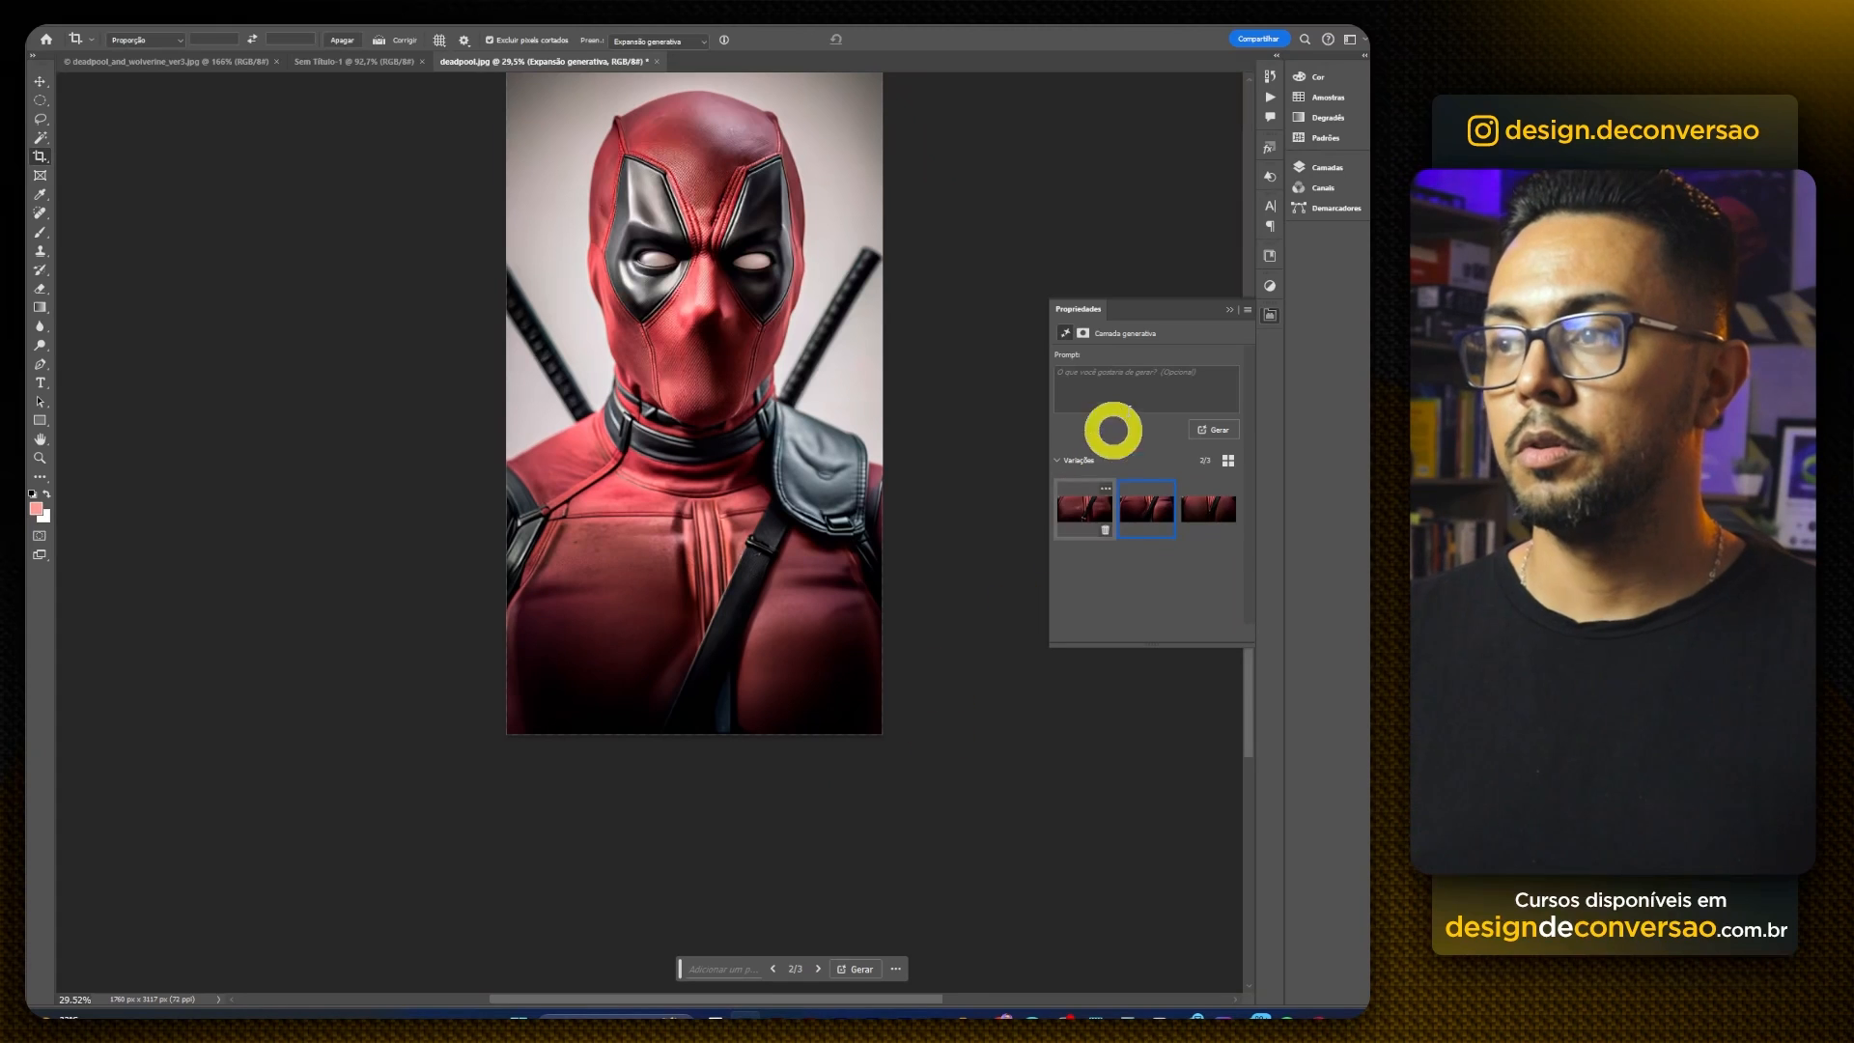
Step: Merge the generative expansion layer with the background layer and save deadpool.jpg with the JPEG options offered
click(1229, 309)
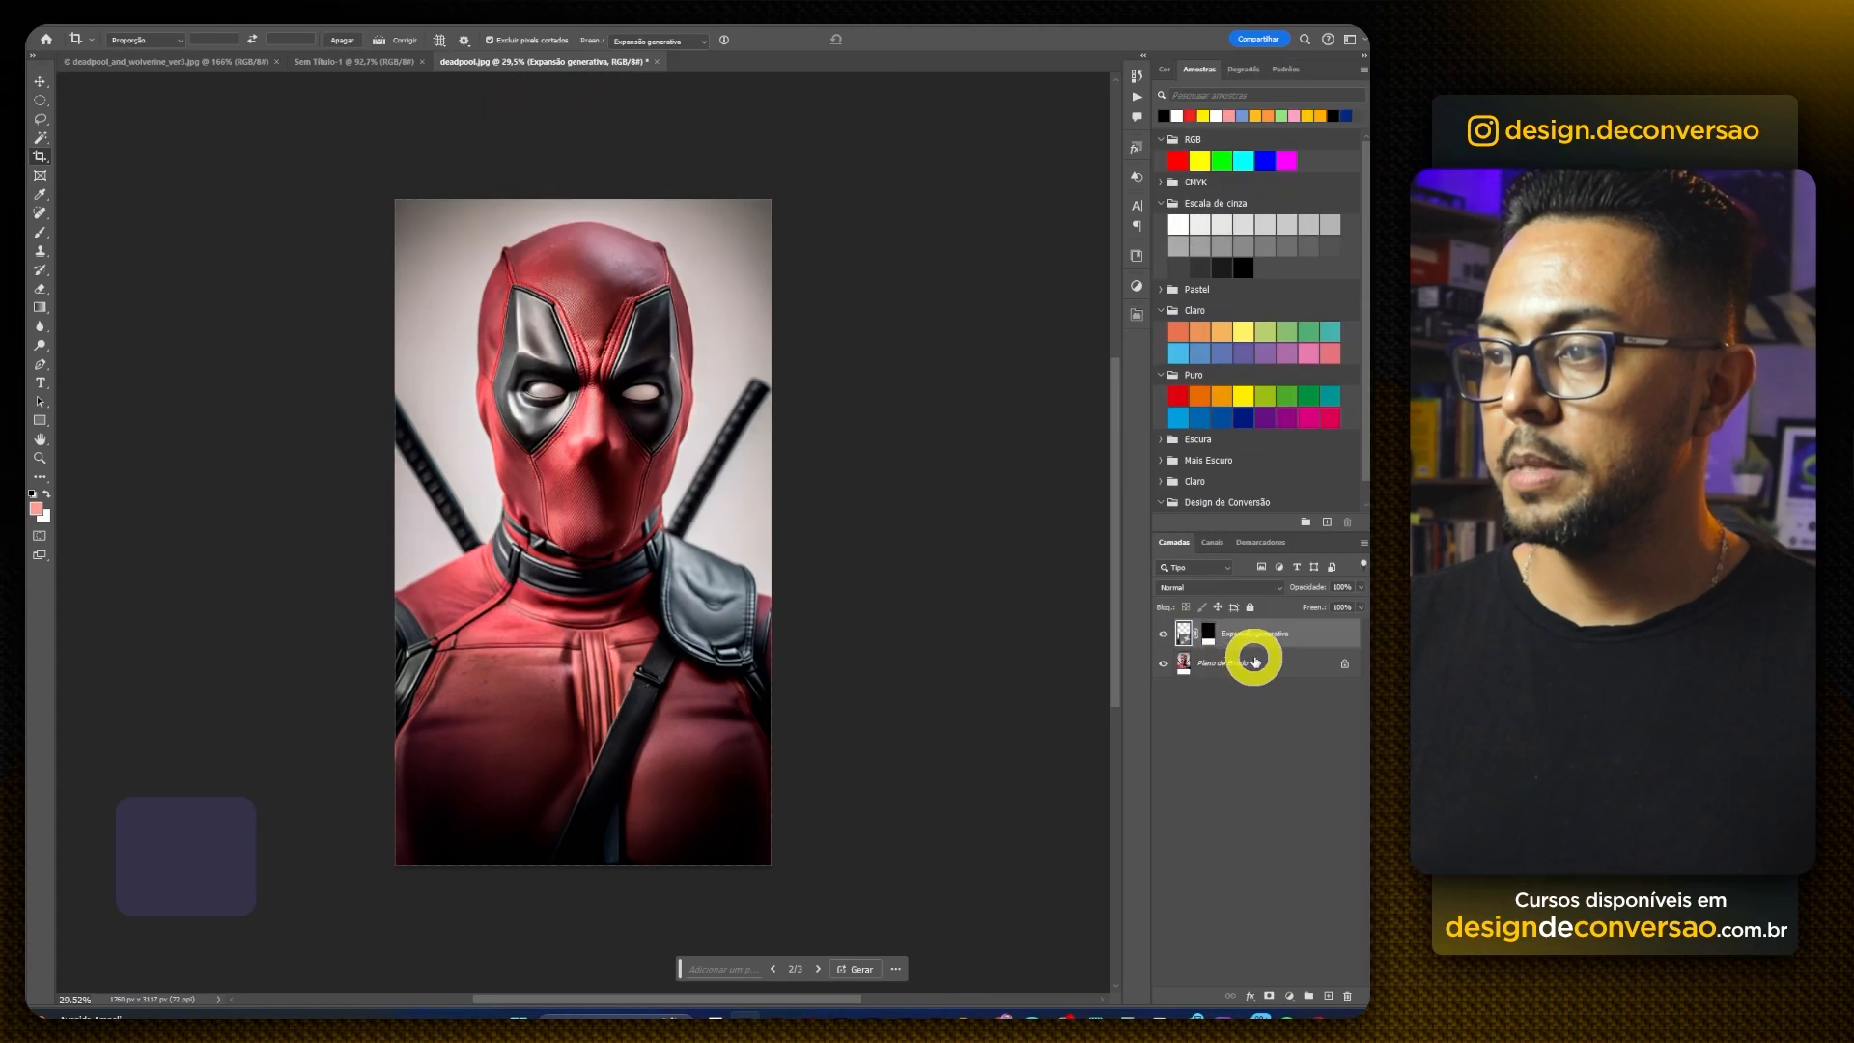
ctrl+click(1255, 662)
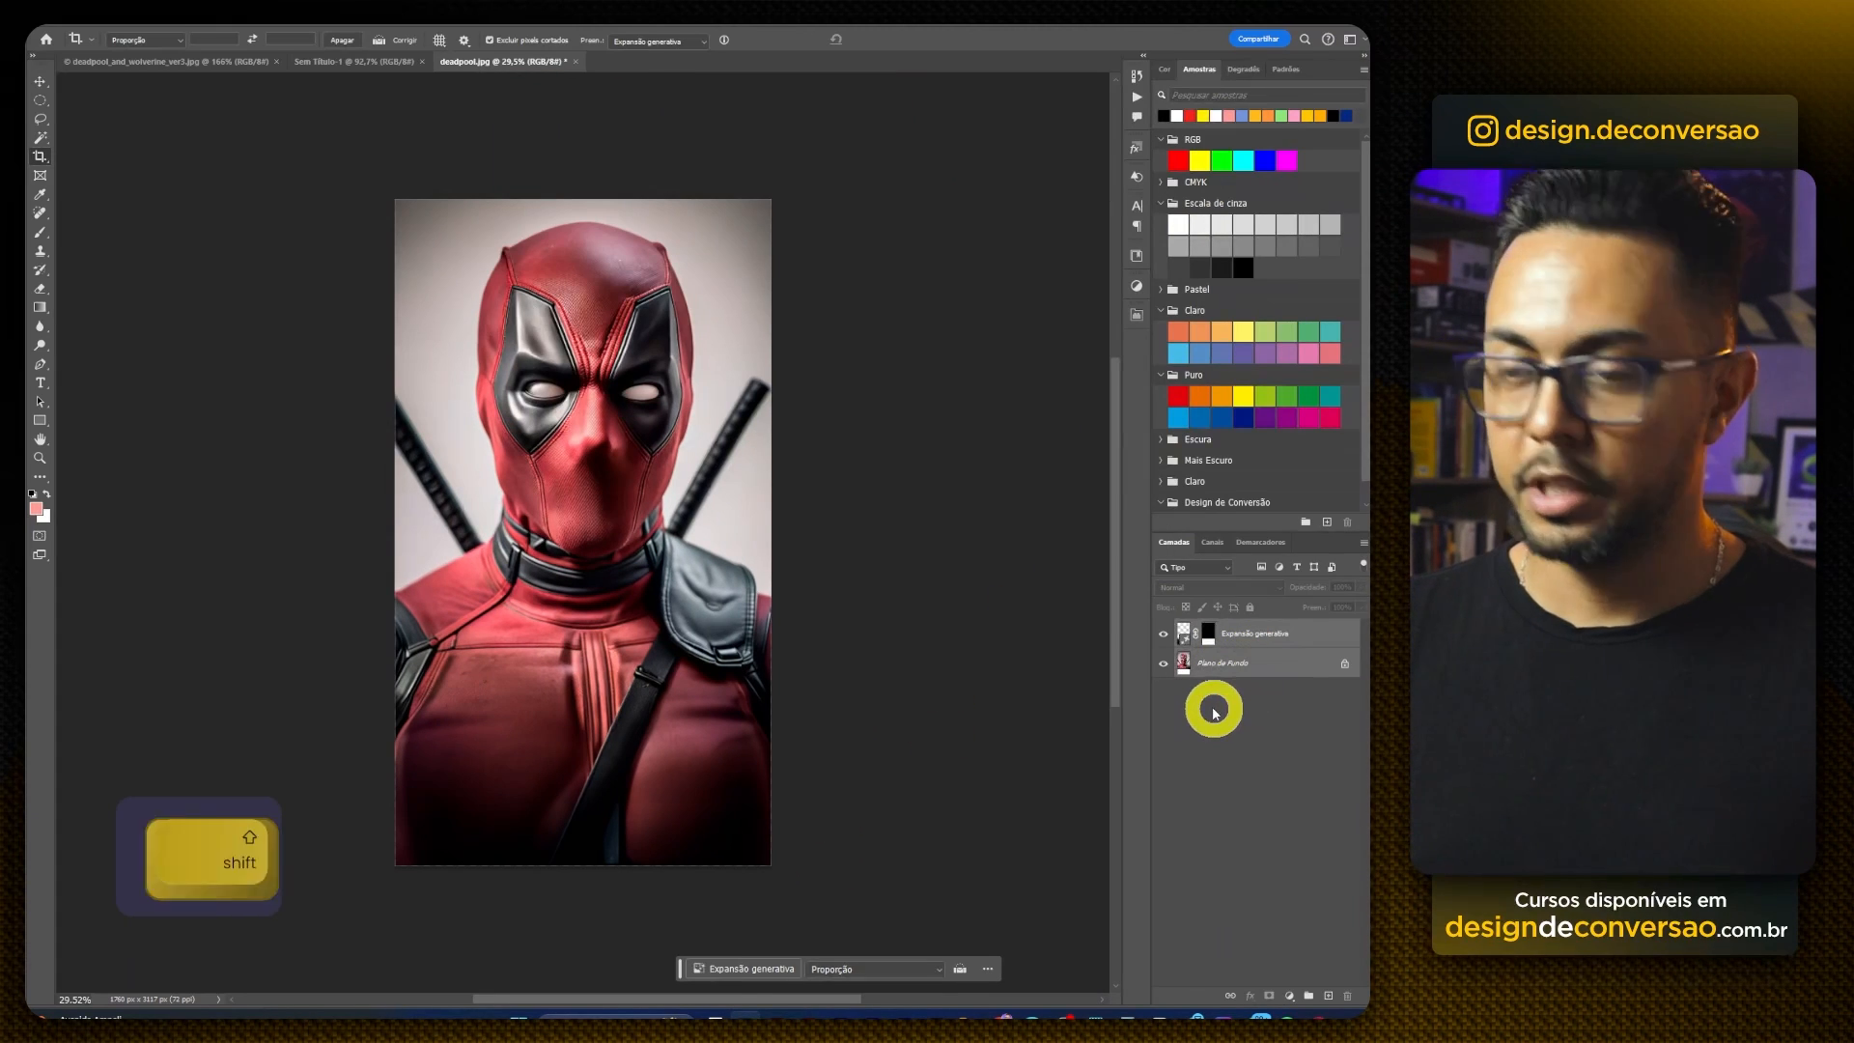
key(ctrl+e)
key(ctrl+s)
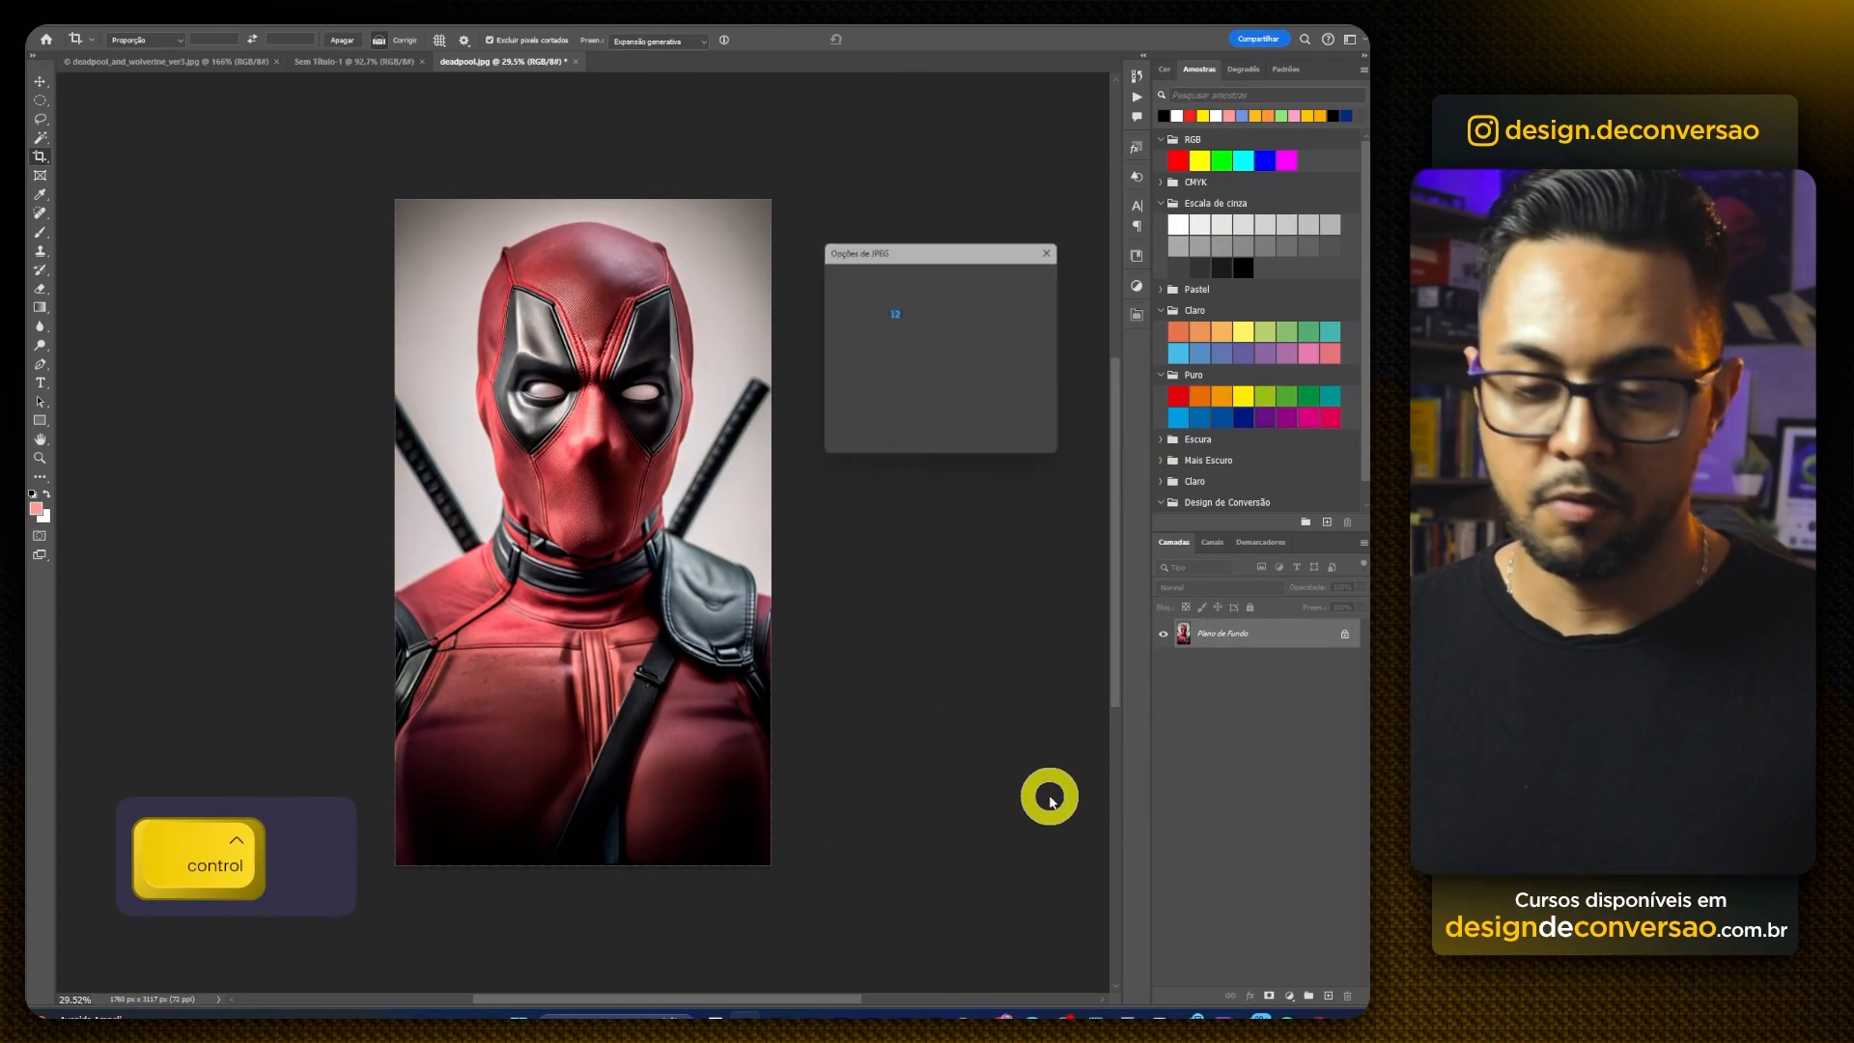
click(1031, 278)
key(c)
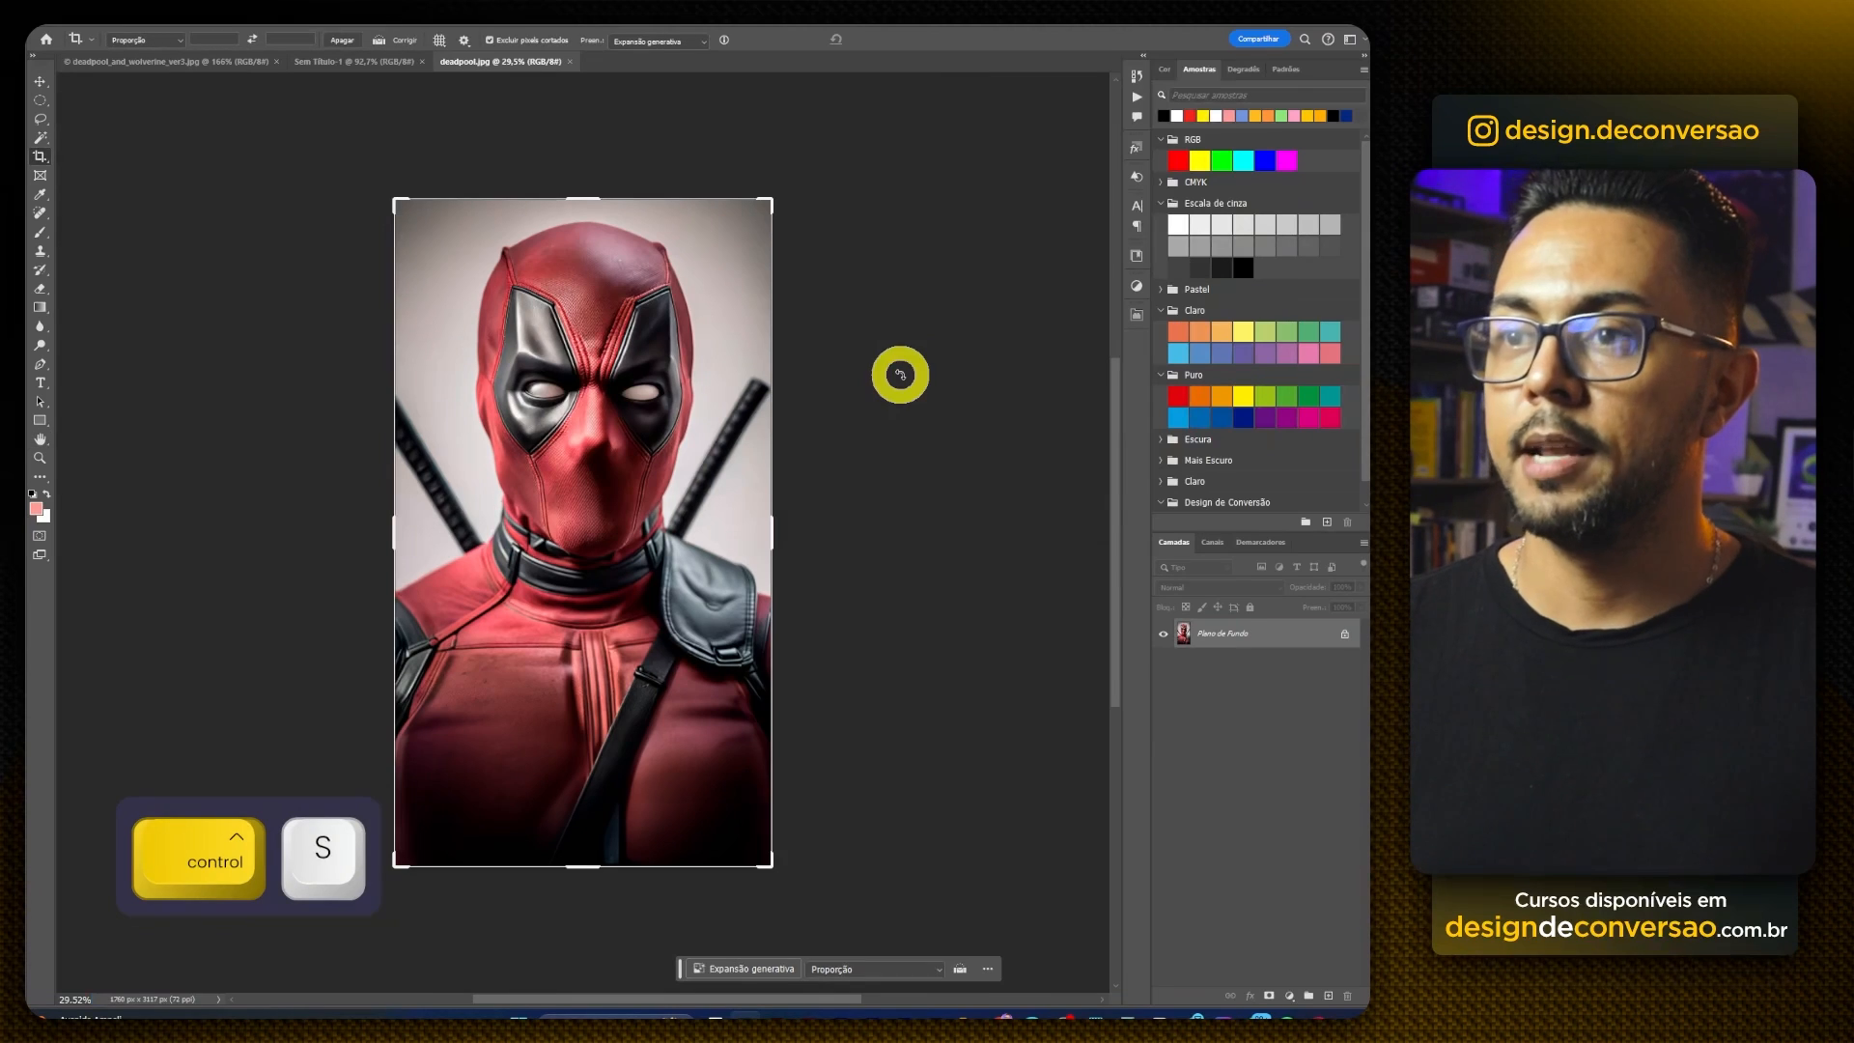
Step: Select the Deadpool figure automatically with the subject selection command
key(ctrl+0)
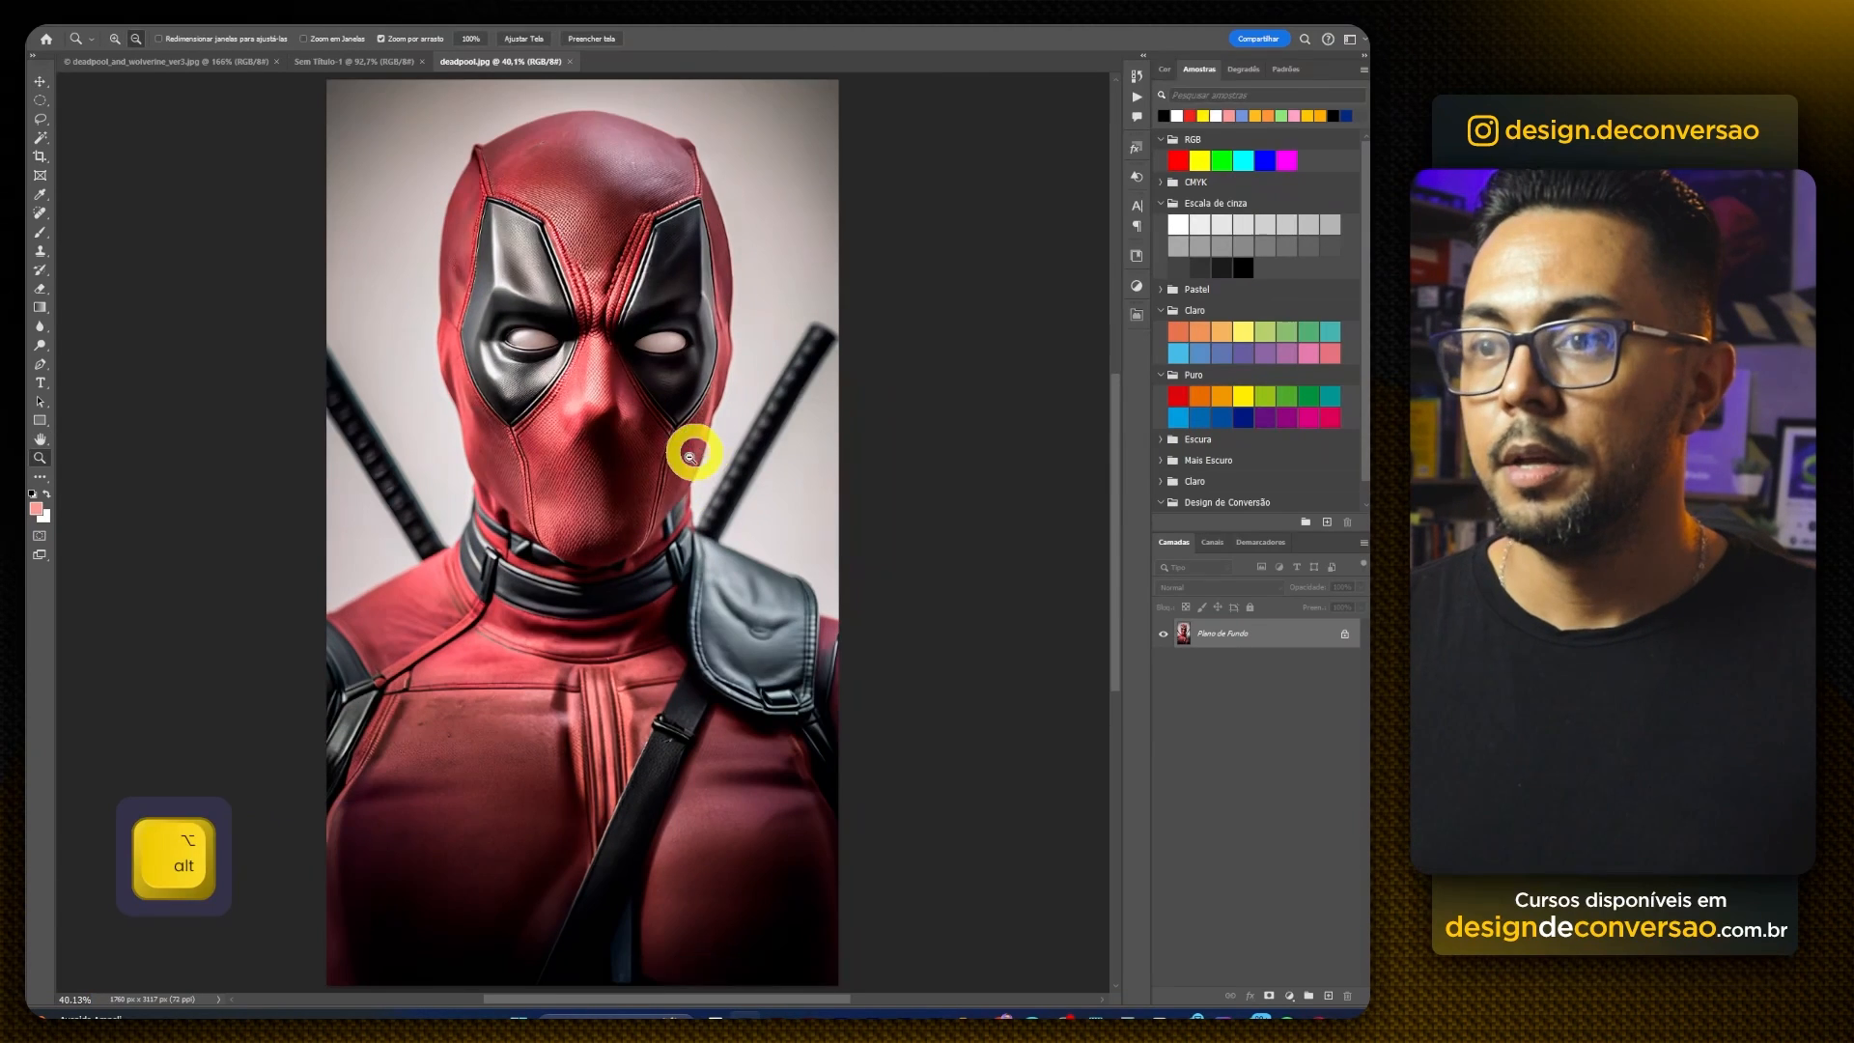
drag(695, 451, 671, 483)
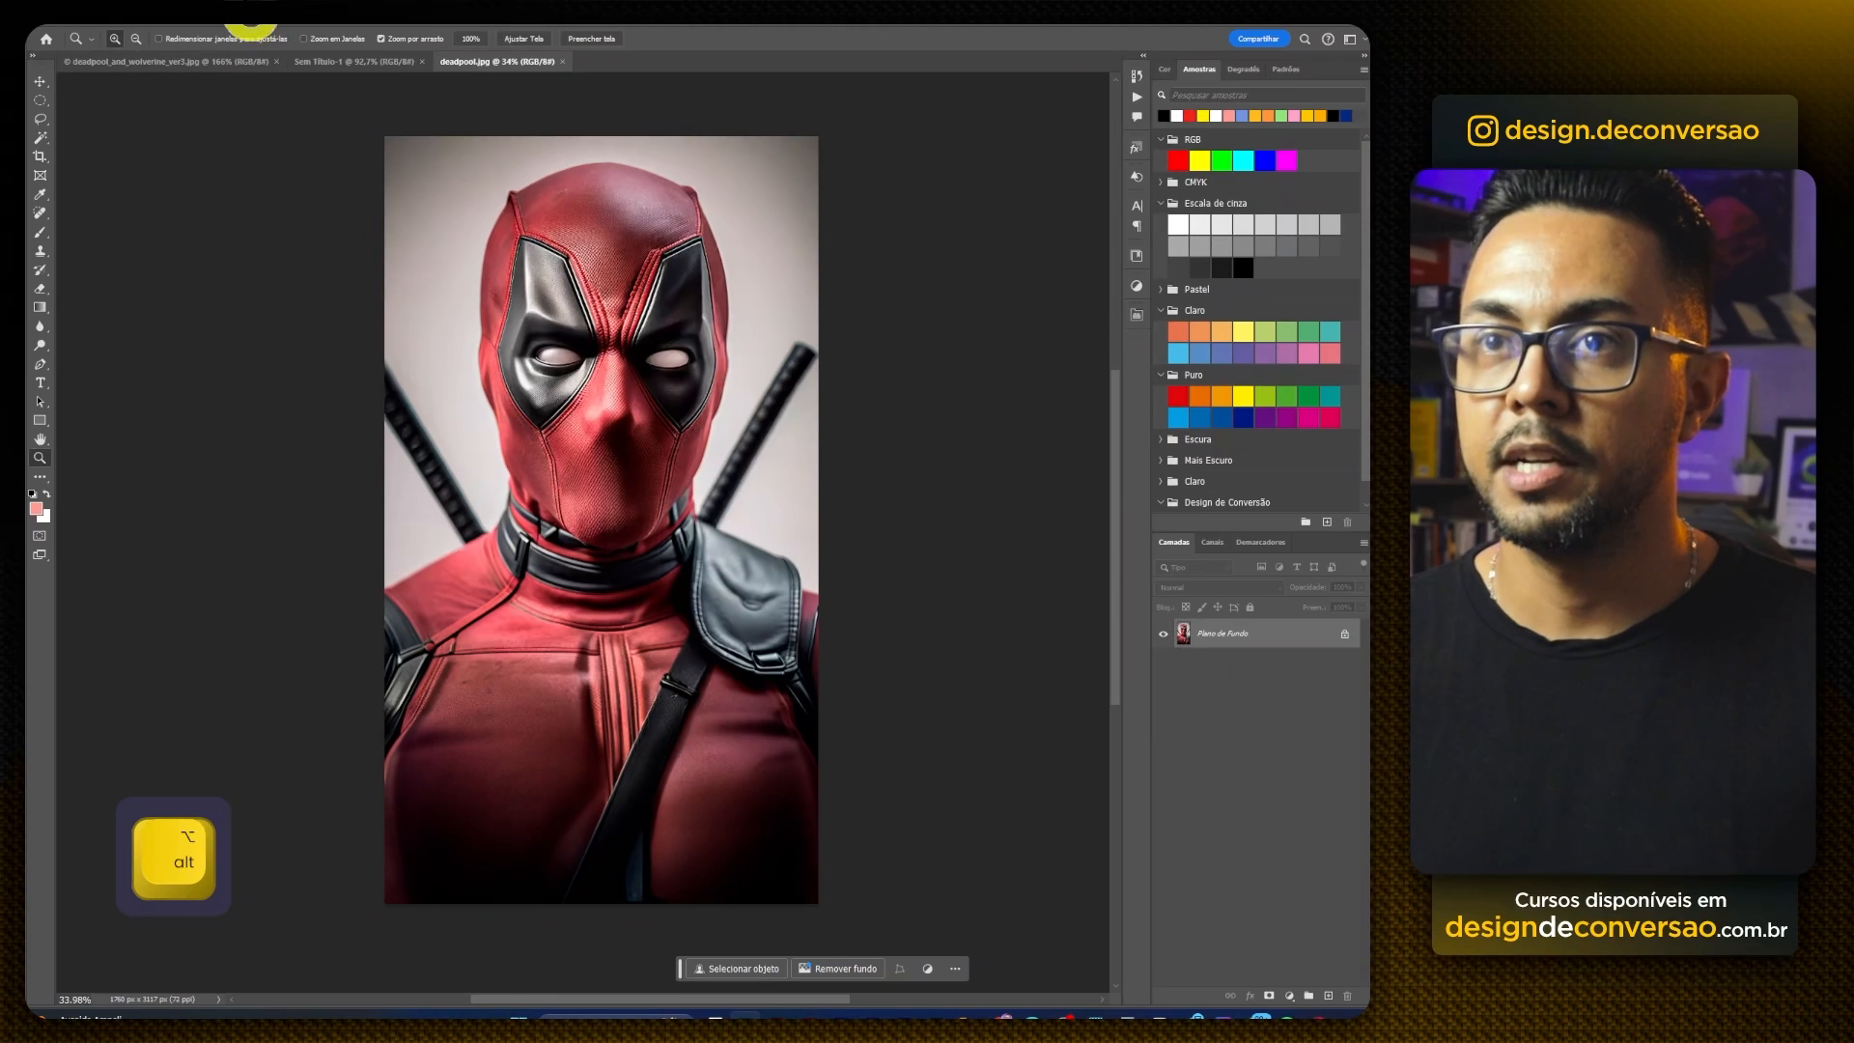
click(251, 13)
click(323, 199)
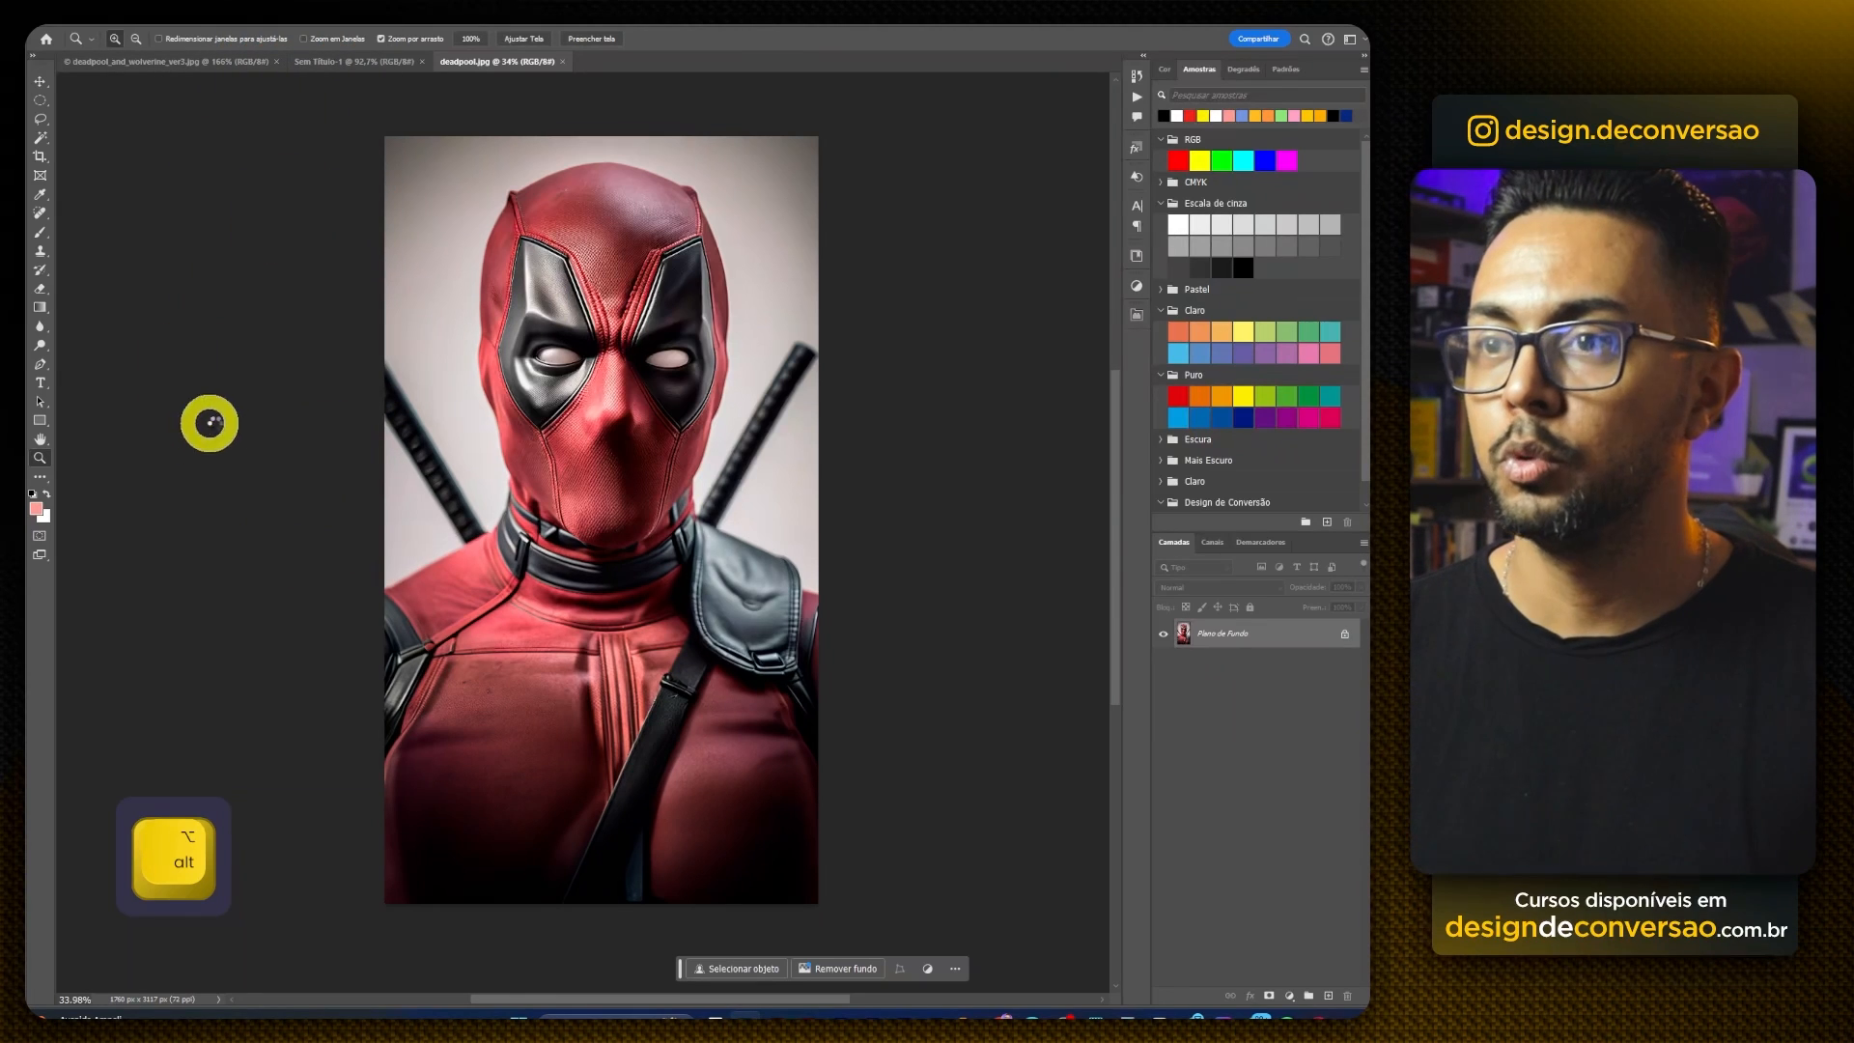
Step: Contract the subject selection by 3 pixels and feather its edge with a 3-pixel radius
click(249, 14)
mouse_move(323, 240)
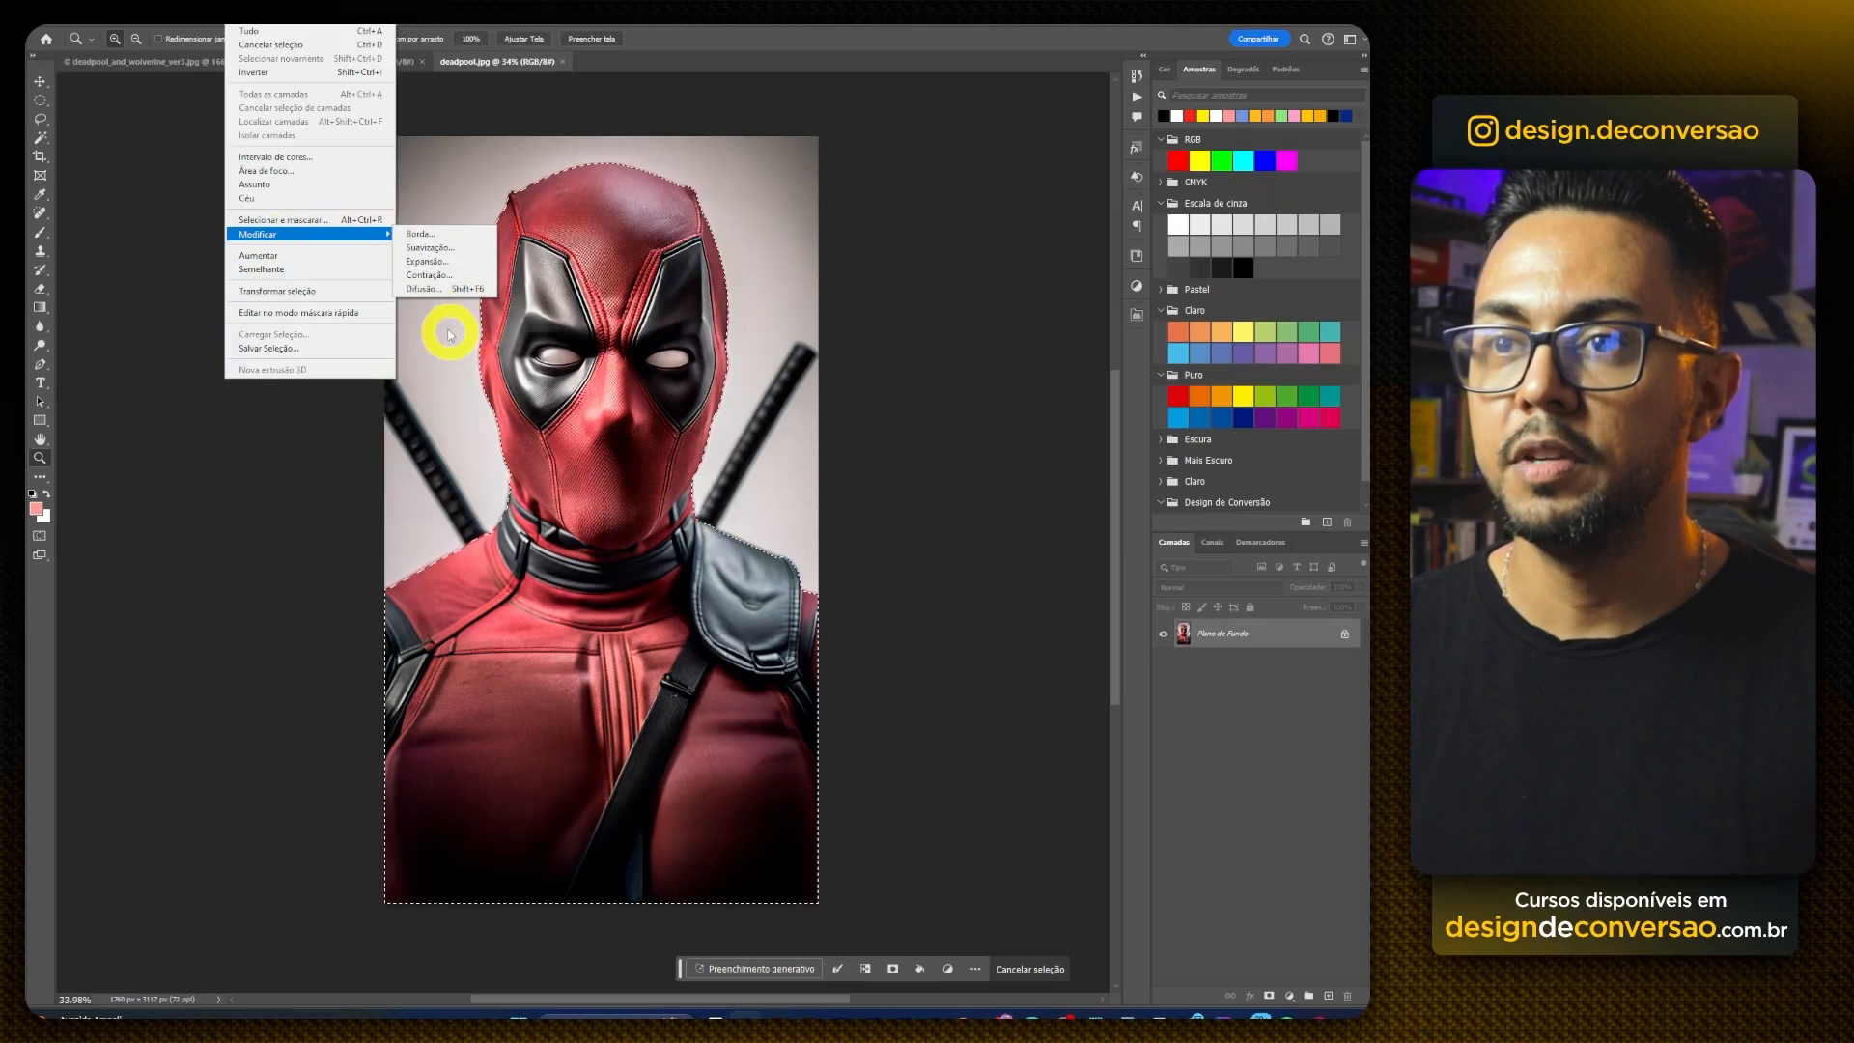
click(430, 275)
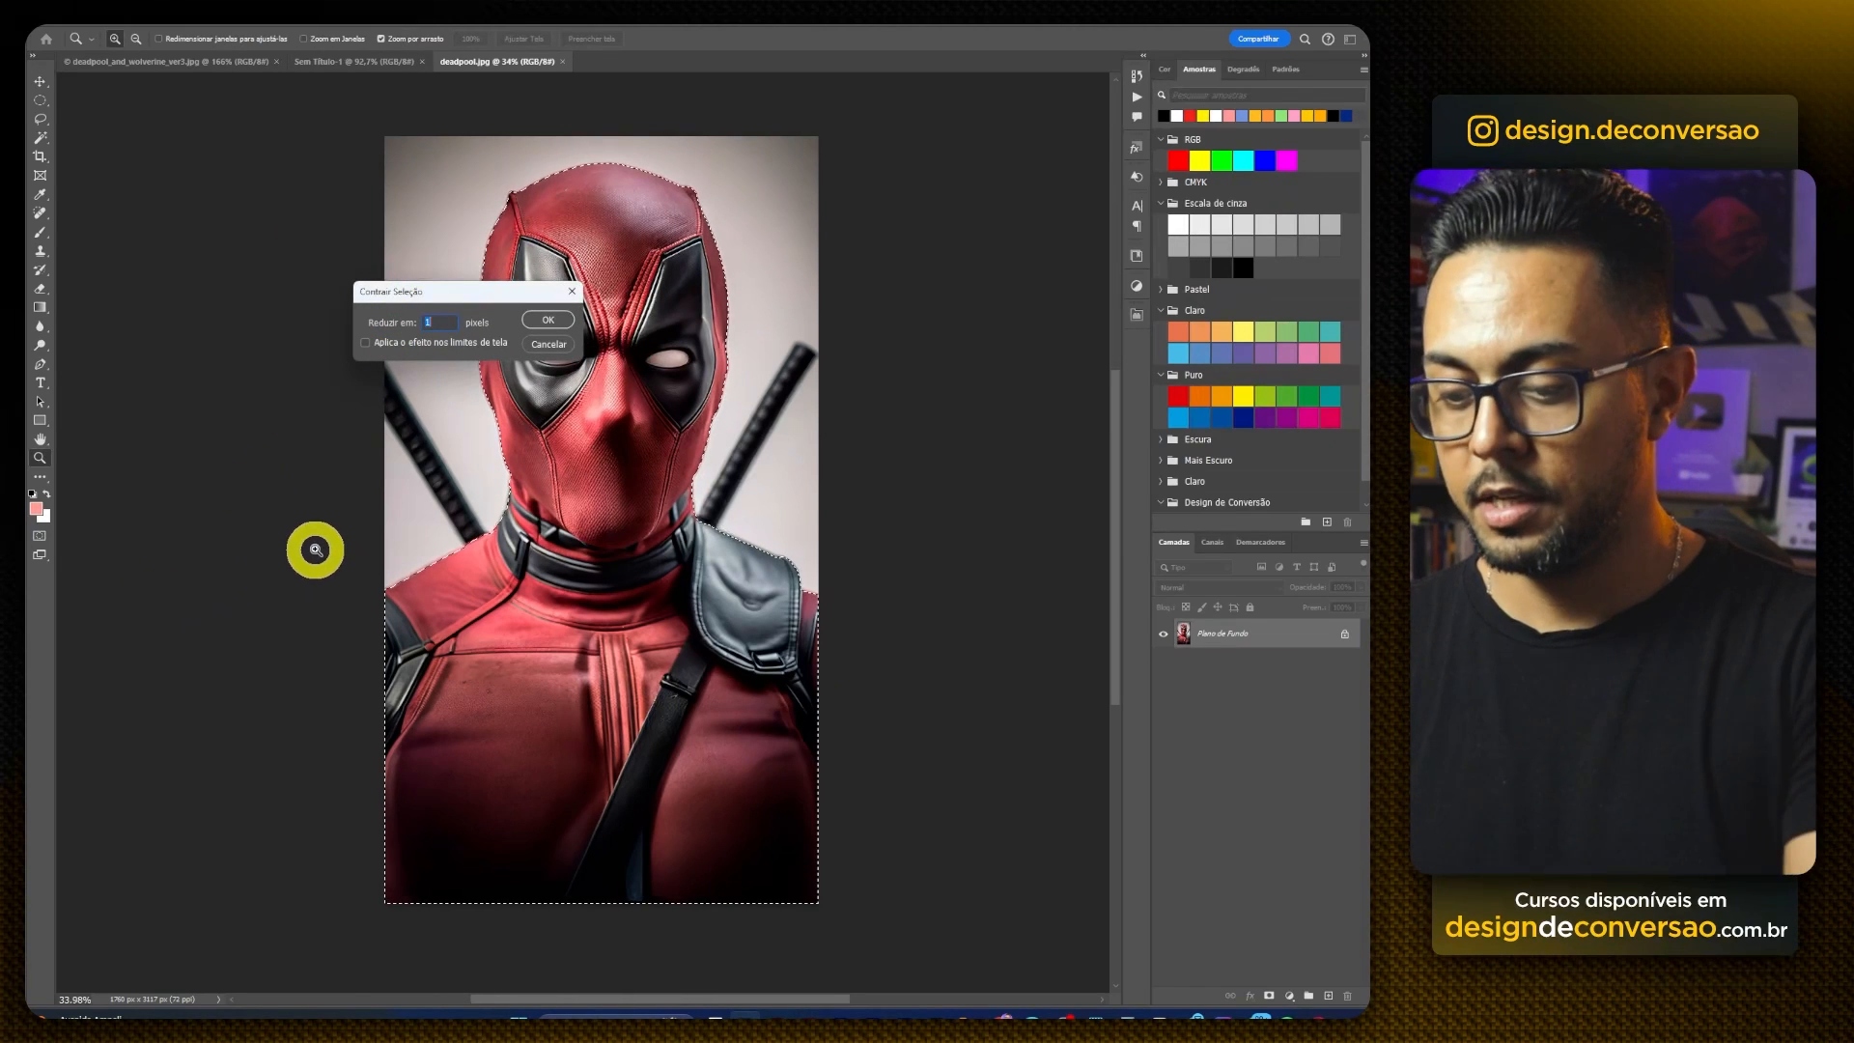
click(577, 321)
click(249, 14)
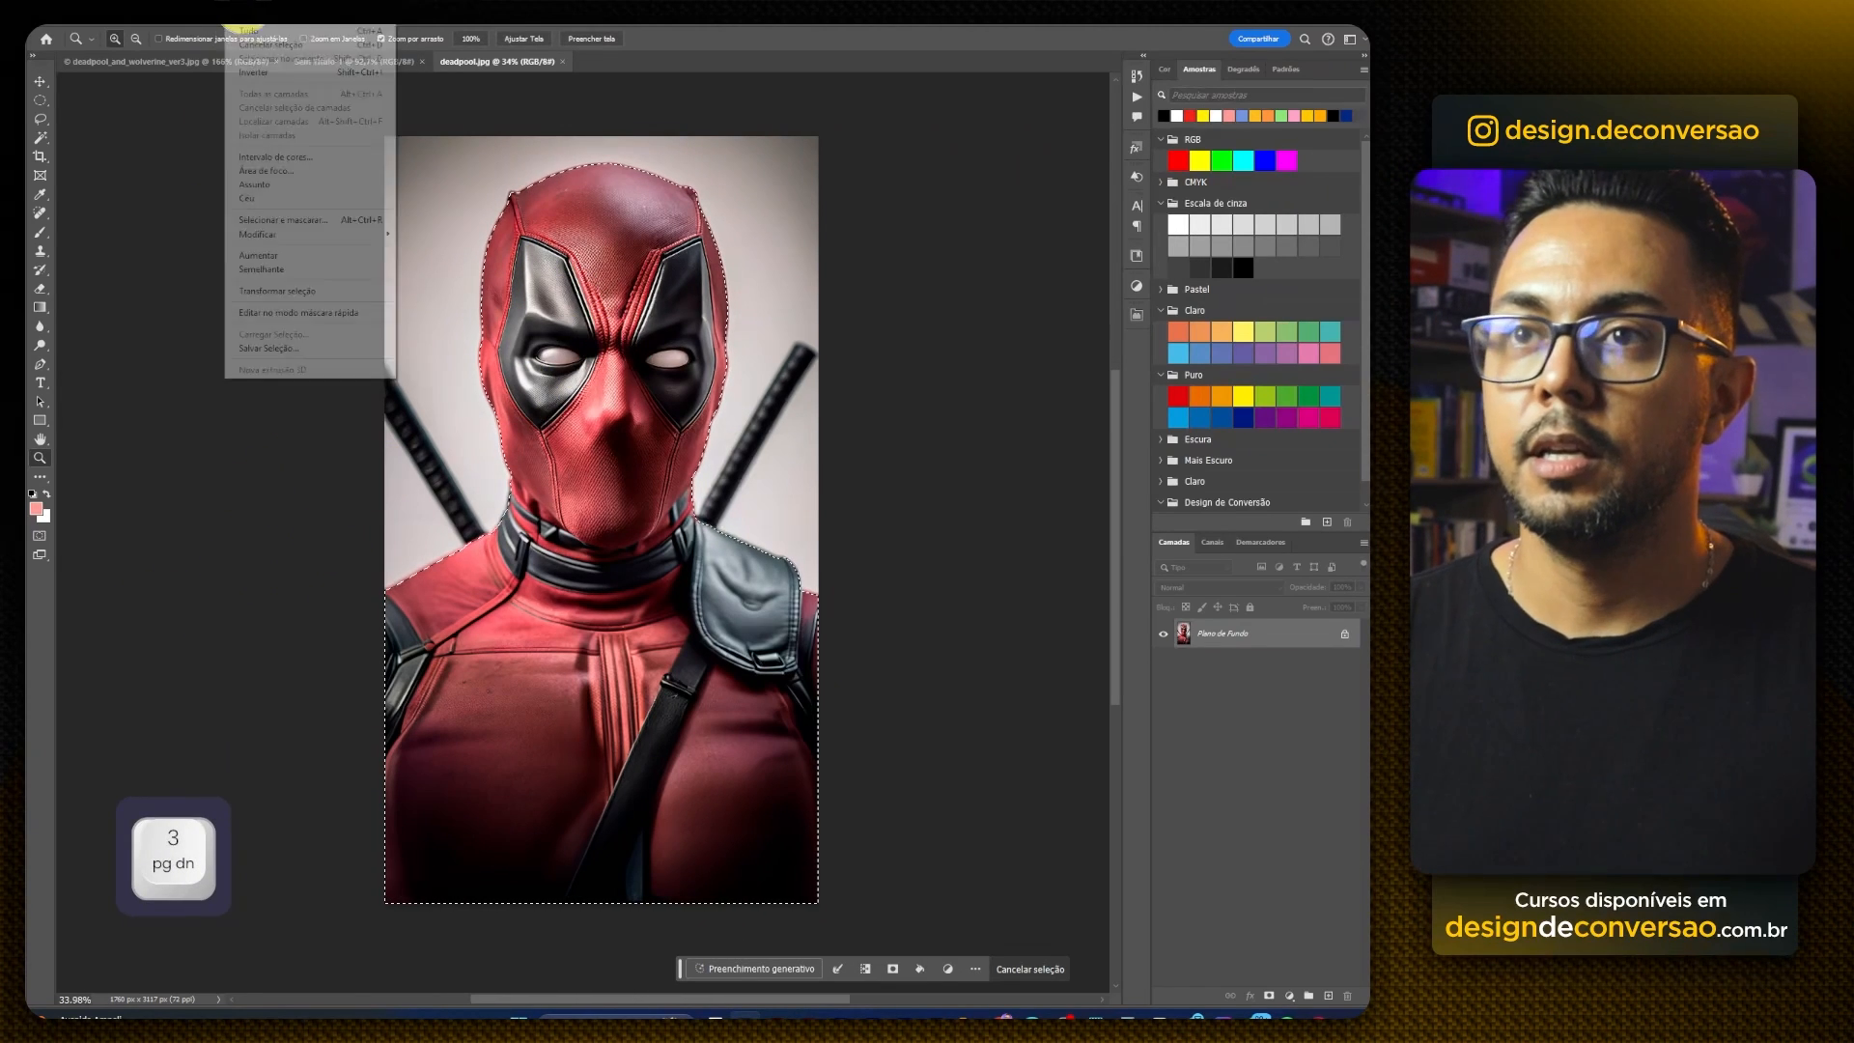
mouse_move(357, 241)
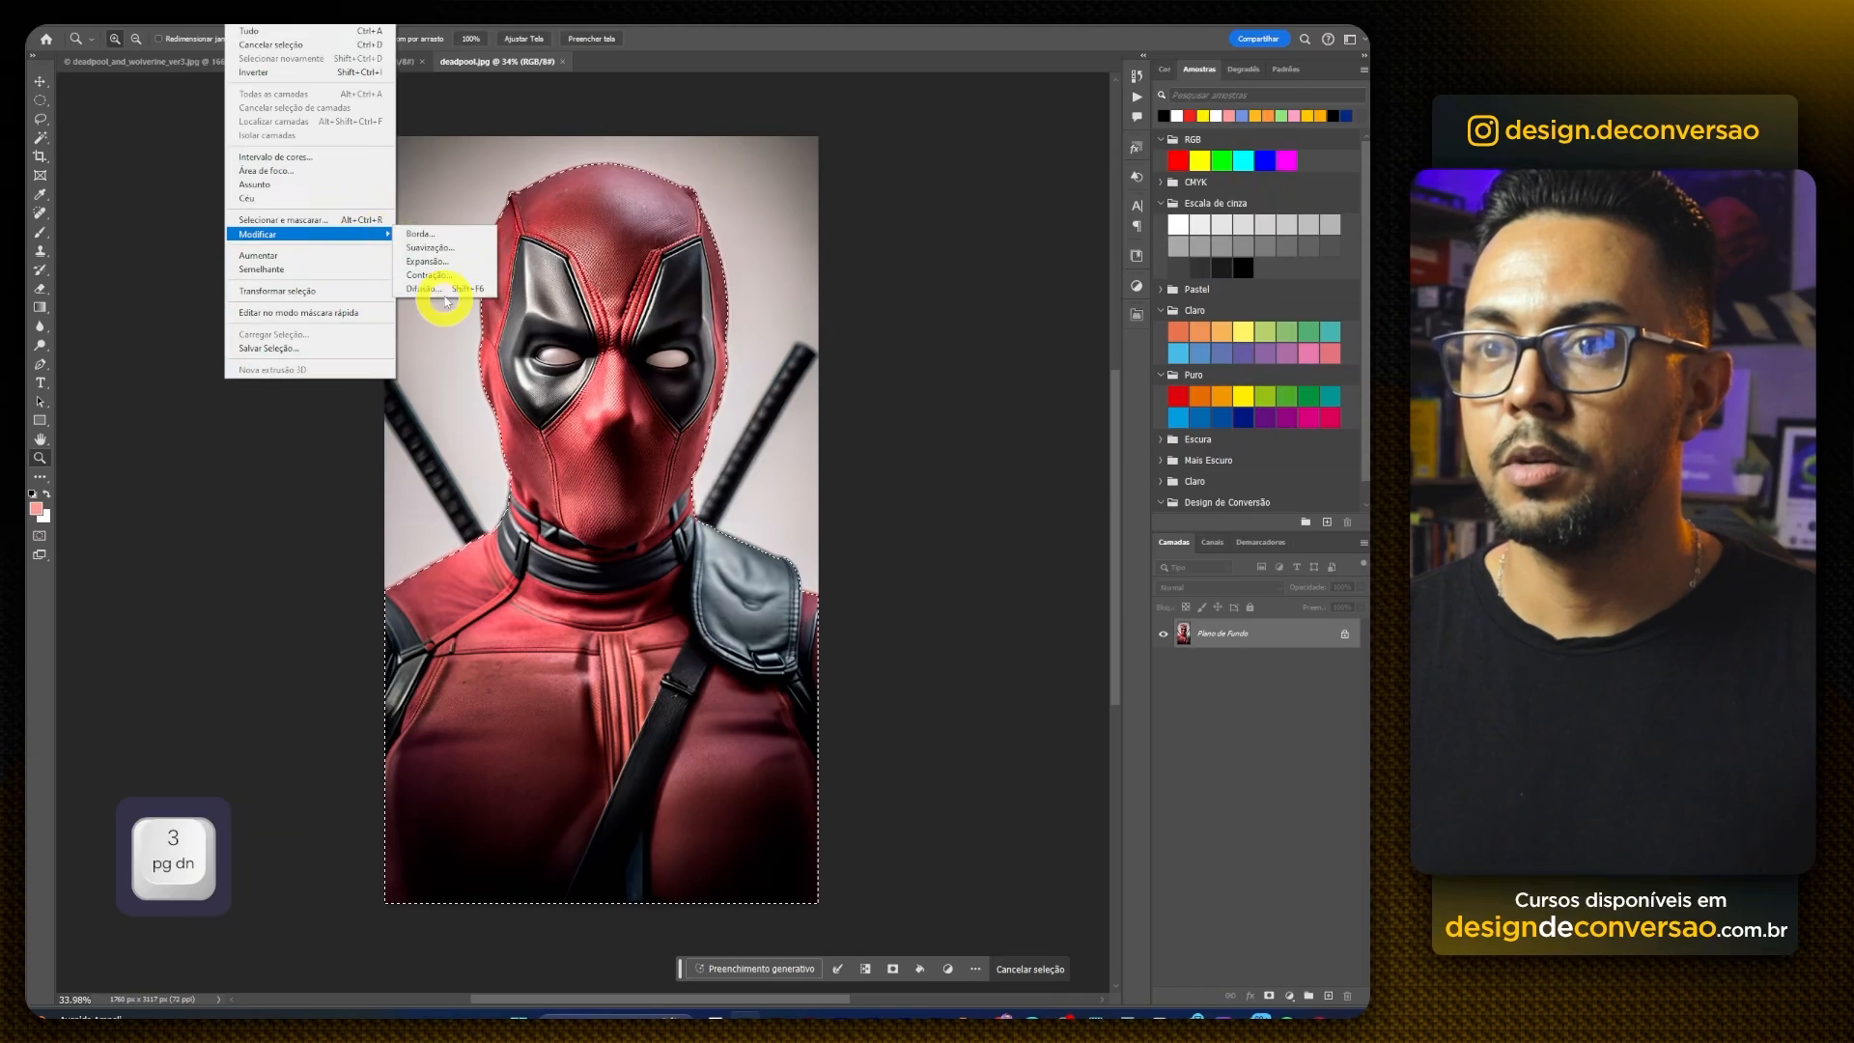
click(434, 288)
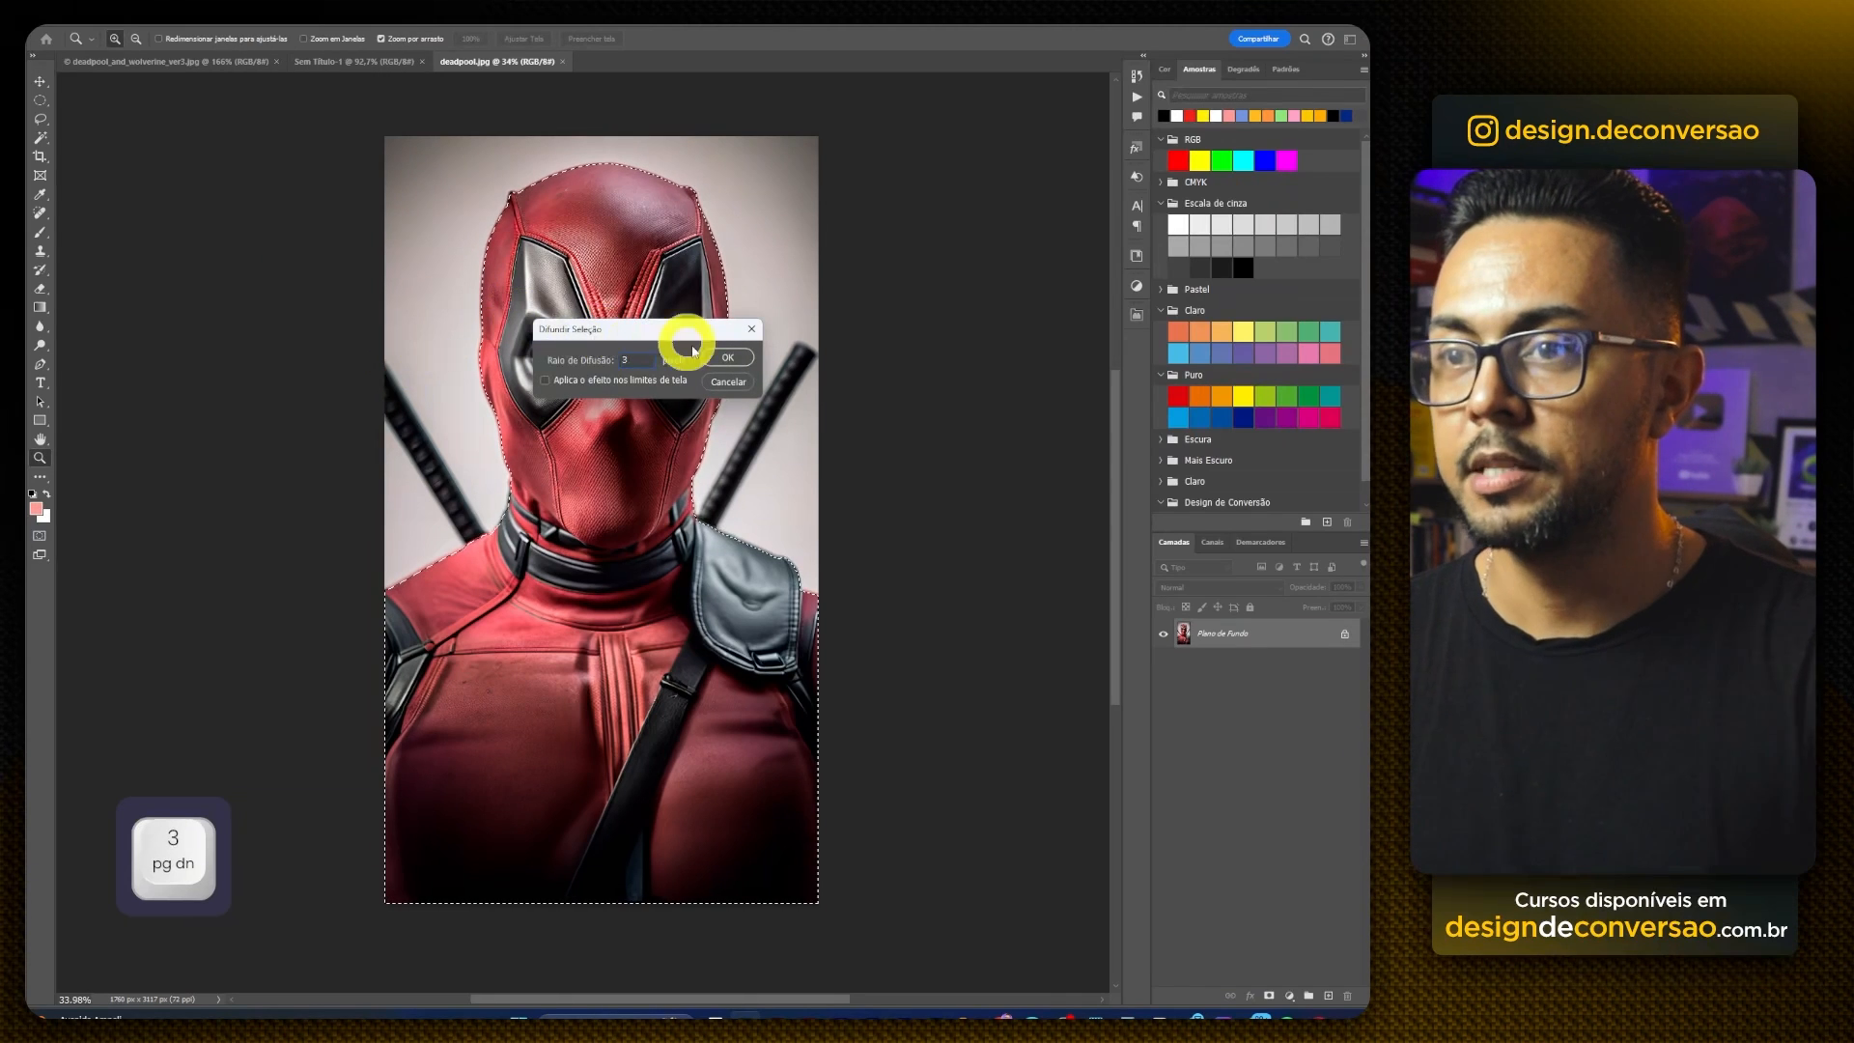
click(728, 357)
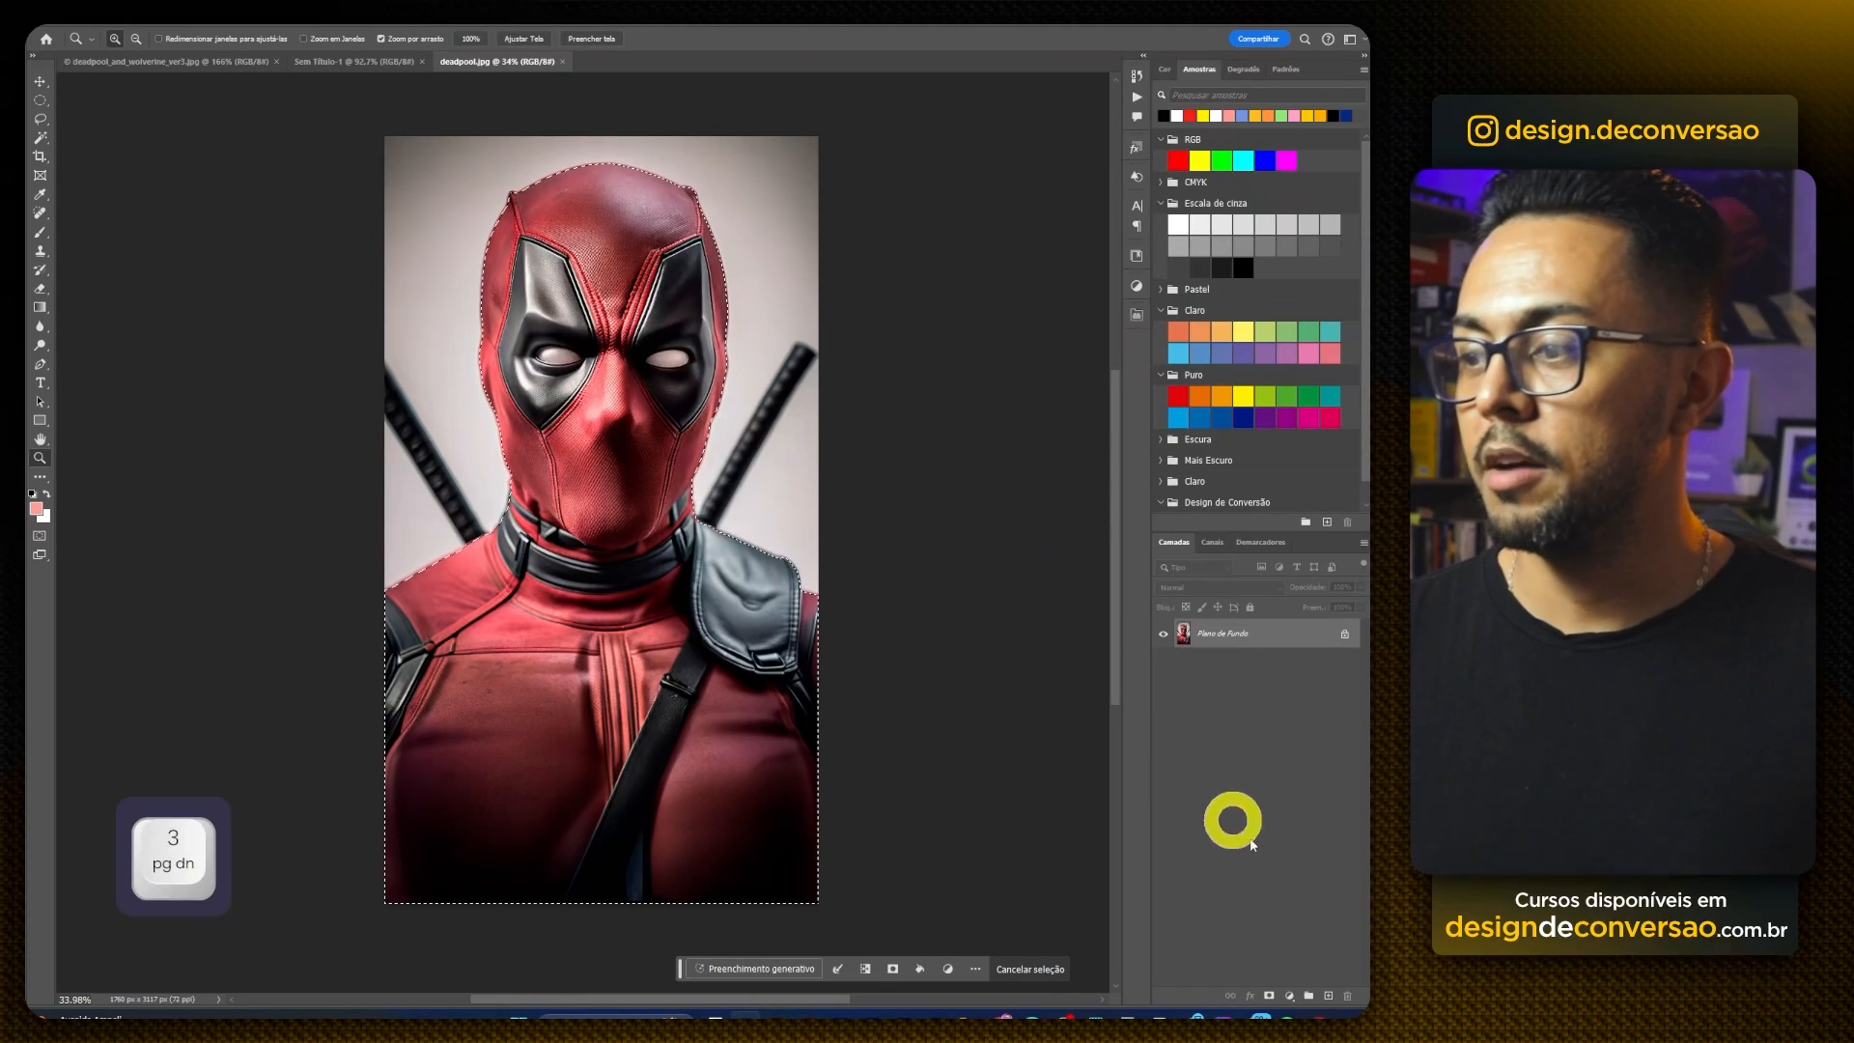
Step: Add a layer mask from the selection to cut the Deadpool figure out of its background
click(1268, 996)
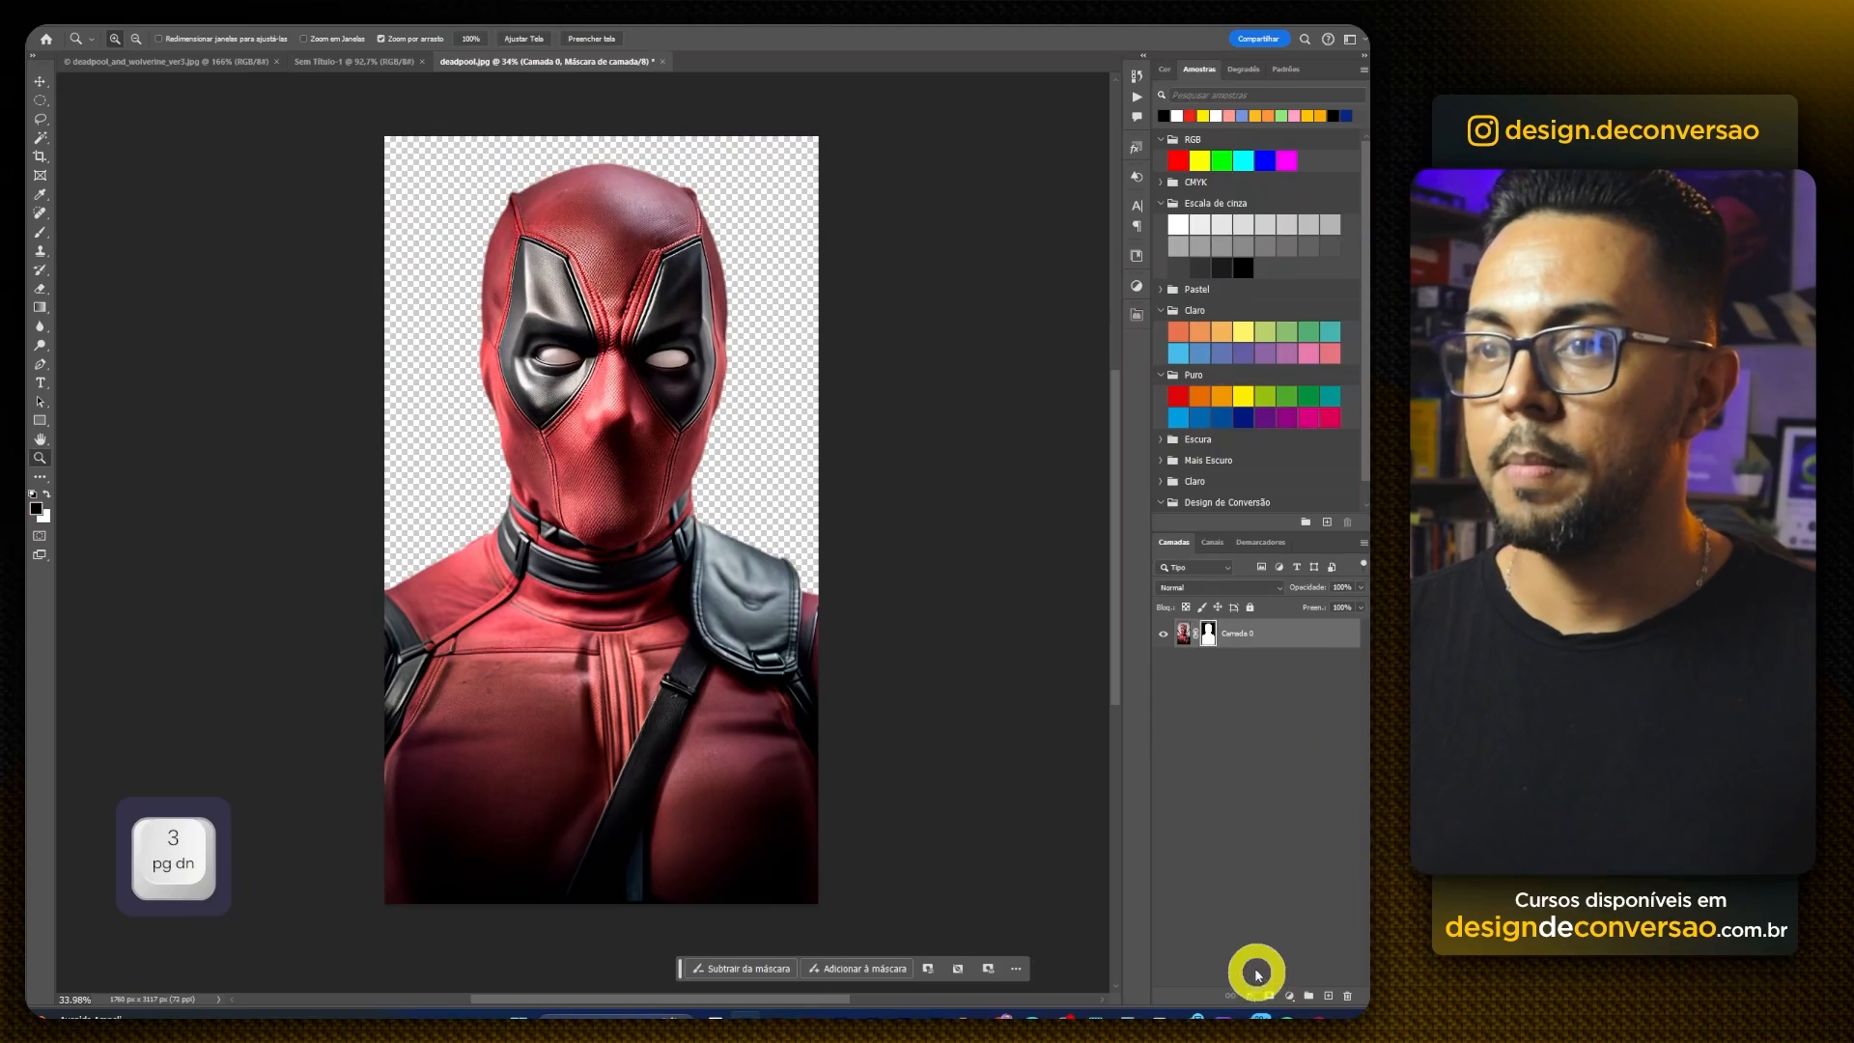
key(z)
mouse_move(641, 402)
mouse_down()
mouse_move(675, 402)
mouse_move(645, 427)
mouse_up()
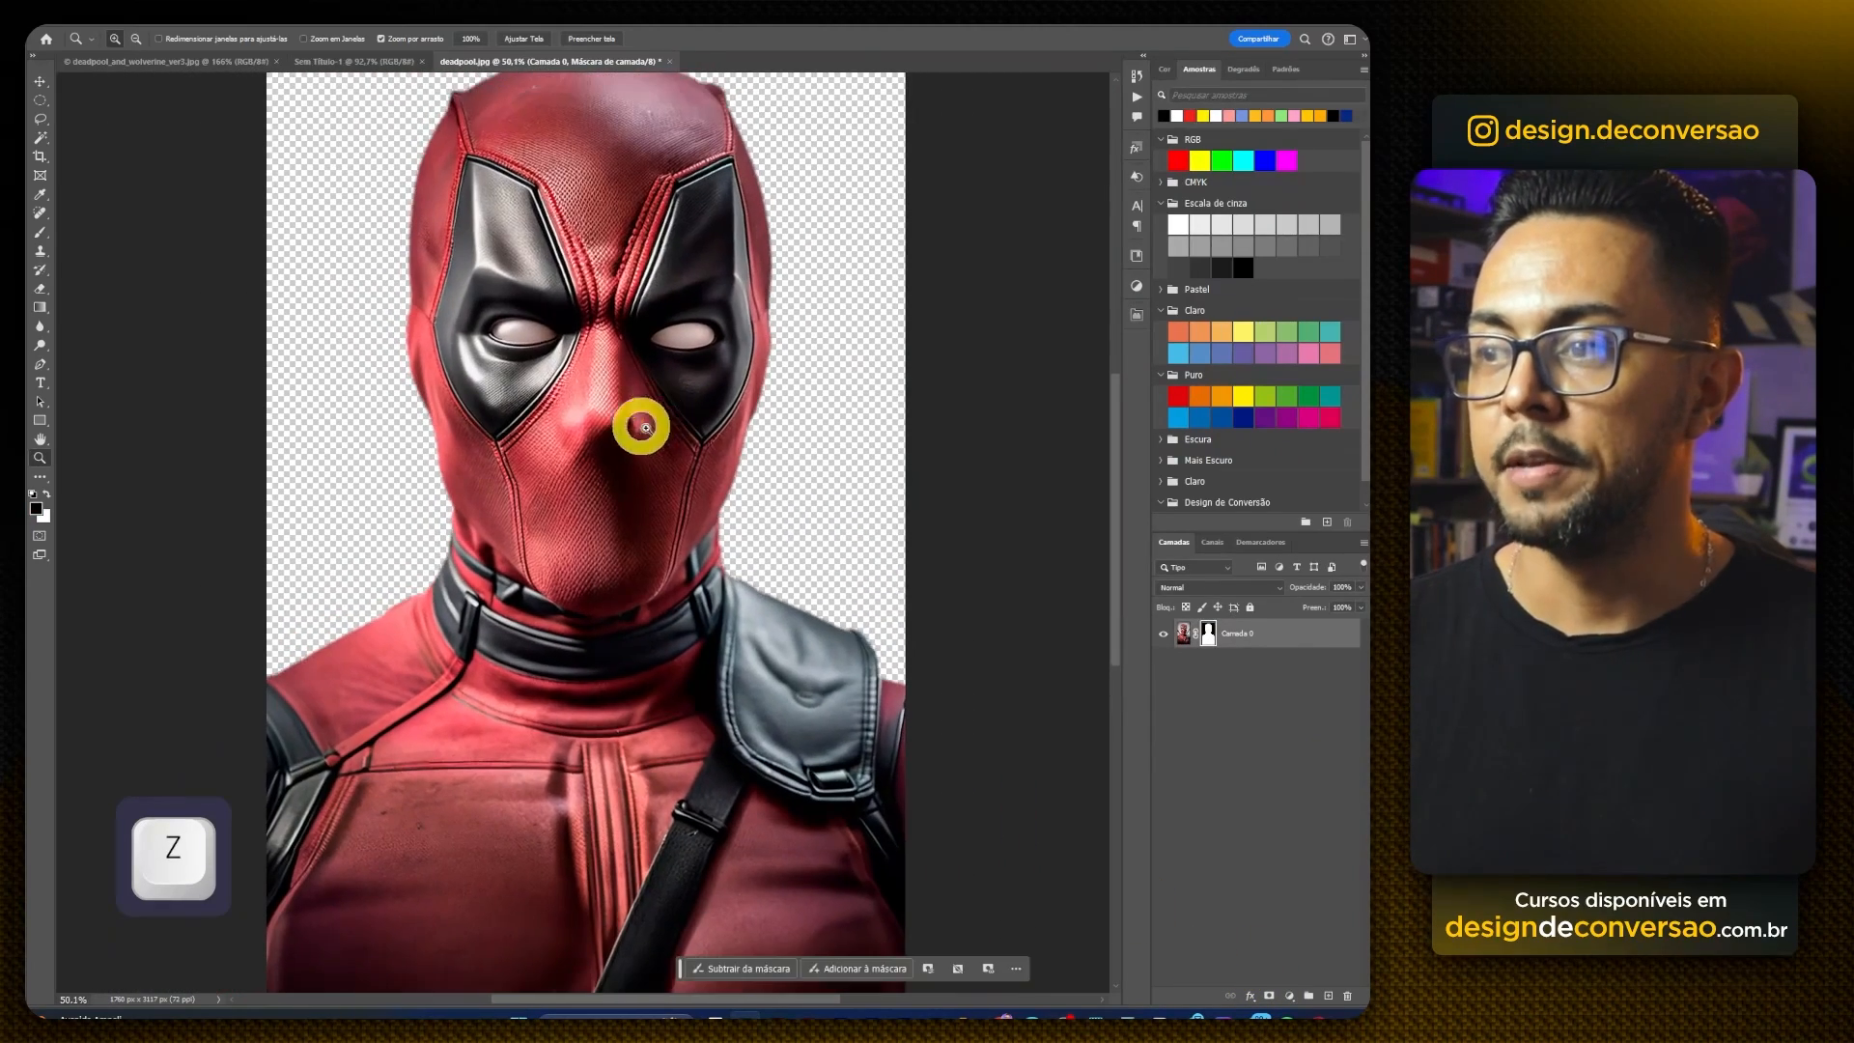
Step: Rename the masked layer "deadpool" and convert it to a smart object
double_click(1237, 638)
text(dead)
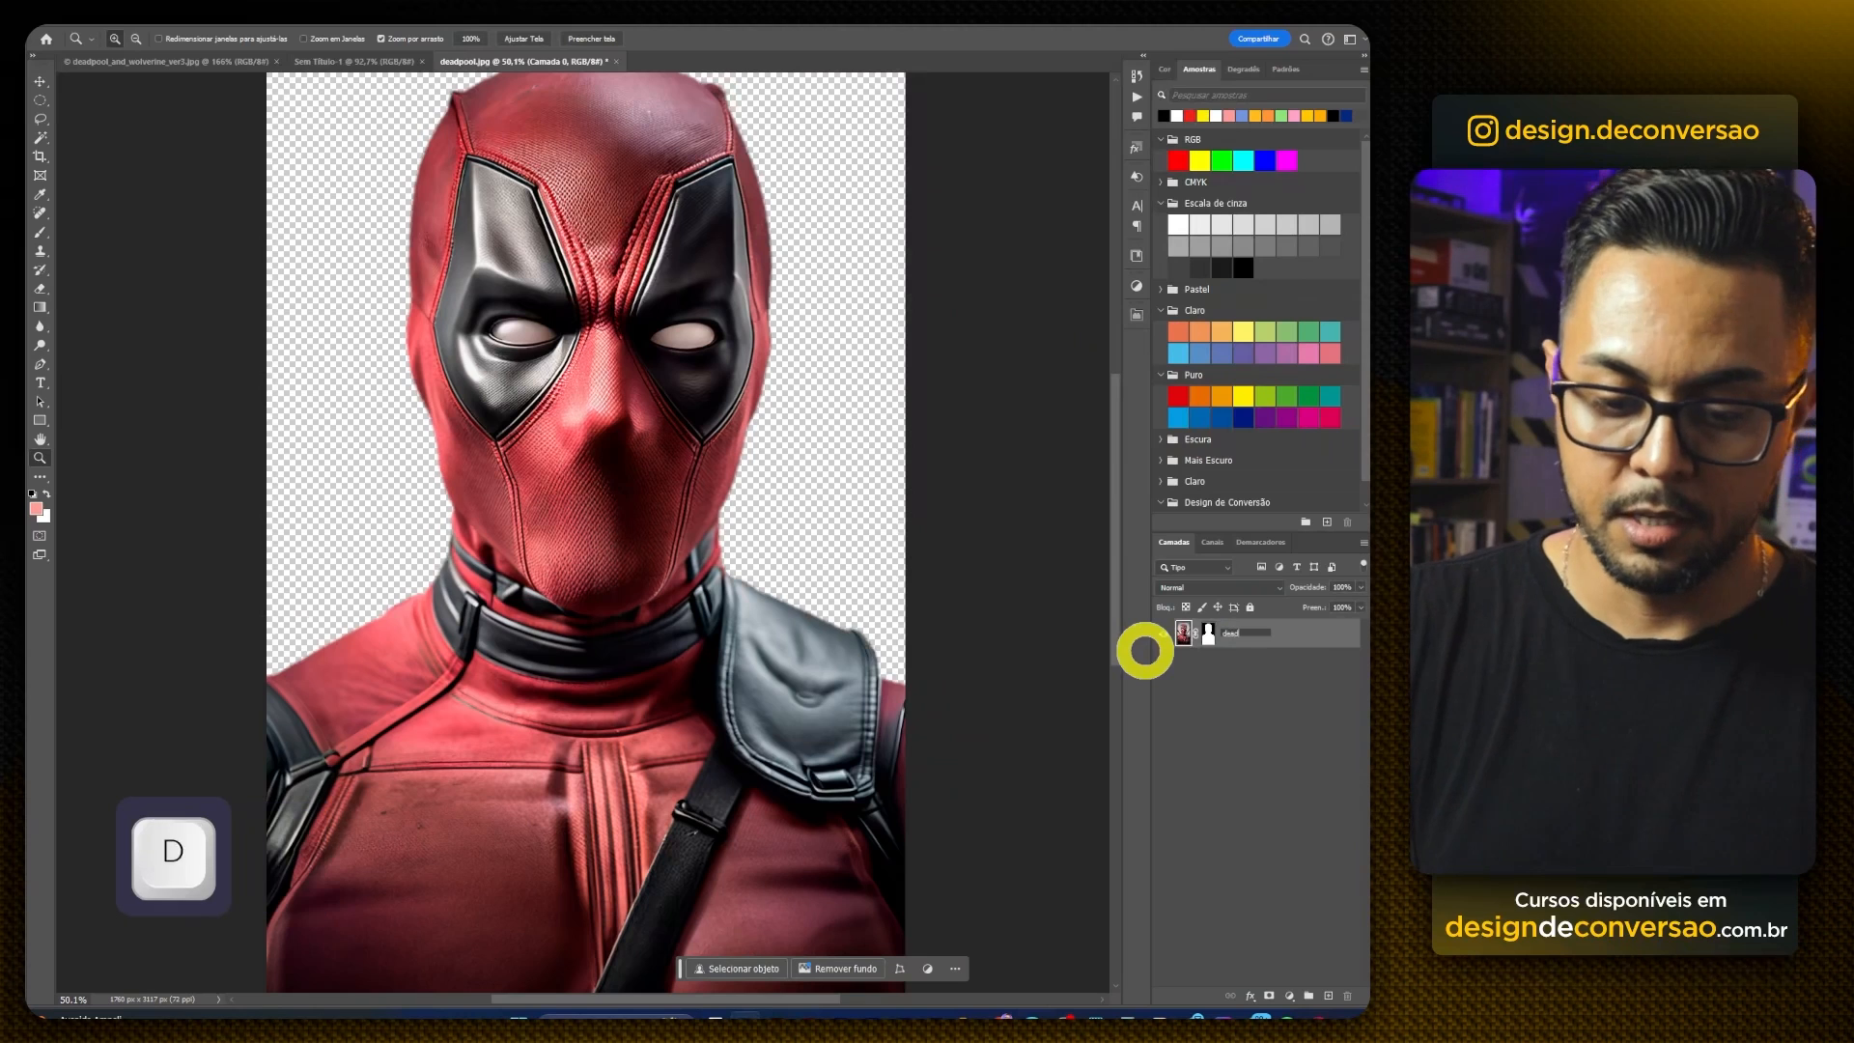
text(pool)
right_click(1226, 635)
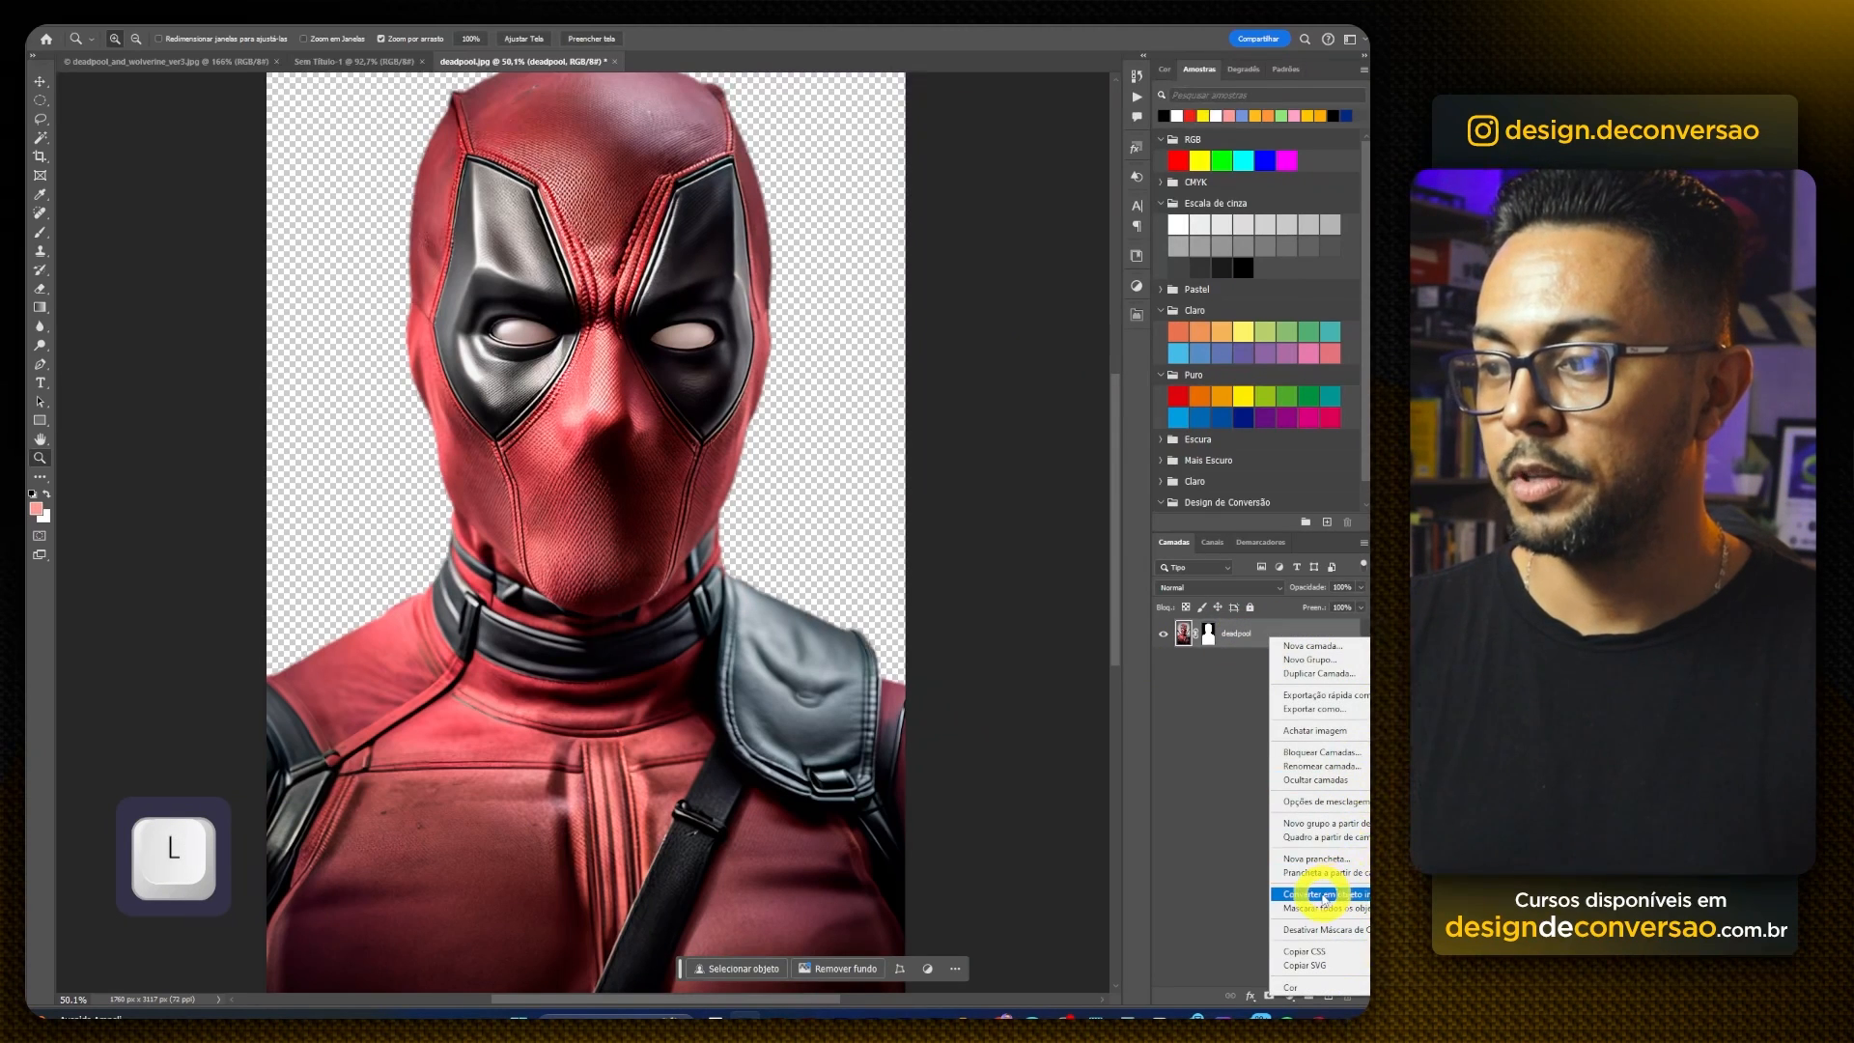
click(1323, 896)
Step: Copy the deadpool layer into the Sem Título-1 document and place a vertical guide at the canvas centre
drag(1258, 633, 585, 522)
key(ctrl+r)
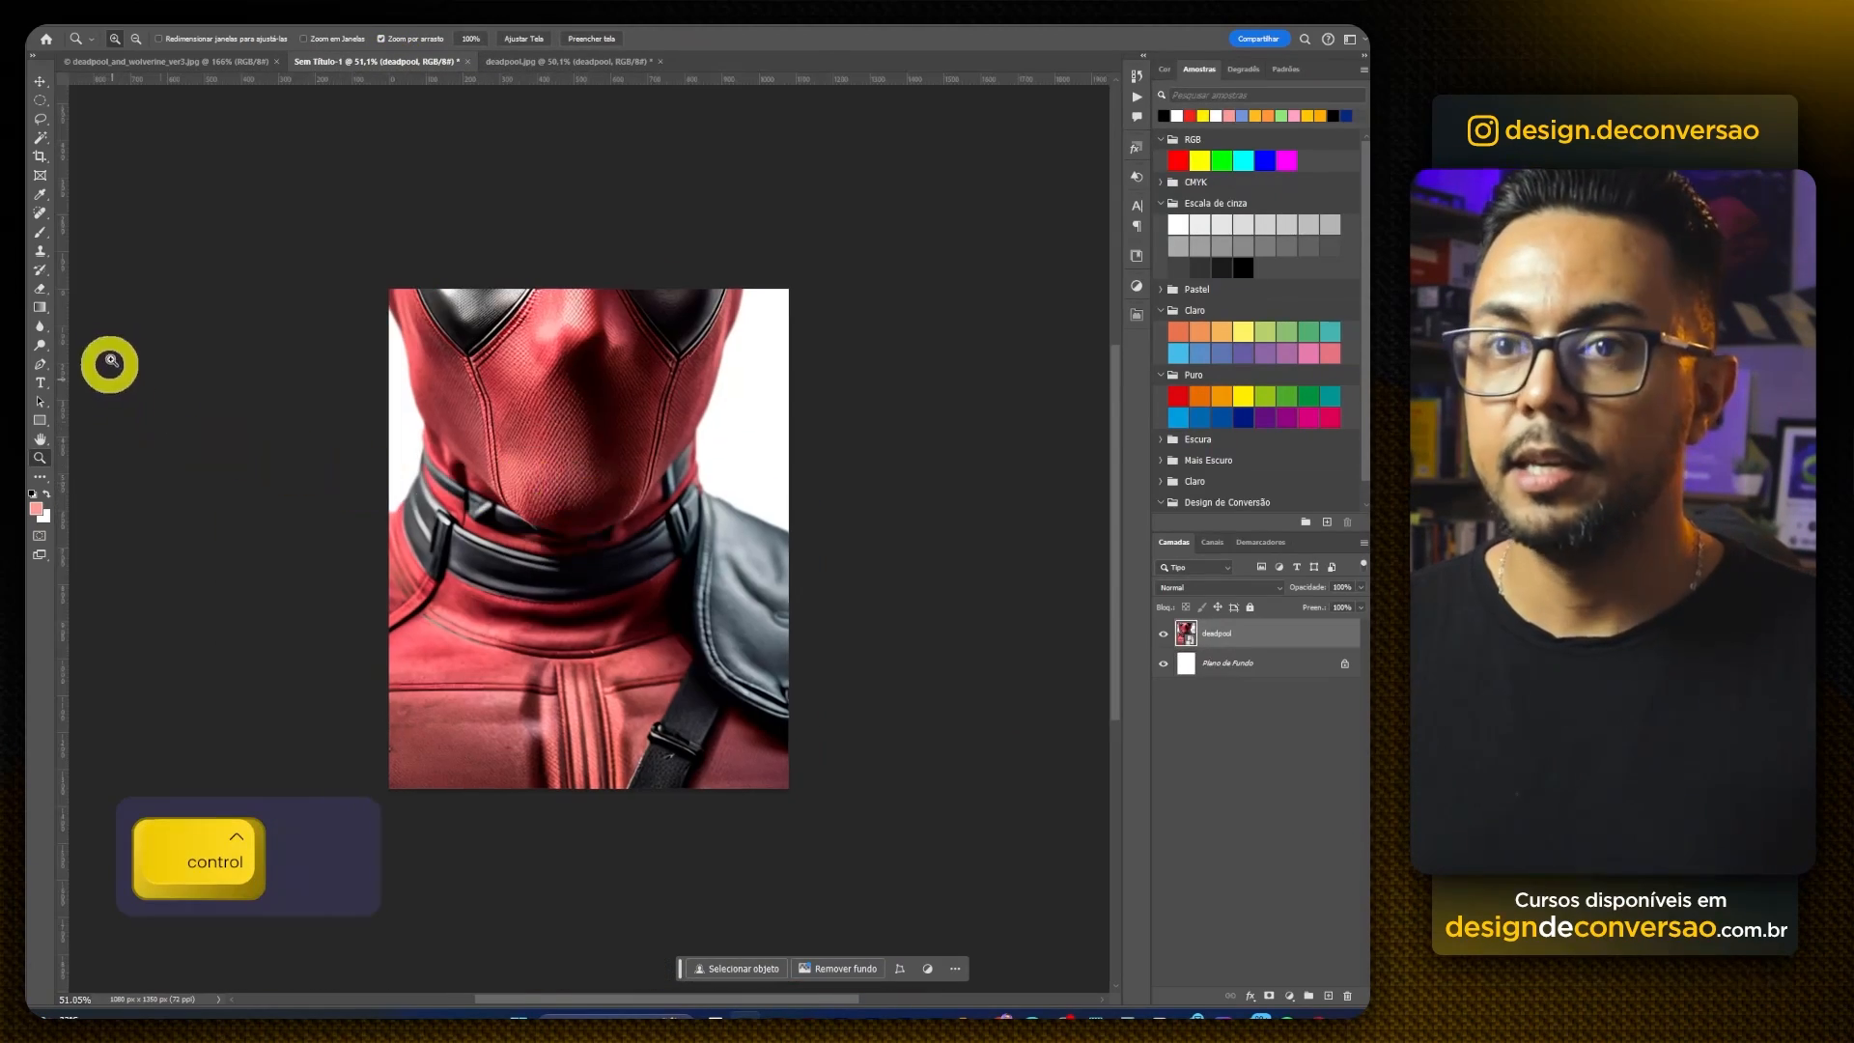
drag(70, 357, 188, 397)
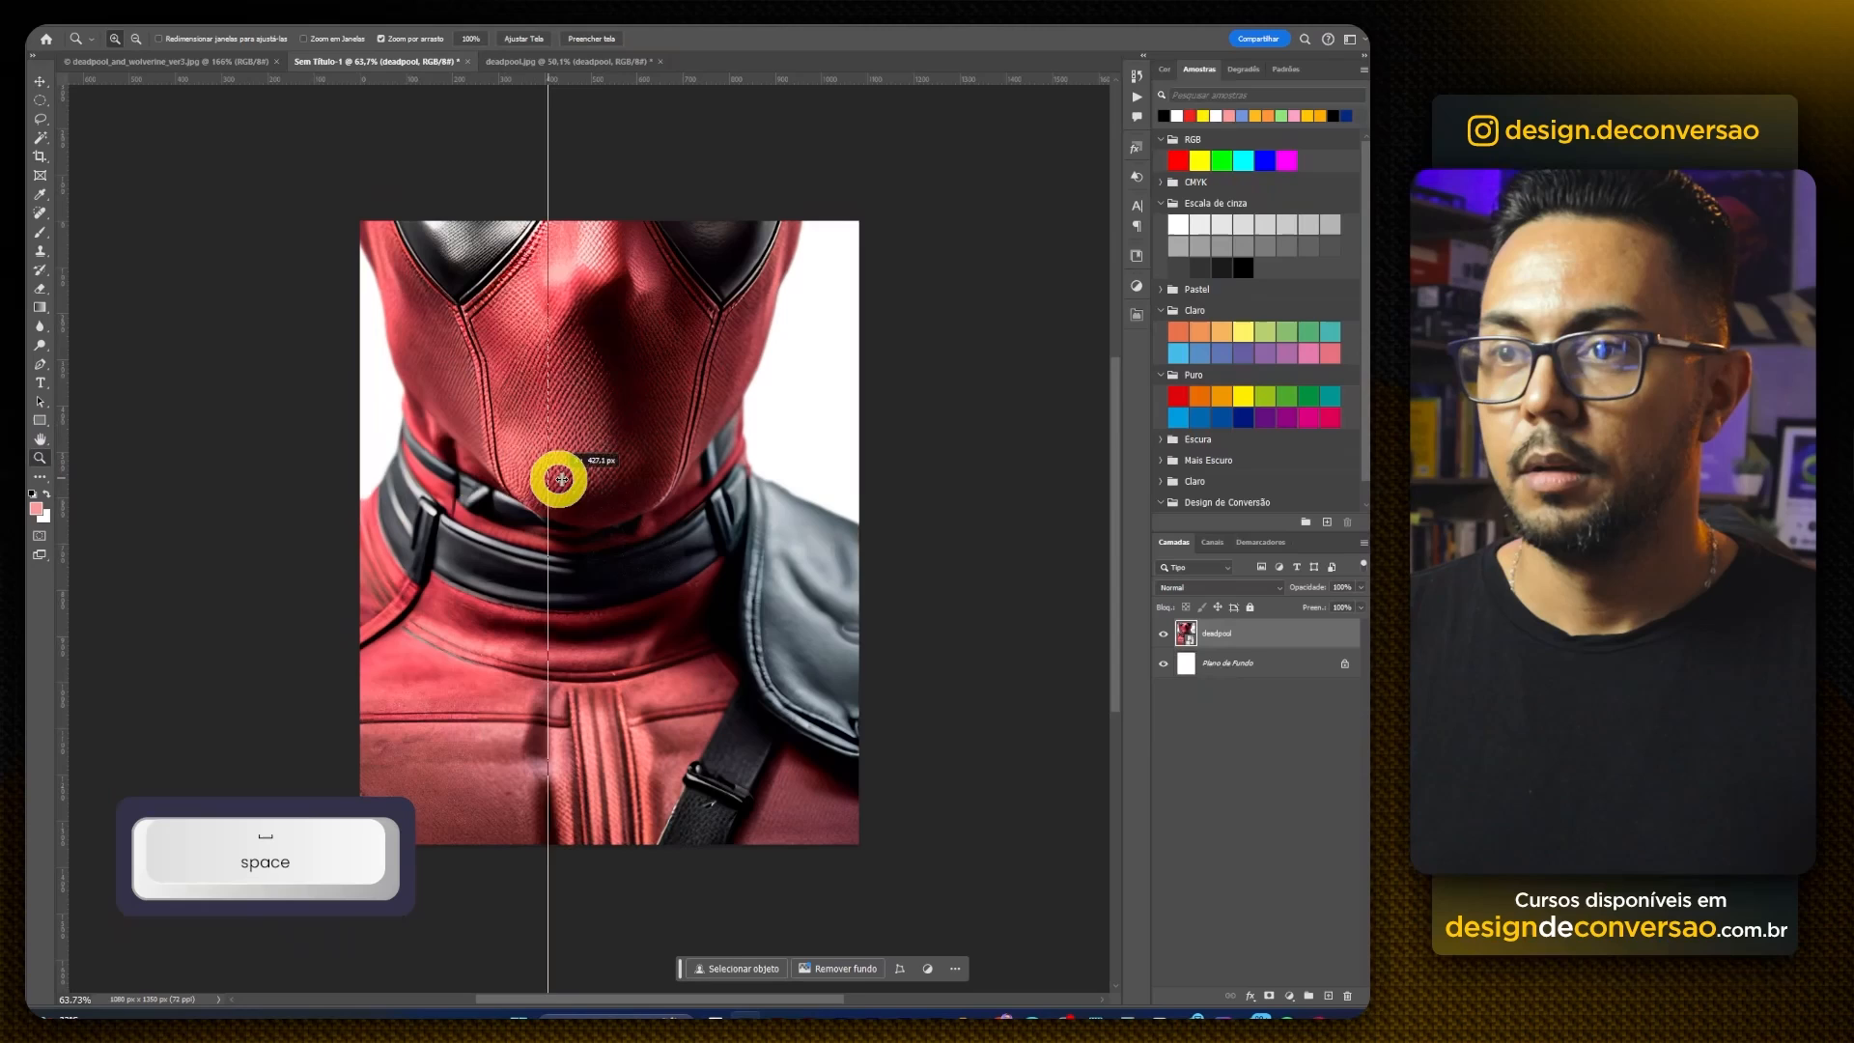
drag(561, 479, 609, 473)
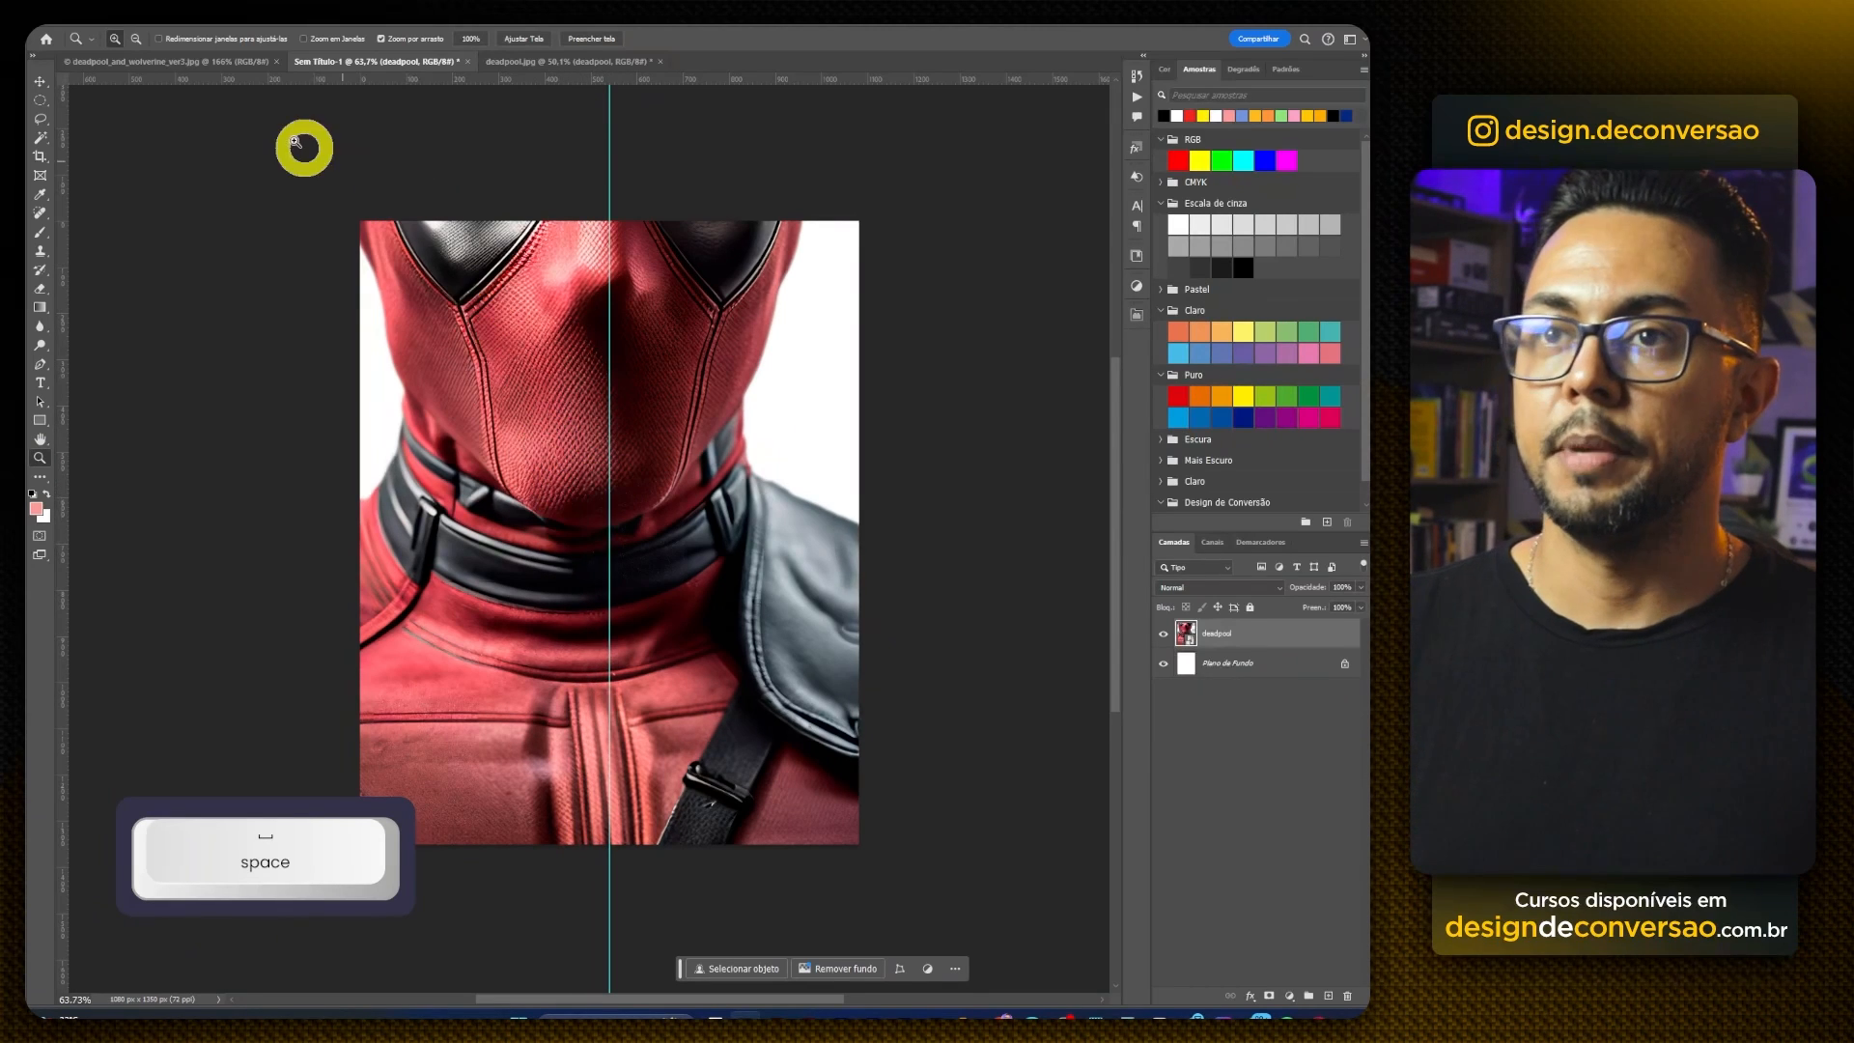
Step: Using the movie poster as reference, scale the deadpool layer to about 66% and position it so the head and chest fill the canvas
click(242, 61)
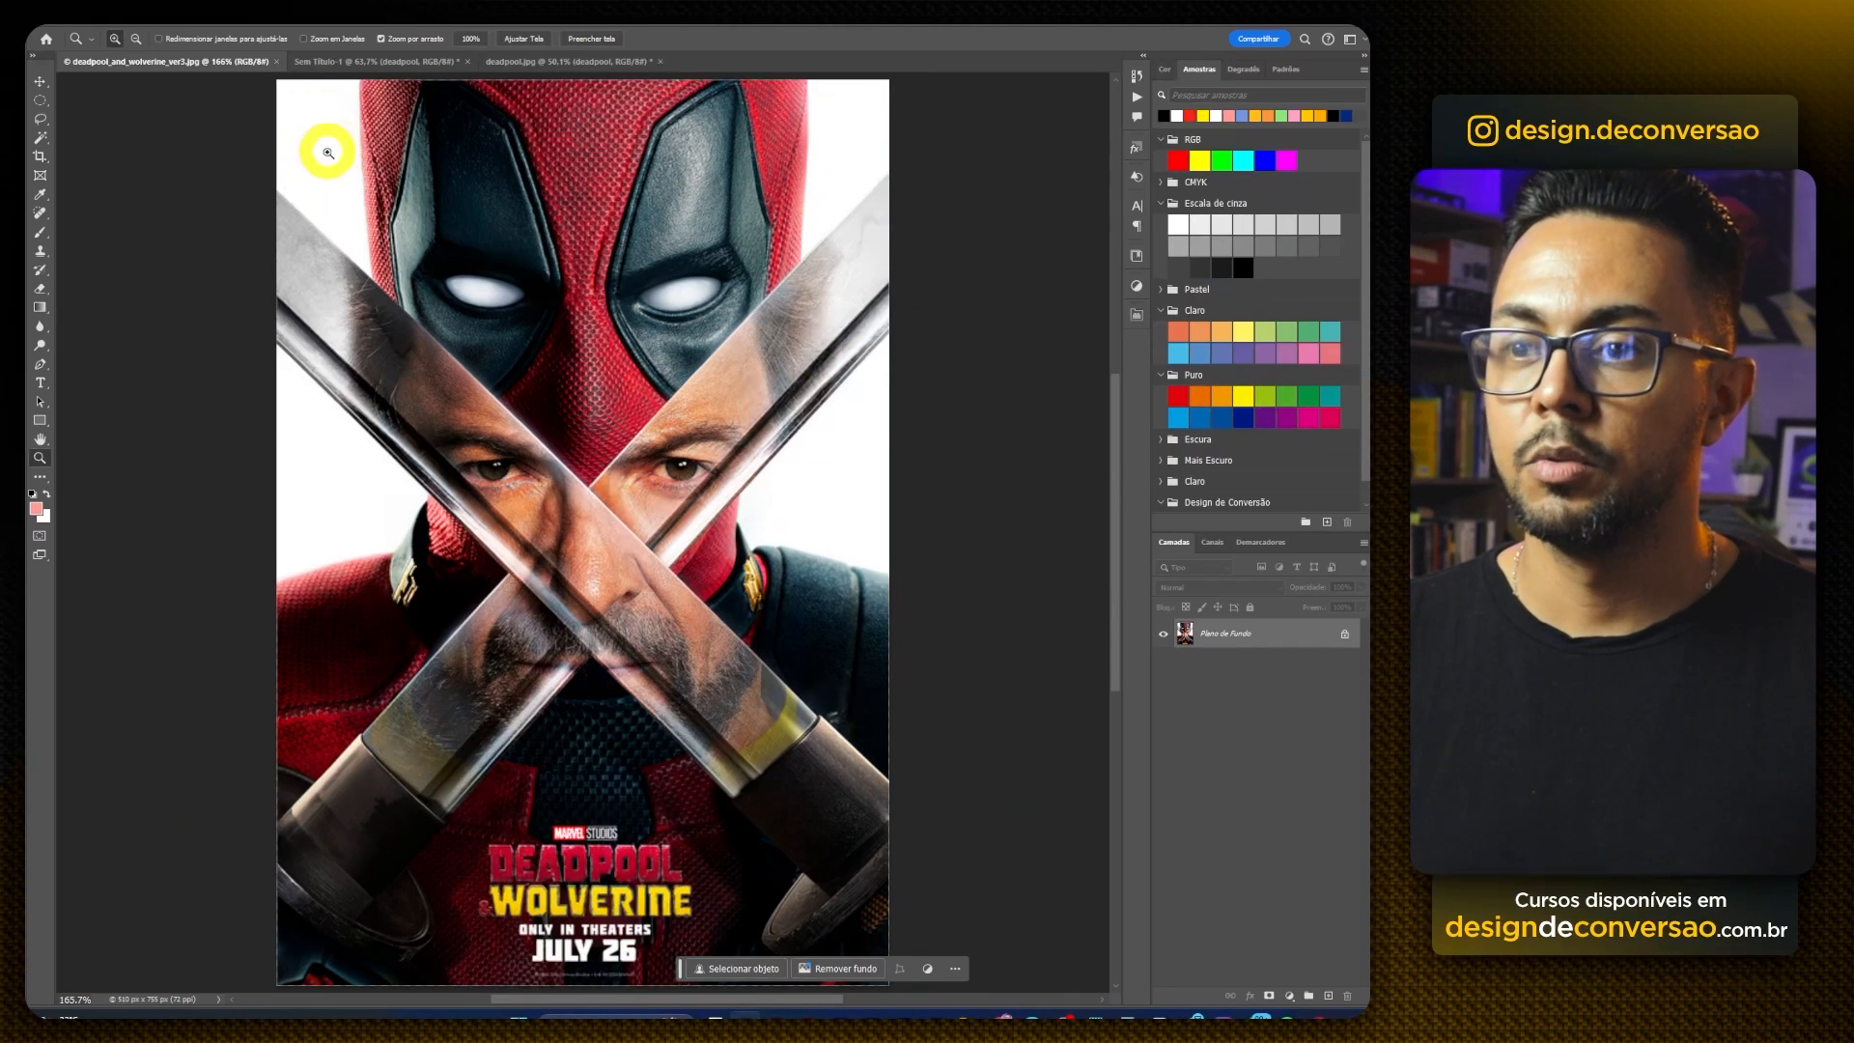
click(365, 61)
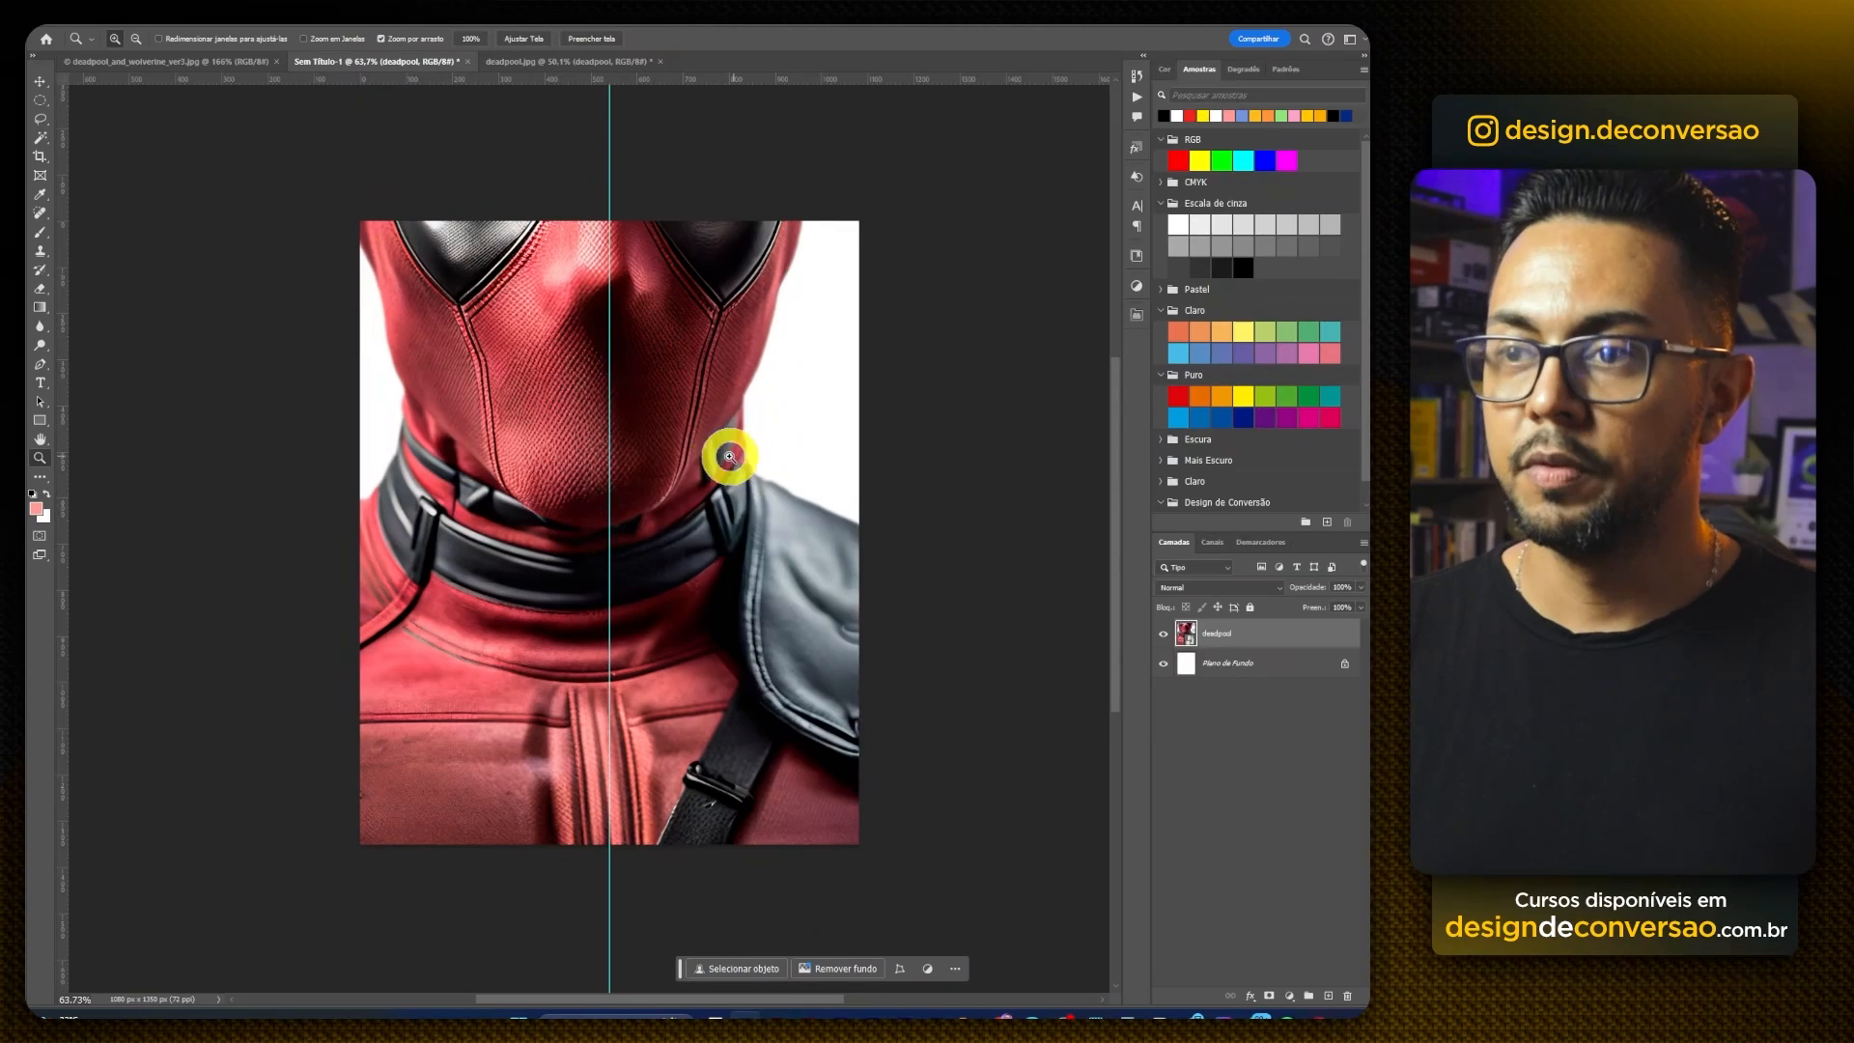
scroll(729, 456, down, 2)
key(ctrl+t)
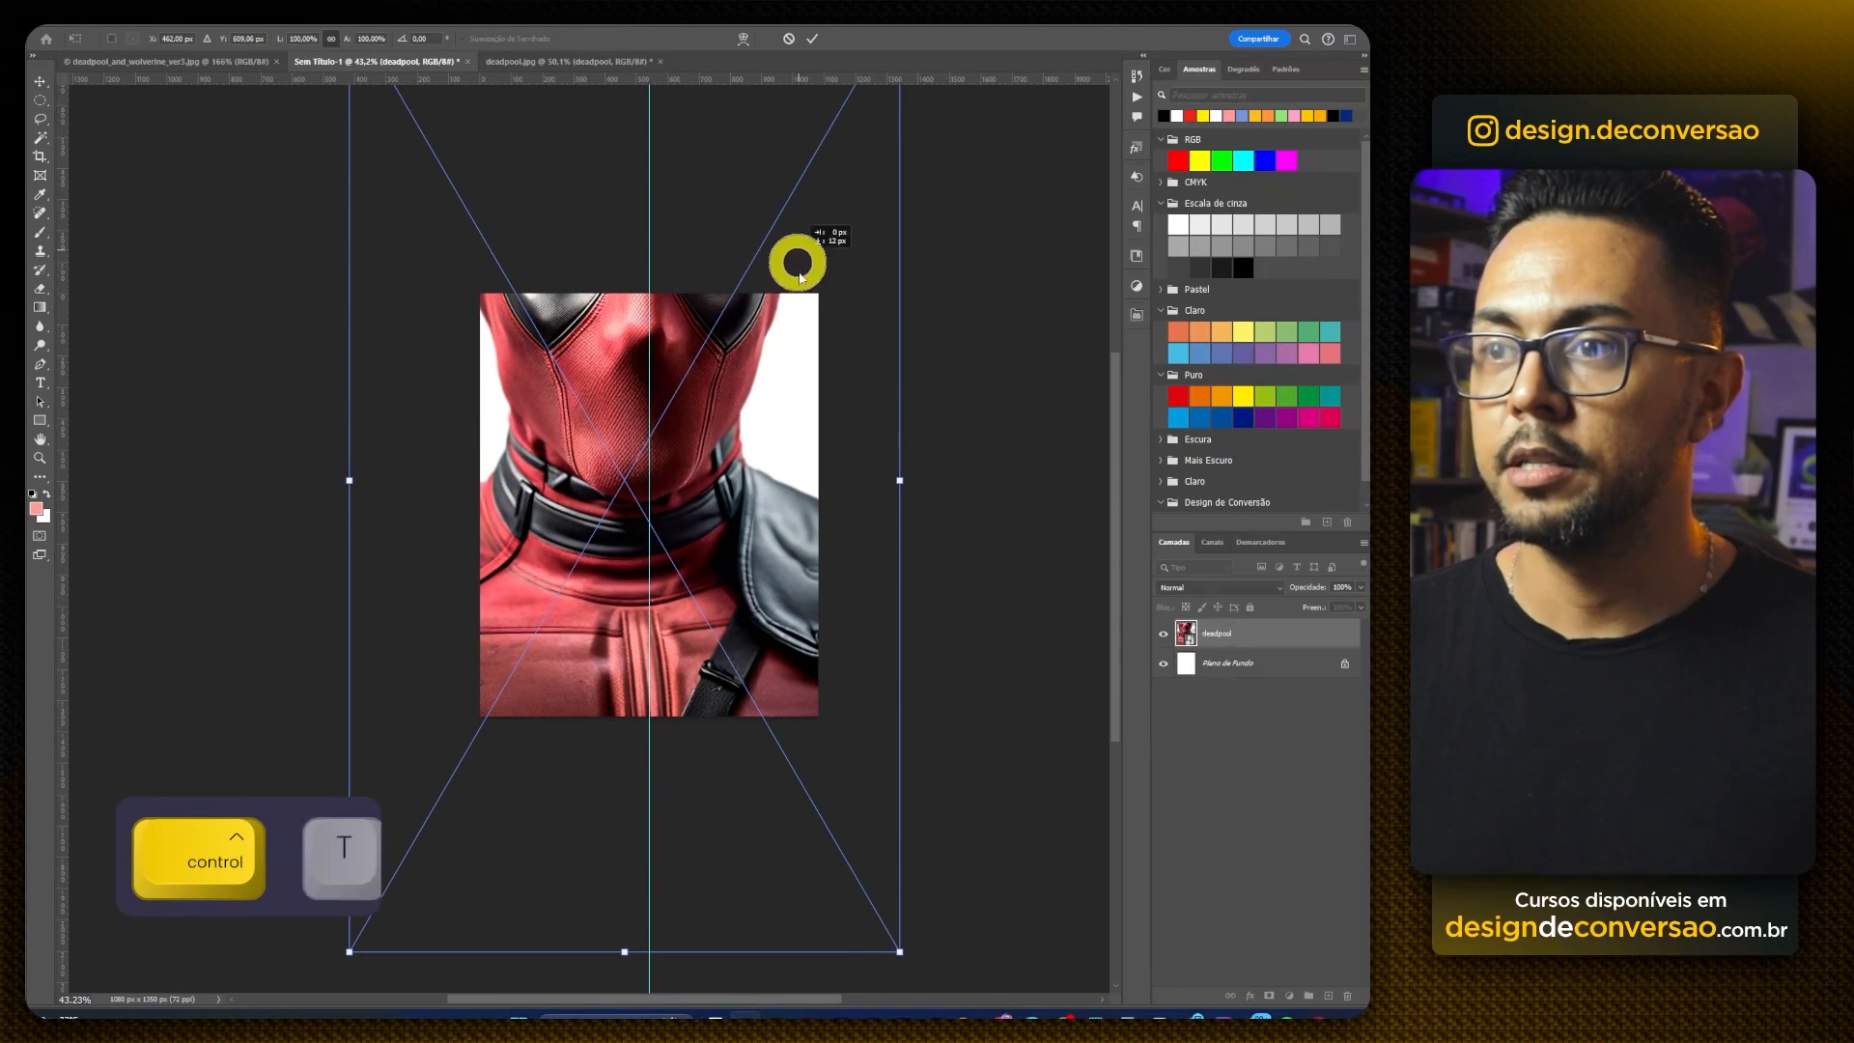
drag(800, 278, 867, 361)
drag(926, 529, 823, 551)
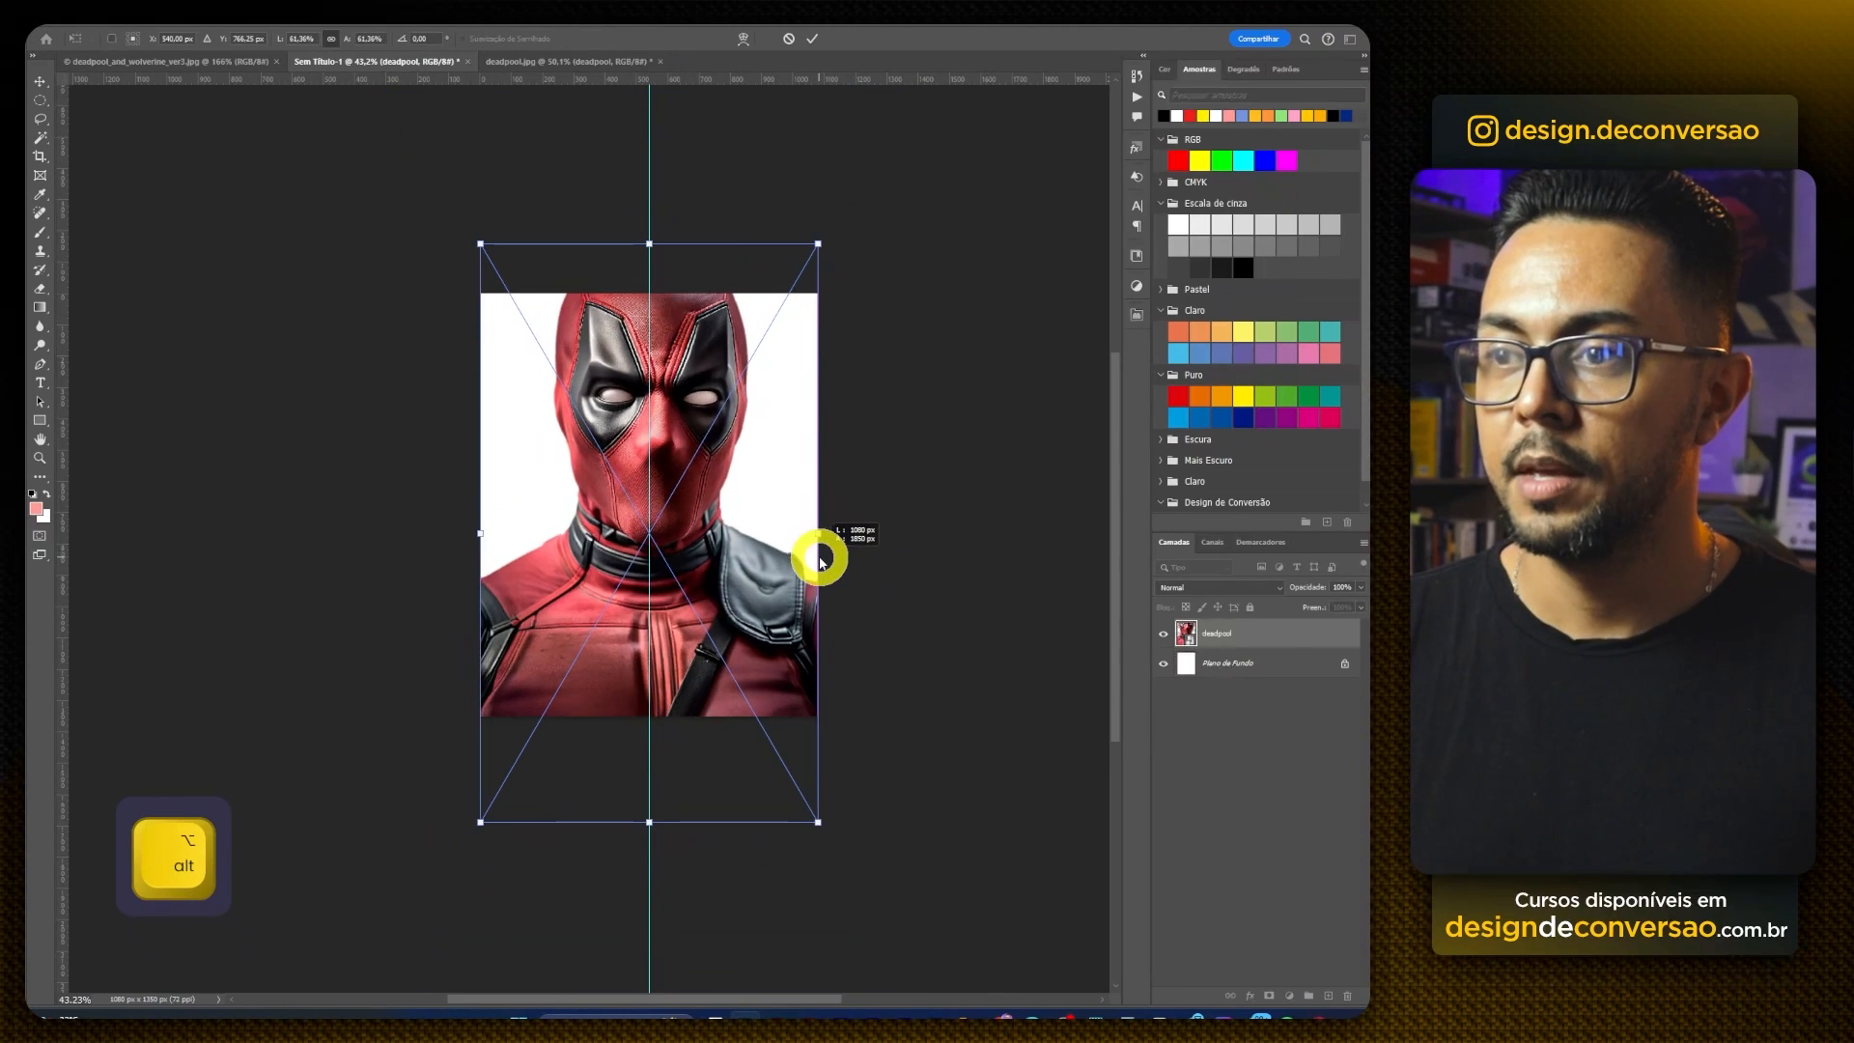
drag(778, 425, 778, 417)
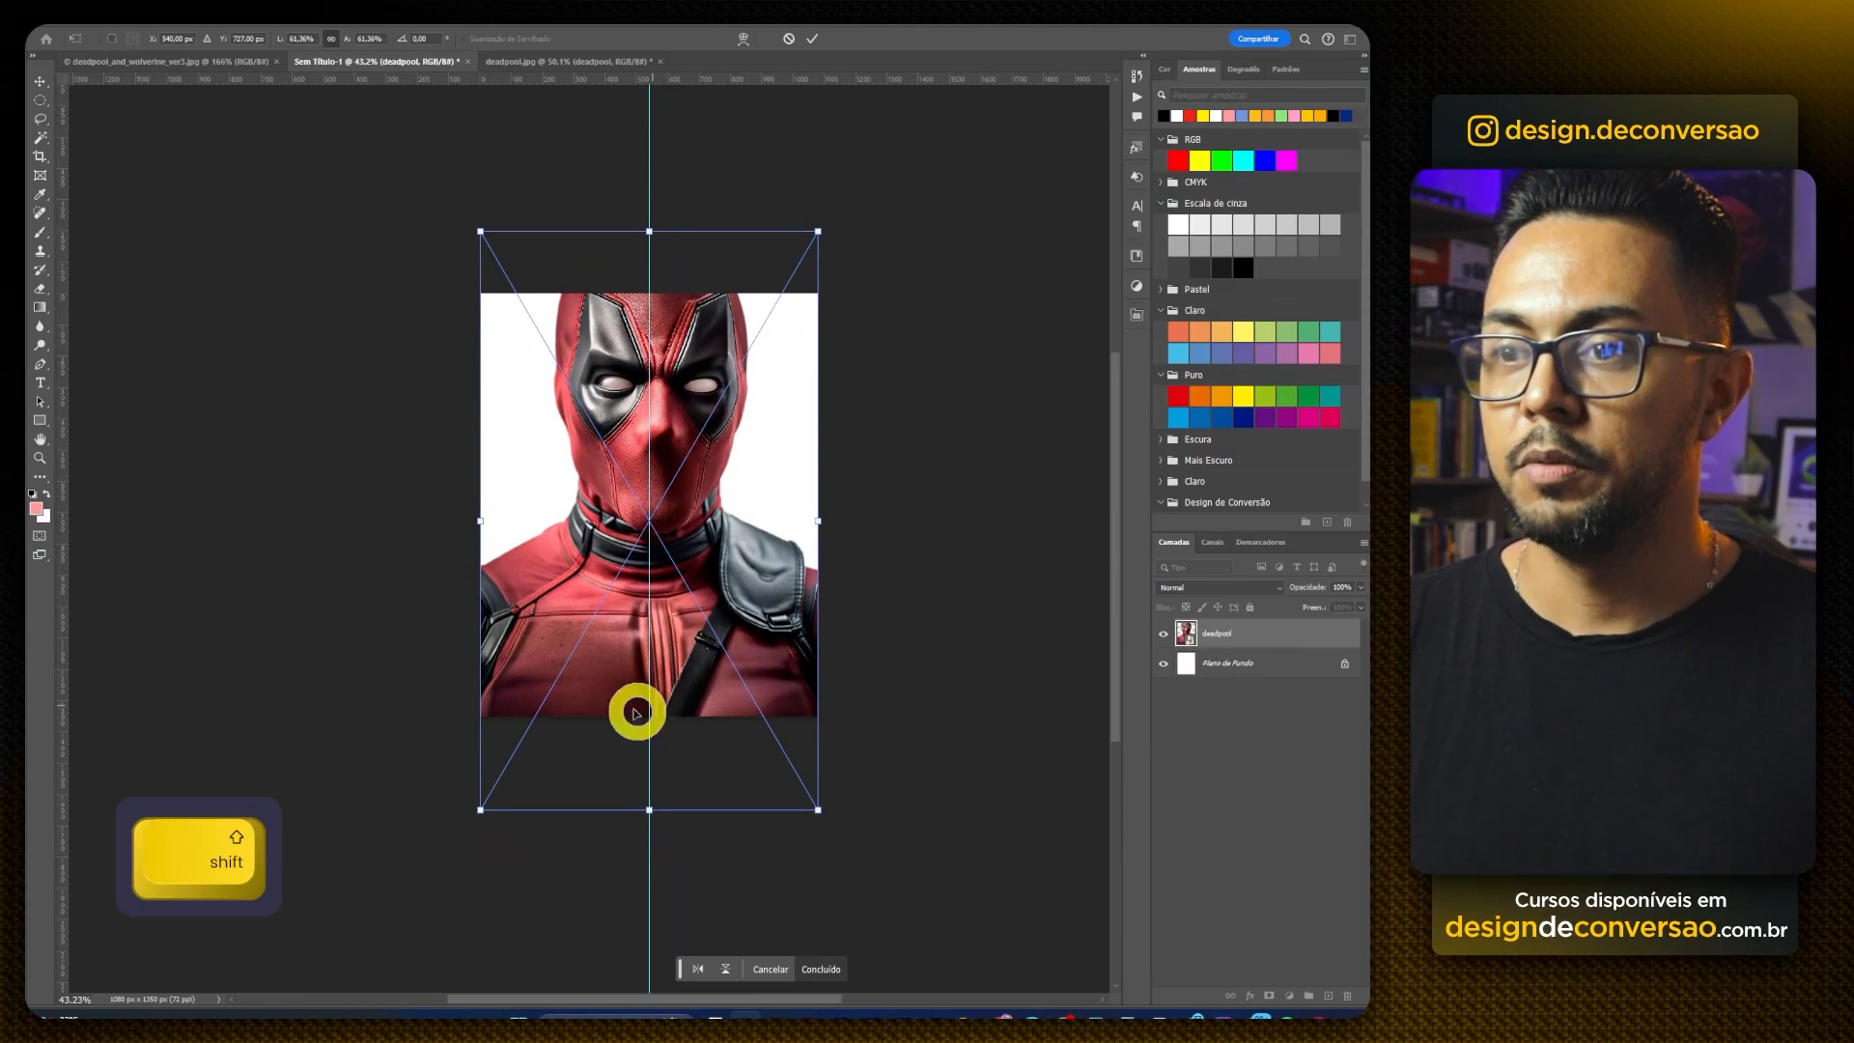
drag(820, 232, 842, 211)
drag(773, 387, 761, 406)
key(Up)
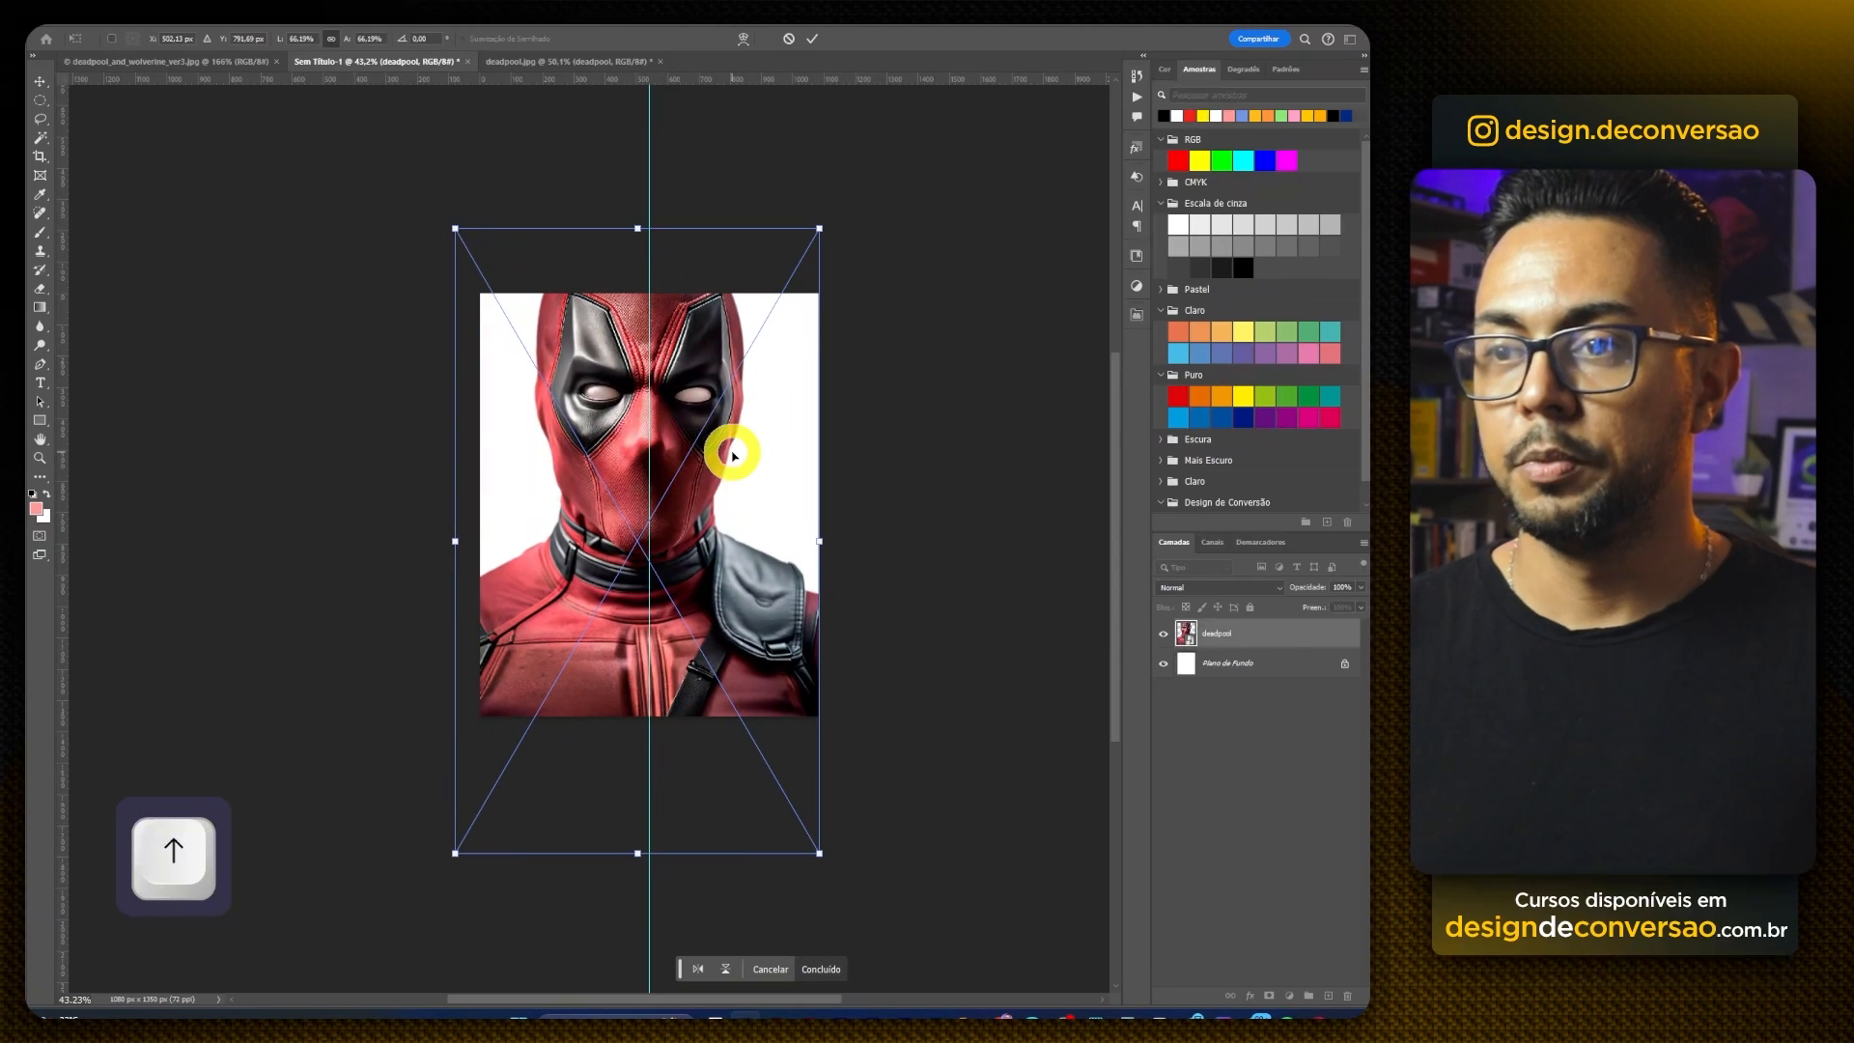
key(Return)
Step: Add a white Inner Glow to the deadpool layer with Divisão blending, 68% opacity and 57 px size, and compare it on and off
key(z)
mouse_move(682, 468)
mouse_down()
mouse_move(663, 496)
mouse_move(702, 487)
mouse_move(695, 472)
mouse_up()
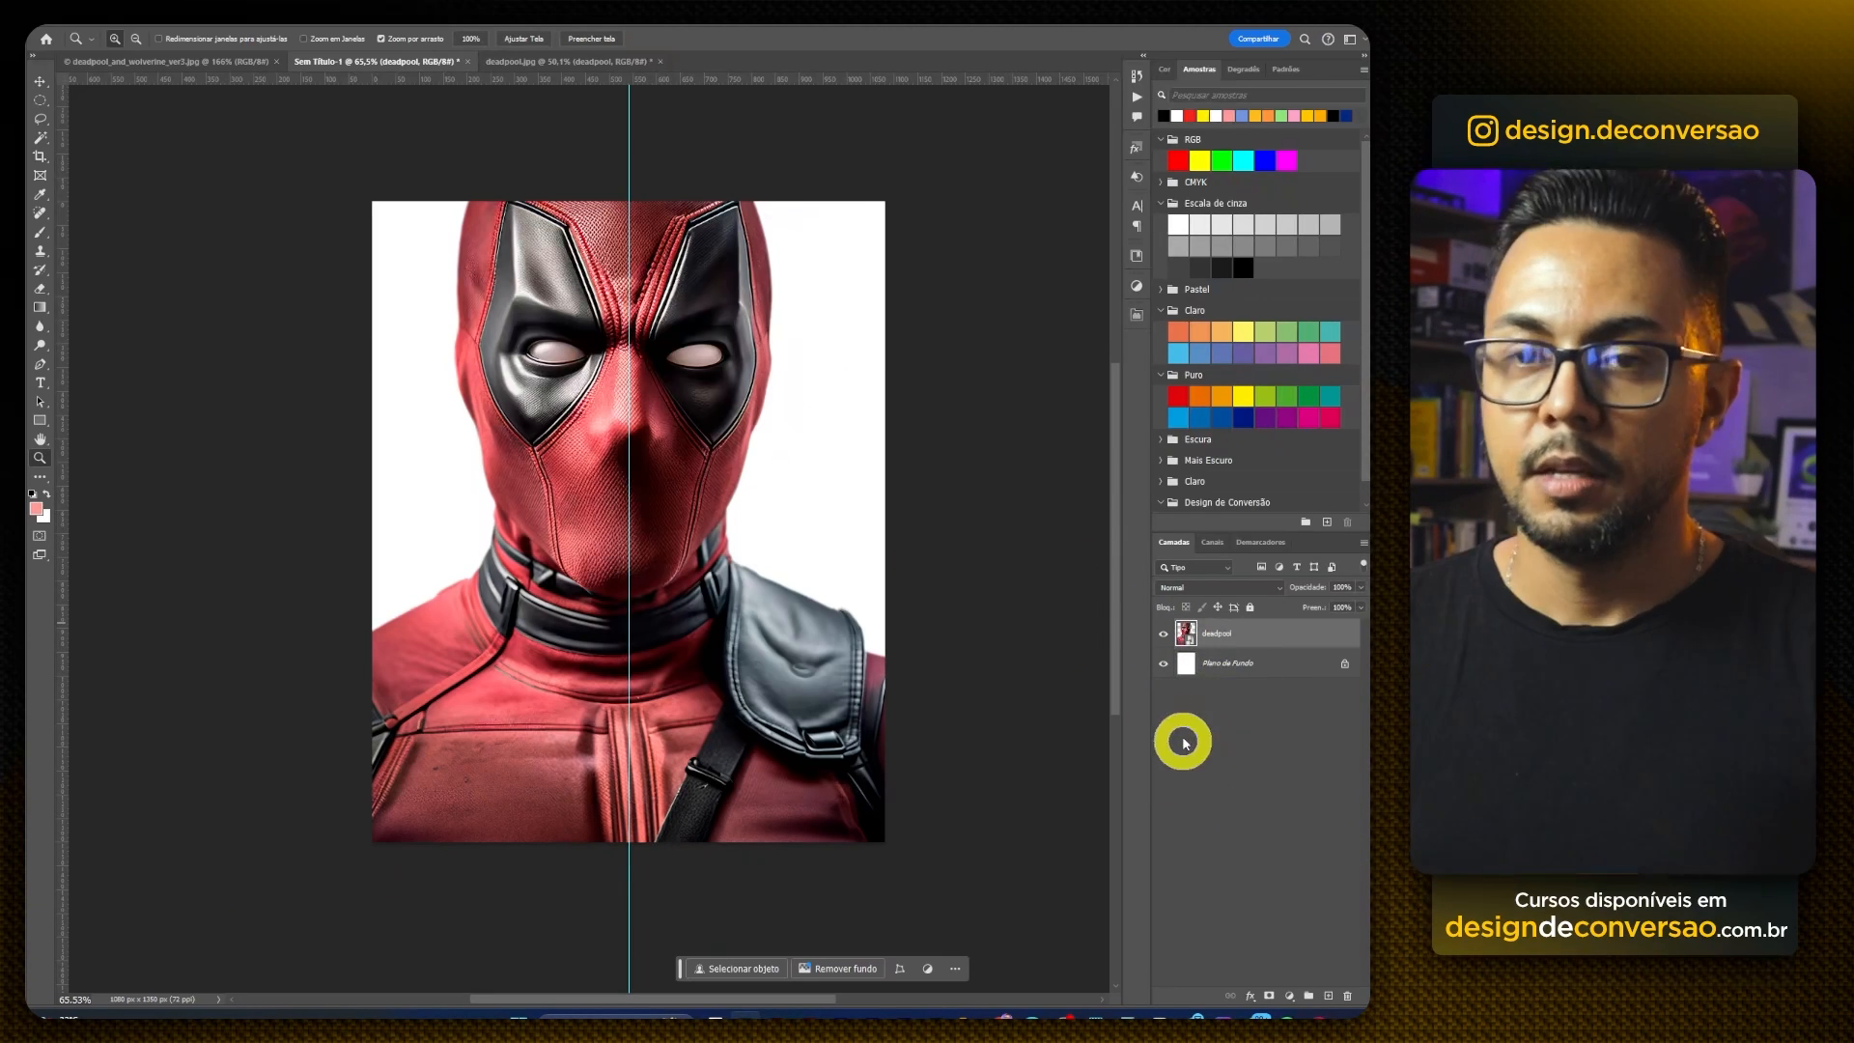
double_click(1254, 637)
drag(1208, 152, 891, 353)
click(726, 397)
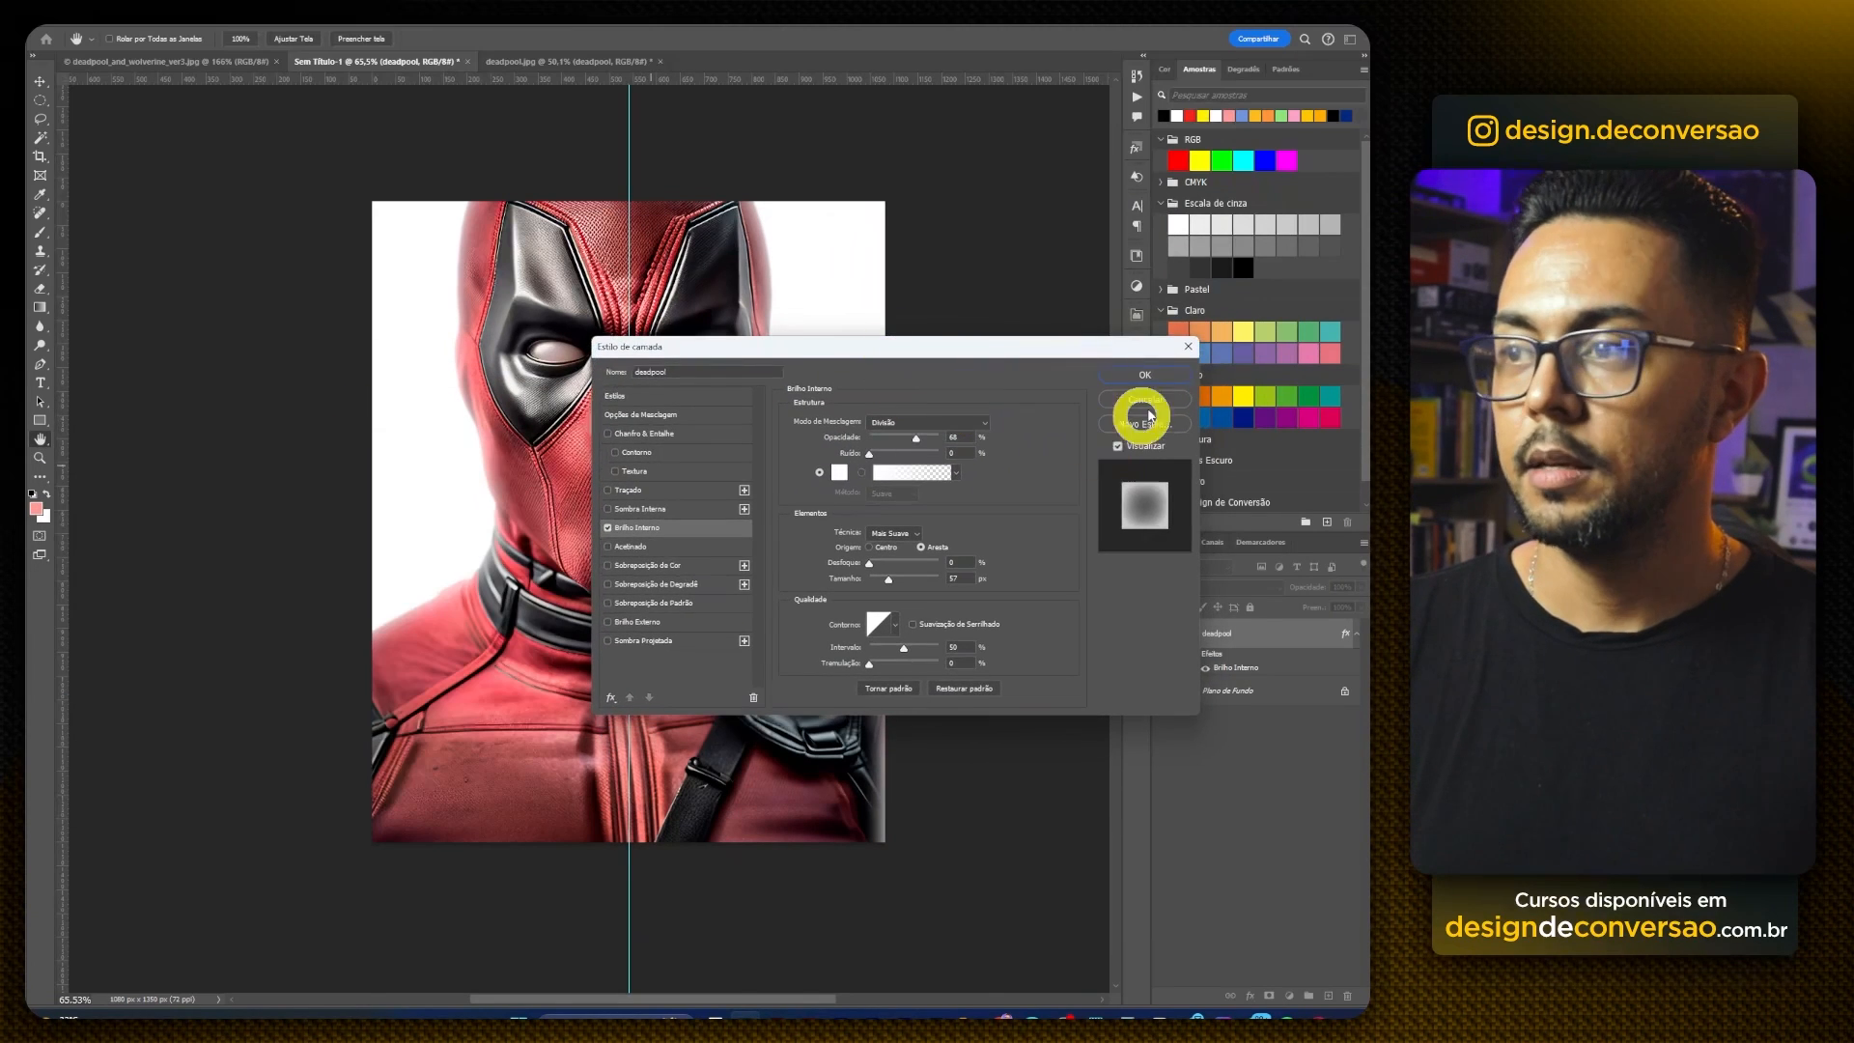
click(1140, 376)
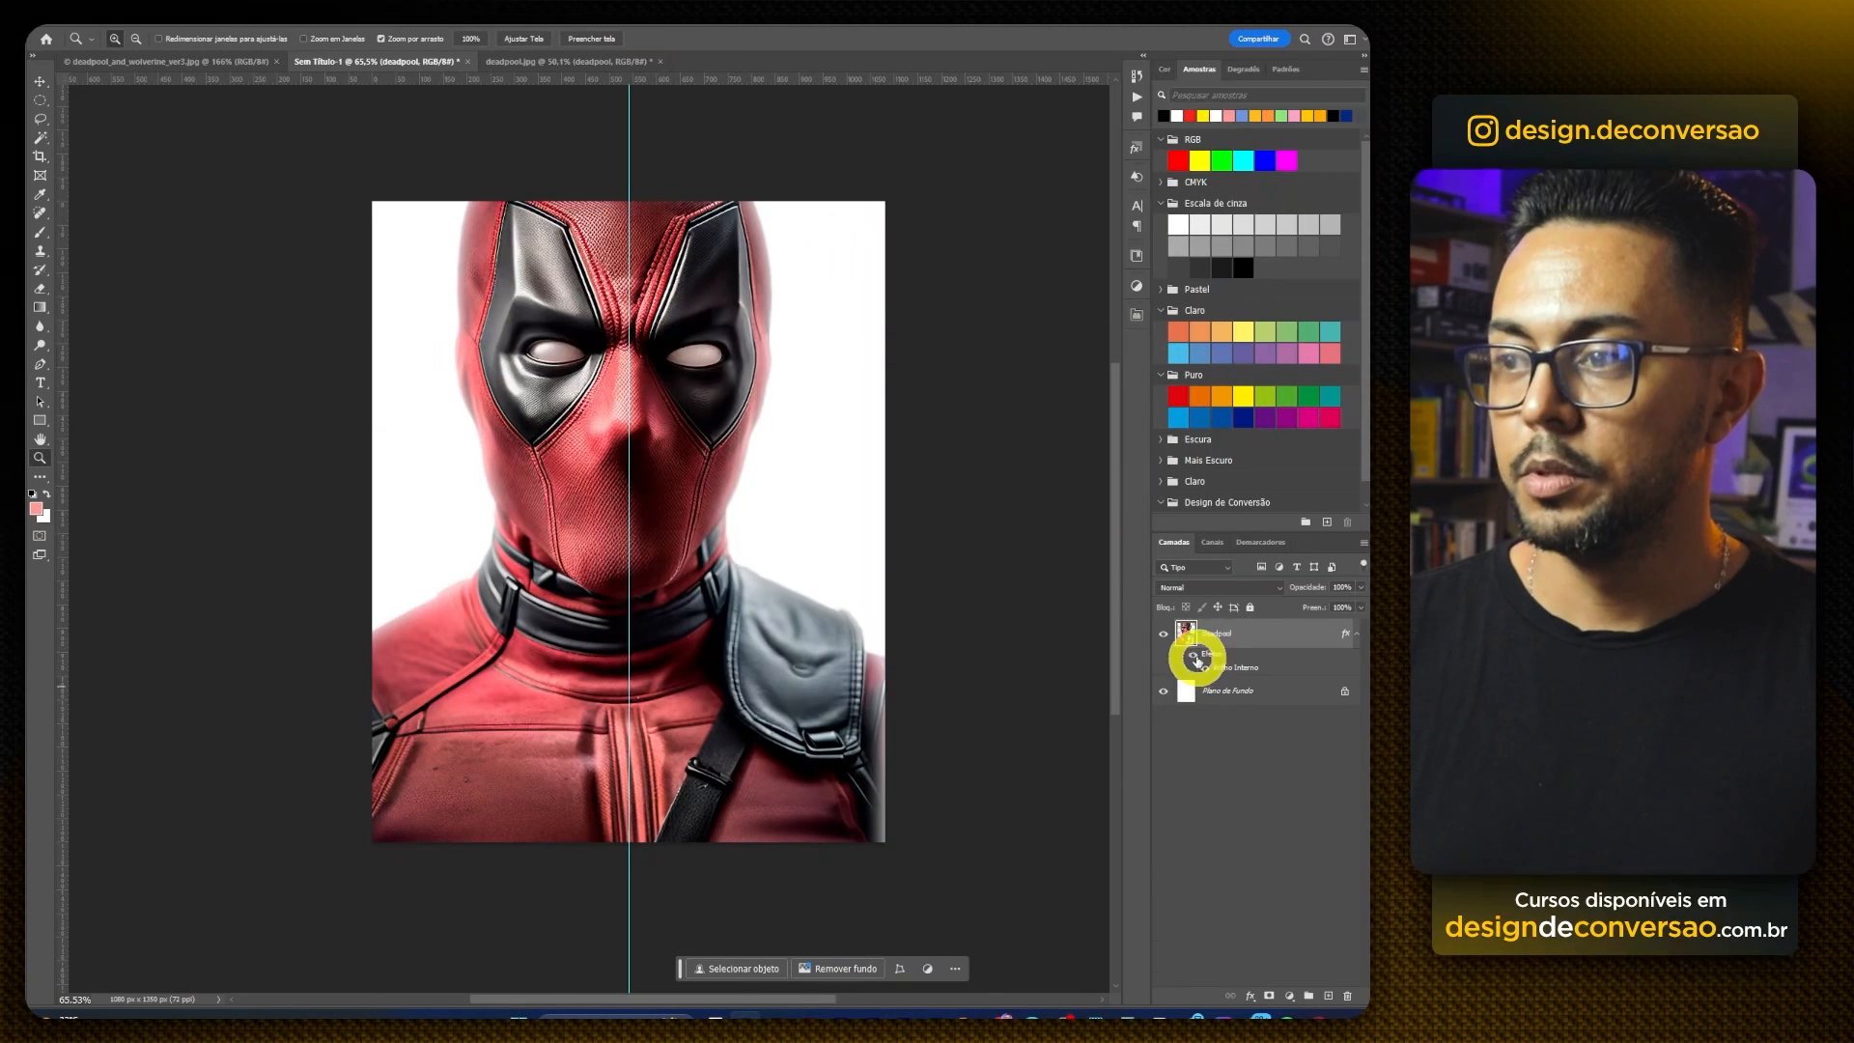
click(1196, 655)
click(1196, 657)
click(1198, 658)
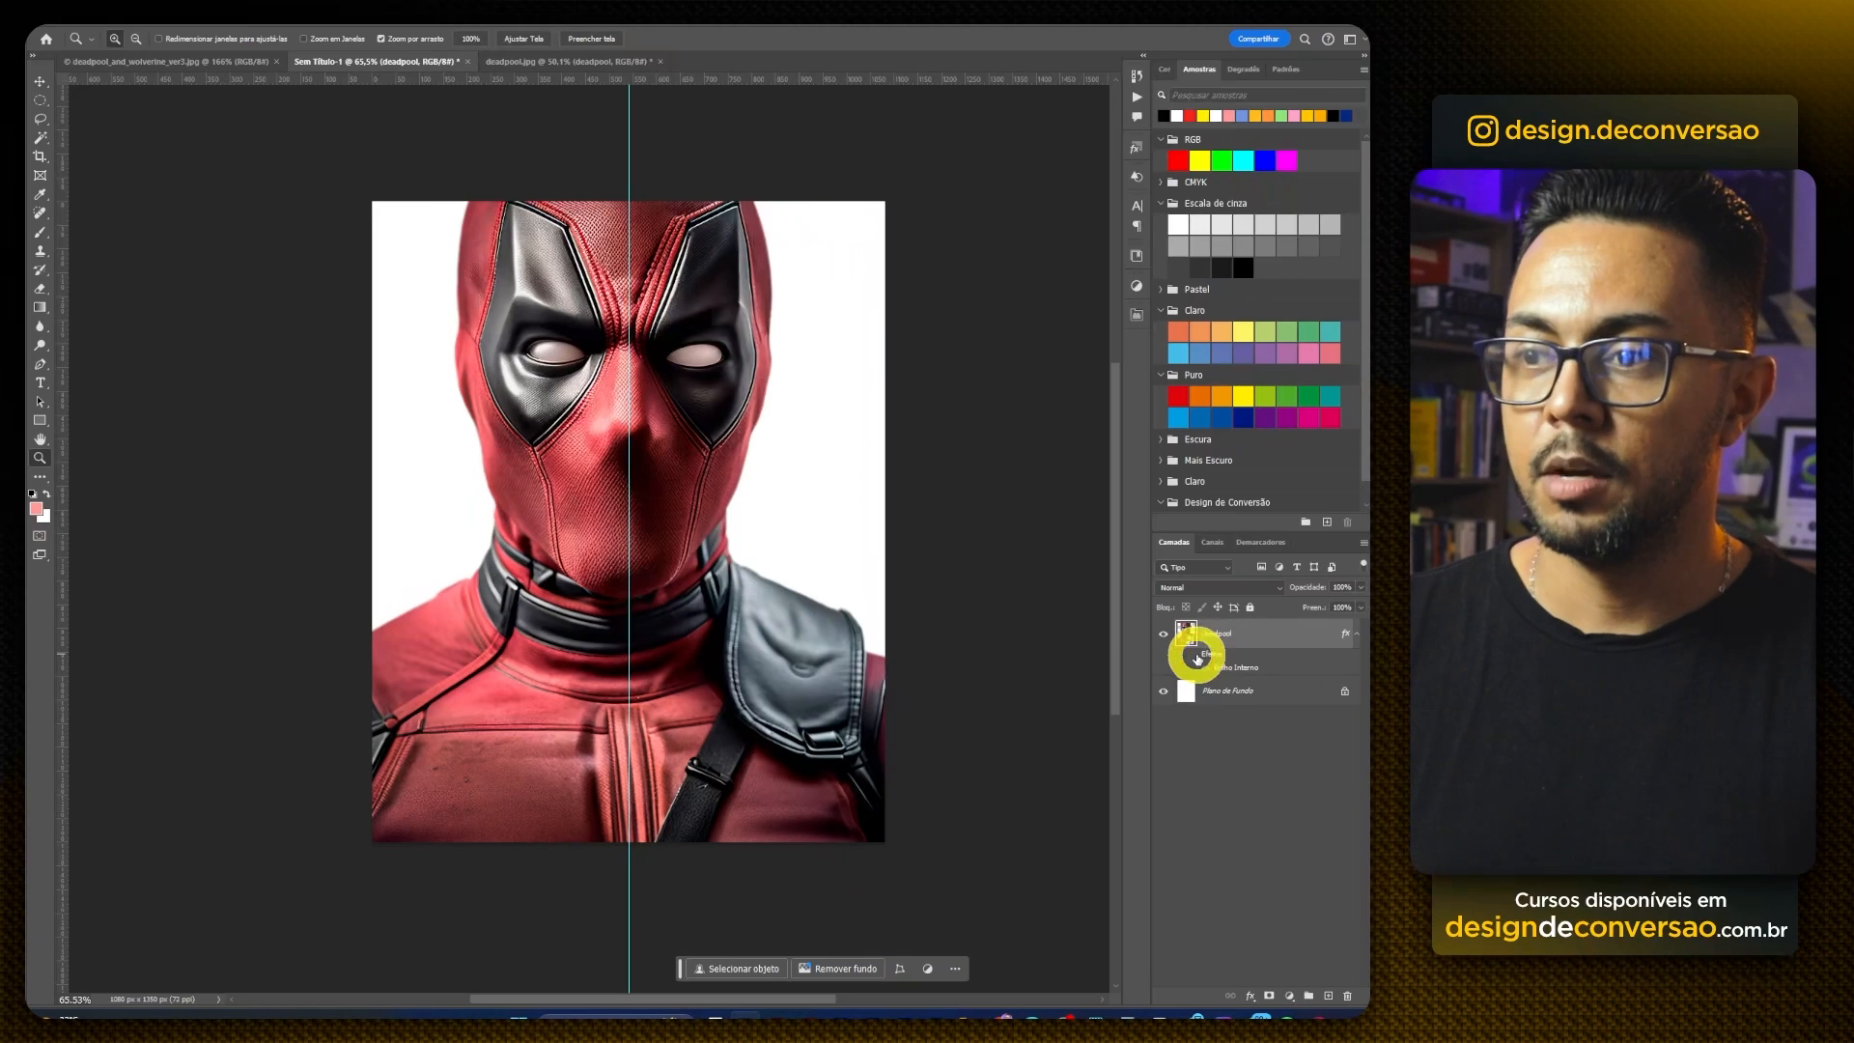
click(1201, 666)
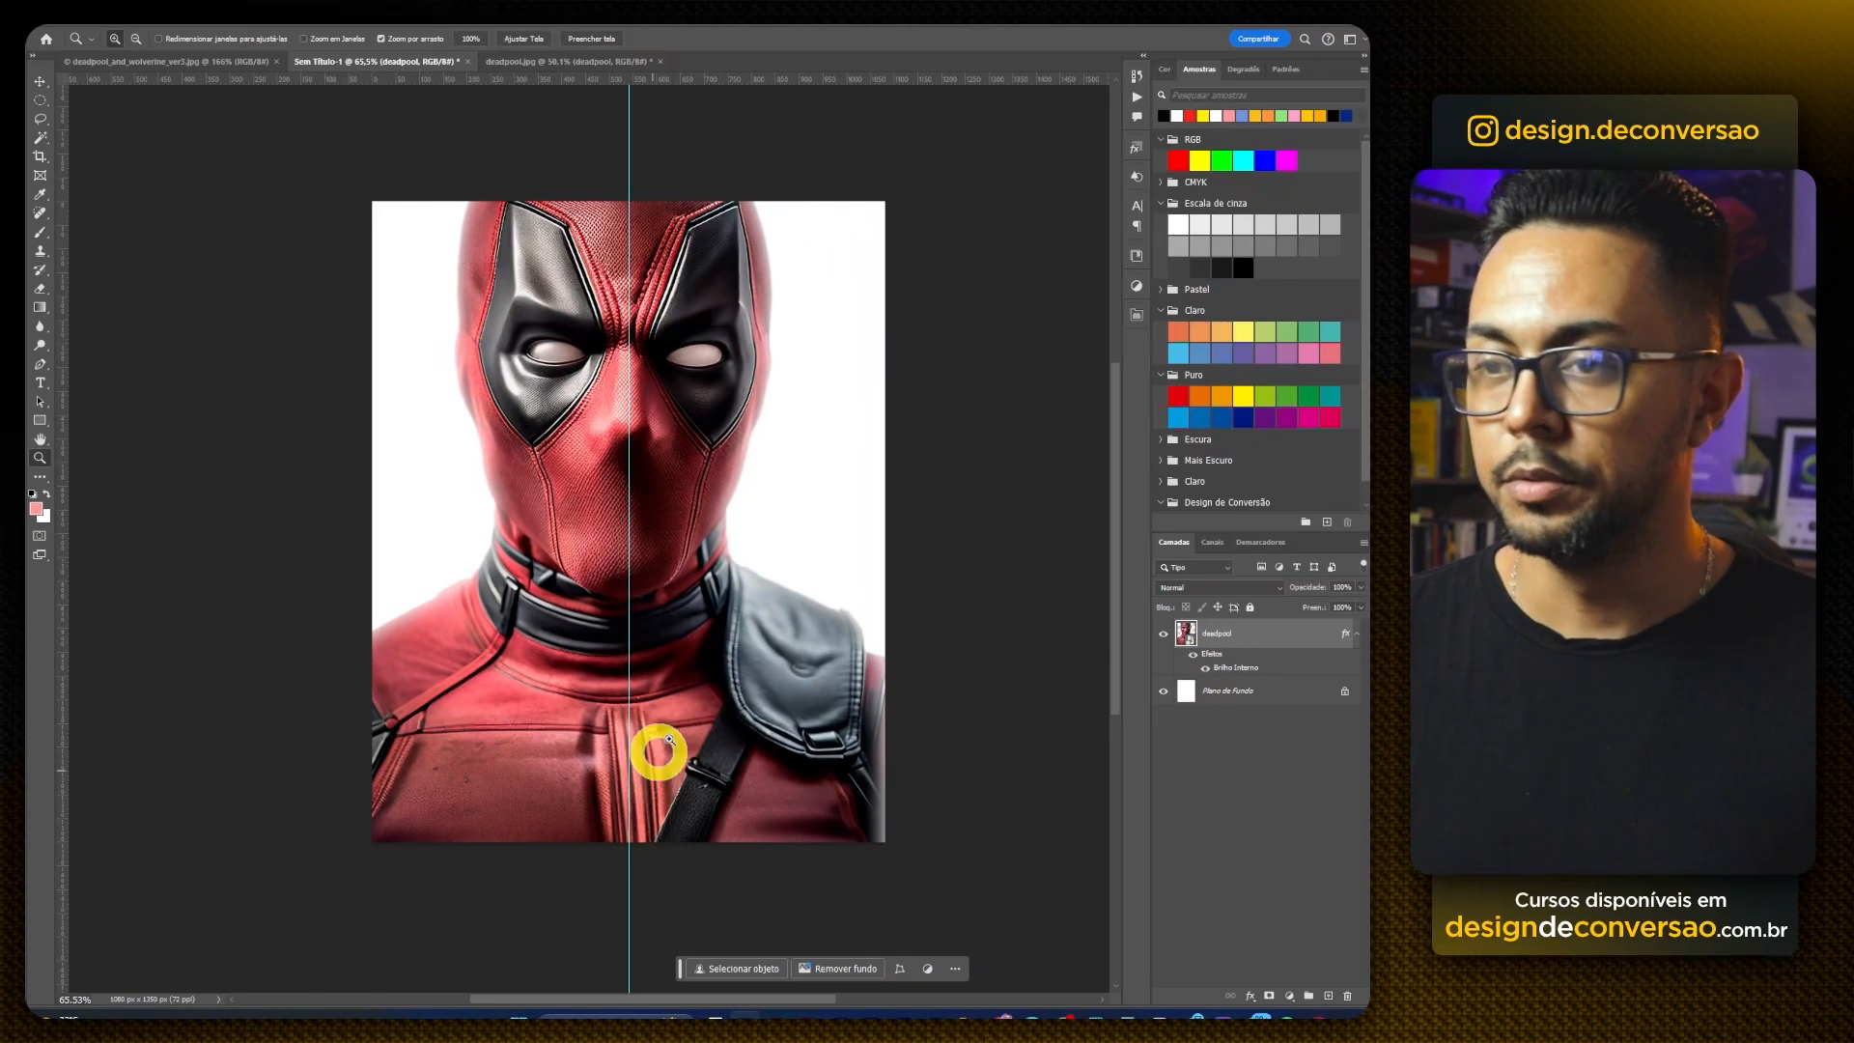
Step: Enlarge the deadpool layer slightly and nudge it so the face is centred on the vertical guide
key(ctrl+t)
drag(897, 576, 904, 585)
key(Return)
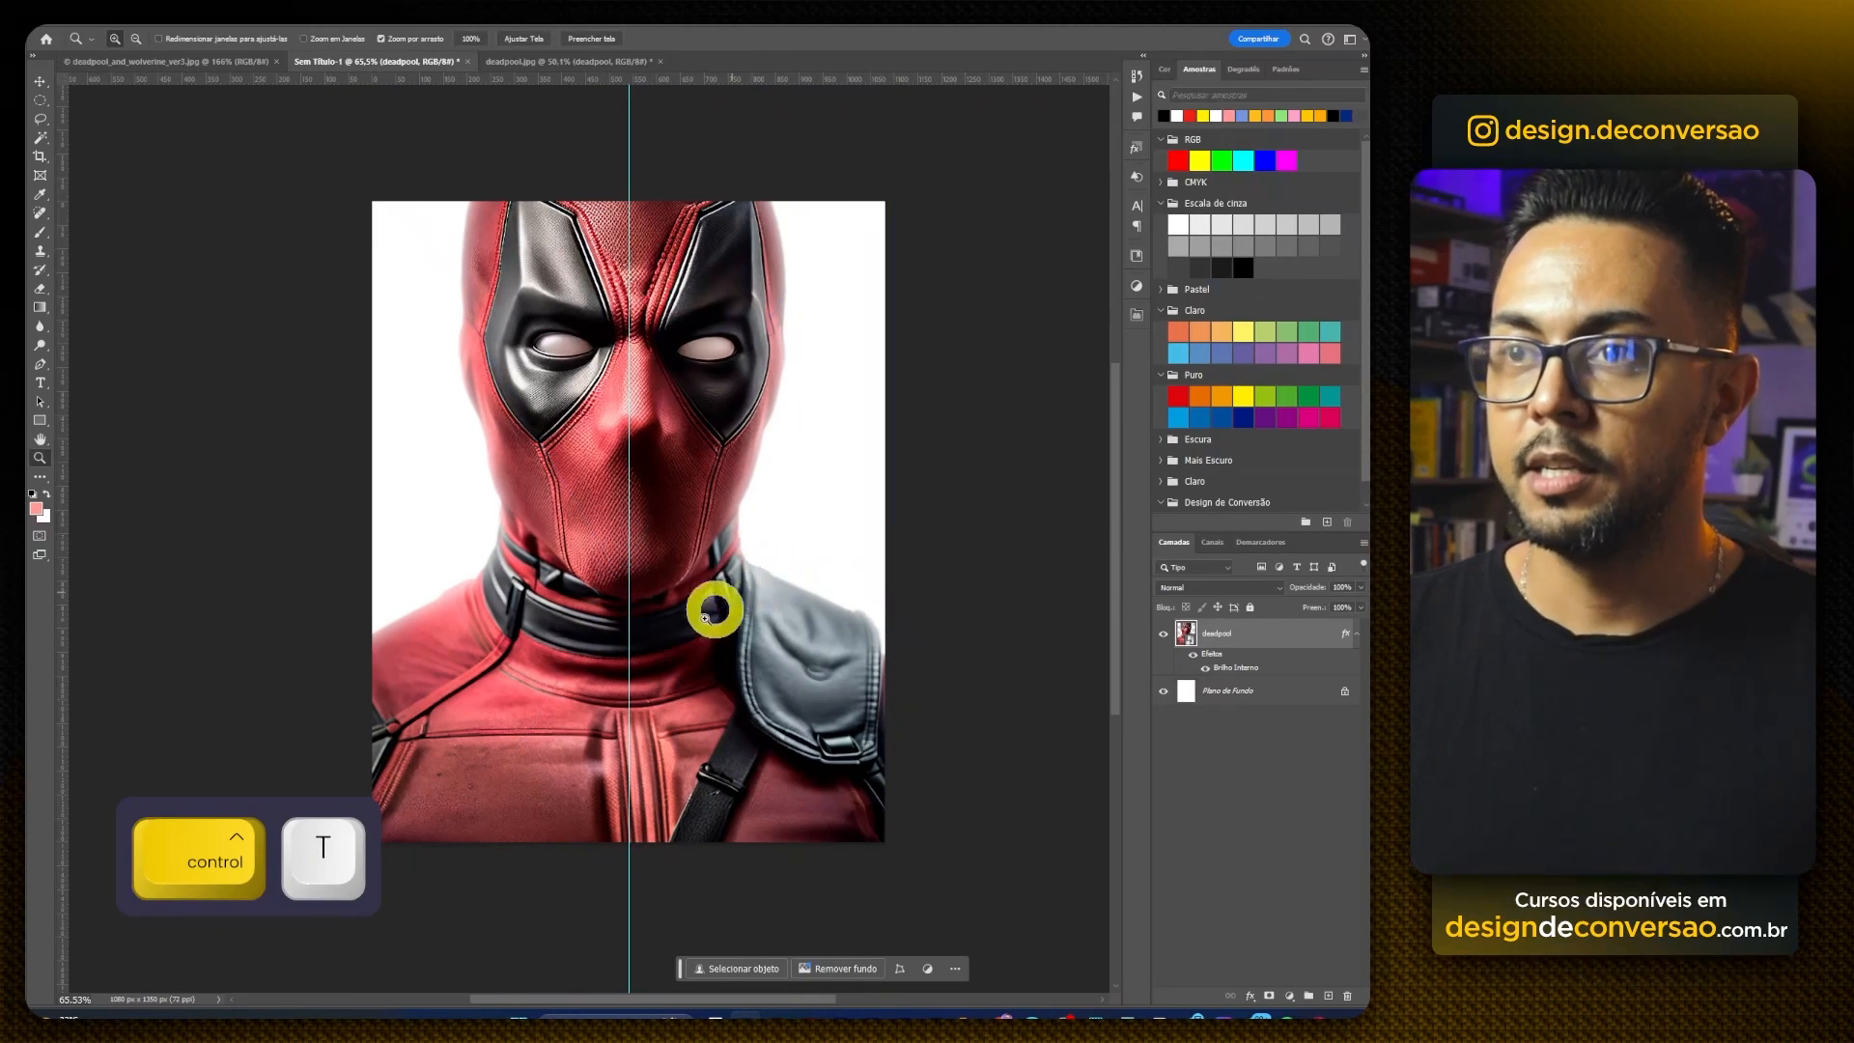
key(v)
drag(745, 556, 740, 565)
key(Right)
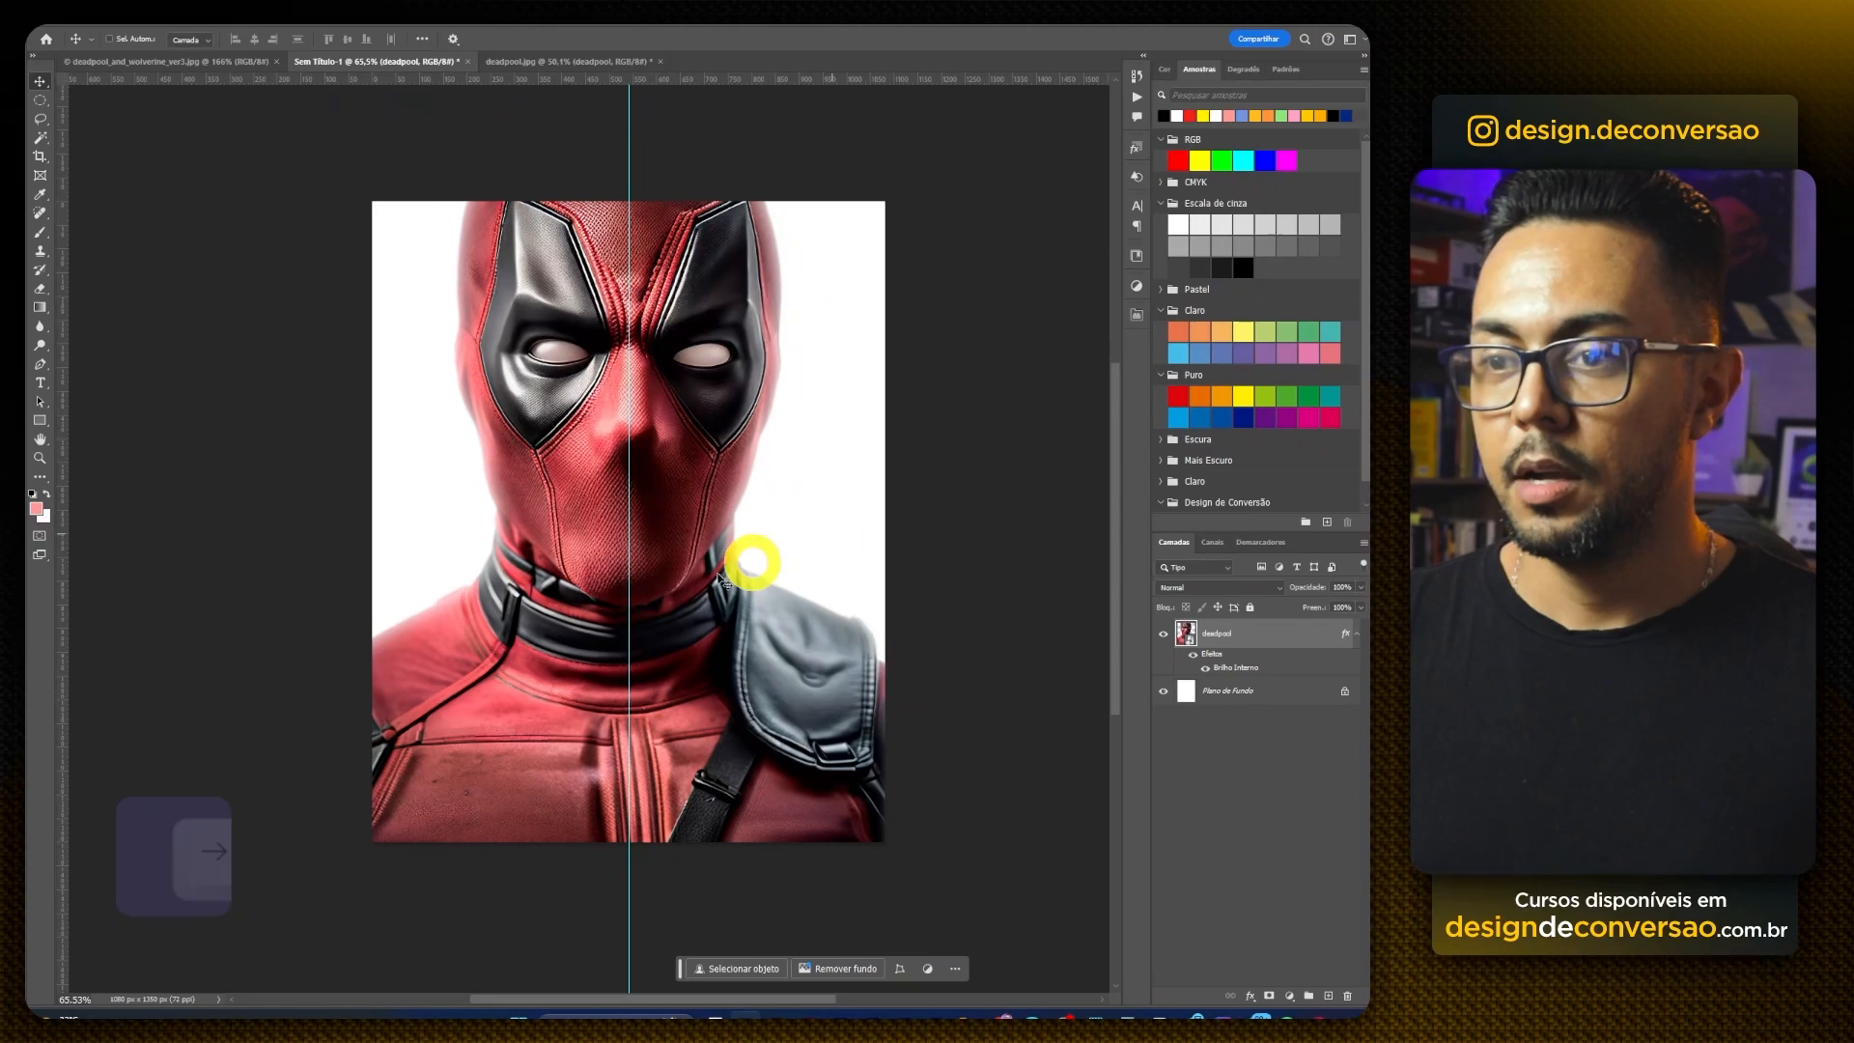
Step: Switch to the image files and open katana.jpg as a separate document in Photoshop
key(z)
alt+click(757, 530)
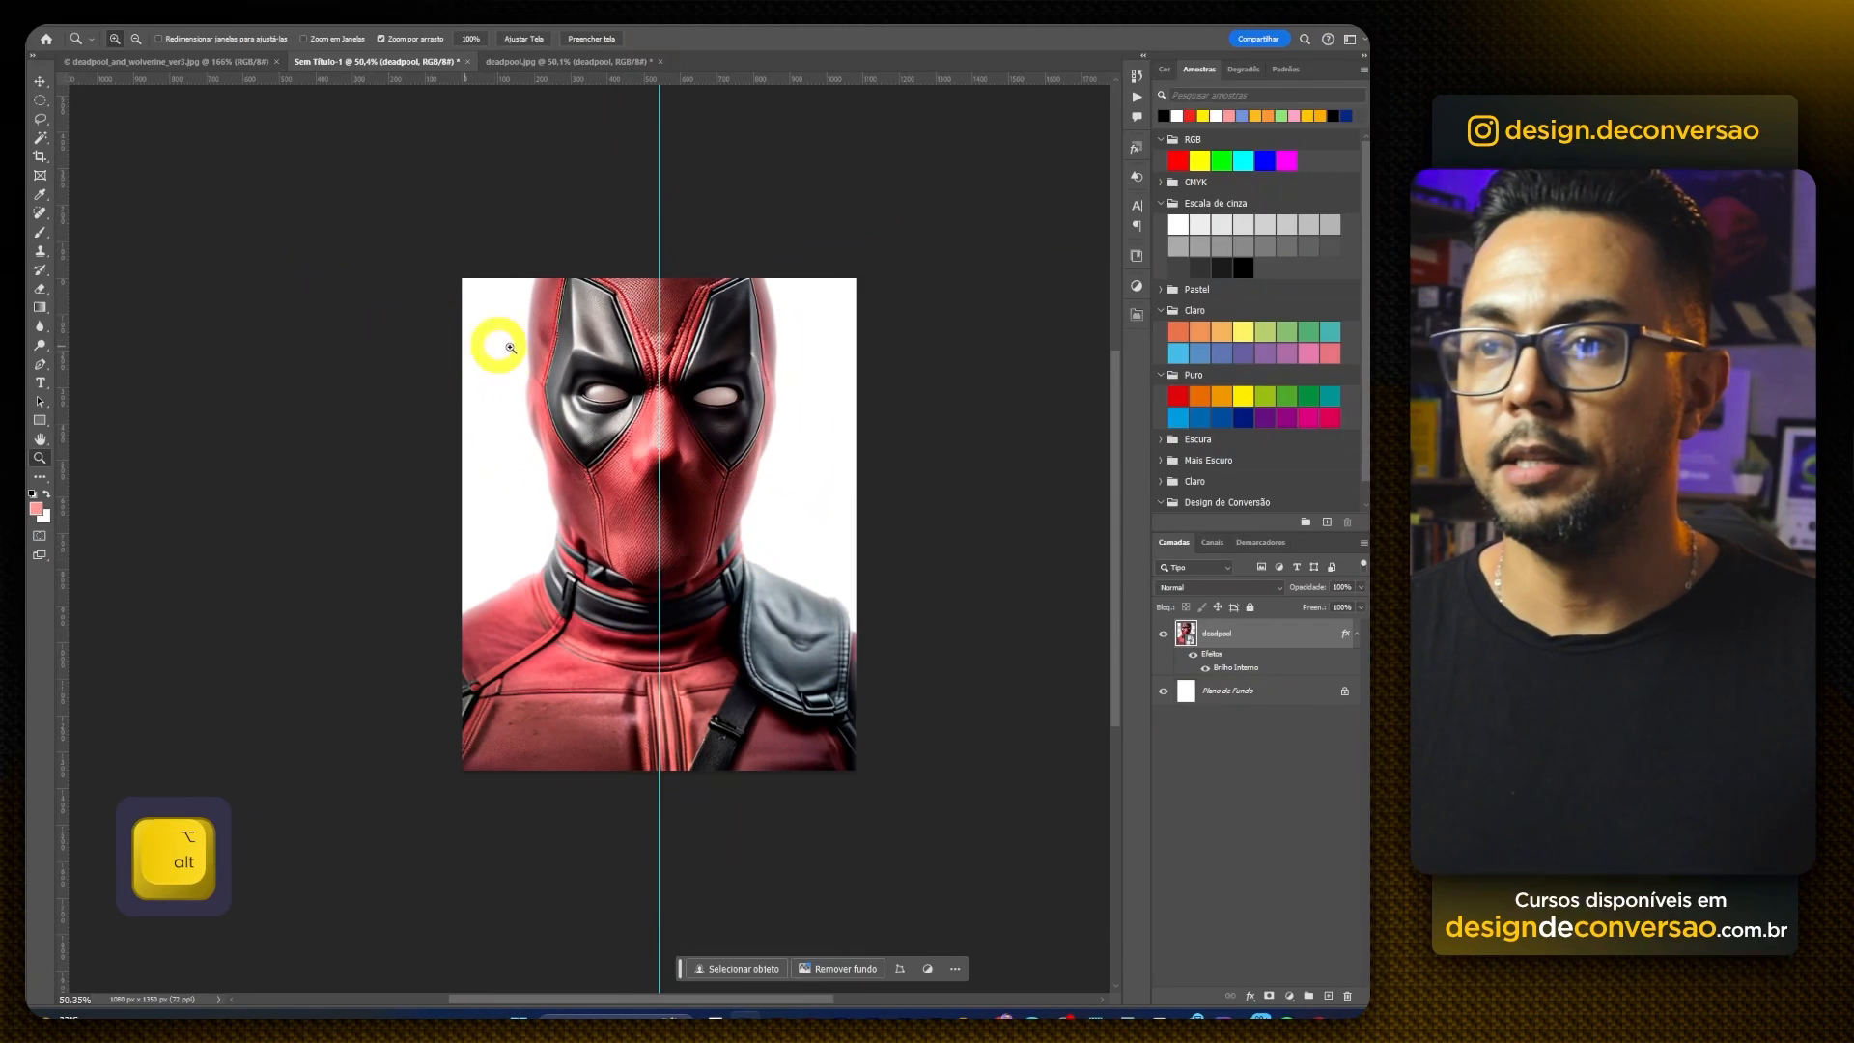
key(alt+Tab)
drag(775, 421, 774, 54)
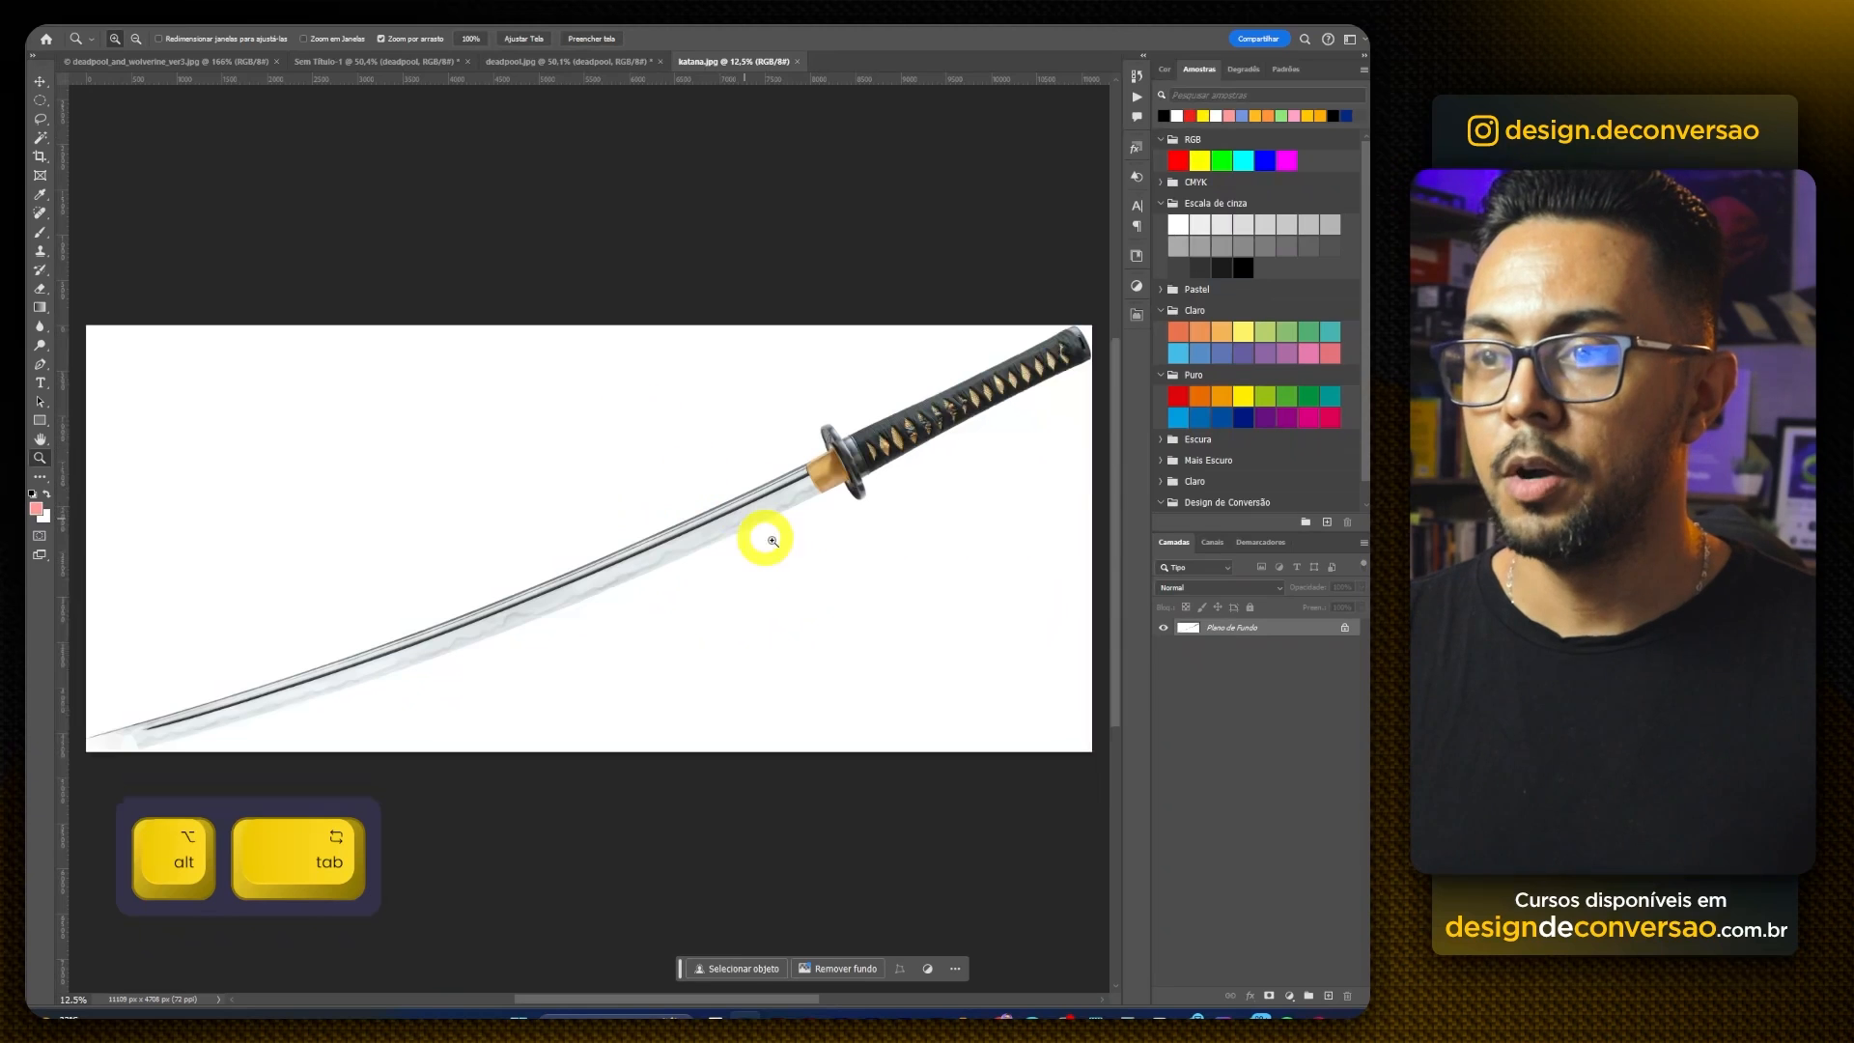
Step: Select the white background above and below the katana with the Magic Wand, and invert the selection to the sword
mouse_move(686, 567)
mouse_down()
mouse_move(819, 460)
mouse_move(701, 596)
mouse_up()
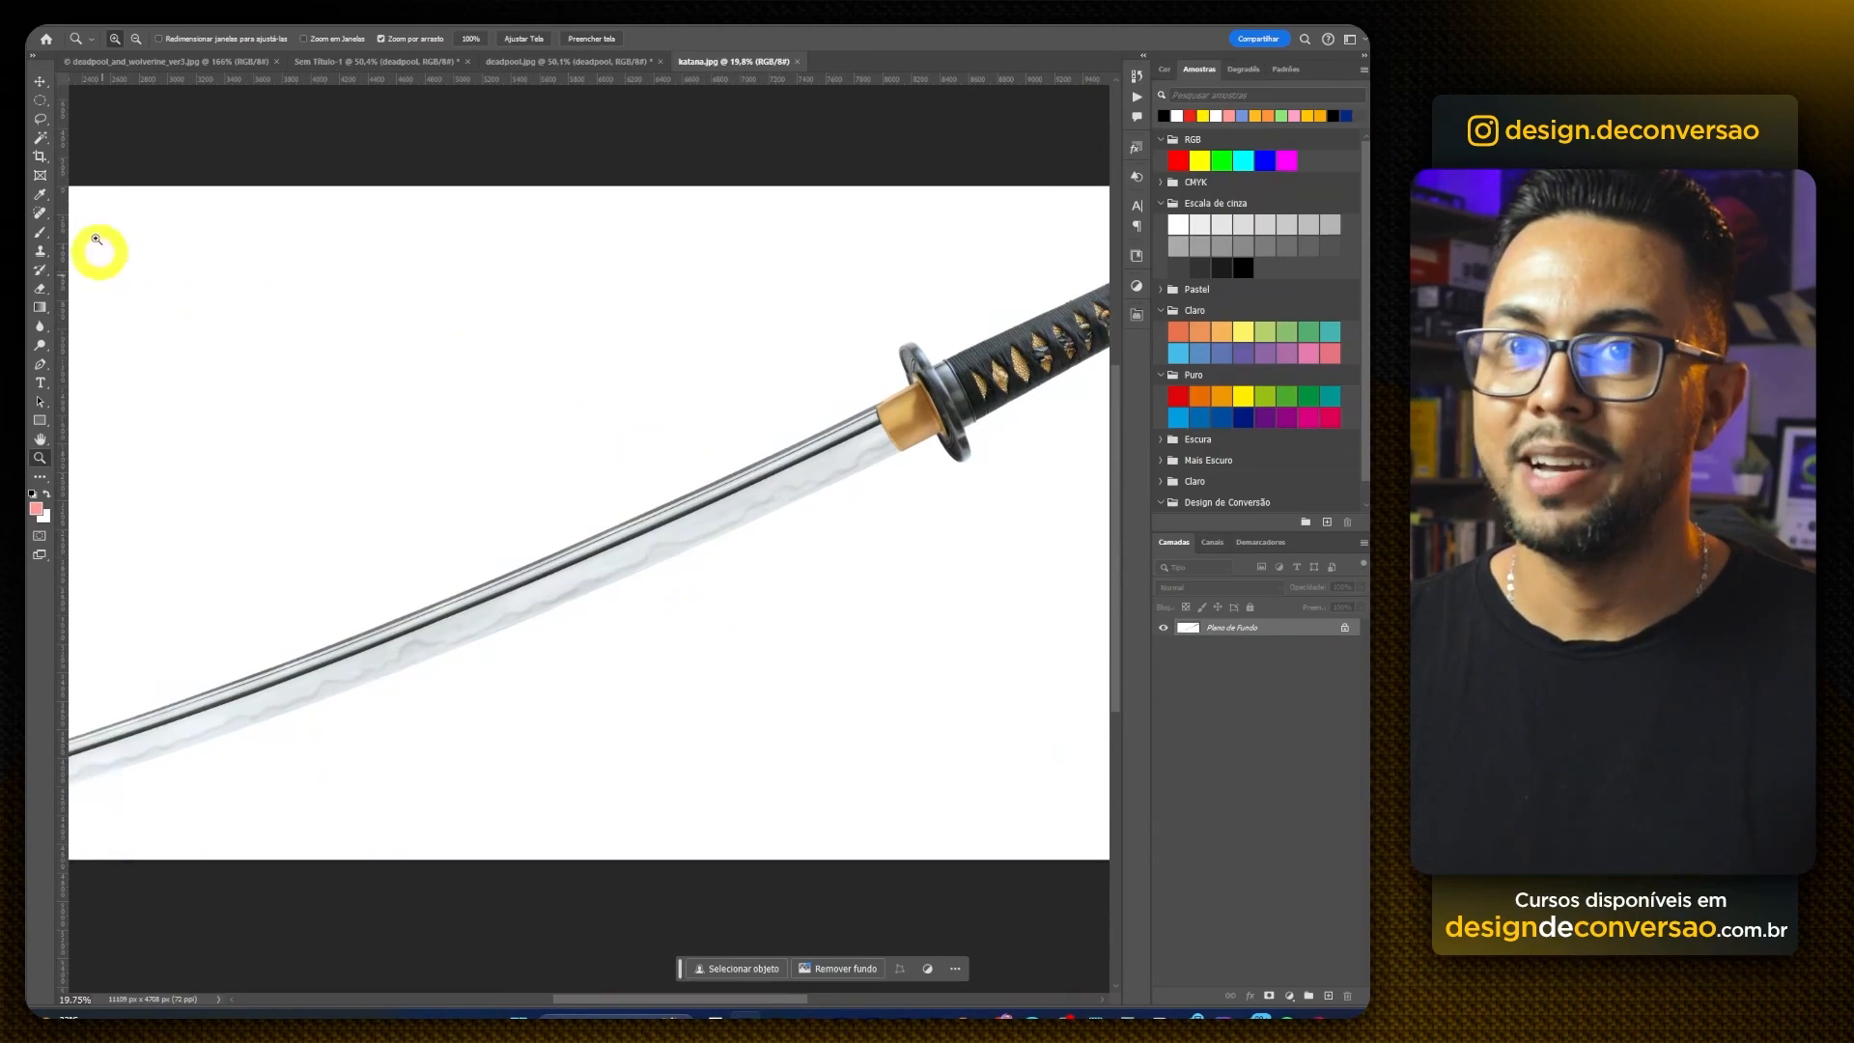
click(43, 140)
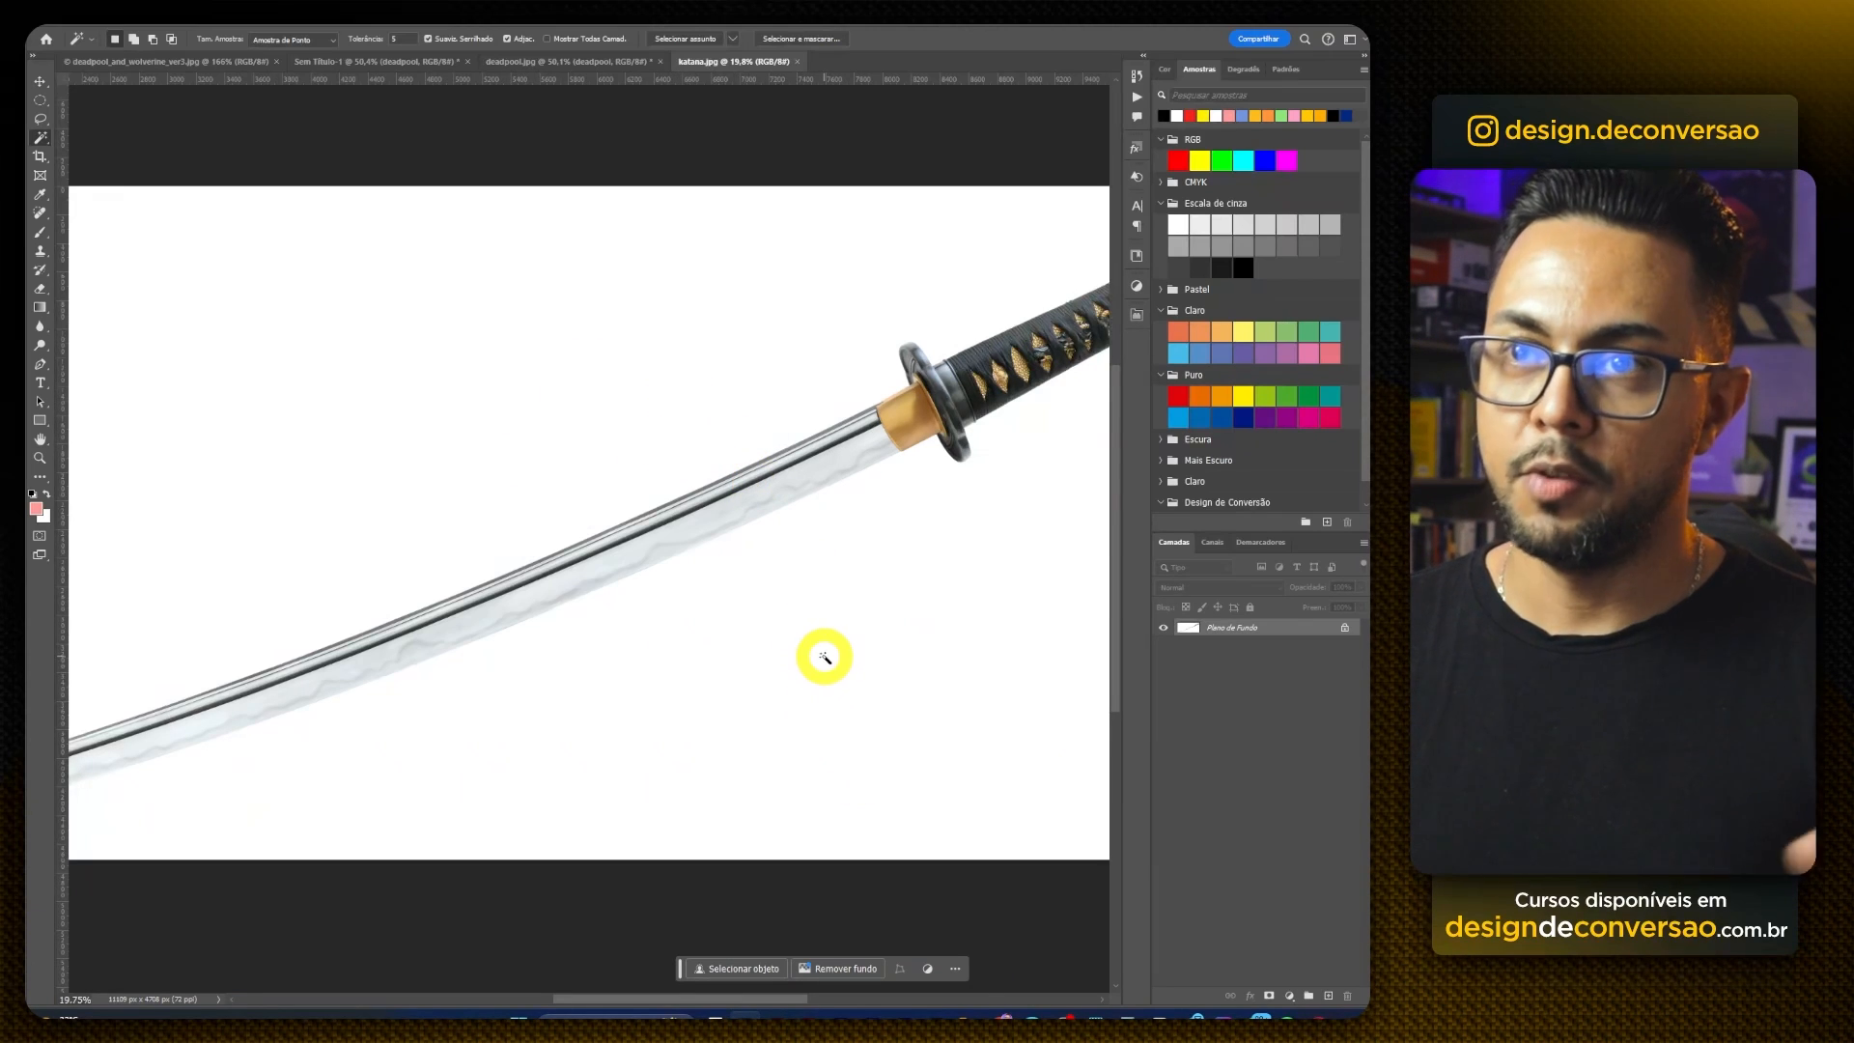
click(773, 374)
shift+click(719, 547)
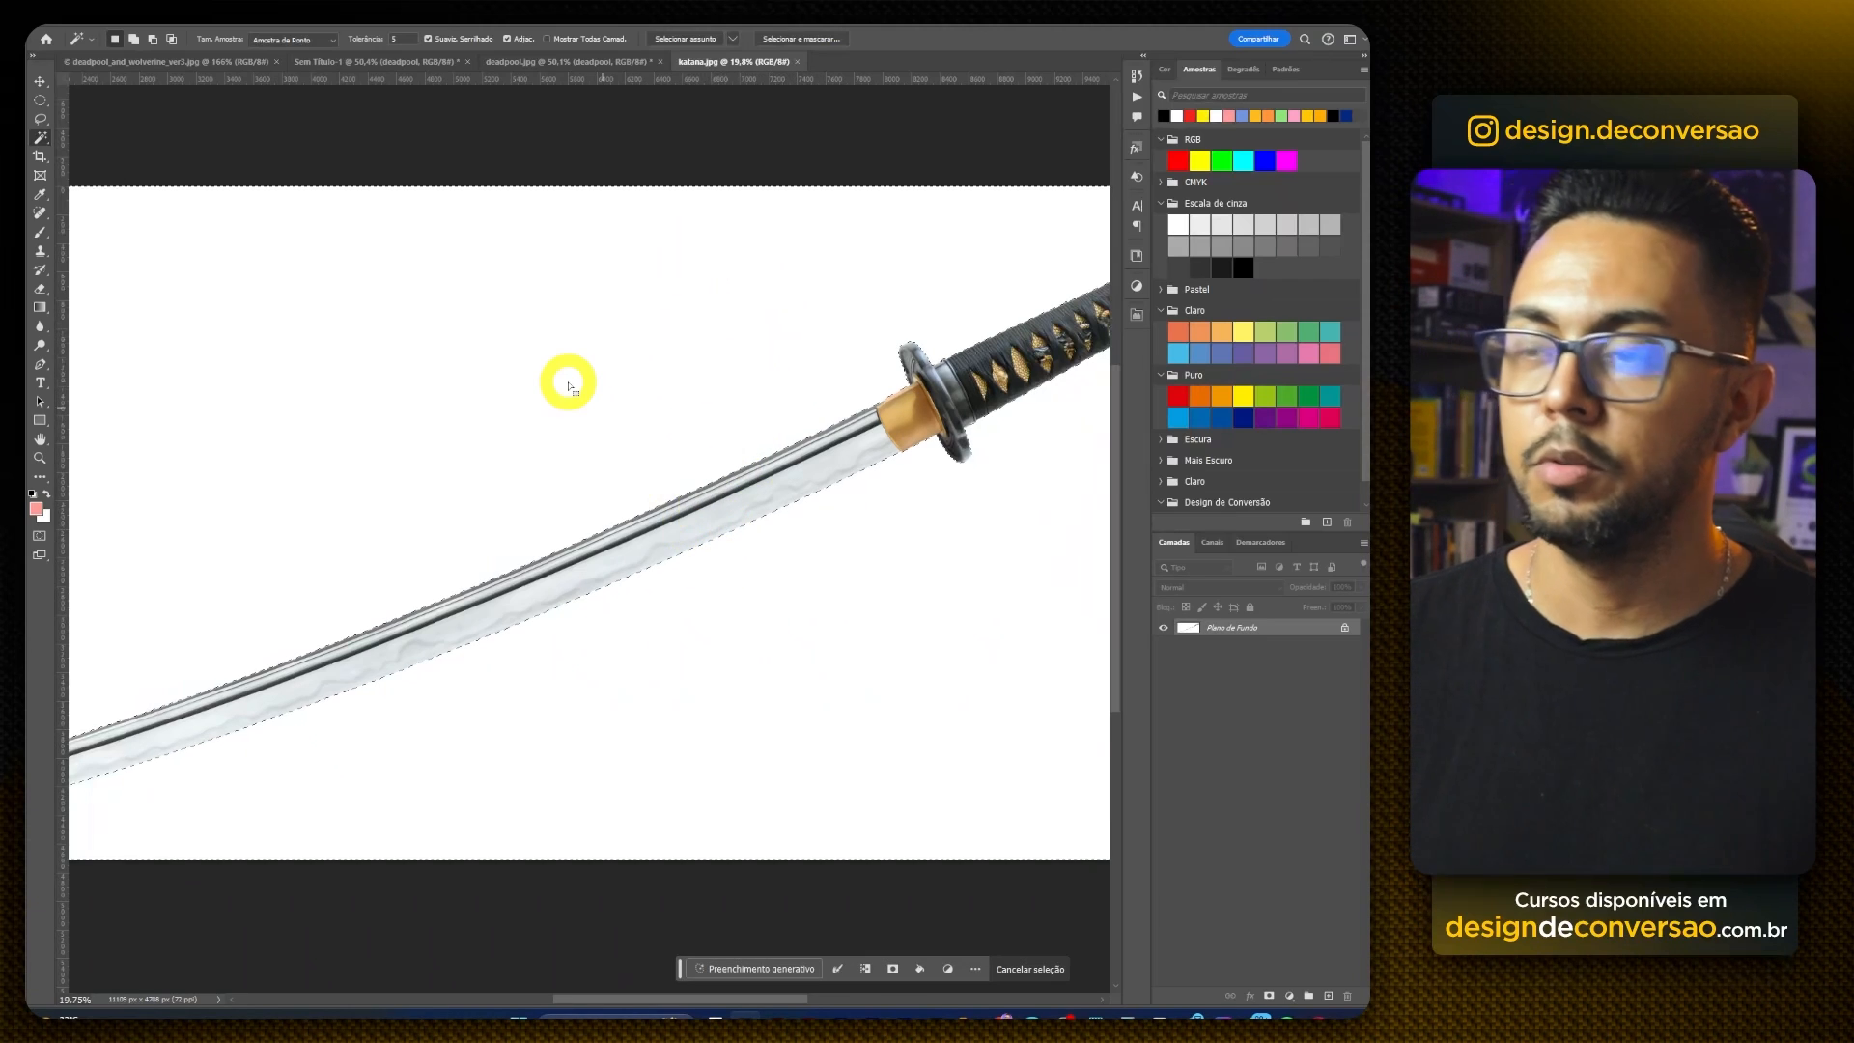
key(ctrl+shift+i)
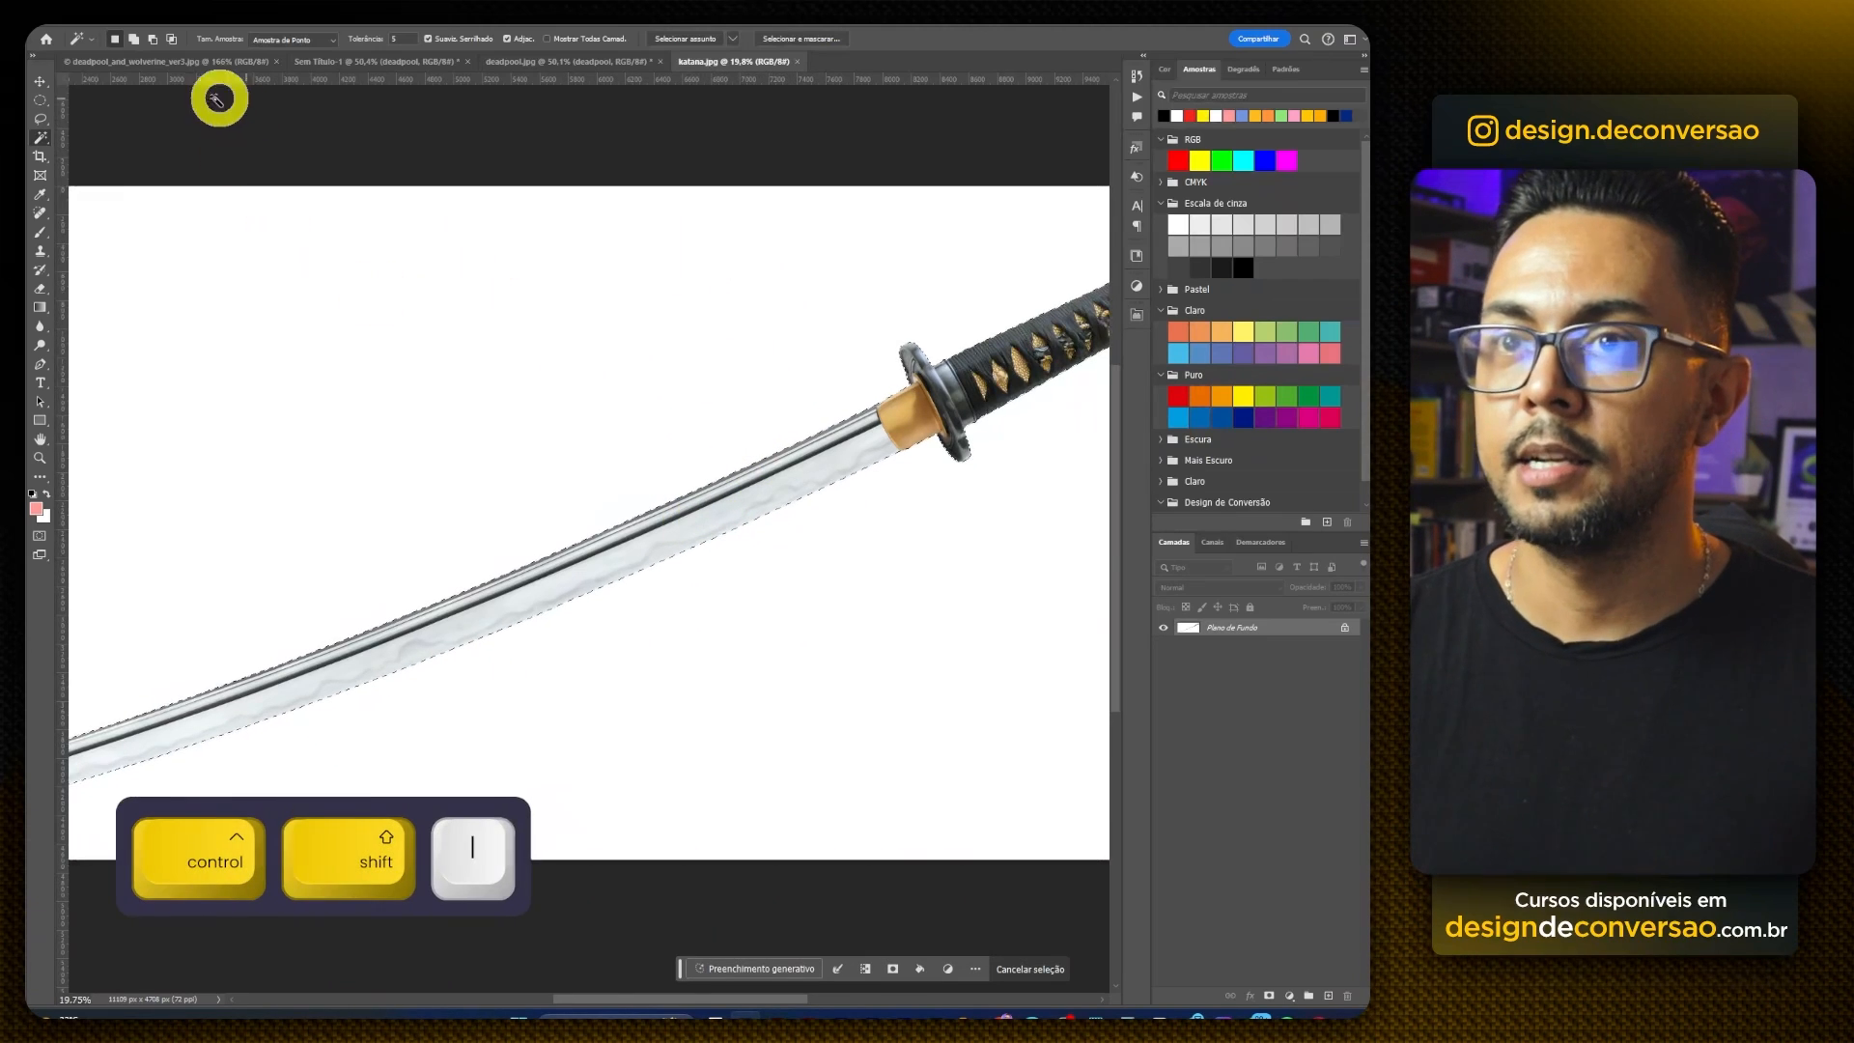
Step: Contract the katana selection by 1 pixel
click(246, 14)
mouse_move(365, 234)
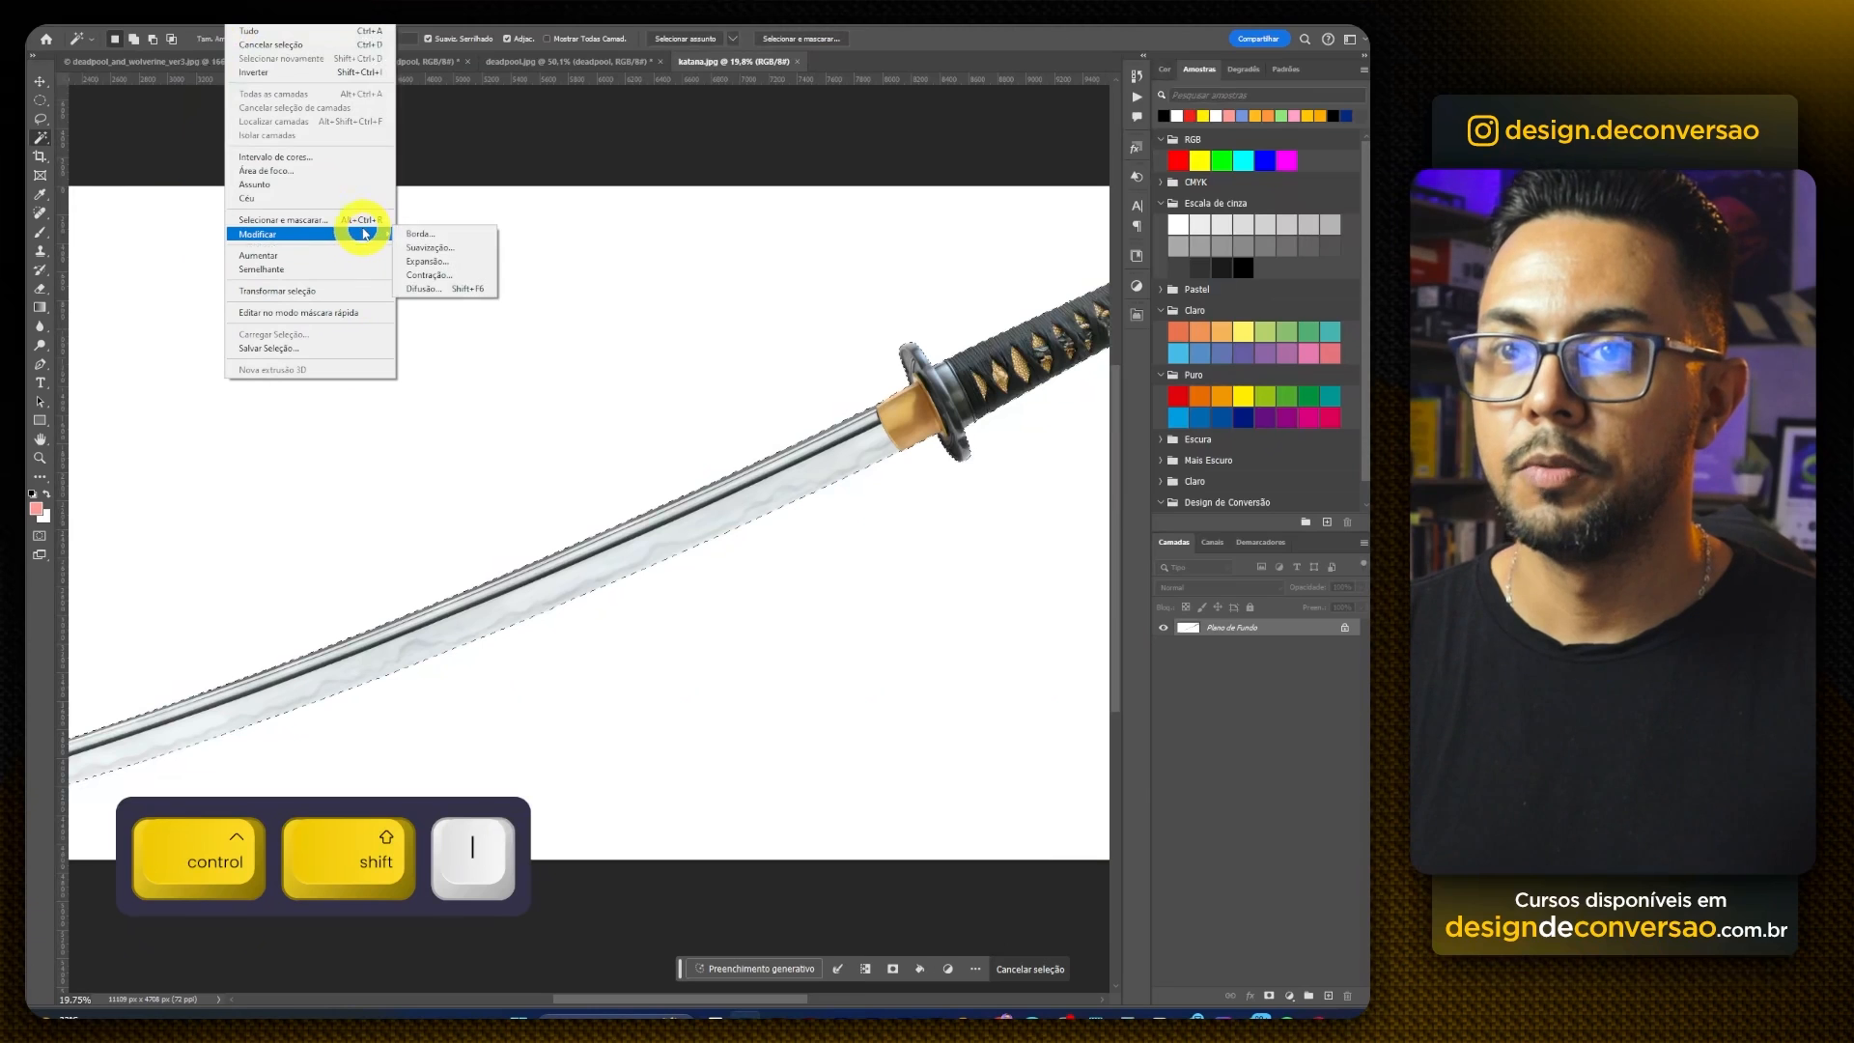
click(460, 277)
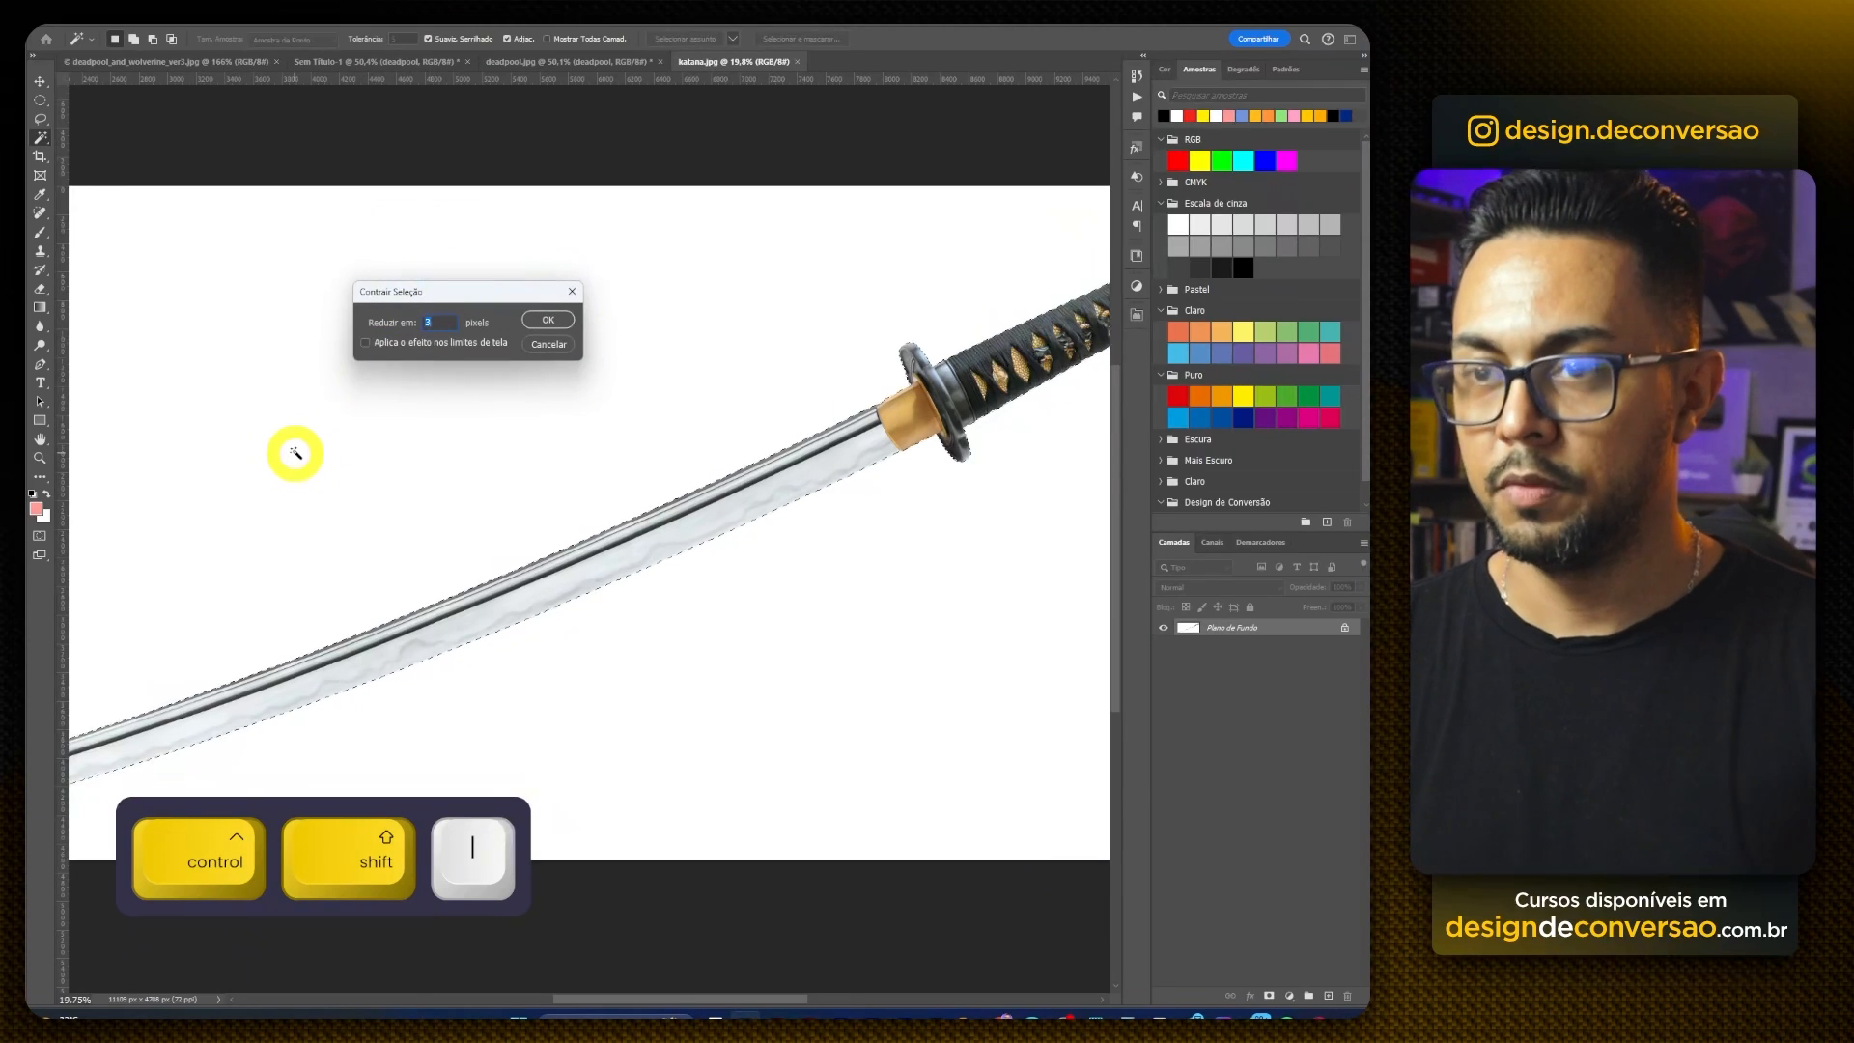
text(1)
click(547, 316)
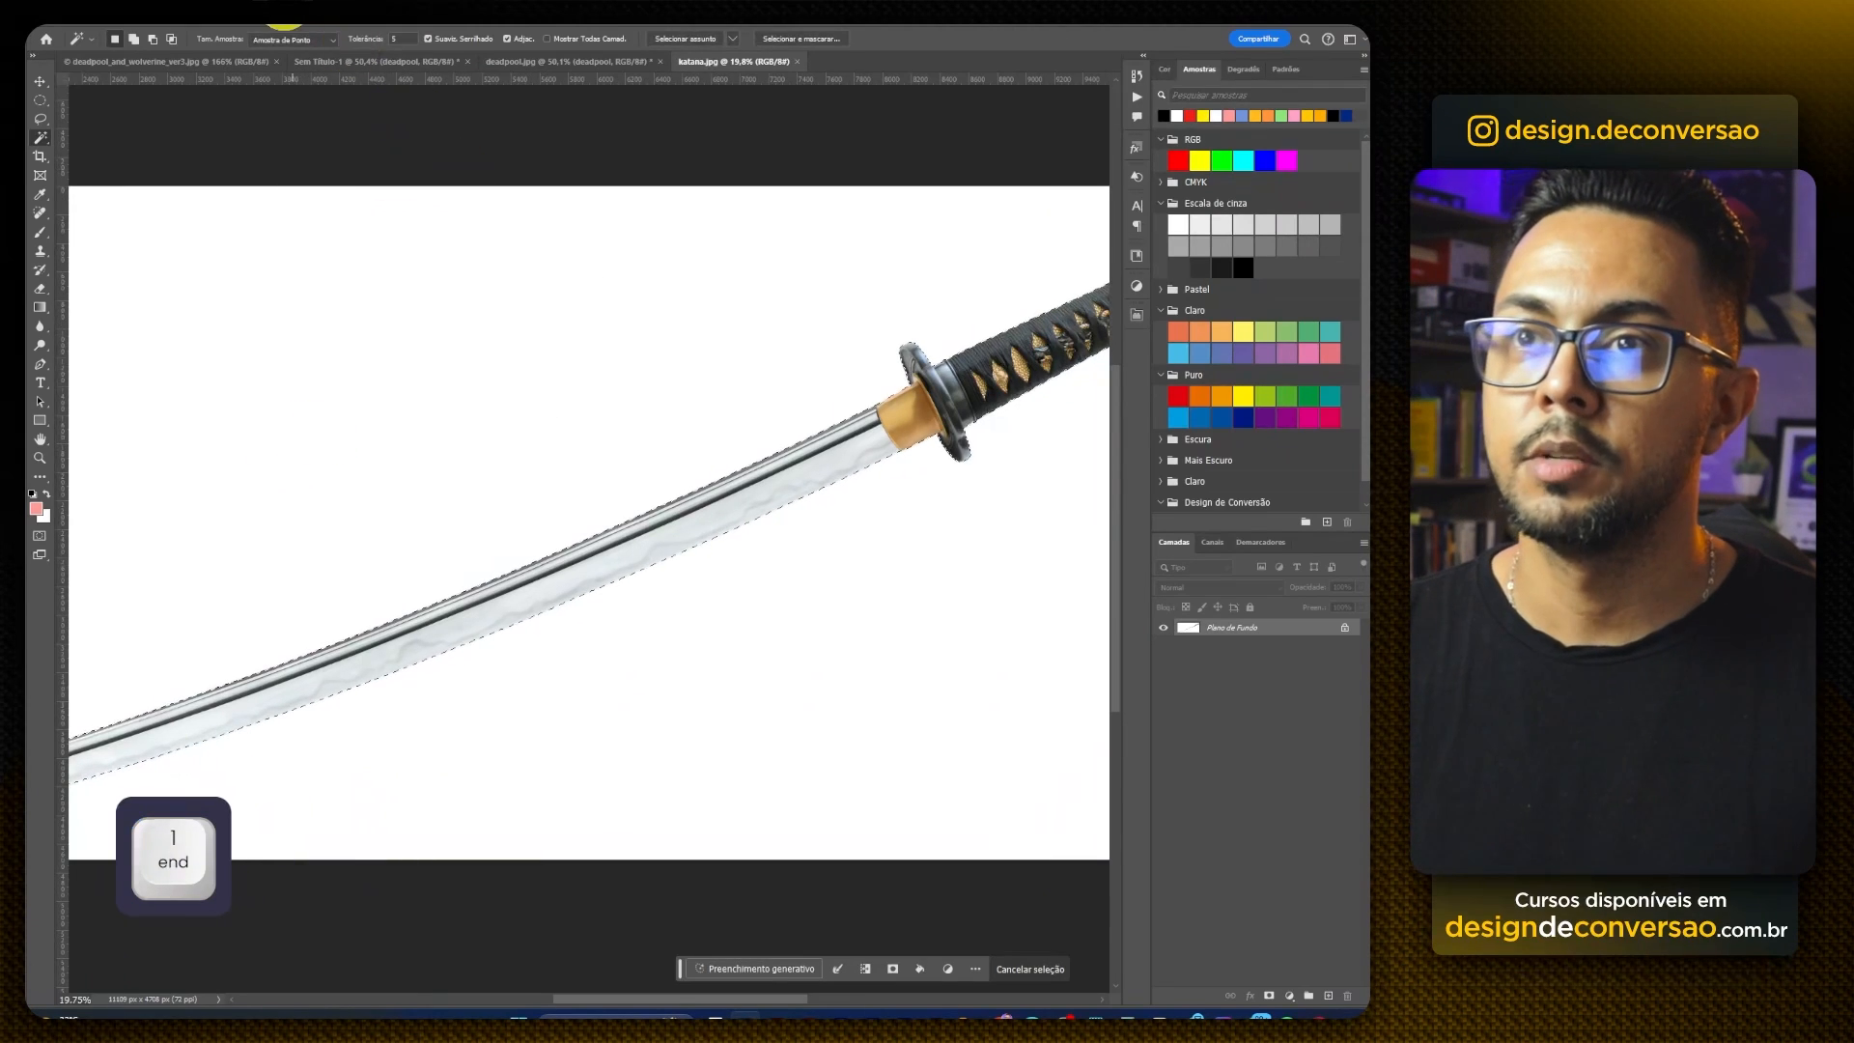
Step: Feather the katana selection and turn it into a layer mask that hides the white background
click(246, 14)
mouse_move(361, 243)
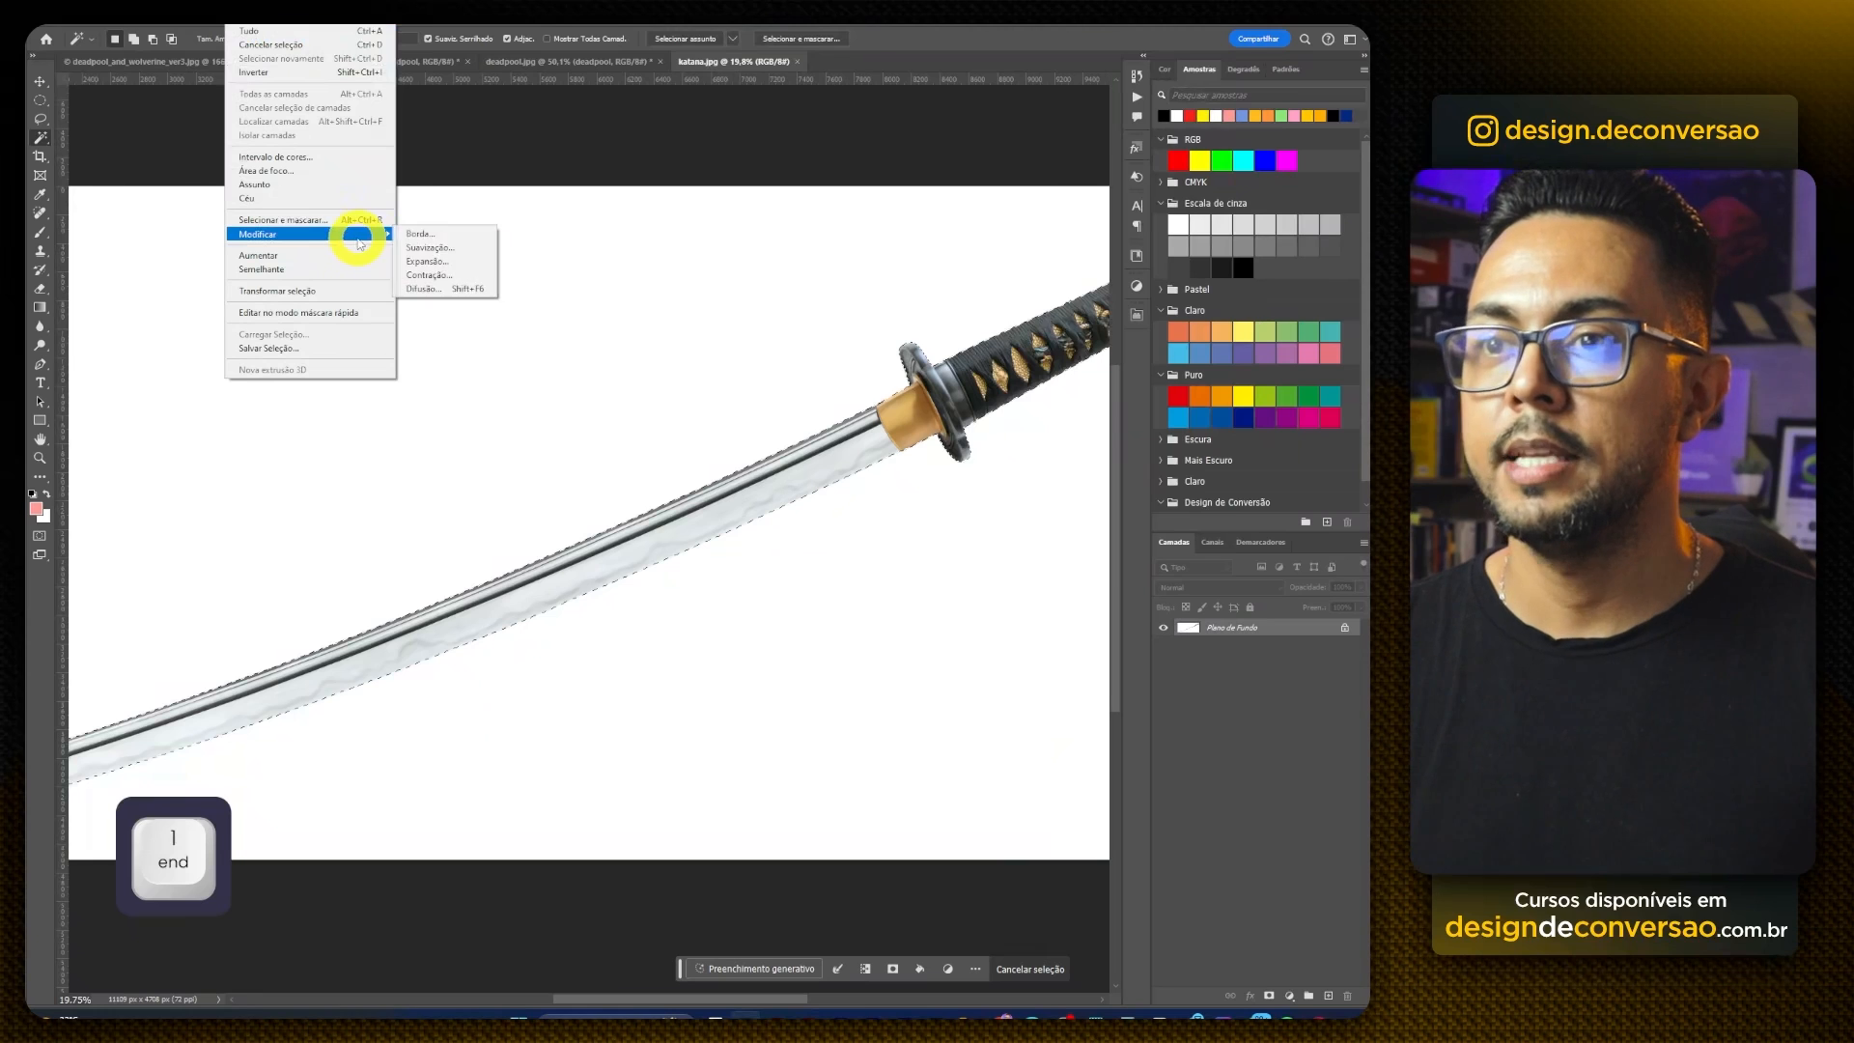
click(442, 288)
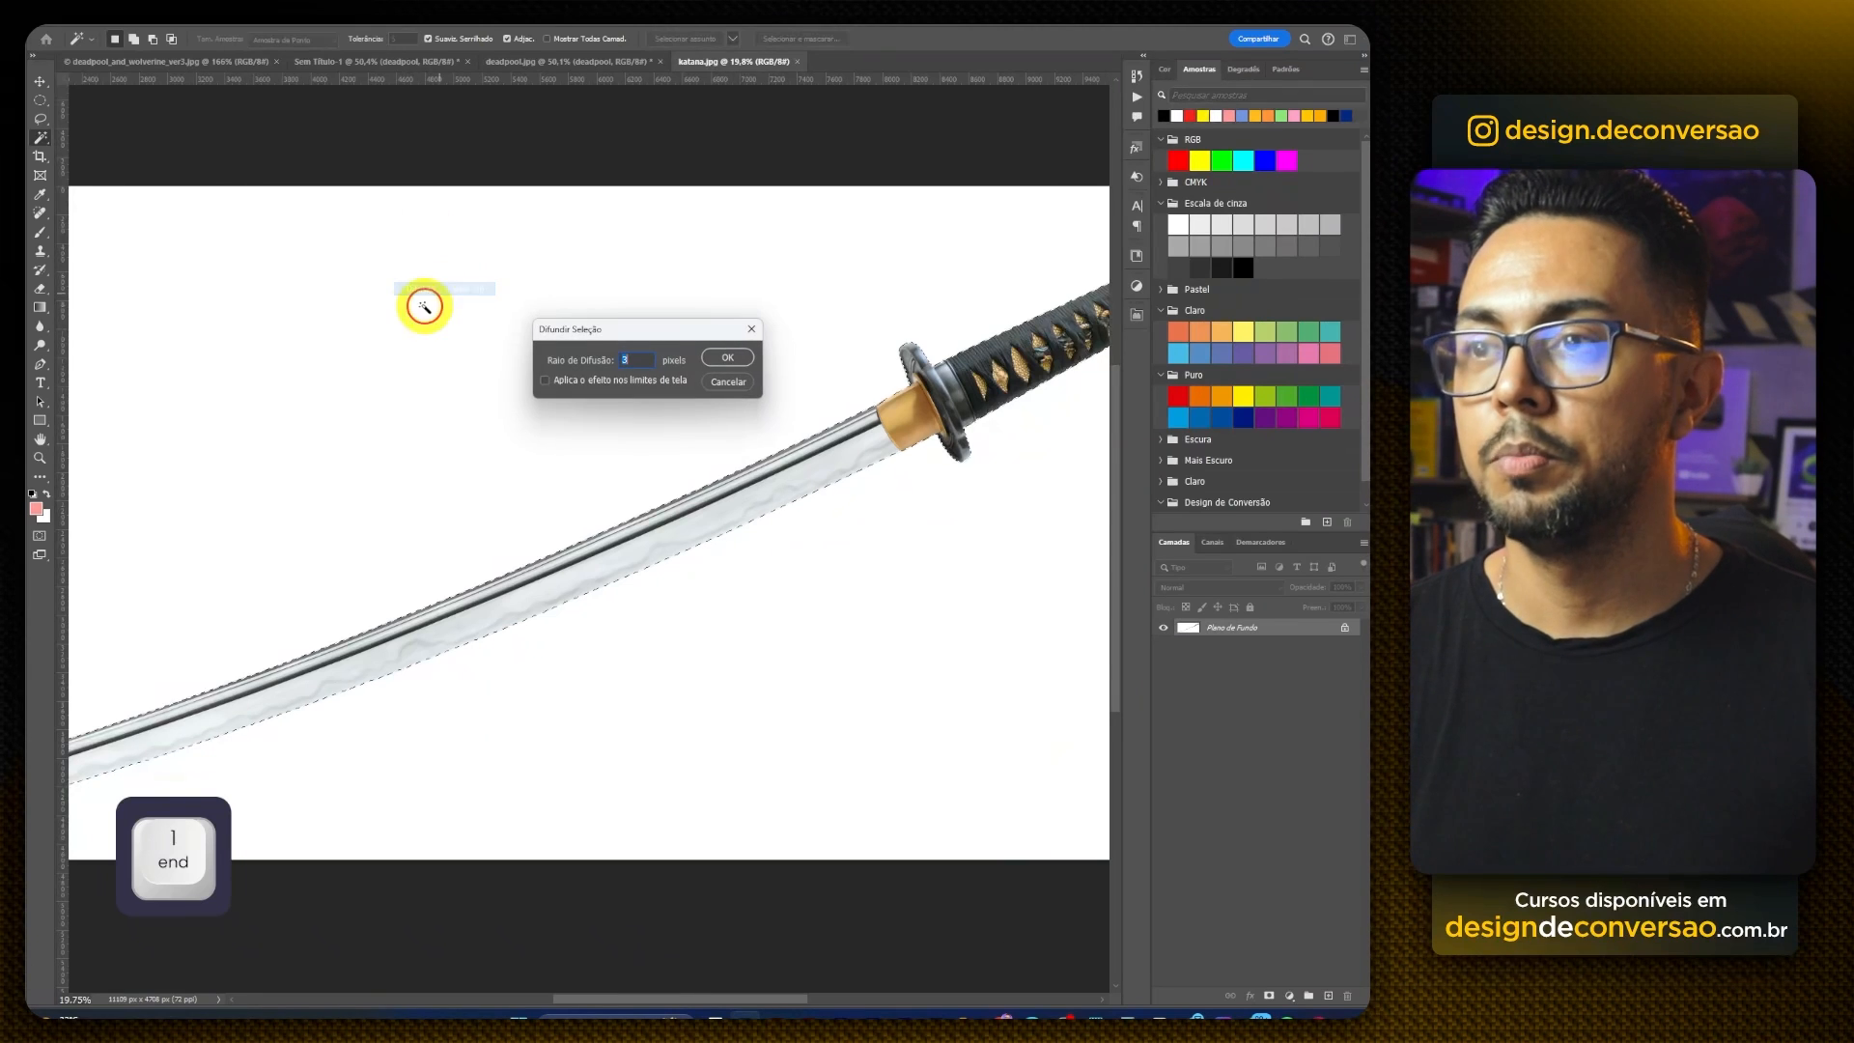
click(731, 362)
click(1268, 995)
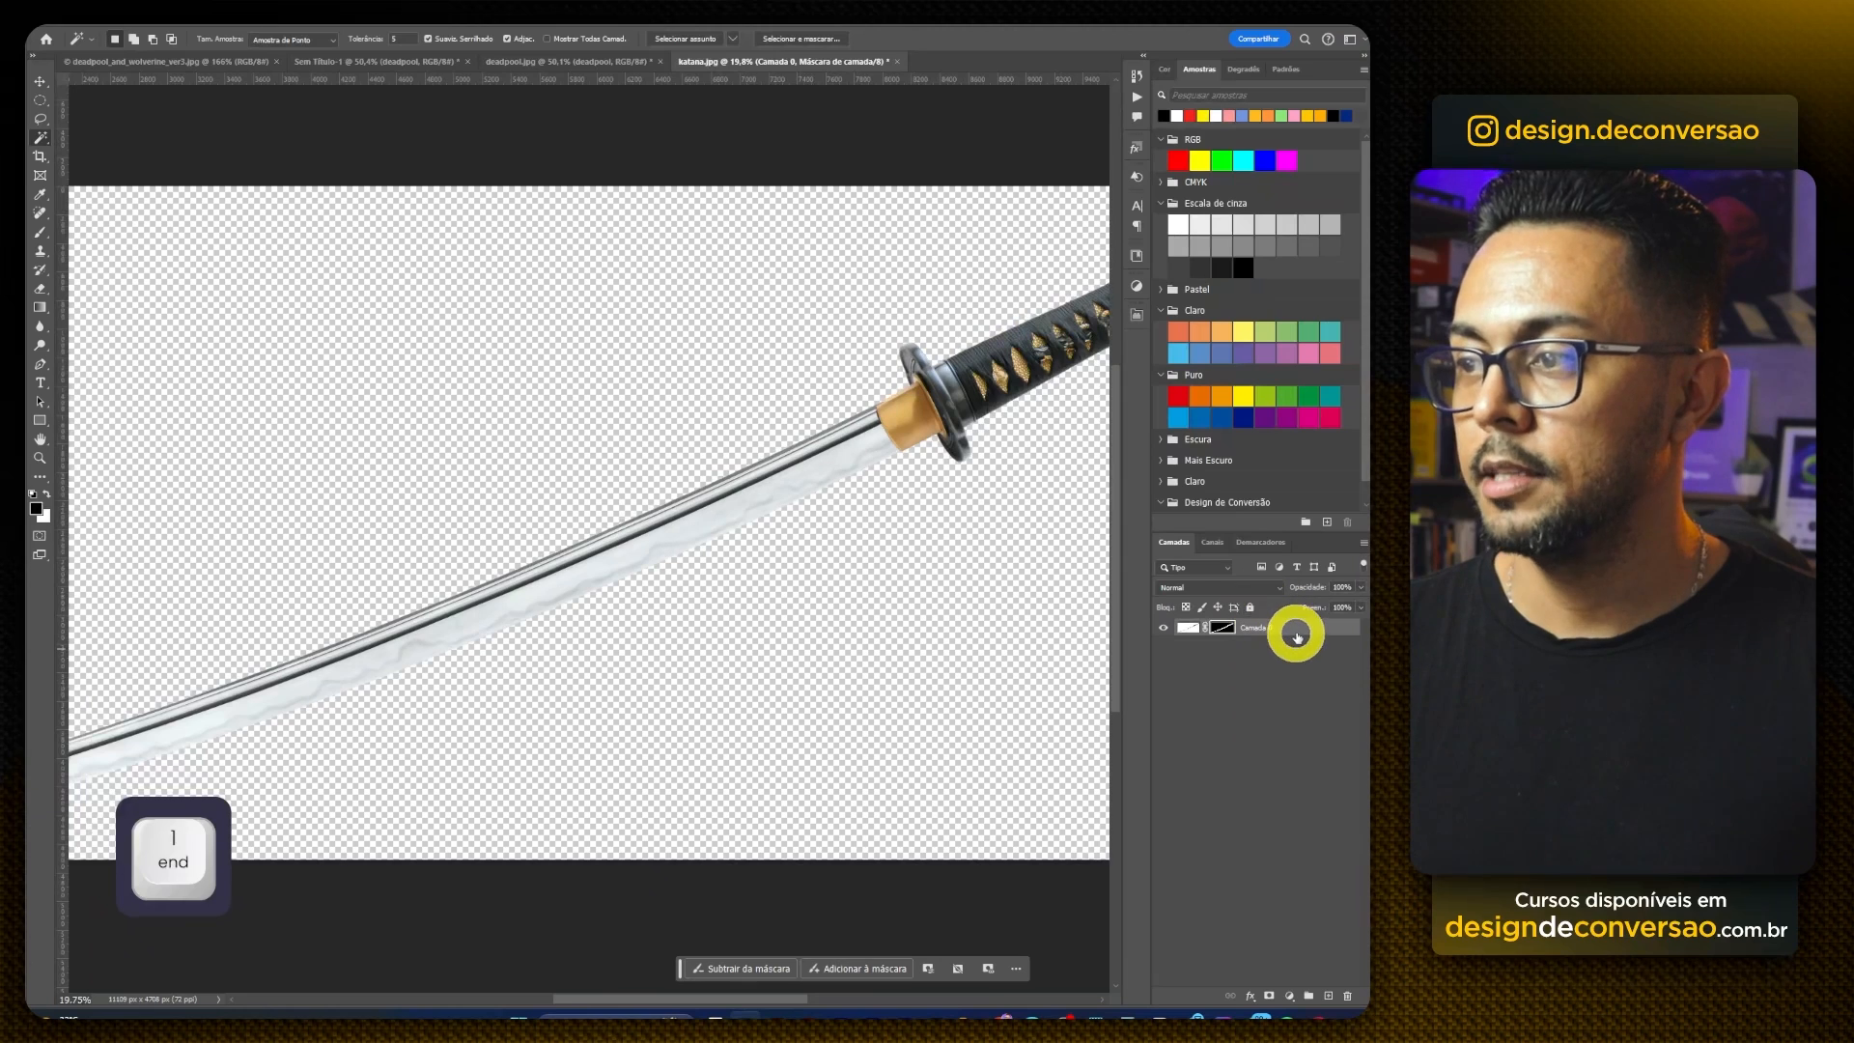
Step: Rename the masked katana layer as espada
double_click(1255, 627)
text(espada)
key(Return)
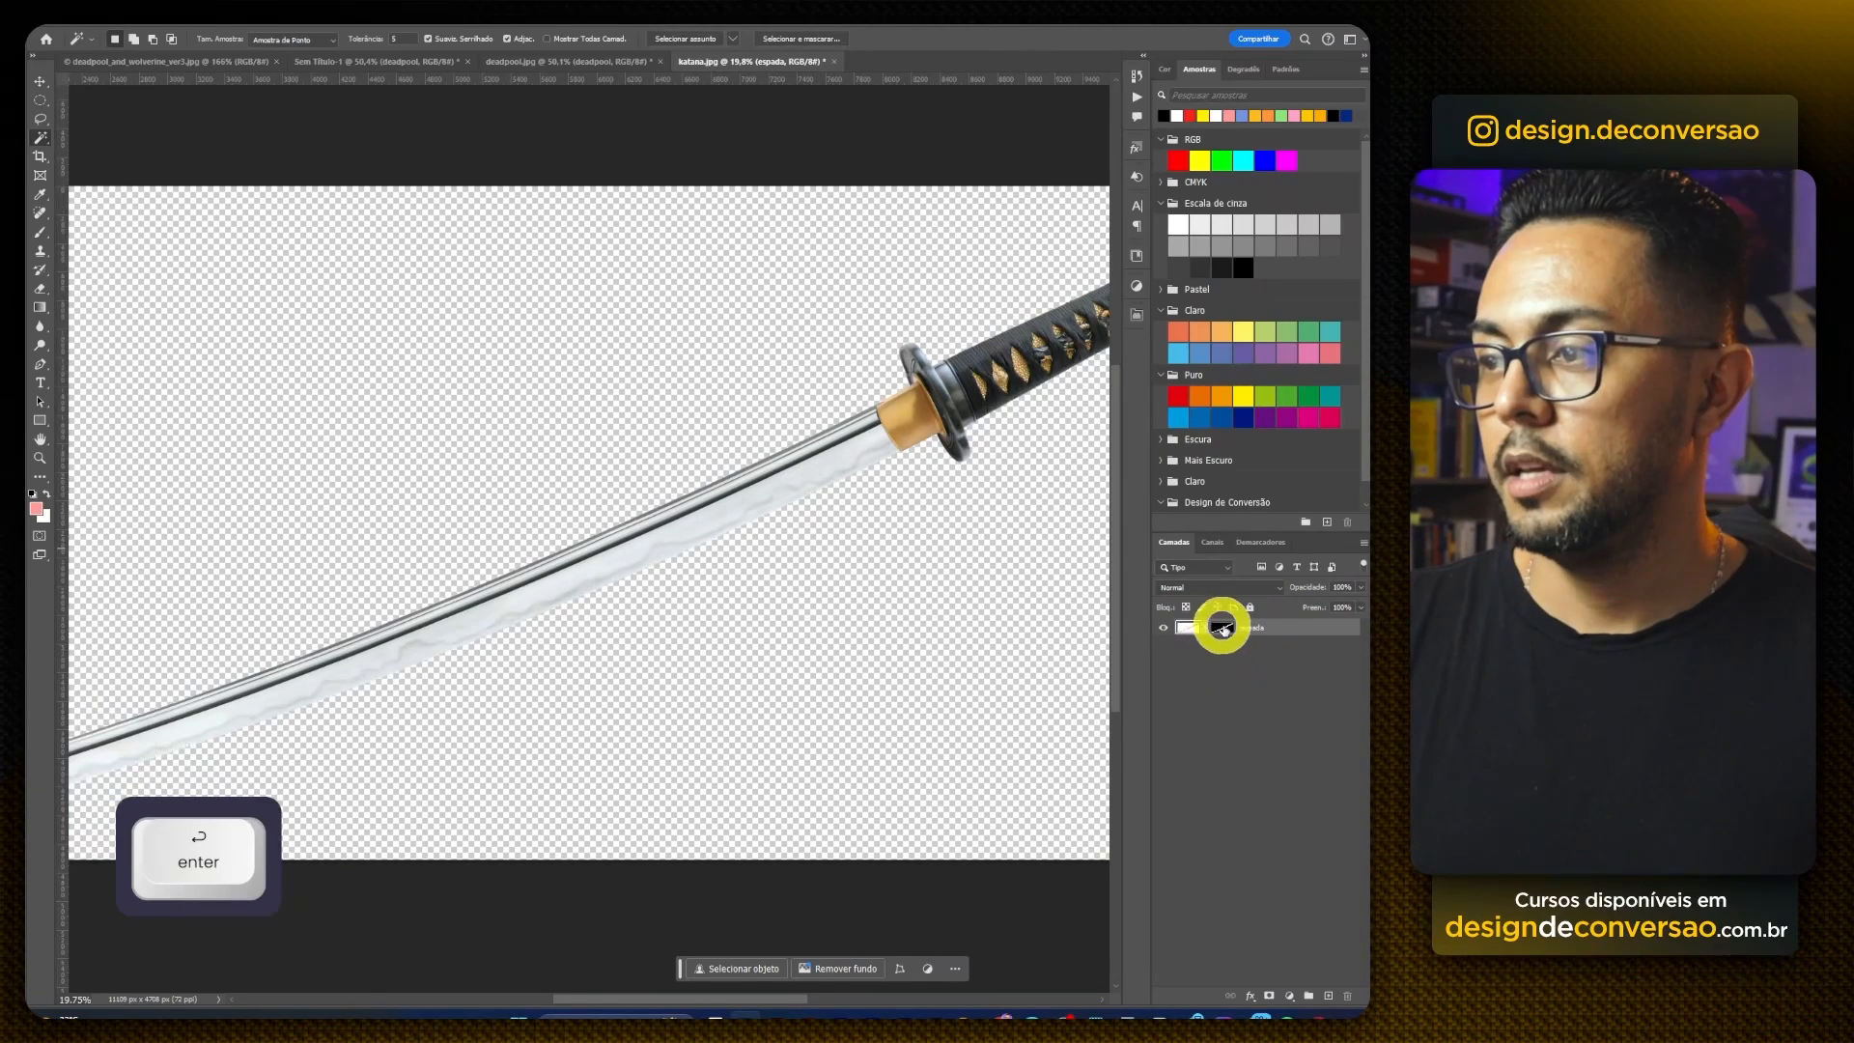
Step: Convert the espada layer to a smart object and bring it into the Sem Título-1 poster document
right_click(1213, 627)
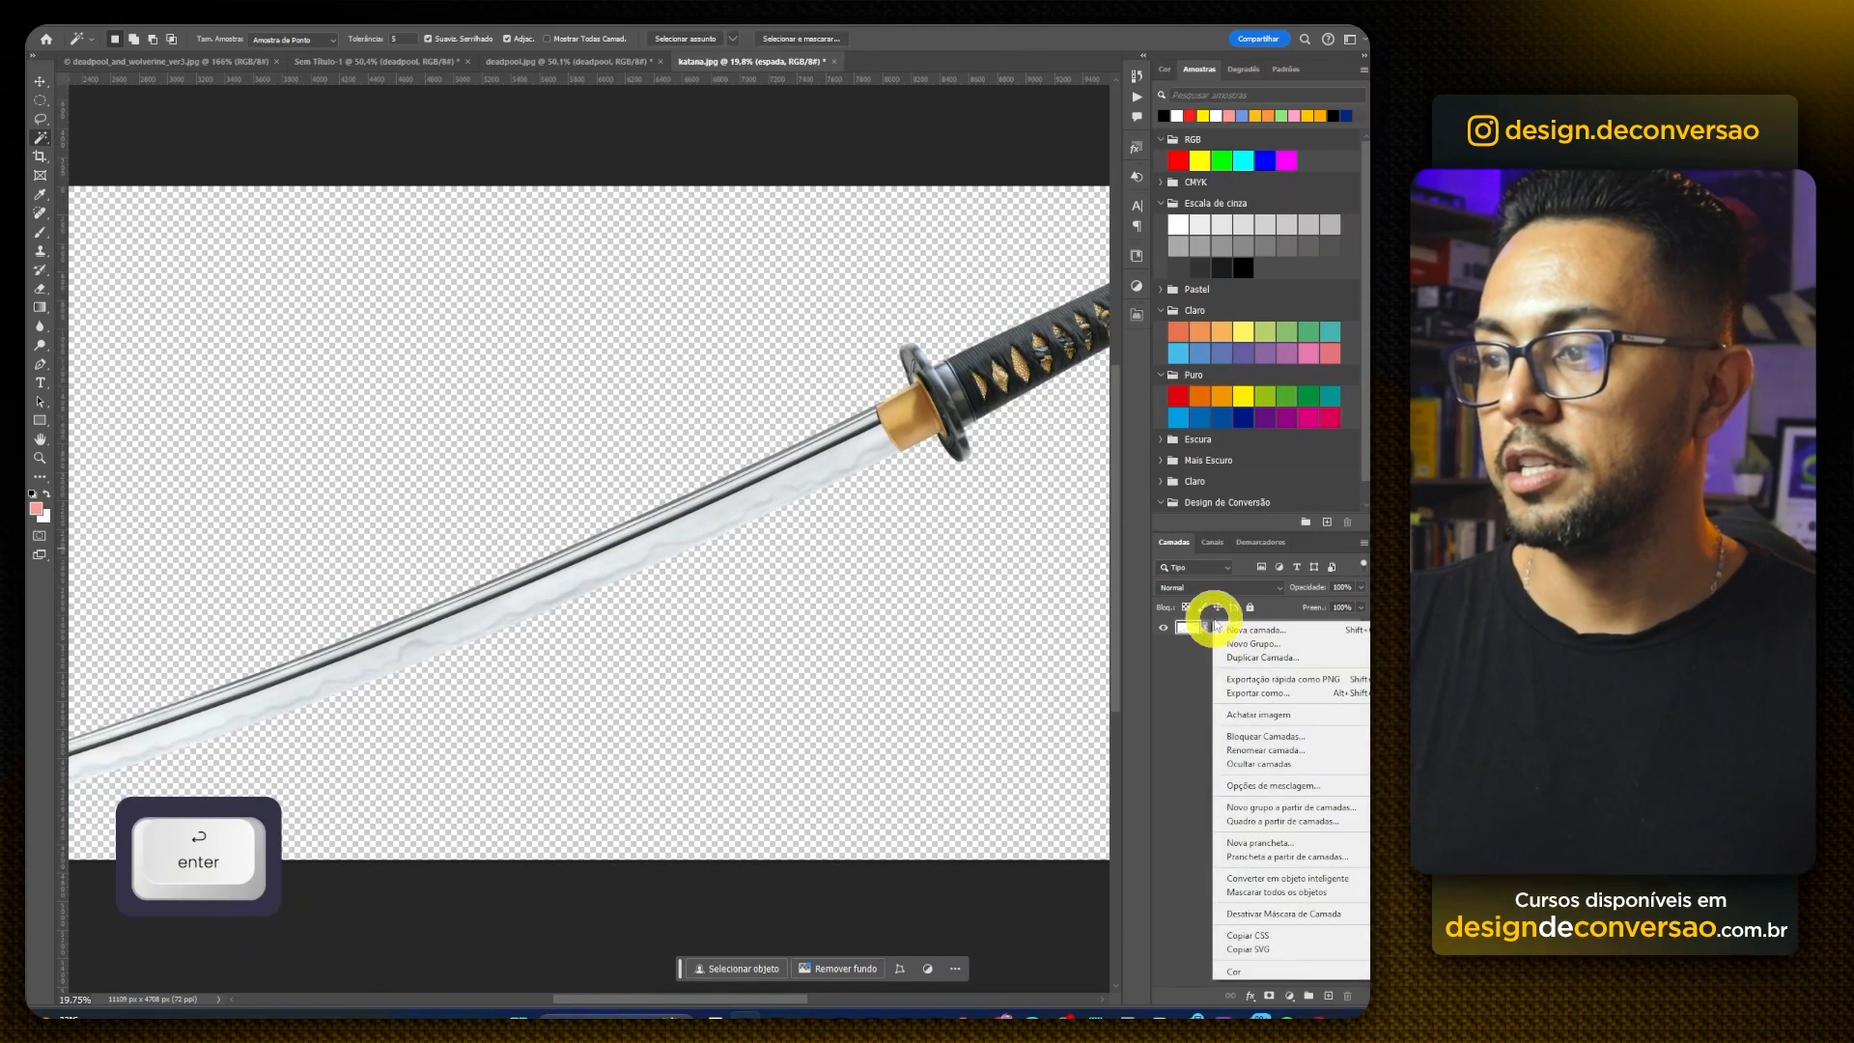
drag(1213, 626, 623, 565)
scroll(848, 517, down, 3)
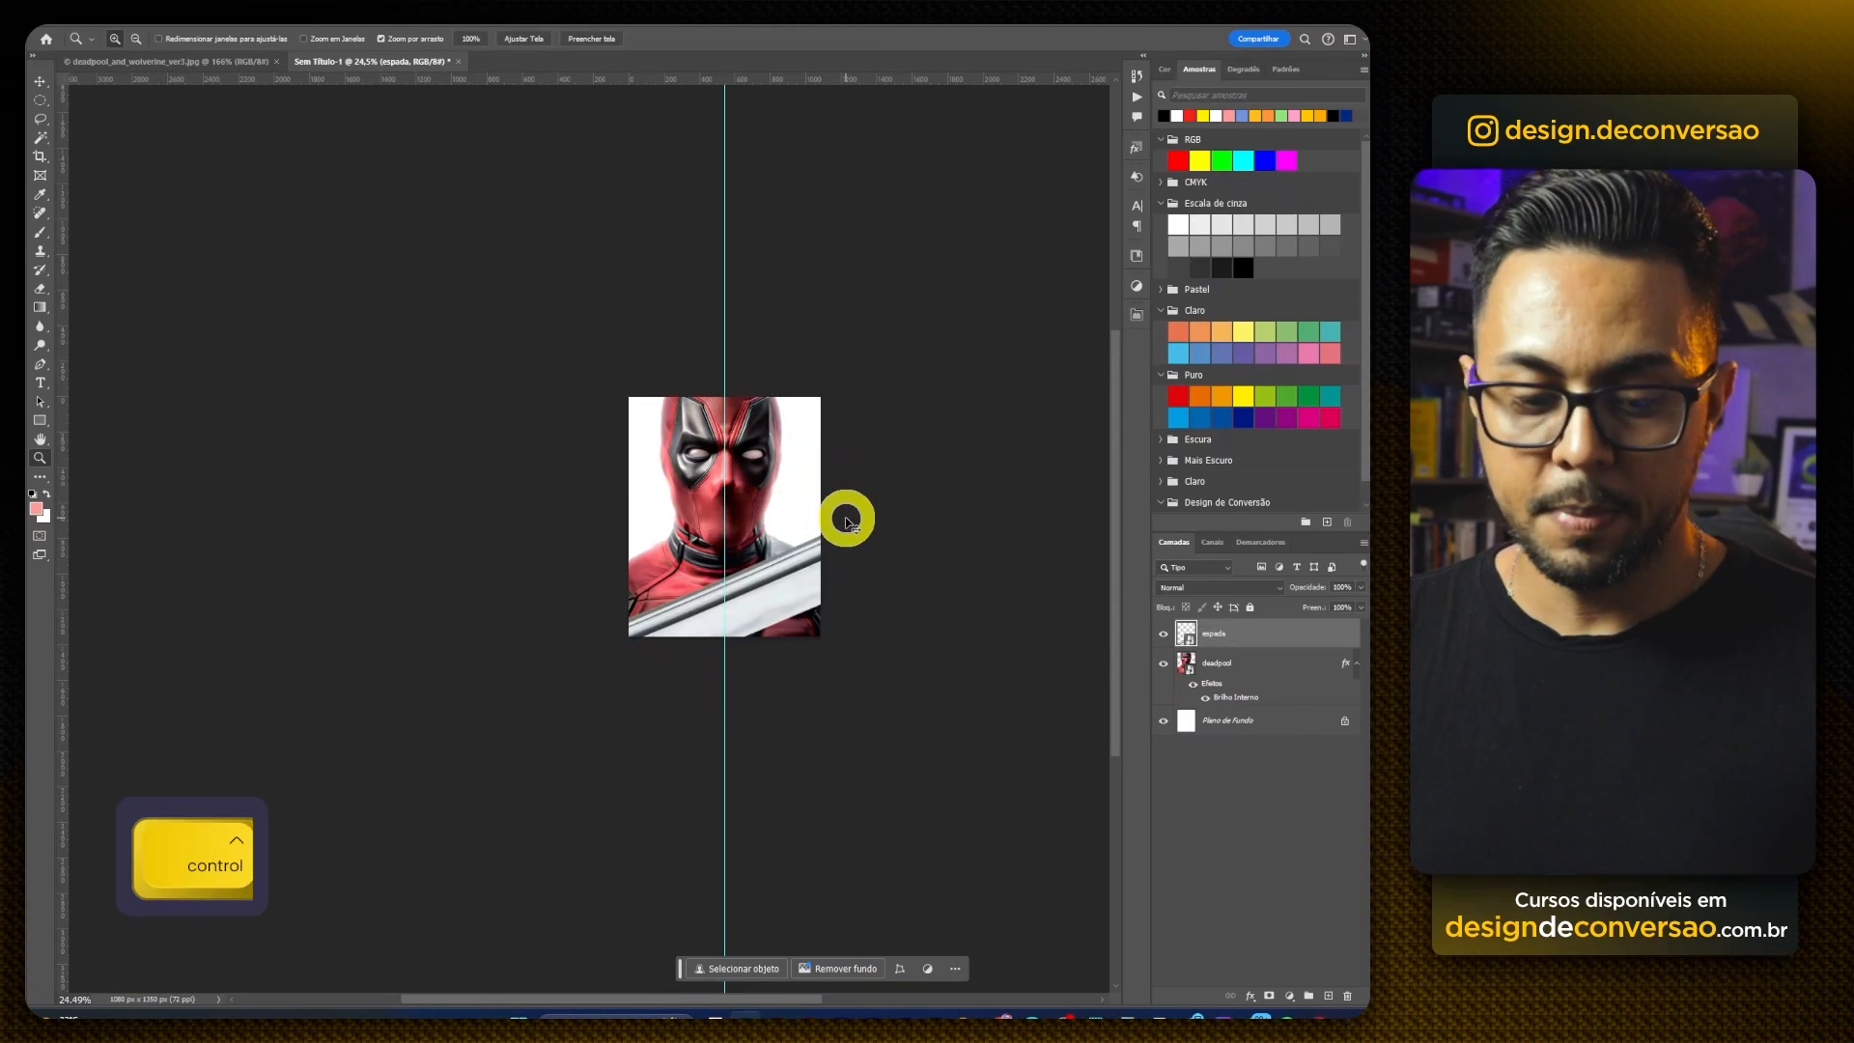
Step: Scale down and rotate the espada layer so the blade crosses Deadpool diagonally, with the guard at the canvas's lower-left corner
key(ctrl+t)
drag(703, 119, 703, 269)
drag(847, 829, 719, 370)
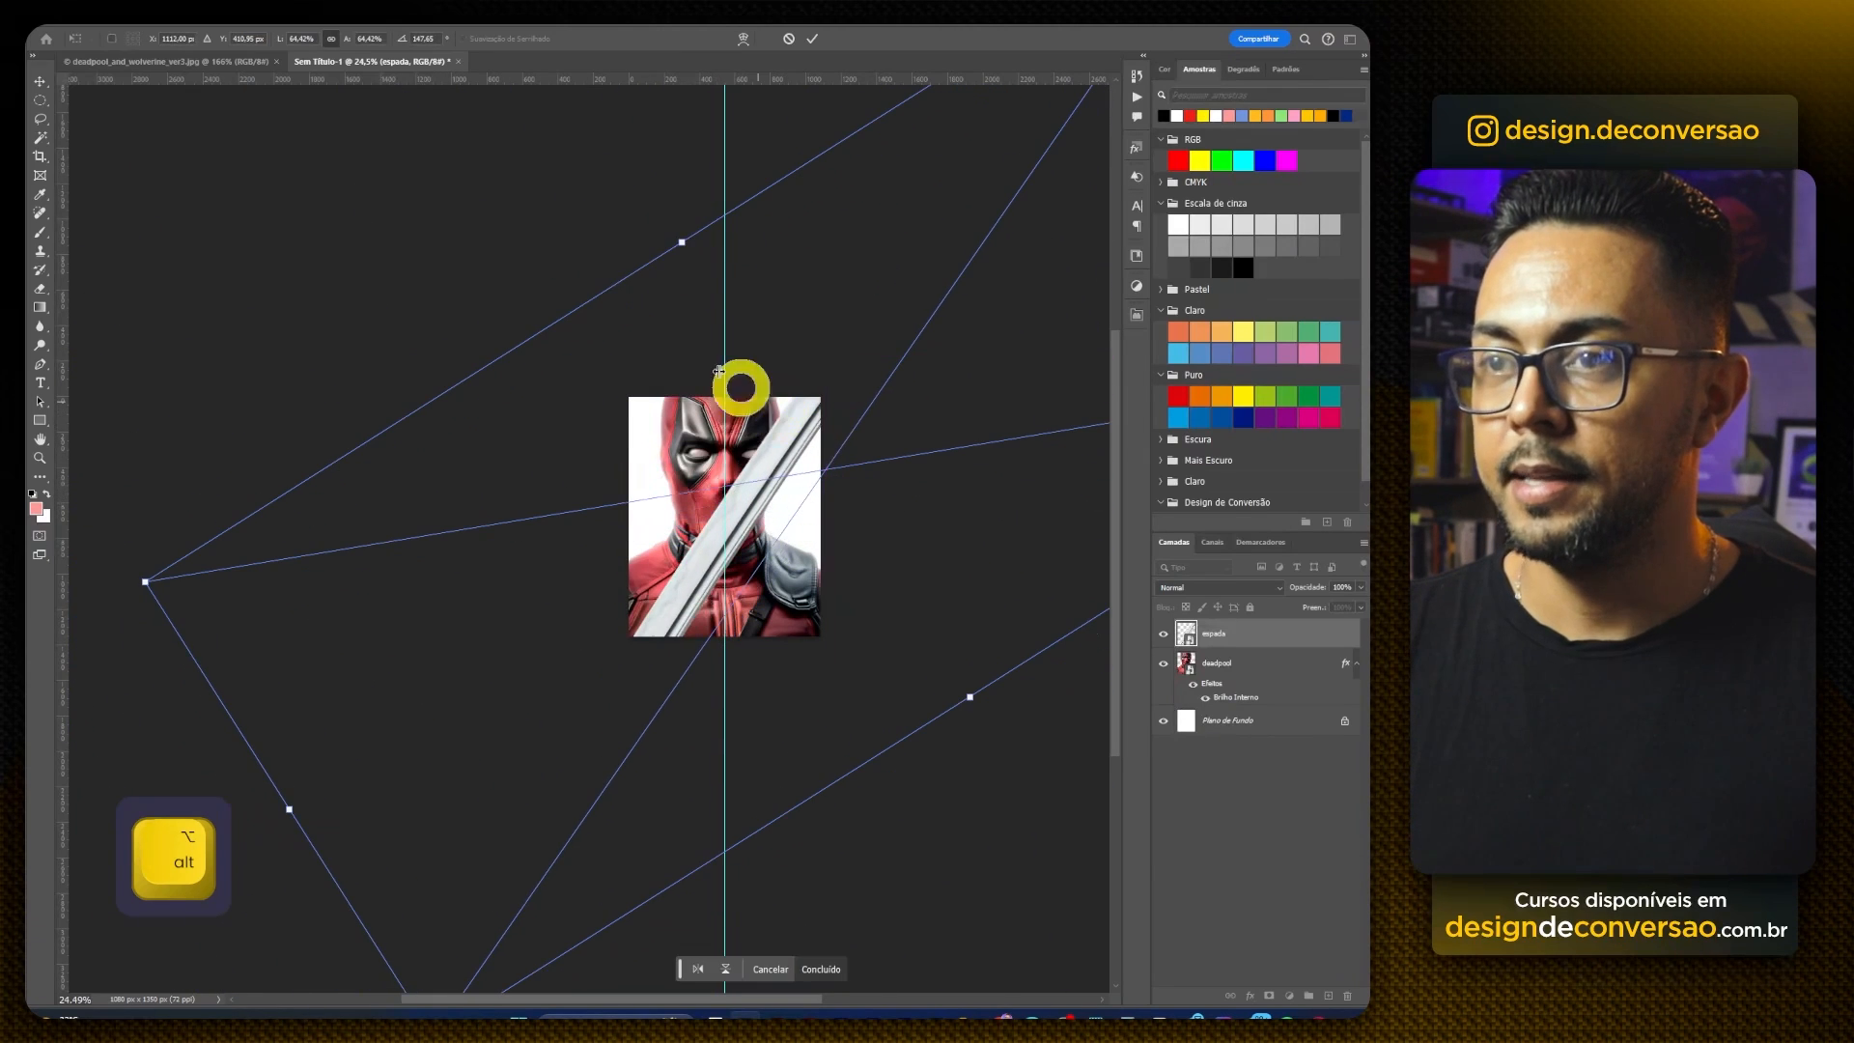
drag(653, 223, 884, 381)
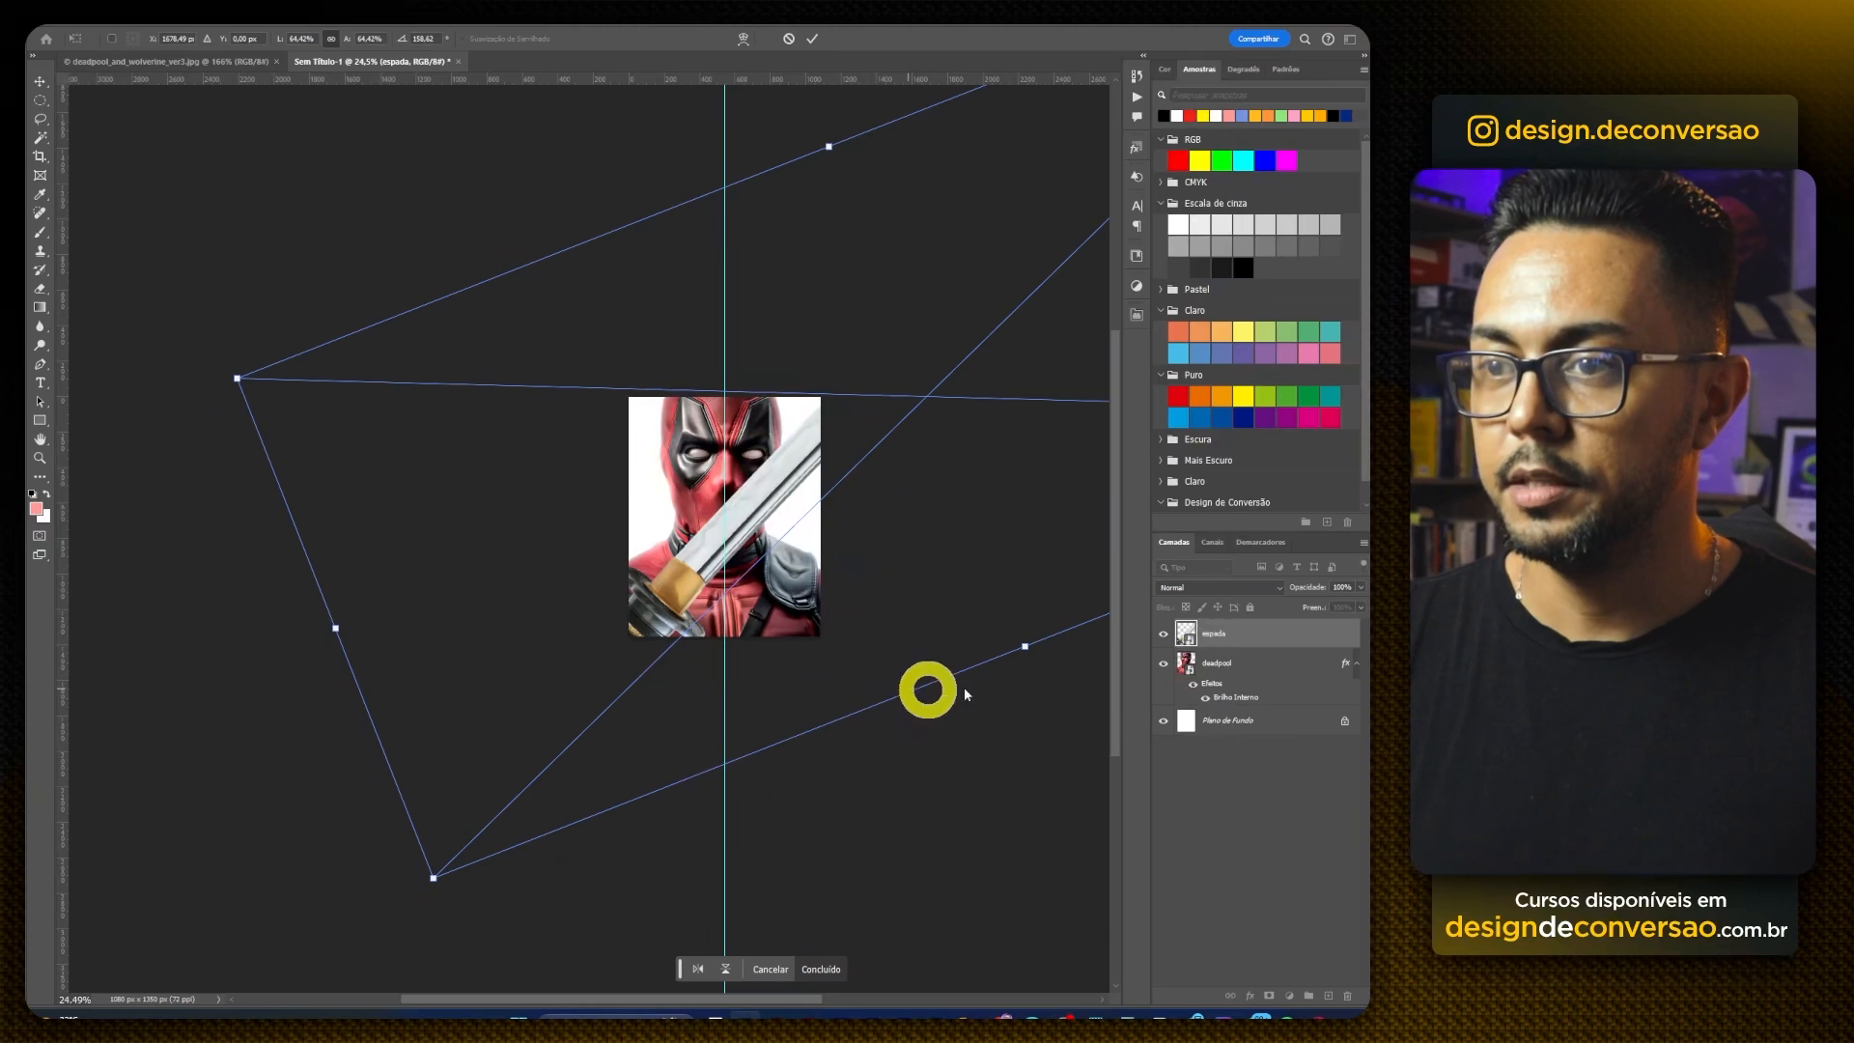
Step: Reduce the espada layer to about 52.29% and reposition it so the blade crosses below Deadpool's eyes
drag(1025, 646, 998, 624)
drag(772, 494, 743, 524)
drag(982, 647, 971, 623)
drag(776, 478, 755, 498)
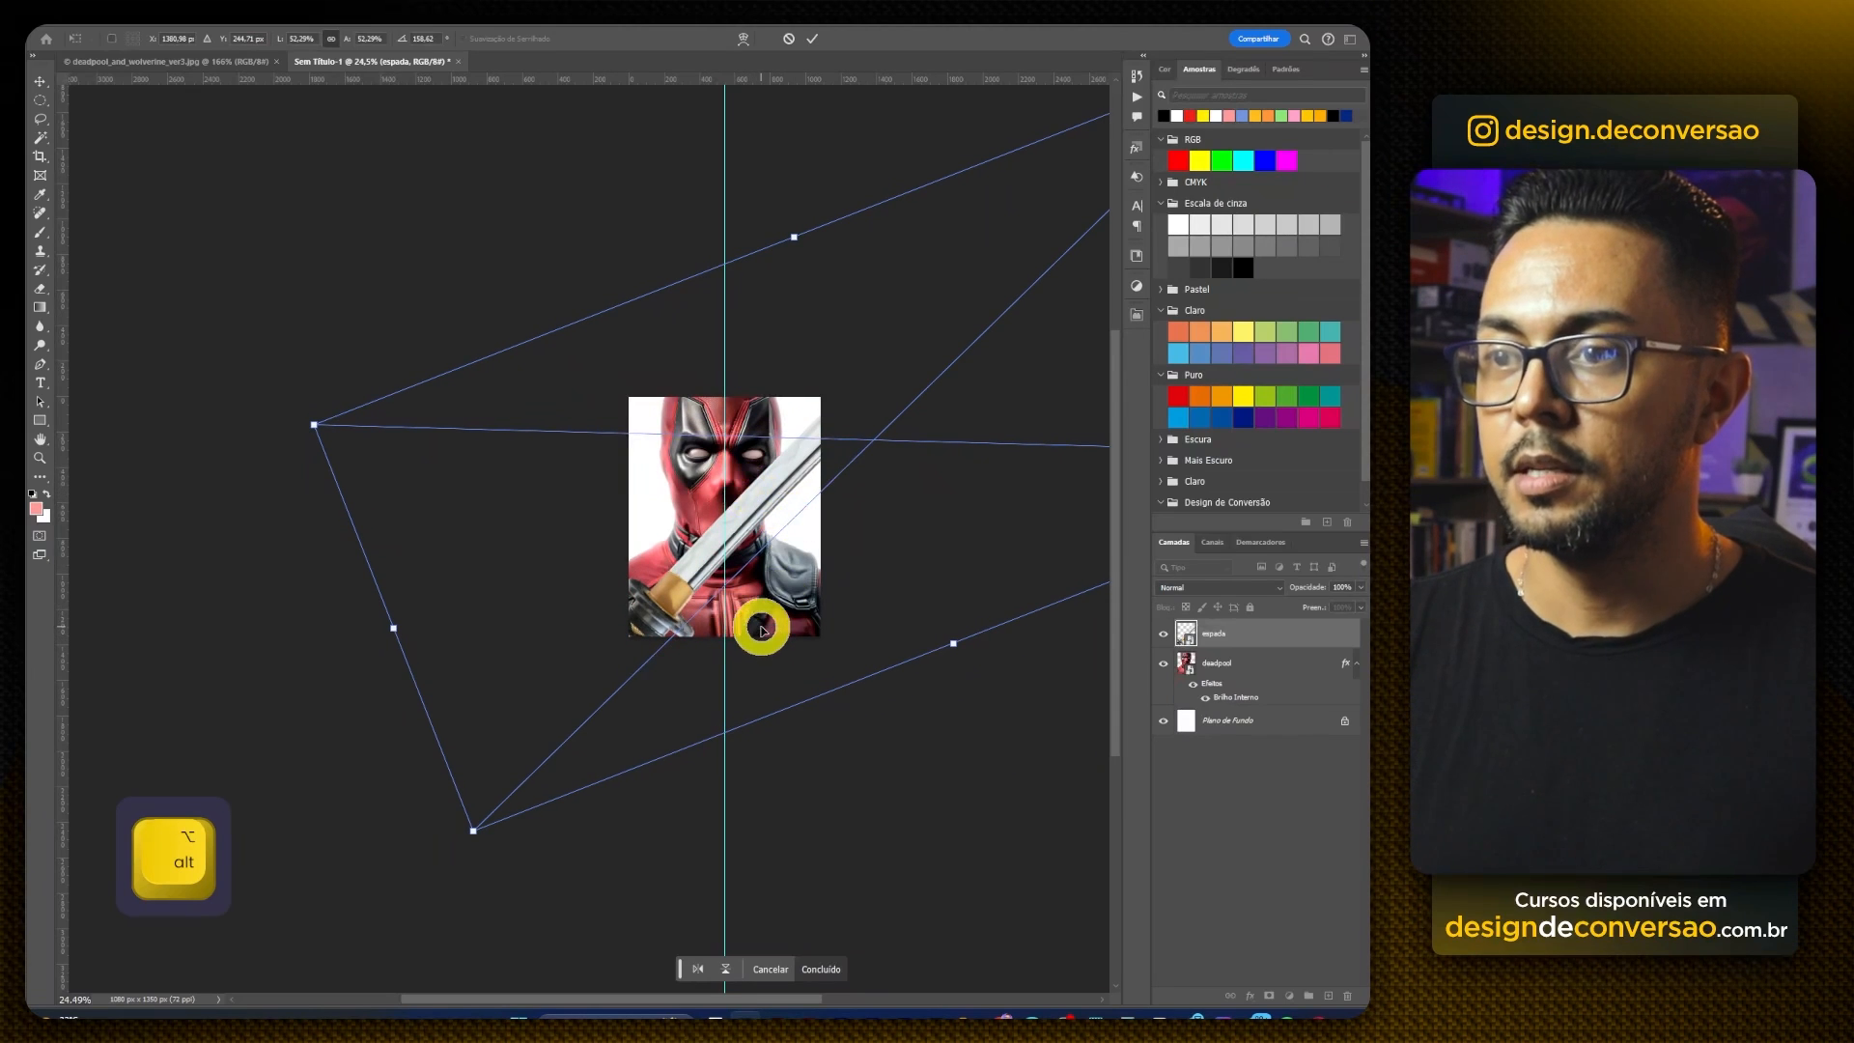
scroll(761, 629, up, 5)
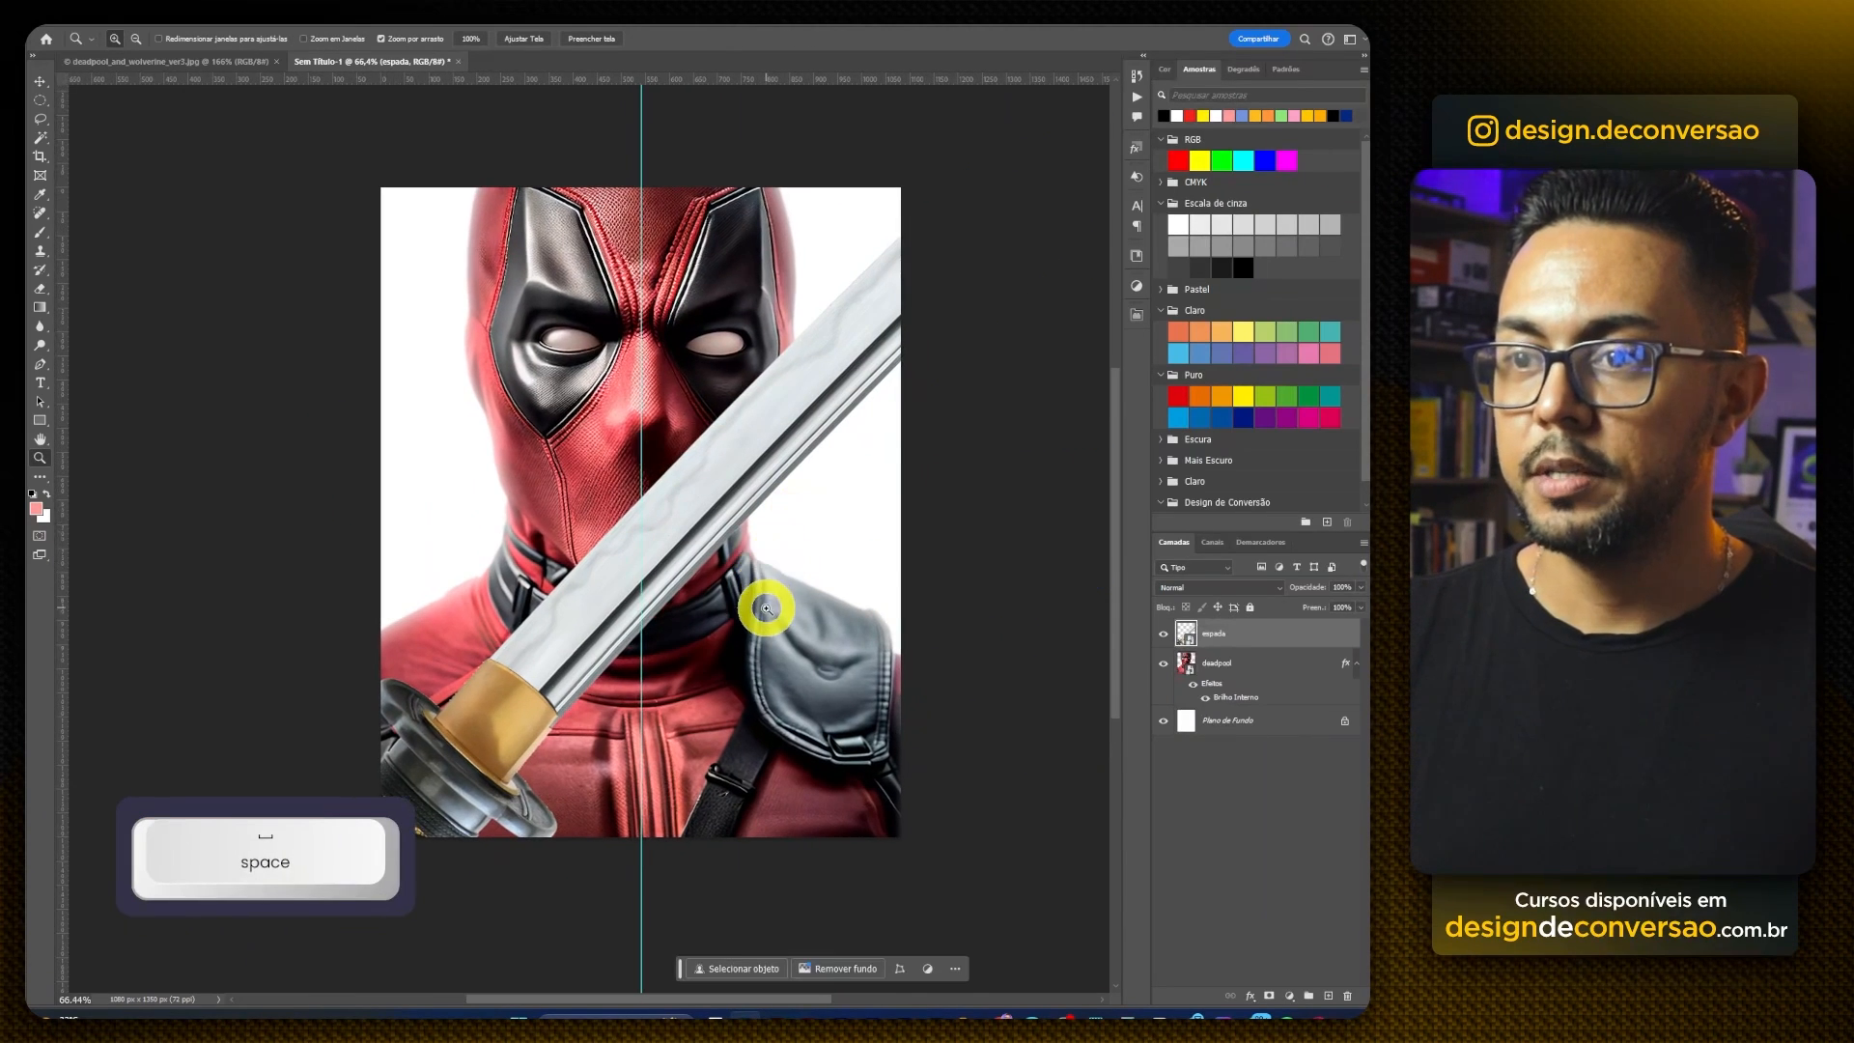
key(ctrl+minus)
Step: Duplicate the espada layer and mirror the copy horizontally across the vertical guide so the two swords form an X
key(v)
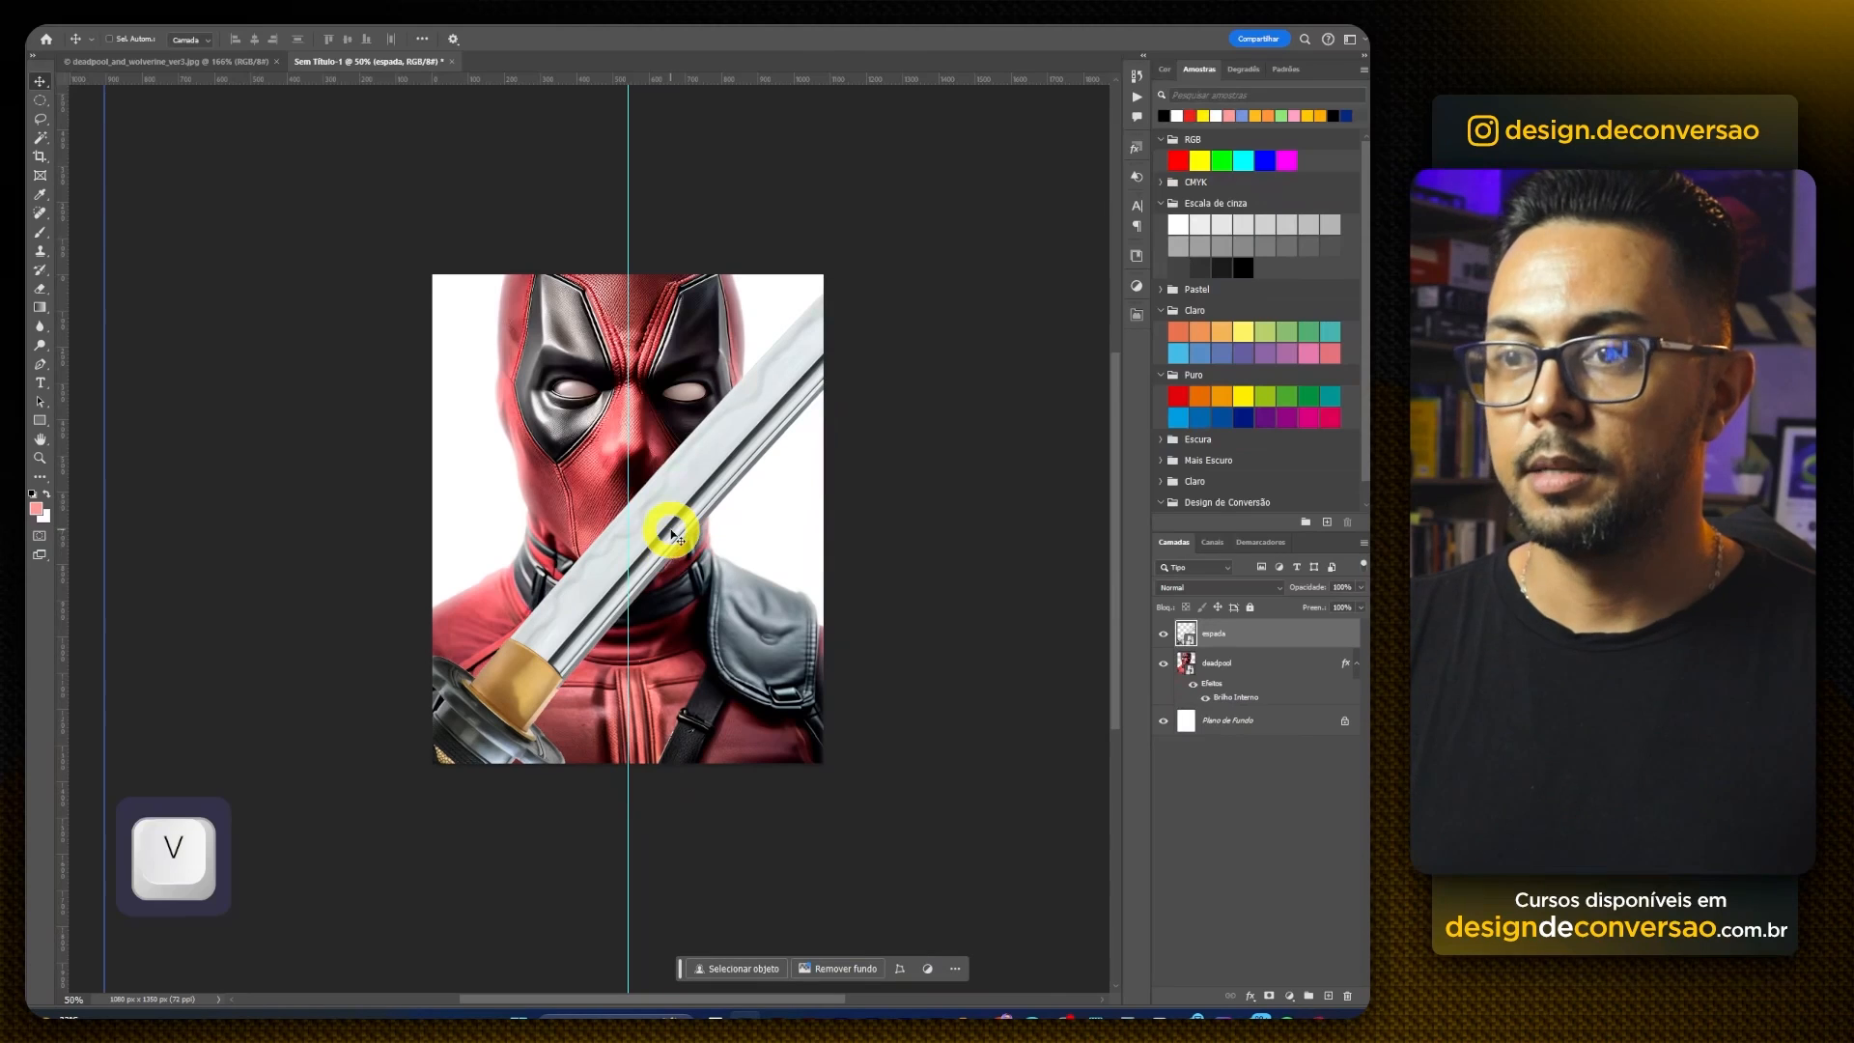
key(ctrl)
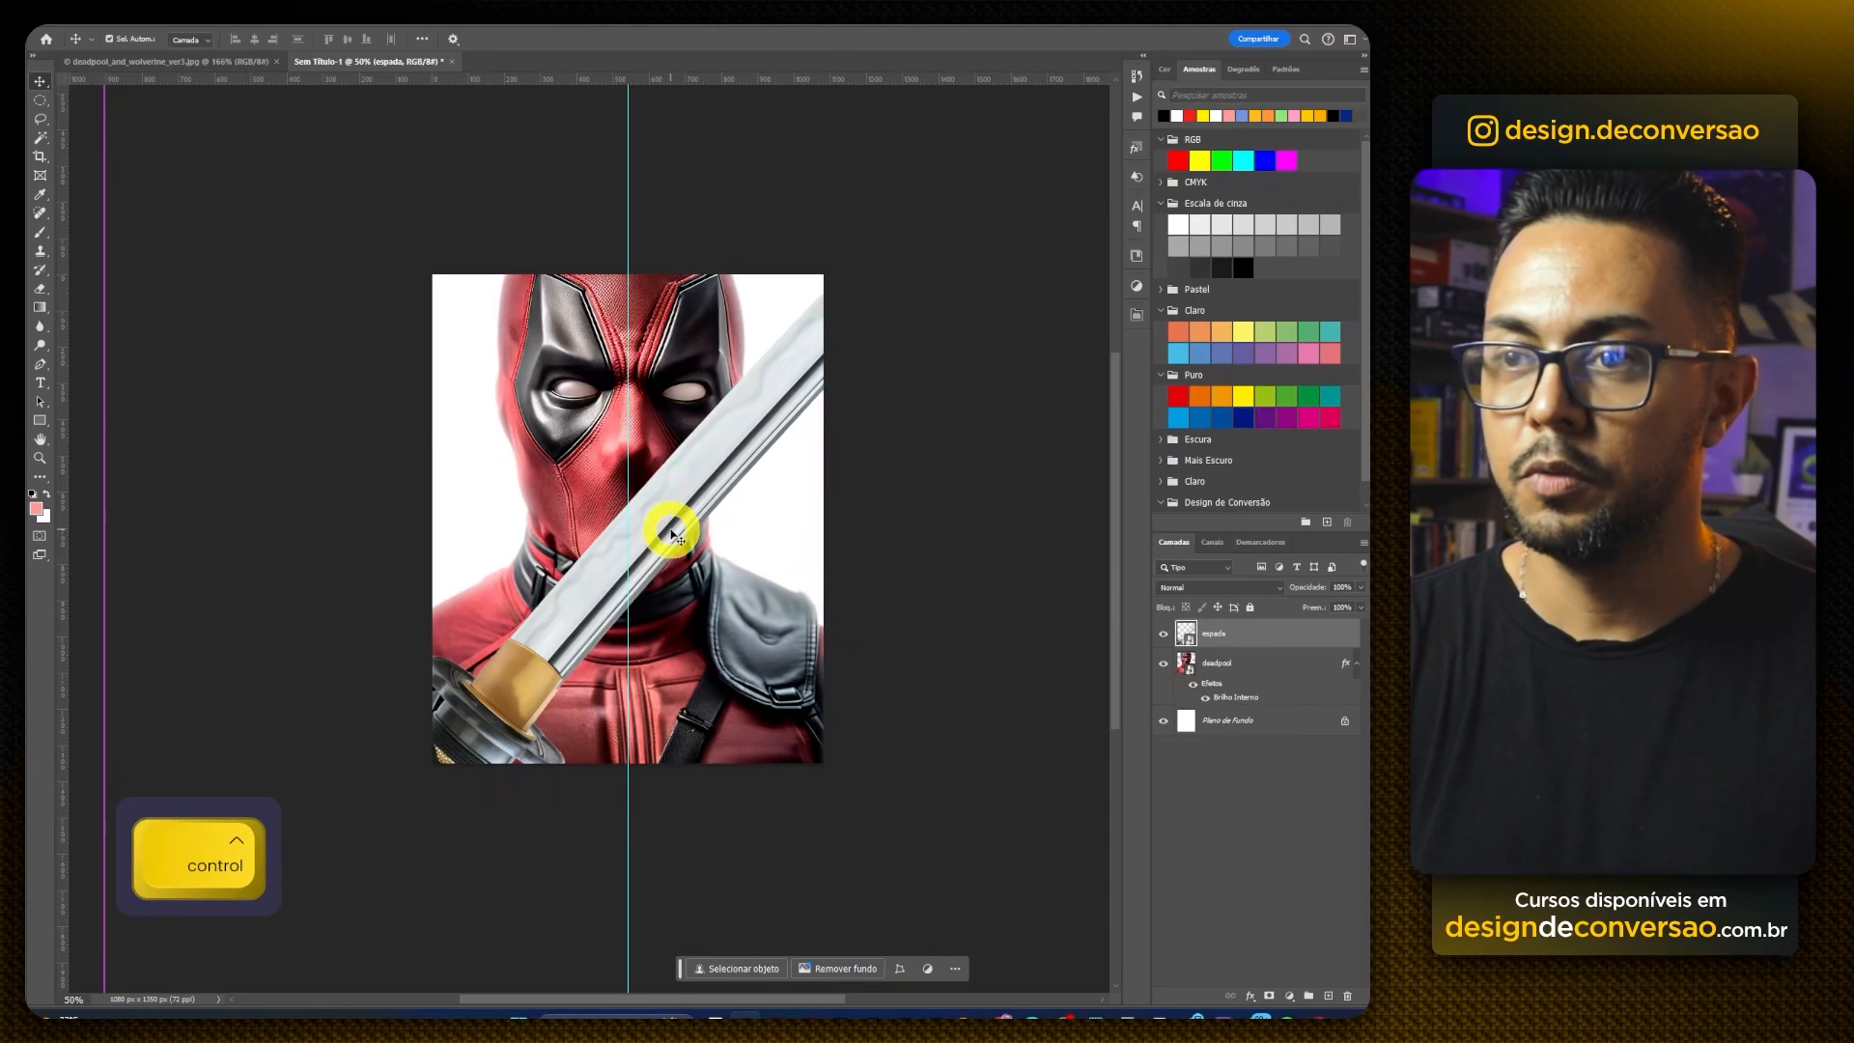
key(ctrl+j)
key(ctrl+t)
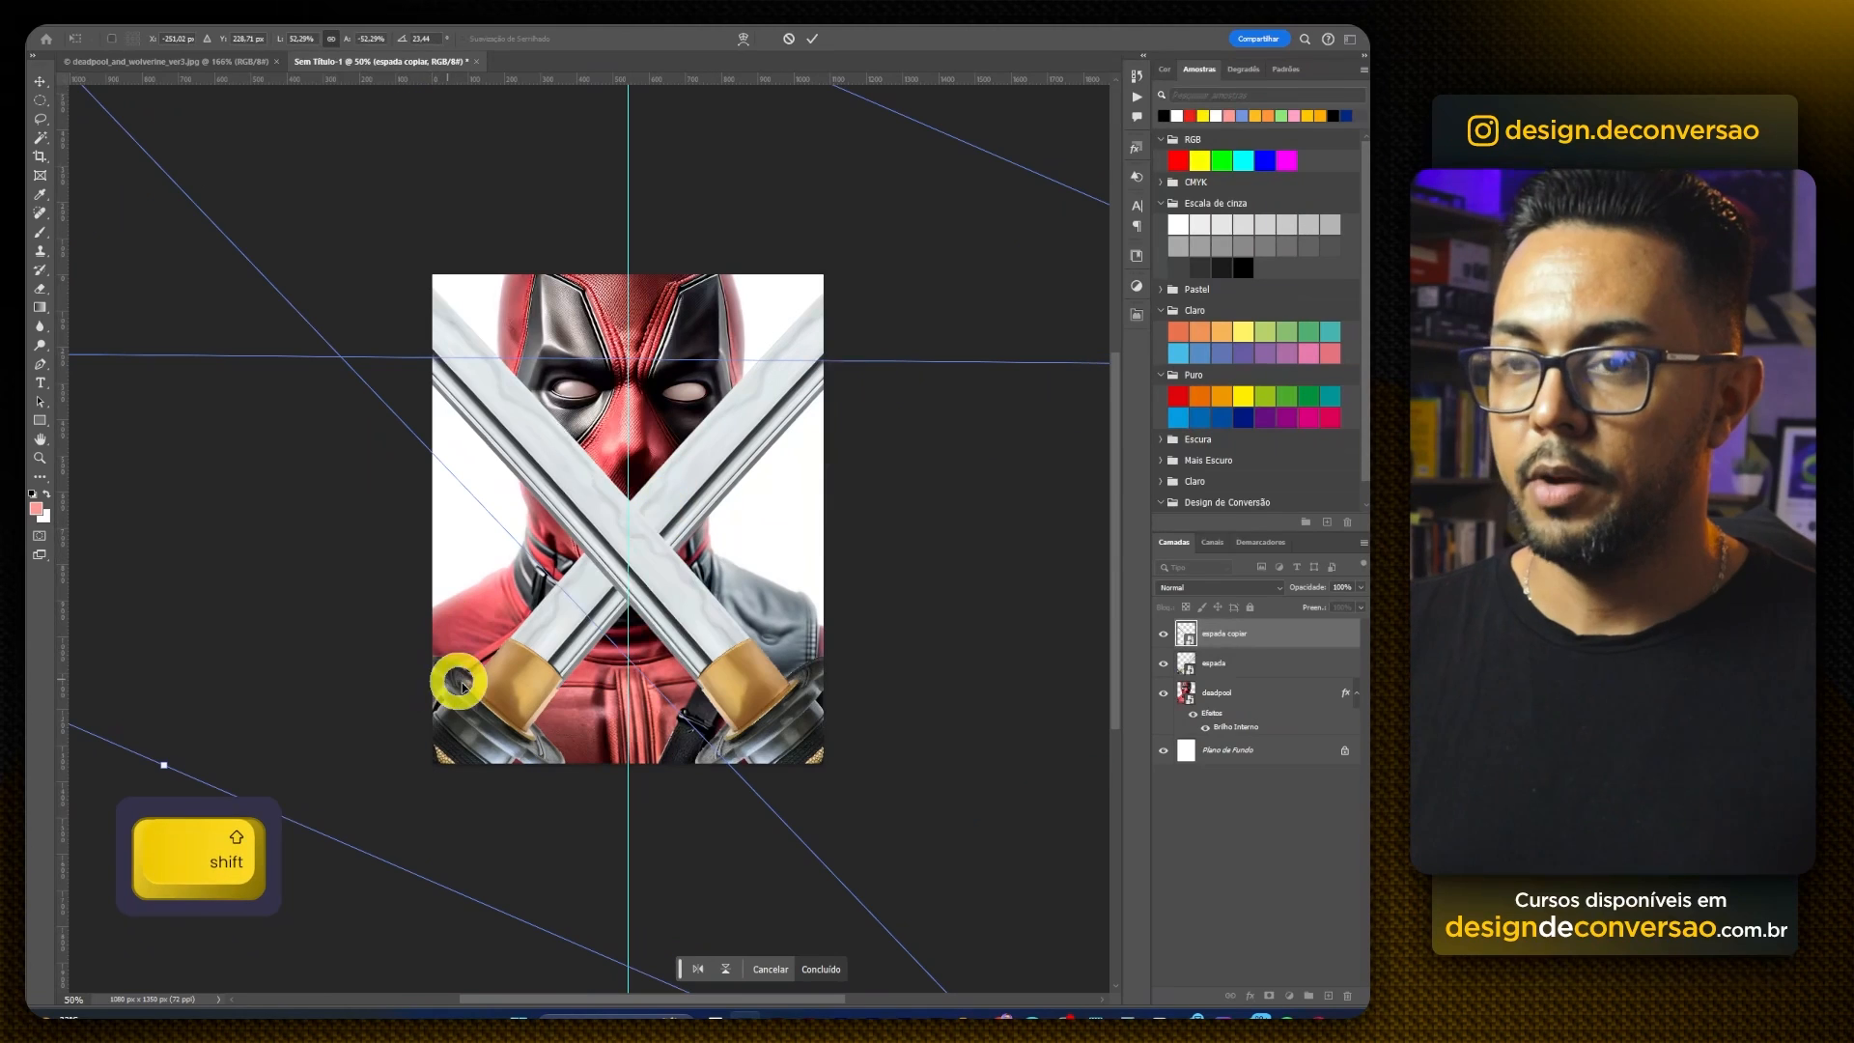
key(Return)
key(z)
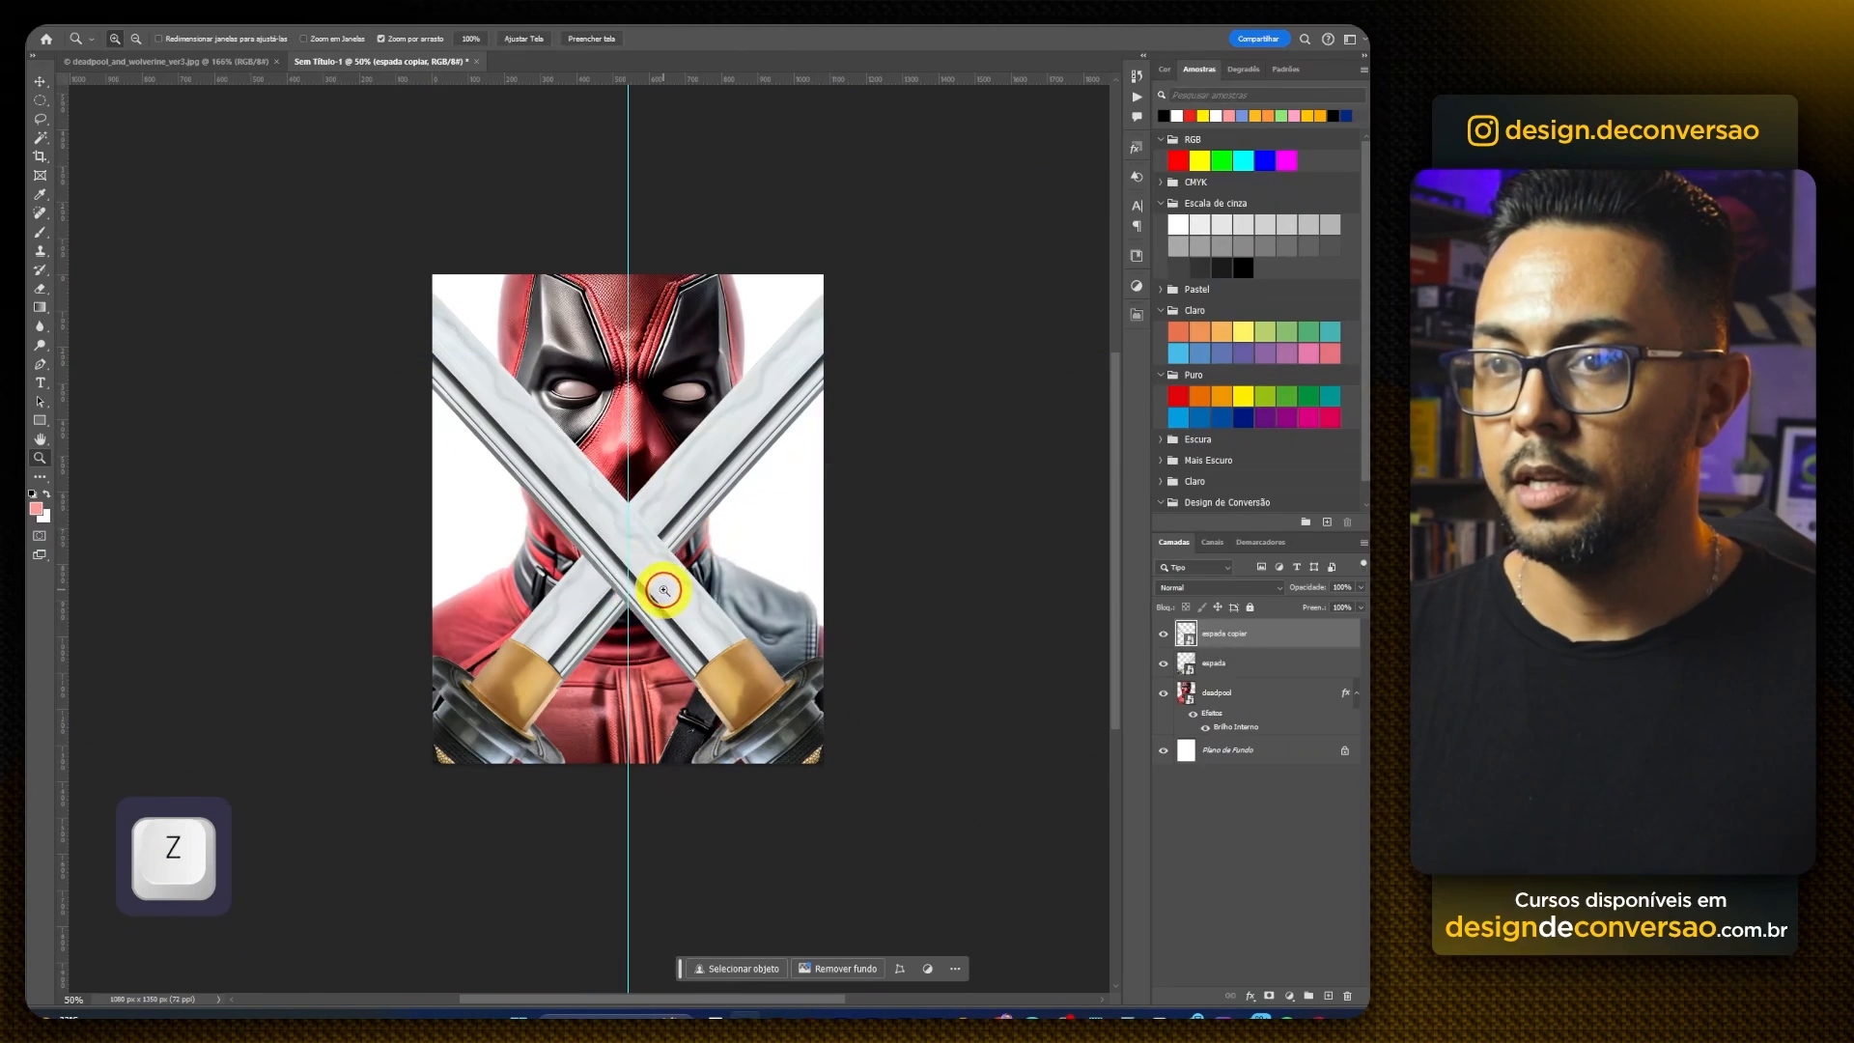
key(ctrl+0)
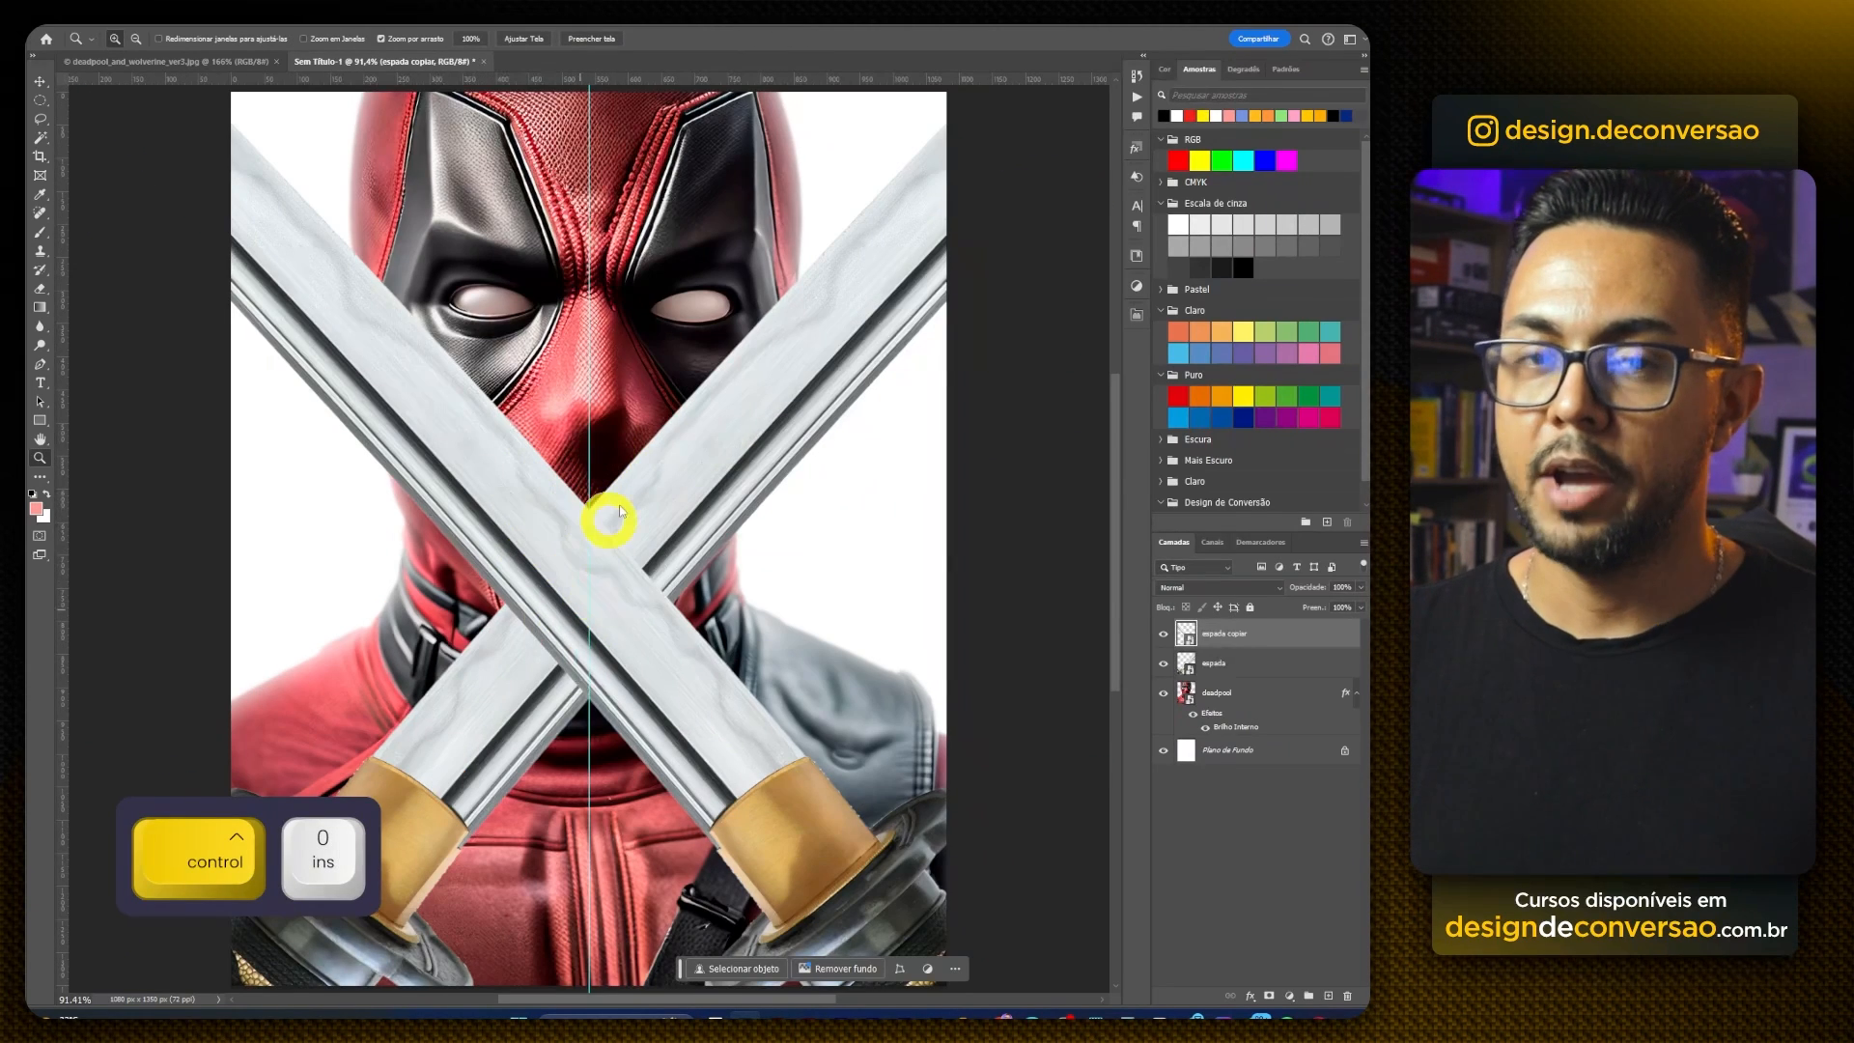
scroll(707, 583, down, 2)
drag(685, 601, 726, 515)
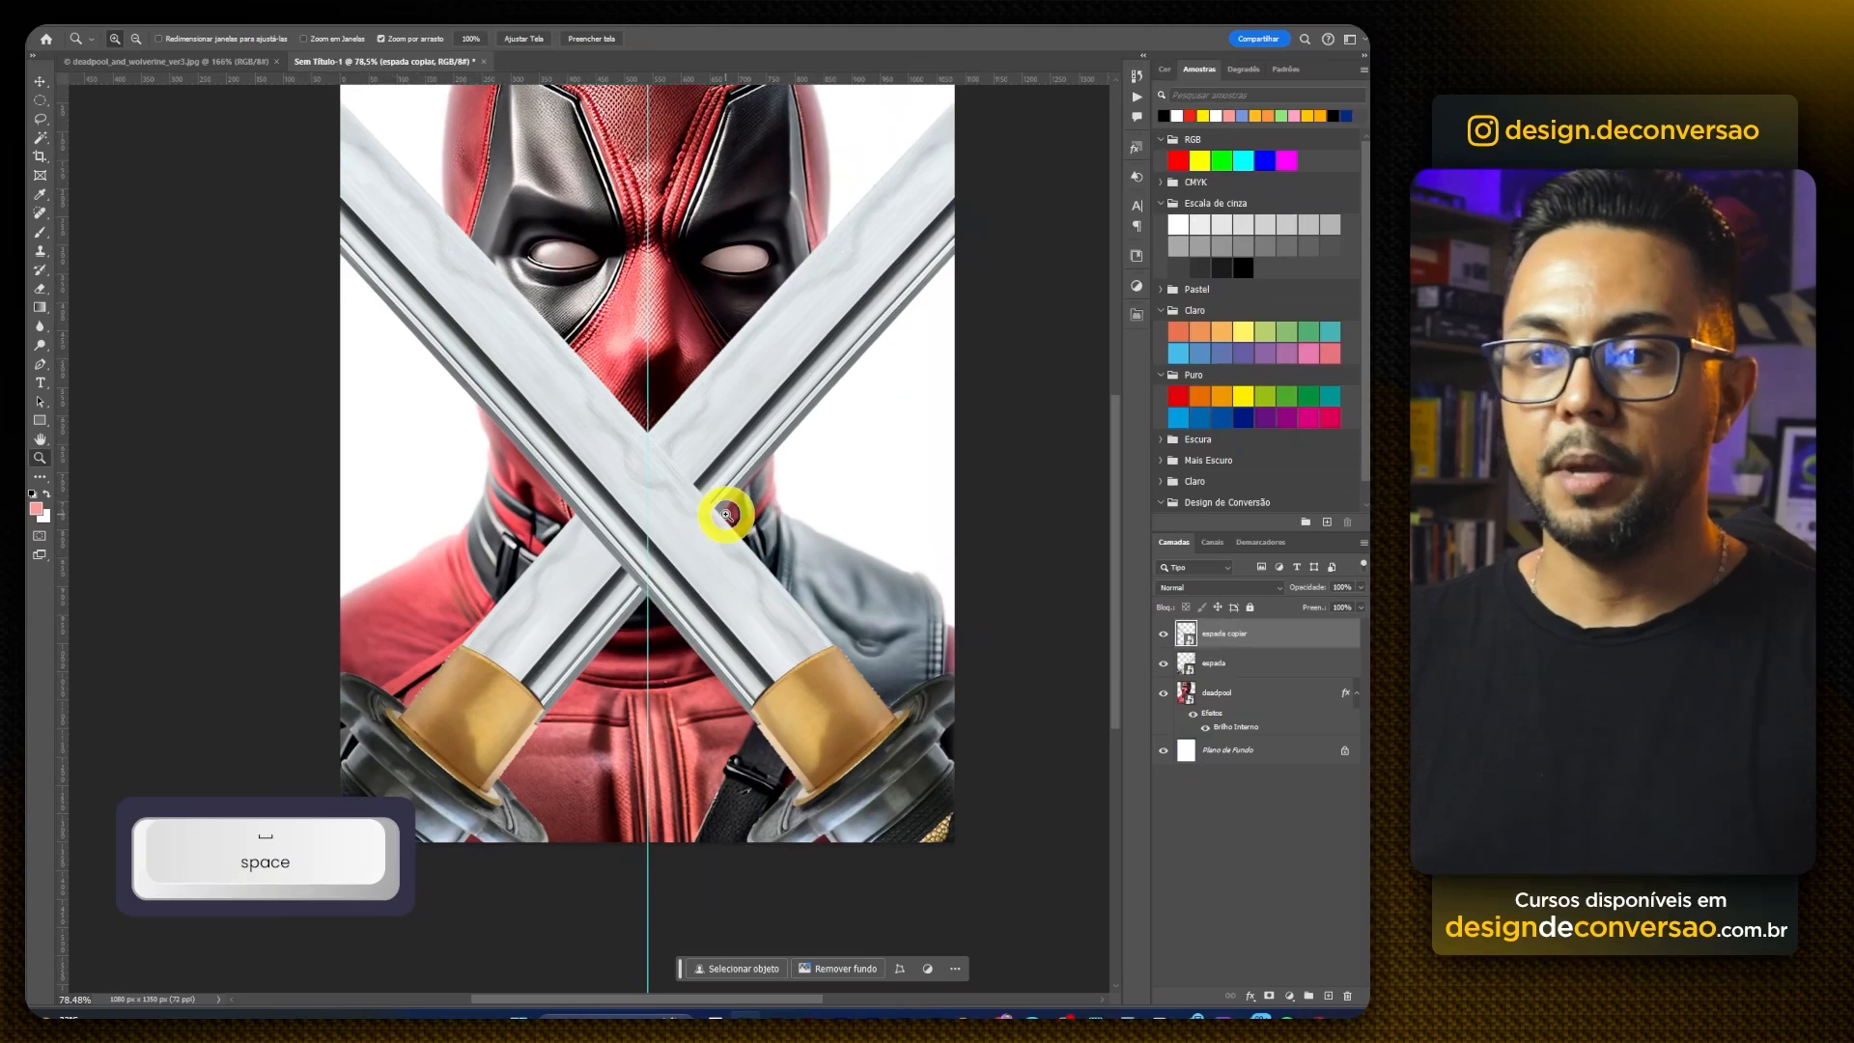
Step: After checking the movie poster, apply Hue/Saturation to the espada layer with the Amarelos saturation and lightness at -100
click(232, 62)
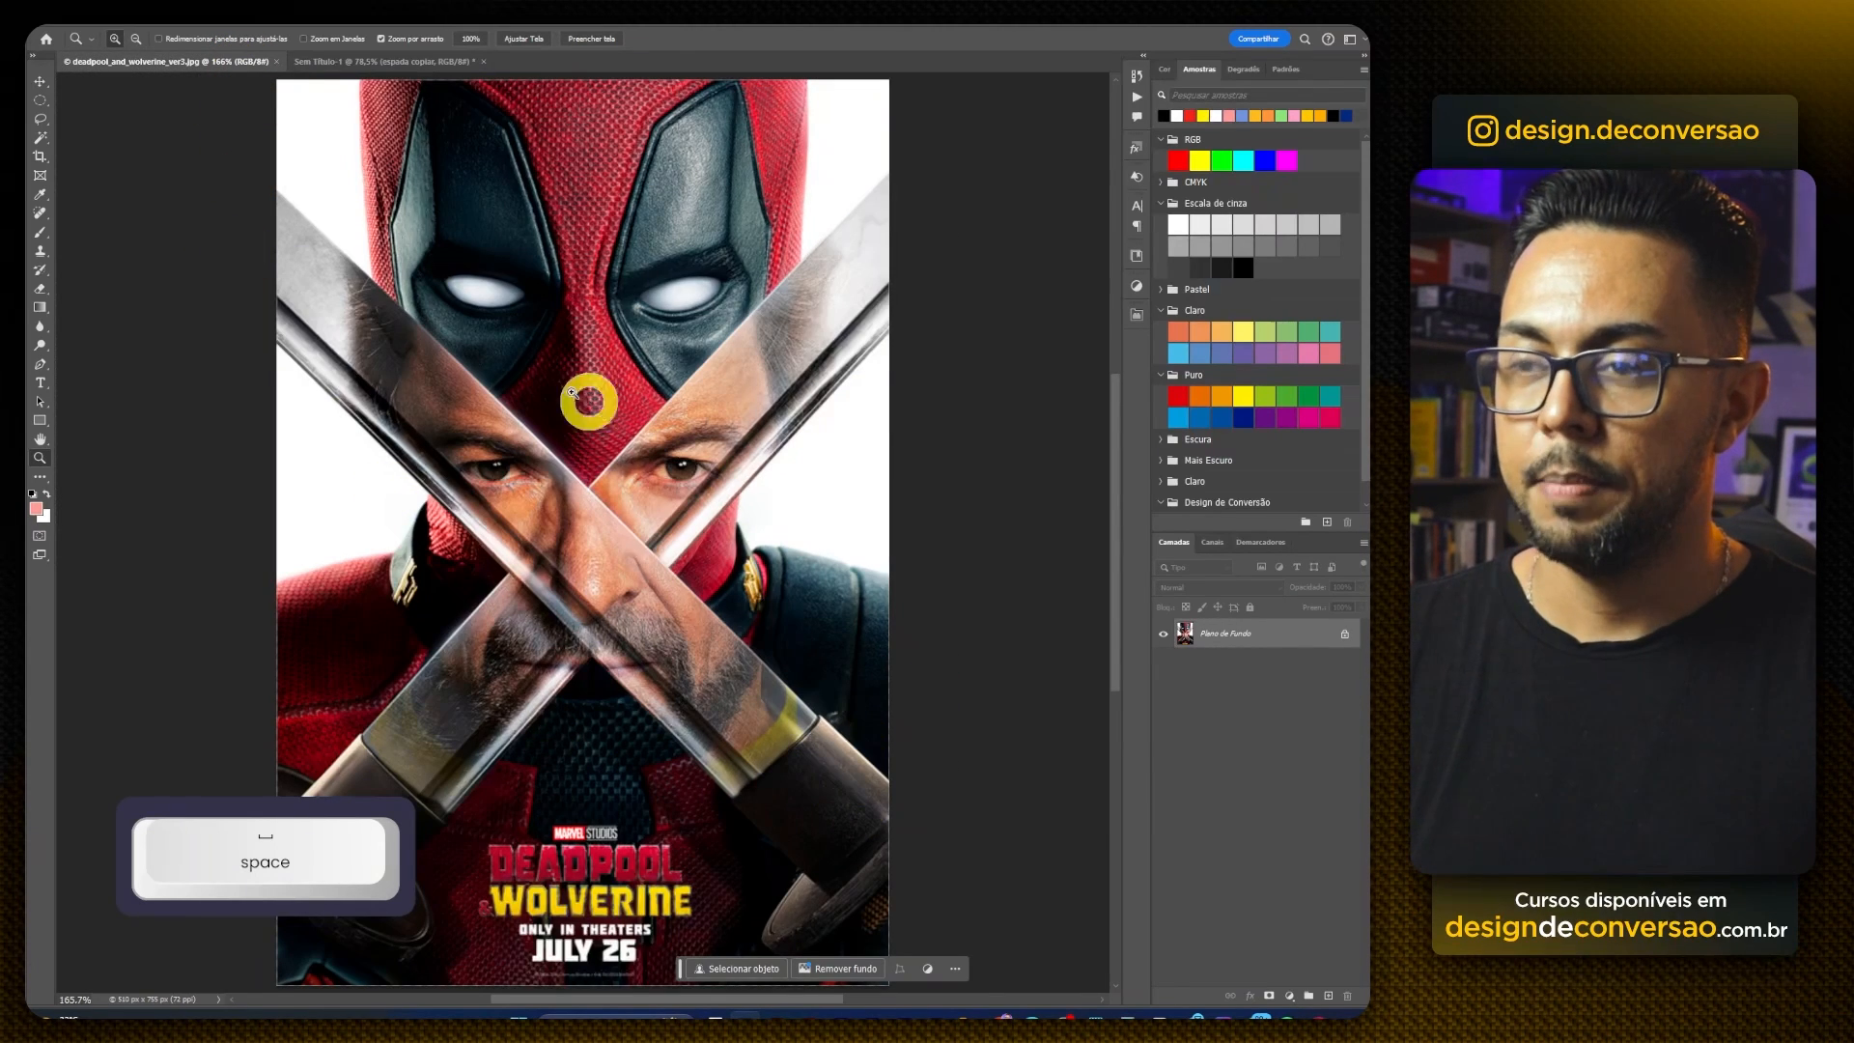
click(357, 61)
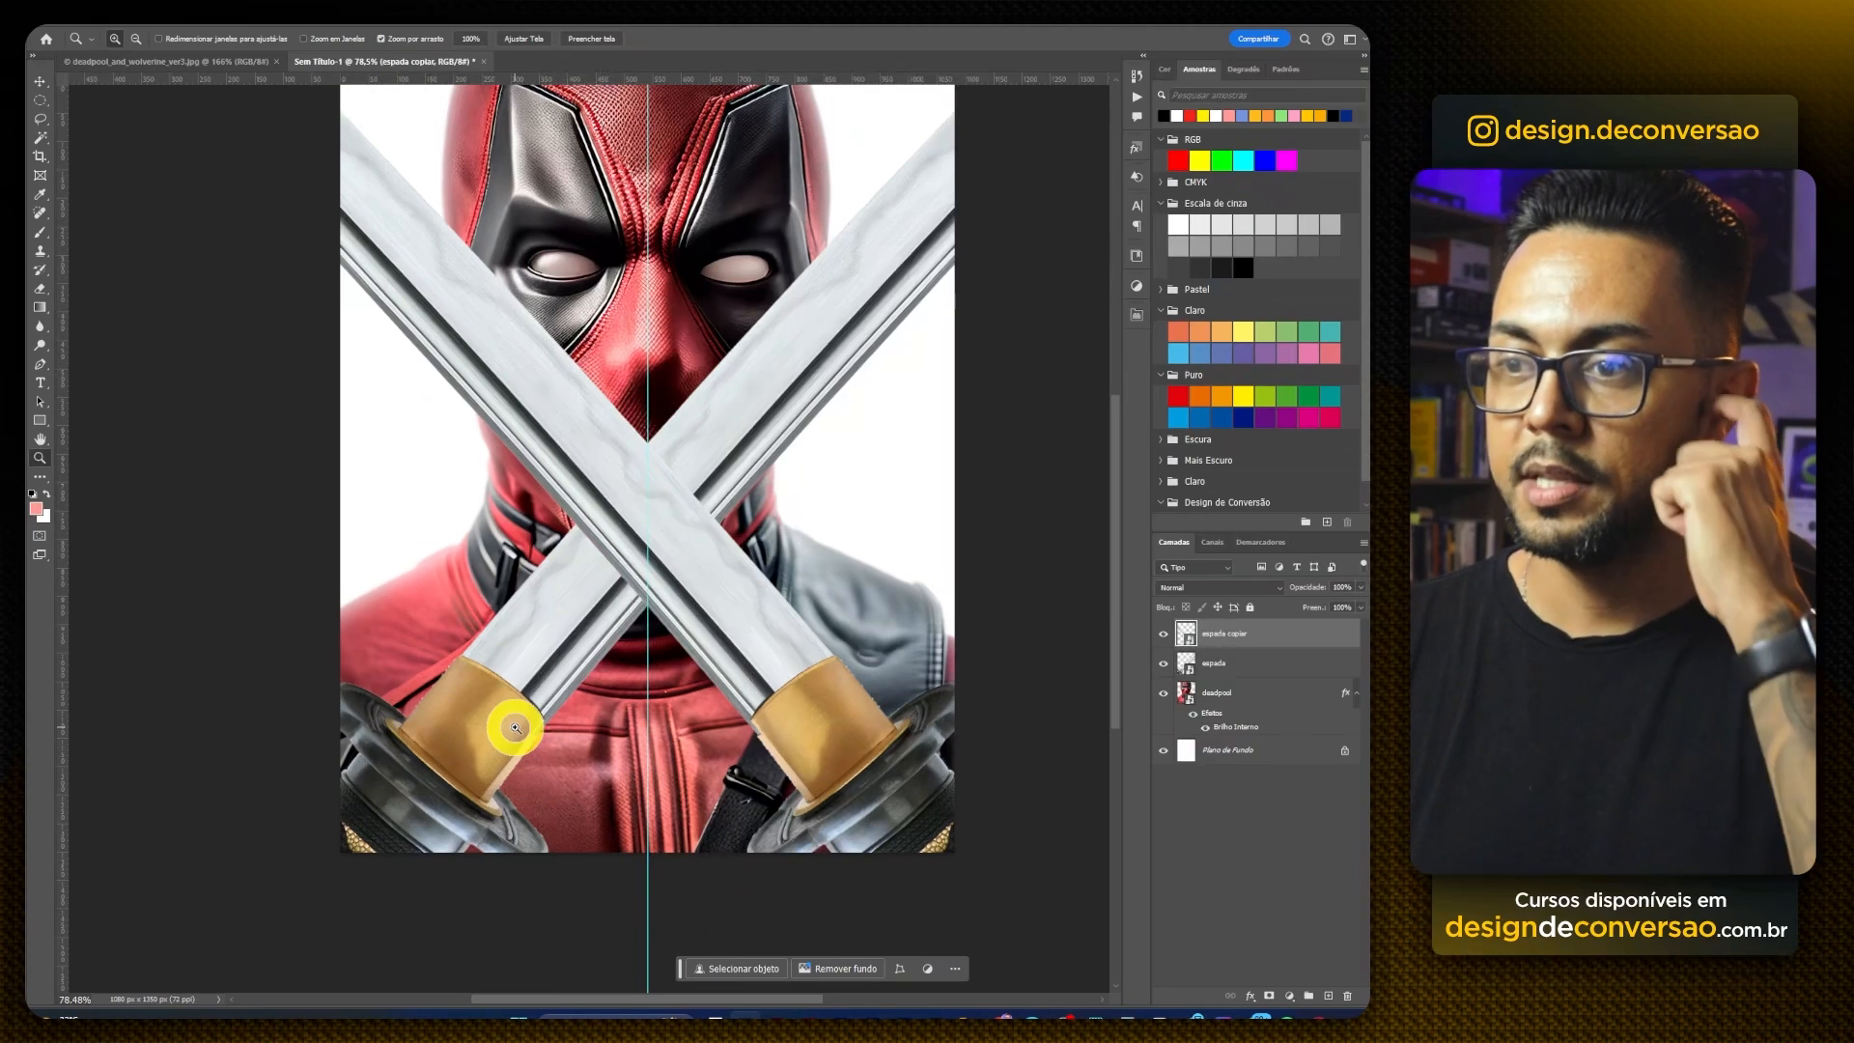
key(v)
click(1236, 670)
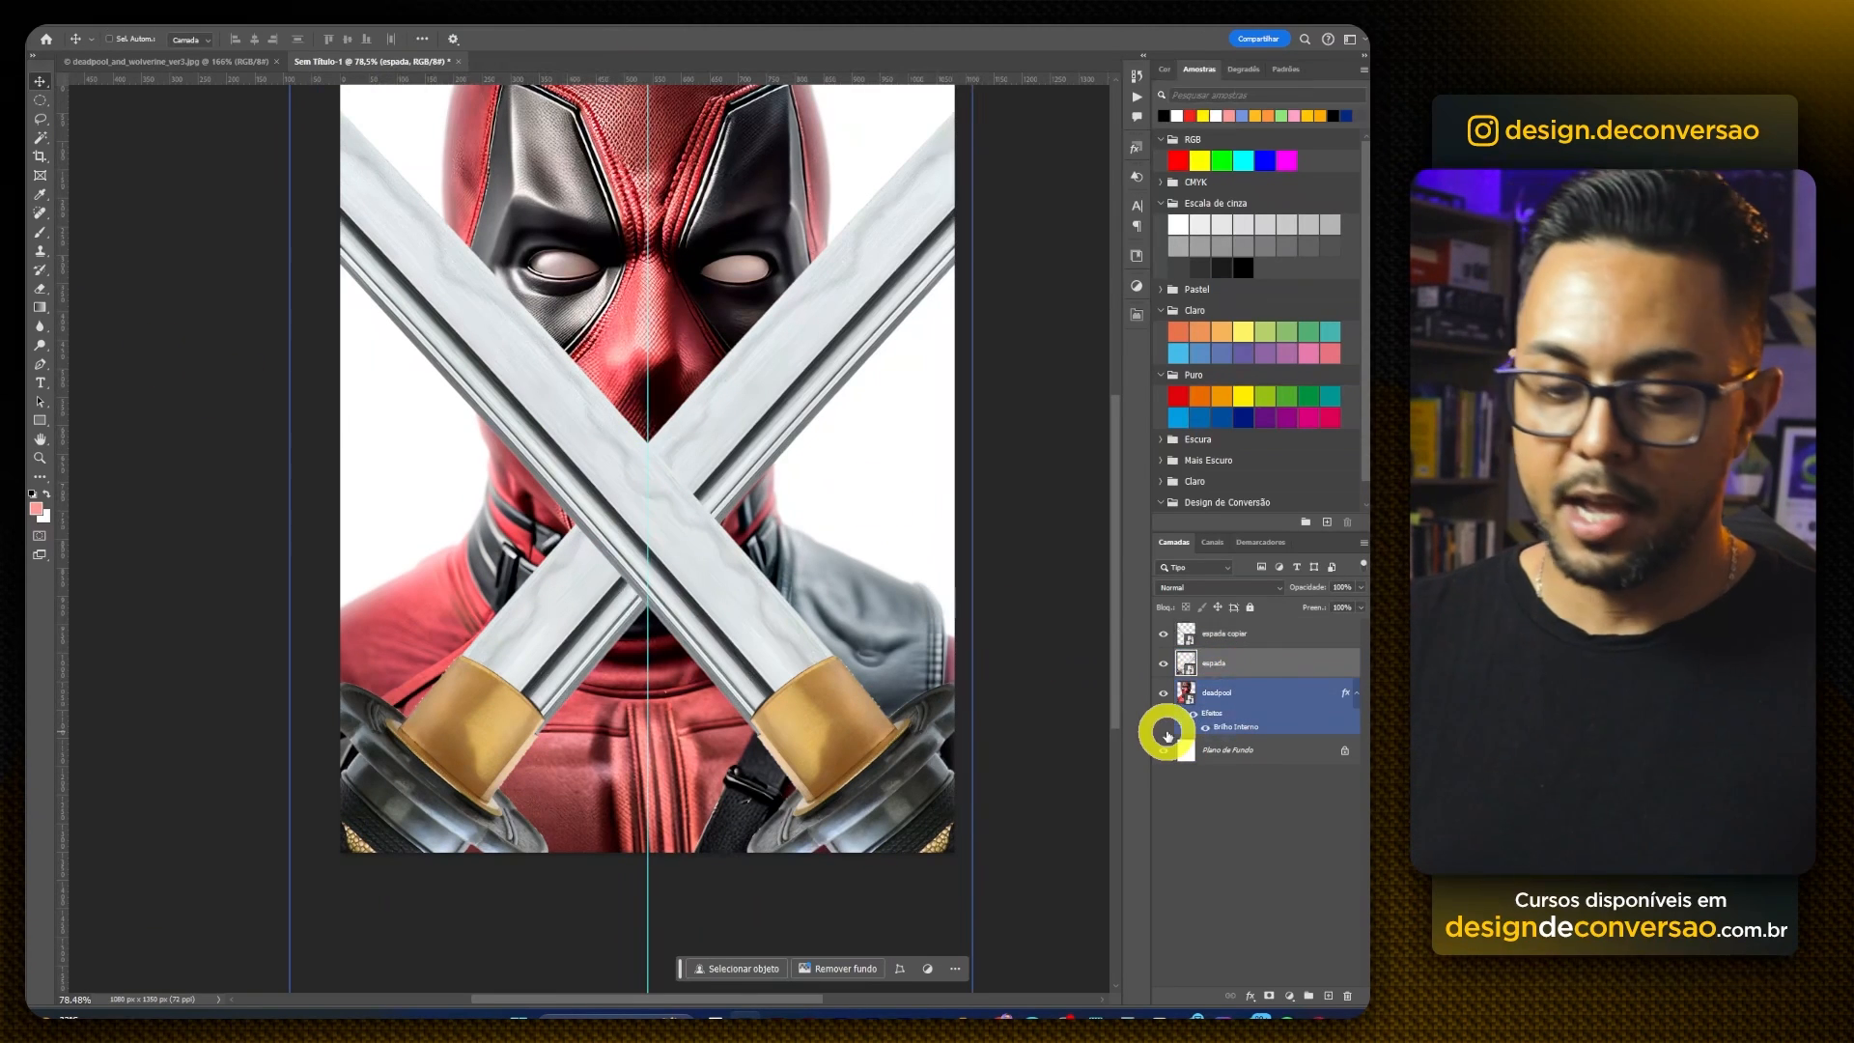
key(ctrl+u)
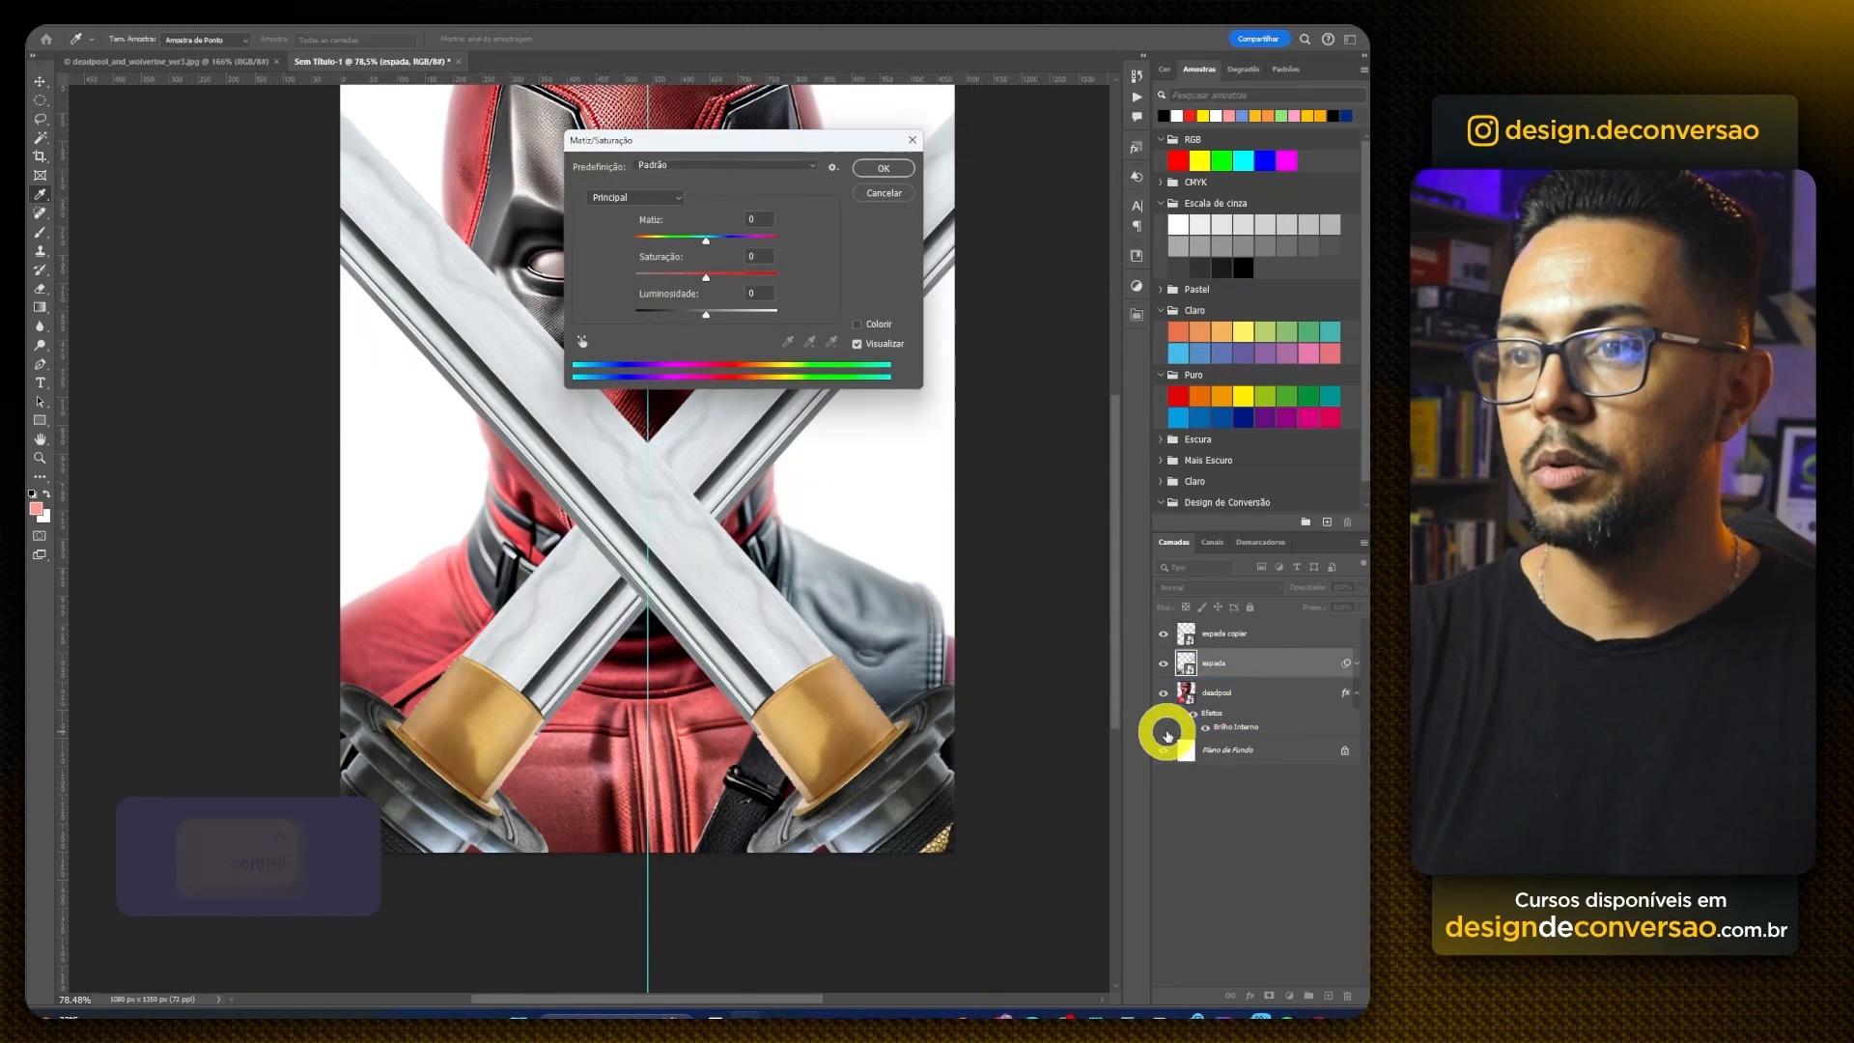
click(668, 238)
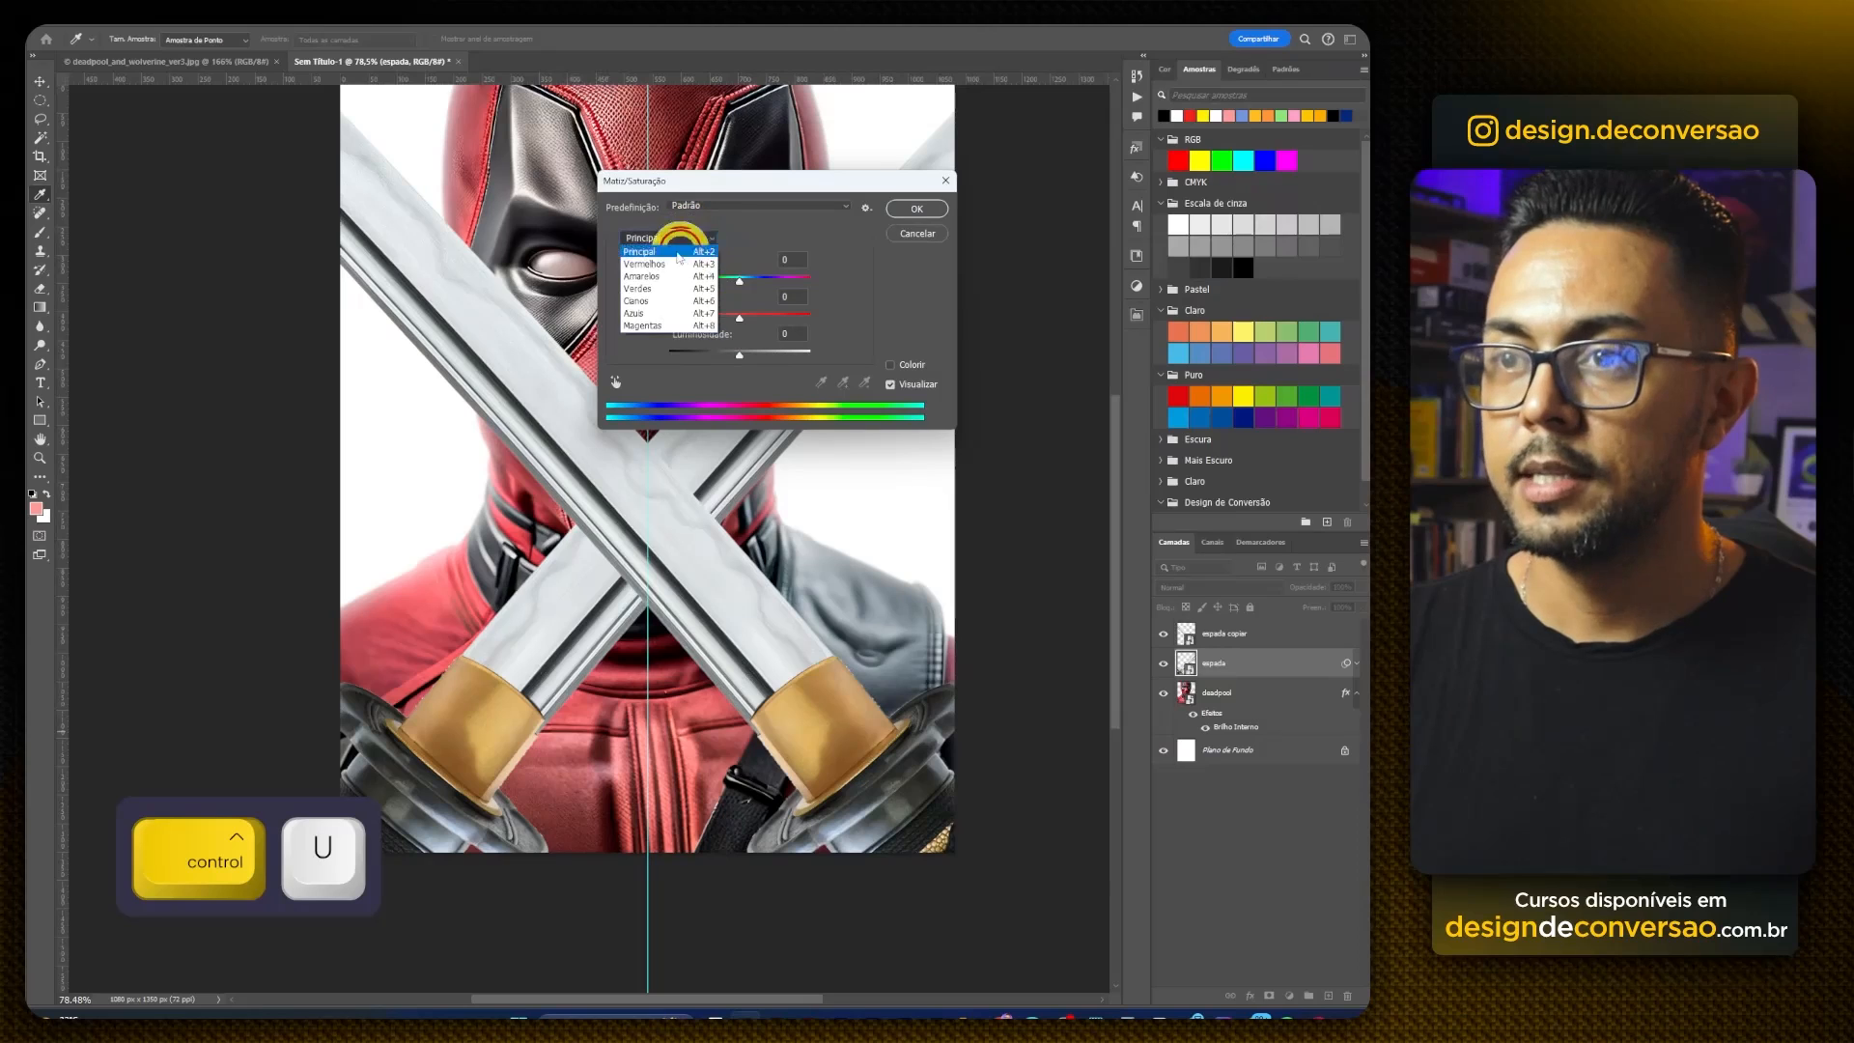
drag(741, 321, 622, 308)
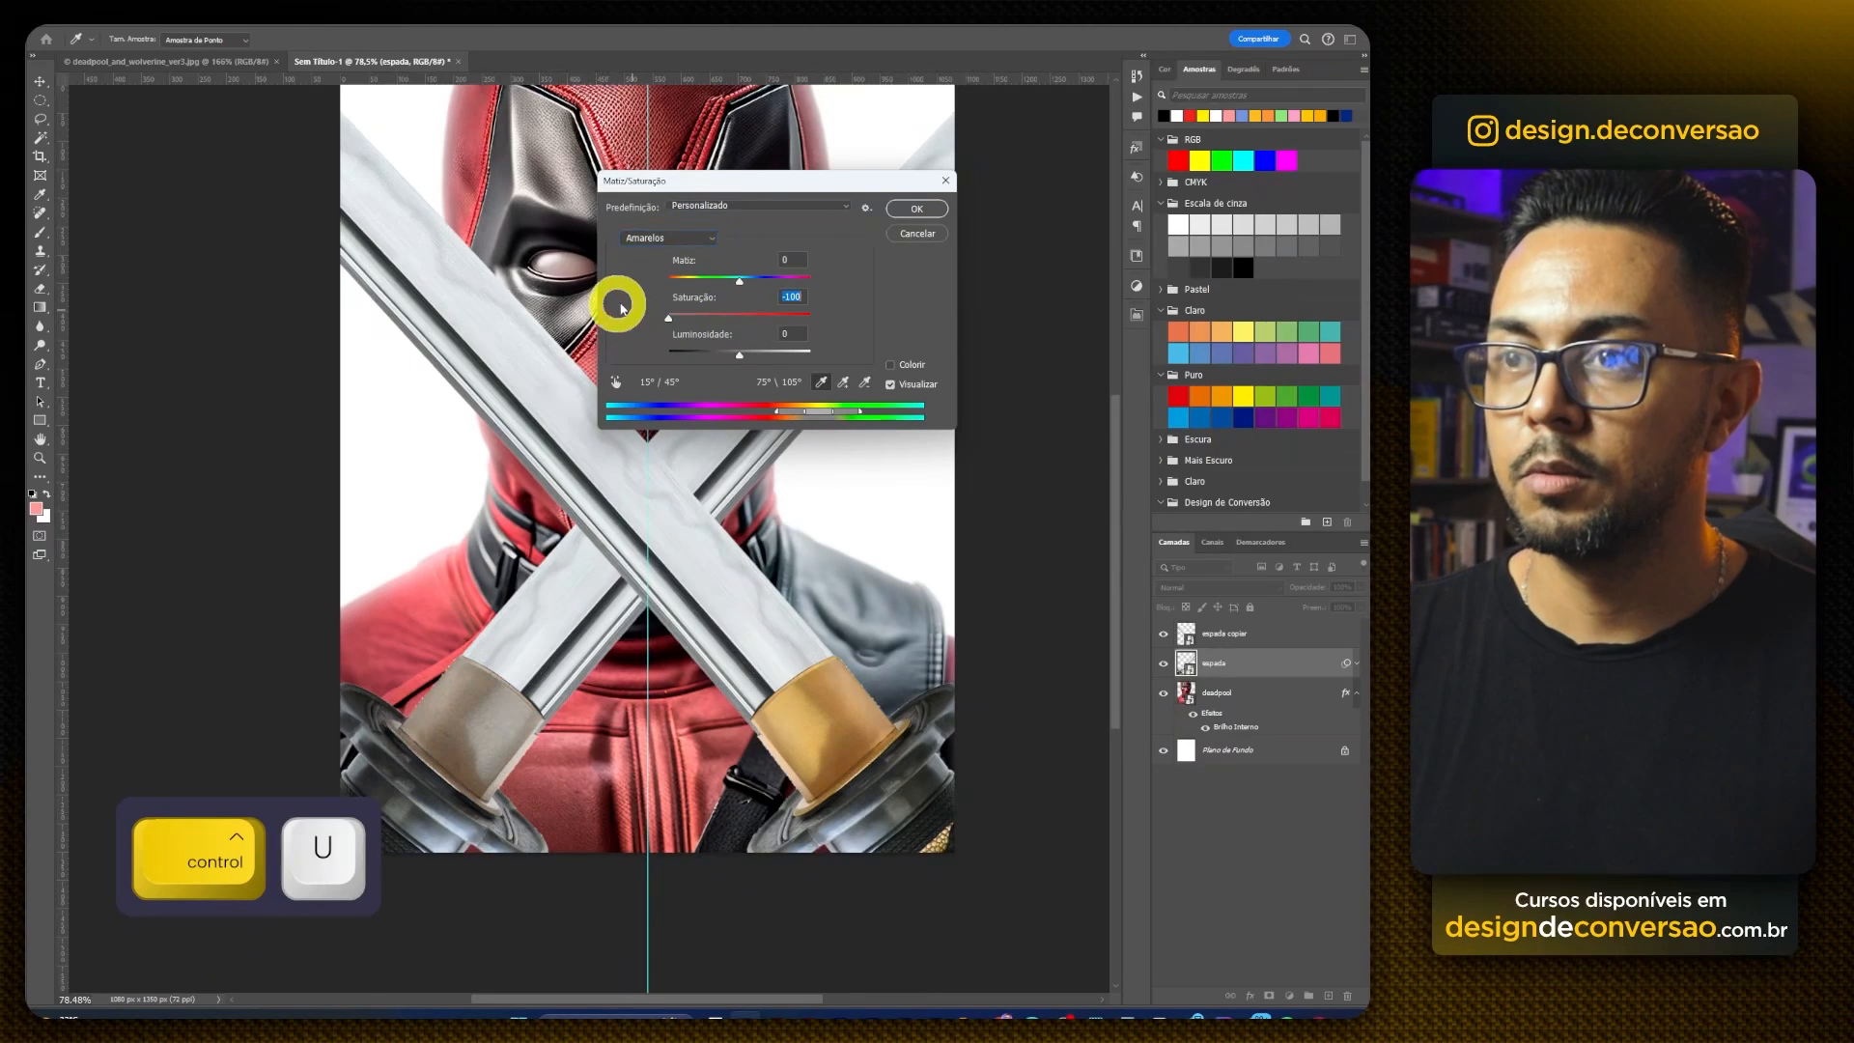
drag(749, 355, 636, 360)
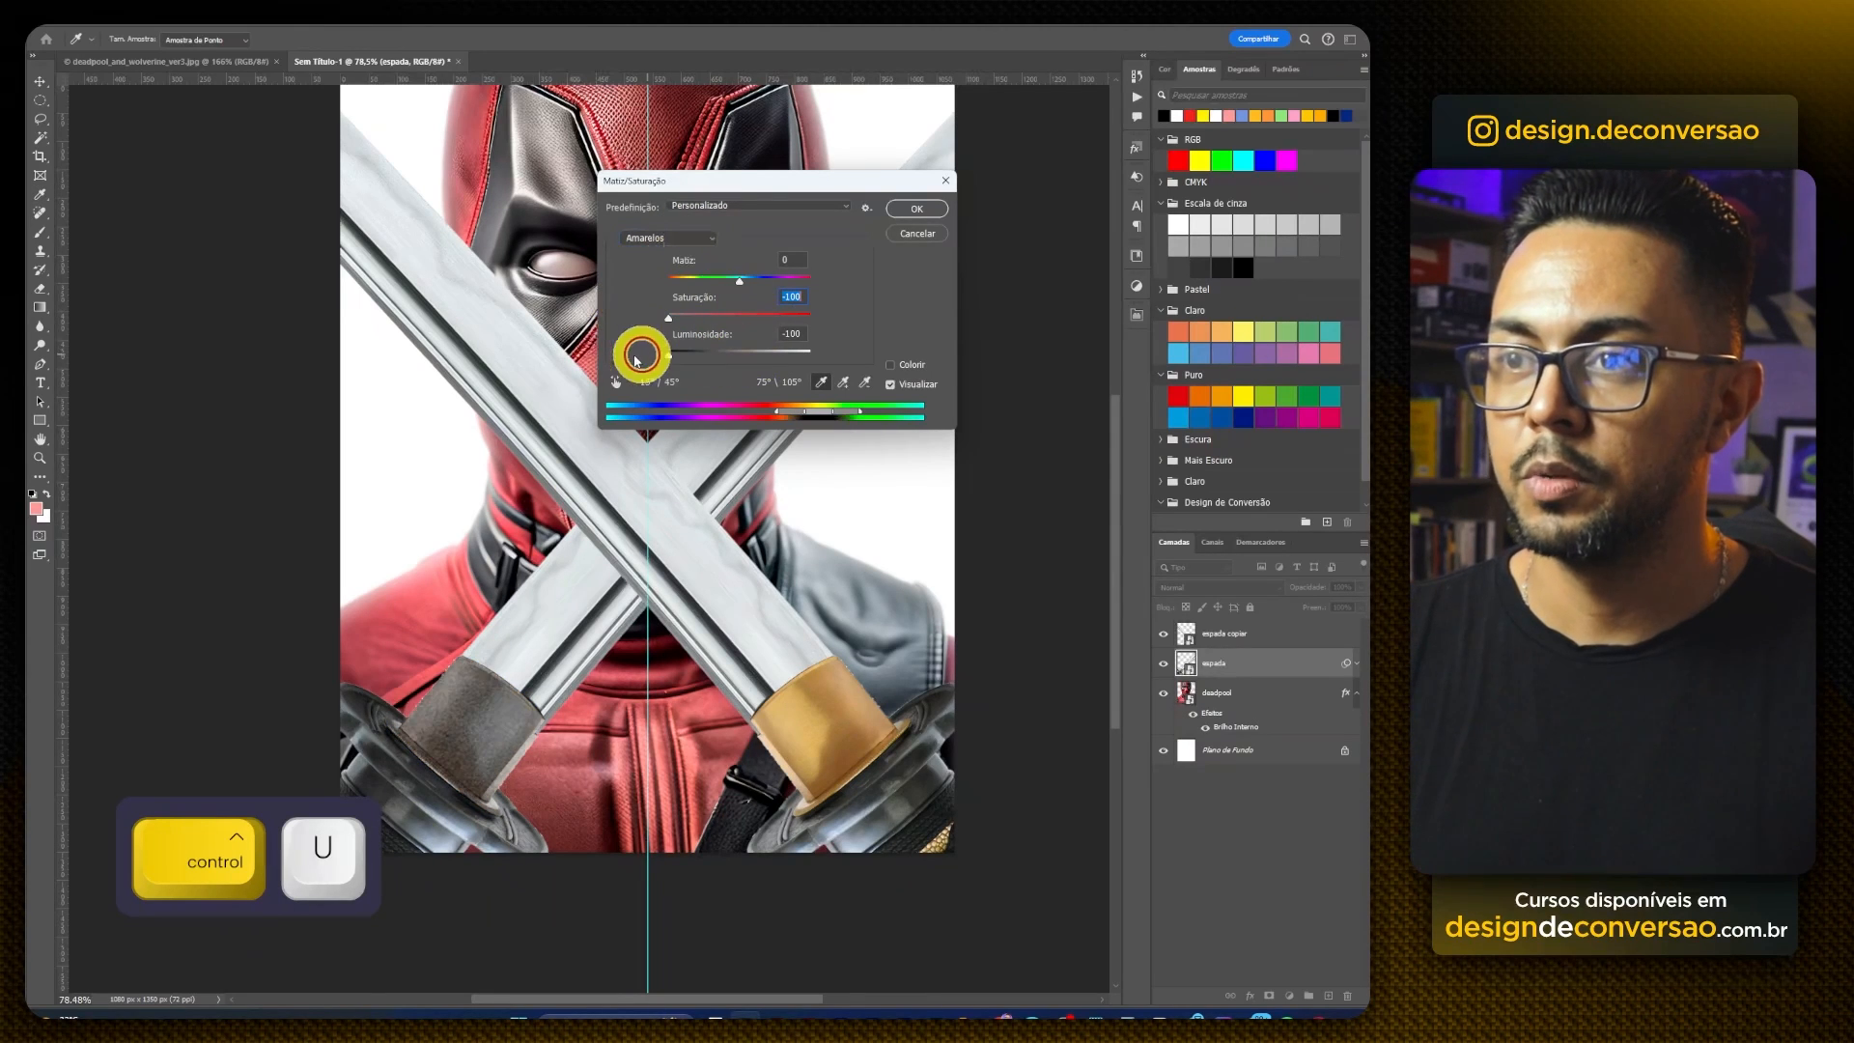
Step: Set the Vermelhos saturation and lightness to -100 as well, and copy the Hue/Saturation smart filter to espada copiar
click(669, 241)
click(655, 242)
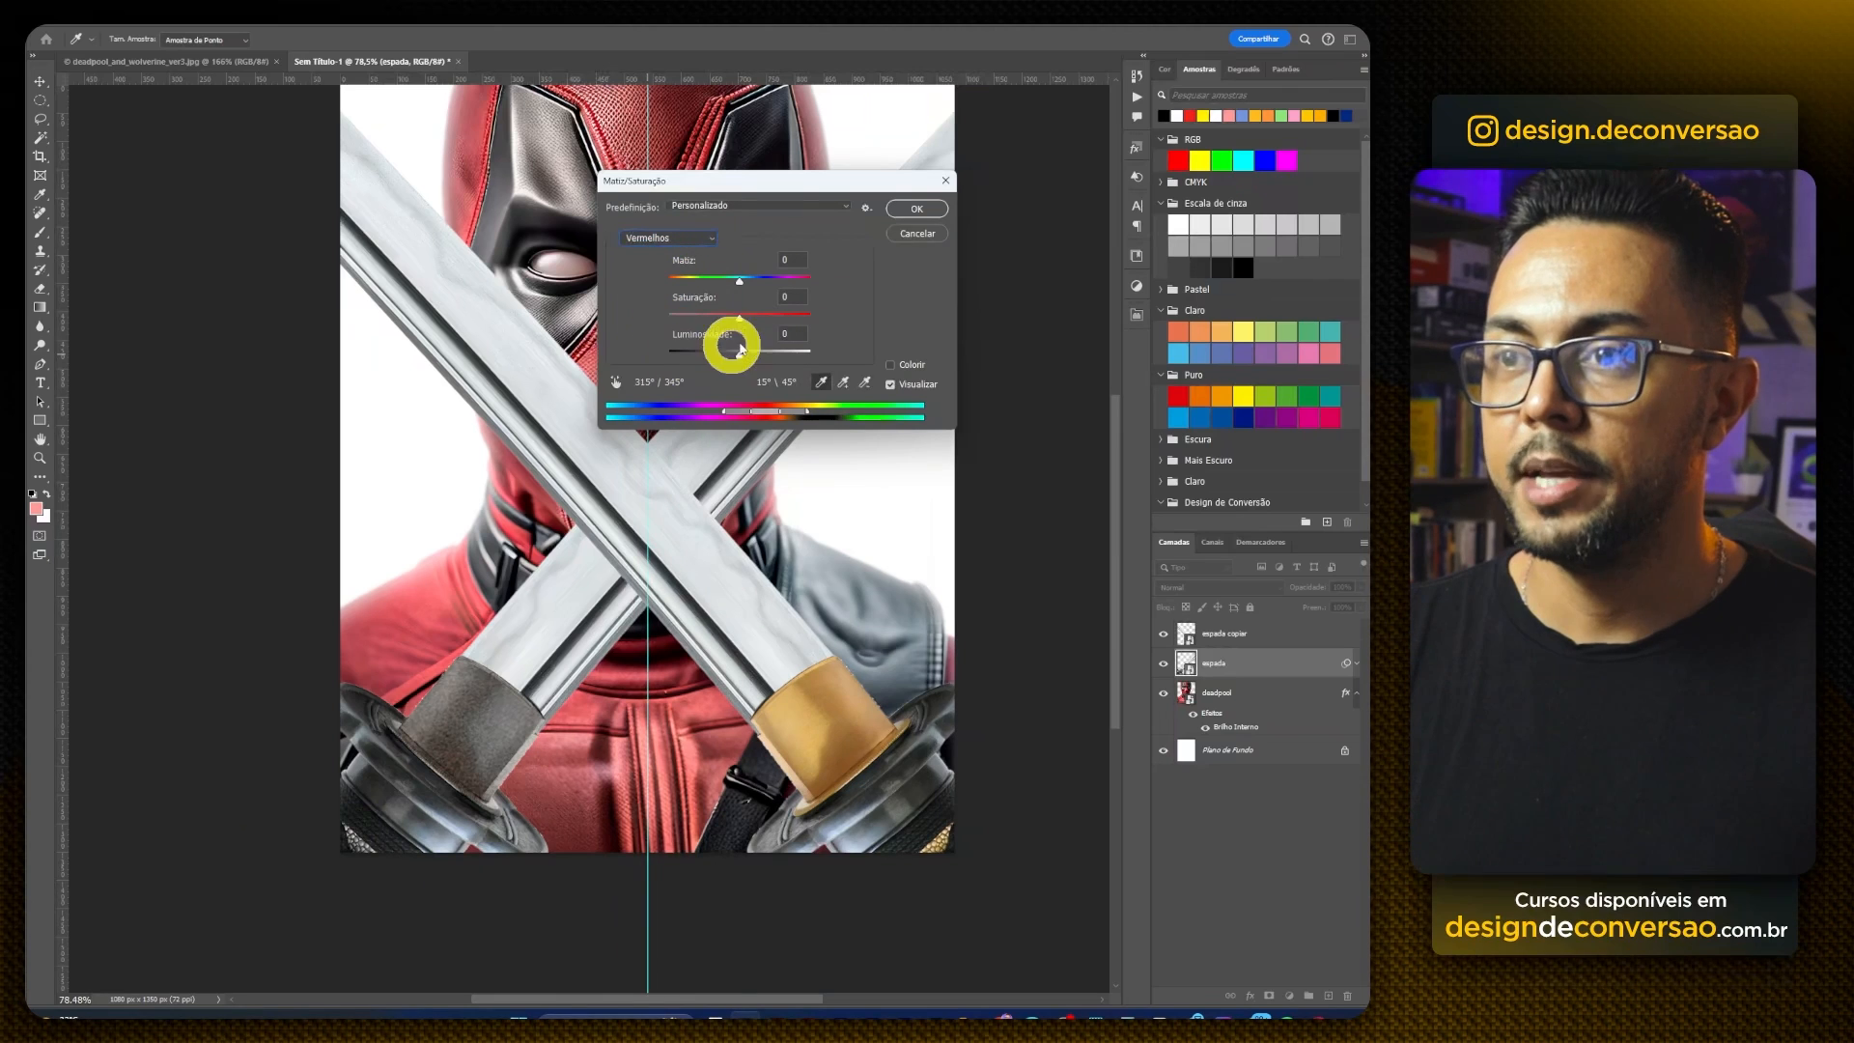
drag(748, 374, 618, 358)
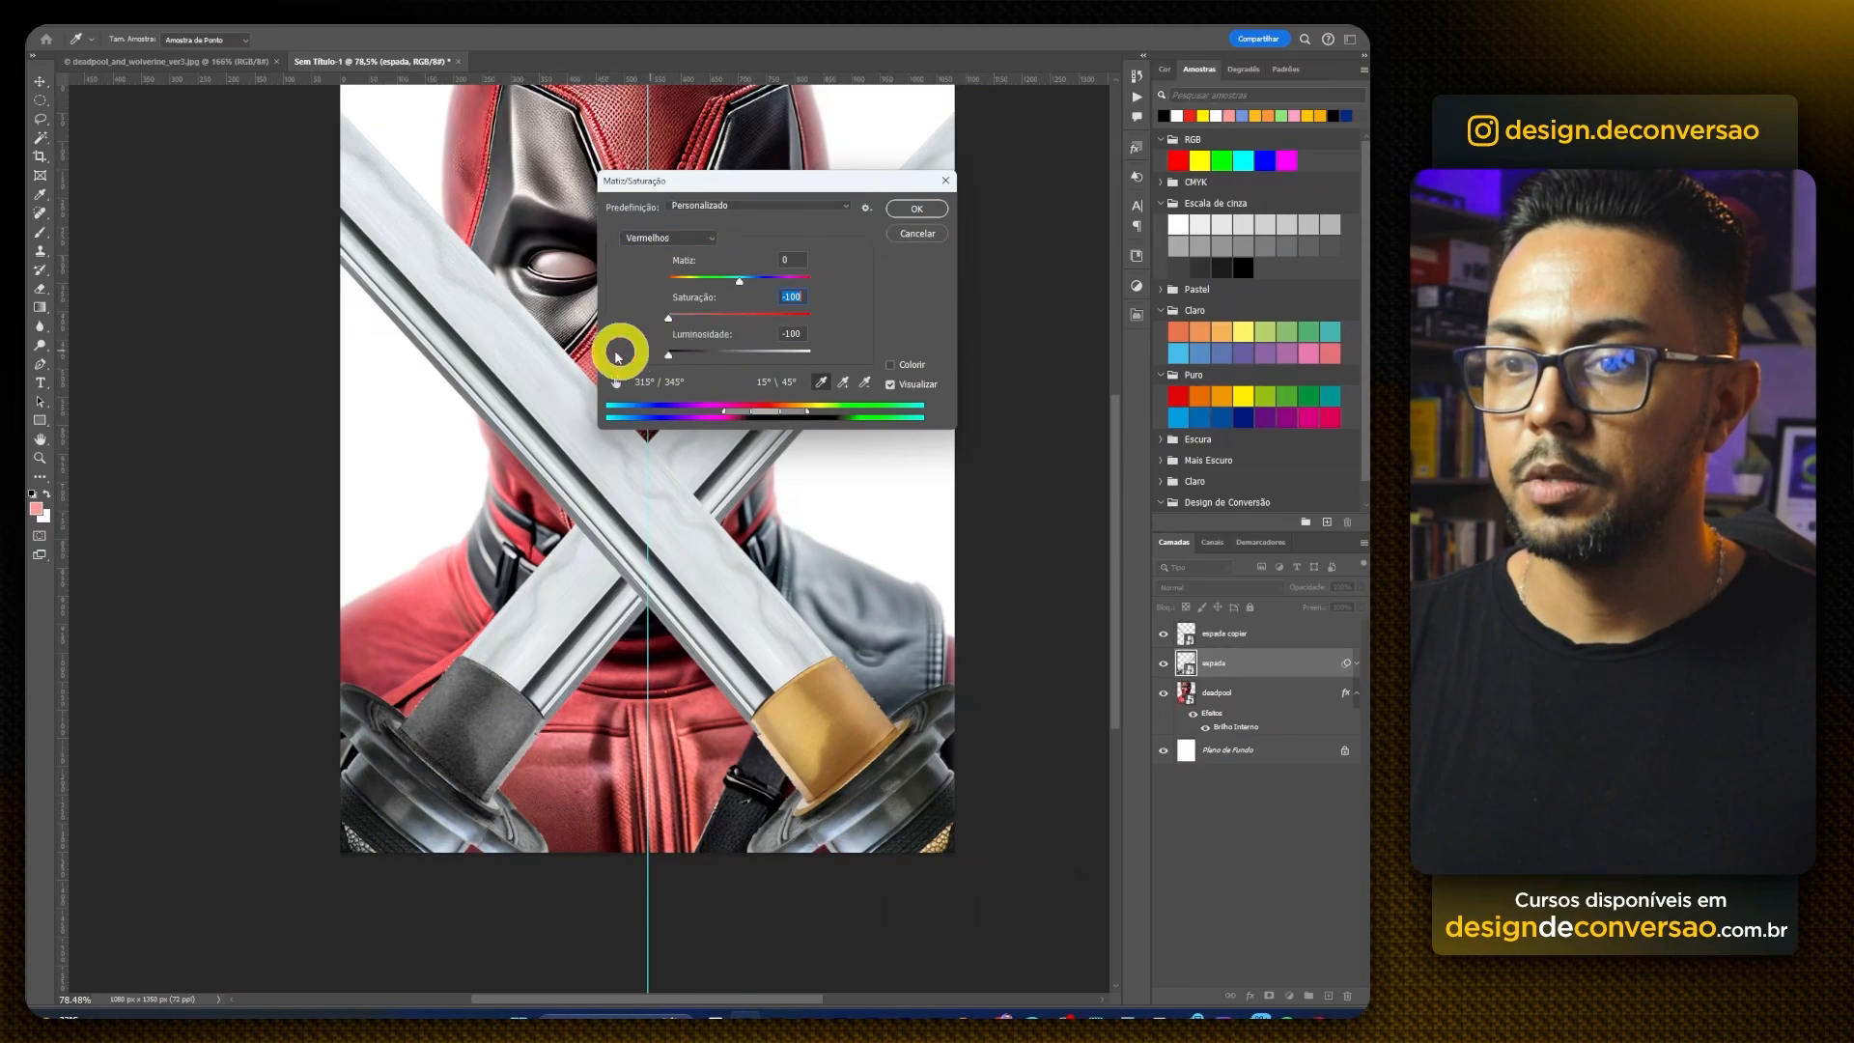
click(911, 221)
drag(1242, 712, 1254, 640)
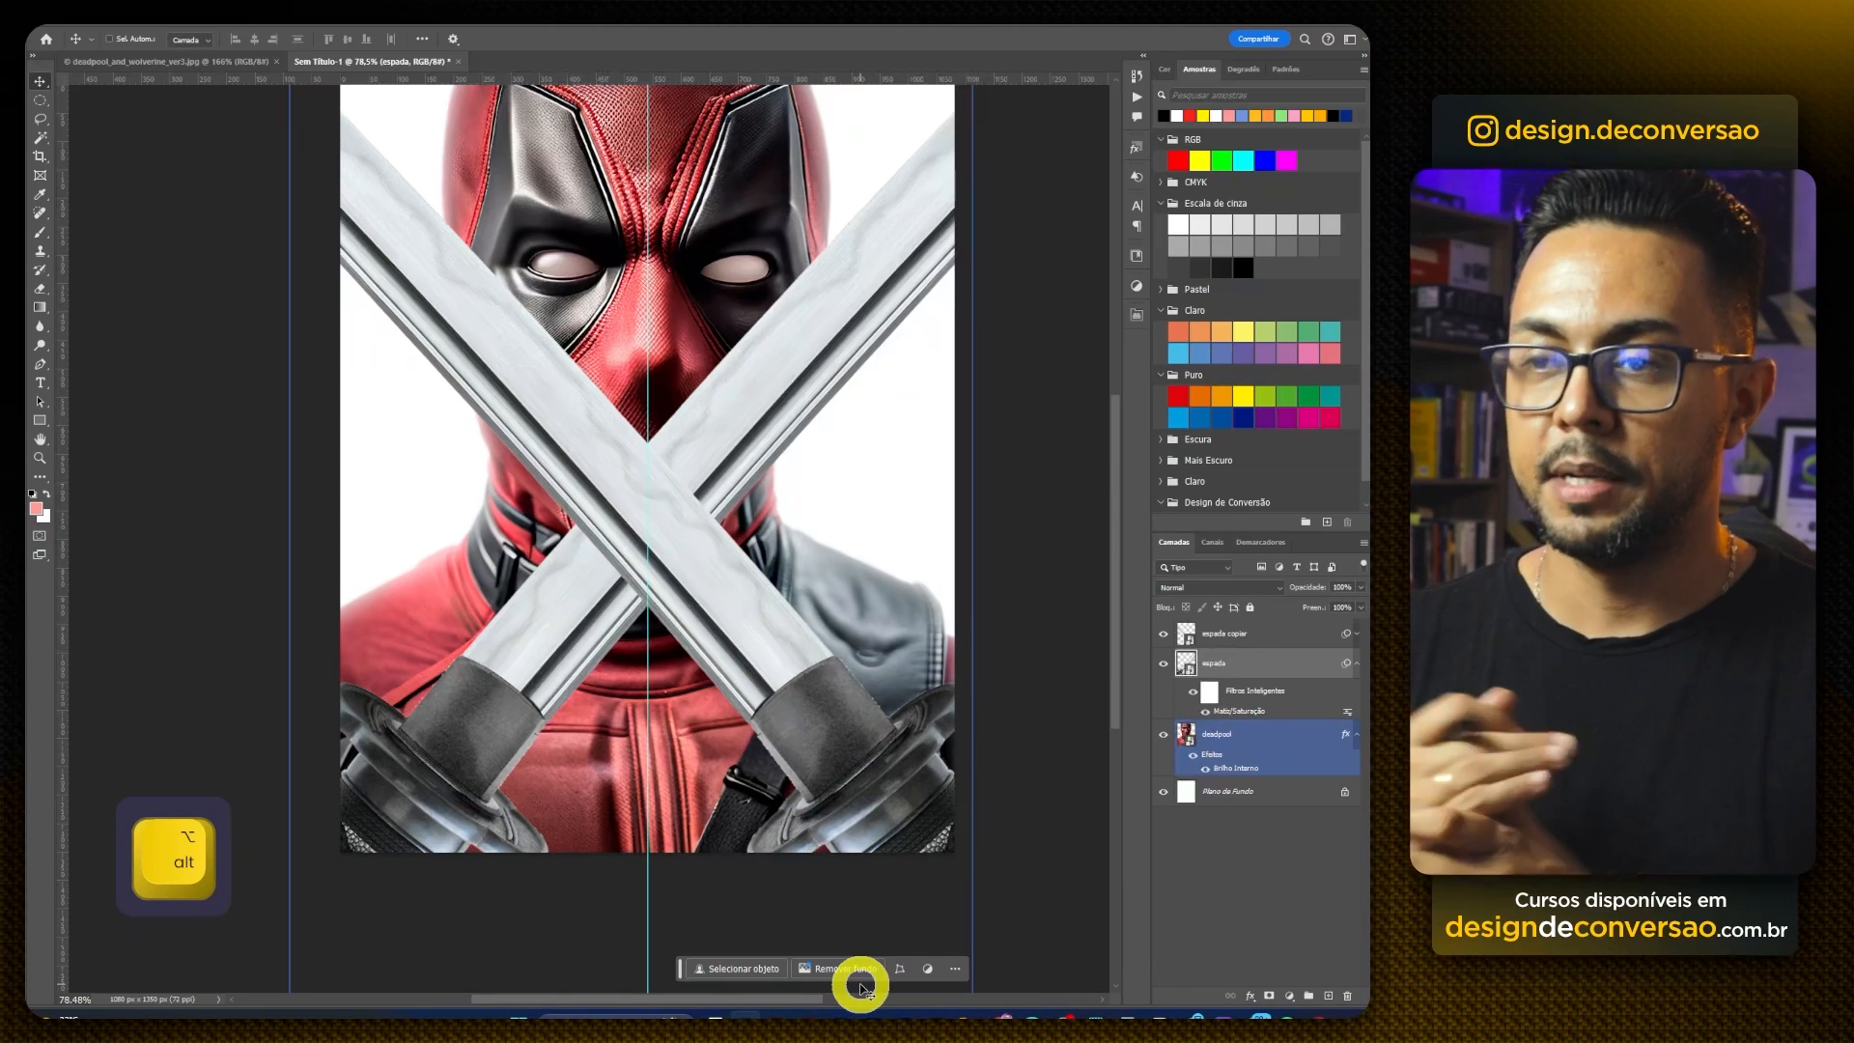
Step: Load the outlines of the espada copiar and espada layers as one combined selection
key(ctrl+d)
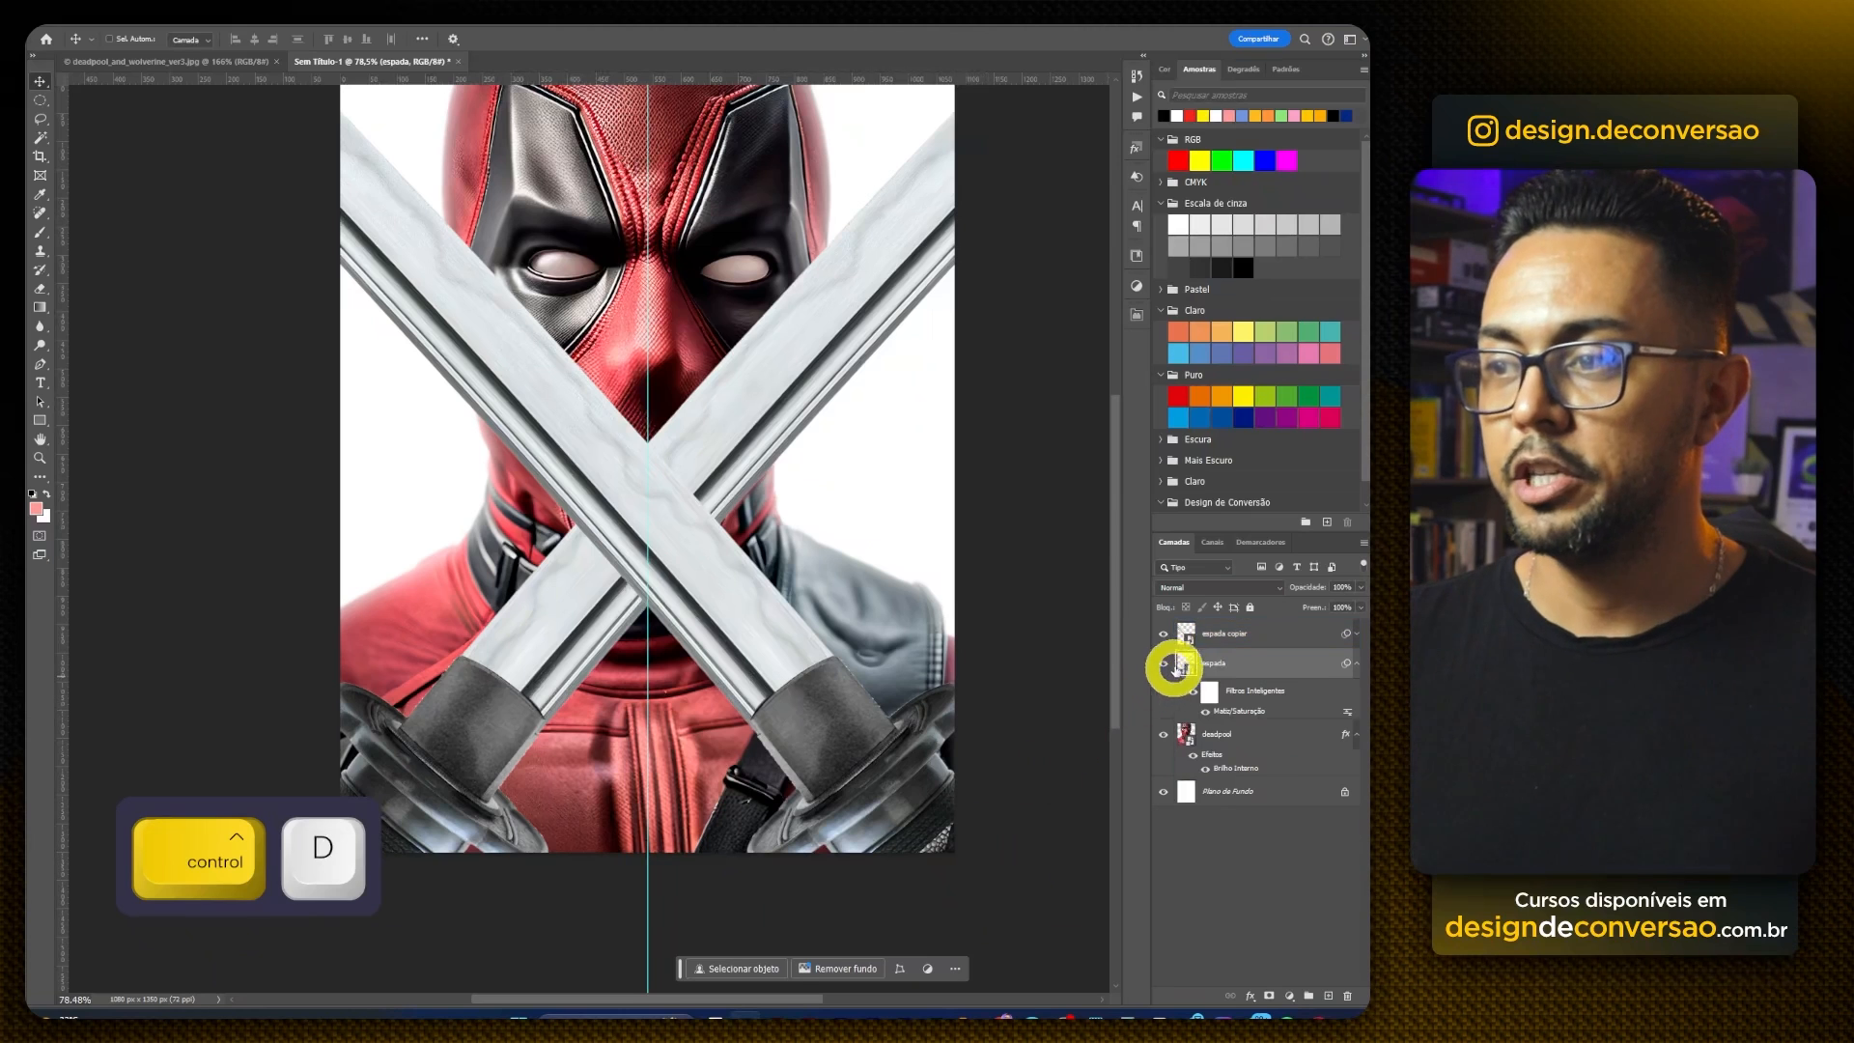
ctrl+click(1183, 633)
ctrl+shift+click(1171, 659)
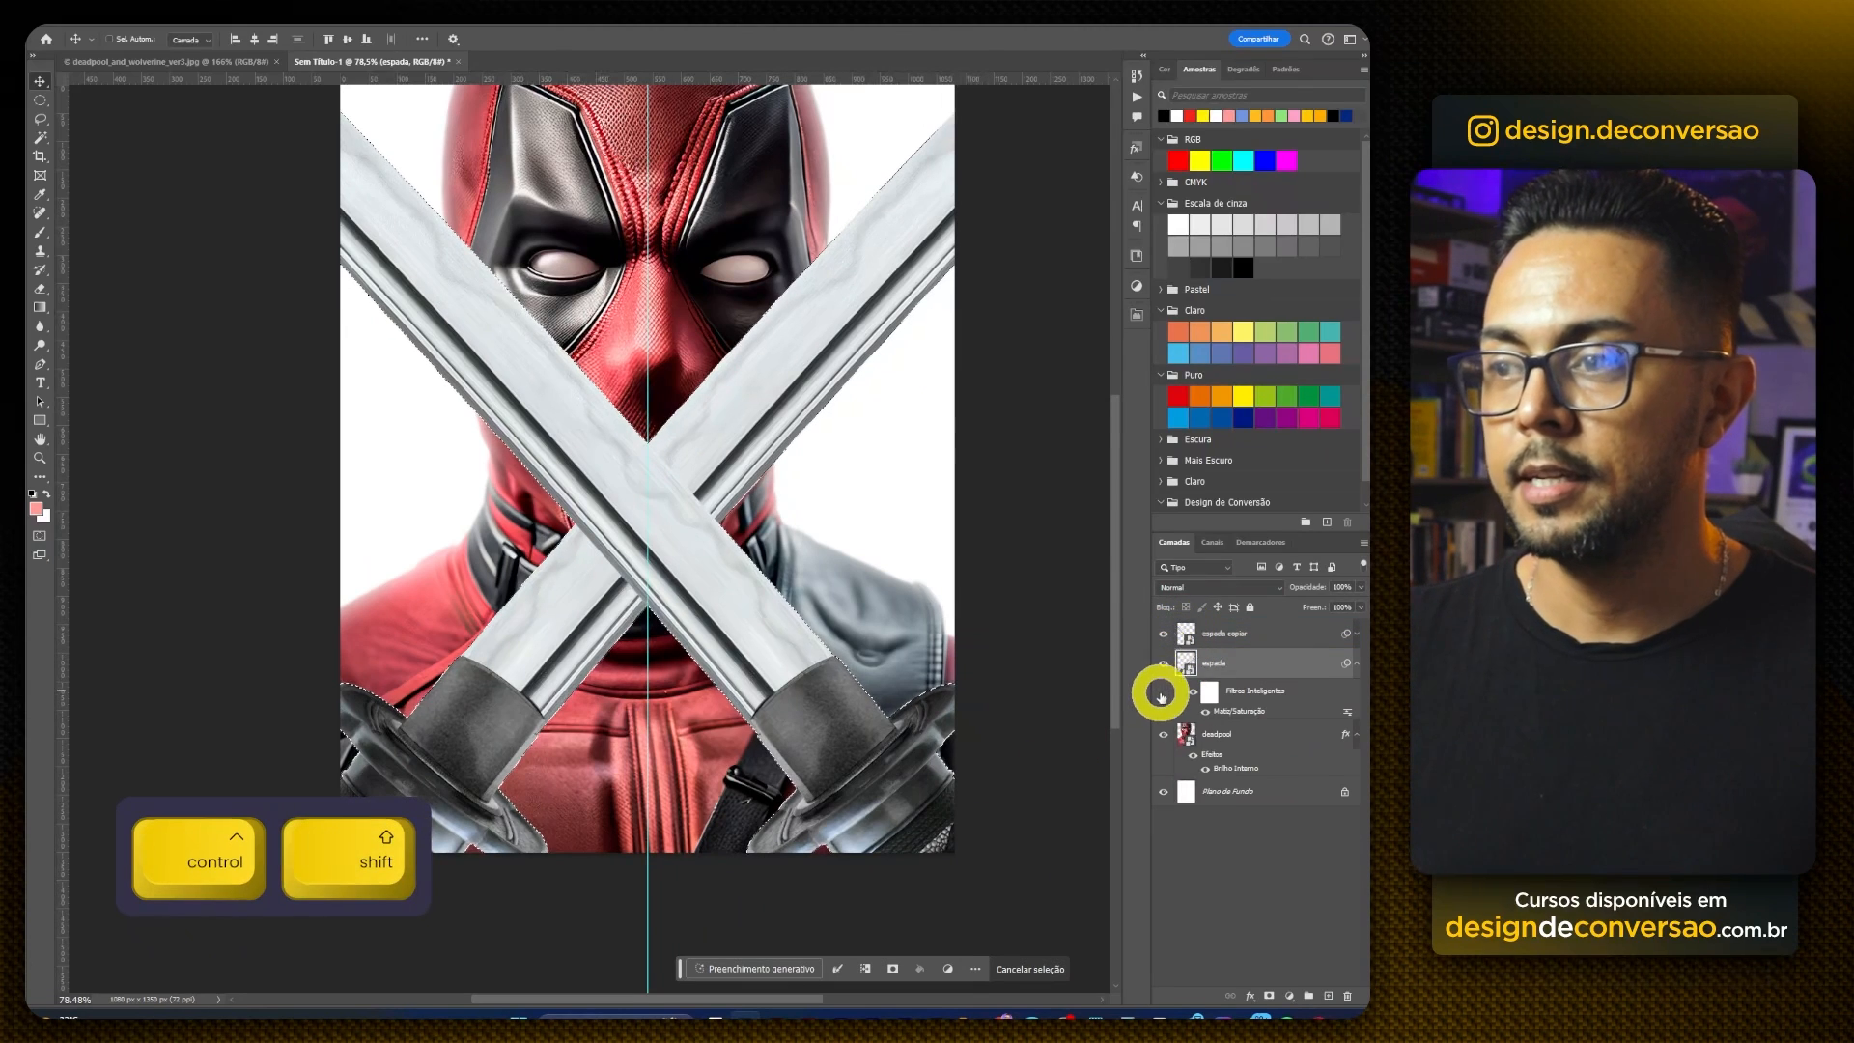
Step: Add a Levels adjustment above the deadpool layer using the swords selection, set output white to about 86, and shift its mask down as a shadow
click(1242, 735)
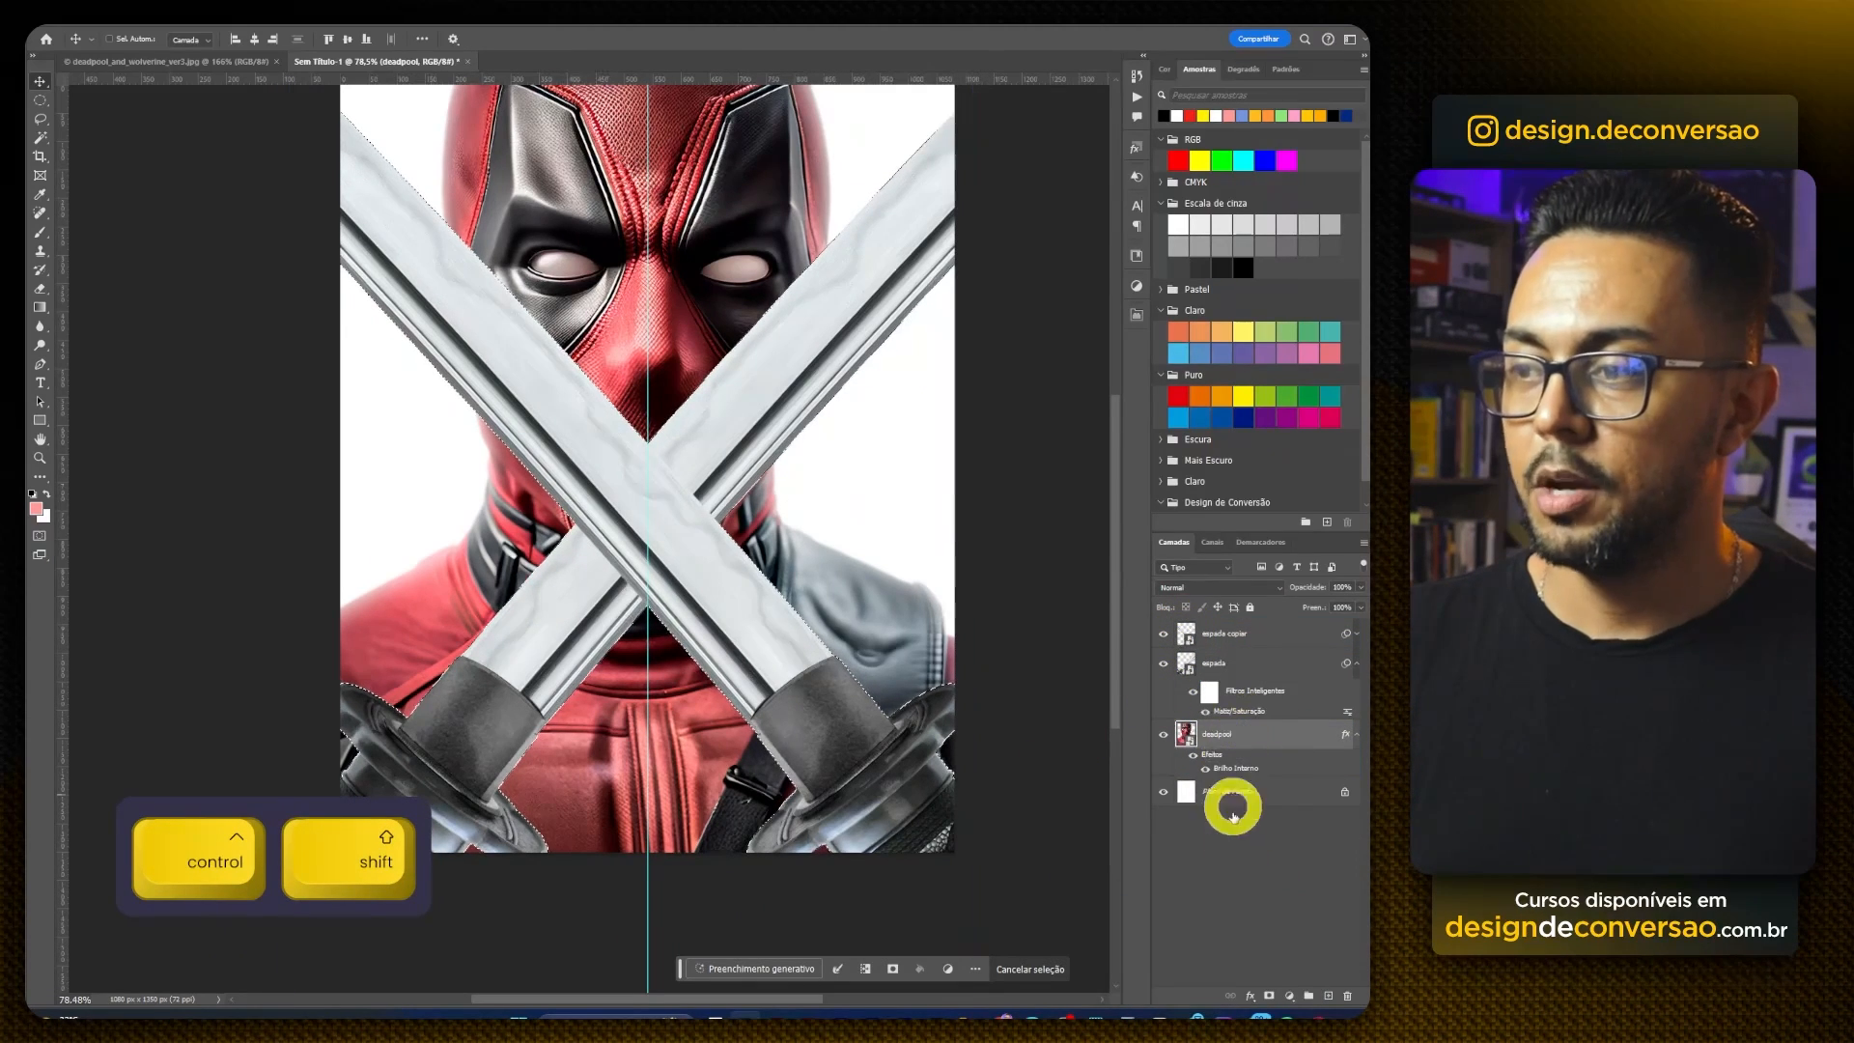
click(1291, 999)
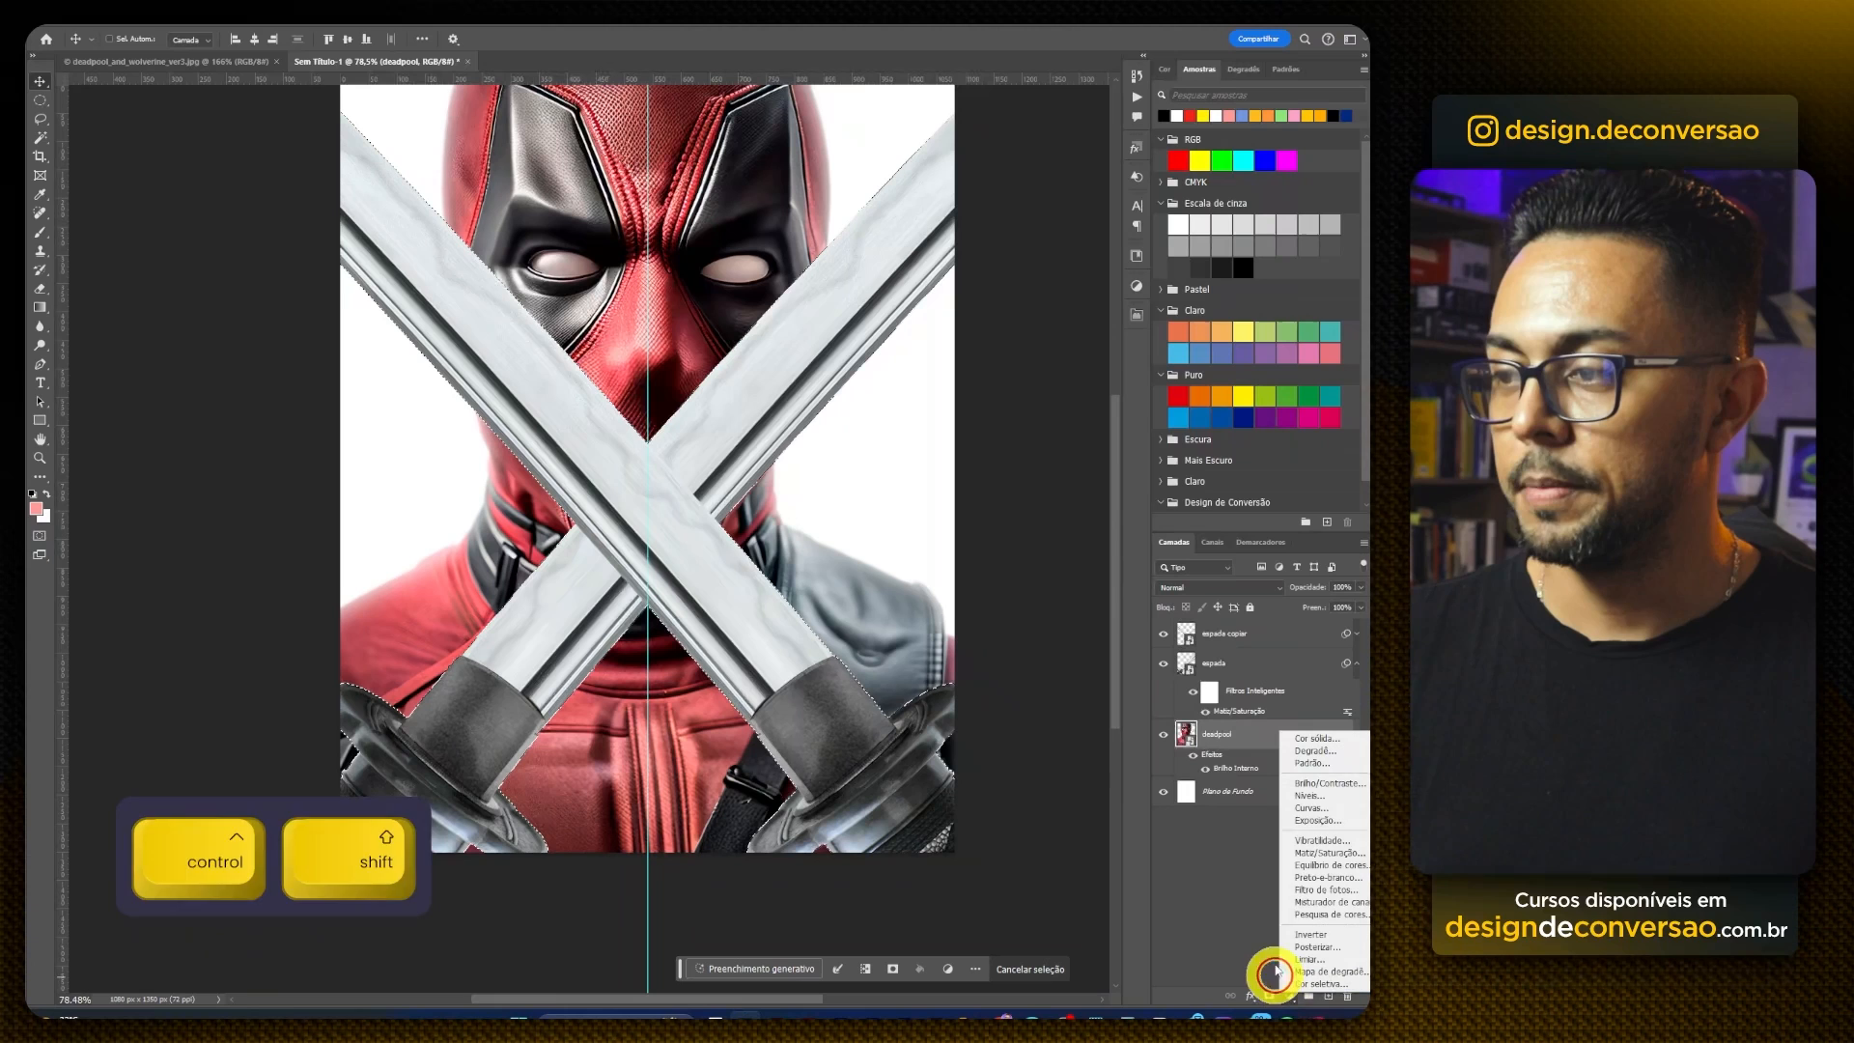
click(1294, 794)
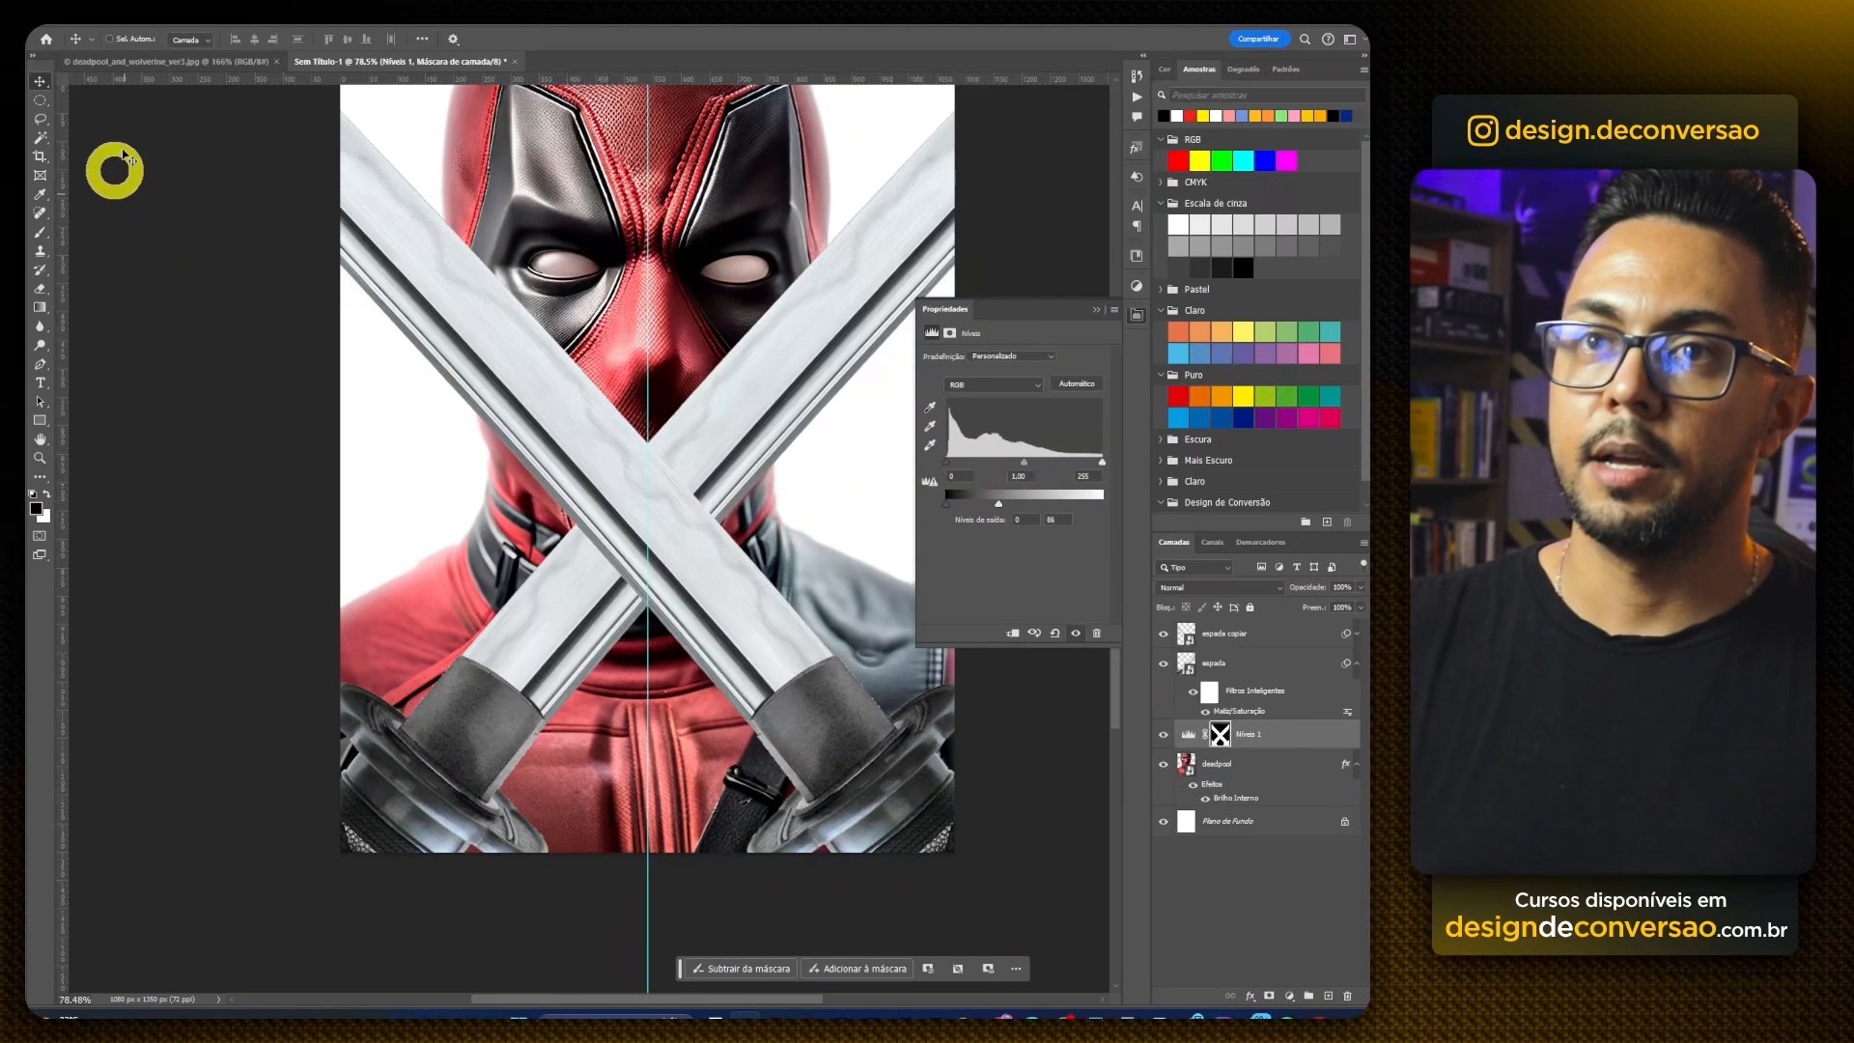
drag(702, 269, 695, 354)
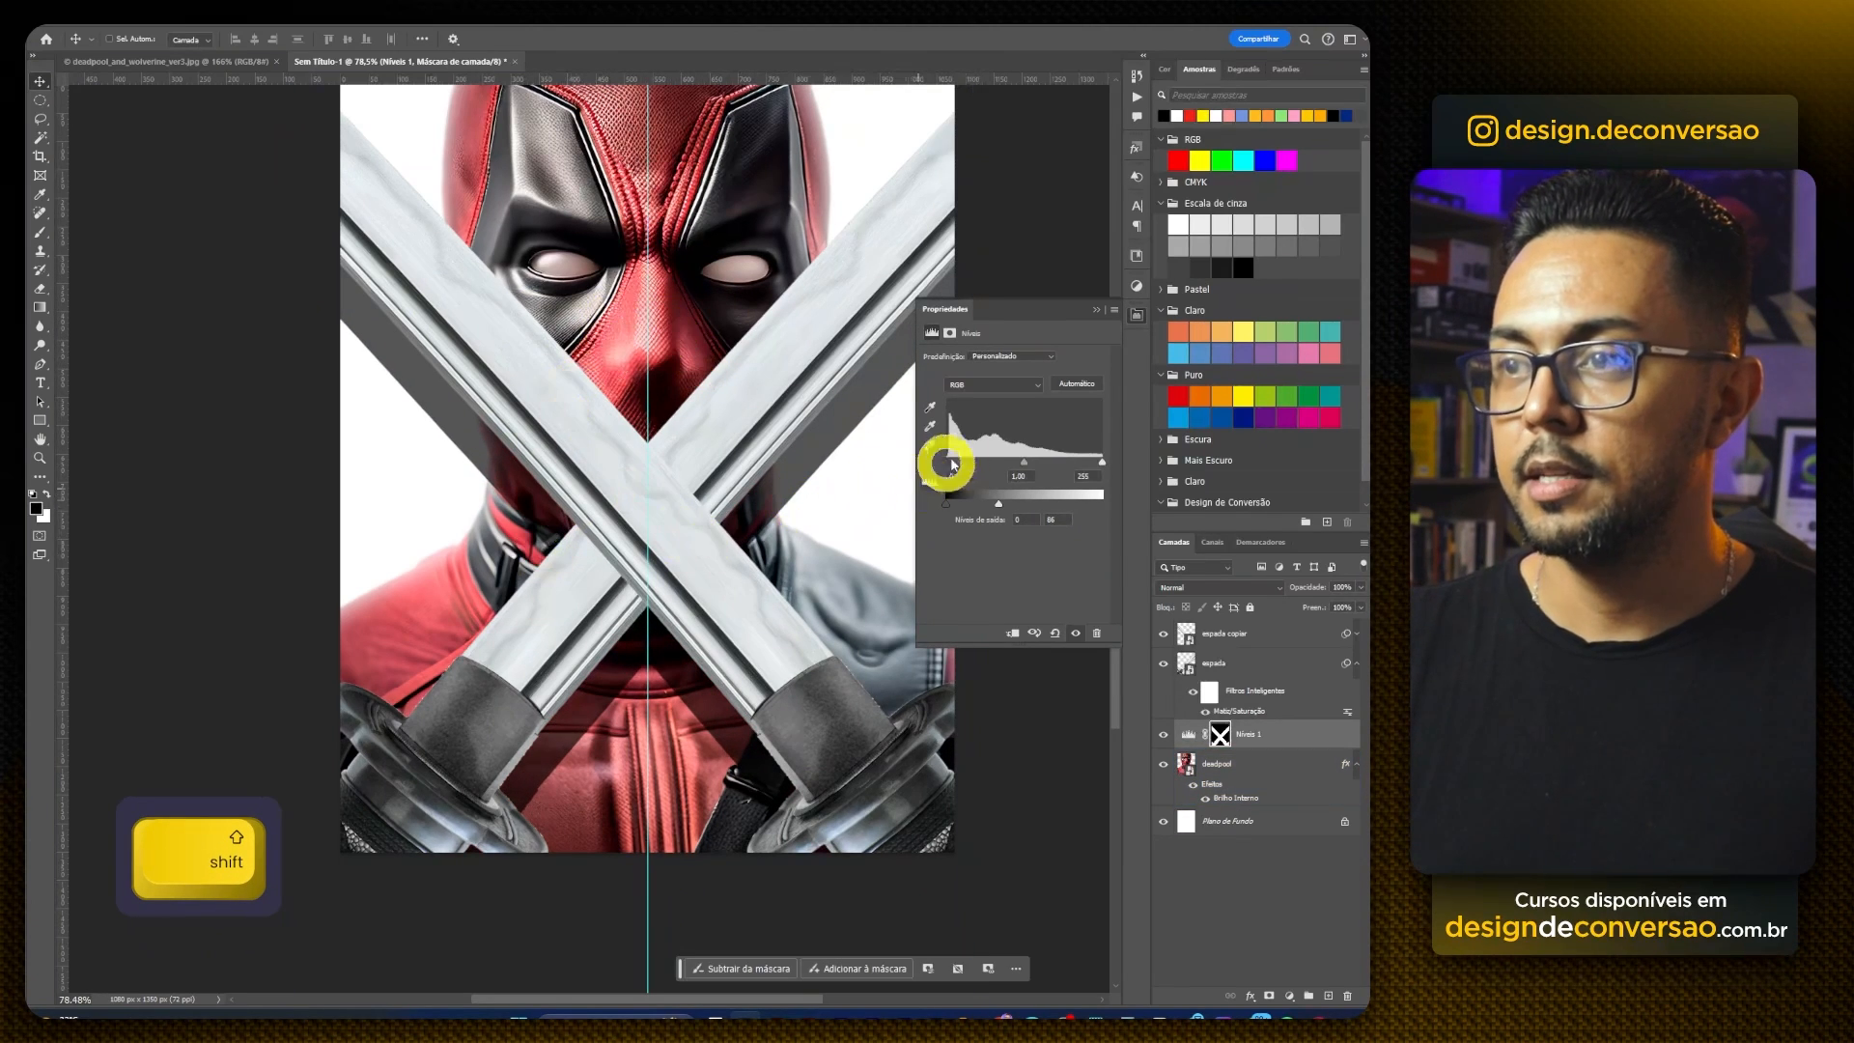
Step: Slightly feather the sword-shadow mask and clip the Levels adjustment to the deadpool layer
click(951, 336)
drag(933, 455, 959, 456)
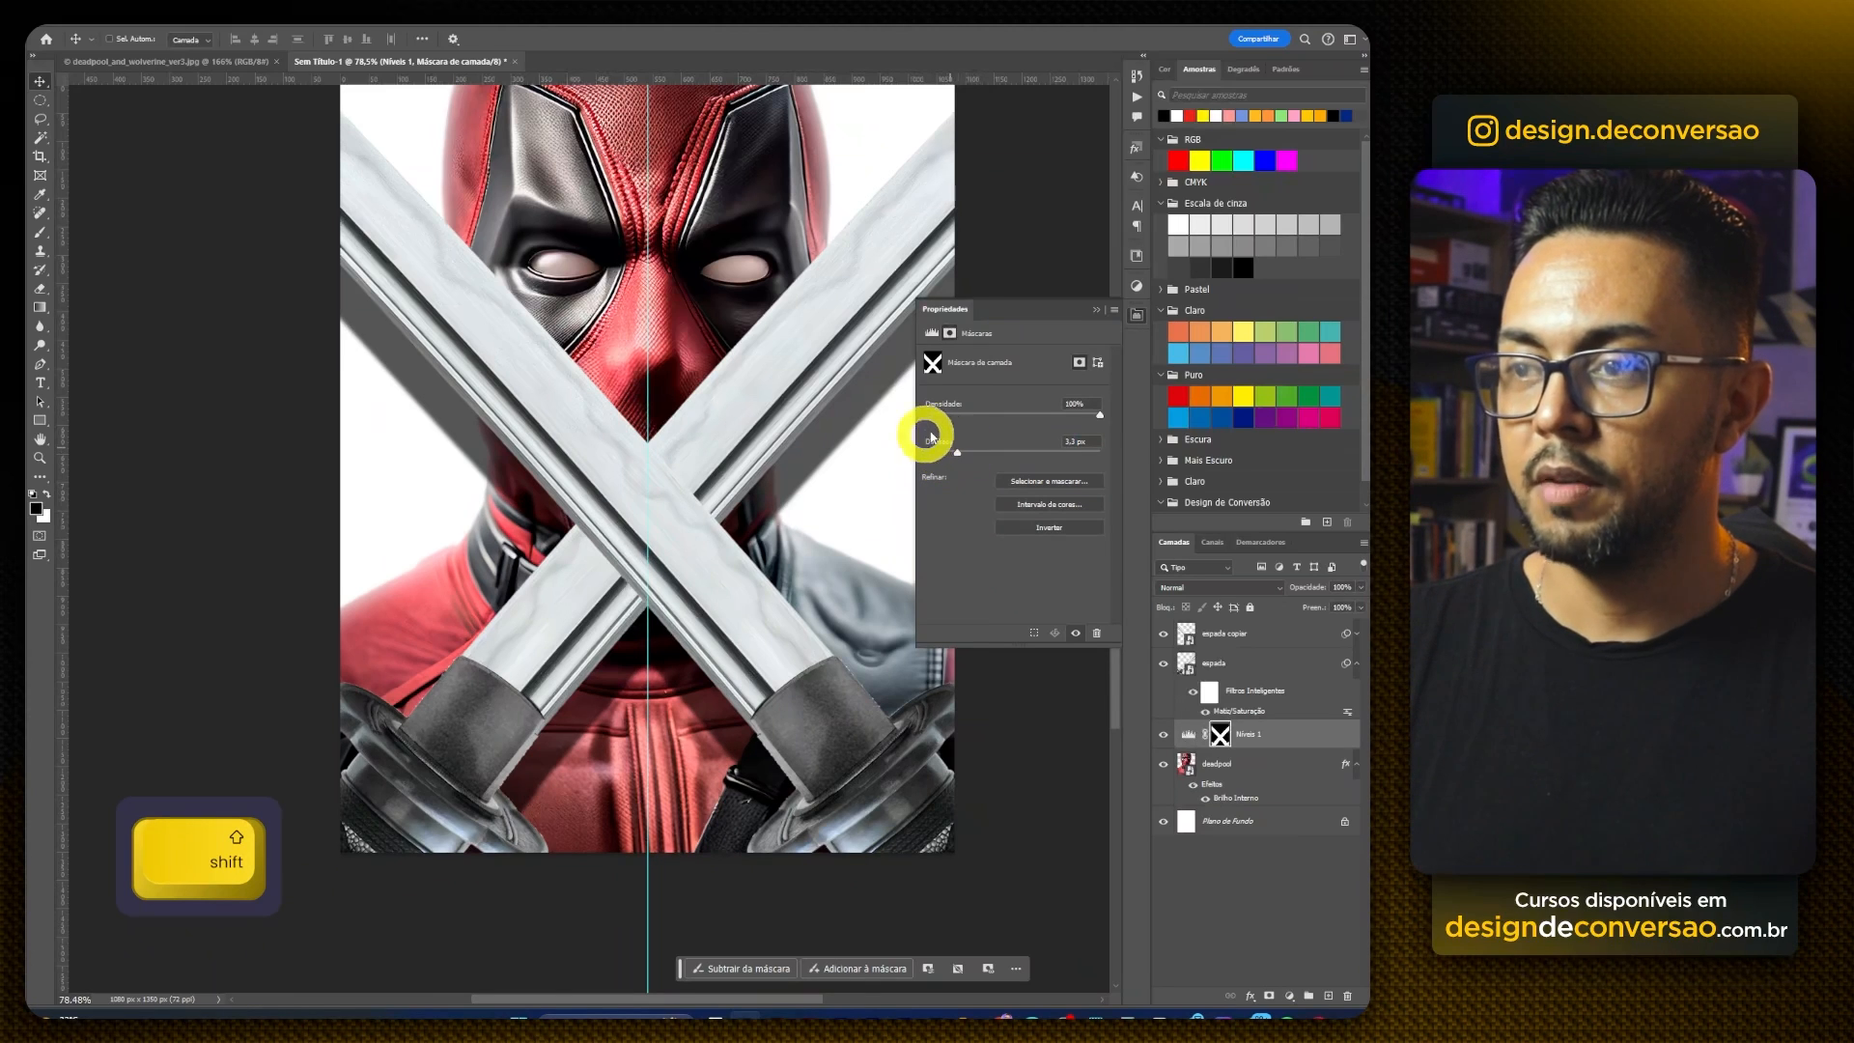
click(1094, 309)
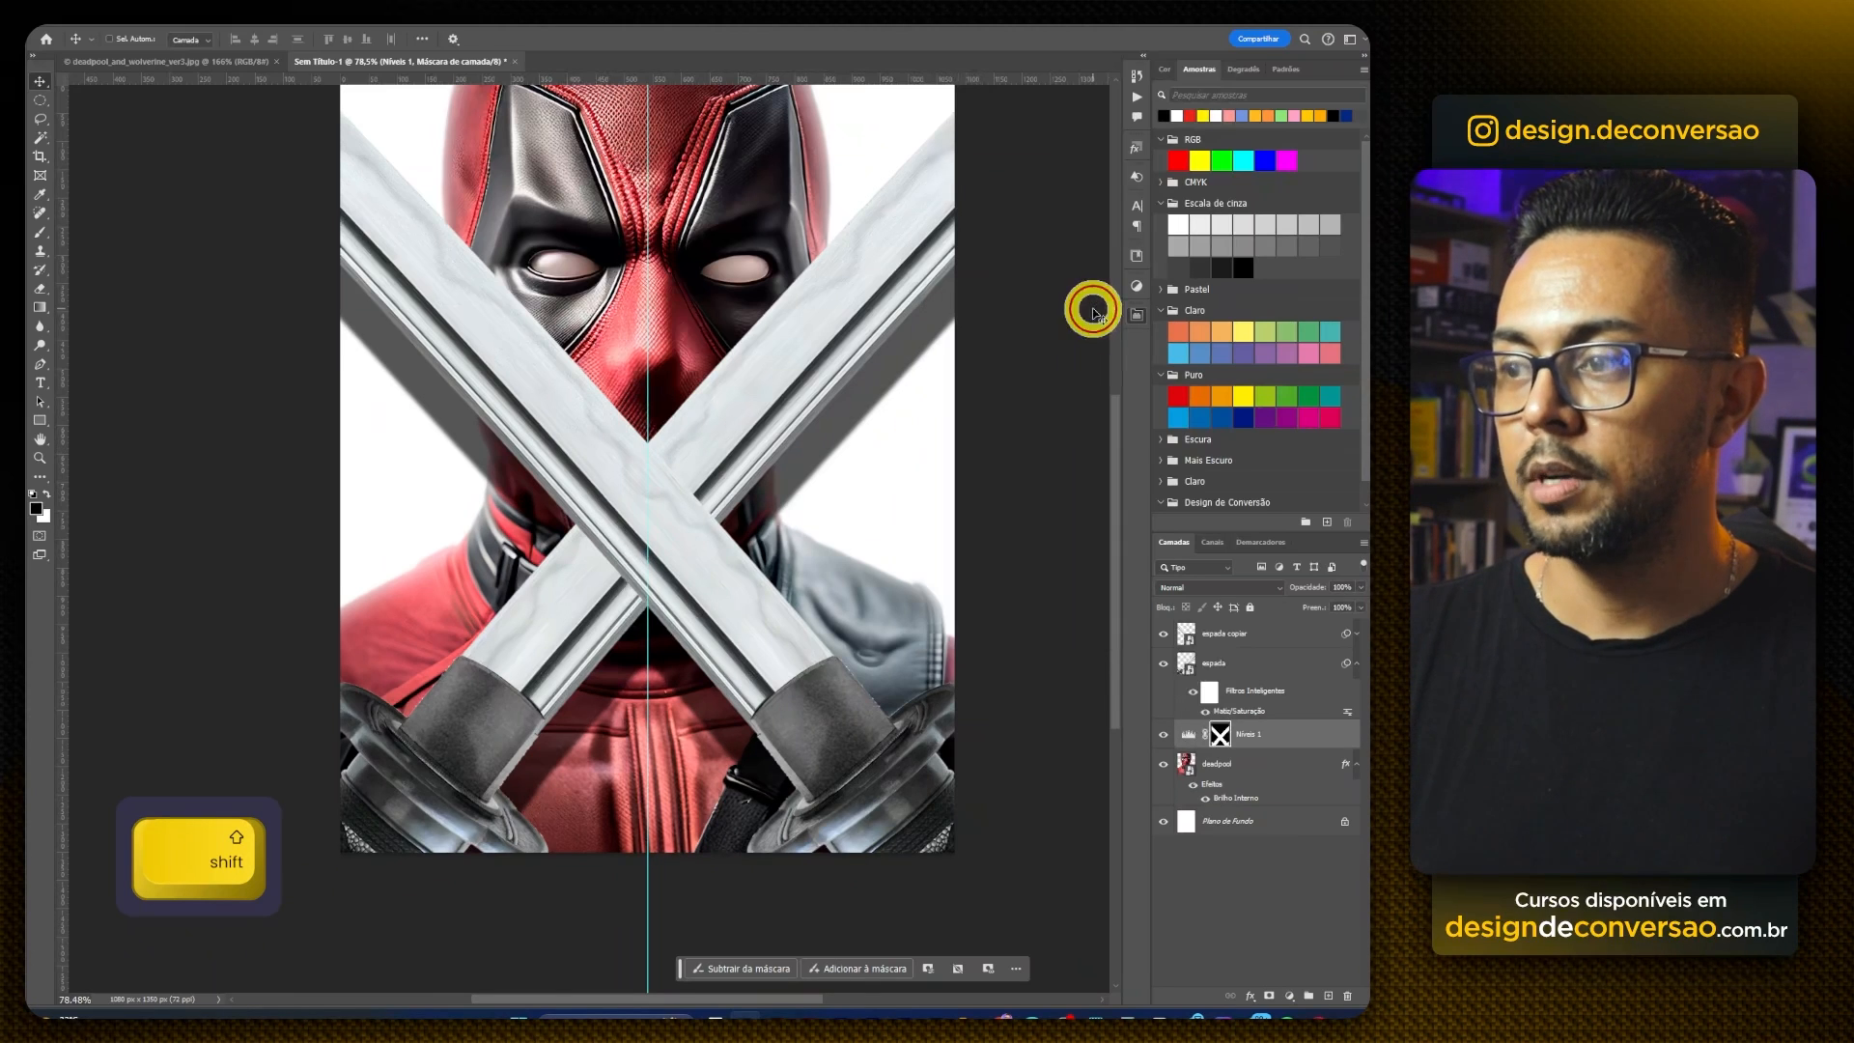
alt+click(1266, 762)
ctrl+click(836, 827)
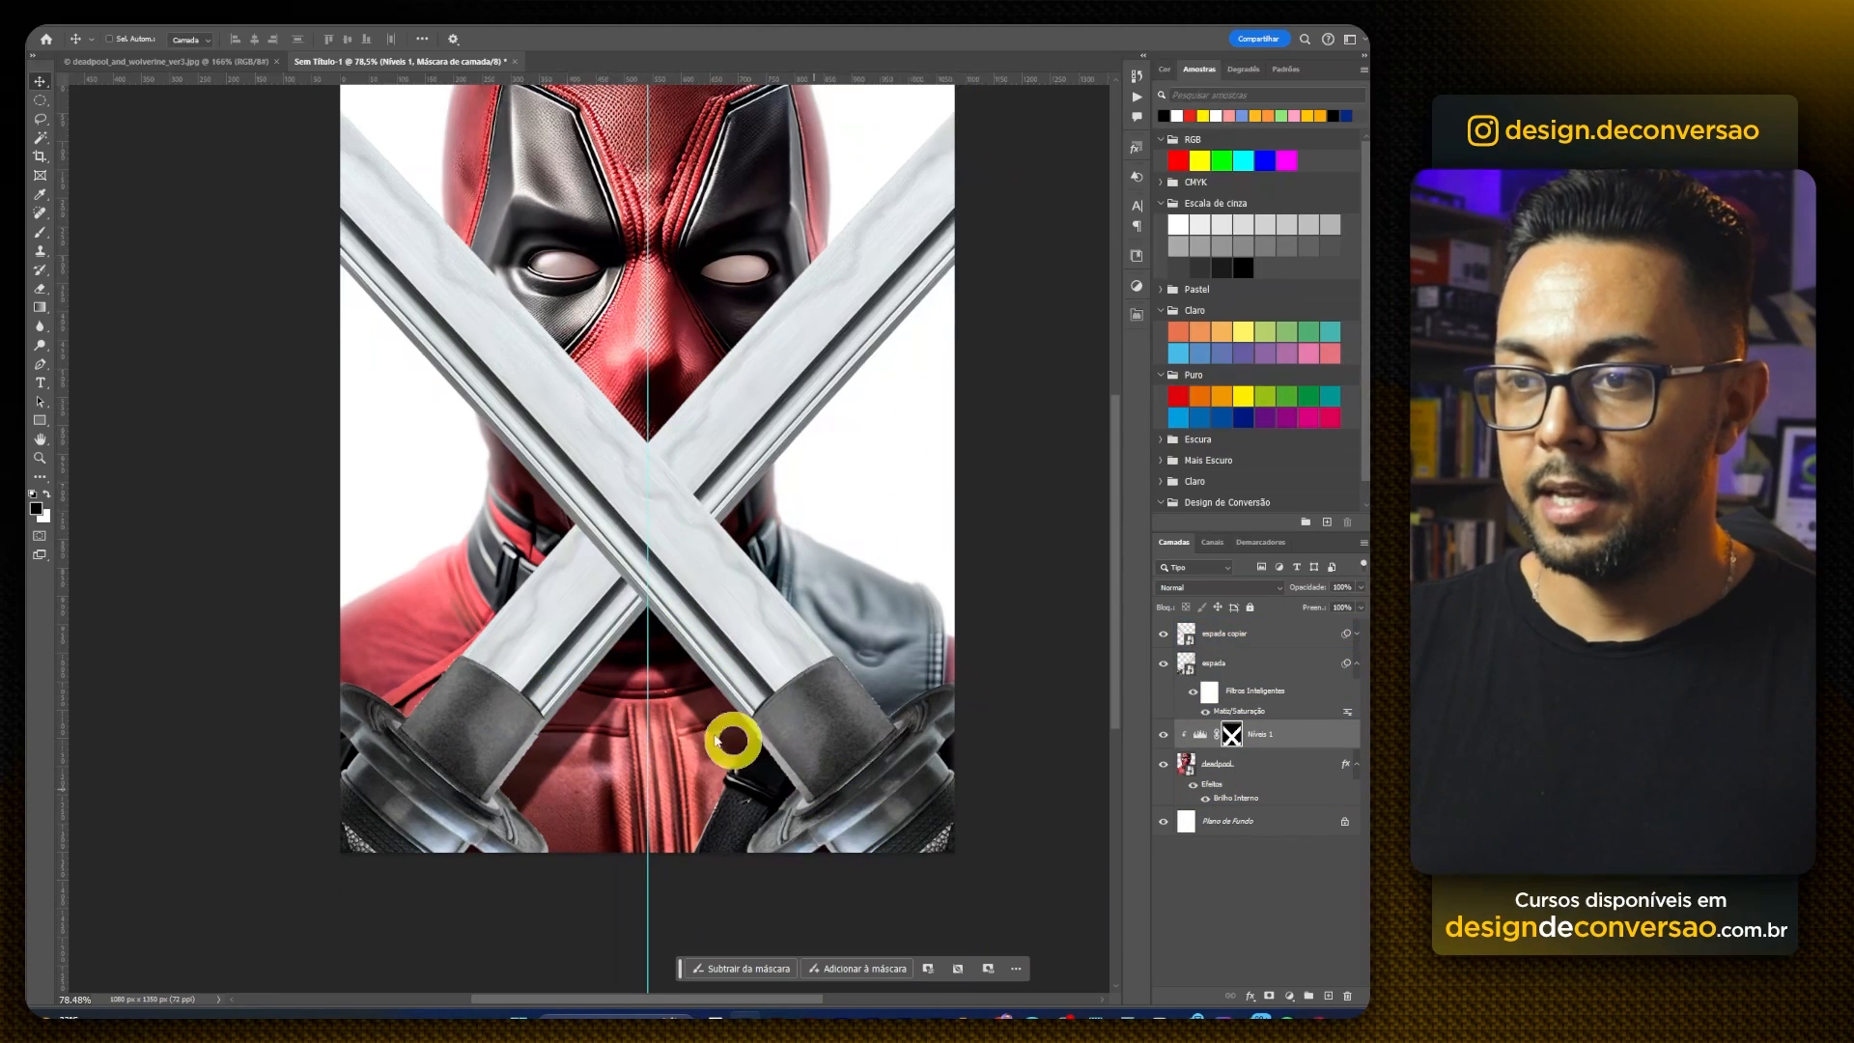
Step: Add a Levels adjustment clipped to the espada layer with output white lowered to about 66
key(z)
drag(538, 766, 647, 673)
key(space)
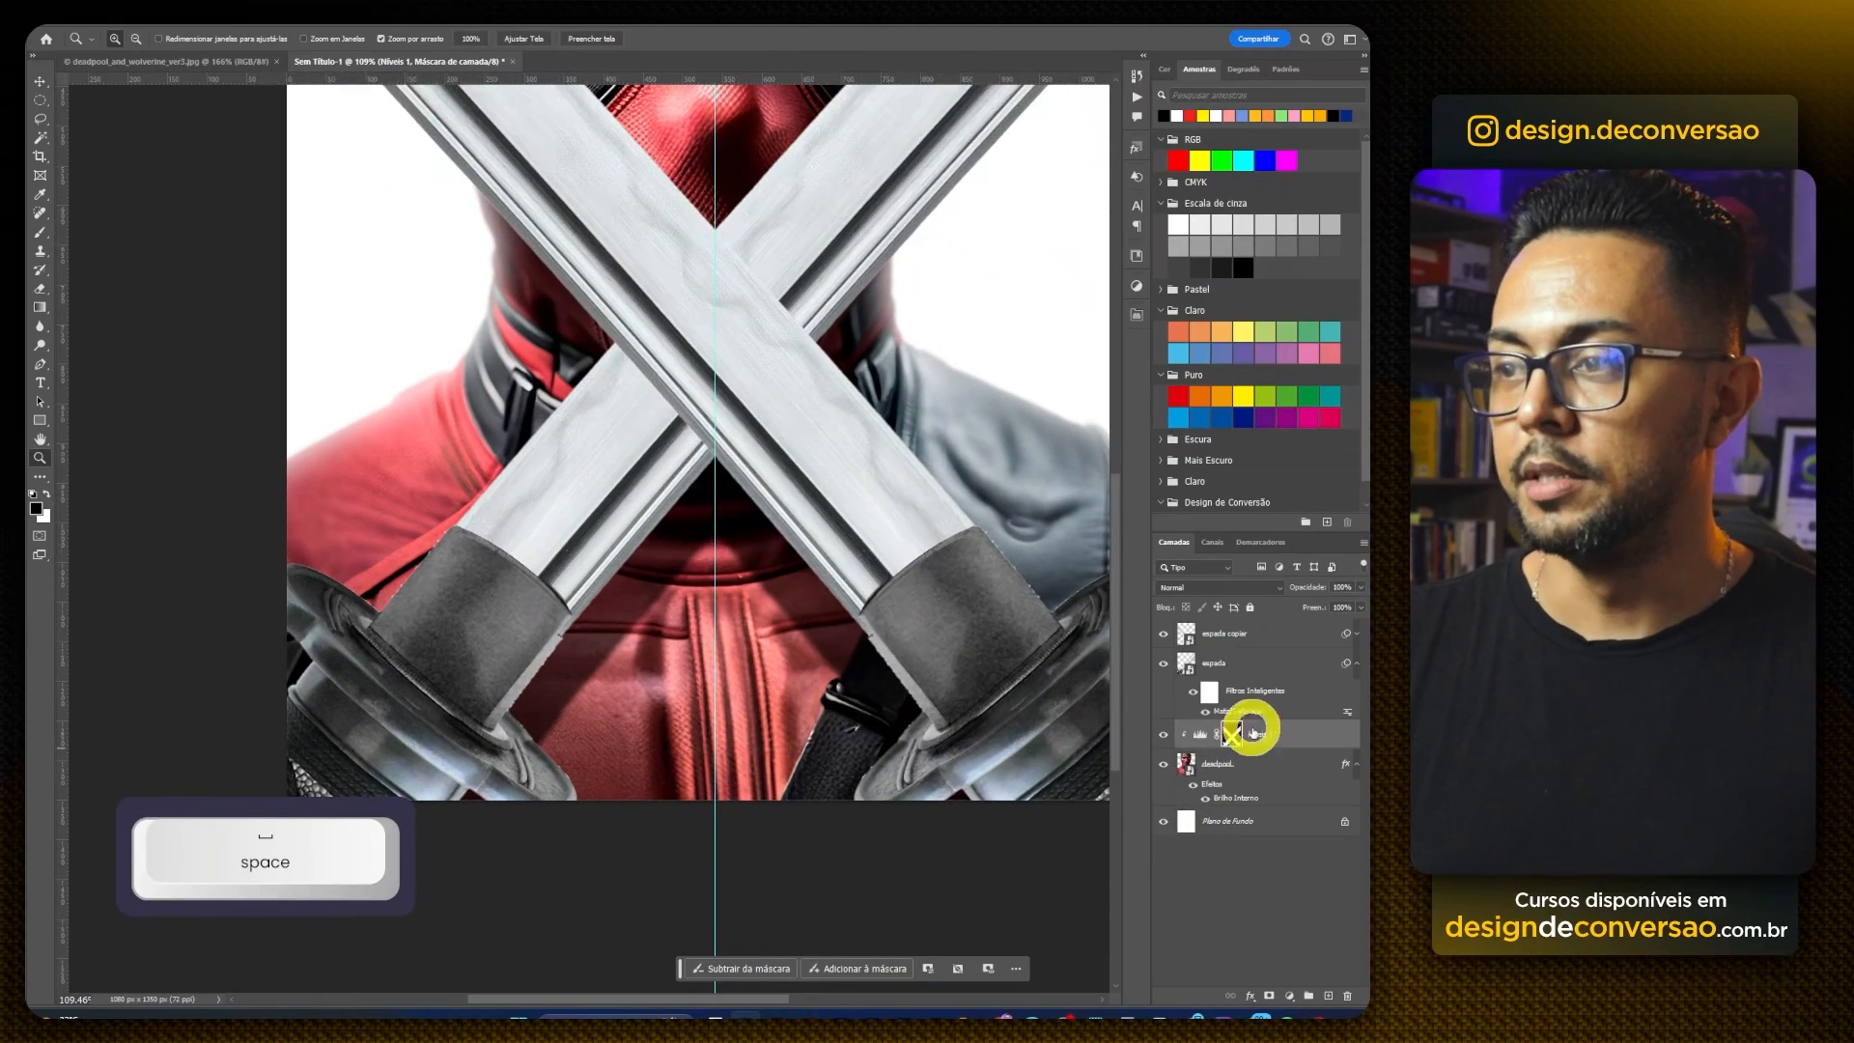
click(1242, 663)
click(1289, 992)
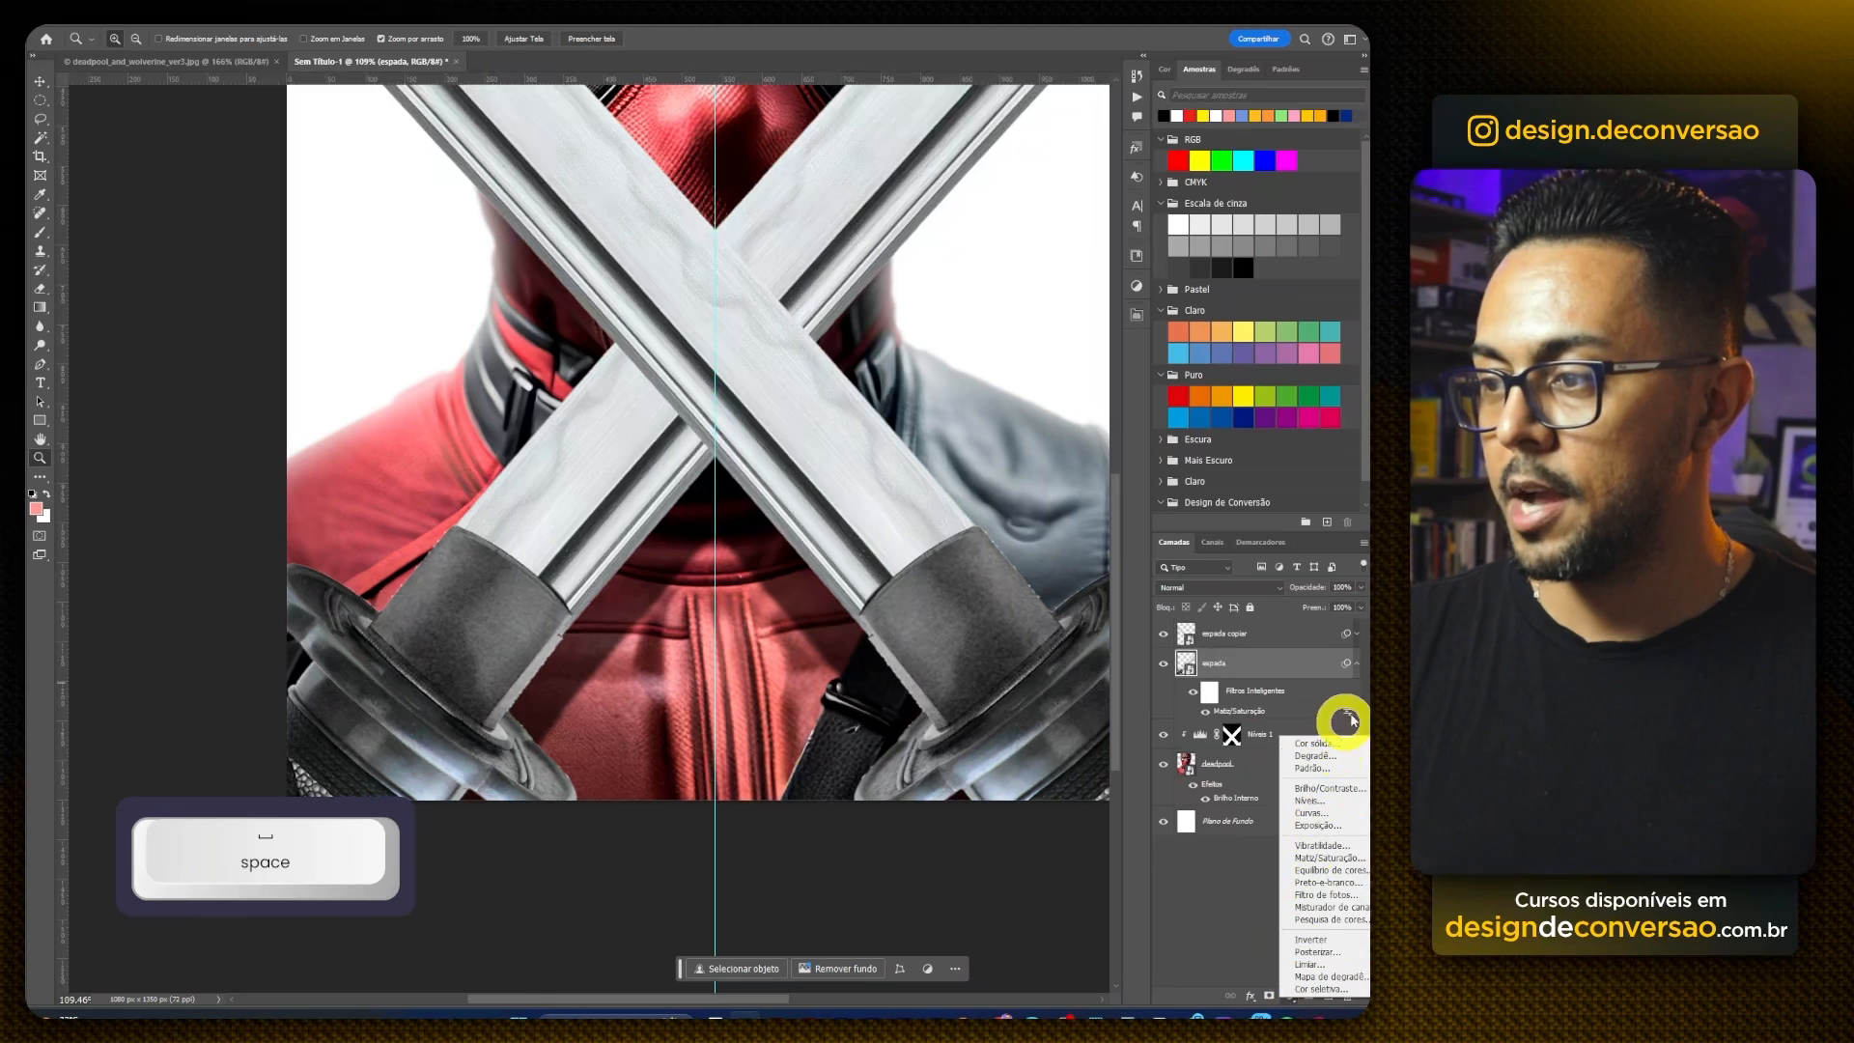
click(1336, 802)
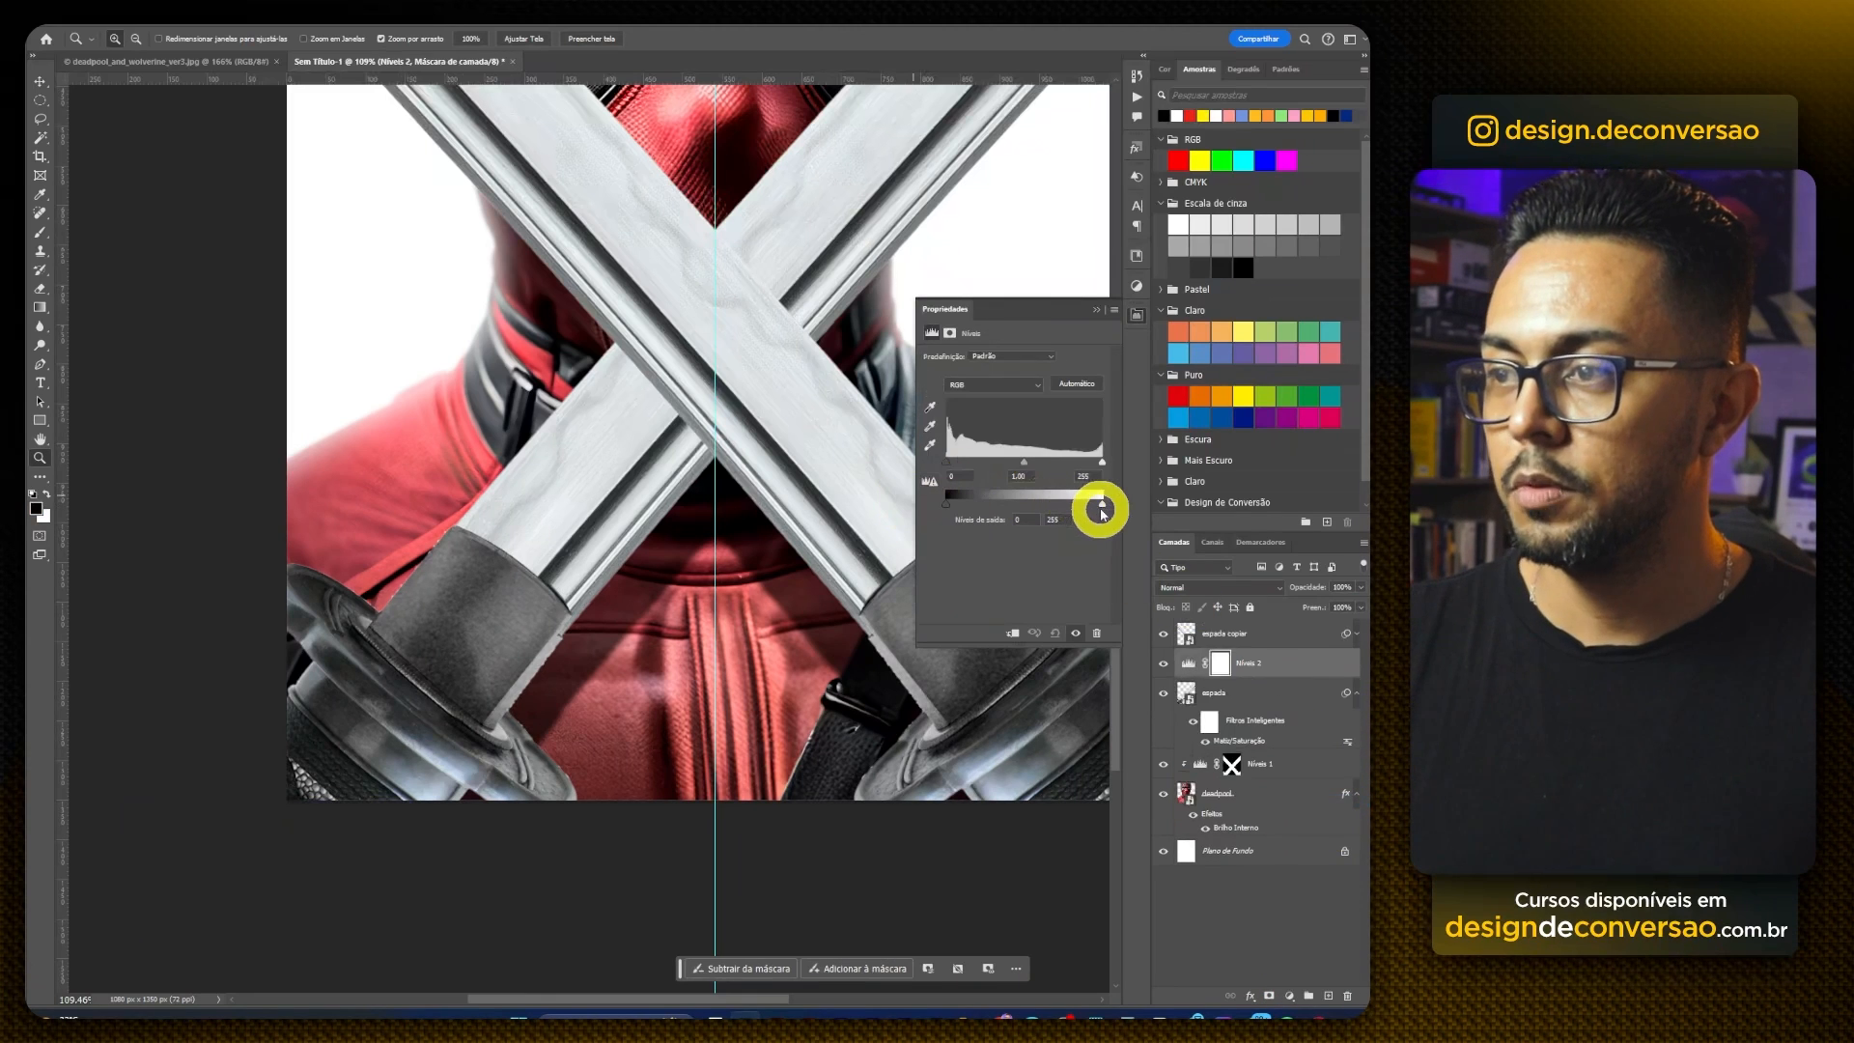
drag(1102, 506, 992, 488)
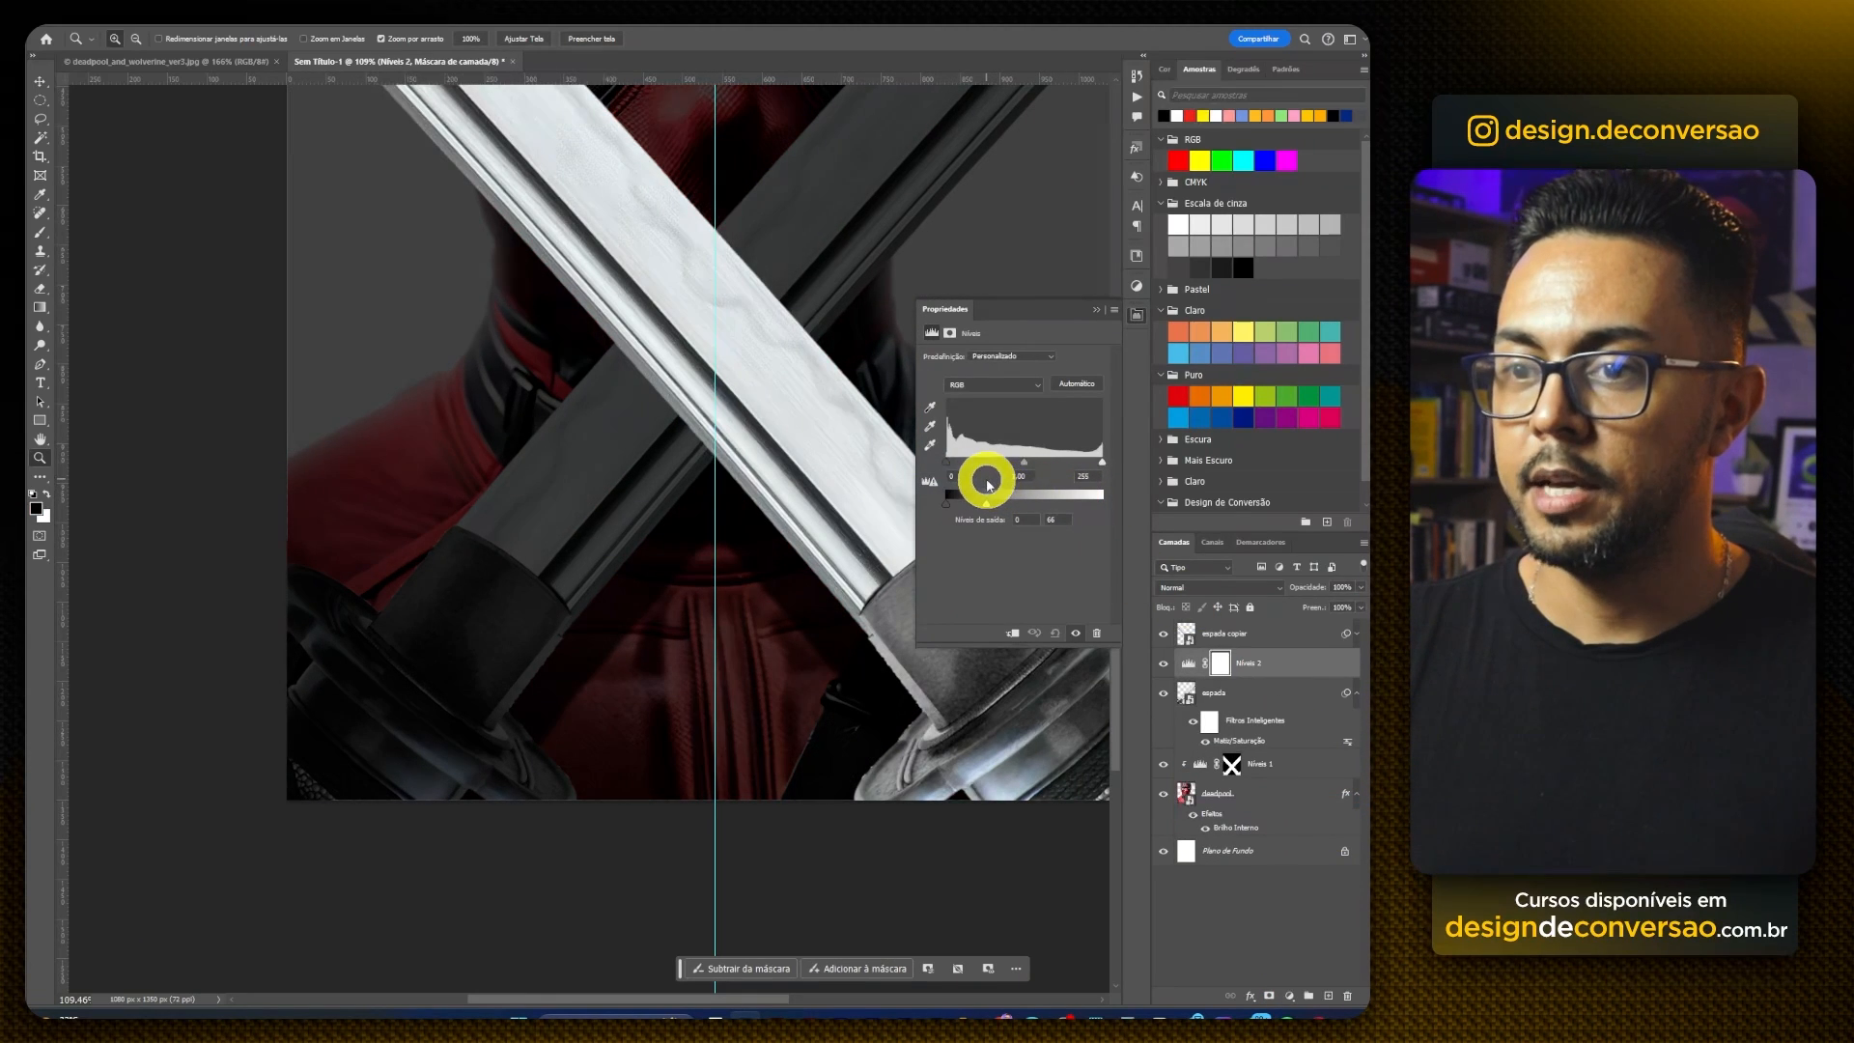
click(1014, 633)
click(1096, 310)
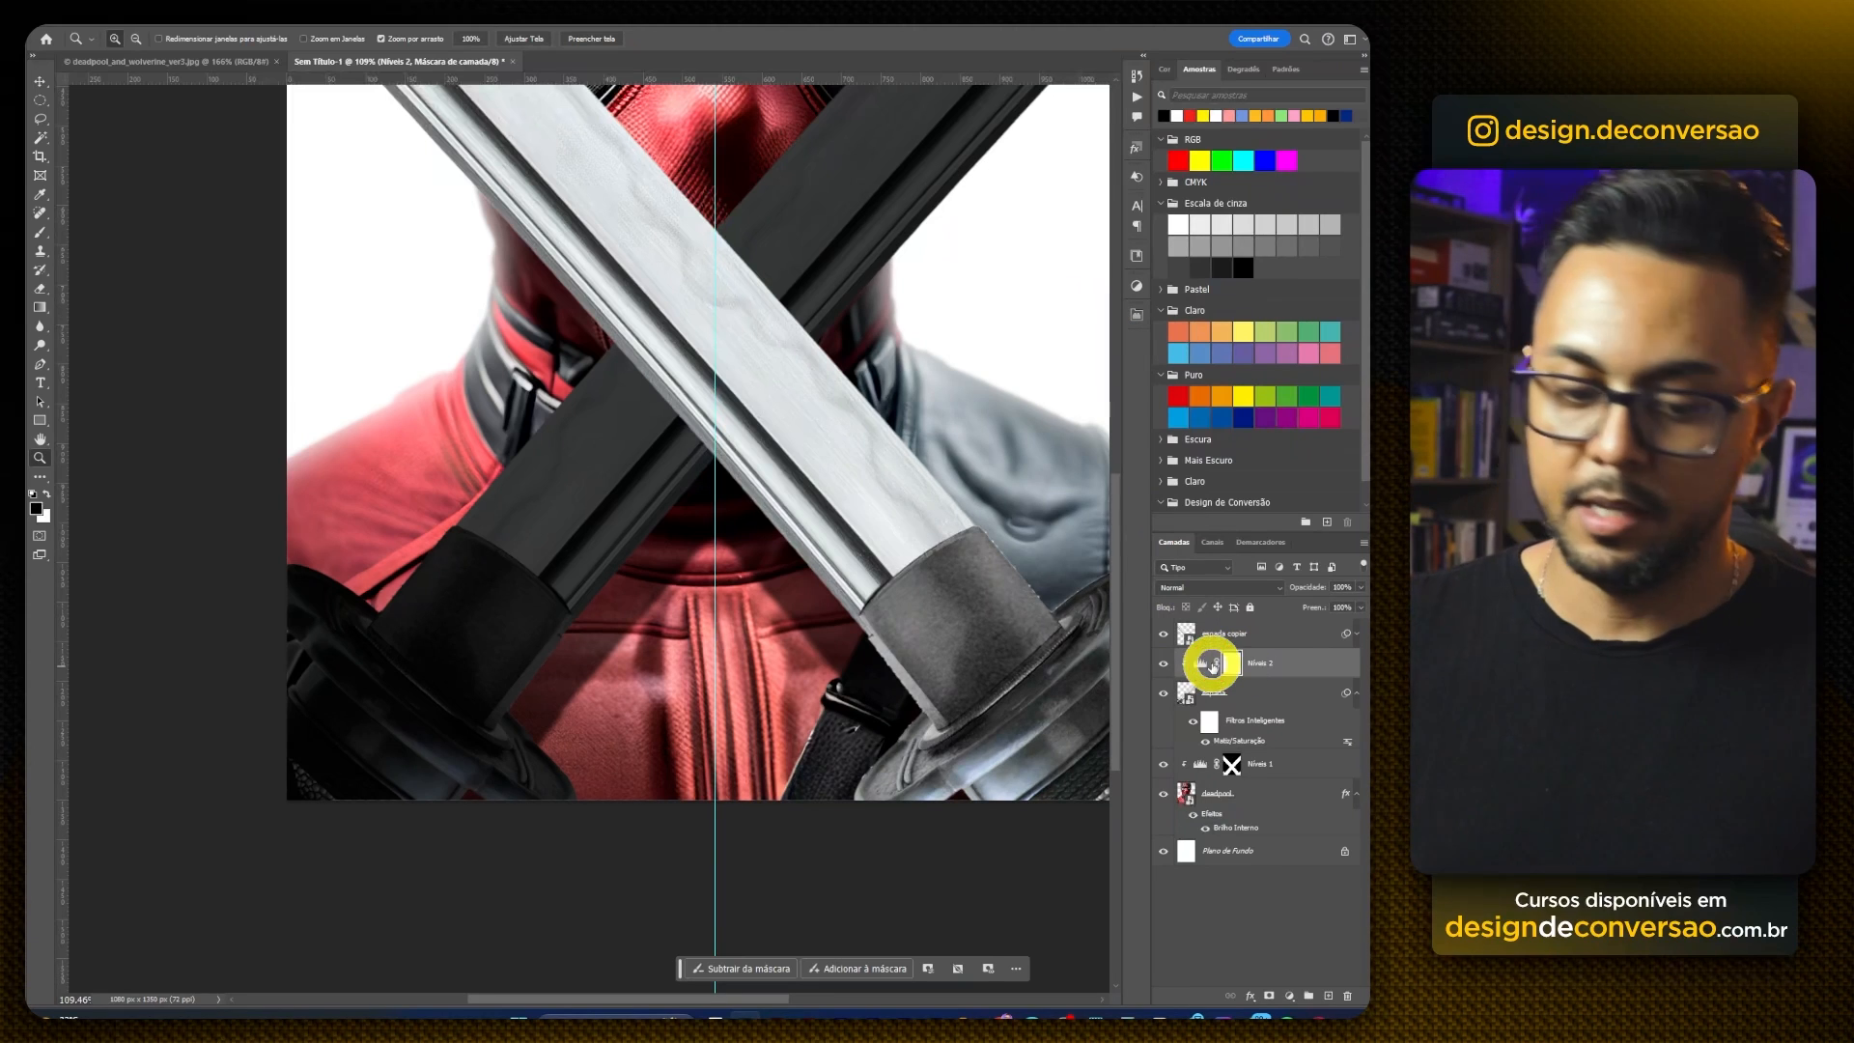
Step: Invert the espada Levels mask and brush white at 100% opacity to shade the sword's lower edge and hilt
key(ctrl+i)
key(b)
key(0)
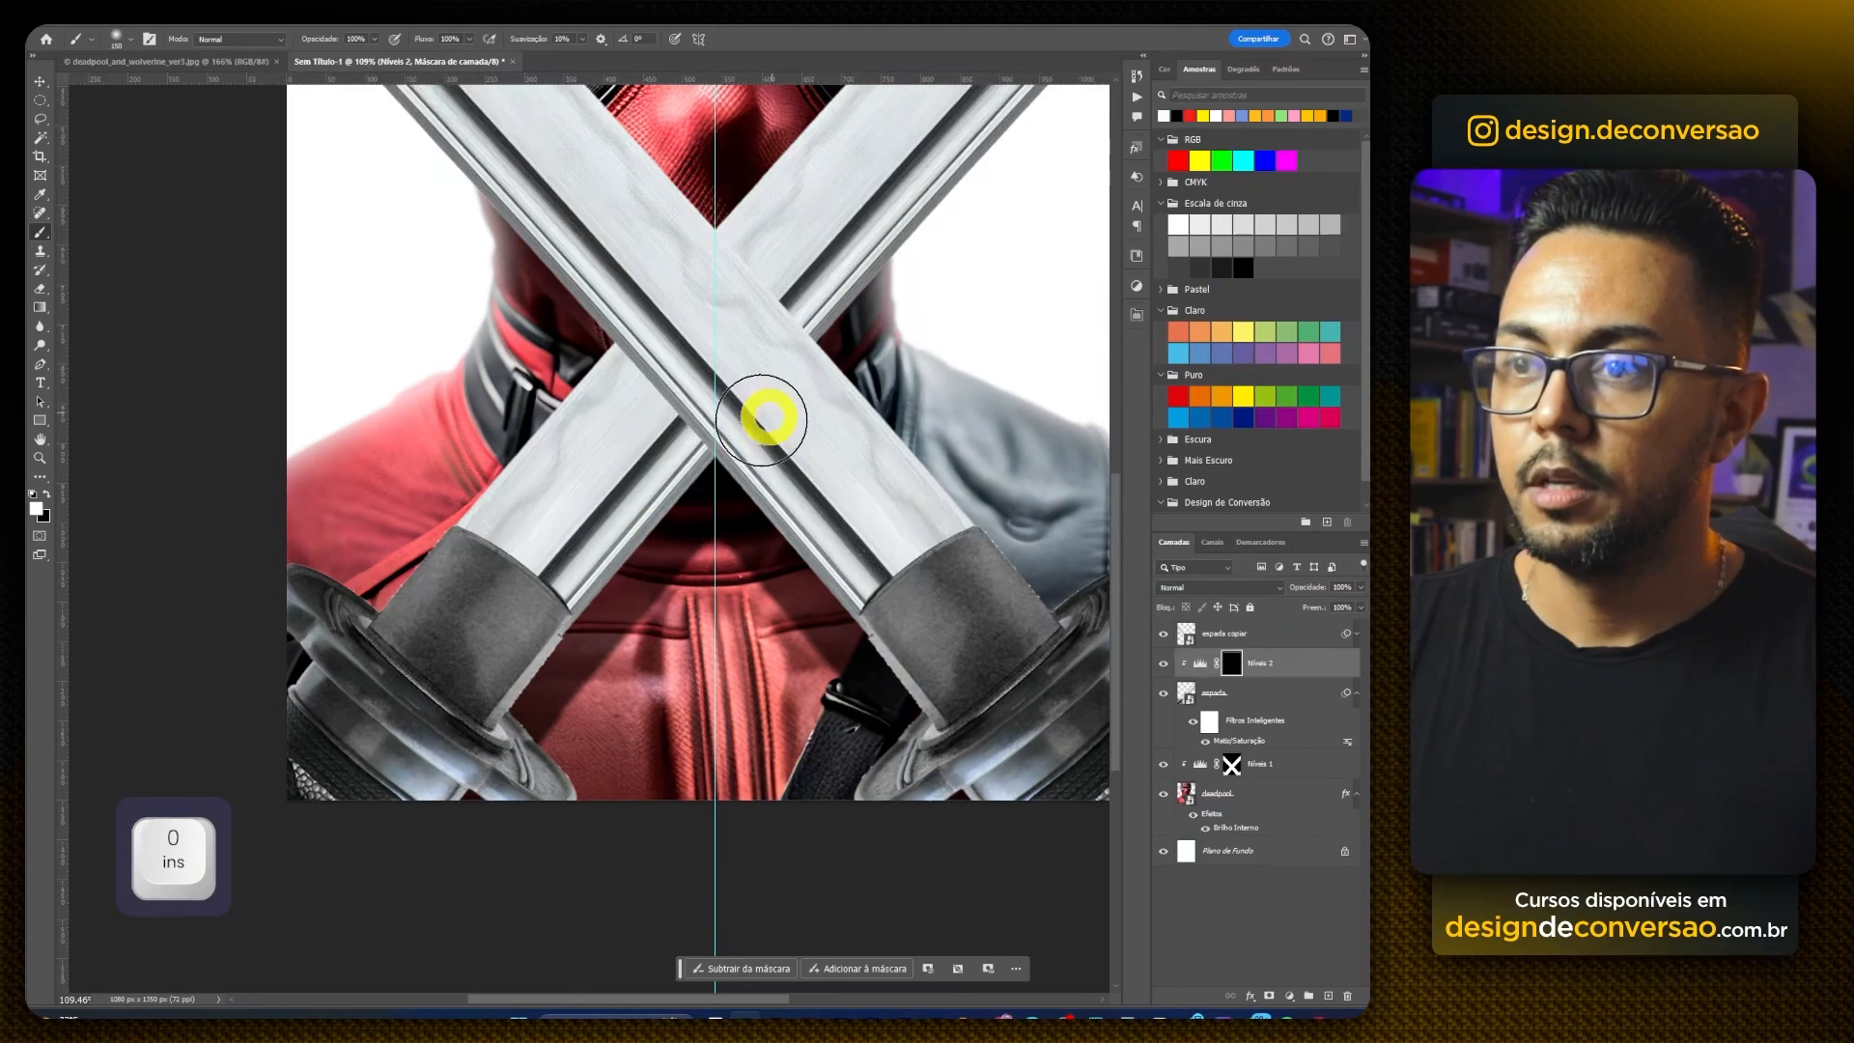
mouse_move(760, 419)
mouse_down()
mouse_move(575, 621)
mouse_move(605, 599)
mouse_up()
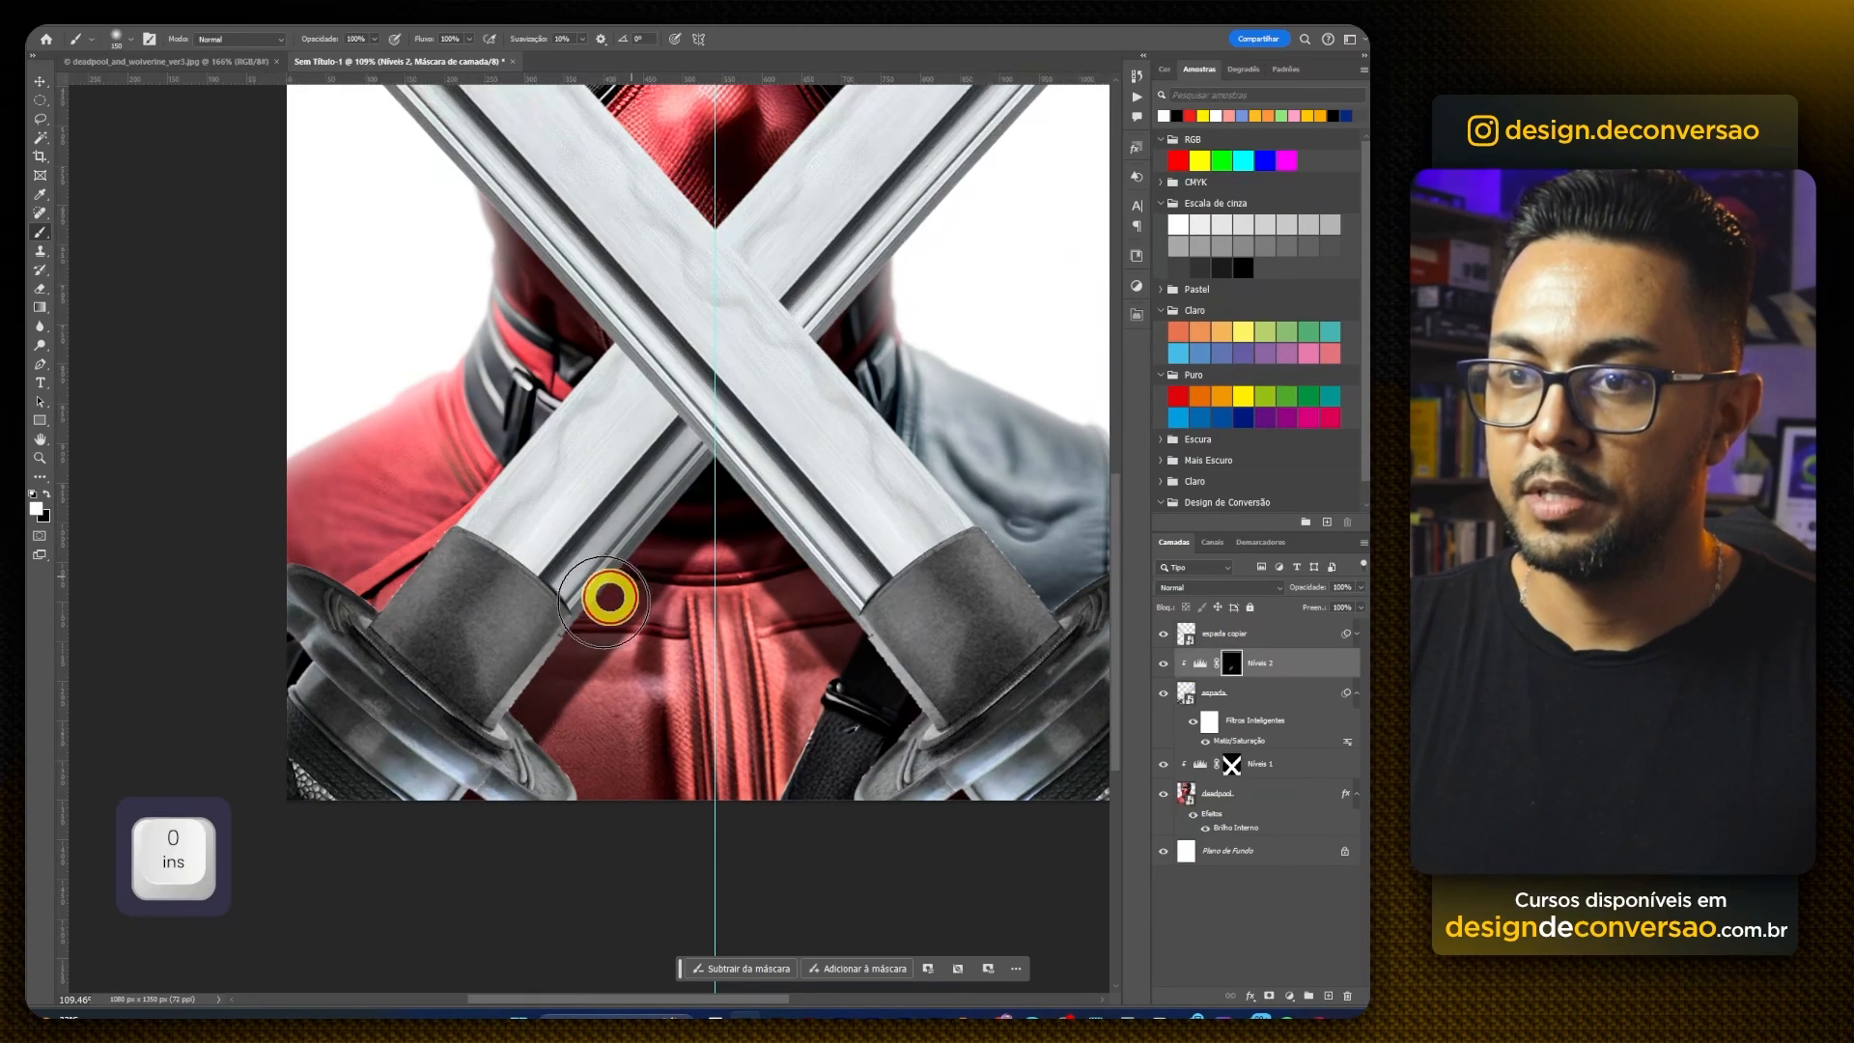
key(bracketright)
key(bracketright)
key(bracketright)
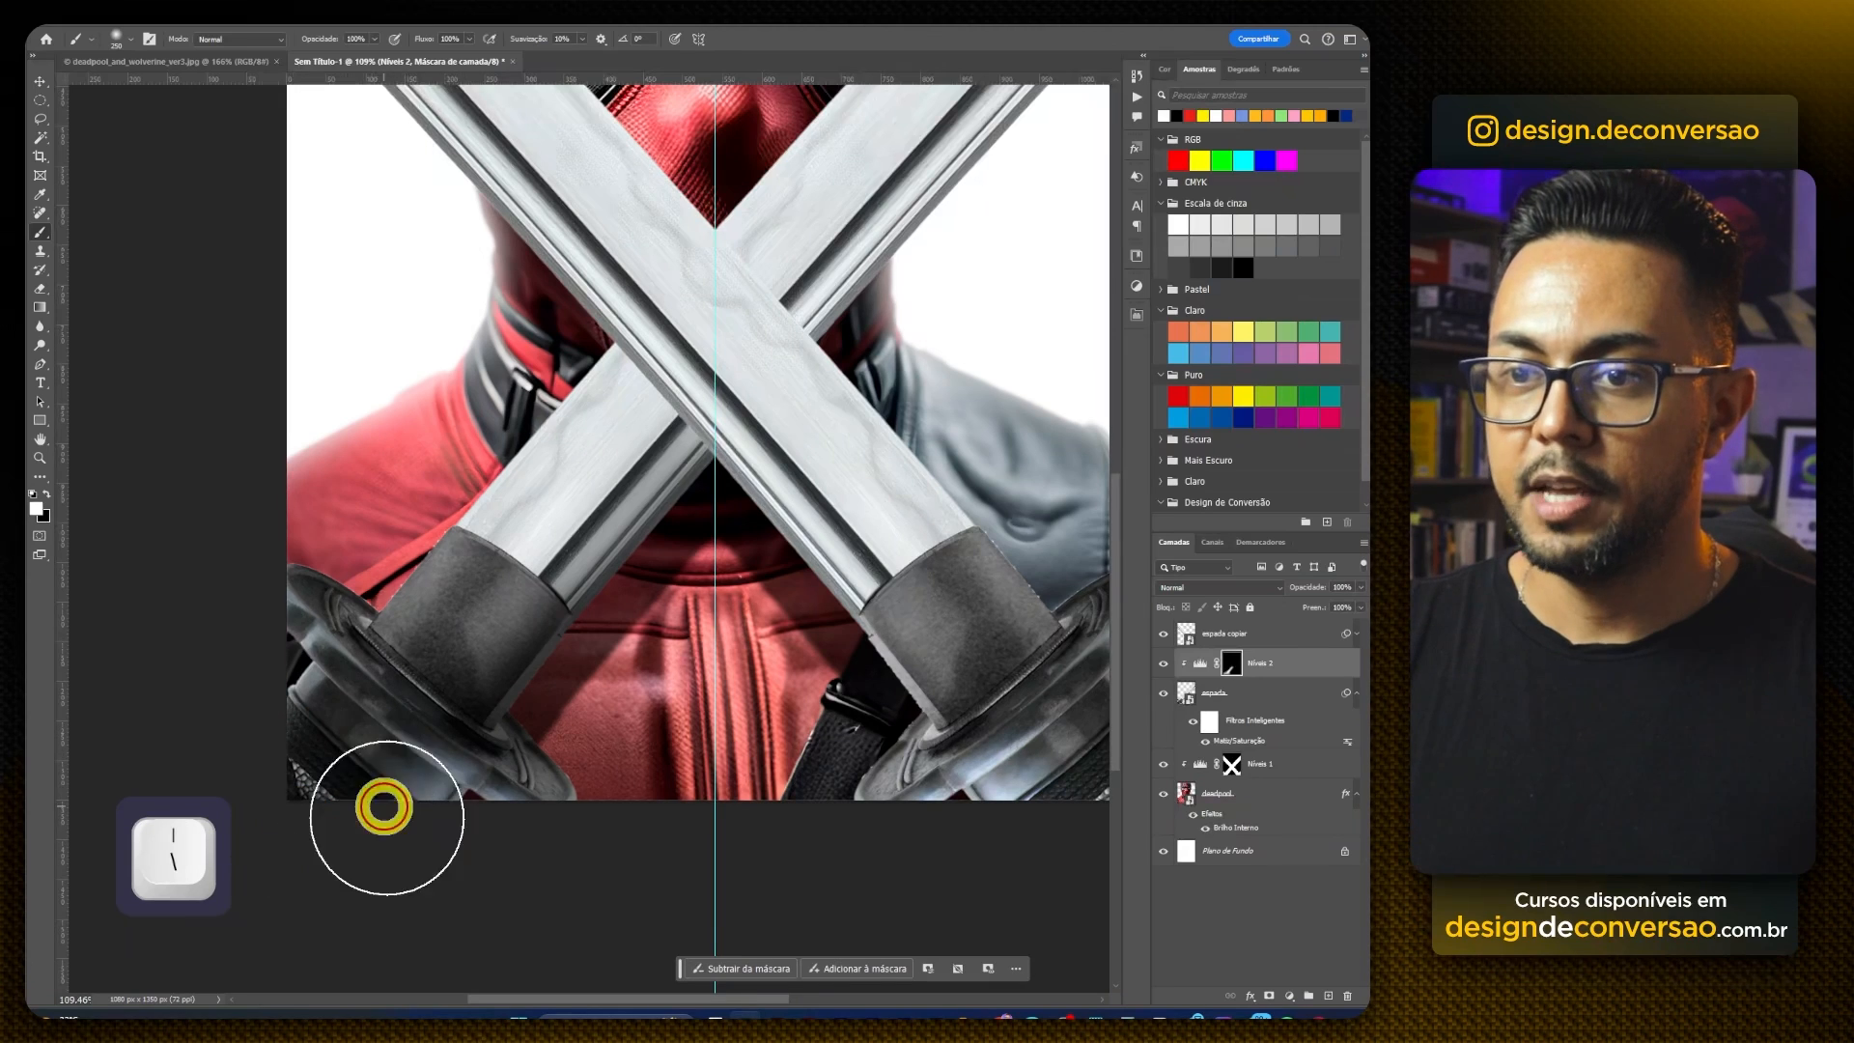
mouse_move(386, 817)
mouse_down()
mouse_move(436, 765)
mouse_move(467, 817)
mouse_move(583, 775)
mouse_move(603, 738)
mouse_move(466, 755)
mouse_move(424, 722)
mouse_move(695, 600)
mouse_move(393, 722)
mouse_move(468, 739)
mouse_move(413, 817)
mouse_move(258, 807)
mouse_up()
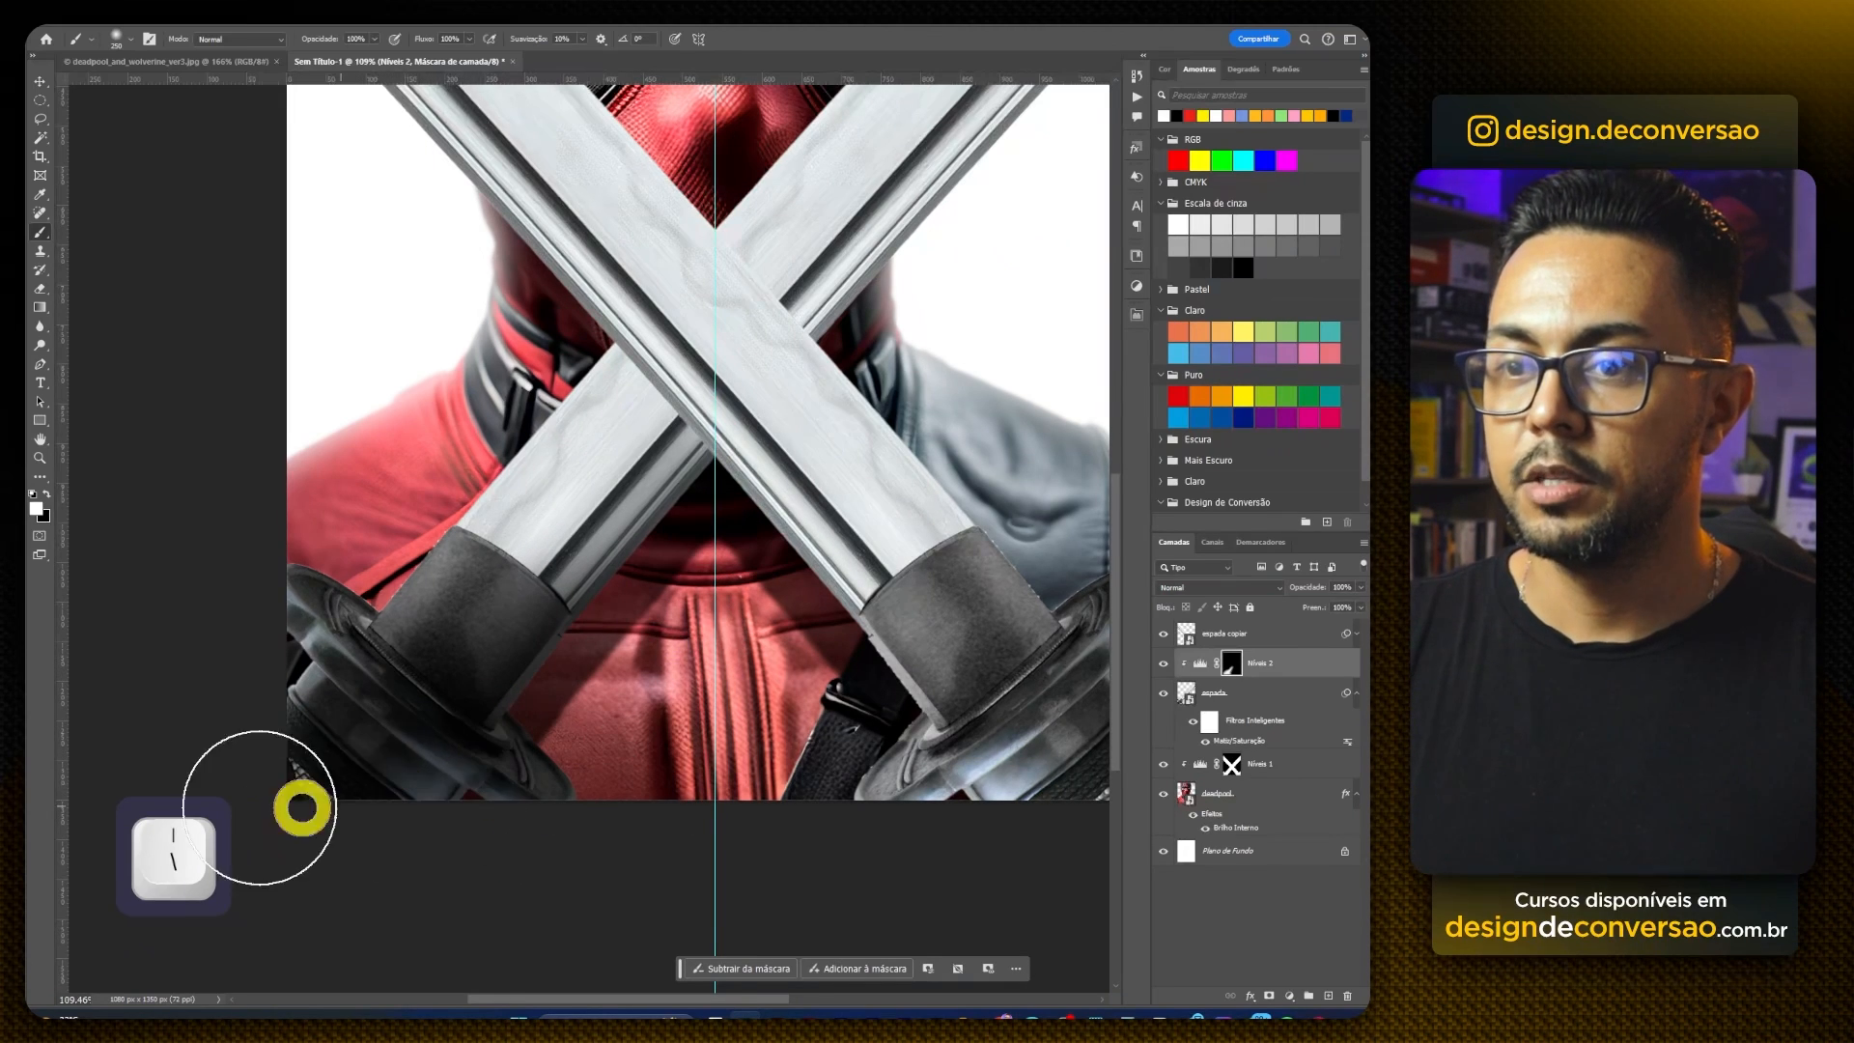
mouse_move(571, 797)
mouse_down()
mouse_move(592, 803)
mouse_move(523, 790)
mouse_move(527, 736)
mouse_up()
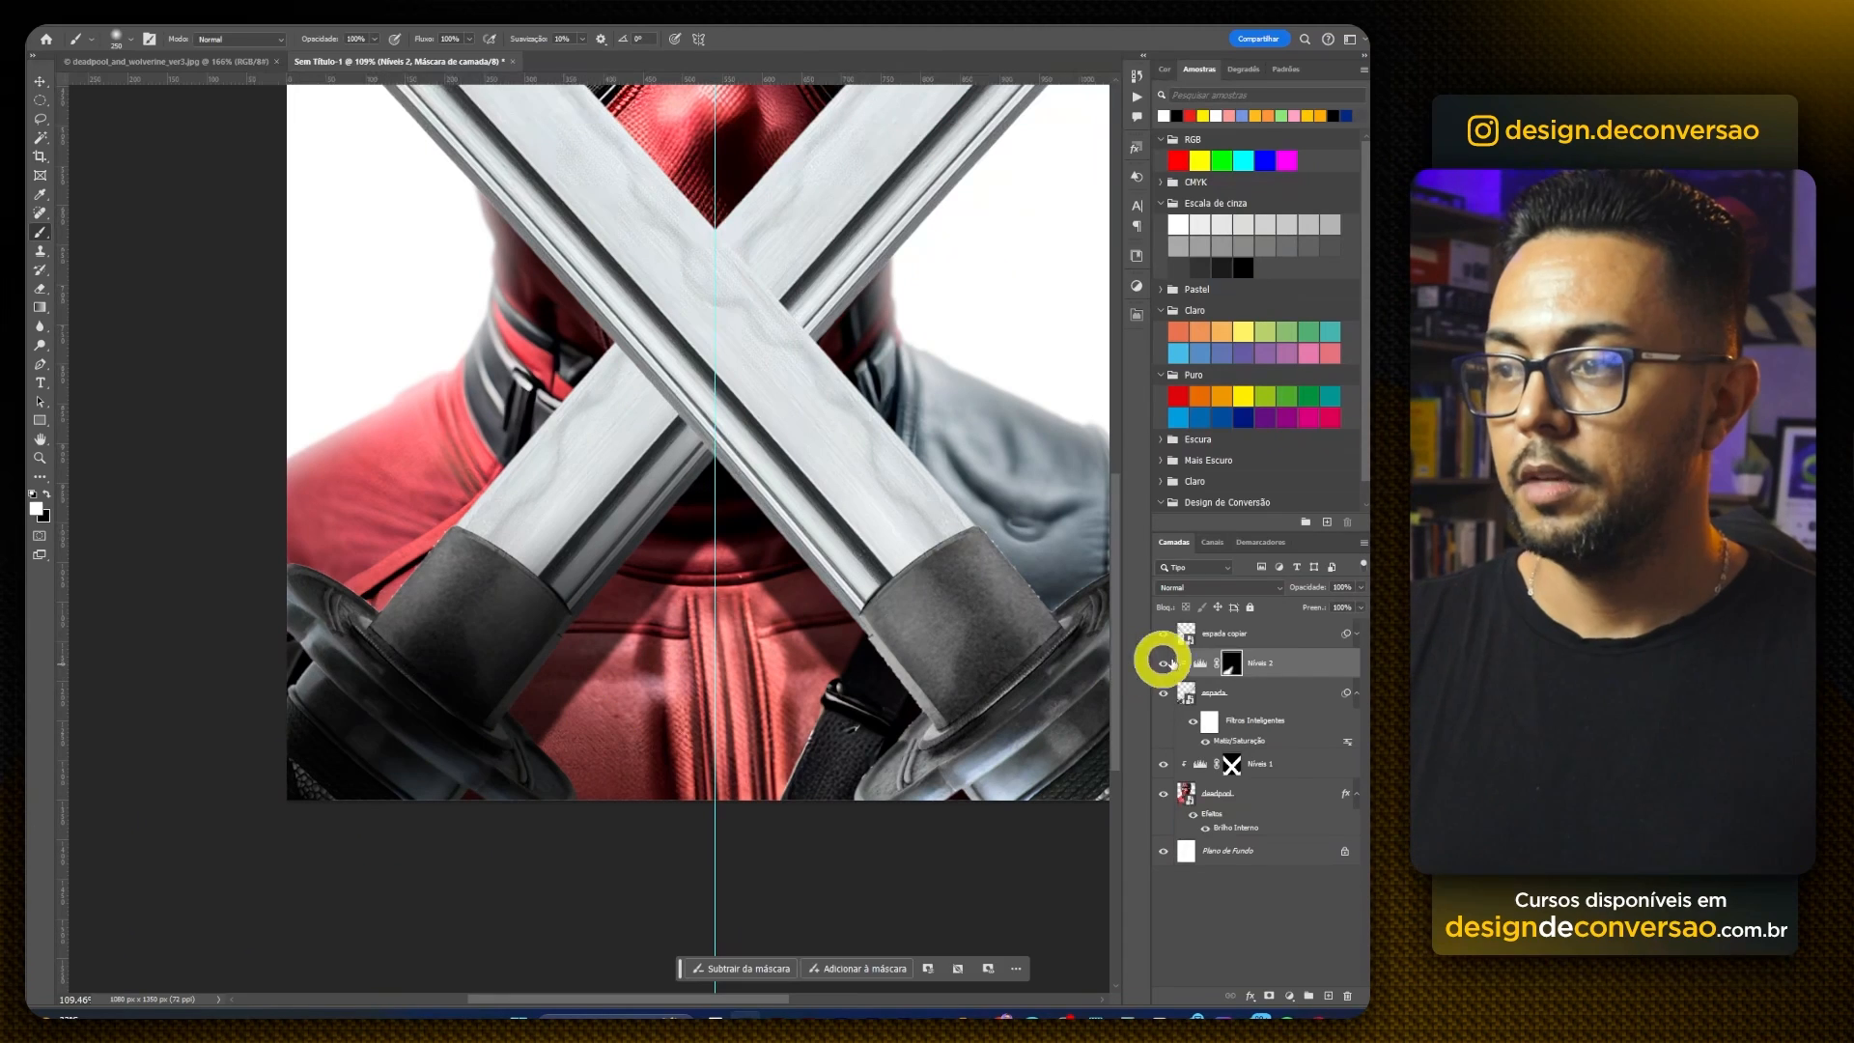
Step: Add a Levels adjustment clipped to the espada copiar layer with output white lowered to 102
click(1238, 638)
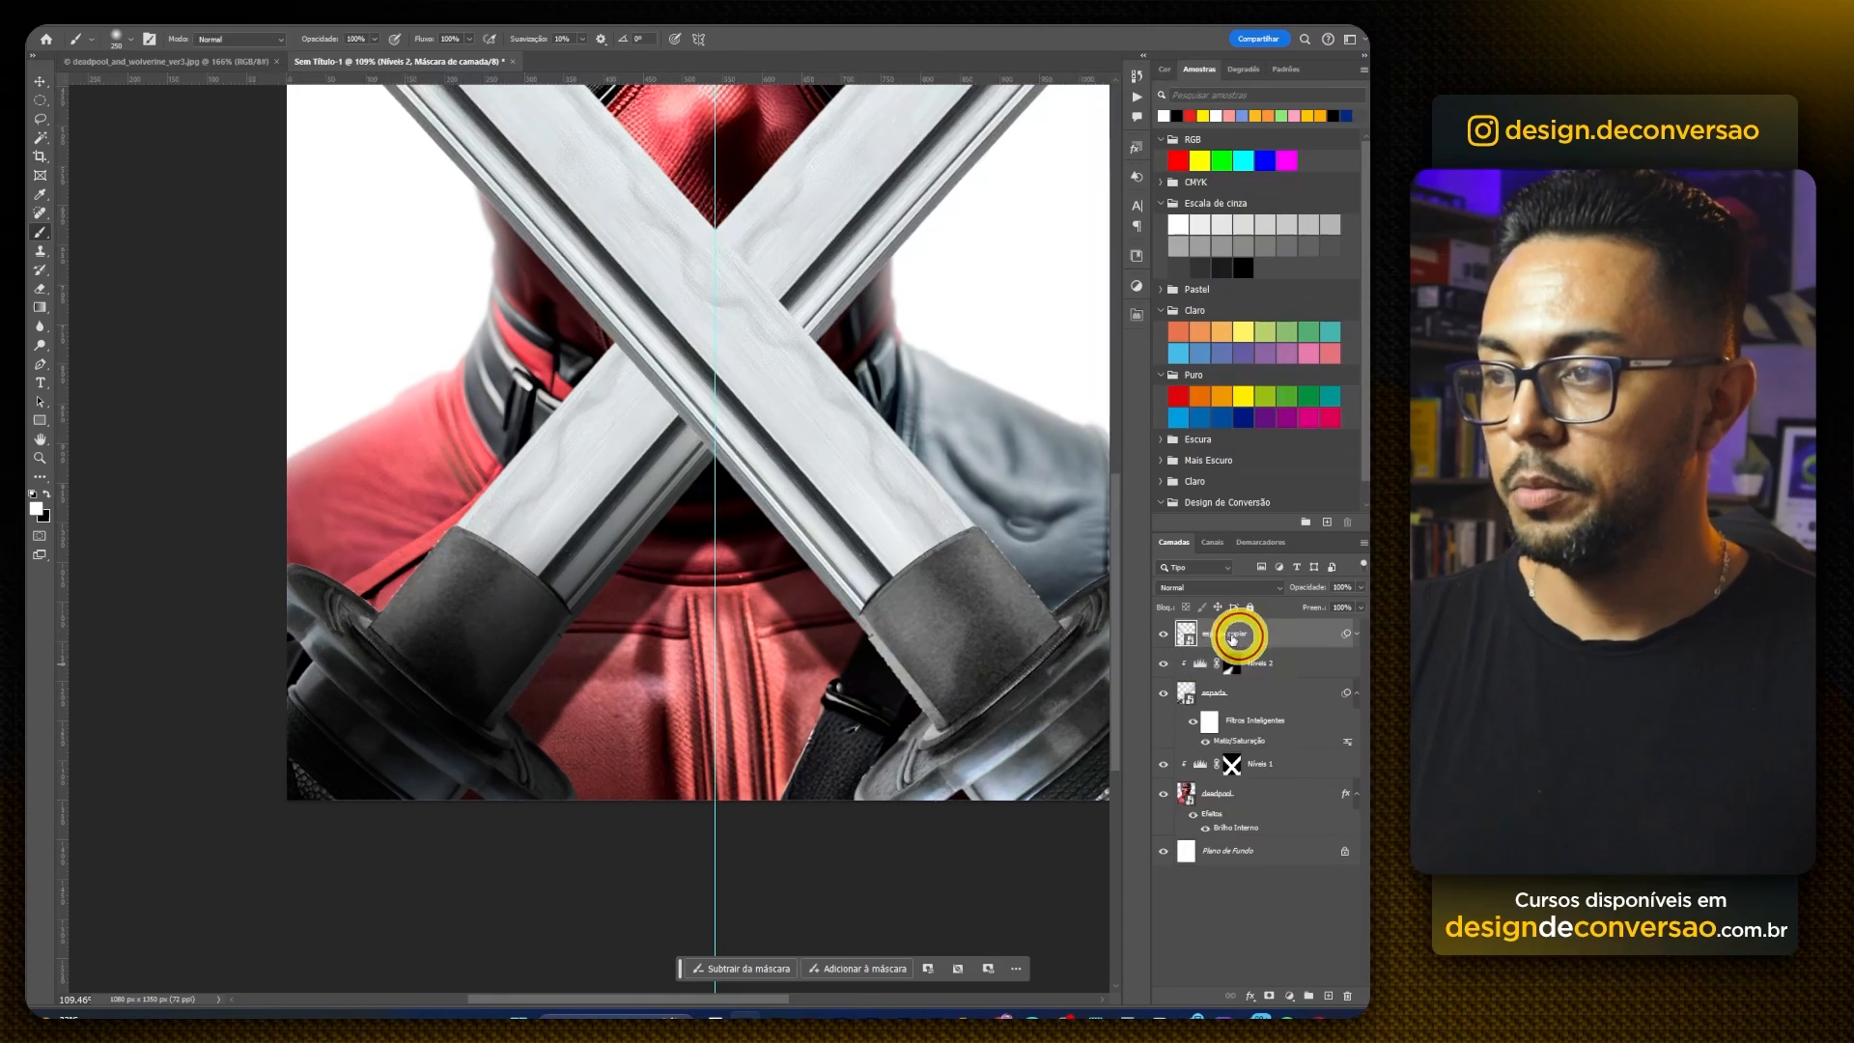
click(1291, 996)
click(1249, 799)
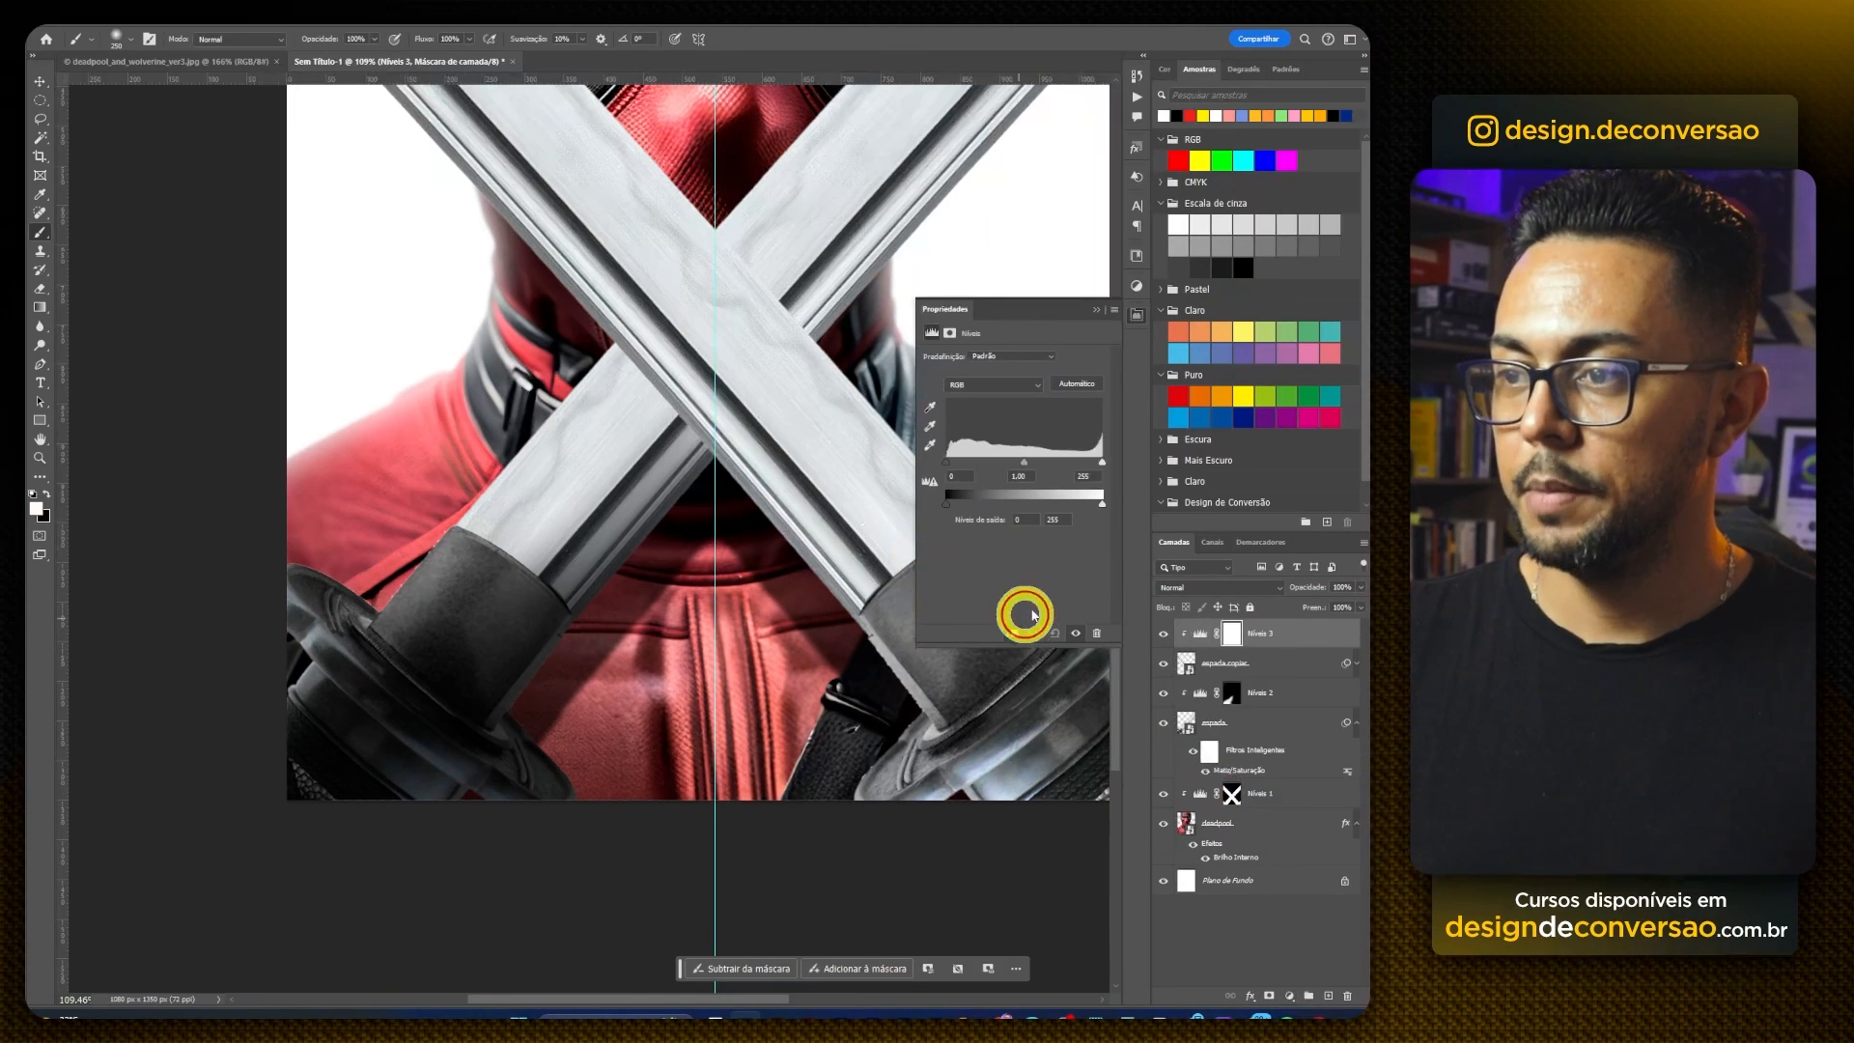
drag(1102, 502, 1011, 499)
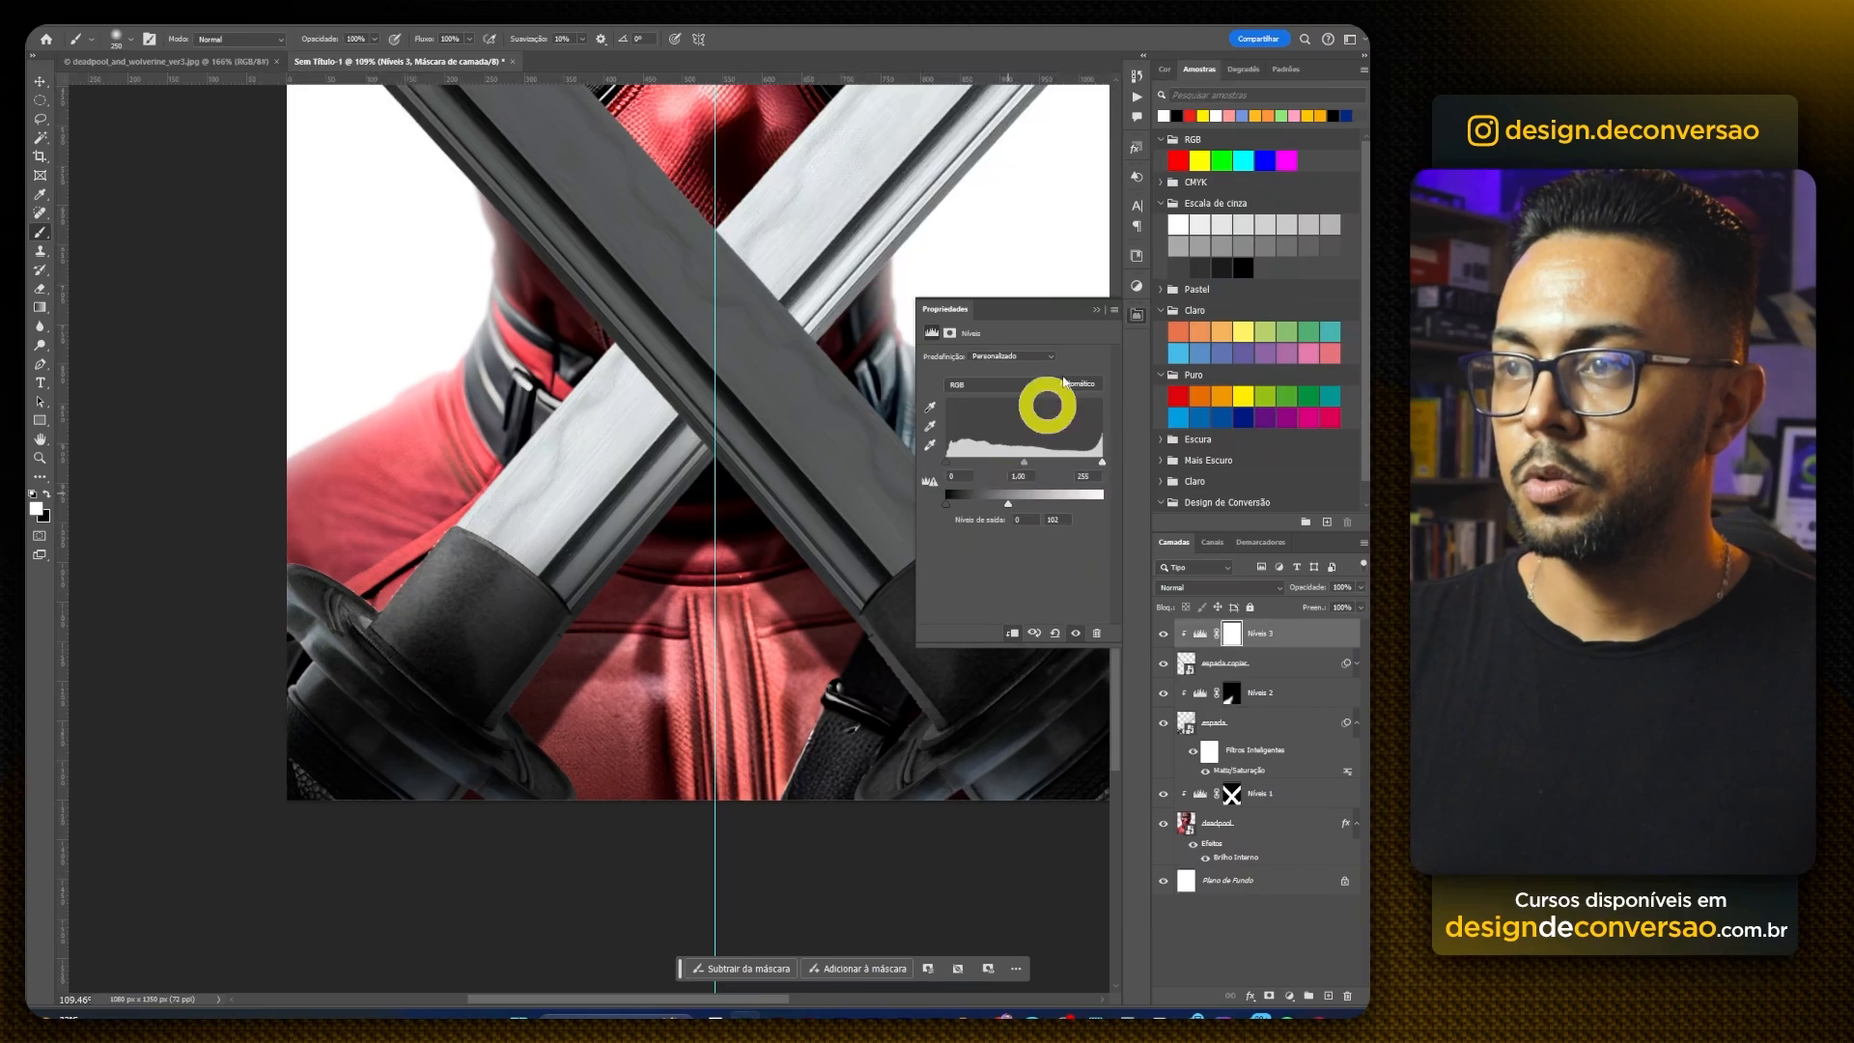
click(1096, 309)
Step: Invert the espada copiar Levels mask and paint white along that sword's lower edge and hilt to shade them
scroll(966, 483, right, 3)
key(ctrl+i)
key(bracketright)
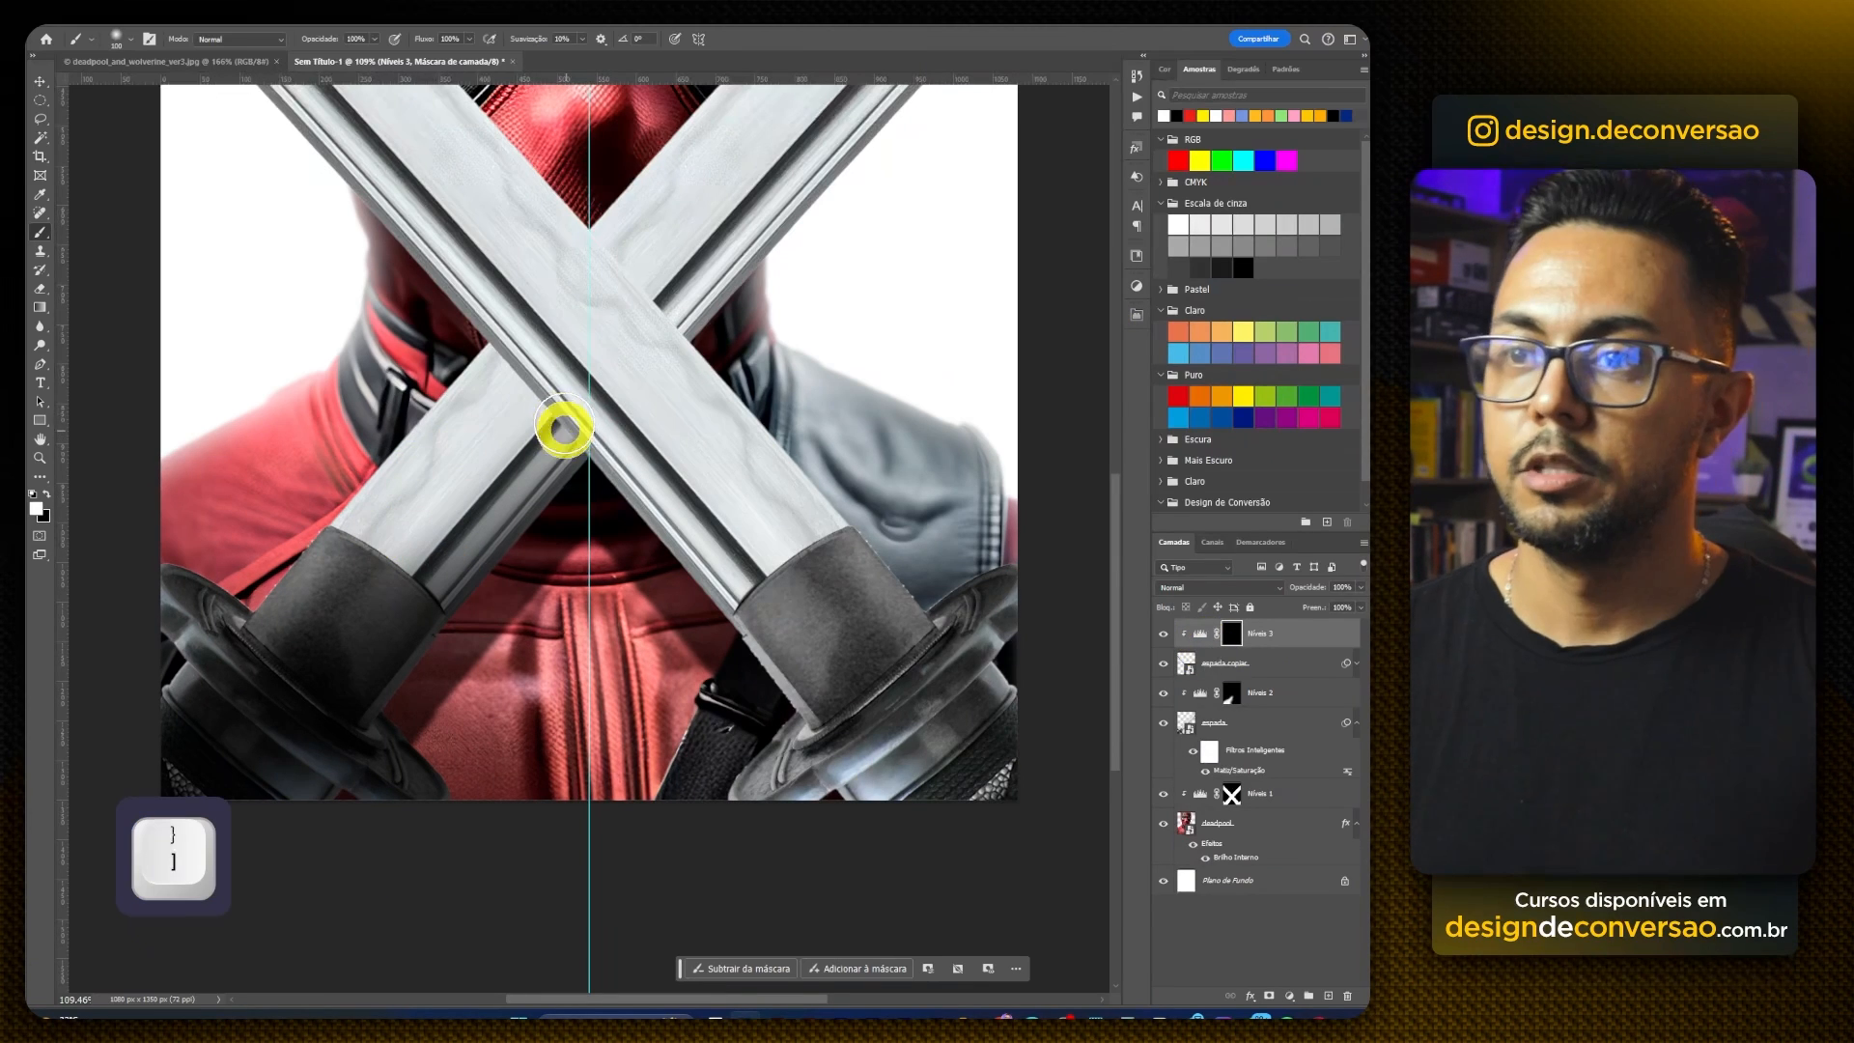
drag(711, 621, 807, 719)
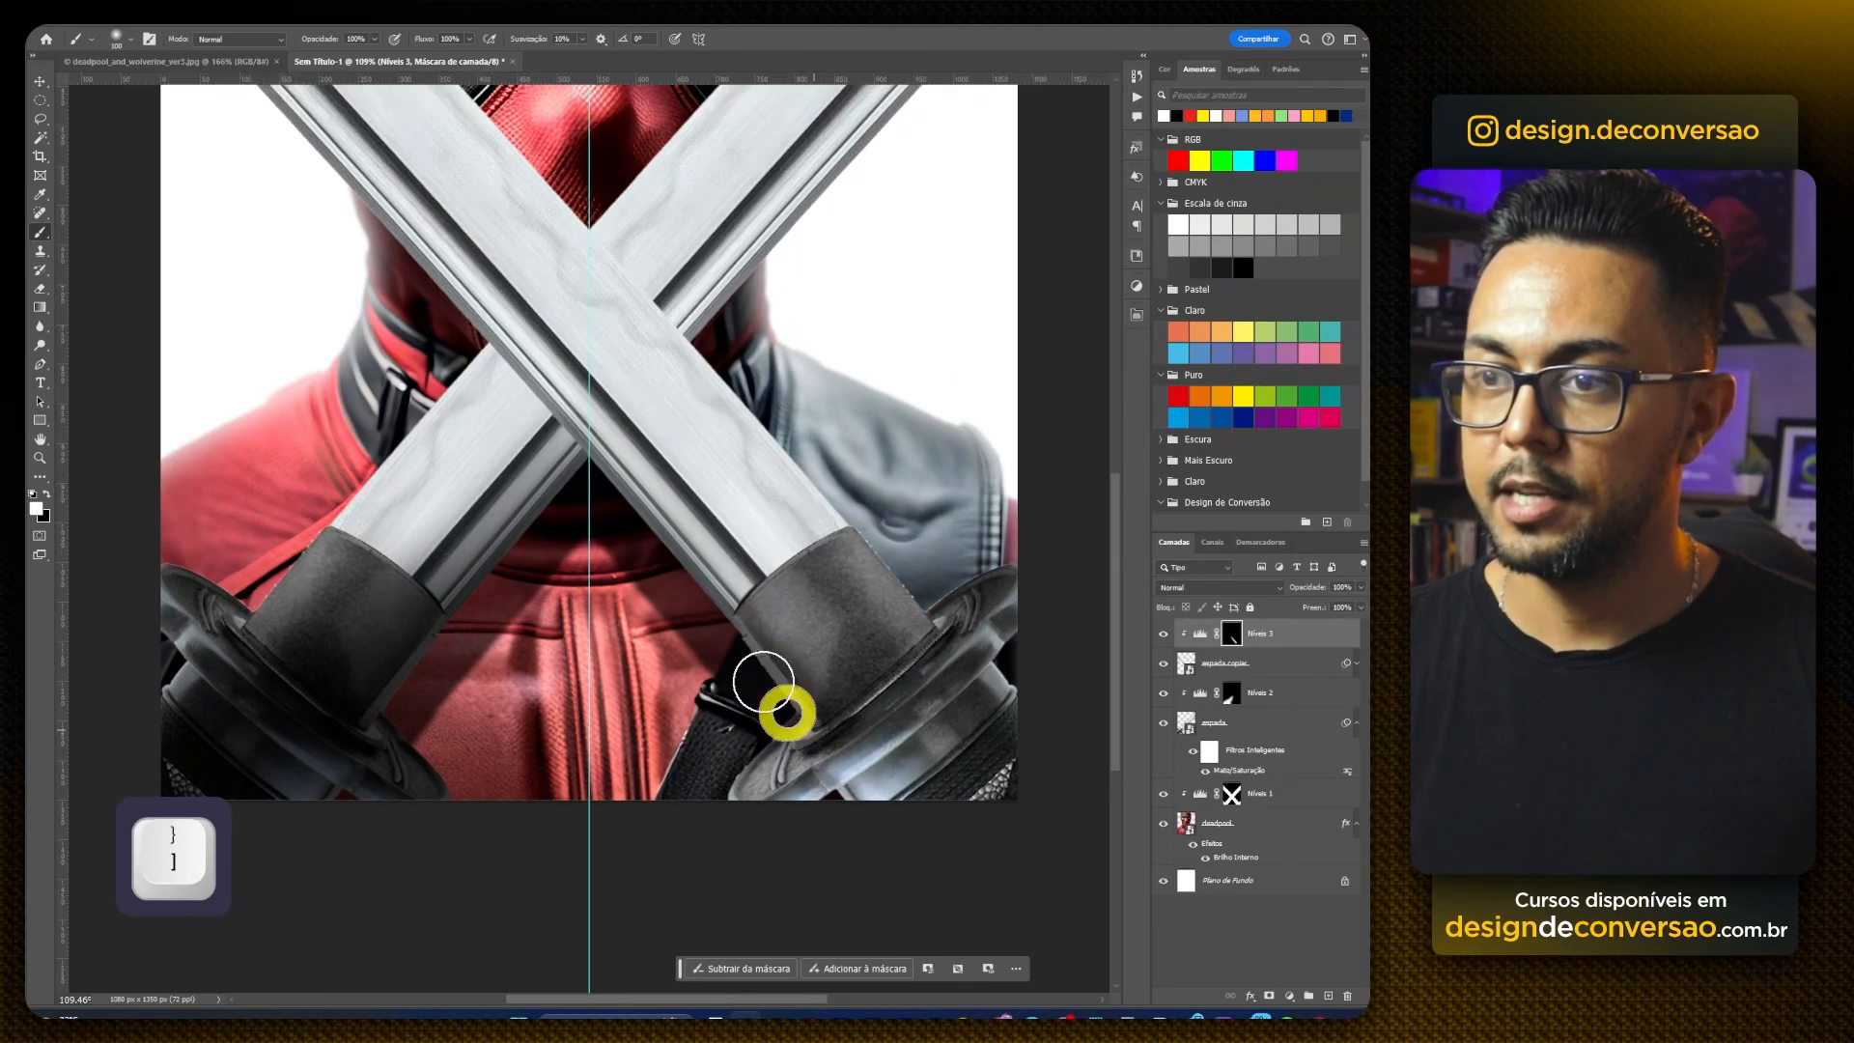
Step: Paint white on the espada Levels mask beside the crossing so the top sword casts a shadow on the one beneath
key(z)
drag(526, 347, 525, 447)
key(space)
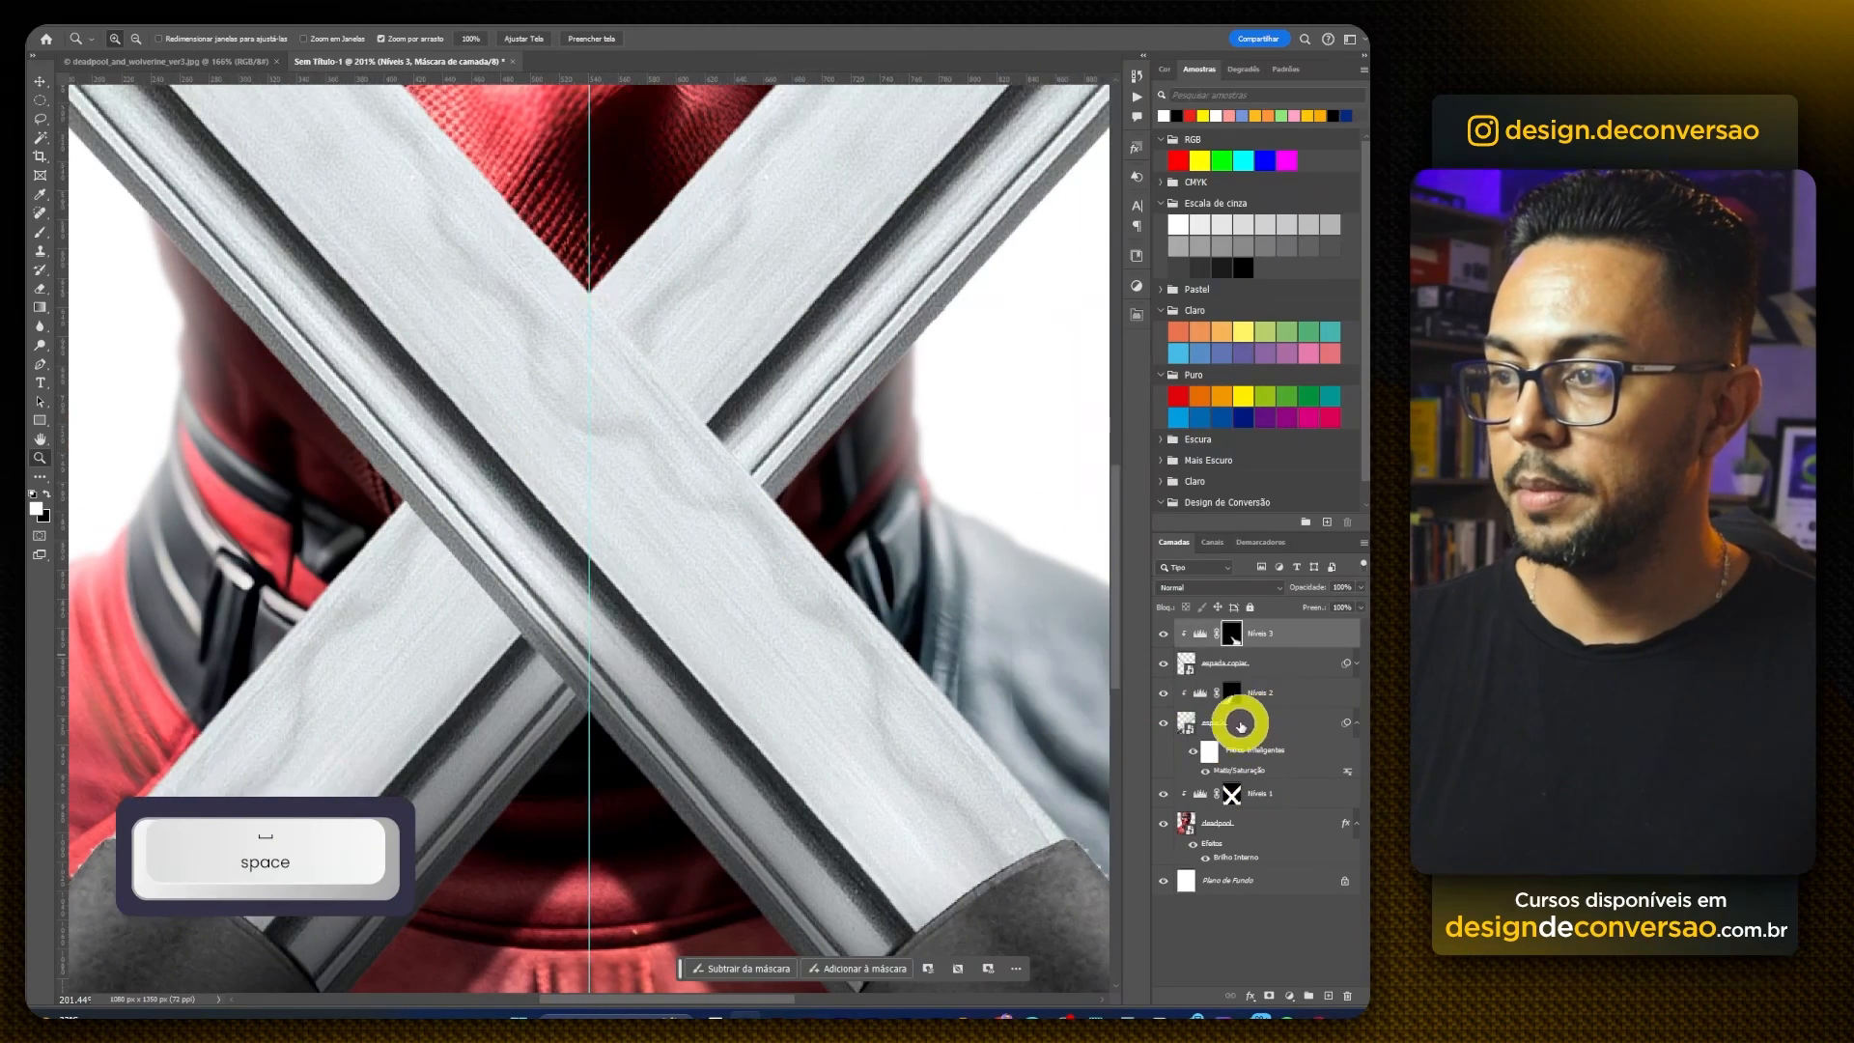
click(1214, 691)
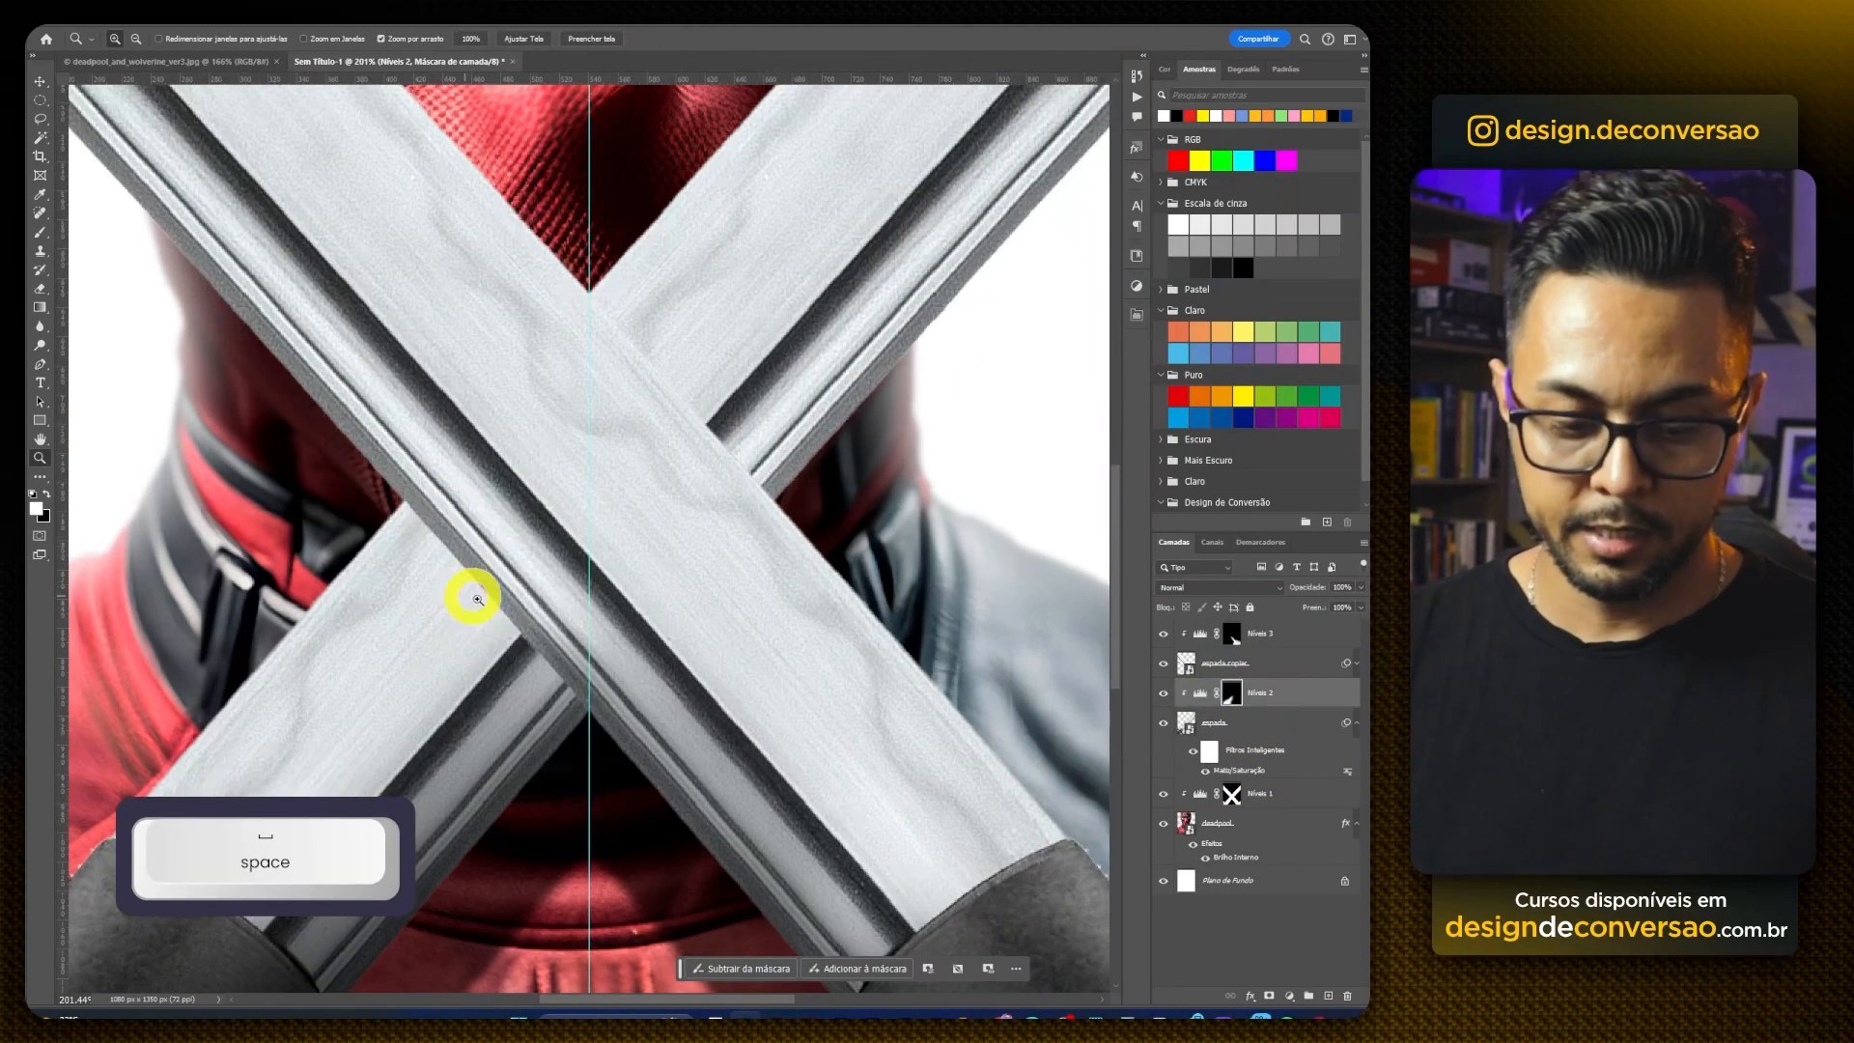
key(b)
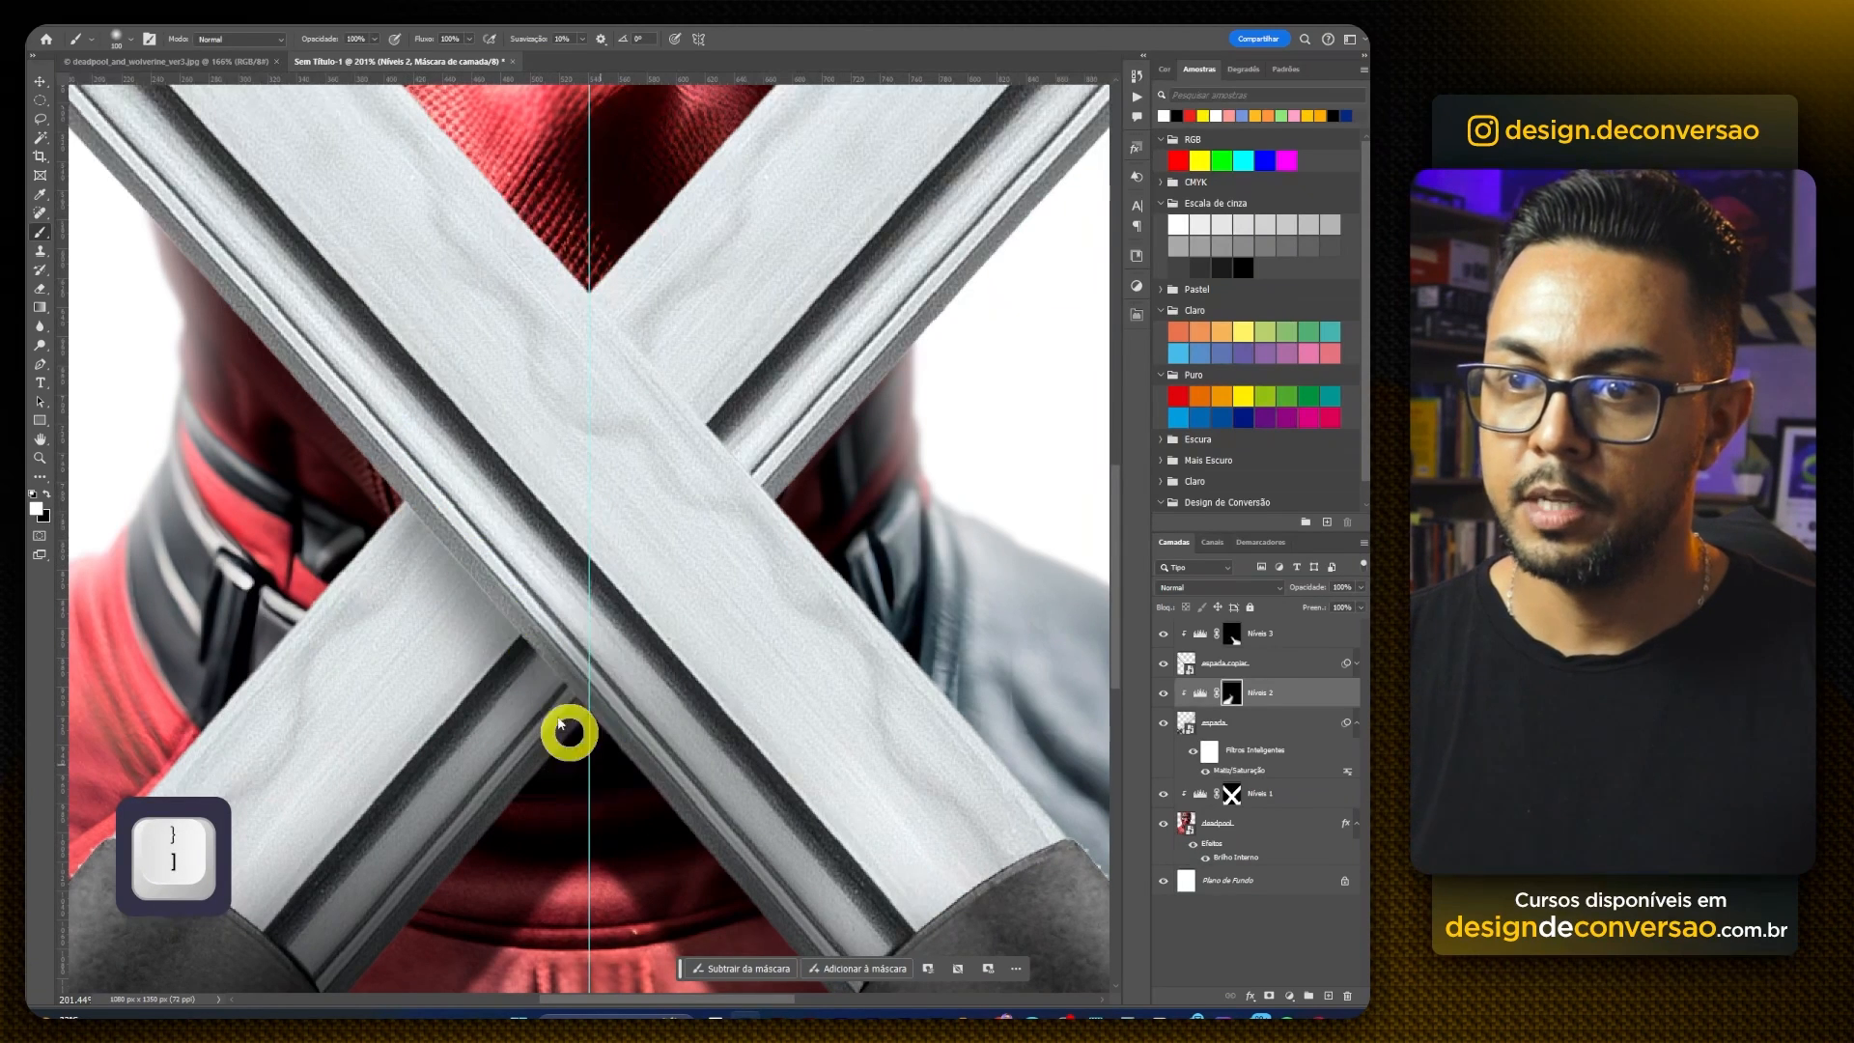
key(bracketright)
key(bracketright)
key(bracketright)
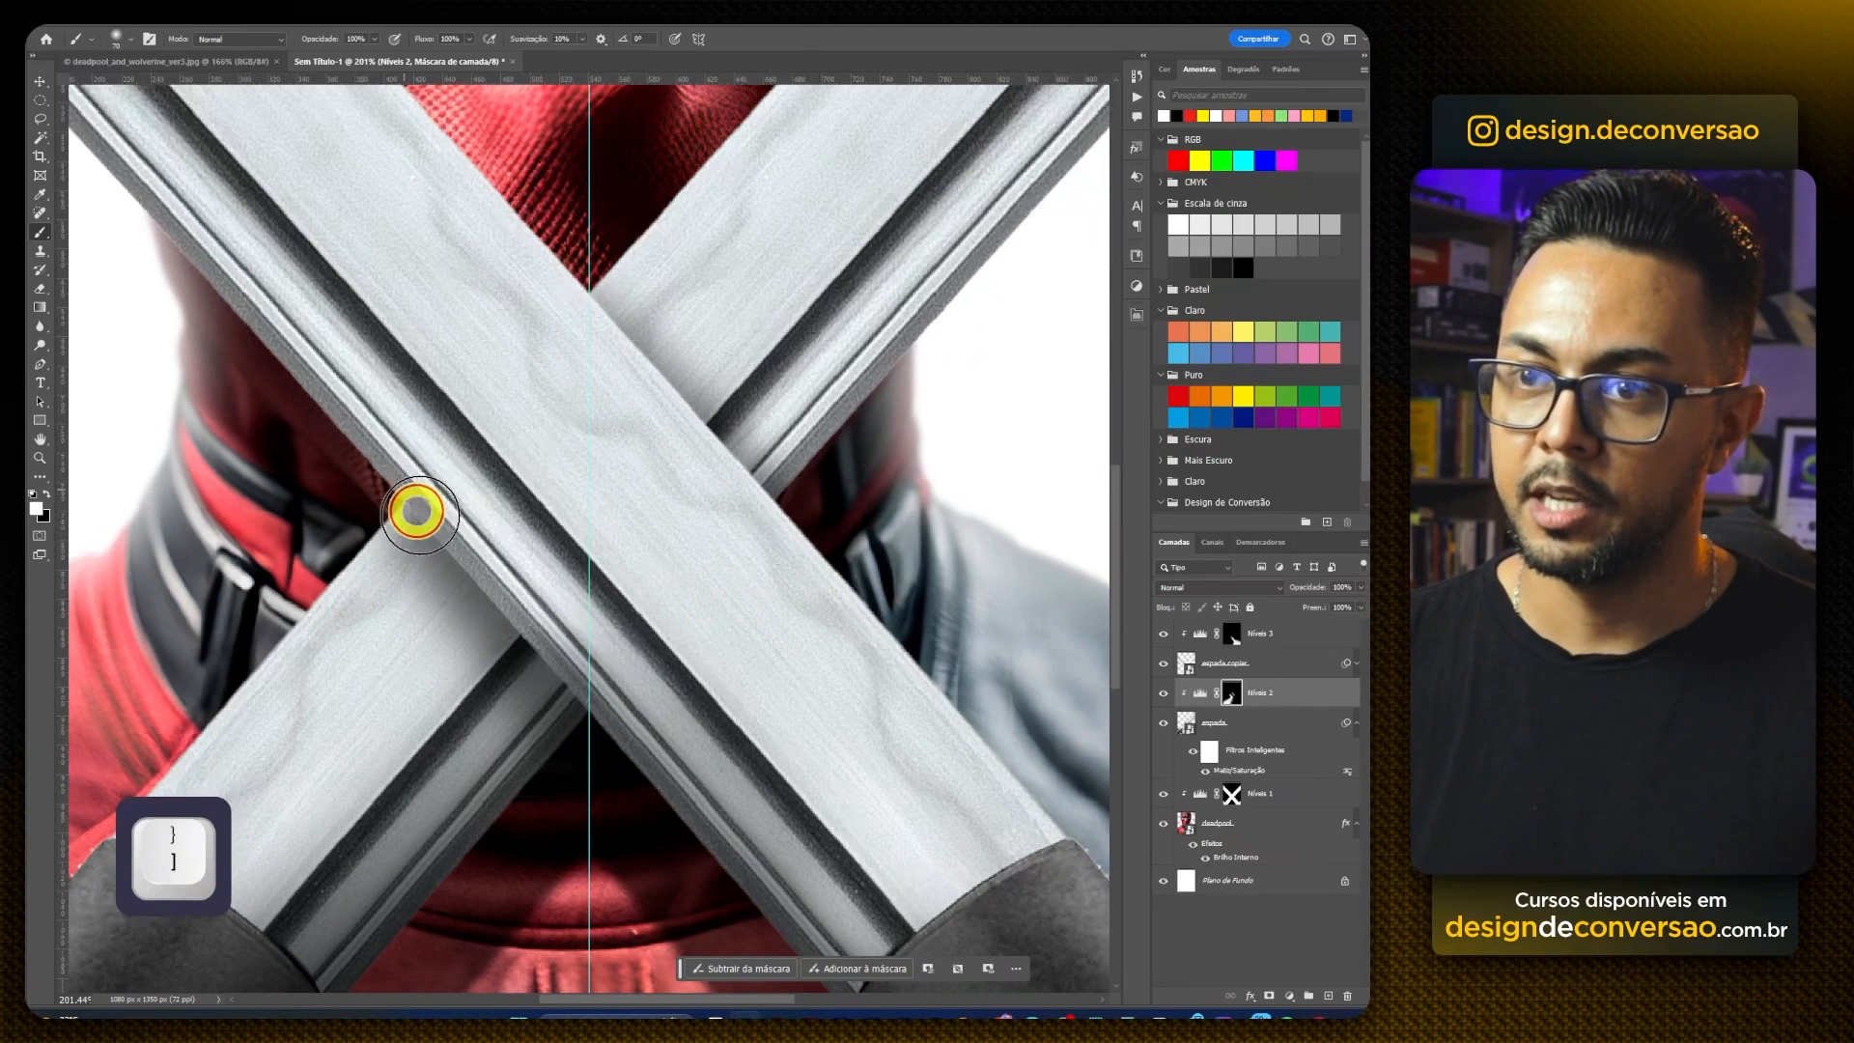
drag(419, 514, 596, 749)
Step: Add a second Levels adjustment clipped to deadpool above the sword shadow, with output white lowered to about 98
key(z)
mouse_move(614, 456)
mouse_down()
mouse_move(542, 588)
mouse_move(563, 609)
mouse_up()
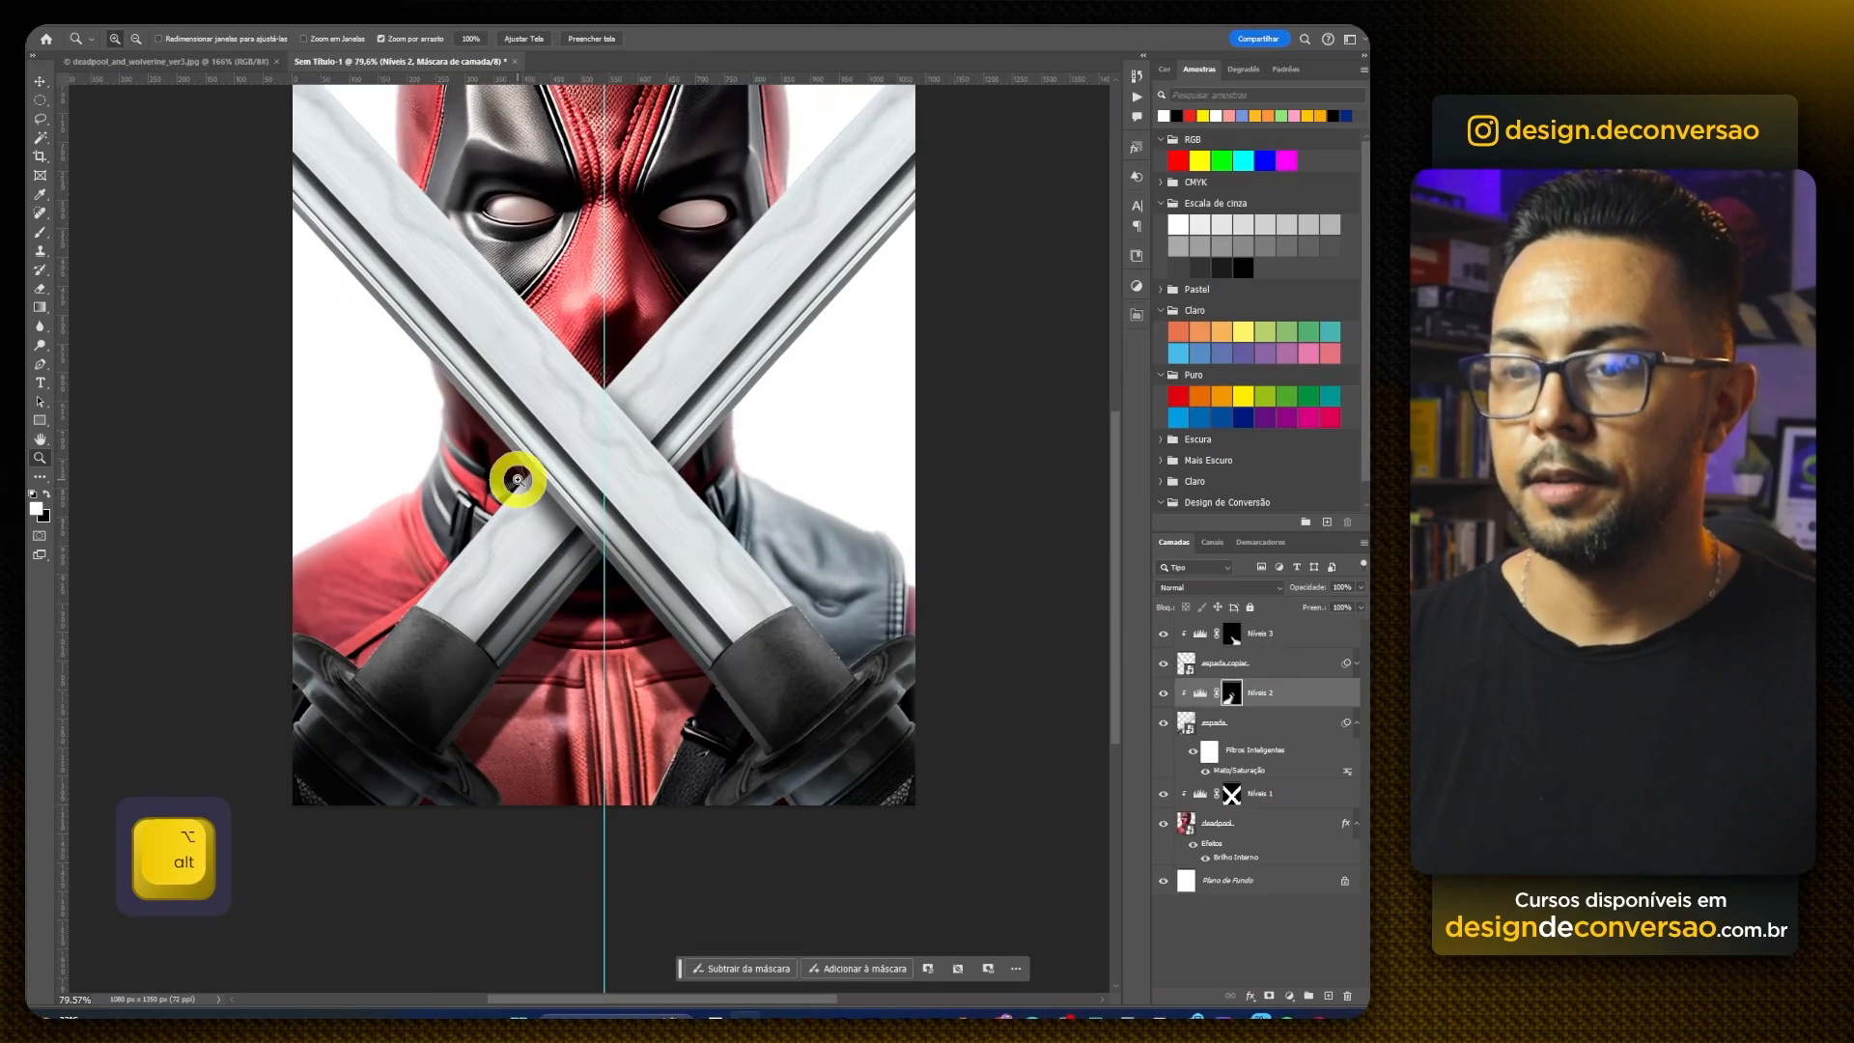
key(ctrl+0)
drag(693, 452, 564, 559)
drag(782, 655, 762, 579)
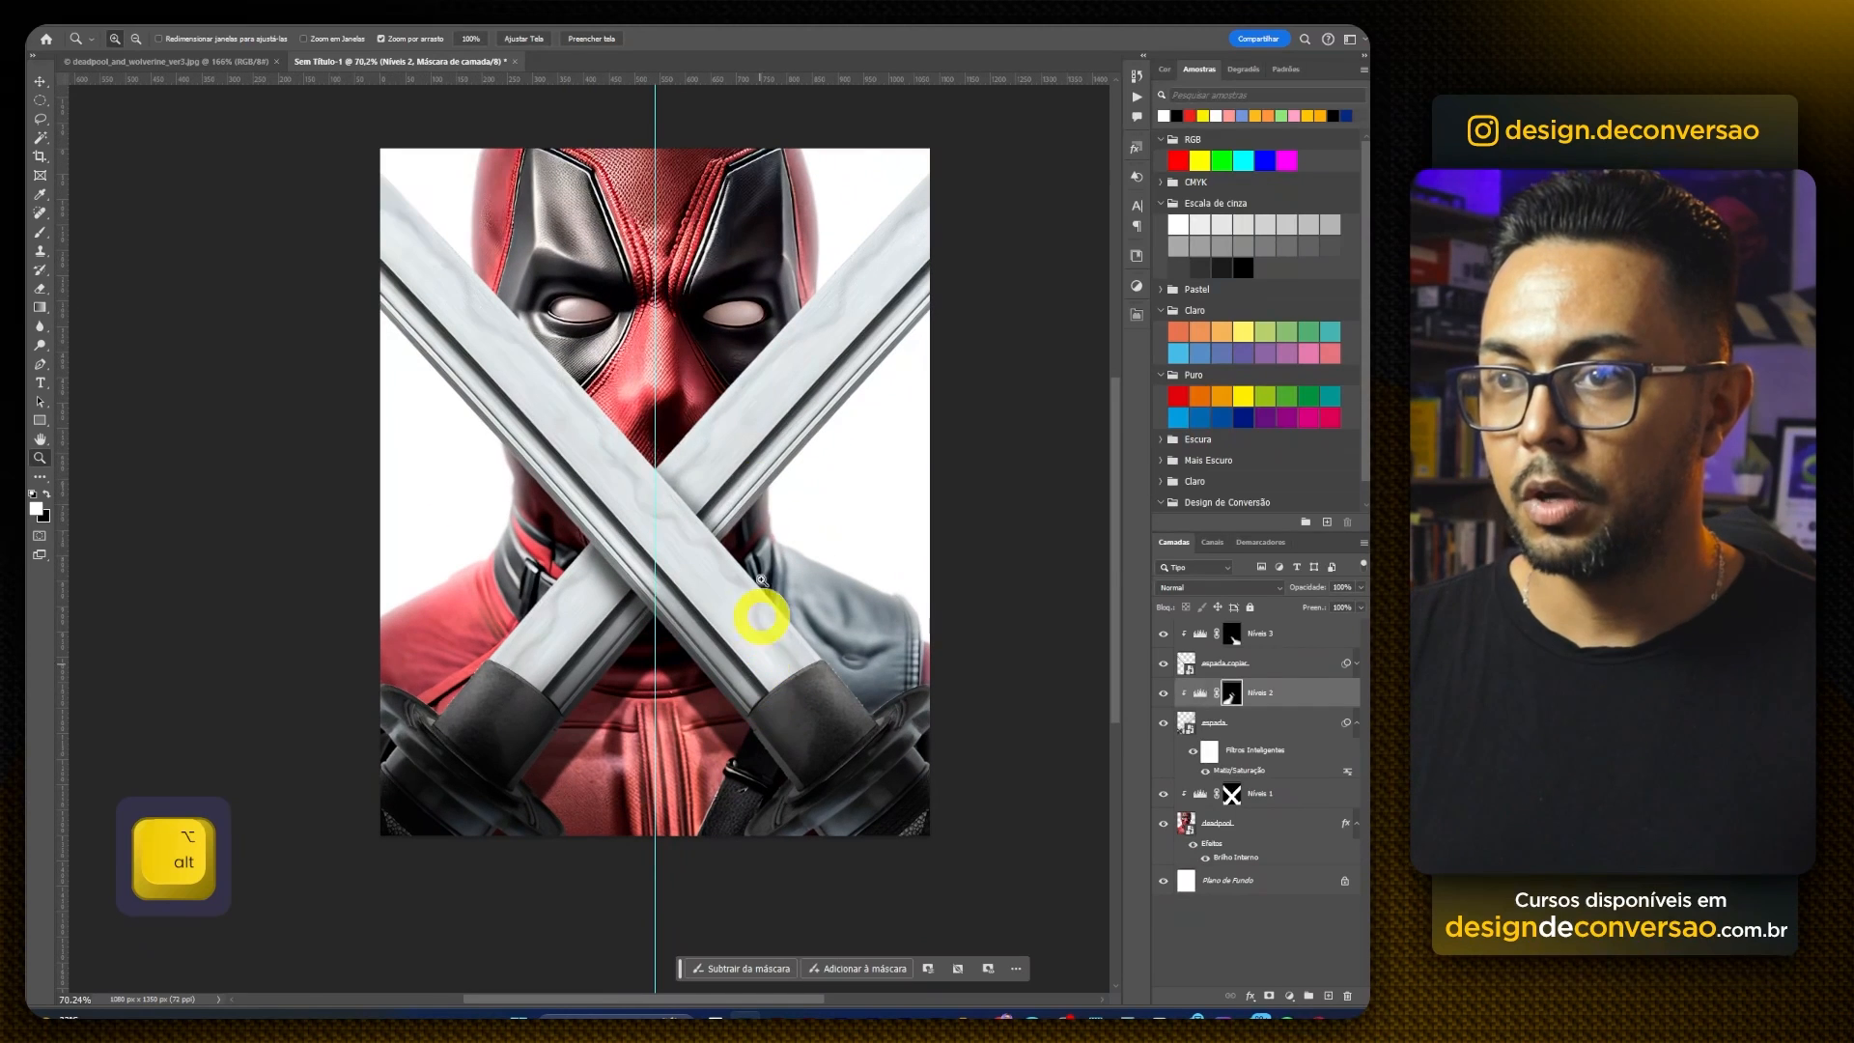
click(1277, 794)
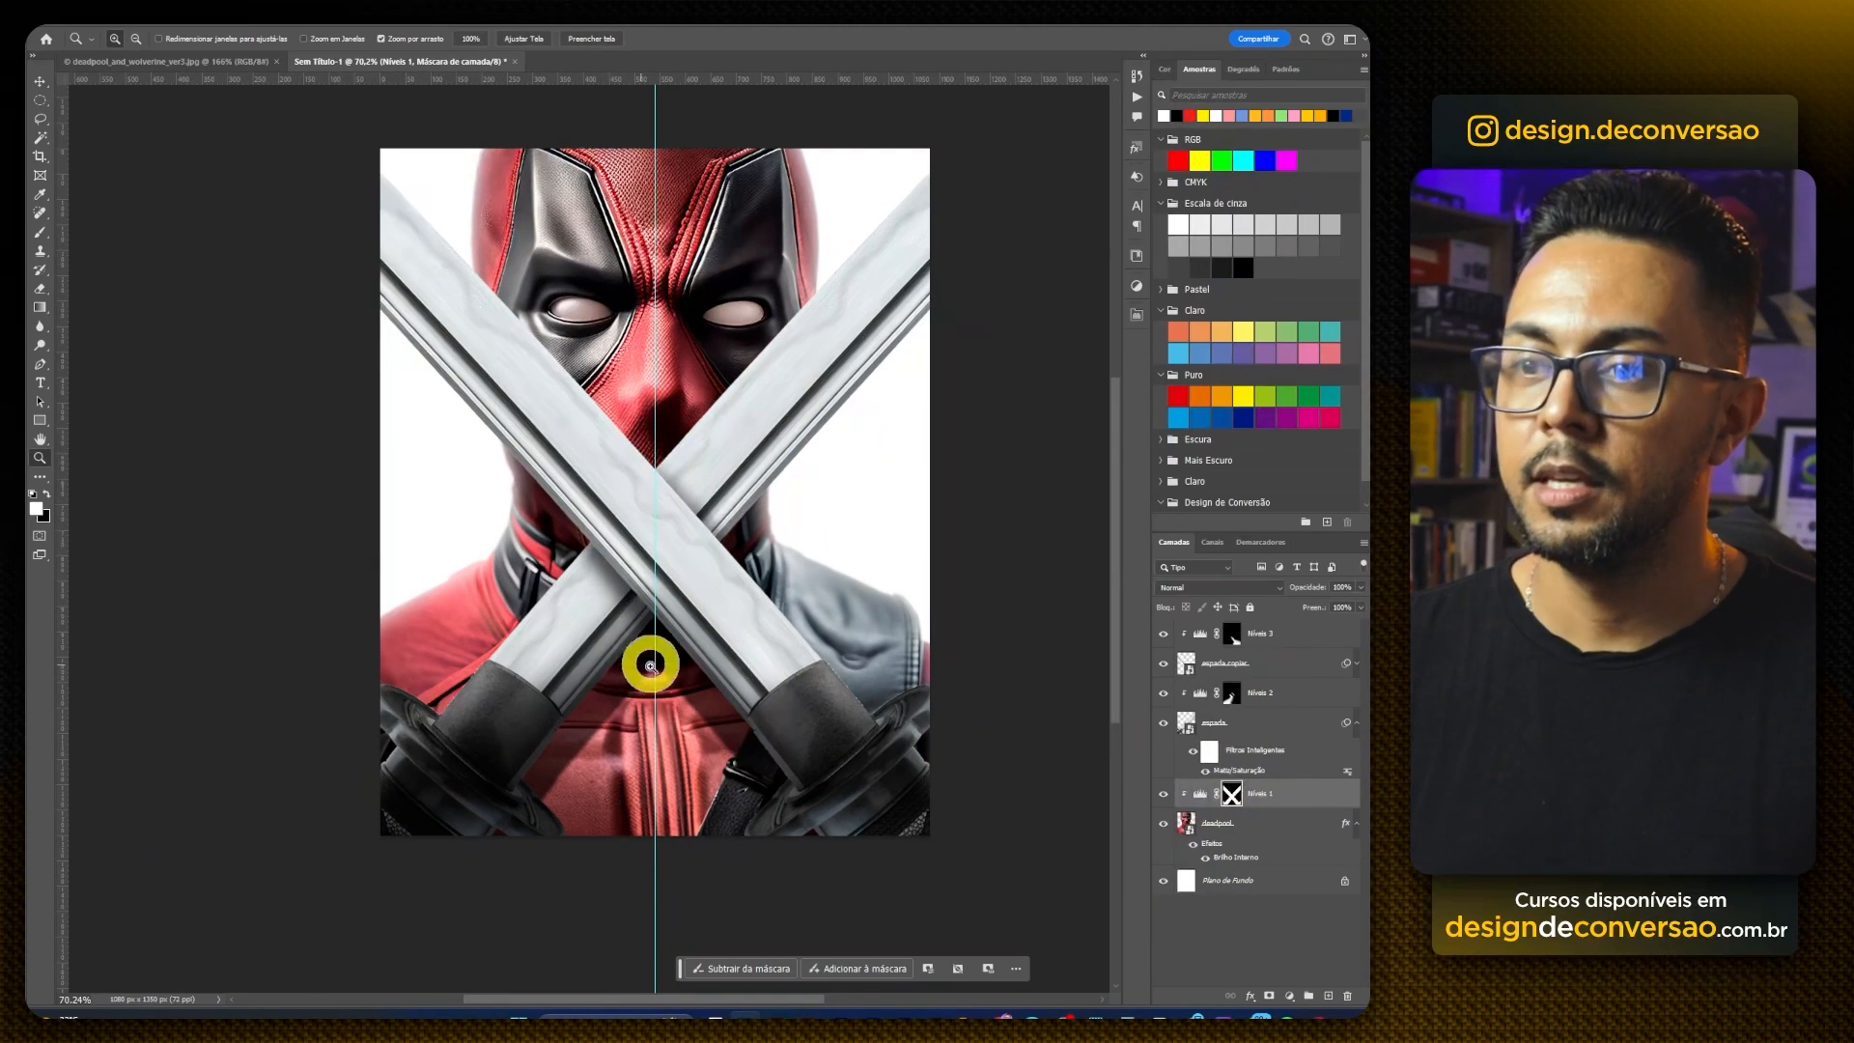
click(1291, 994)
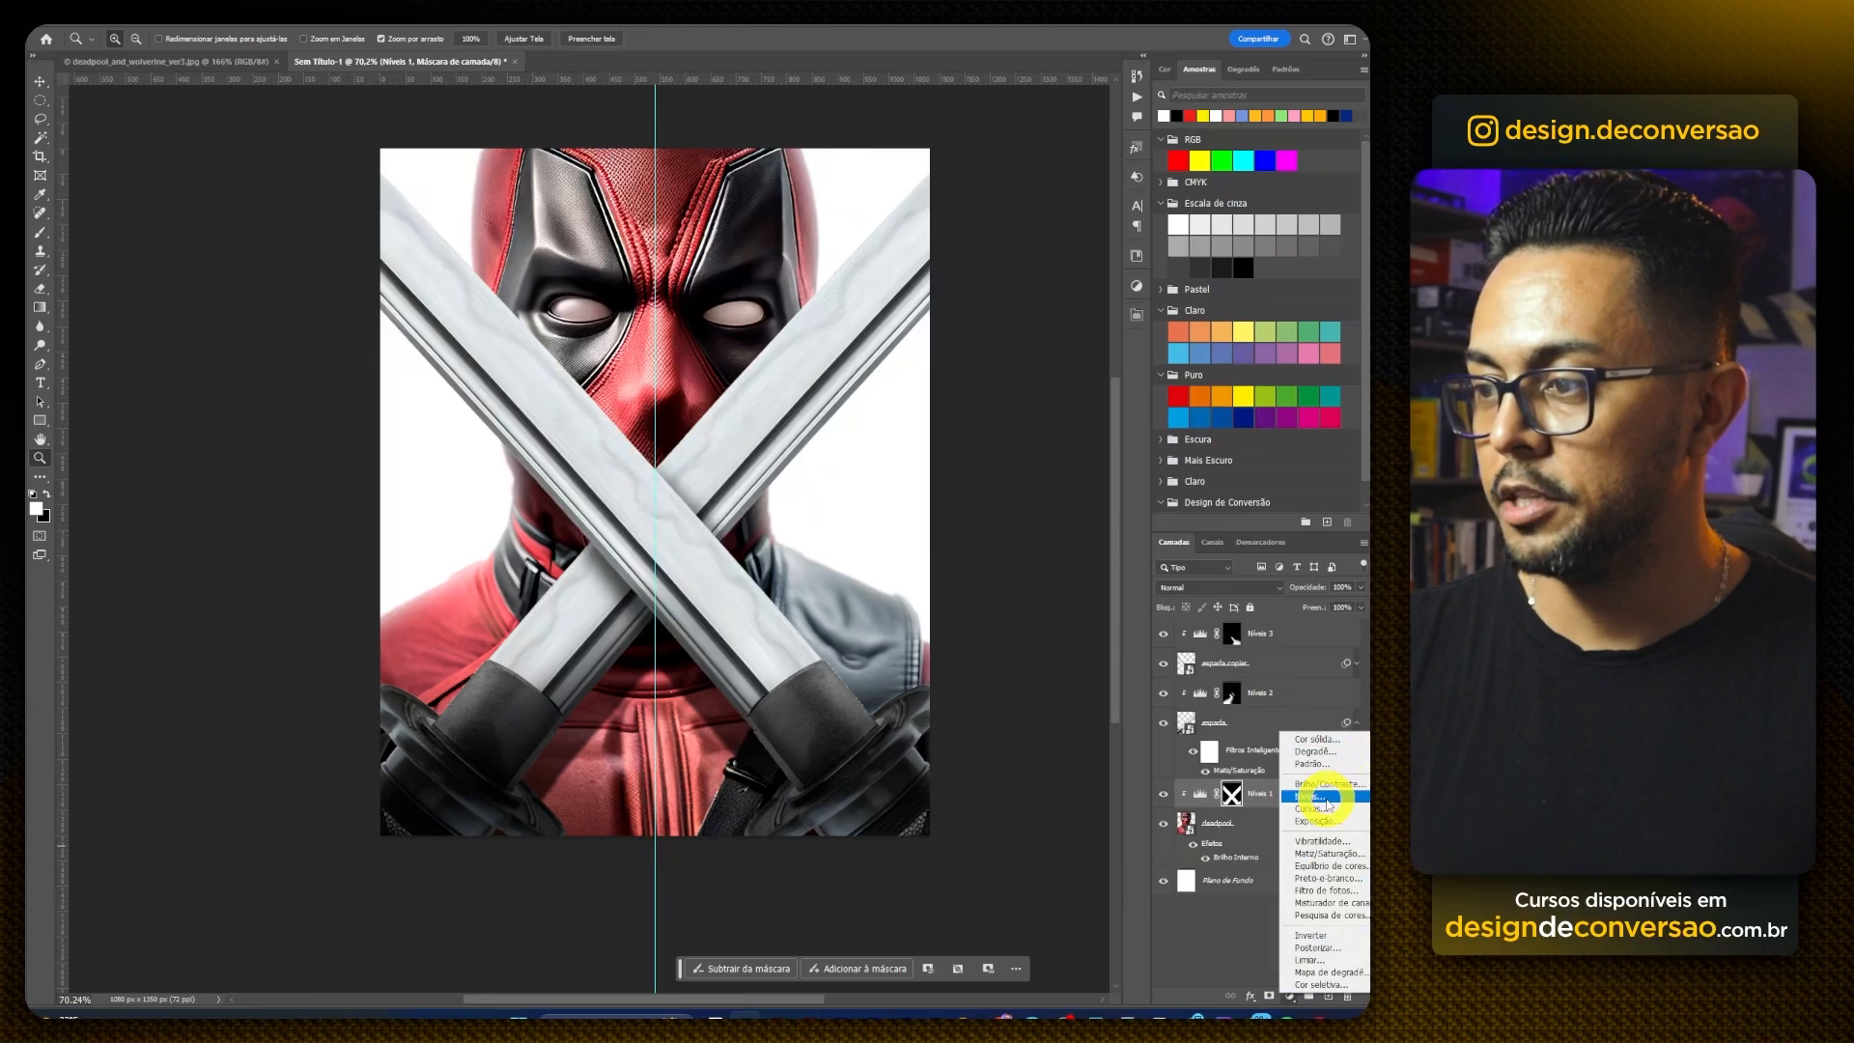
click(1325, 798)
drag(1100, 506, 1006, 502)
click(1012, 631)
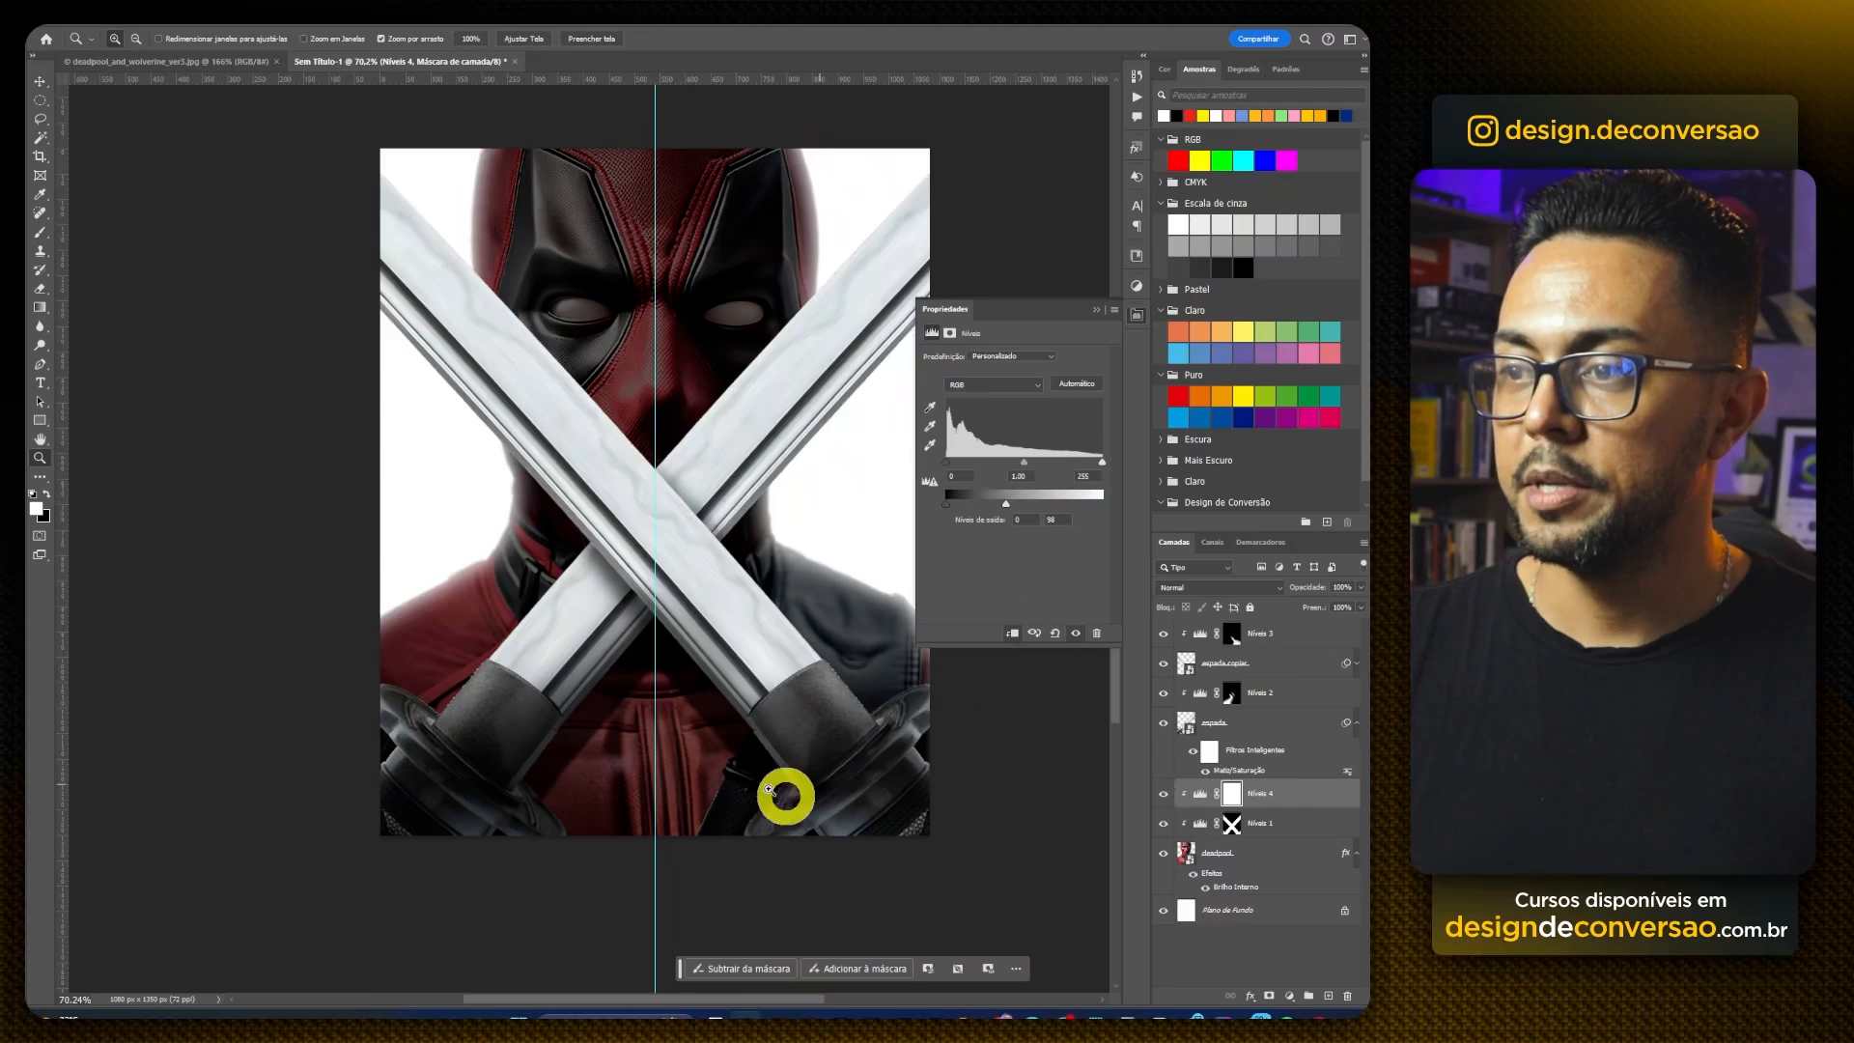
Step: Invert the new Levels mask and brush white at 20% opacity across the lower chest to darken the area between the hilts
click(1232, 793)
key(ctrl+i)
key(b)
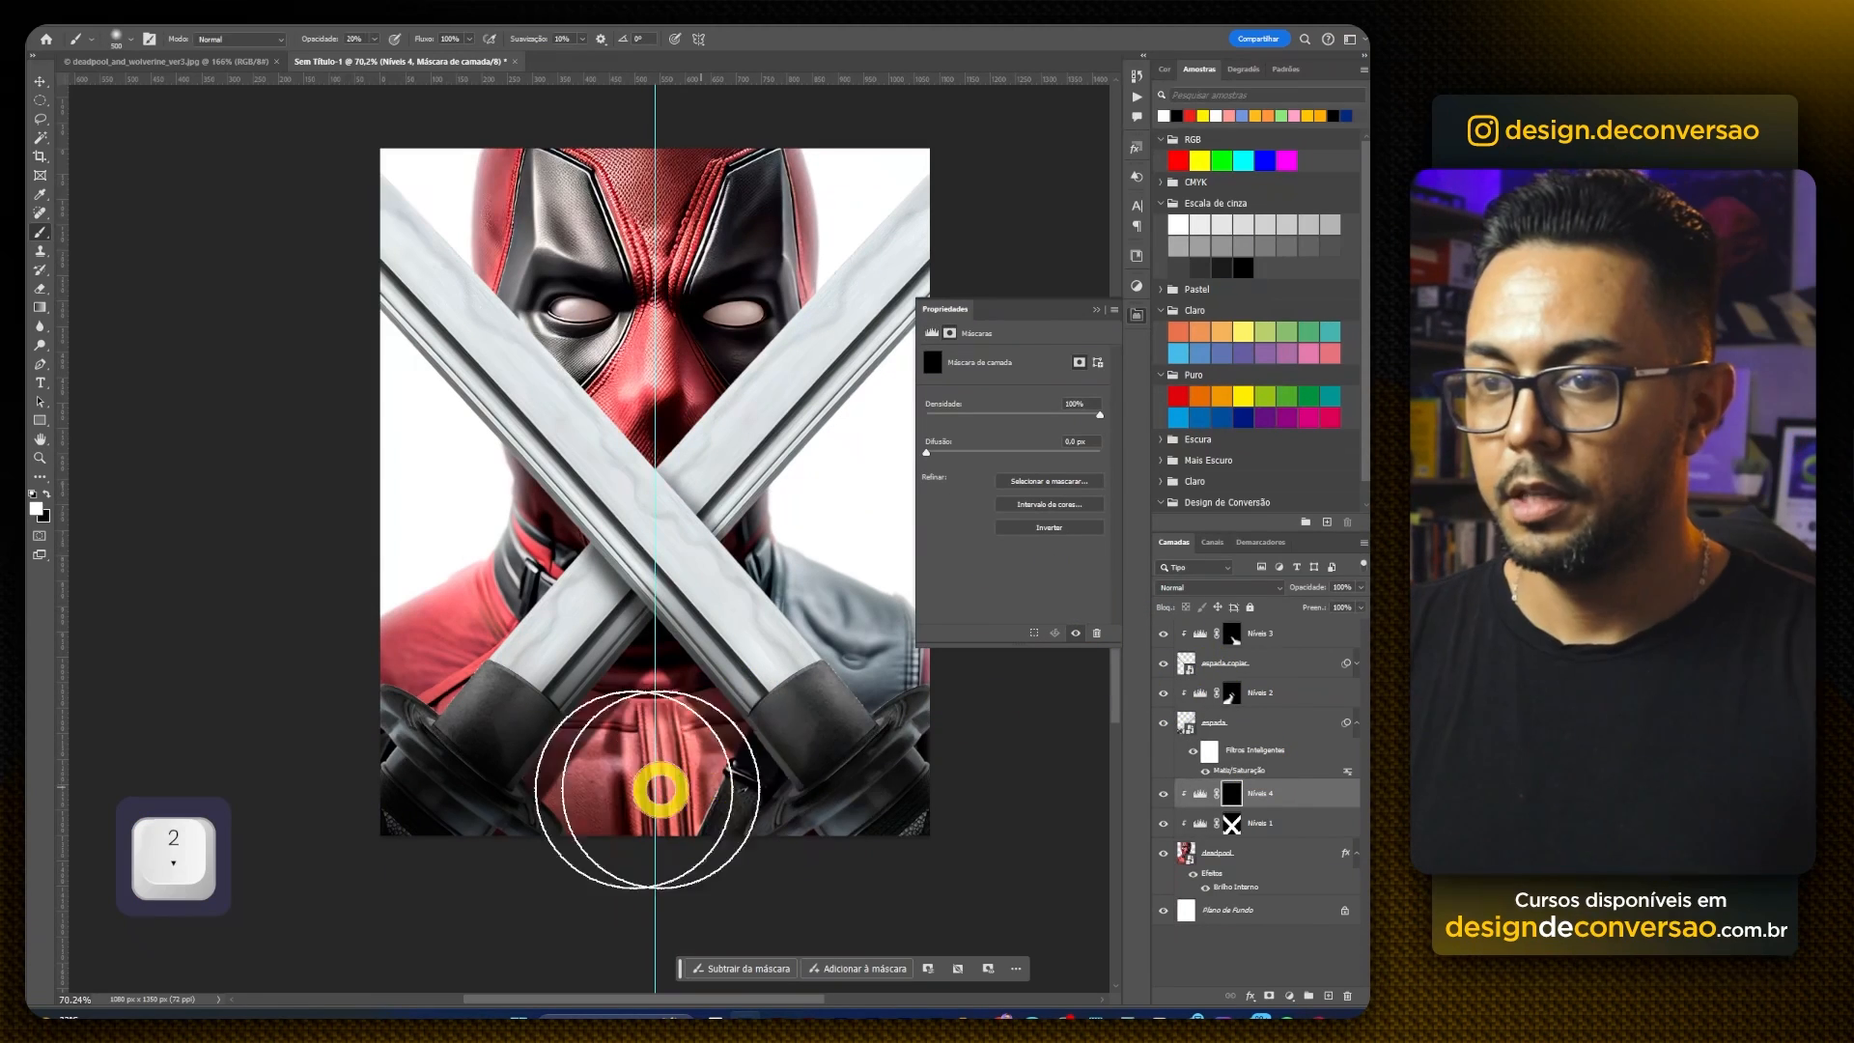
key(2)
mouse_move(558, 790)
mouse_down()
mouse_move(742, 770)
mouse_move(462, 783)
mouse_move(741, 743)
mouse_move(698, 786)
mouse_move(769, 742)
mouse_move(465, 737)
mouse_move(782, 723)
mouse_move(395, 751)
mouse_move(905, 731)
mouse_move(603, 737)
mouse_move(418, 711)
mouse_move(618, 694)
mouse_move(861, 703)
mouse_move(393, 724)
mouse_move(674, 696)
mouse_move(791, 700)
mouse_move(310, 729)
mouse_move(702, 773)
mouse_up()
key(z)
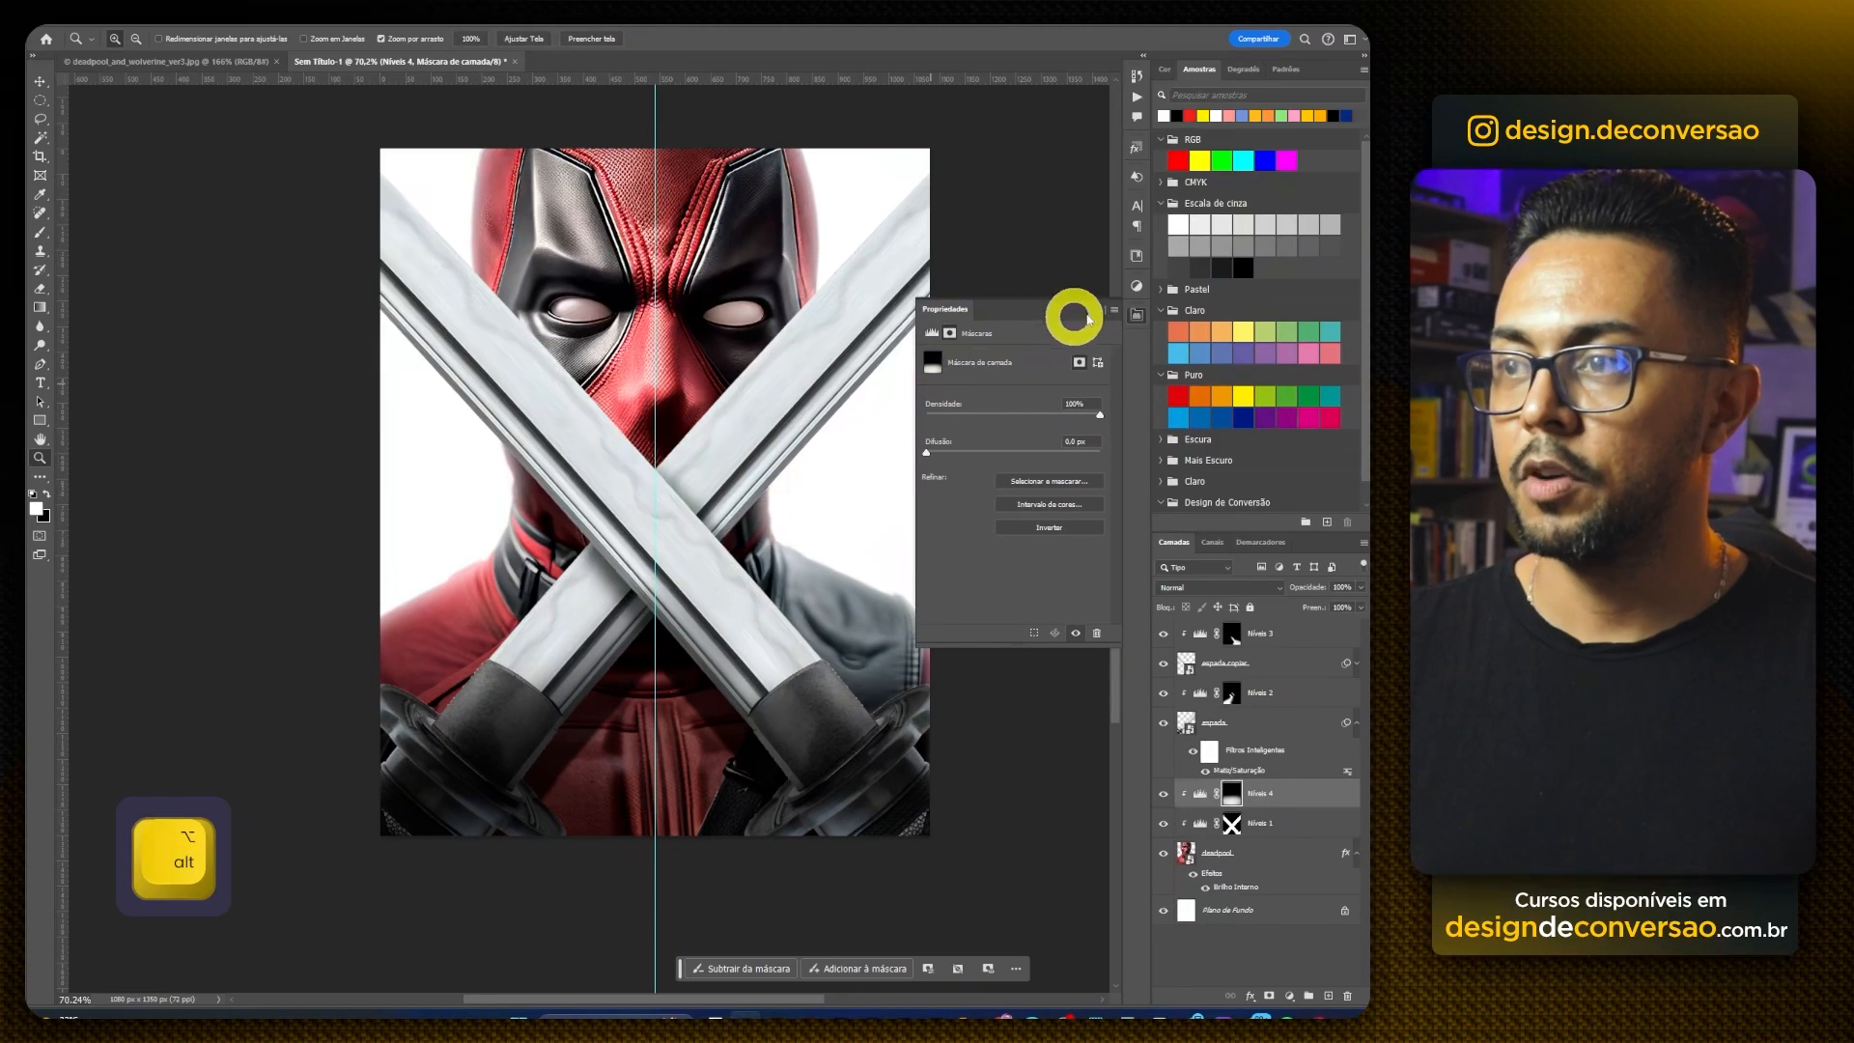
click(1095, 308)
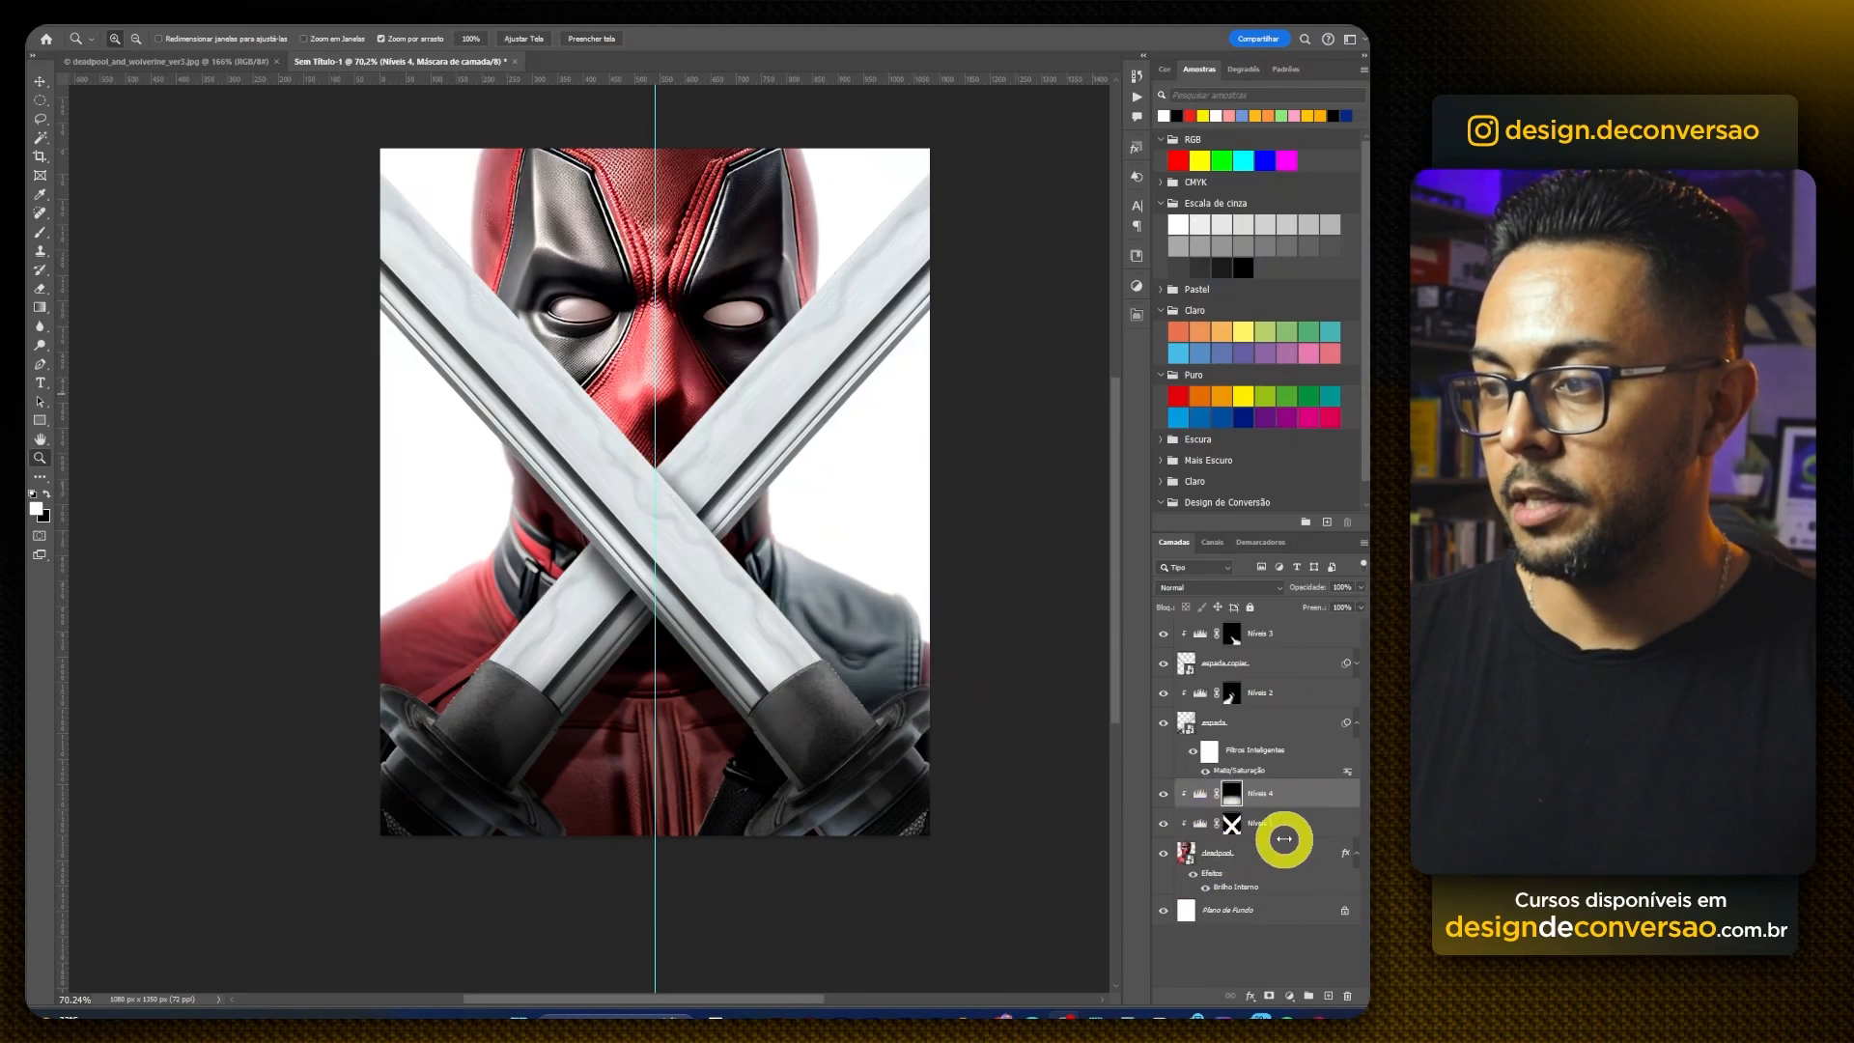
Step: Review the Levels settings of the X-shaped sword shadow clipped to deadpool
click(1256, 829)
double_click(1201, 825)
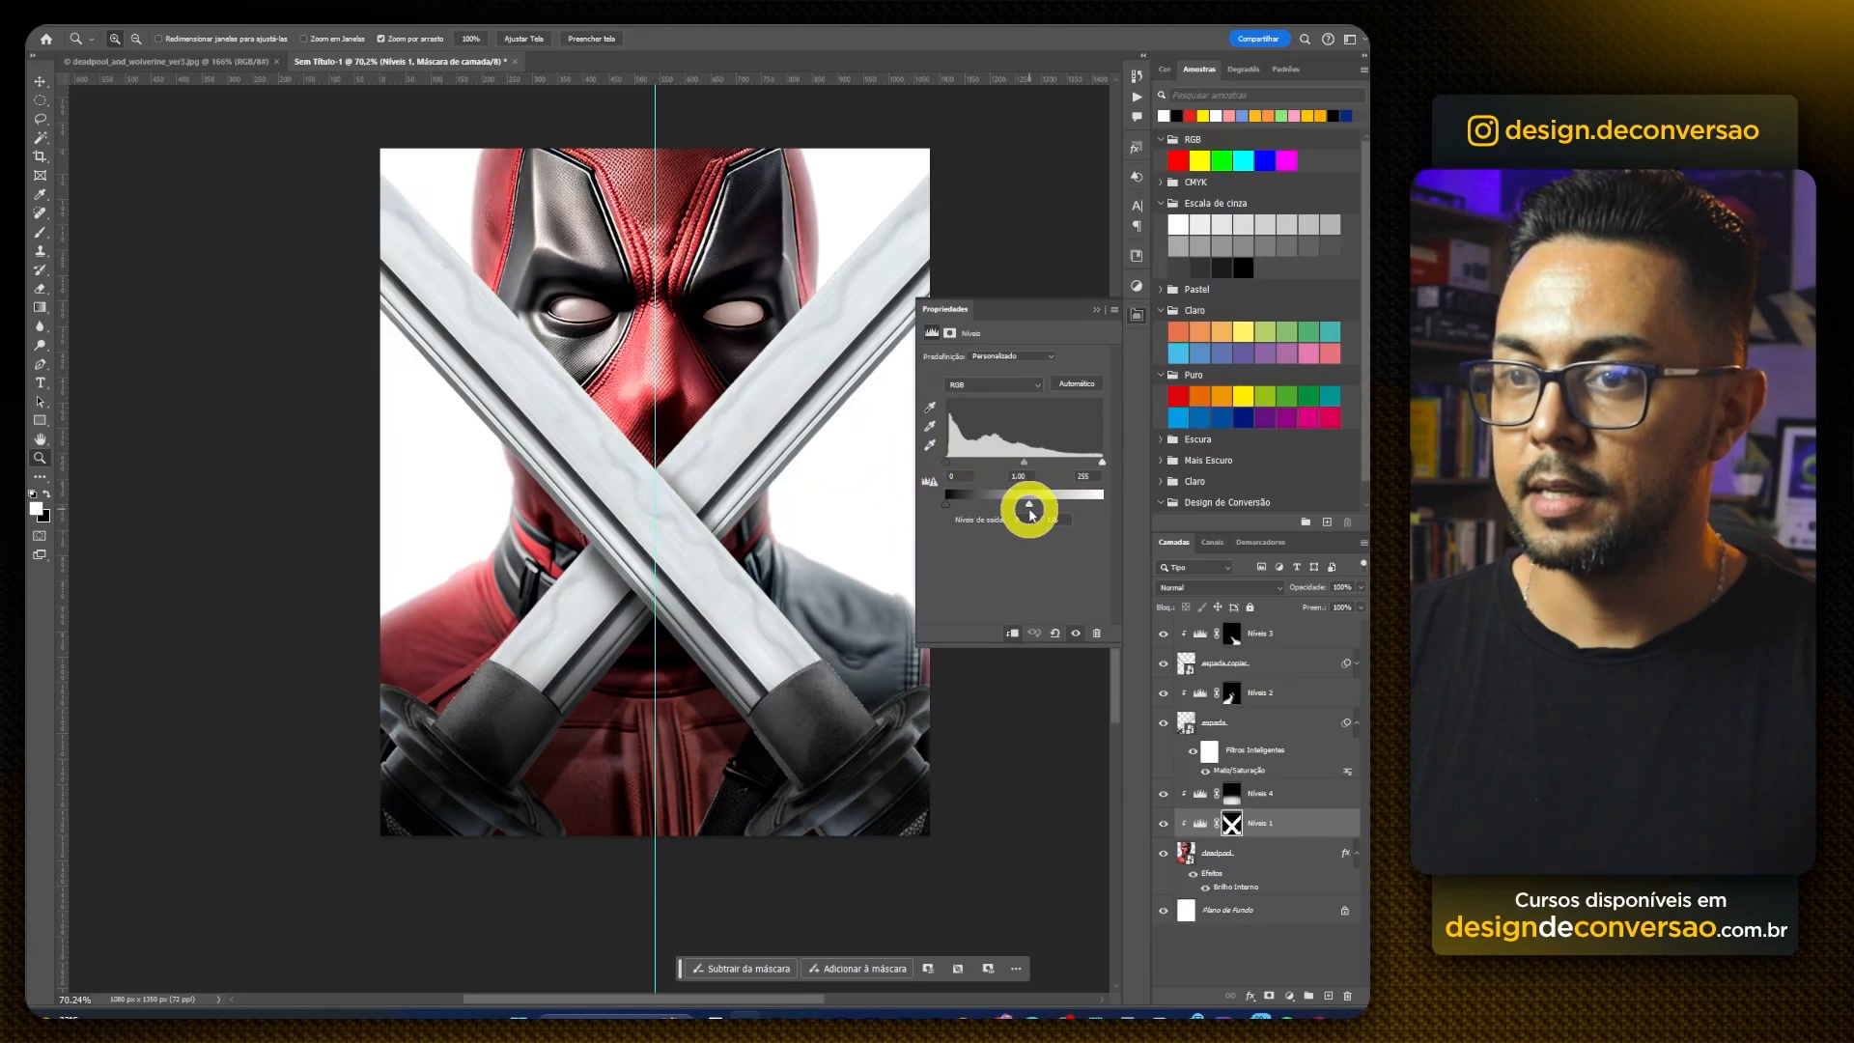
click(883, 459)
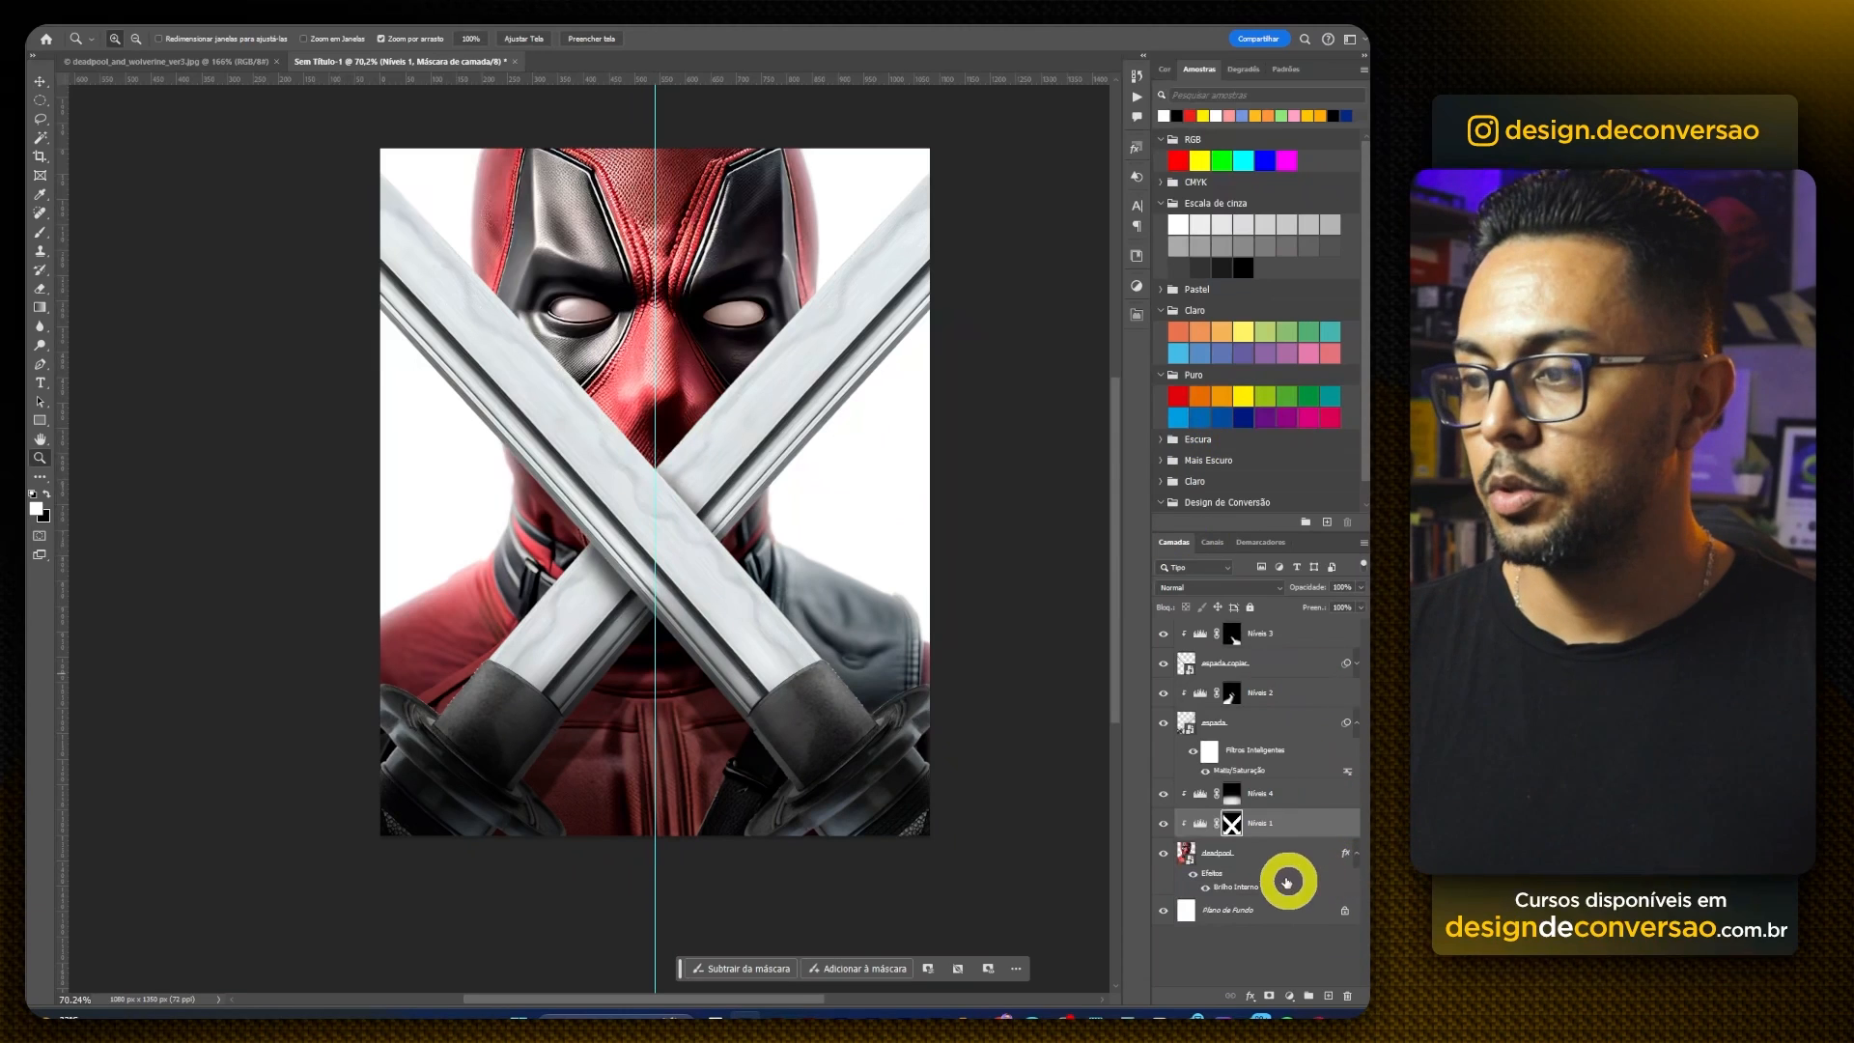
Step: Group the deadpool layer with its two clipped Levels adjustments and name the group deadpool
click(1289, 856)
shift+click(1292, 802)
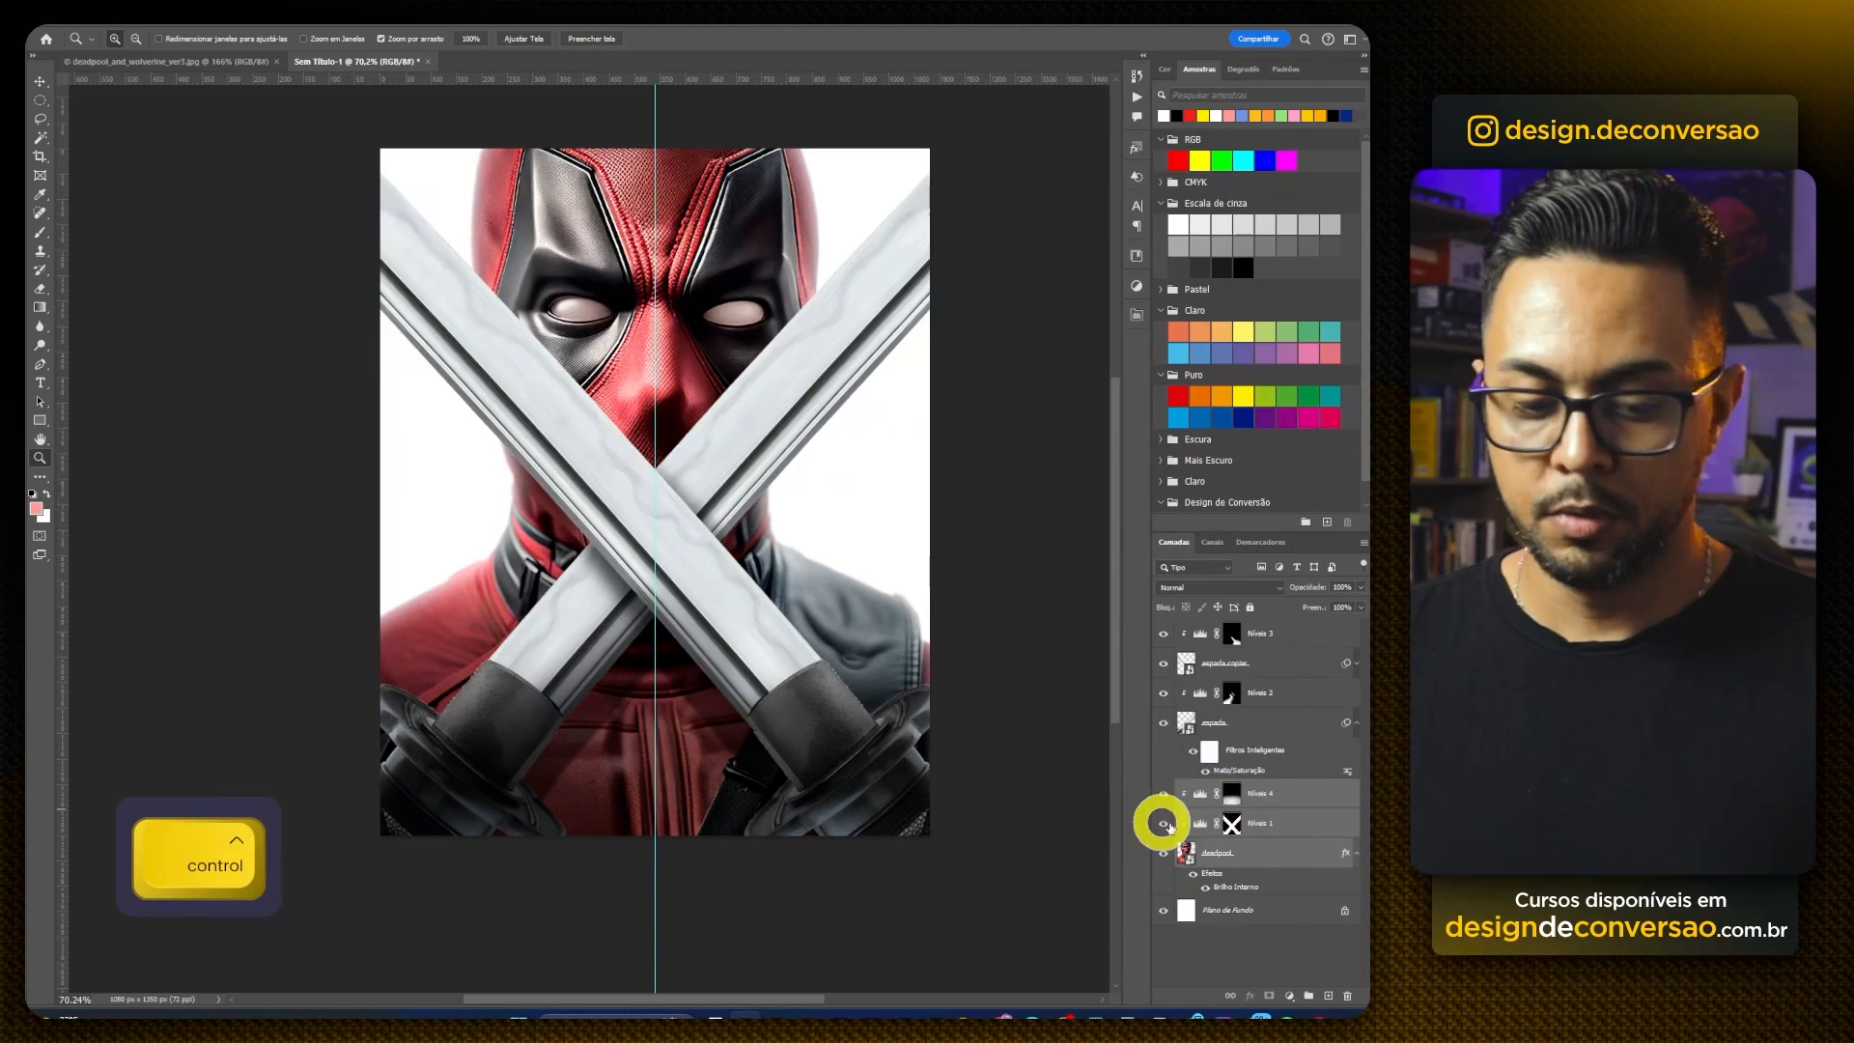
key(ctrl+g)
double_click(1220, 786)
text(de)
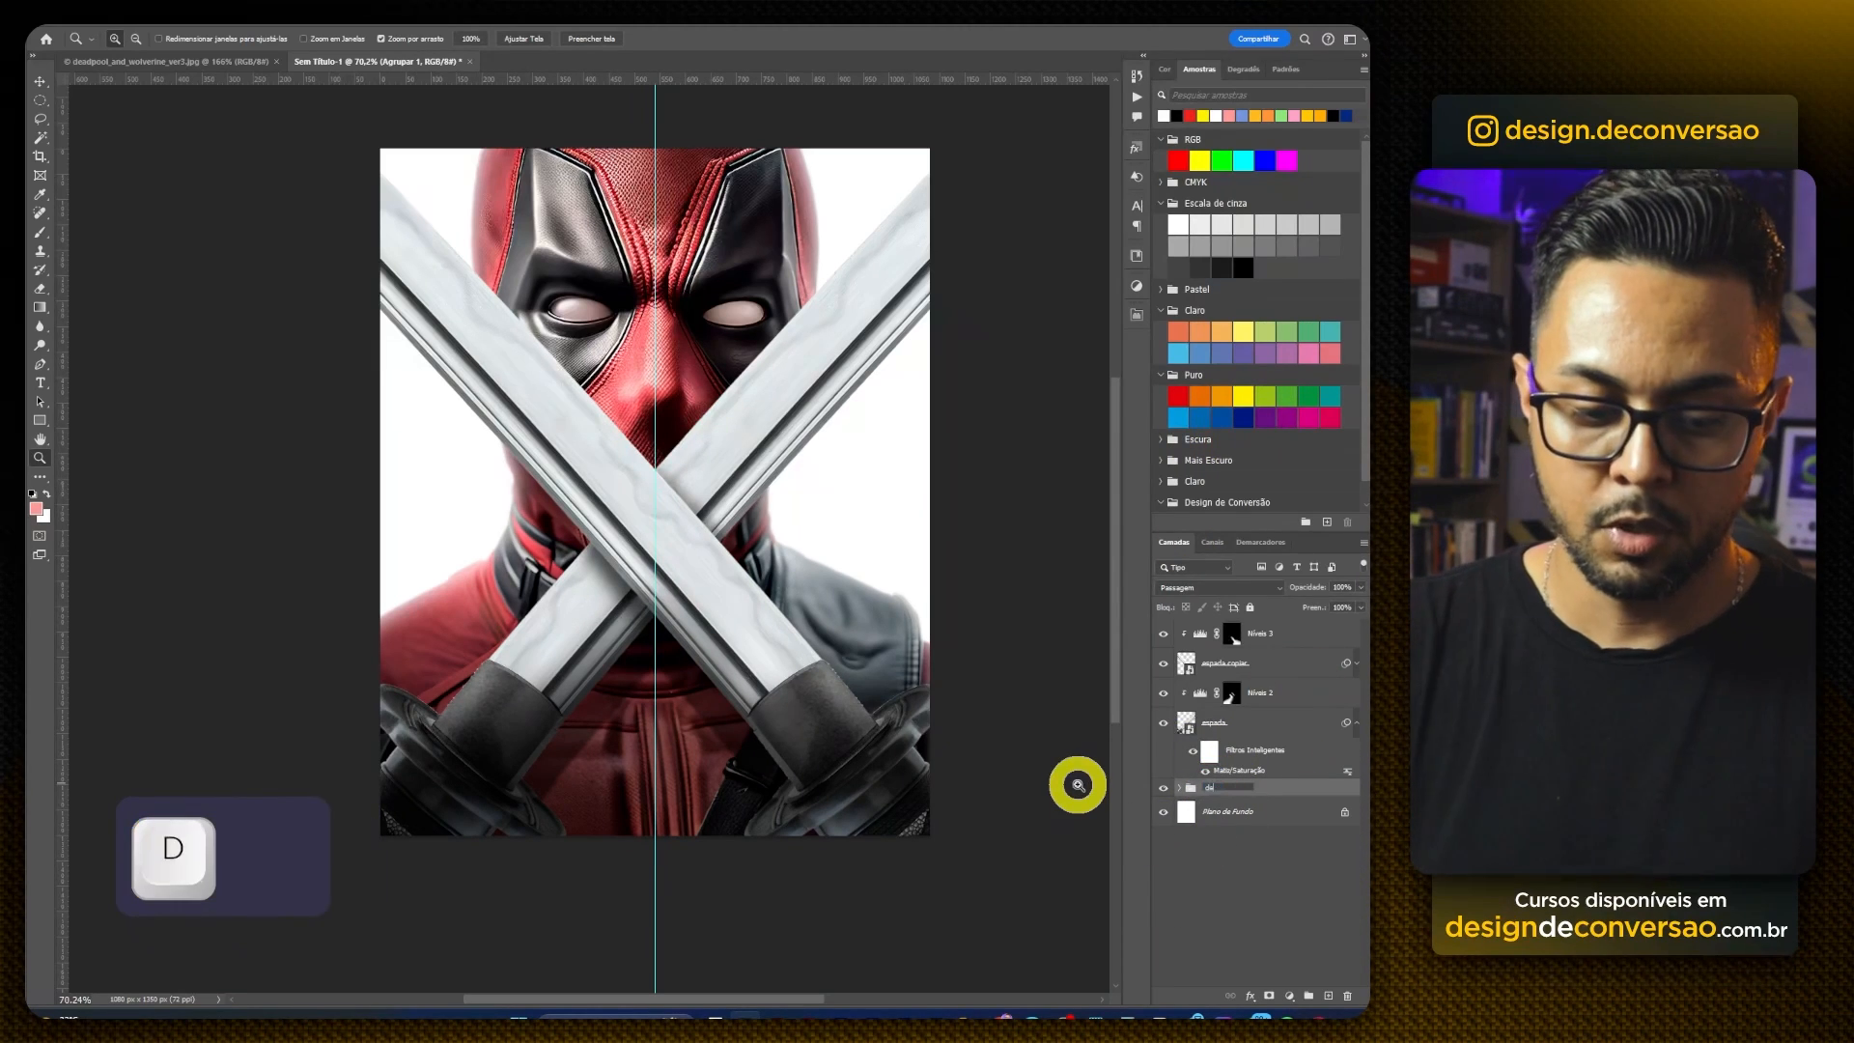
text(adpool)
key(Return)
Step: Group both sword layers with their clipped Levels adjustments and name the group espada
click(1276, 720)
shift+click(1287, 637)
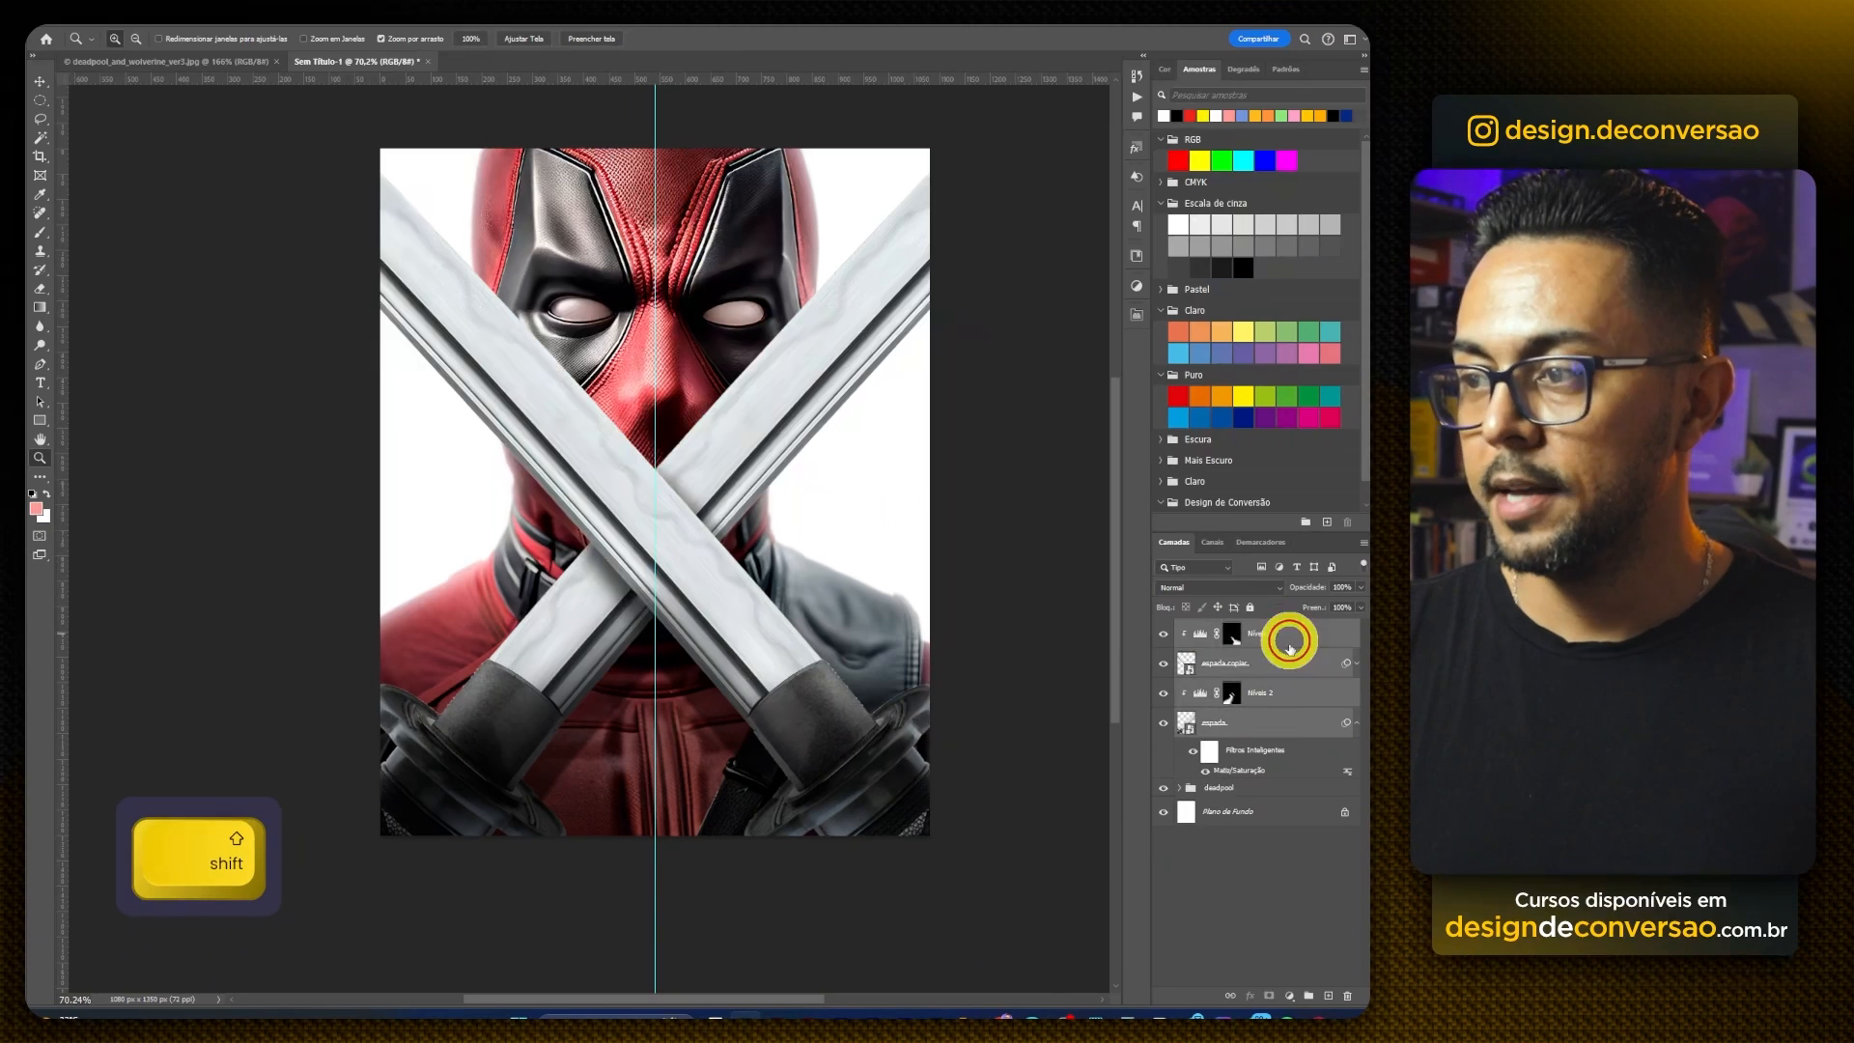
key(ctrl+g)
double_click(1222, 627)
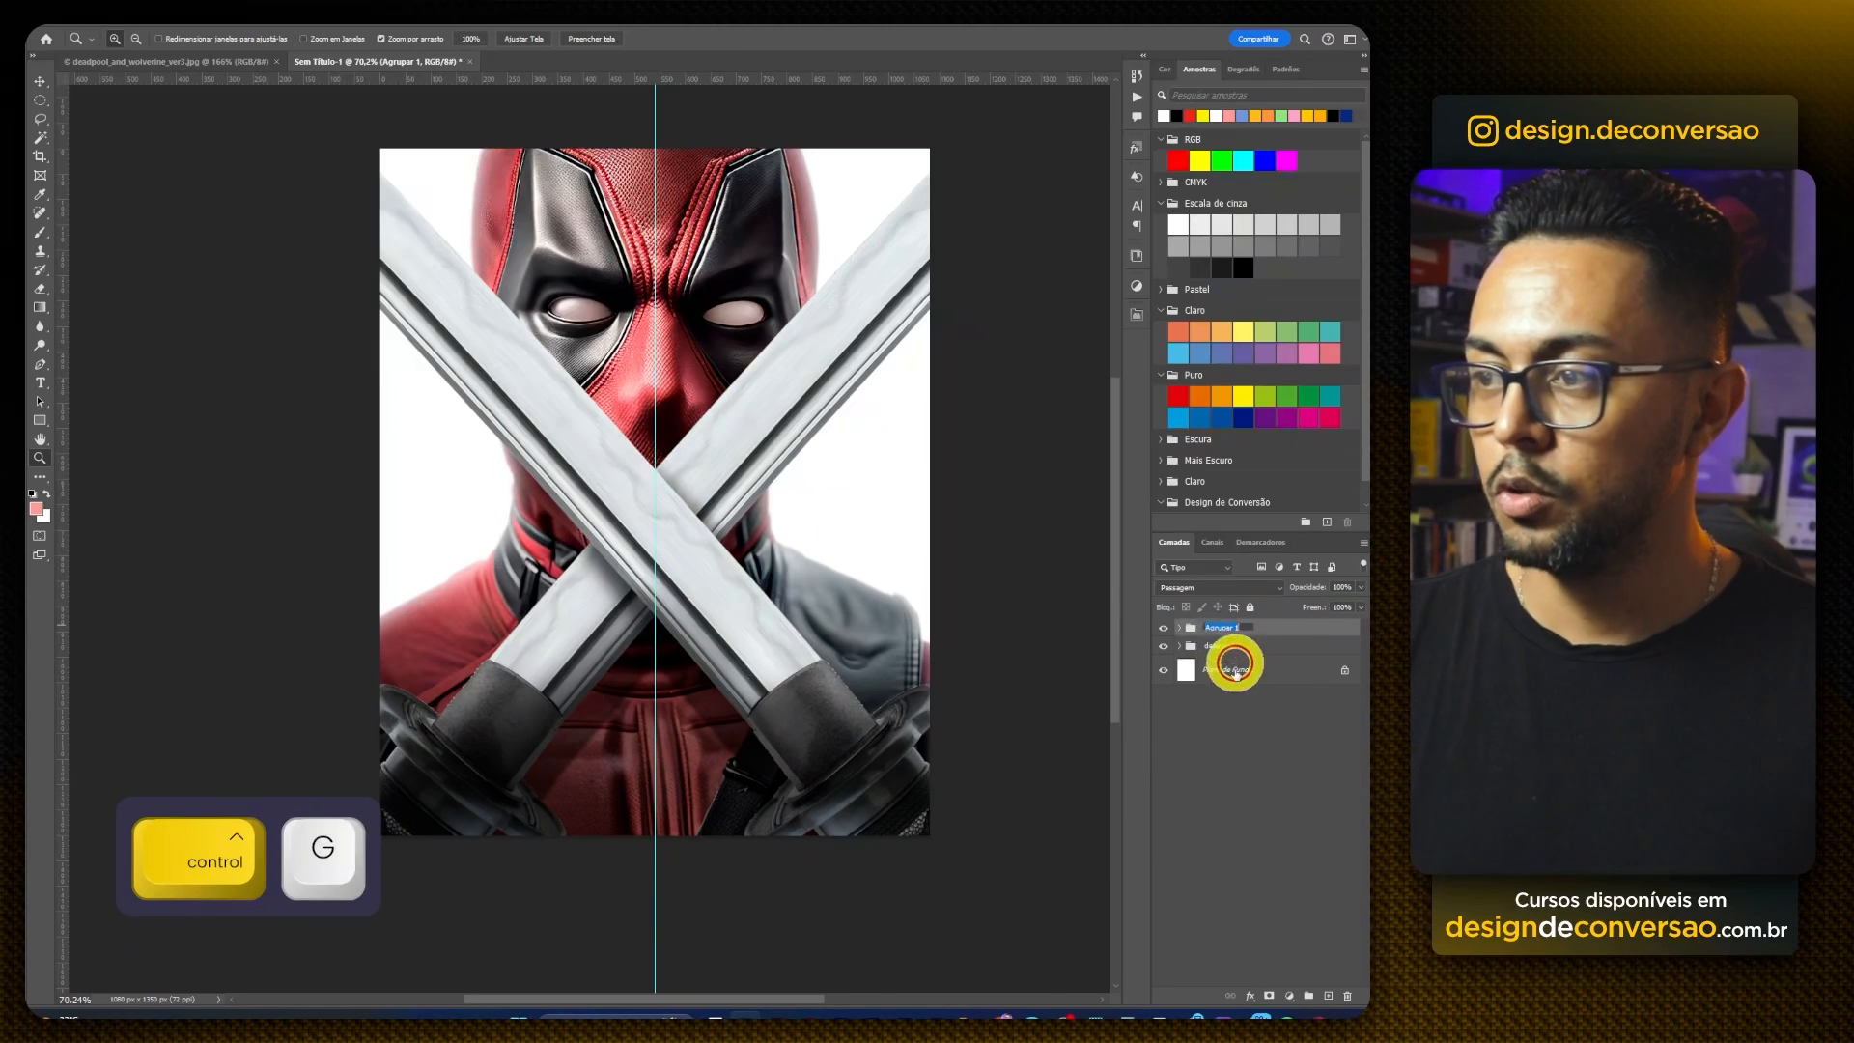
text(espada)
key(Return)
Step: Duplicate the two sword layers from the espada group to the top of the layer stack, outside the group
click(1178, 628)
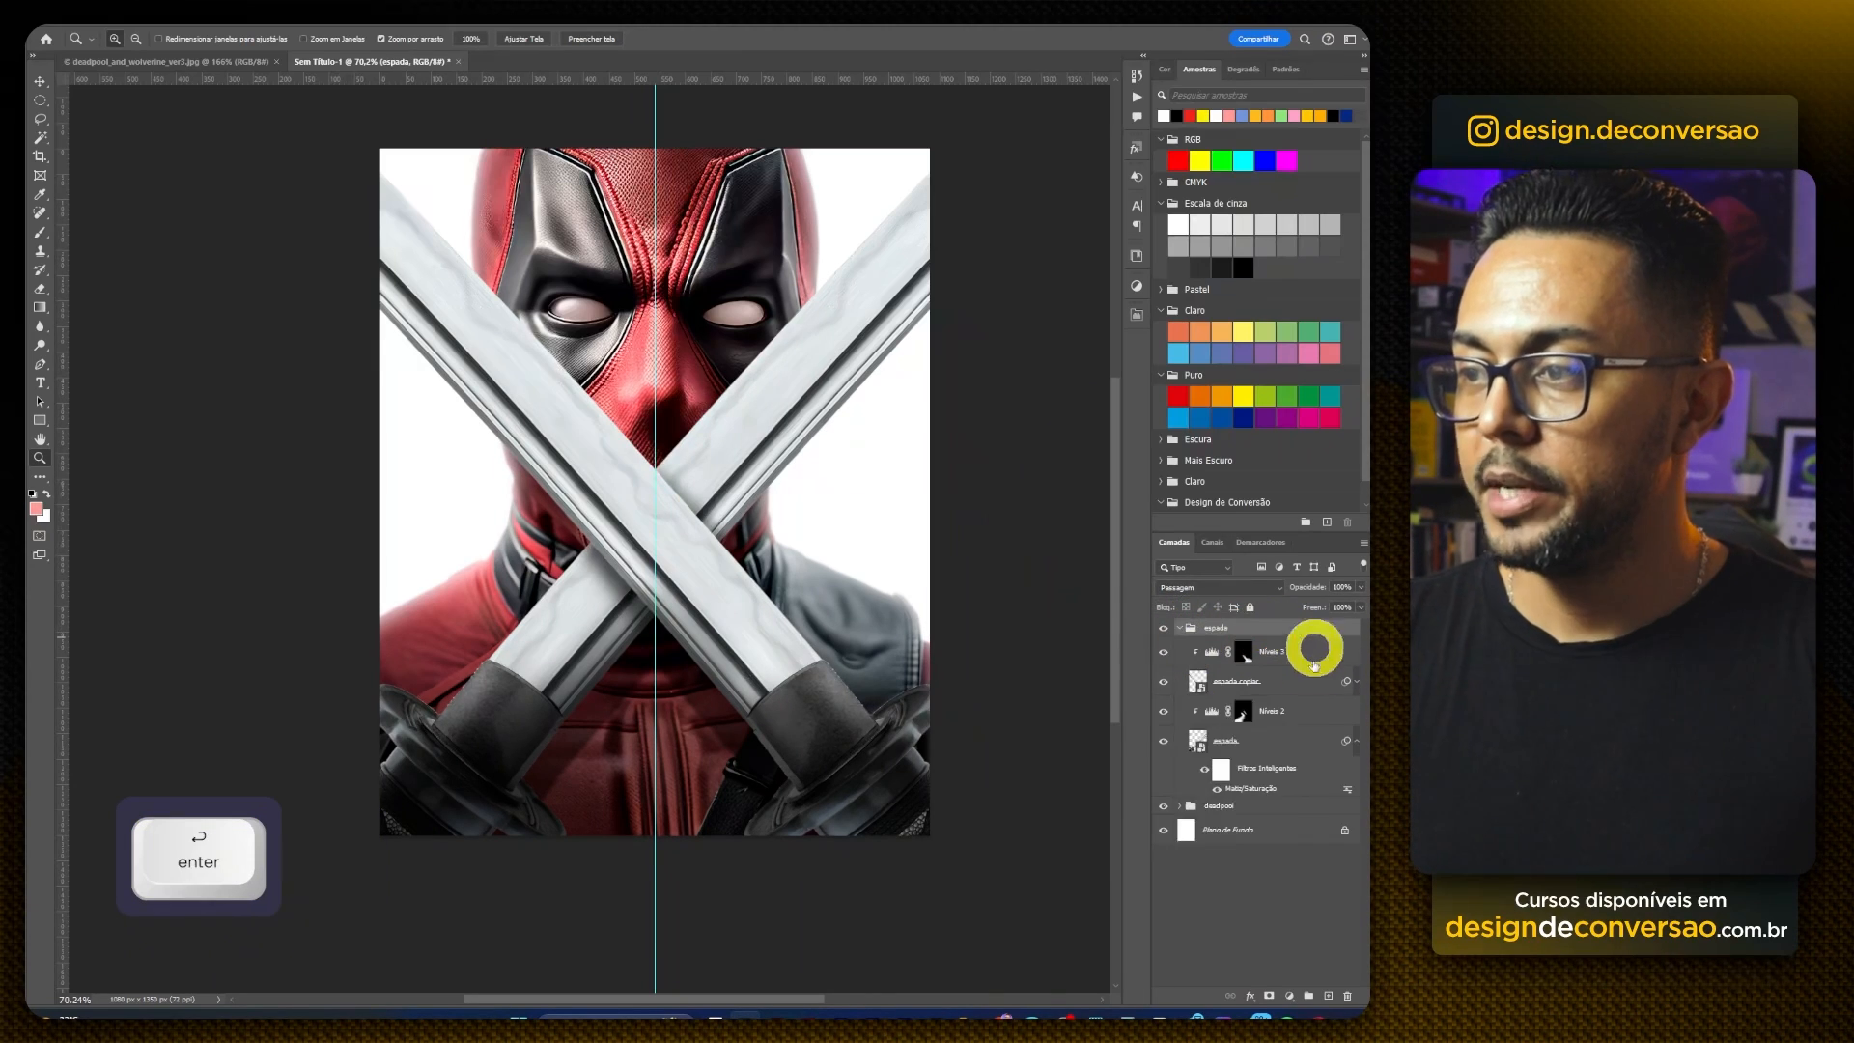
click(1281, 689)
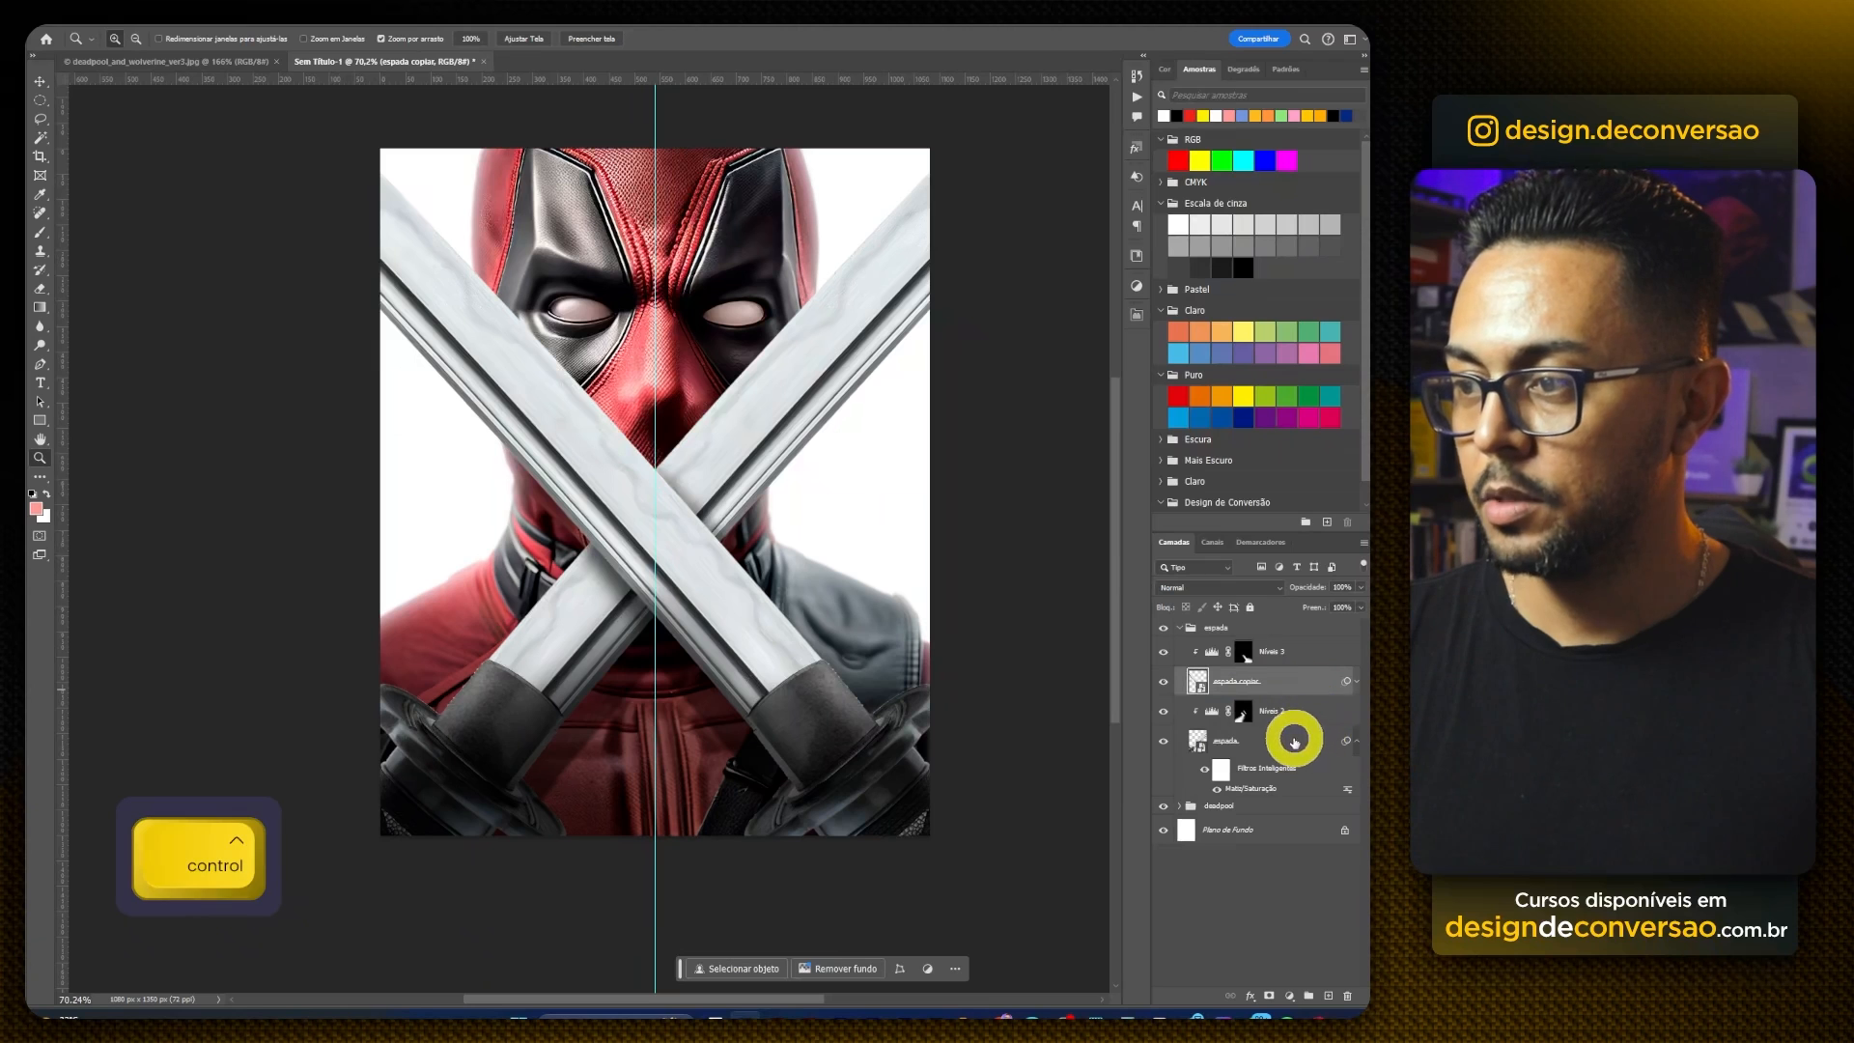
ctrl+click(1291, 739)
drag(1285, 791, 1289, 627)
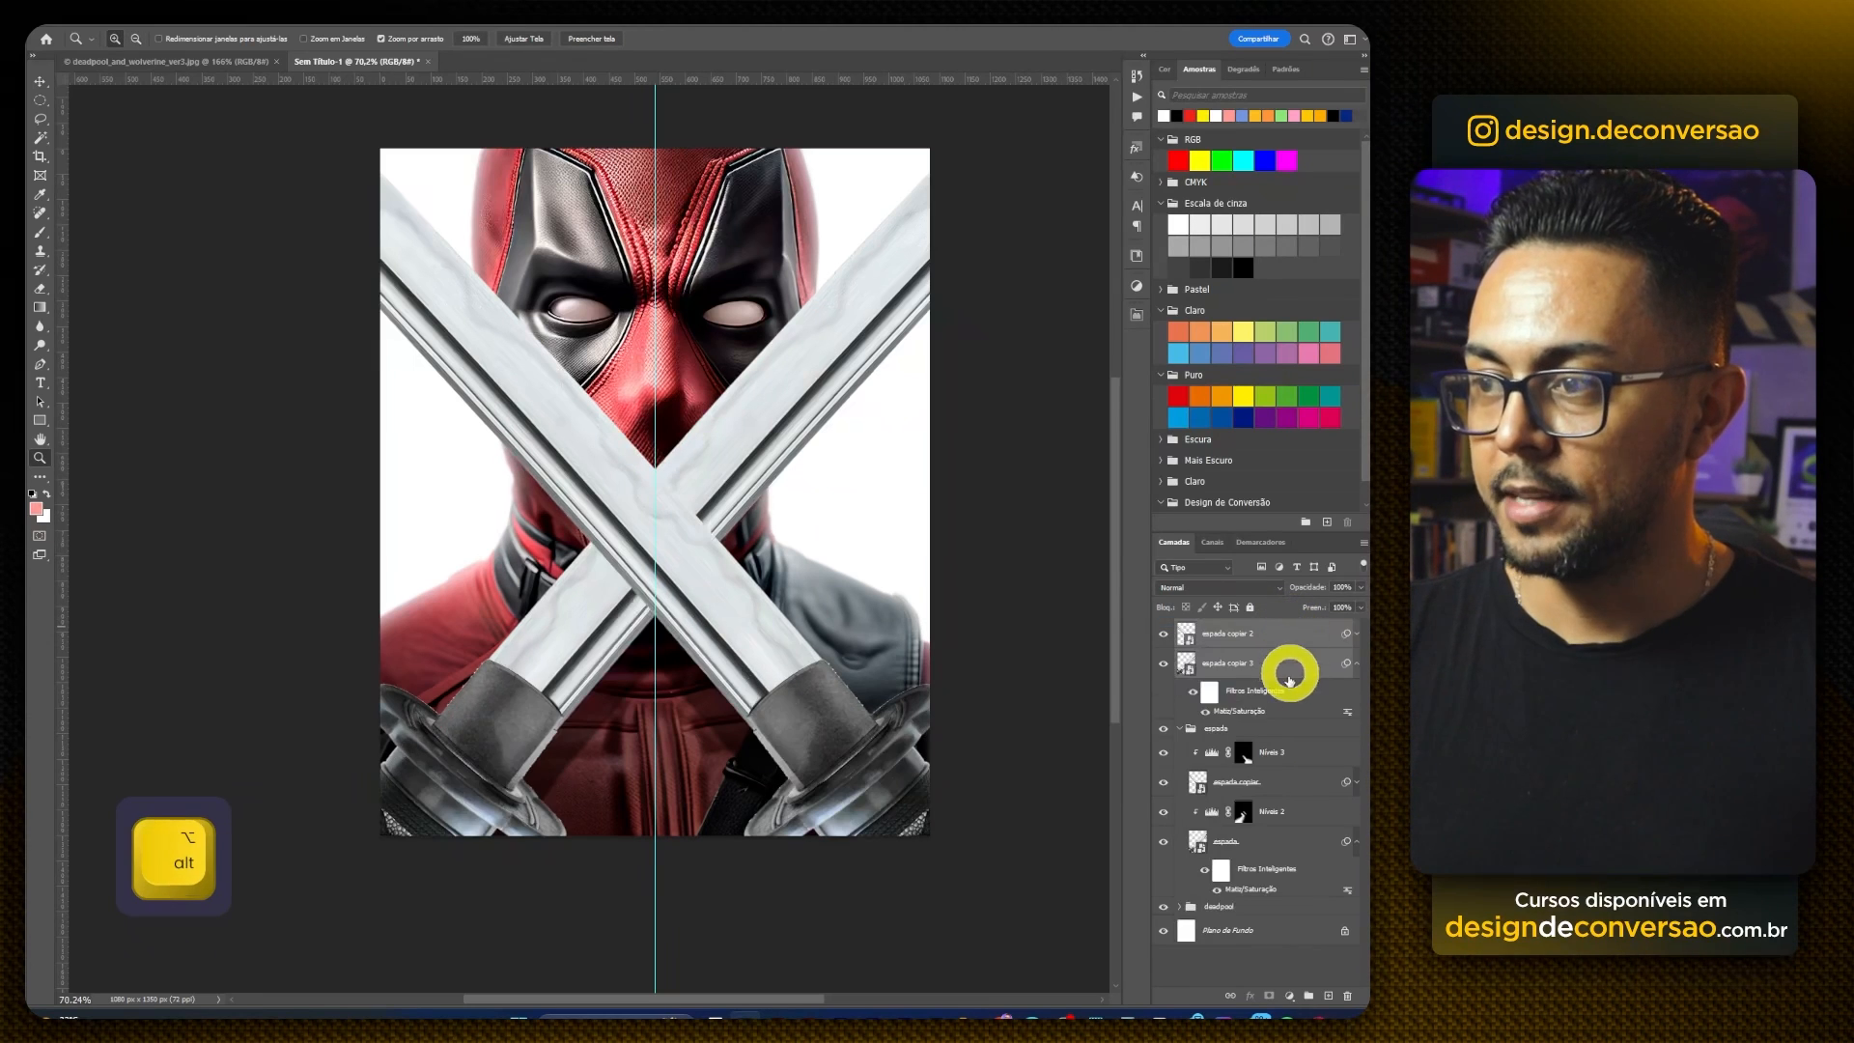
Step: Group the two unshaded sword copies, name the group luz and hide it
click(1181, 729)
key(ctrl+g)
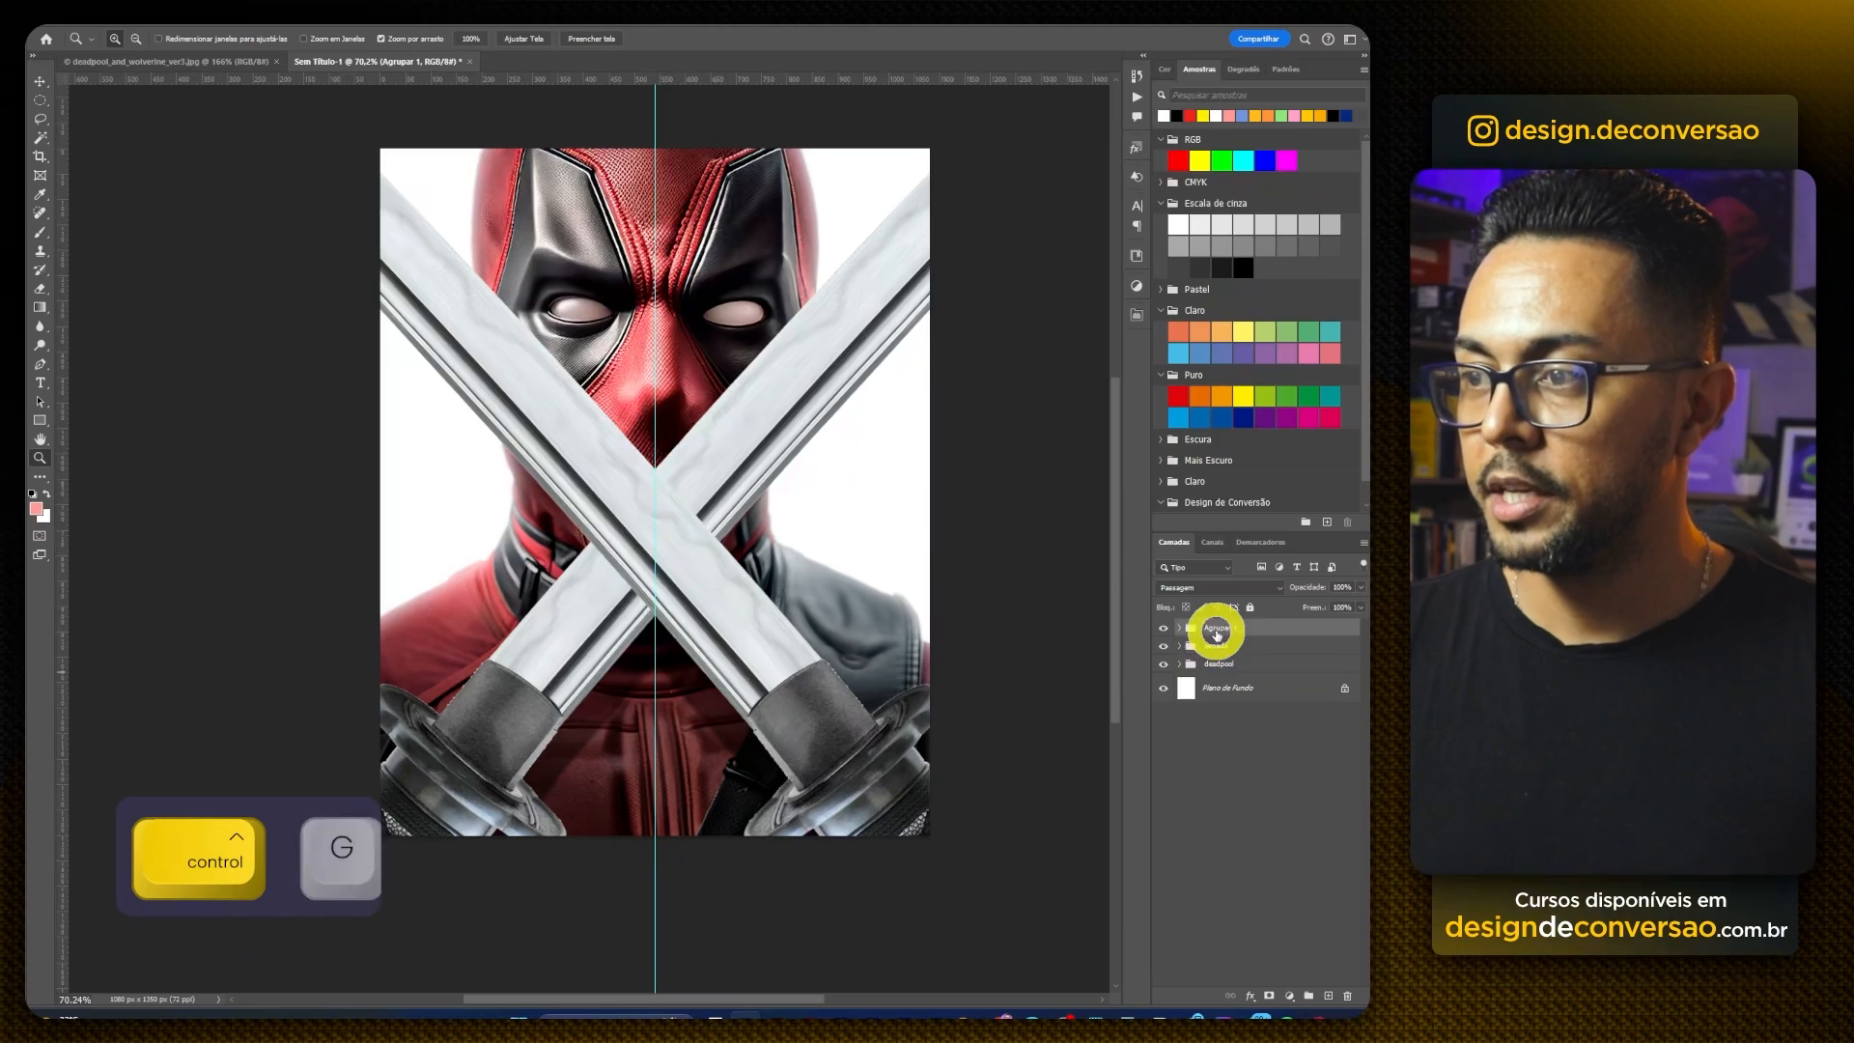
text(luz)
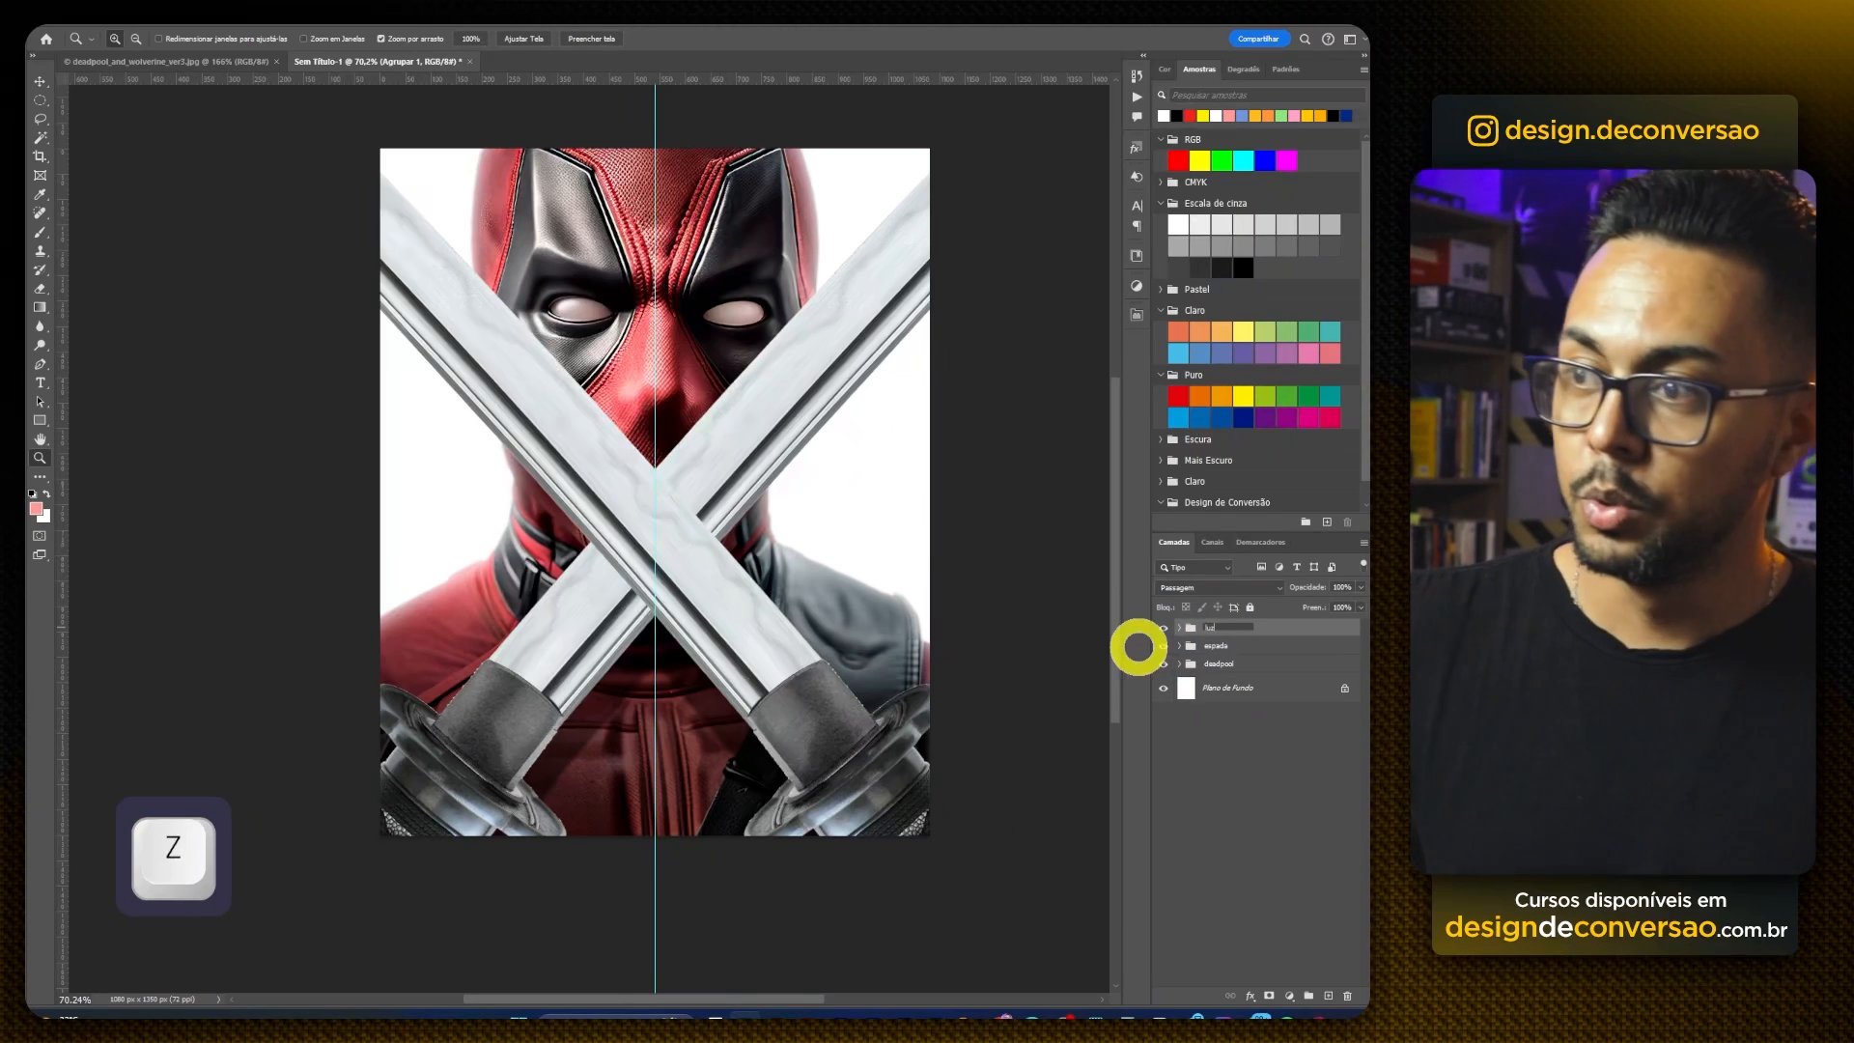
key(Return)
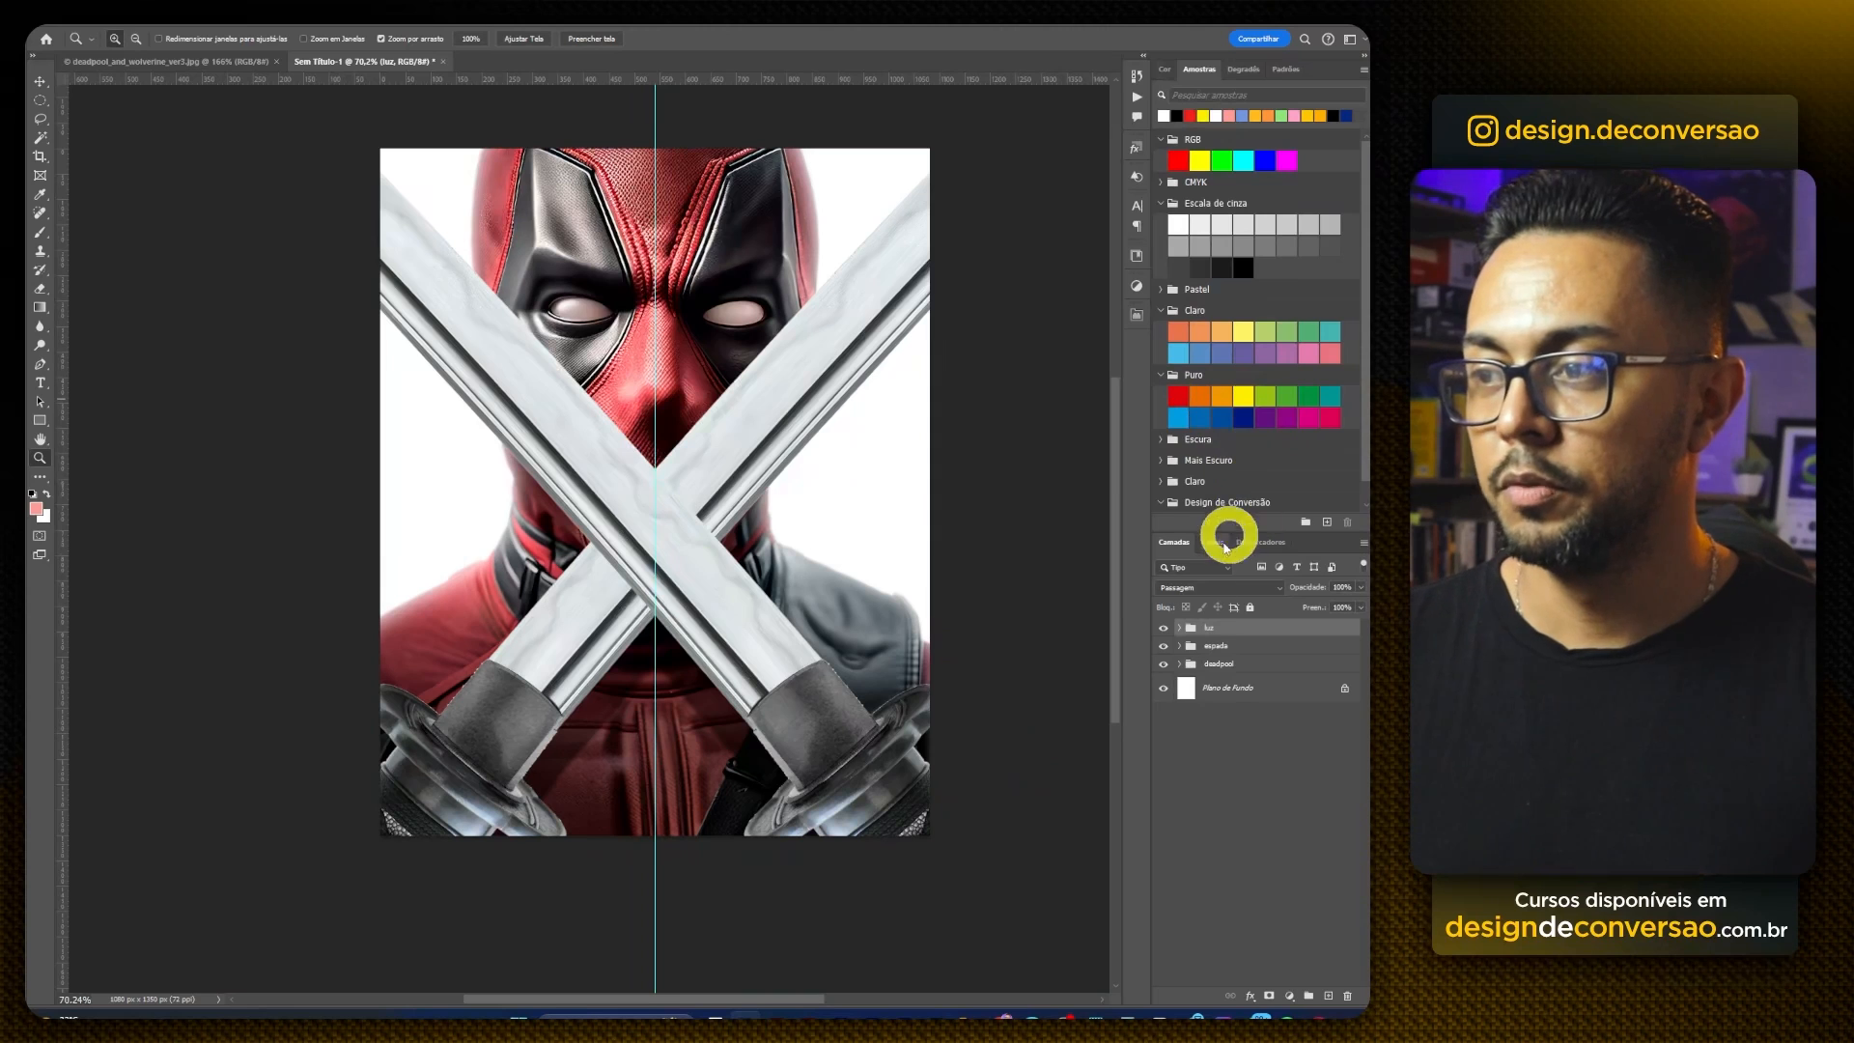
click(1164, 628)
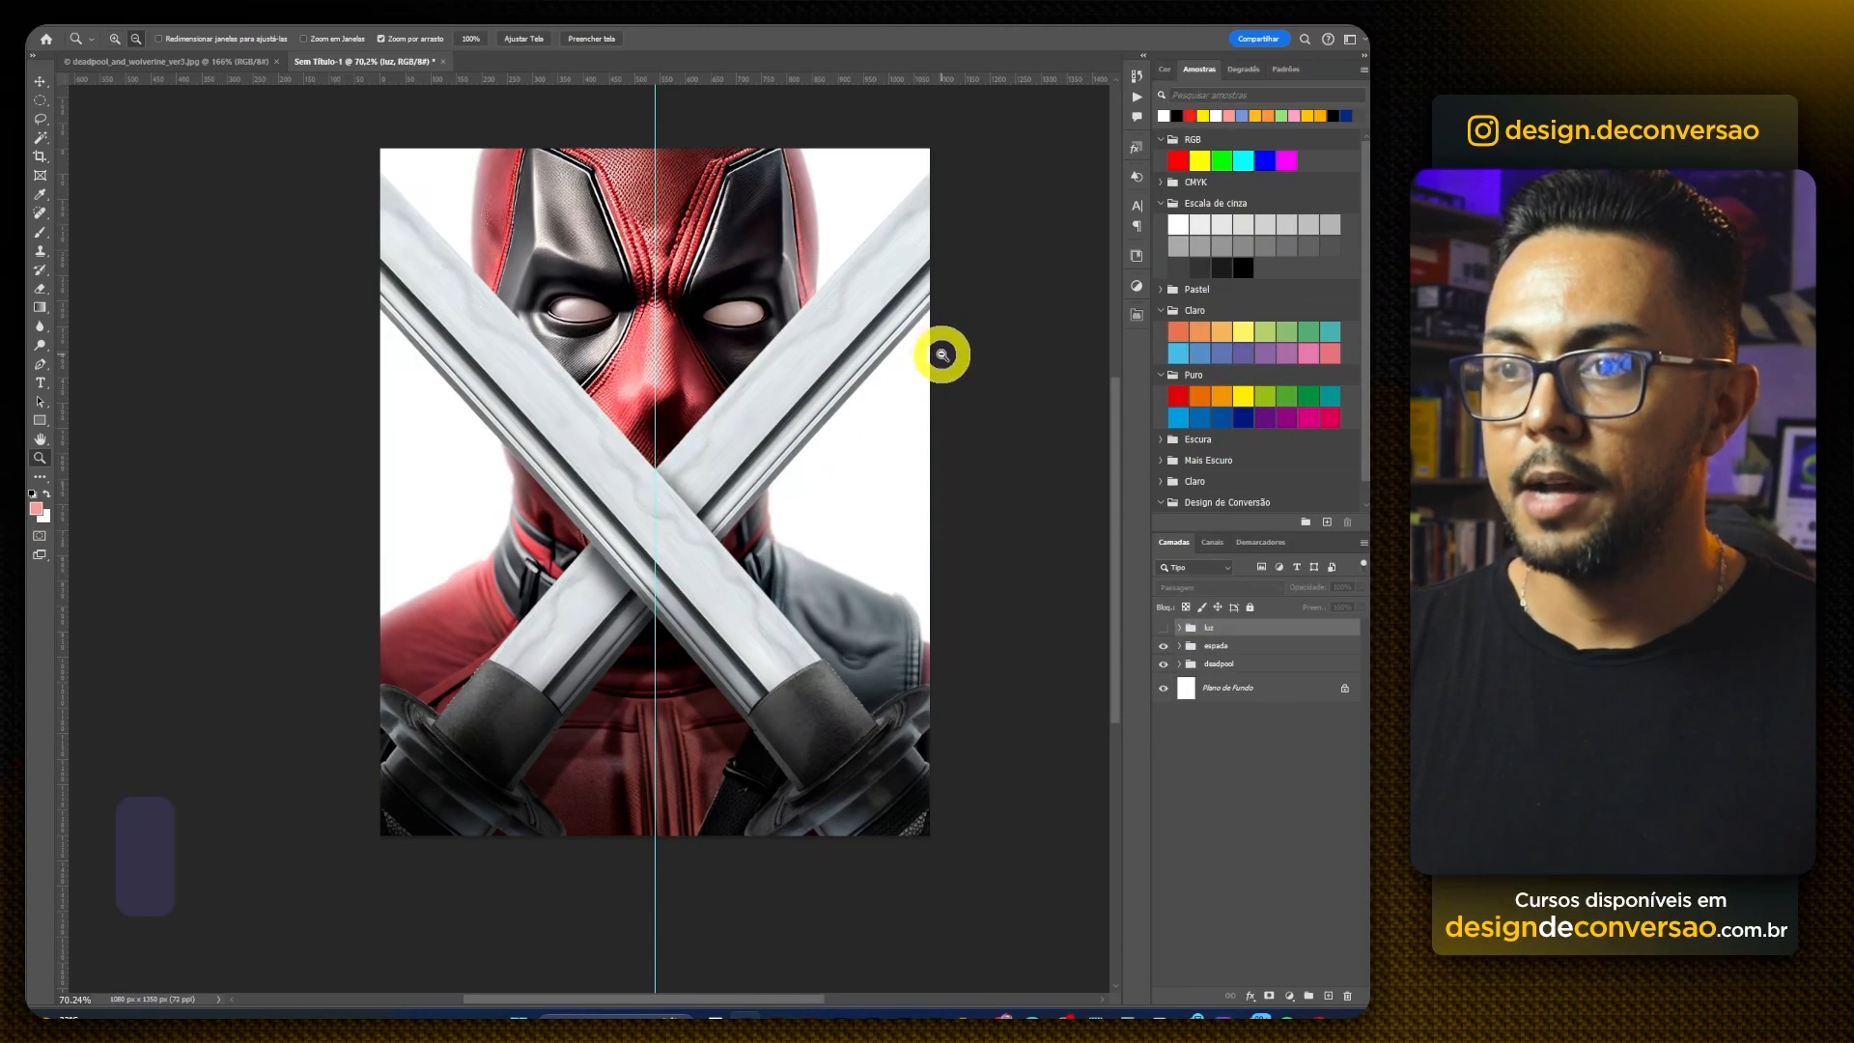
Step: Place the wolverine portrait from the file window into the poster and move its layer directly below the luz group
key(alt+Tab)
drag(956, 363, 398, 421)
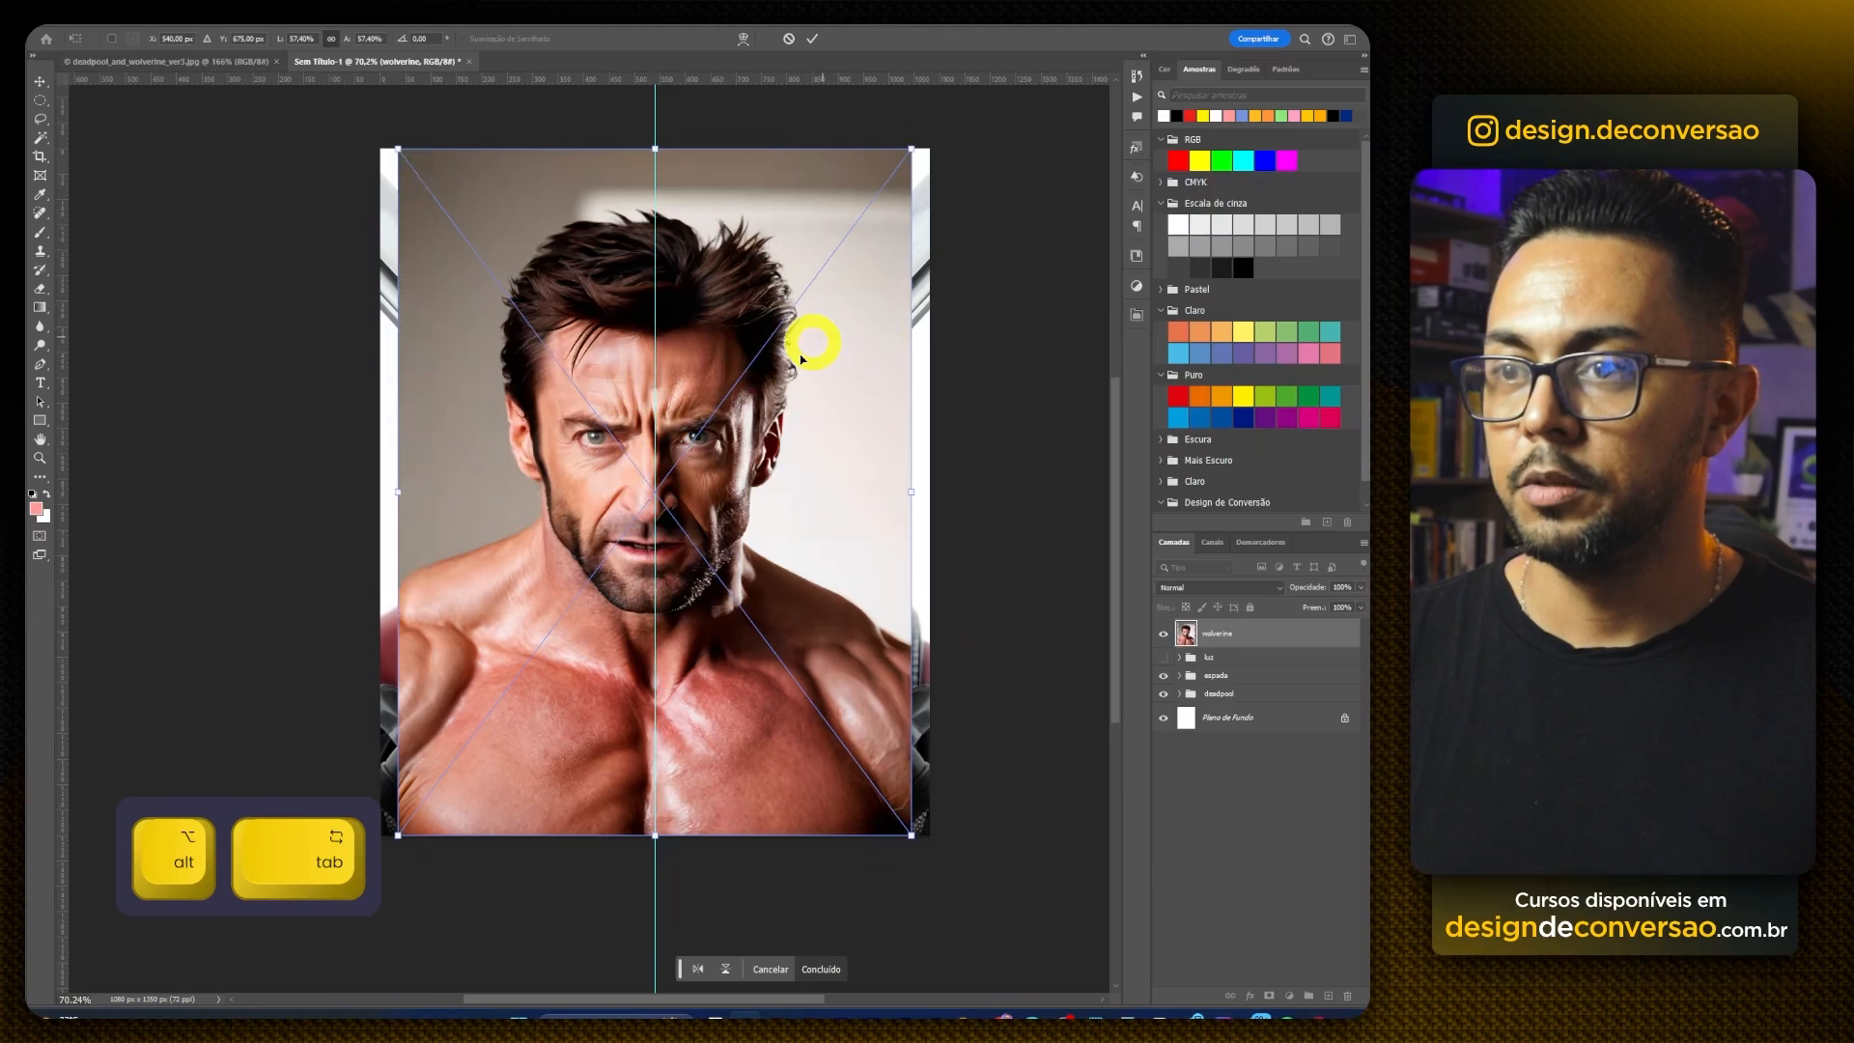
key(Return)
key(ctrl+bracketleft)
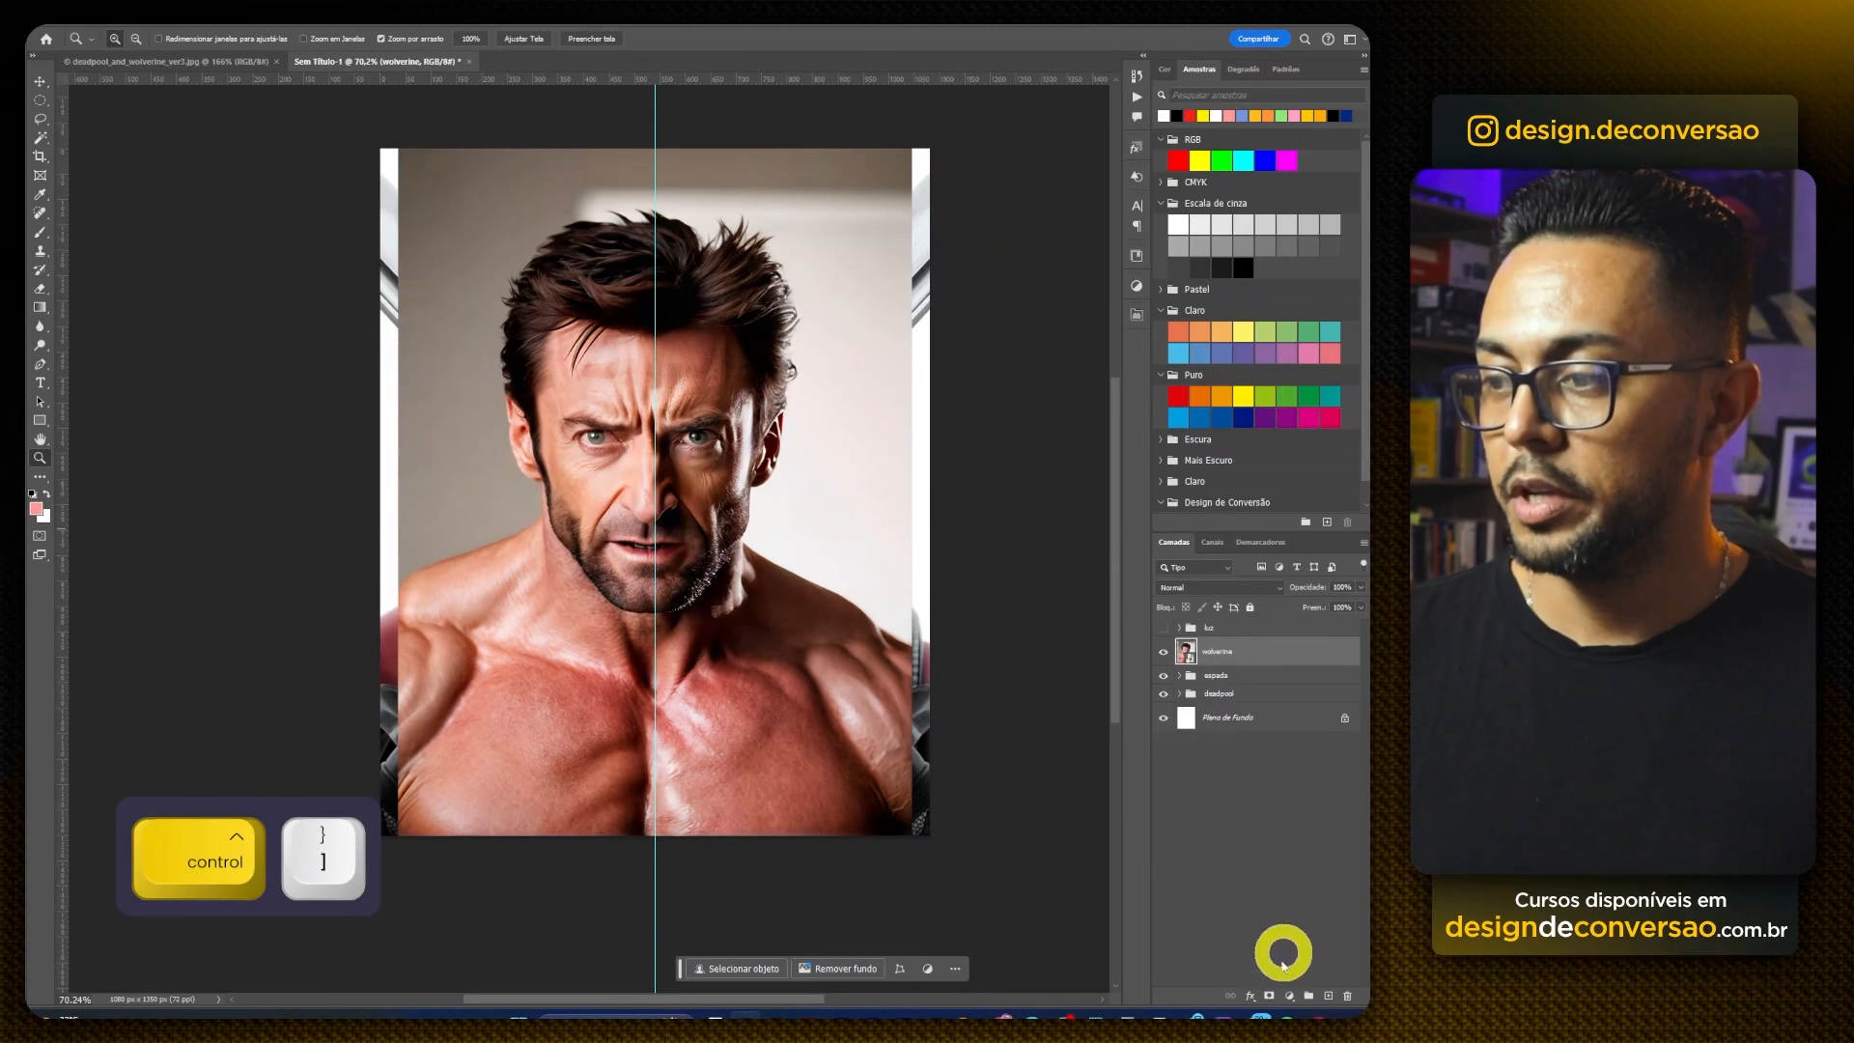
Step: Create a group named wolverine and put the wolverine portrait layer inside it
click(1303, 995)
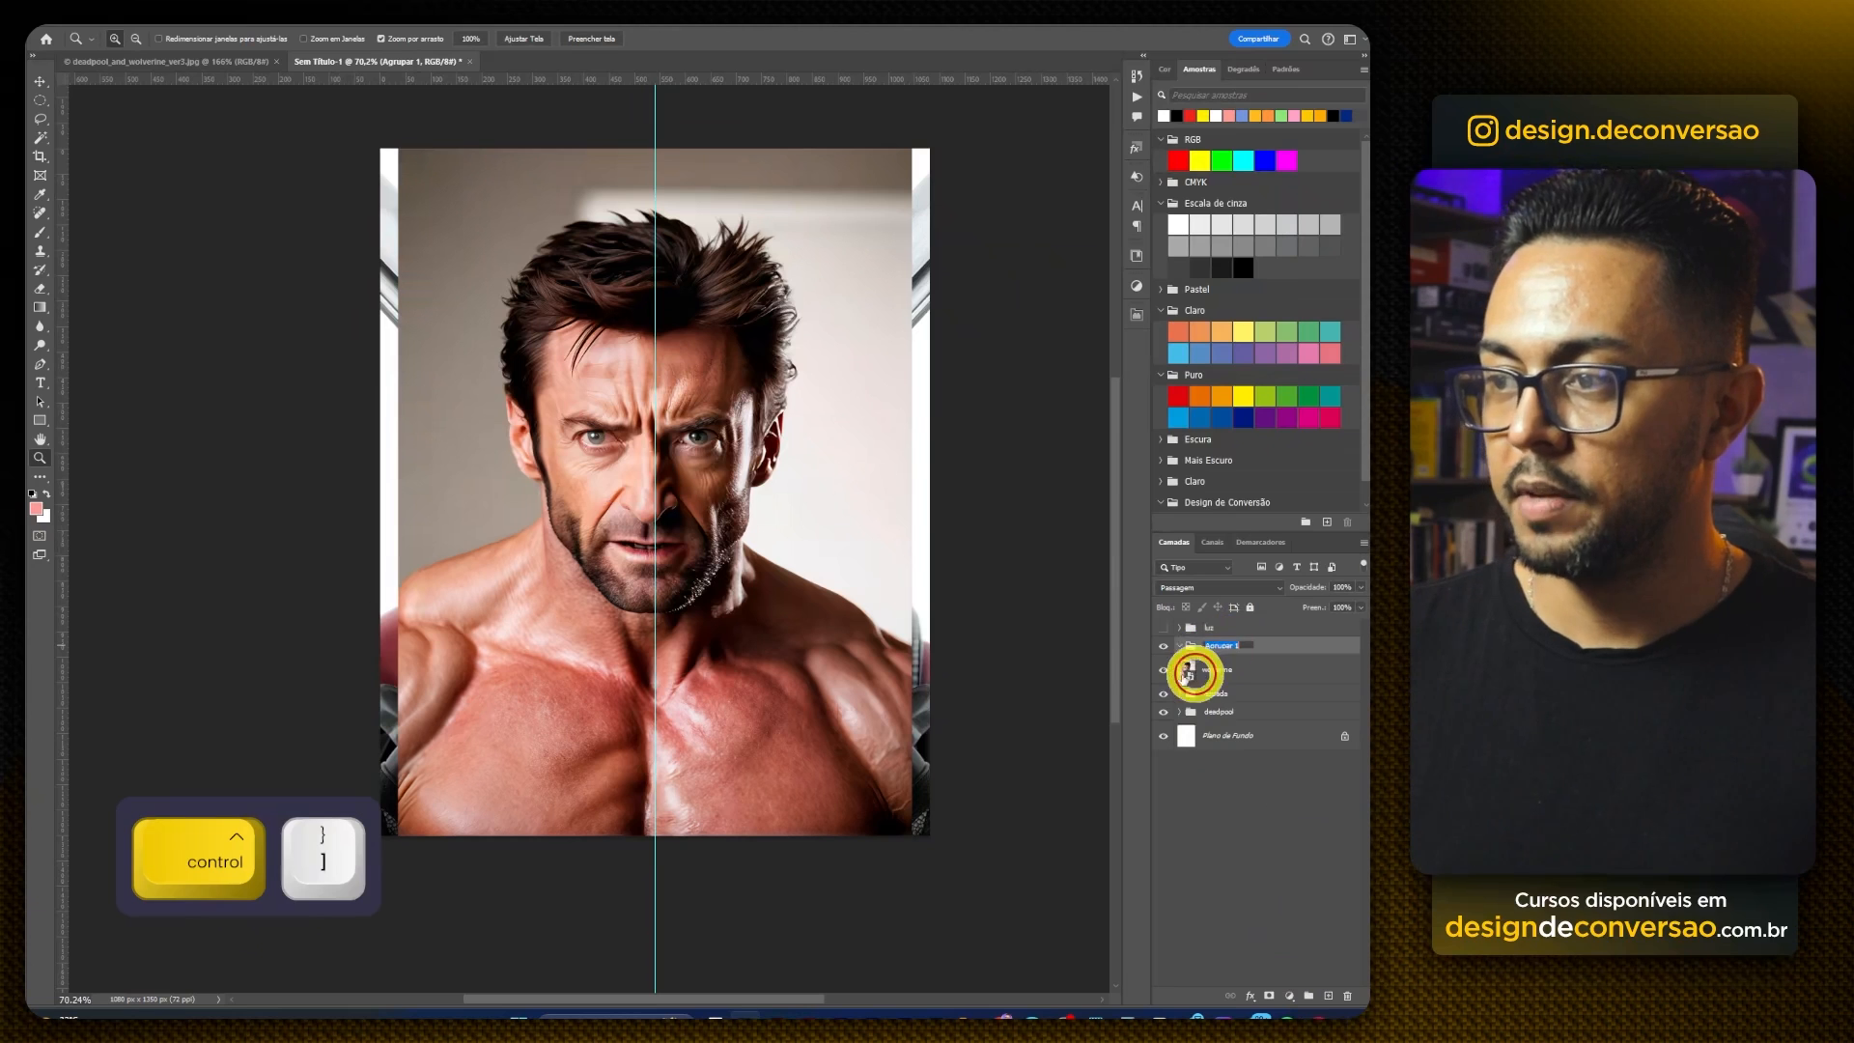
text(wolverine)
key(Return)
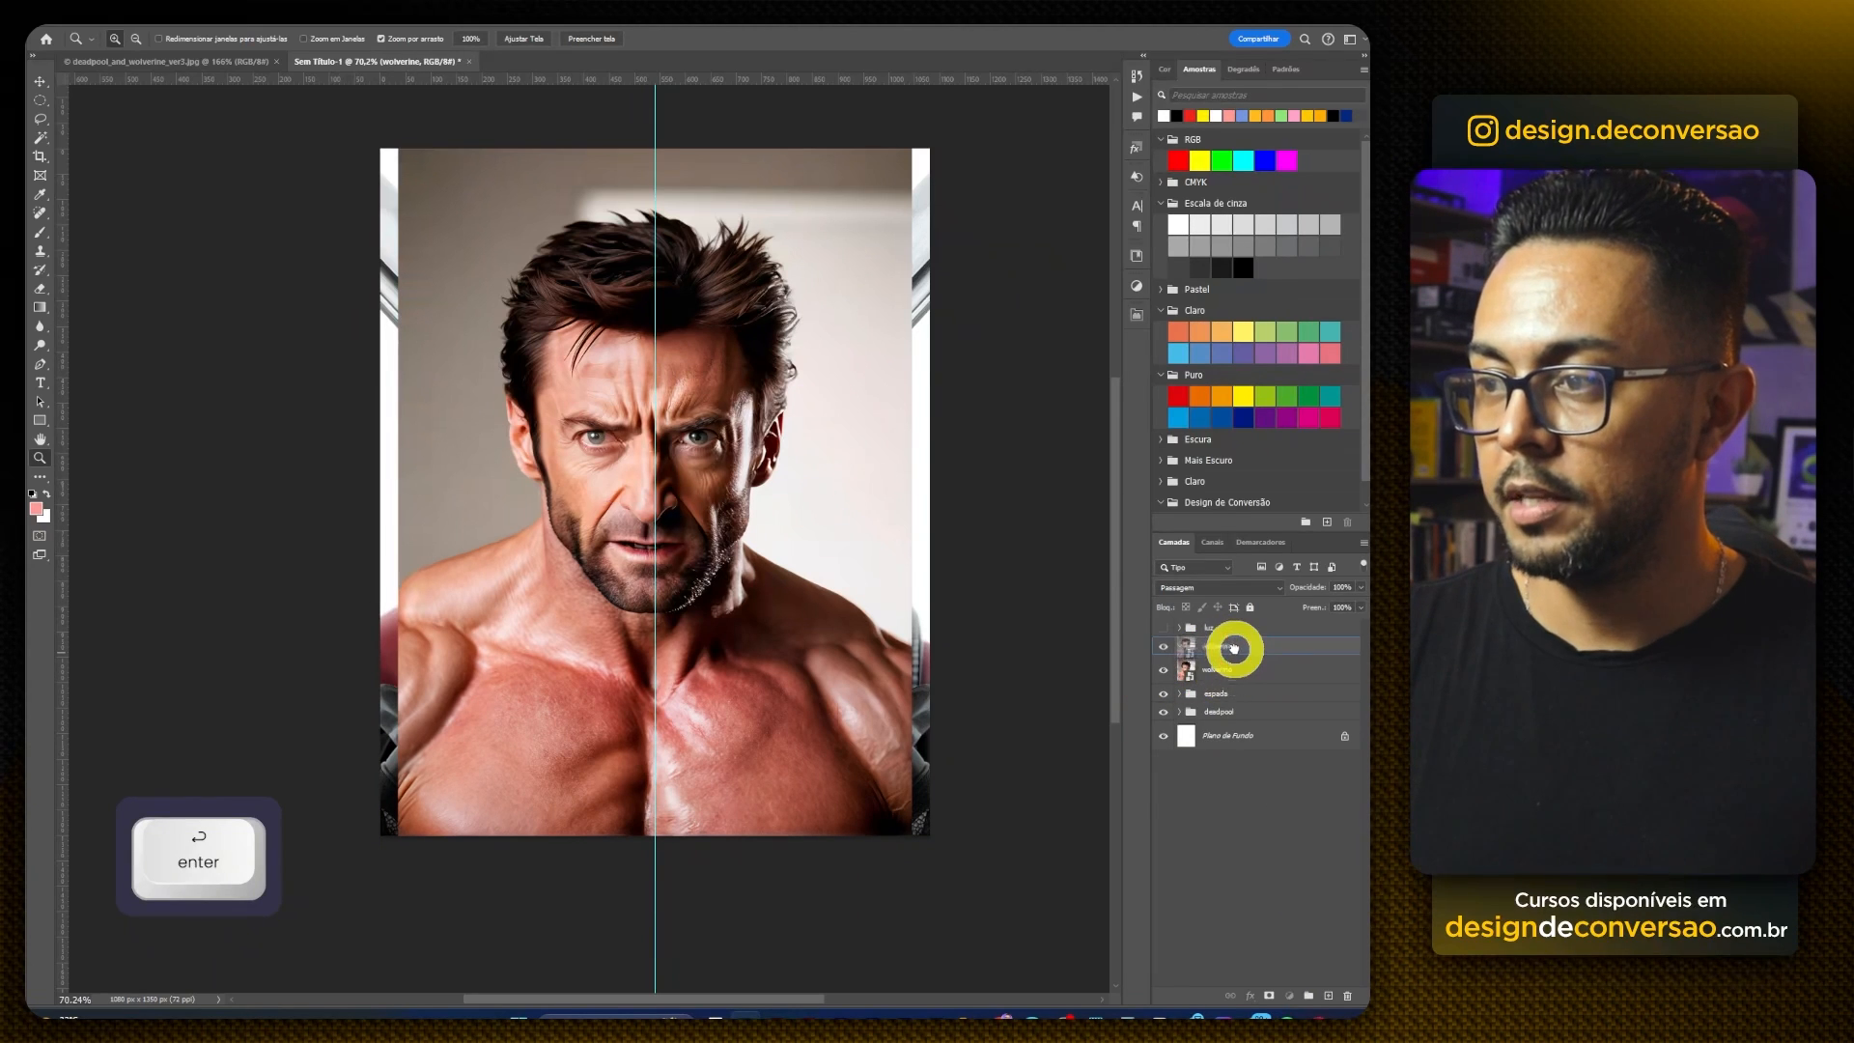
drag(1234, 649, 1232, 645)
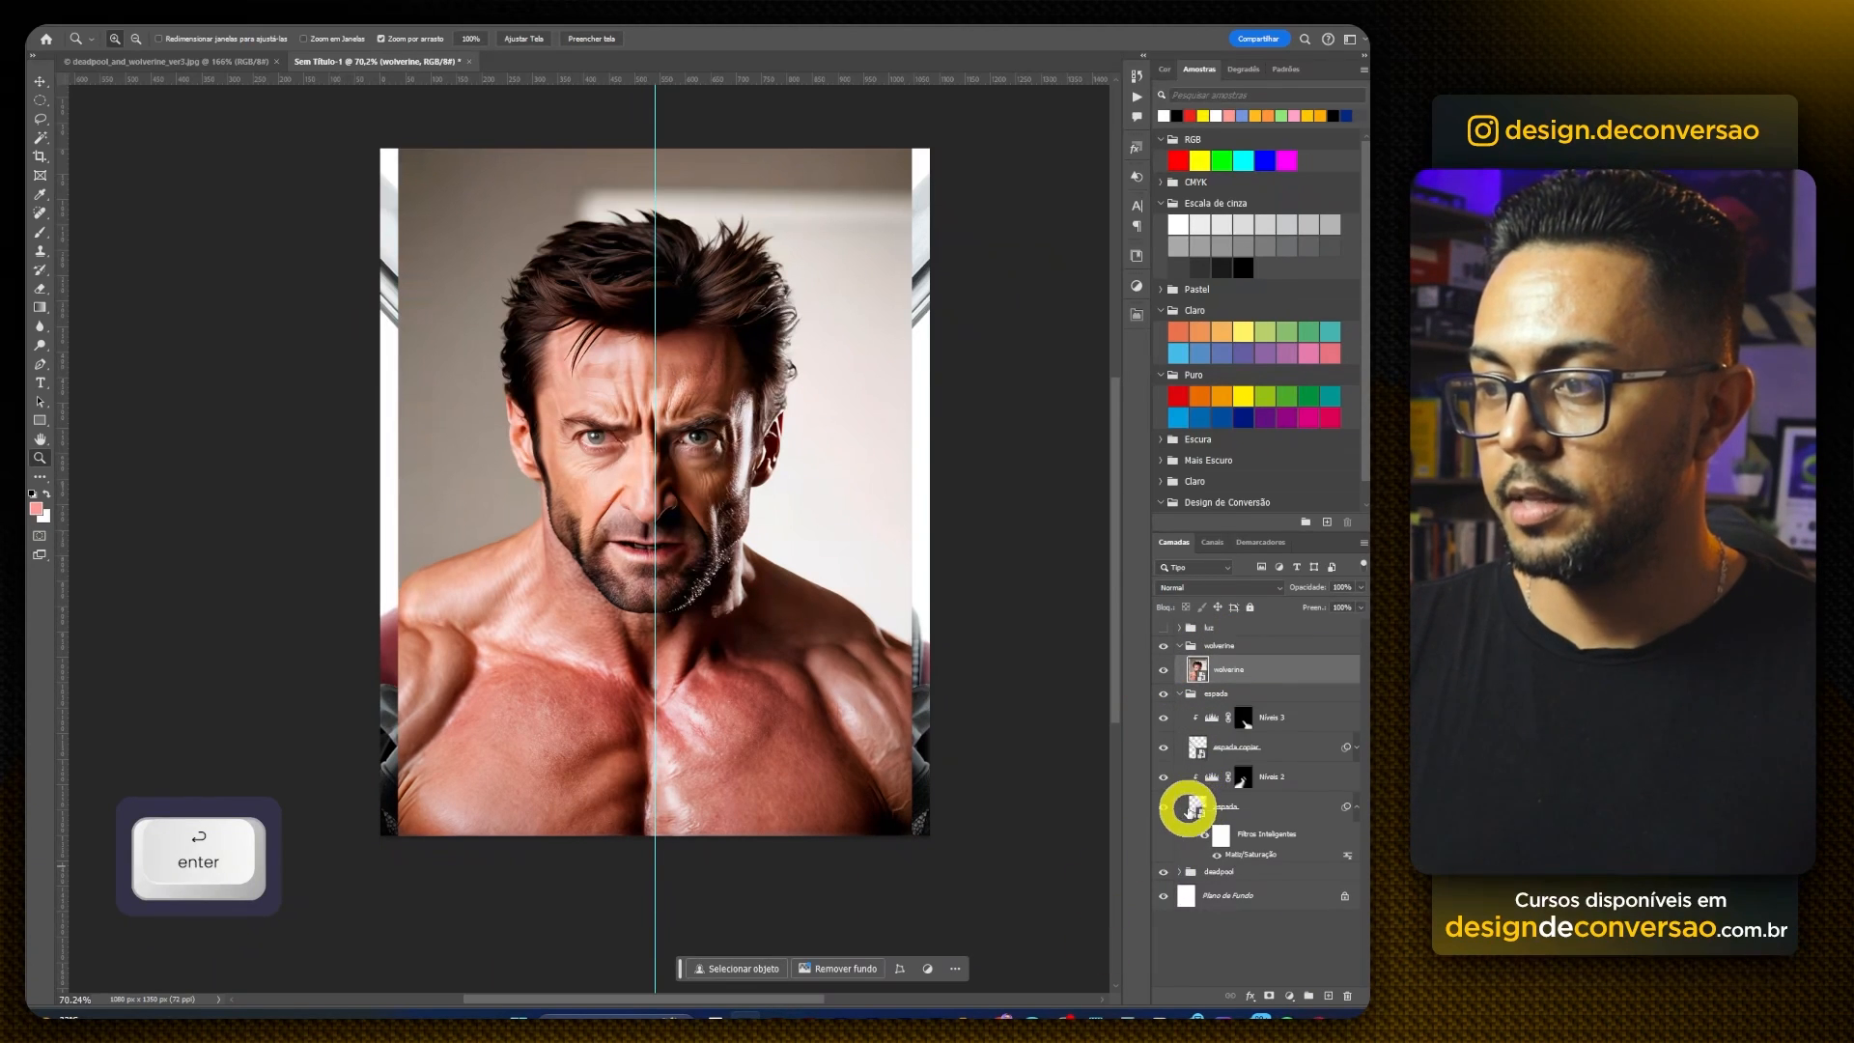
Step: Load the combined outline of both swords as a selection and mask the wolverine group with it
ctrl+click(1194, 805)
ctrl+shift+click(1251, 713)
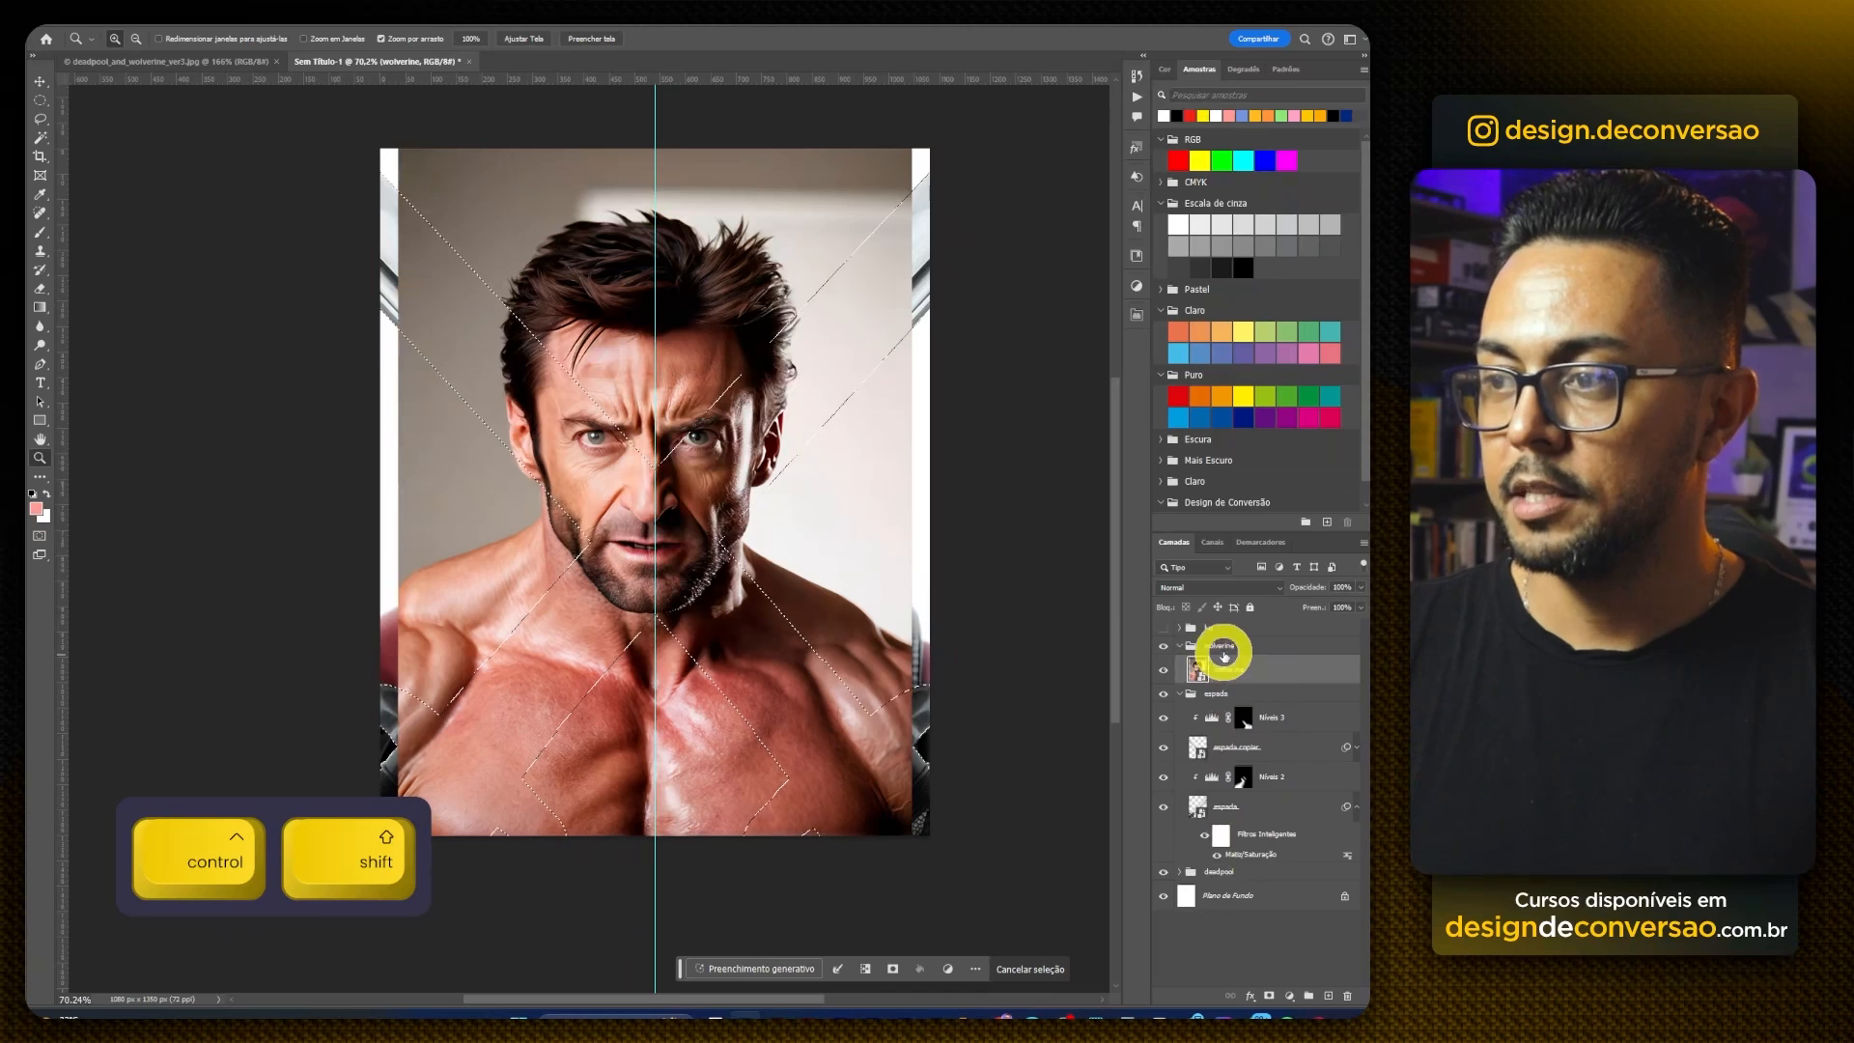
click(1223, 646)
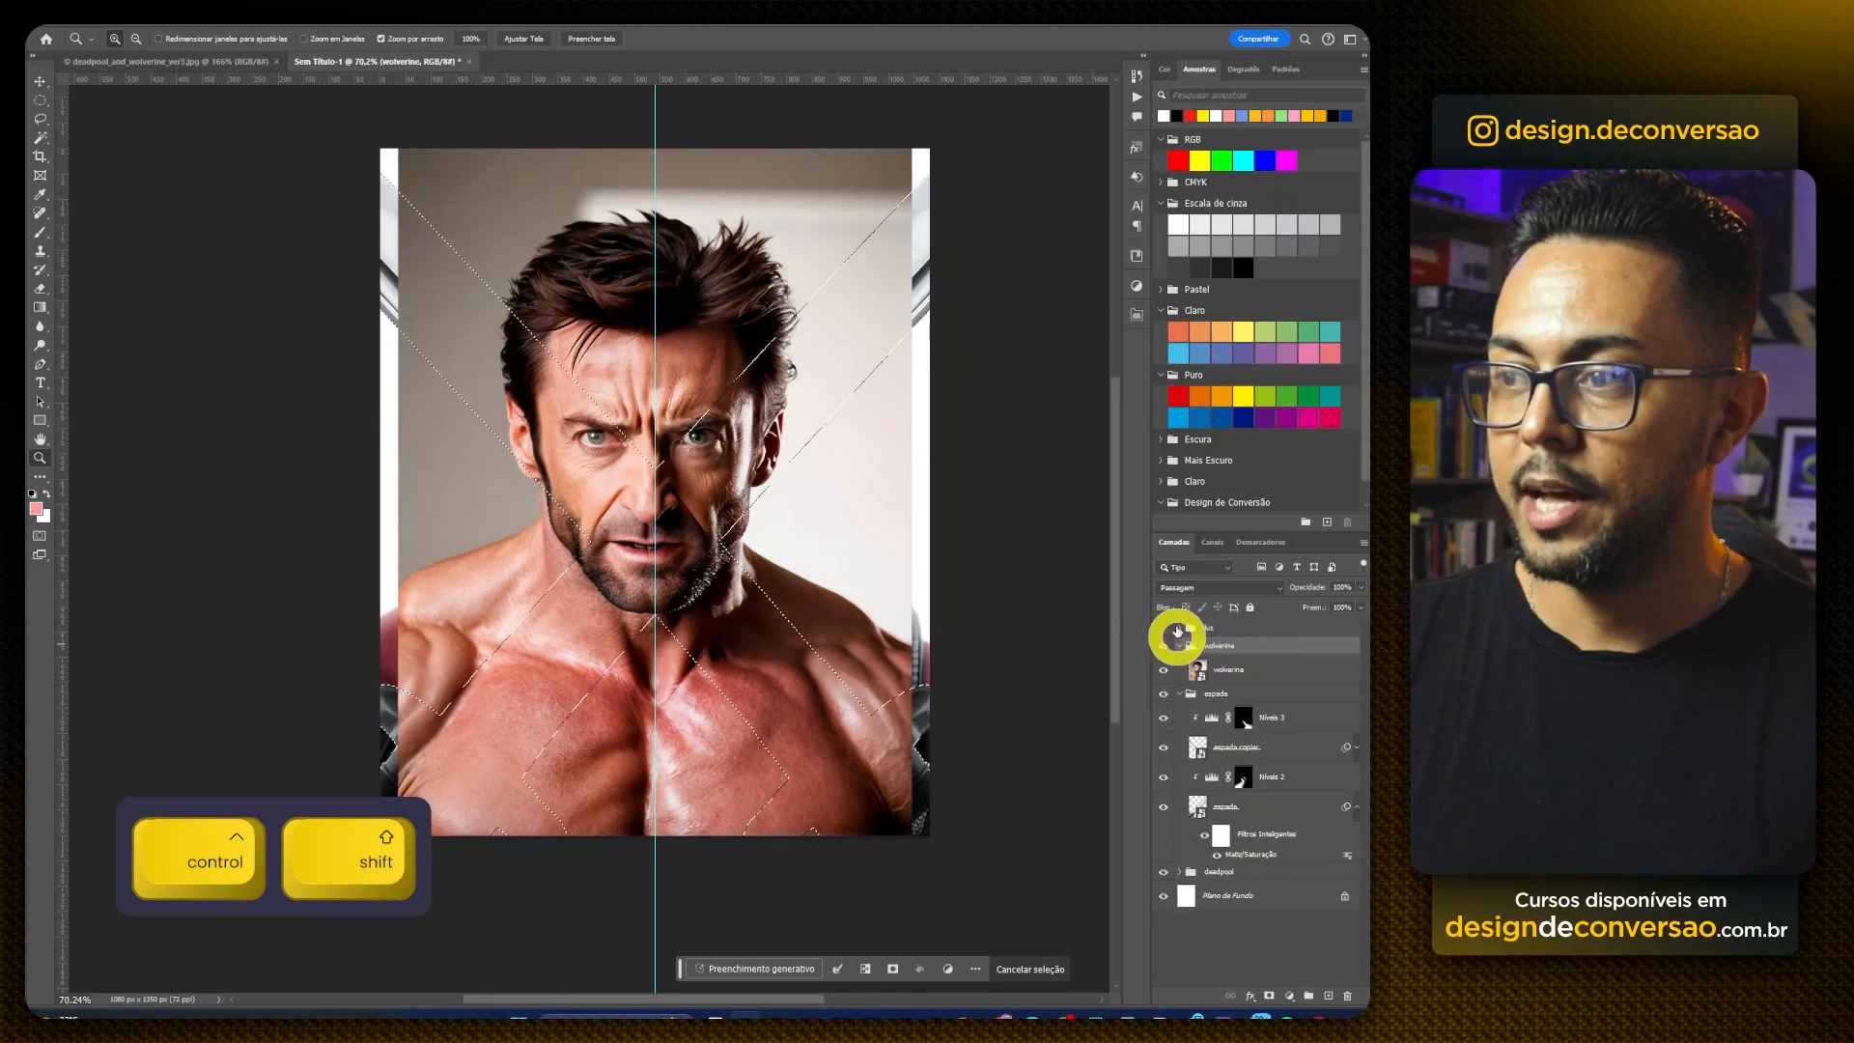
click(1271, 997)
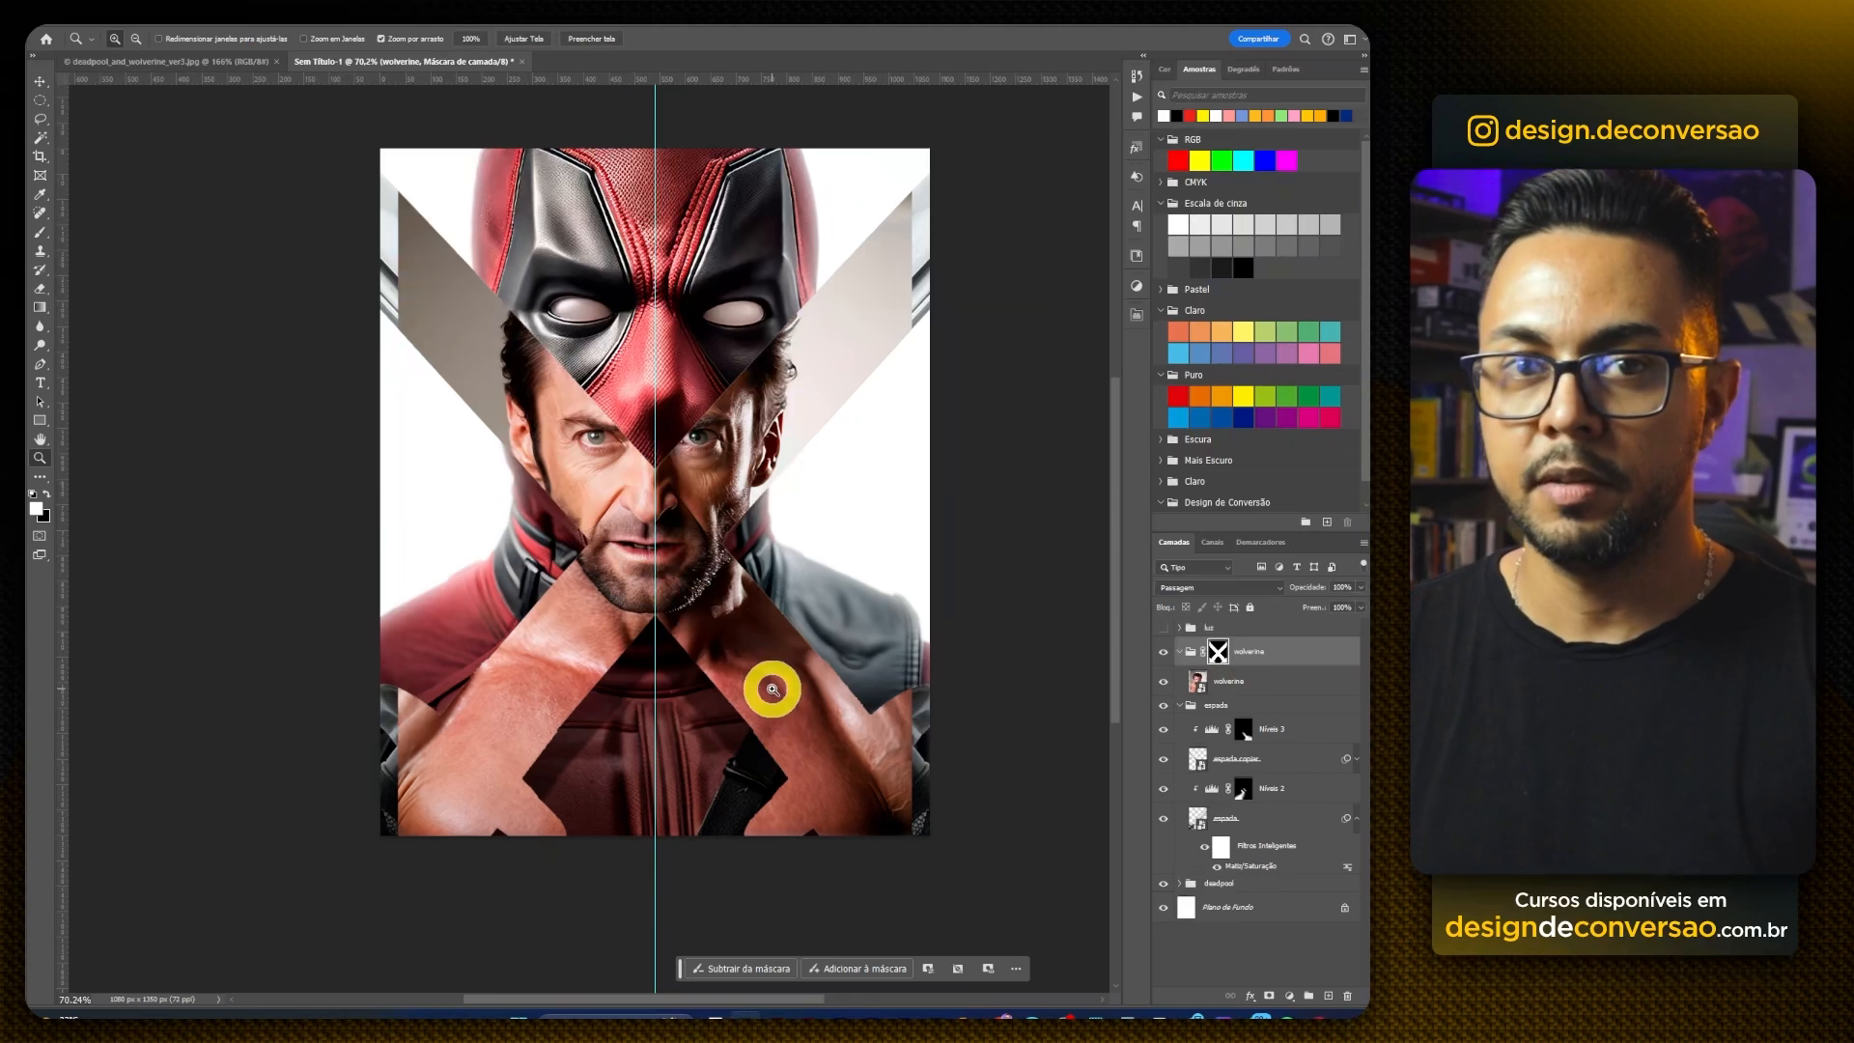
Step: Enlarge the wolverine portrait well beyond the poster's width and reposition it so the face sits centred on the crossed blades
click(1260, 687)
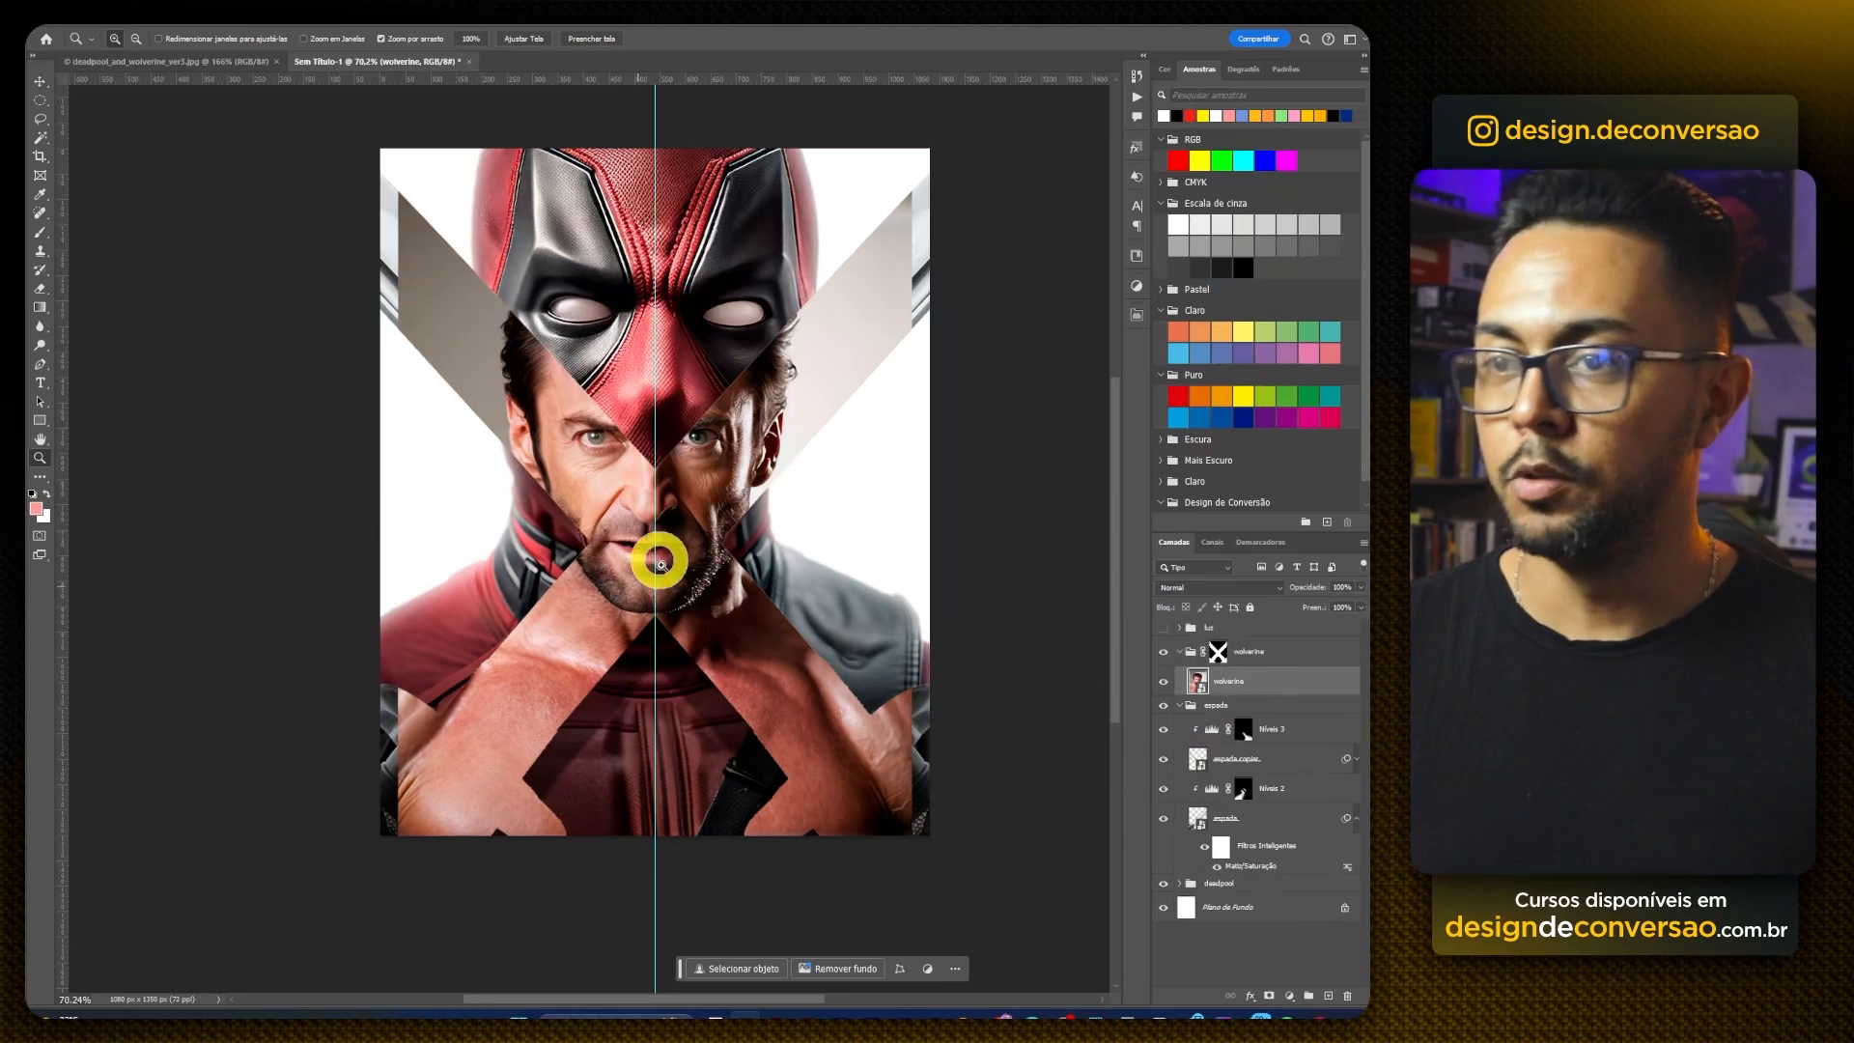
key(ctrl+t)
drag(913, 491, 1049, 503)
drag(784, 417, 778, 443)
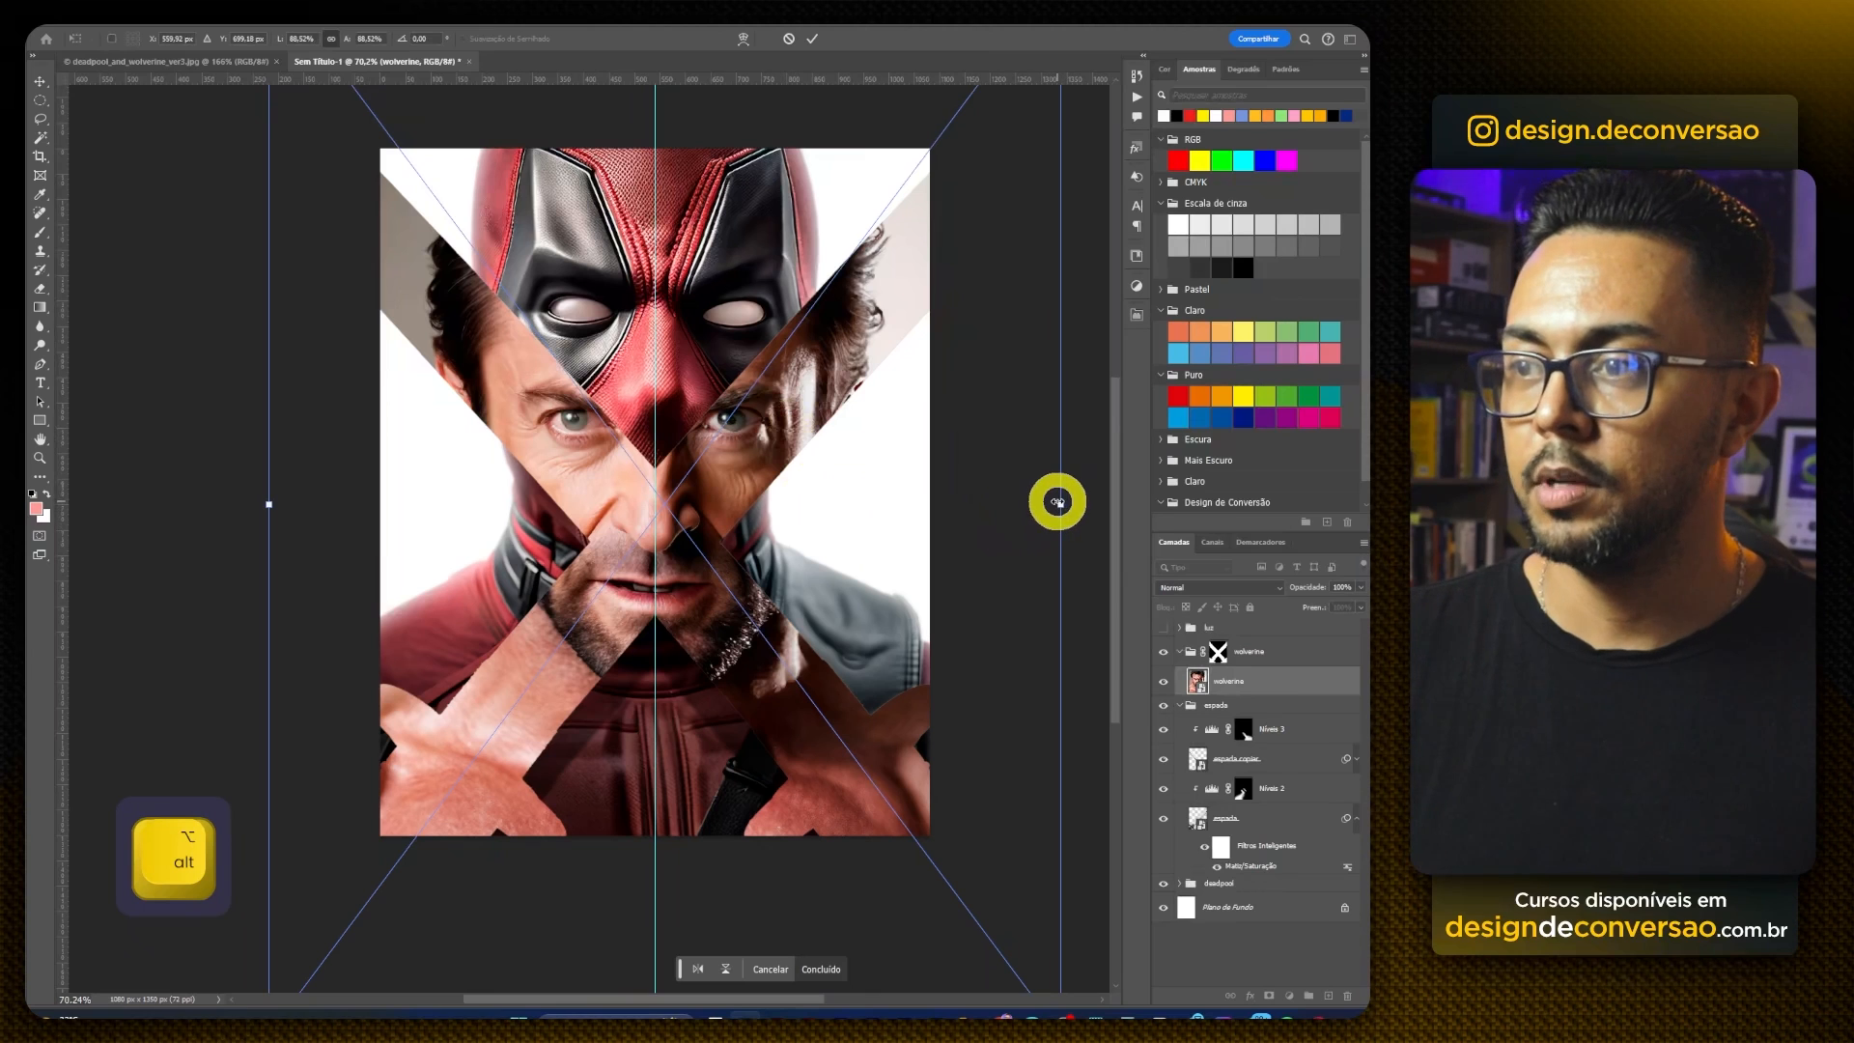
drag(1058, 502, 1067, 502)
key(Return)
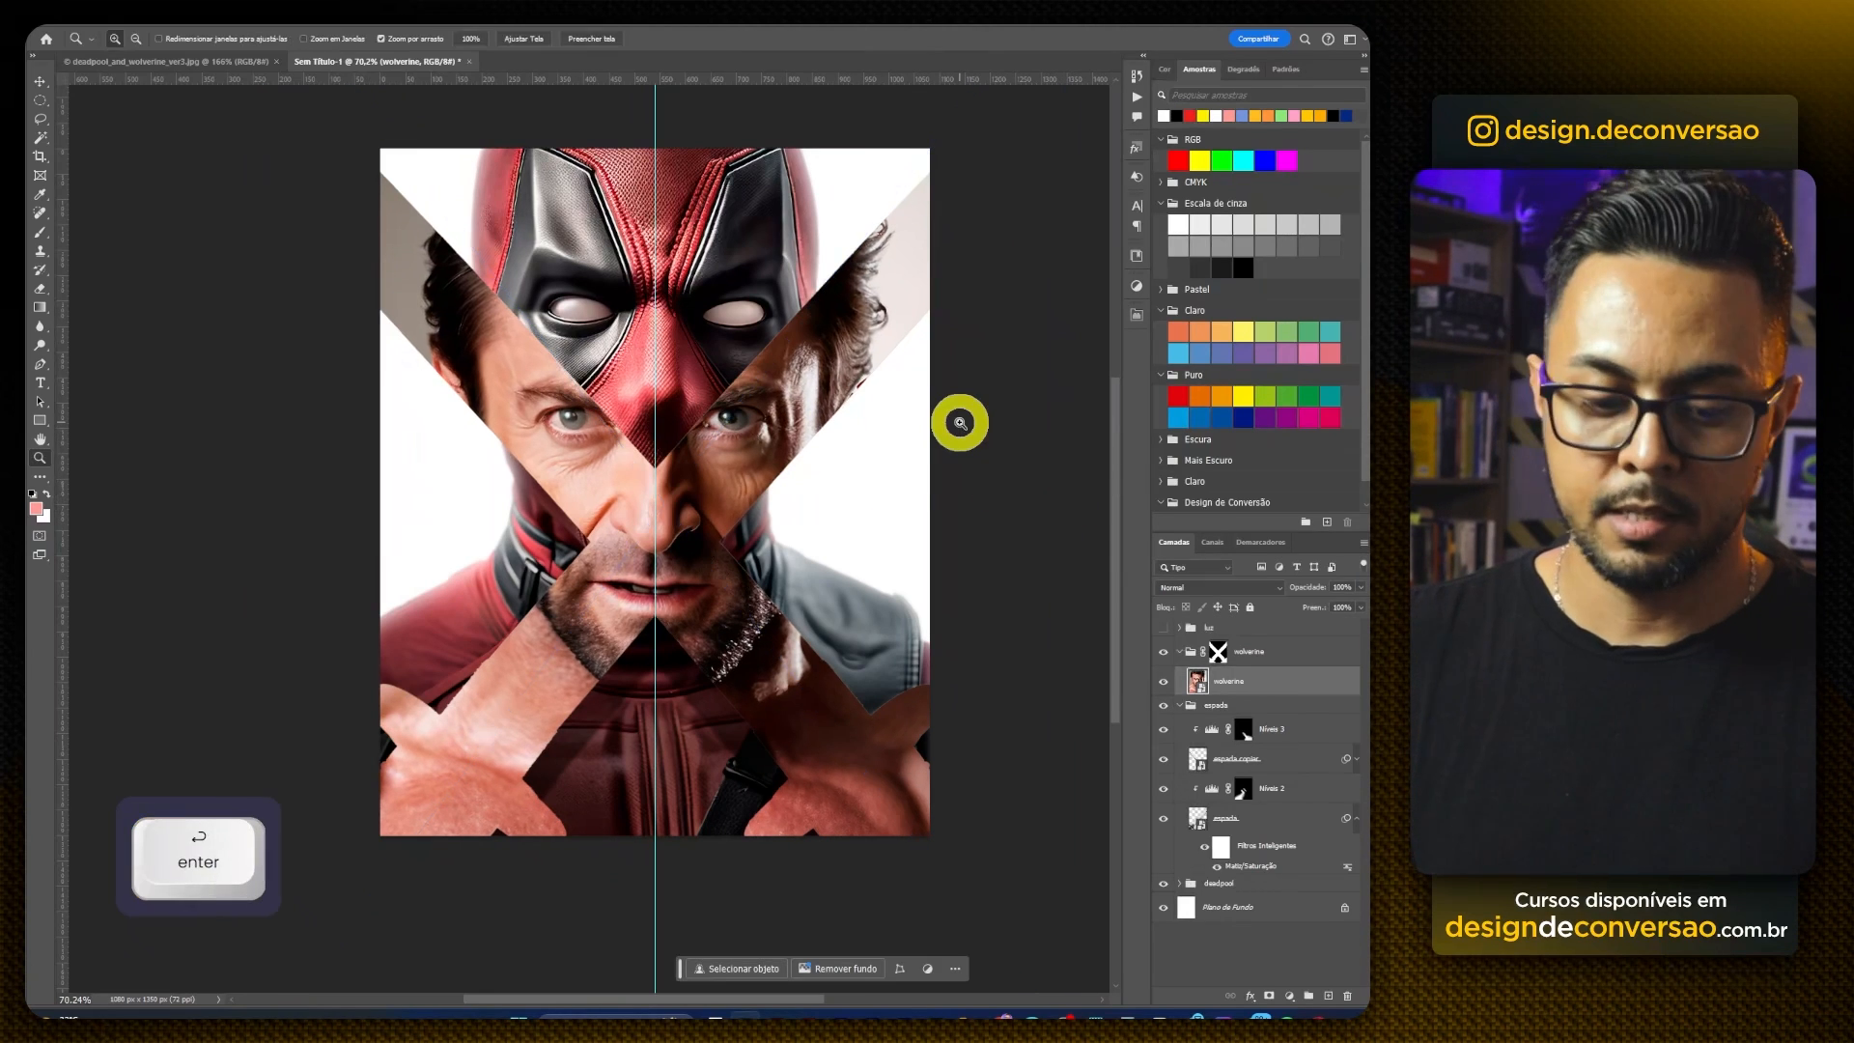
key(v)
mouse_move(799, 381)
mouse_down()
mouse_move(838, 423)
mouse_move(829, 403)
mouse_up()
key(Up)
Step: Add a mask to the wolverine layer and brush black at 100% opacity over the upper ends of both blades
click(1267, 994)
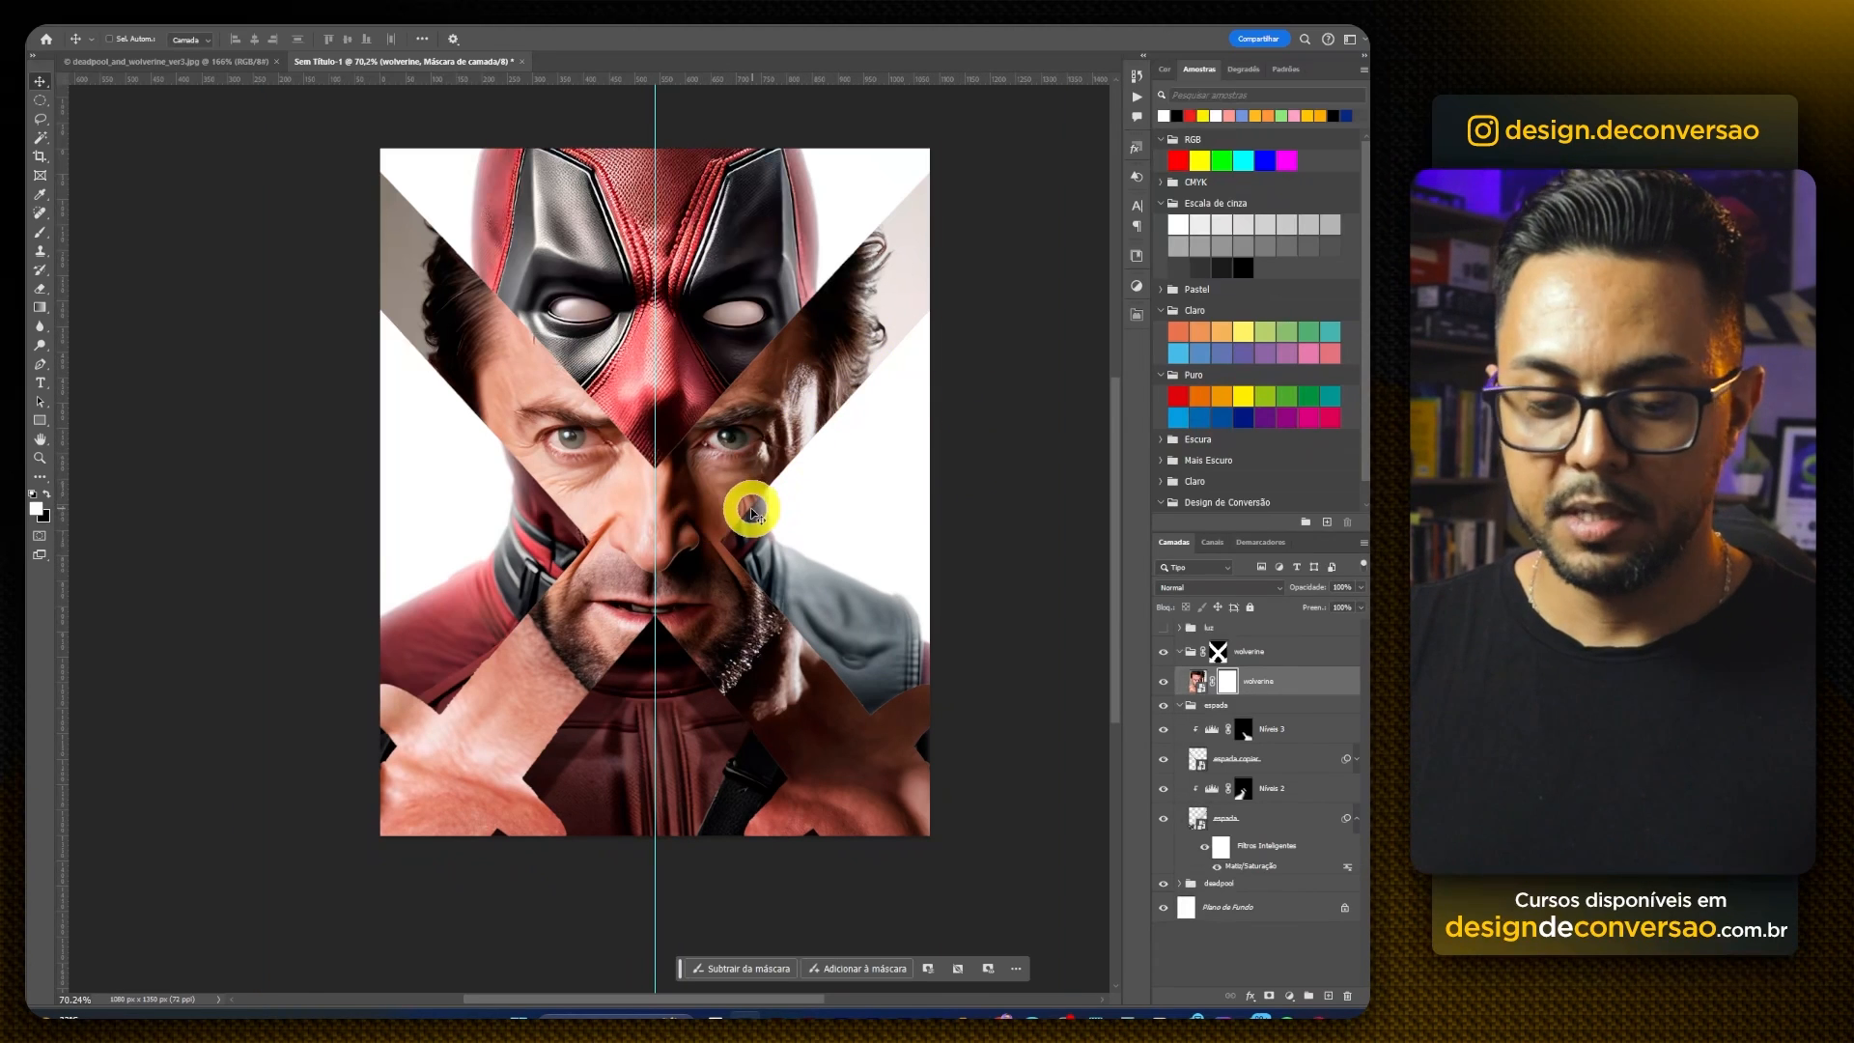
key(b)
key(x)
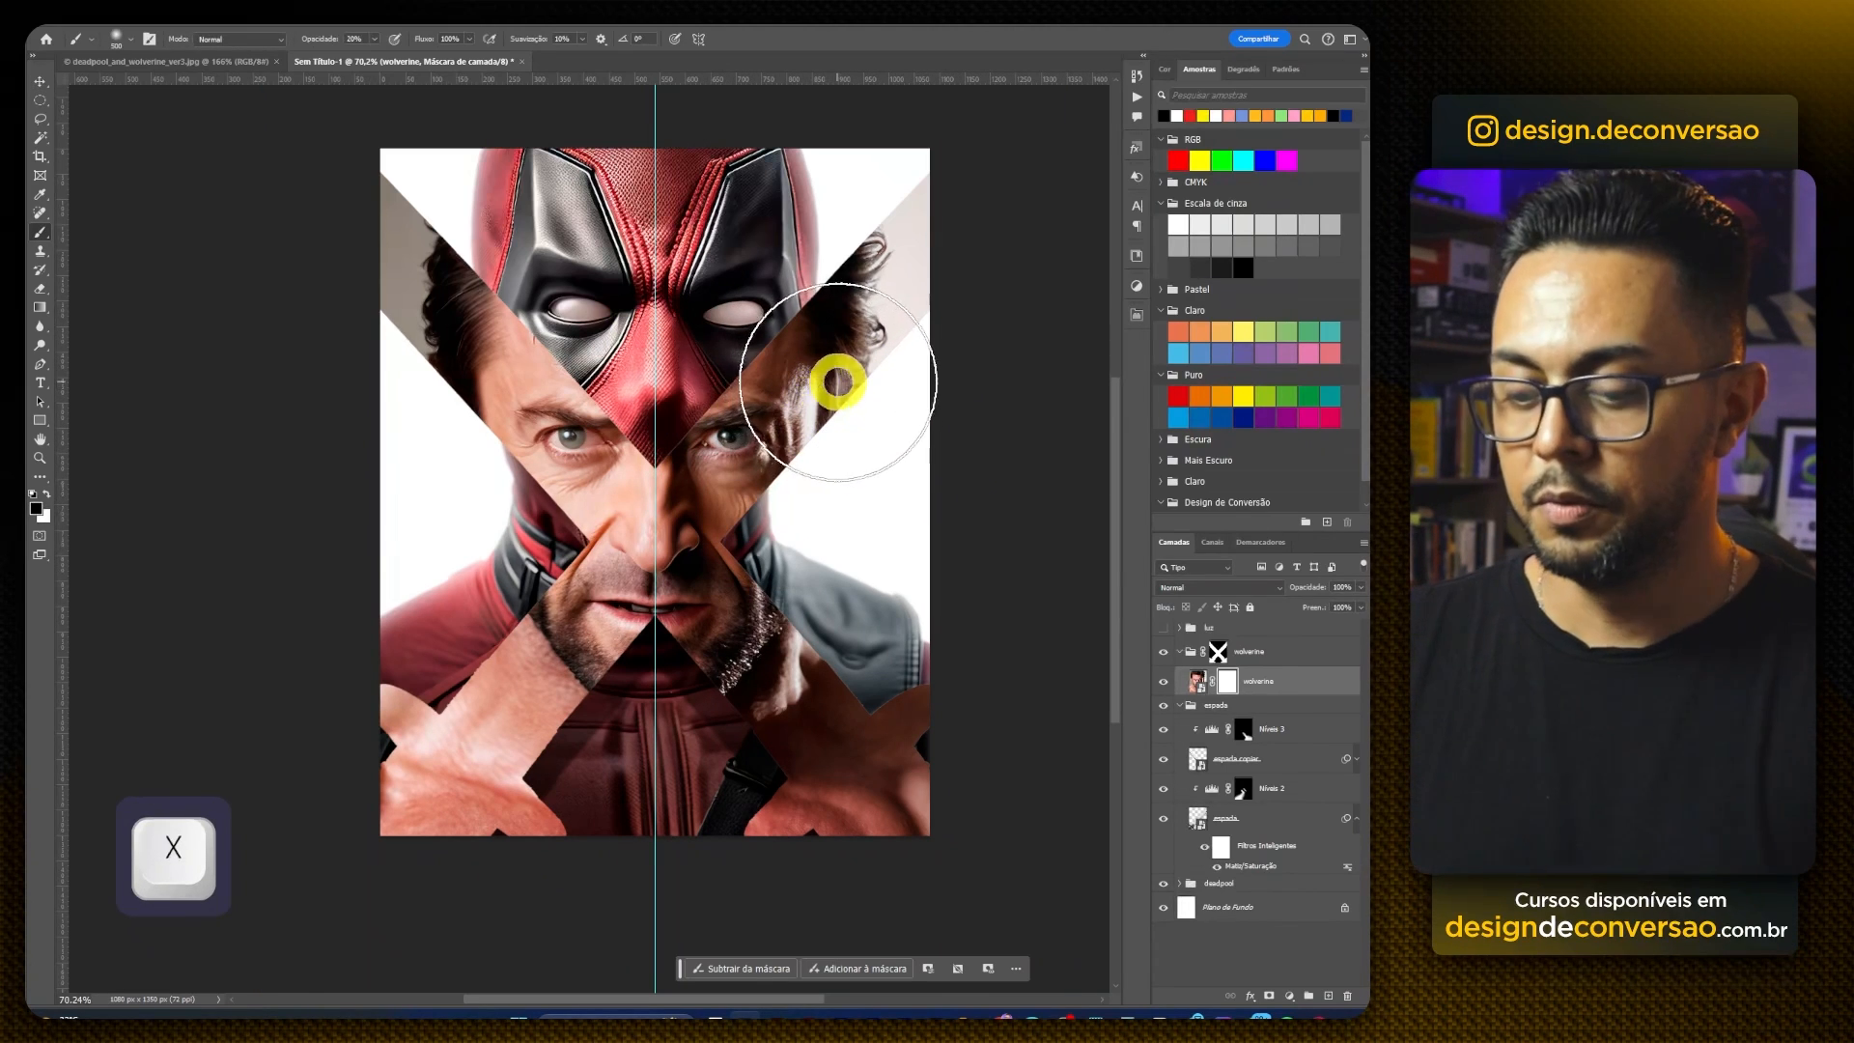
key(0)
mouse_move(884, 329)
mouse_down()
mouse_move(926, 320)
mouse_move(956, 171)
mouse_move(946, 340)
mouse_move(968, 218)
mouse_up()
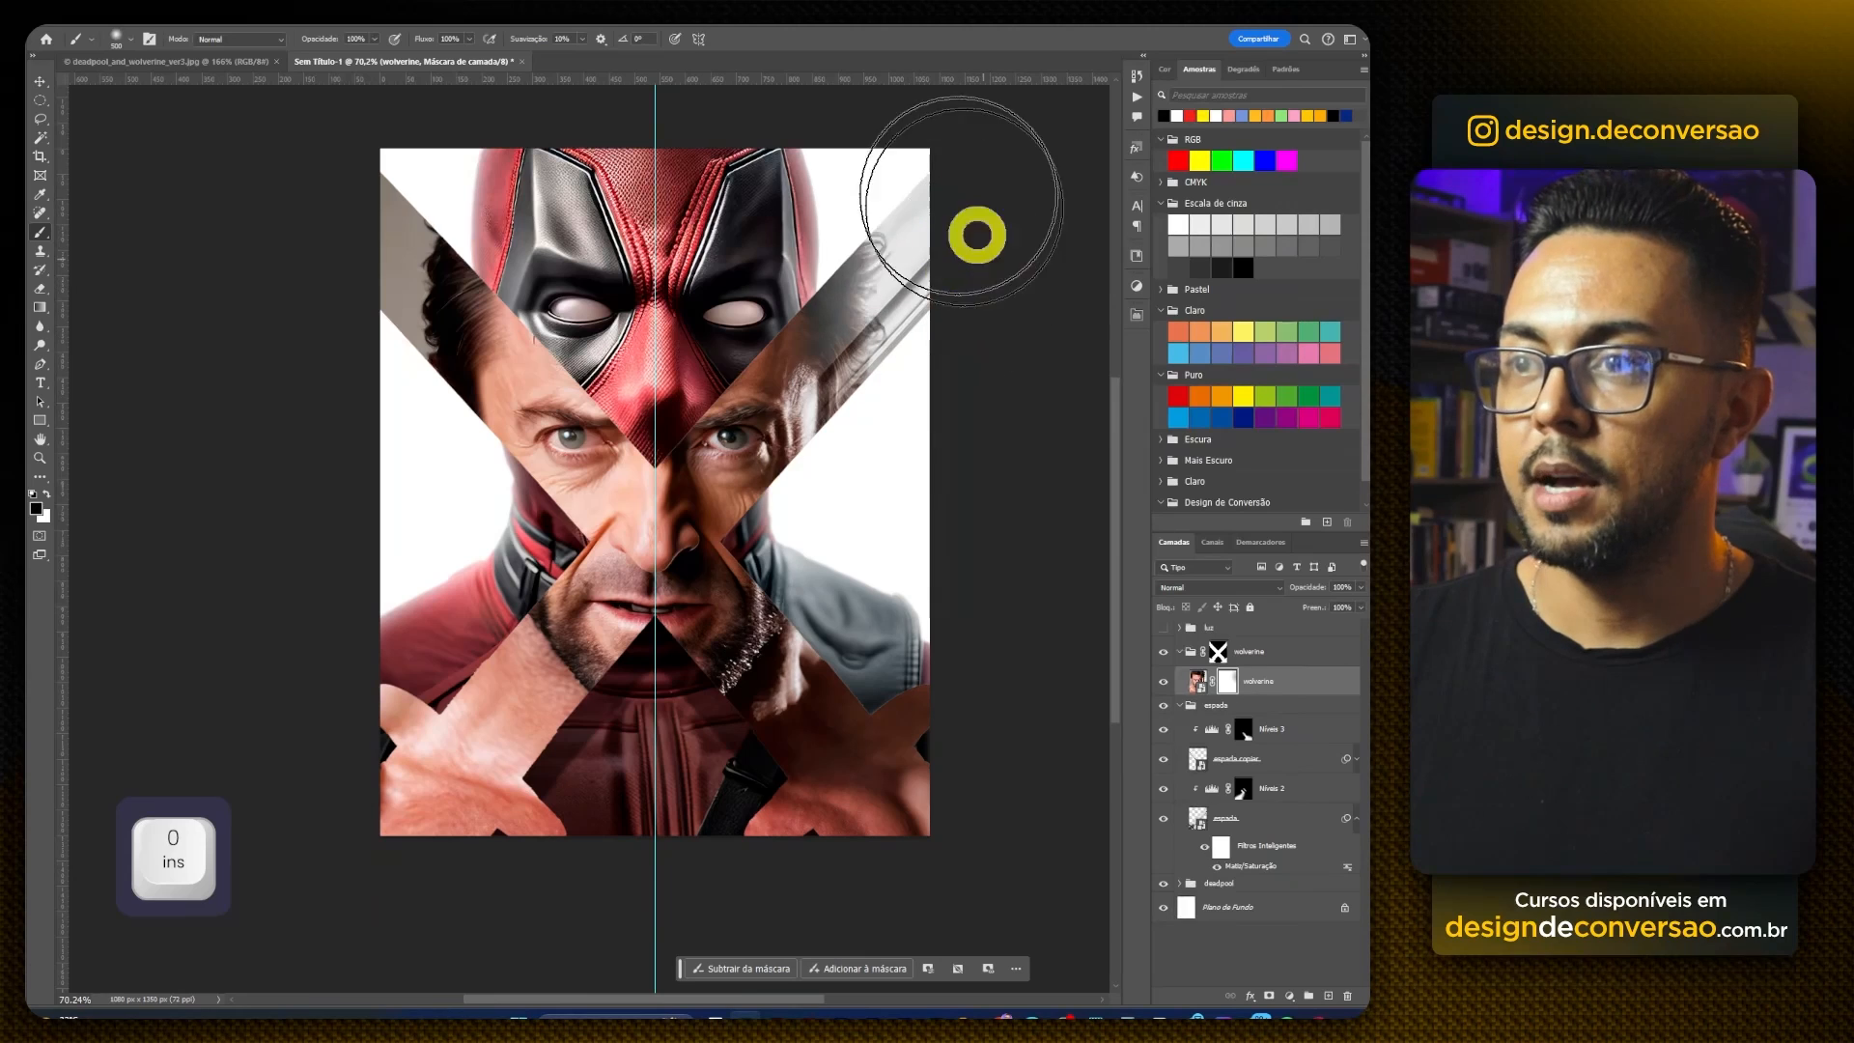
key(bracketleft)
key(bracketleft)
key(bracketleft)
mouse_move(348, 214)
mouse_down()
mouse_move(381, 189)
mouse_move(383, 439)
mouse_up()
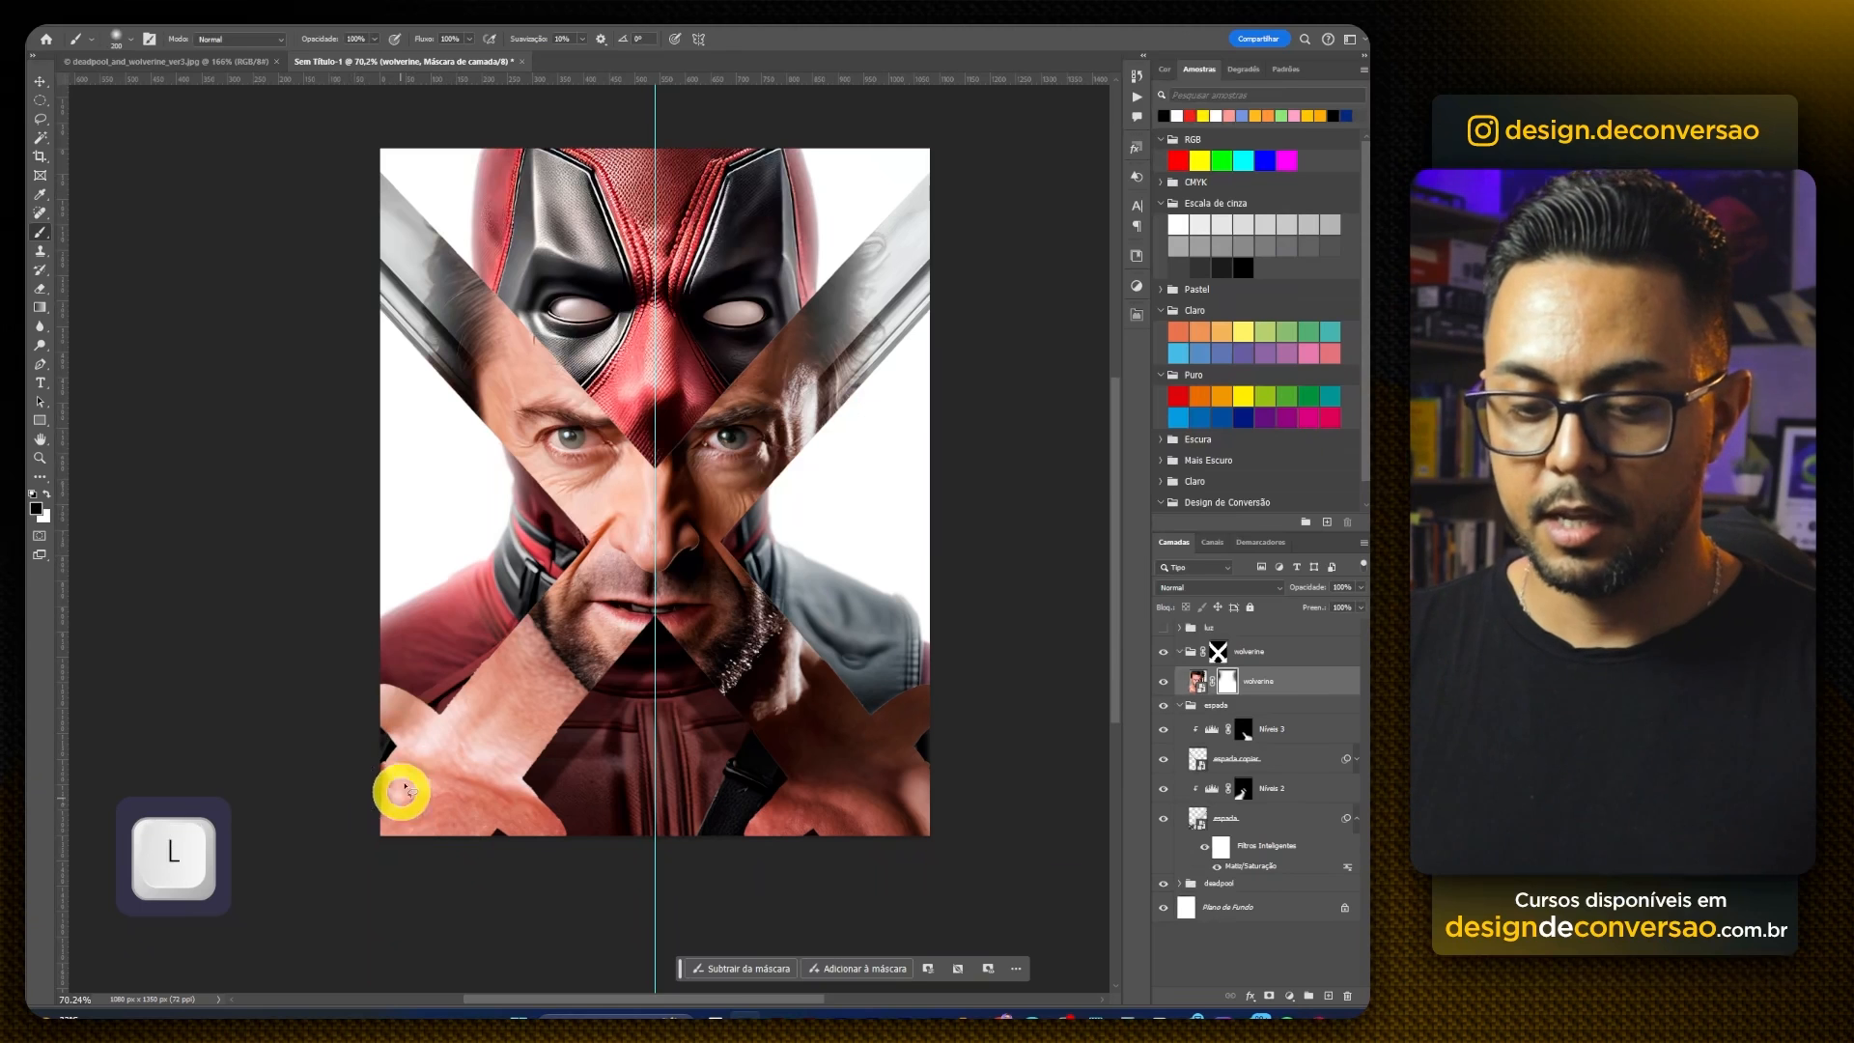
Step: Lasso the area over both hilts, fill it with black on the wolverine mask, and brush the remaining edges below the jaw away softly
key(l)
alt+click(413, 577)
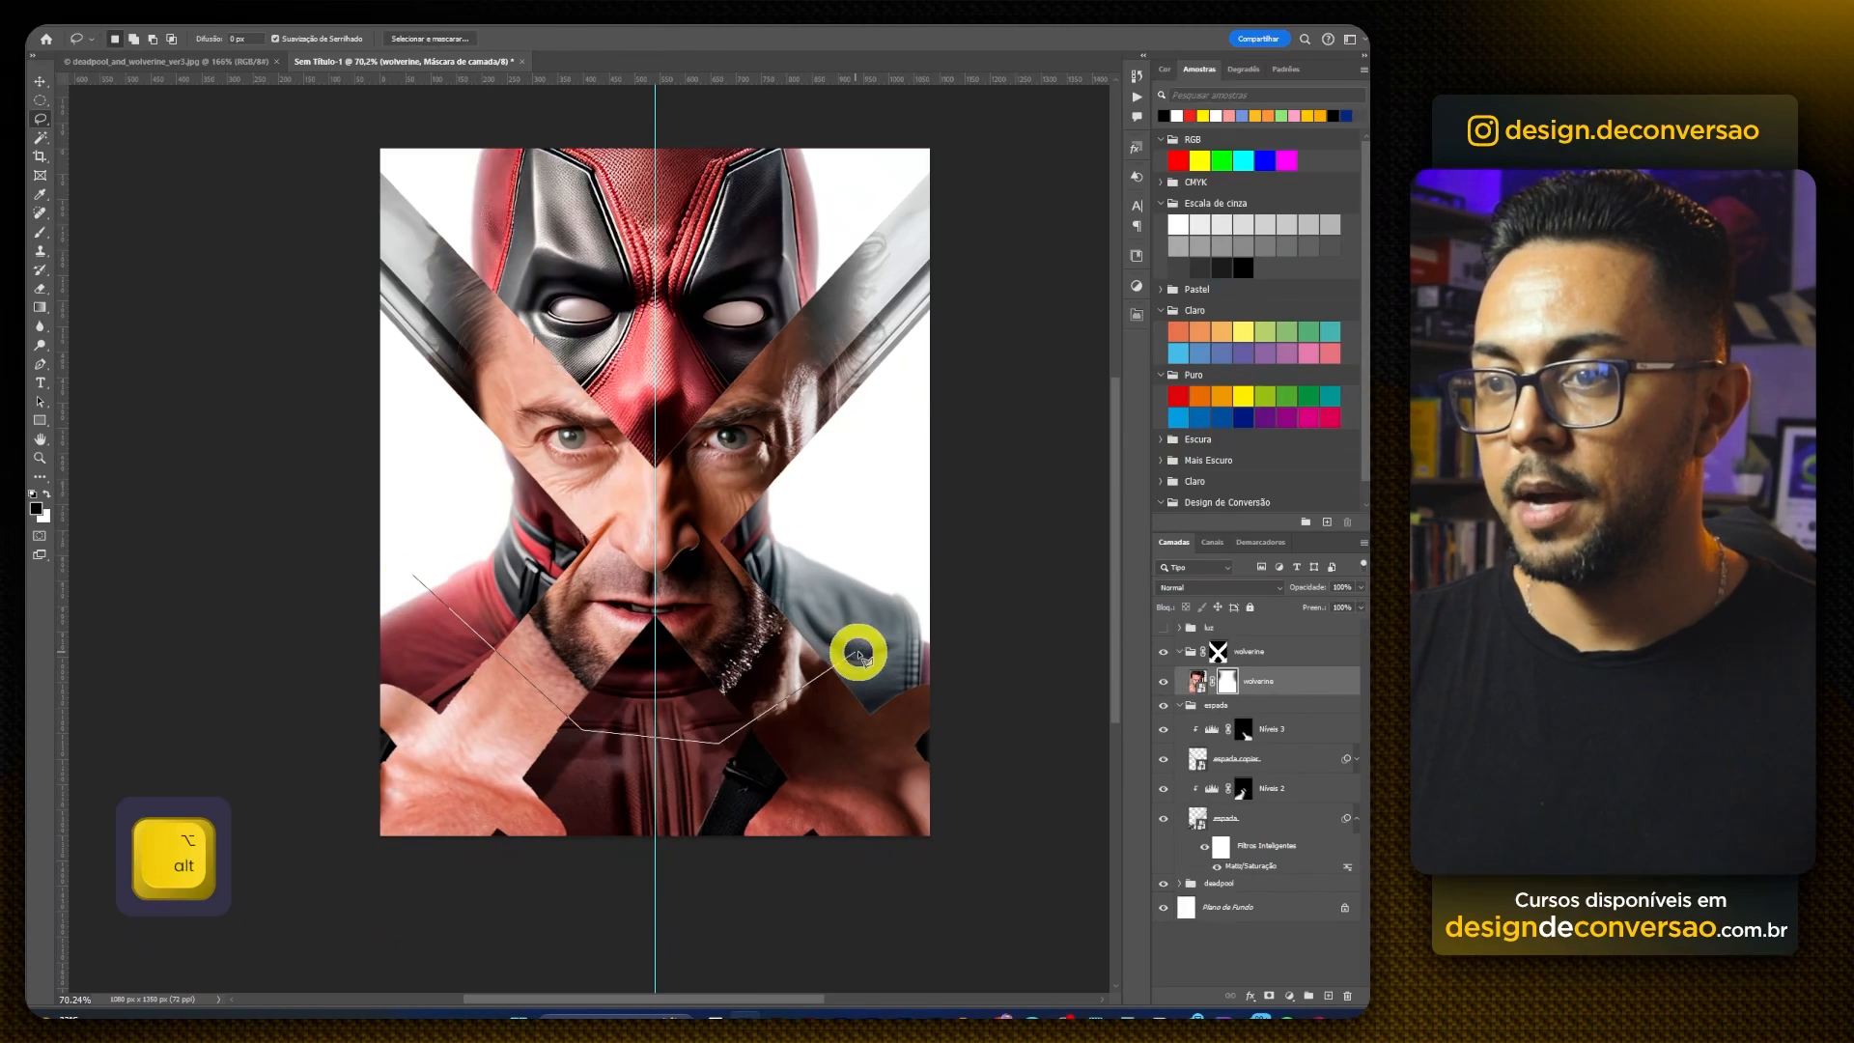
alt+click(893, 639)
alt+click(970, 634)
alt+click(990, 850)
alt+click(898, 956)
alt+click(309, 873)
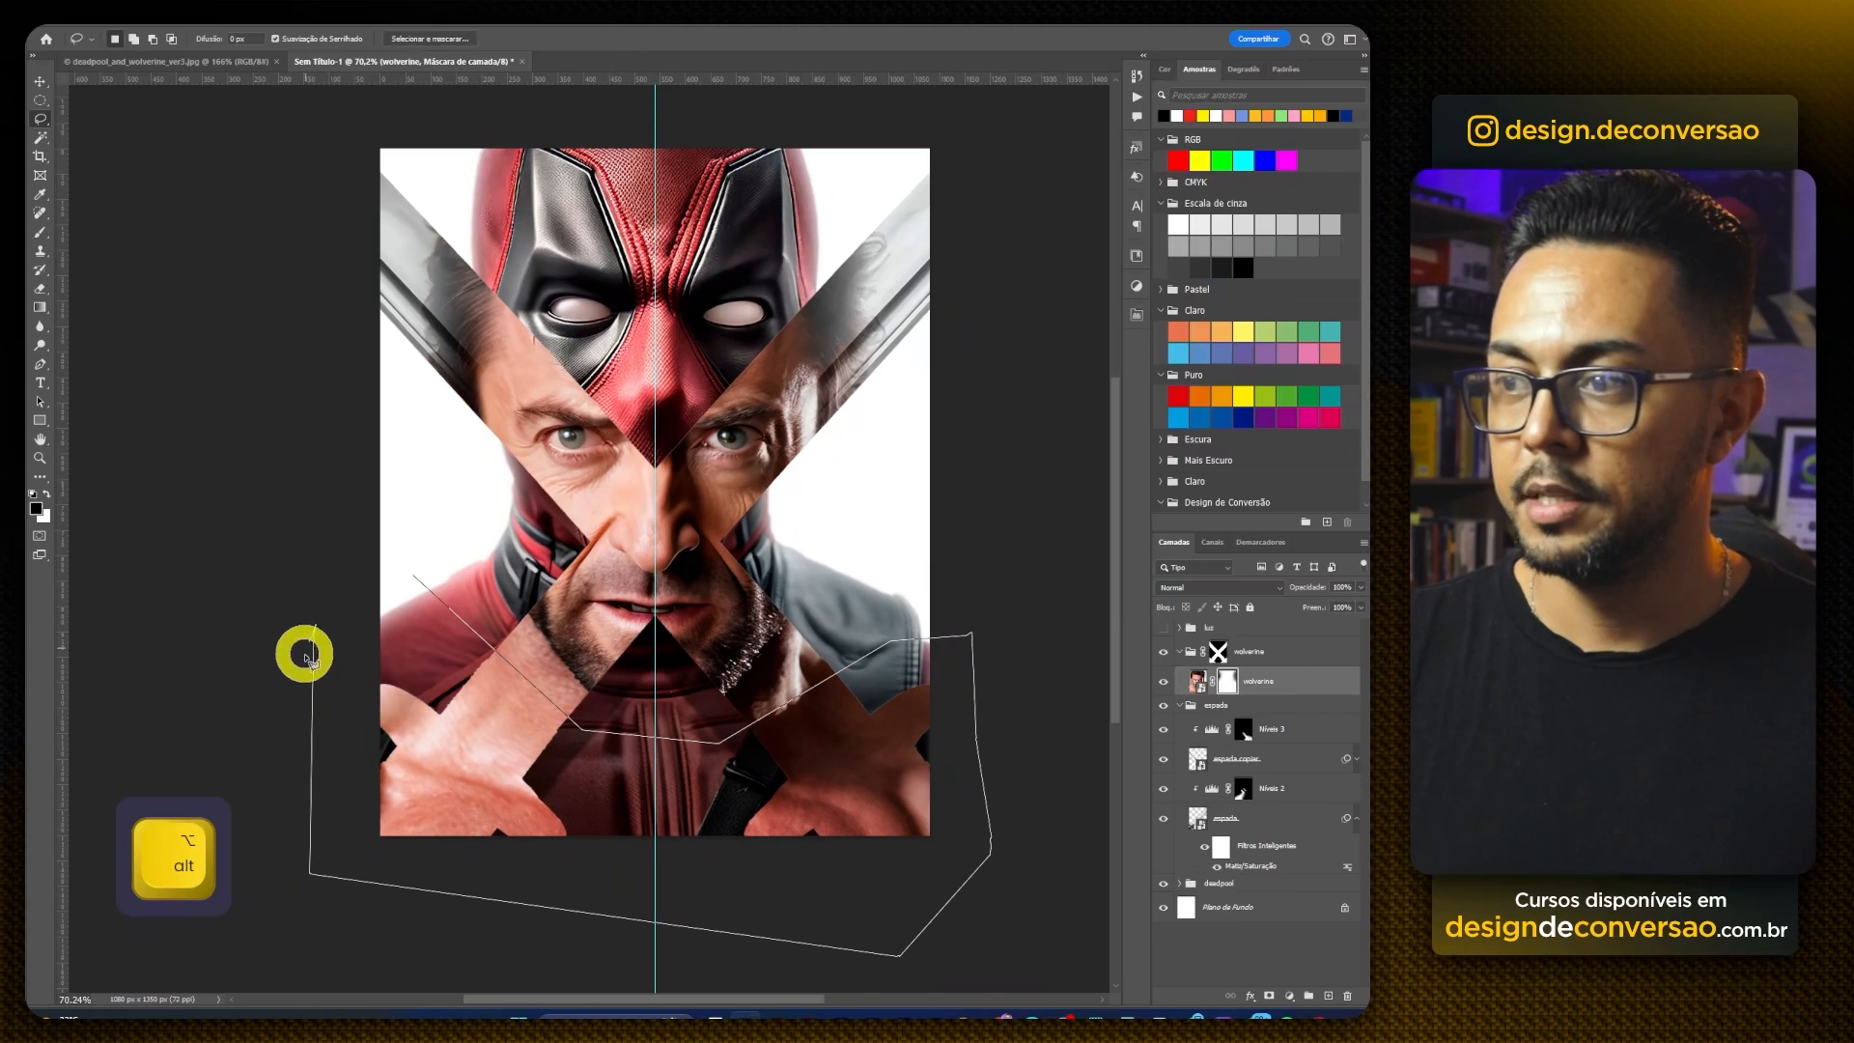
alt+click(307, 660)
key(alt+BackSpace)
key(super+d)
key(b)
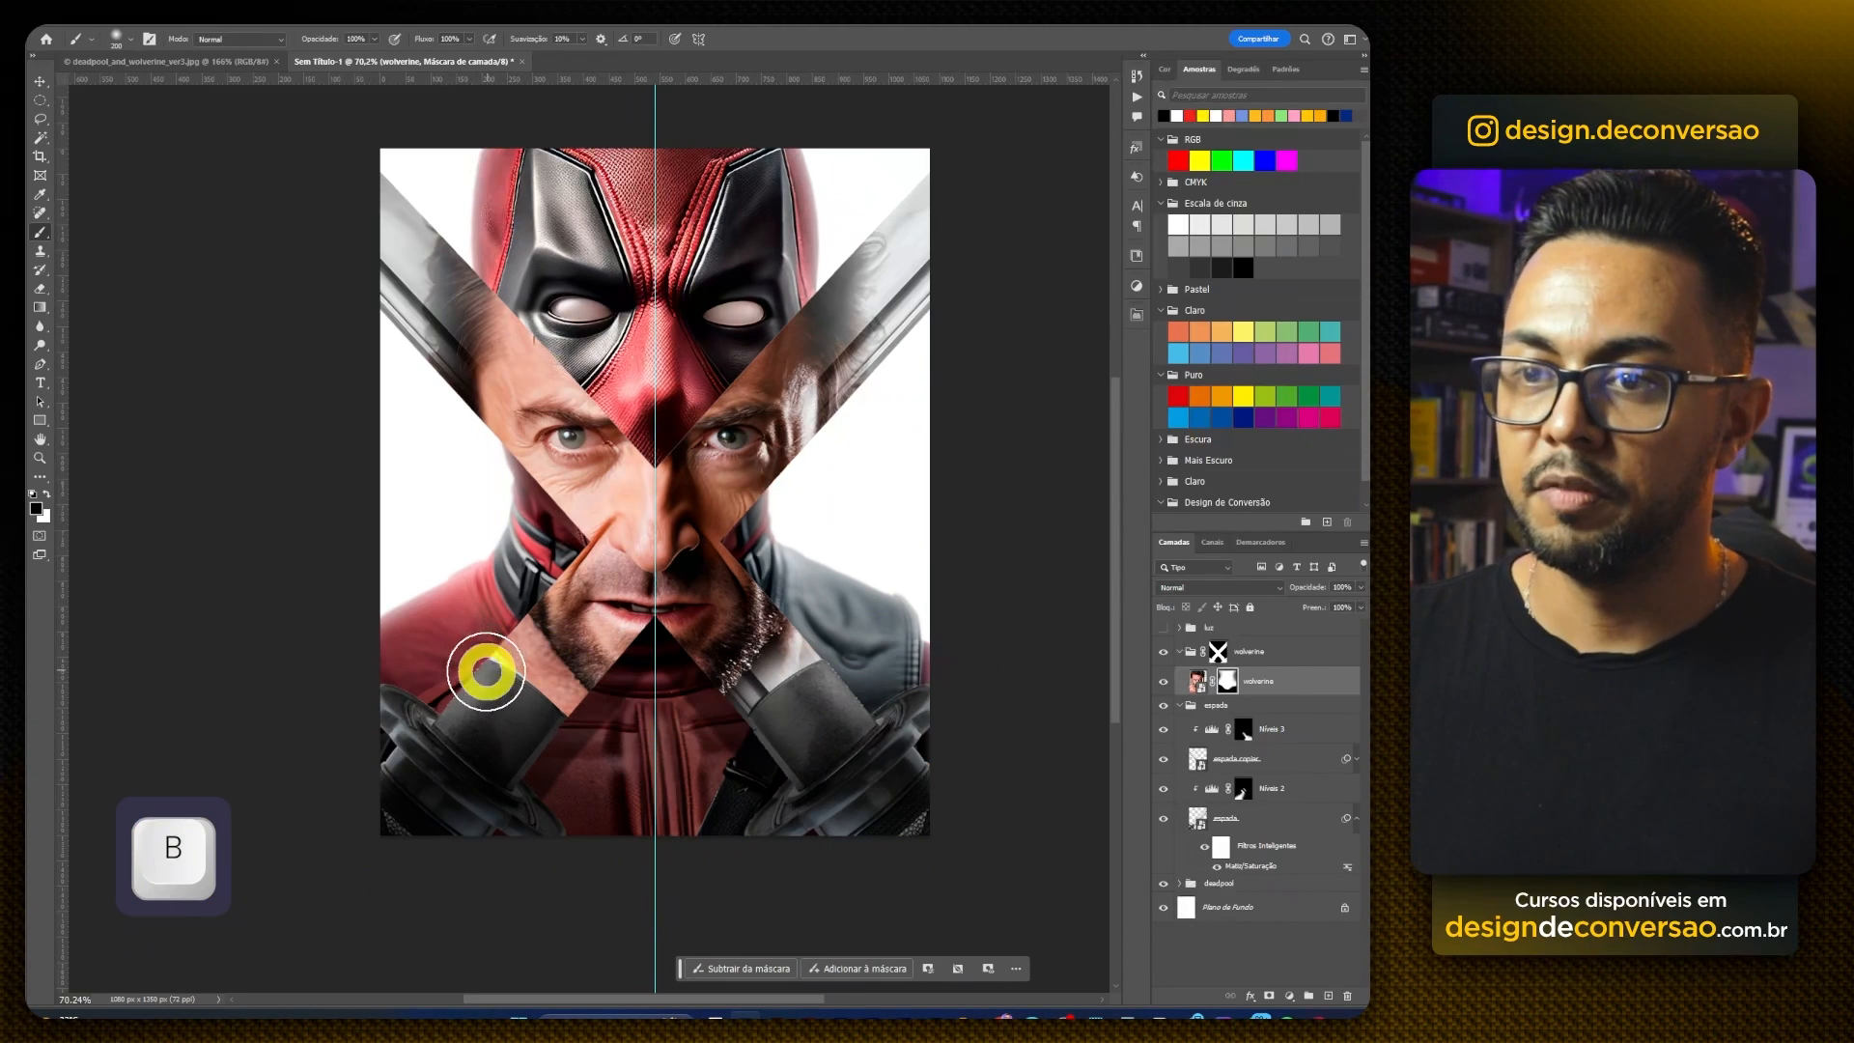
Step: Set the wolverine layer's blend mode to Multiply (Multiplicação) so the face merges with the blades
click(1288, 662)
click(1298, 691)
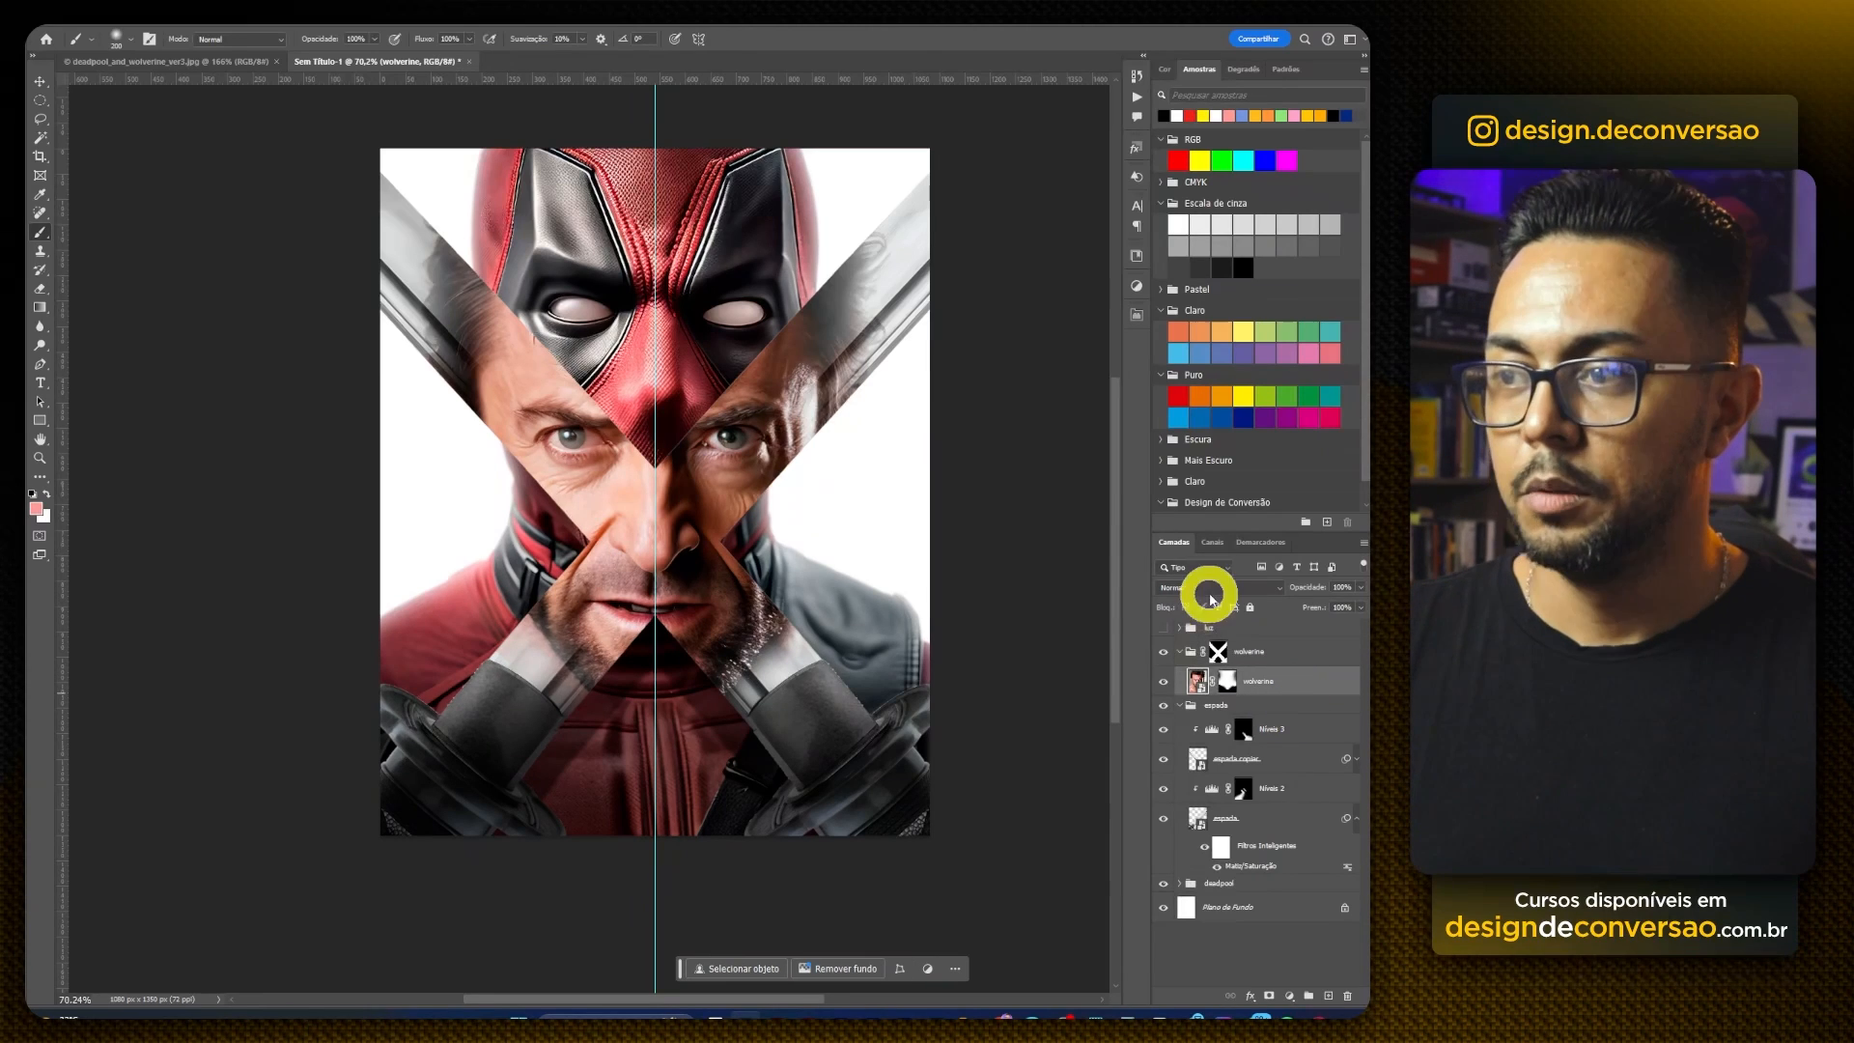
click(1211, 600)
click(1197, 644)
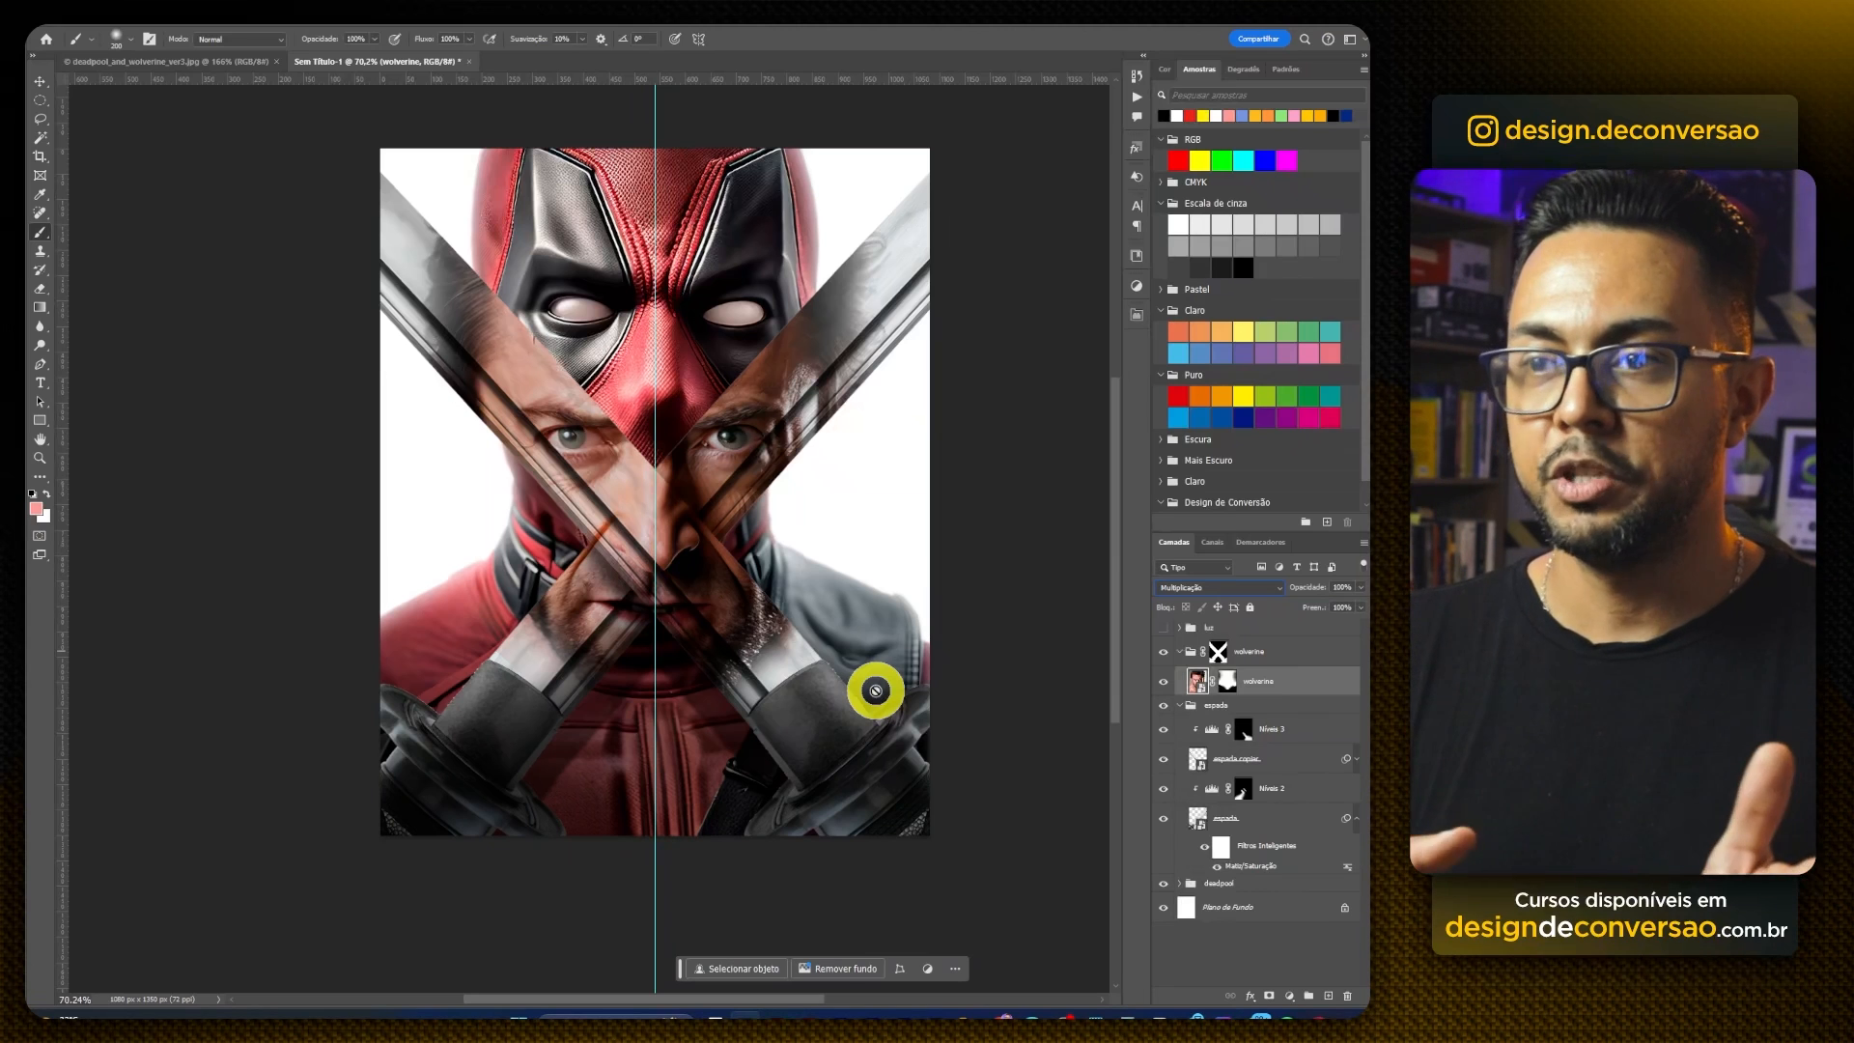
Step: Collapse the wolverine group, then select the luz group and make it visible
click(1180, 652)
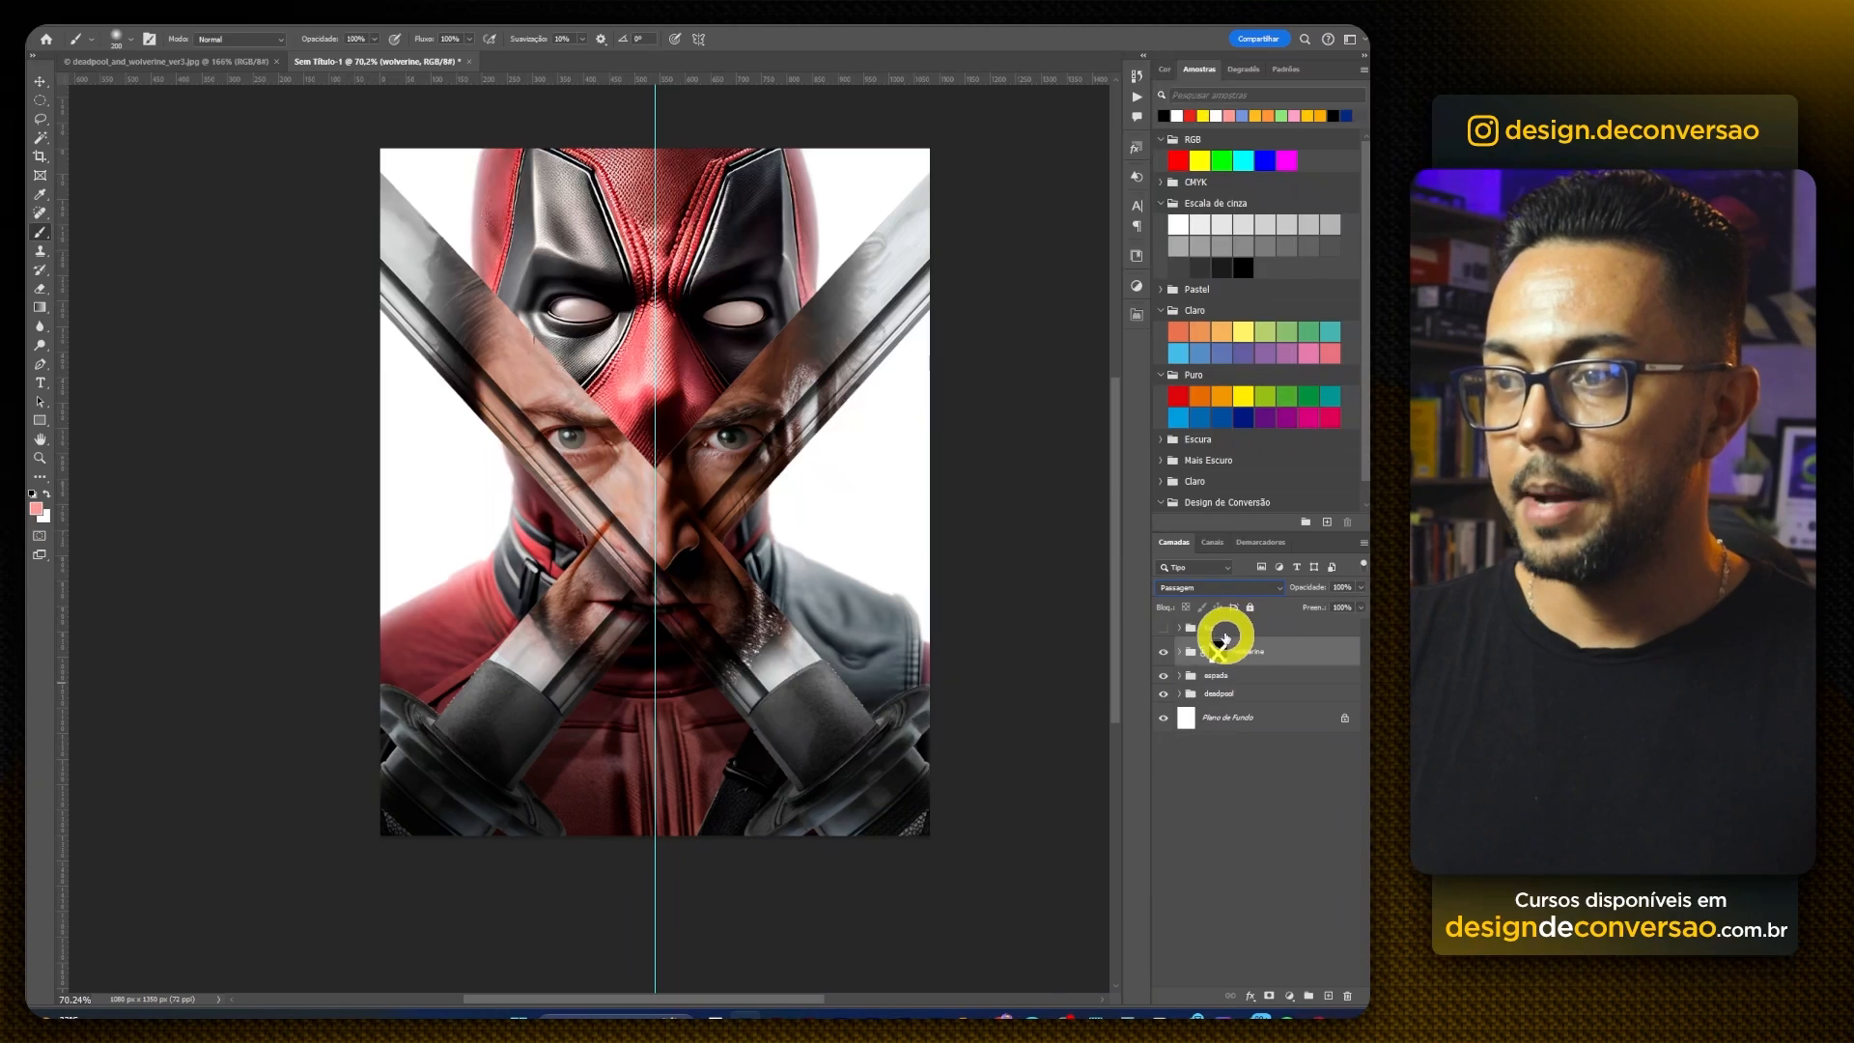
click(1236, 633)
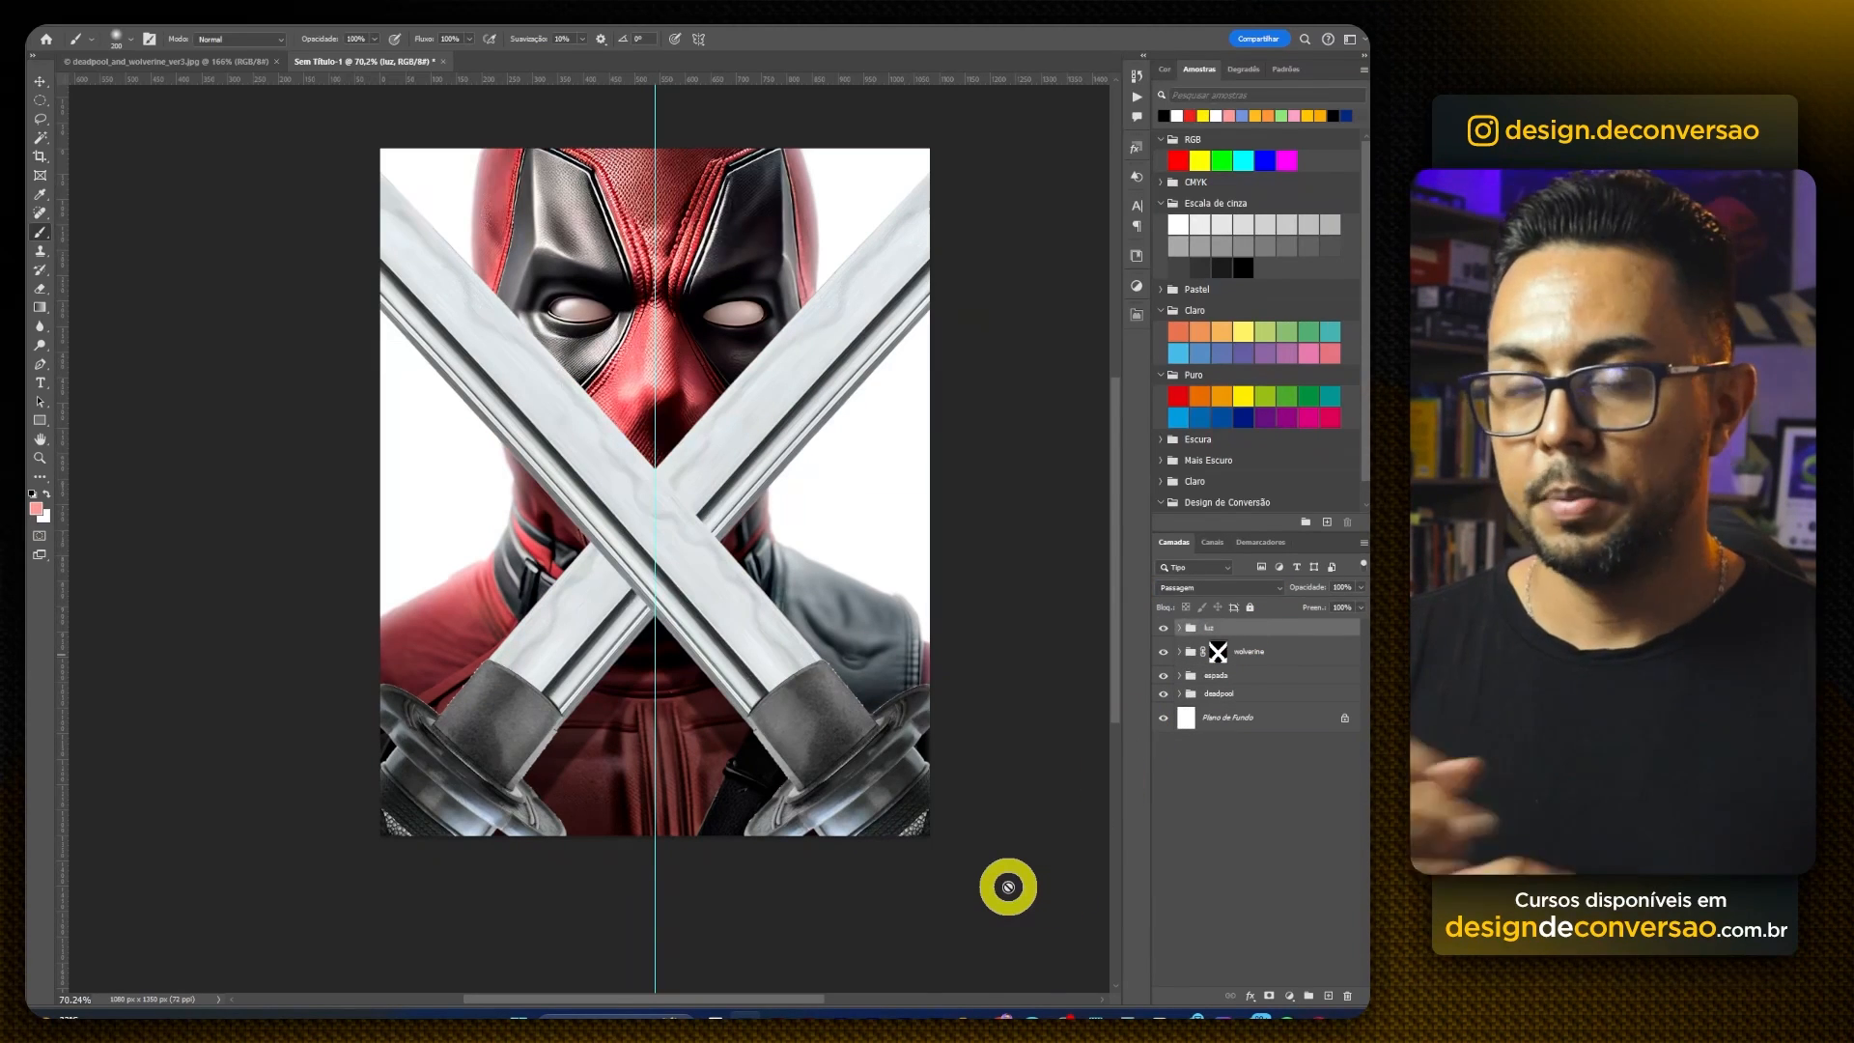
Step: Lasso the poster area above the katana hilts and add a mask to the luz group that reveals only the selected area
click(46, 120)
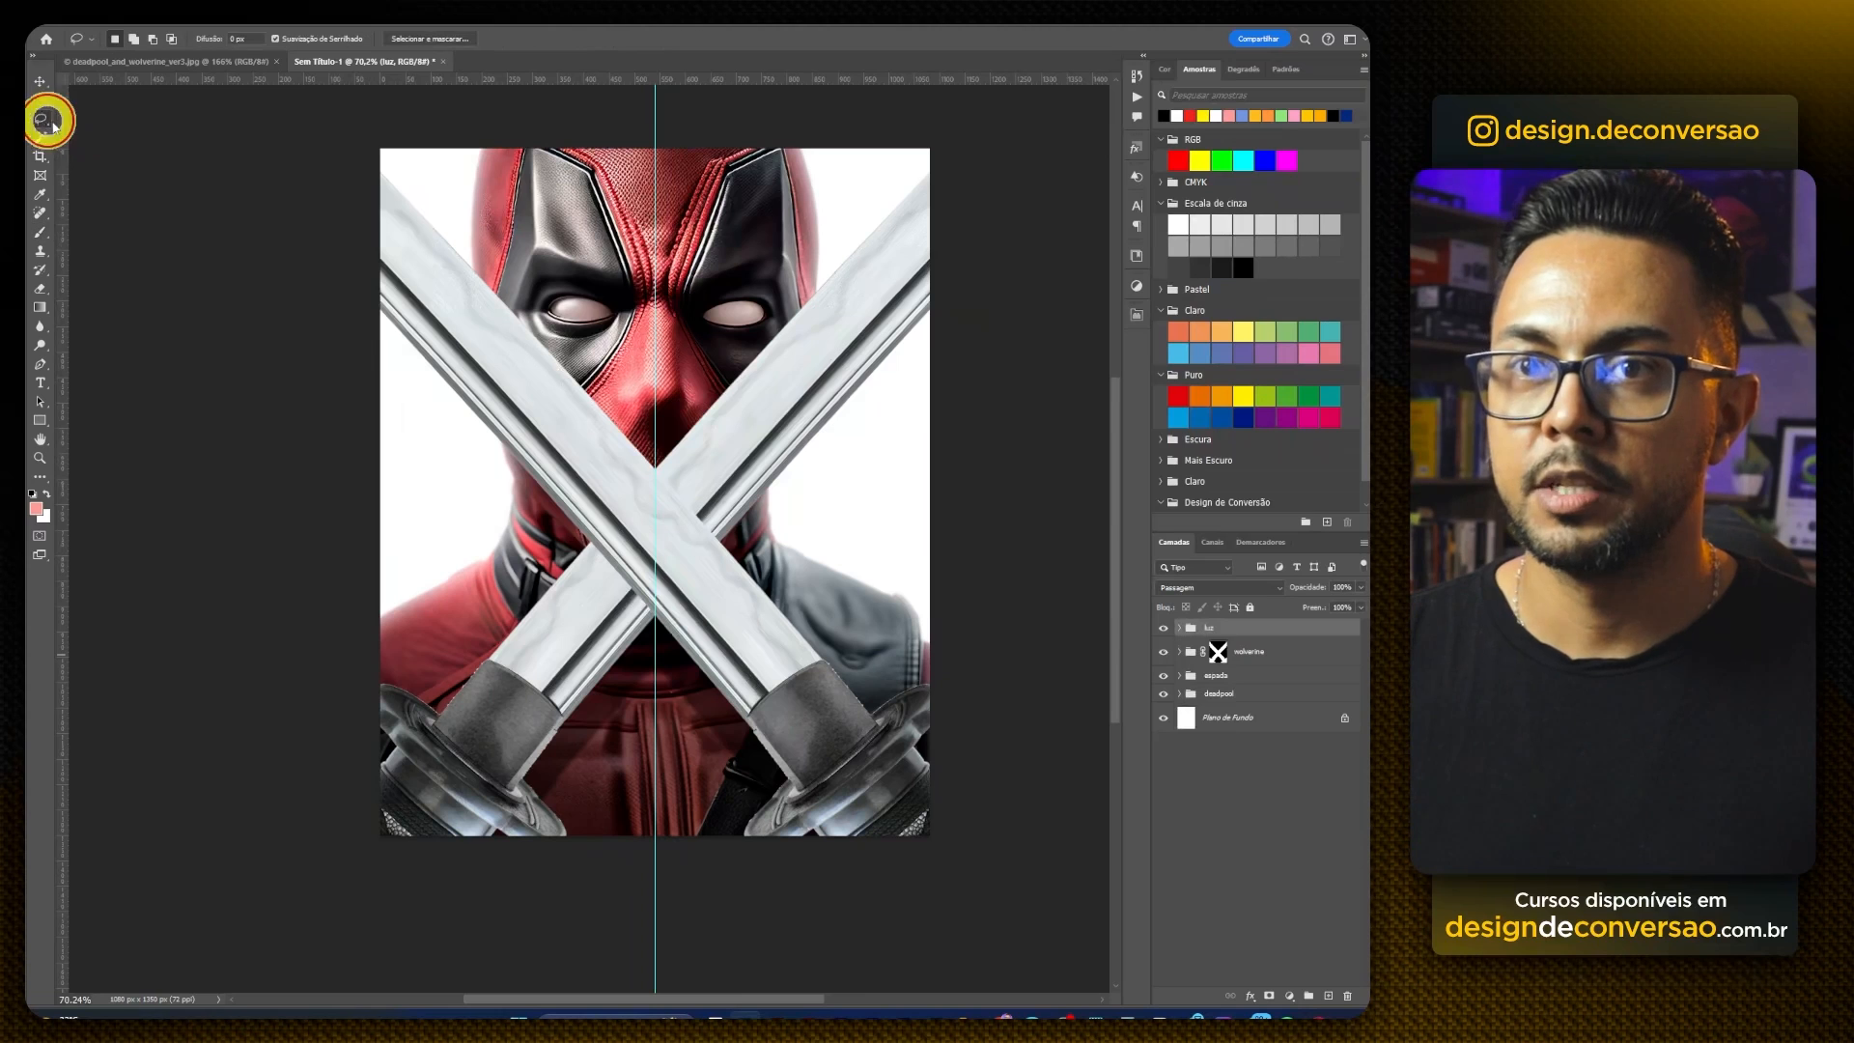
key(alt)
drag(384, 555, 489, 648)
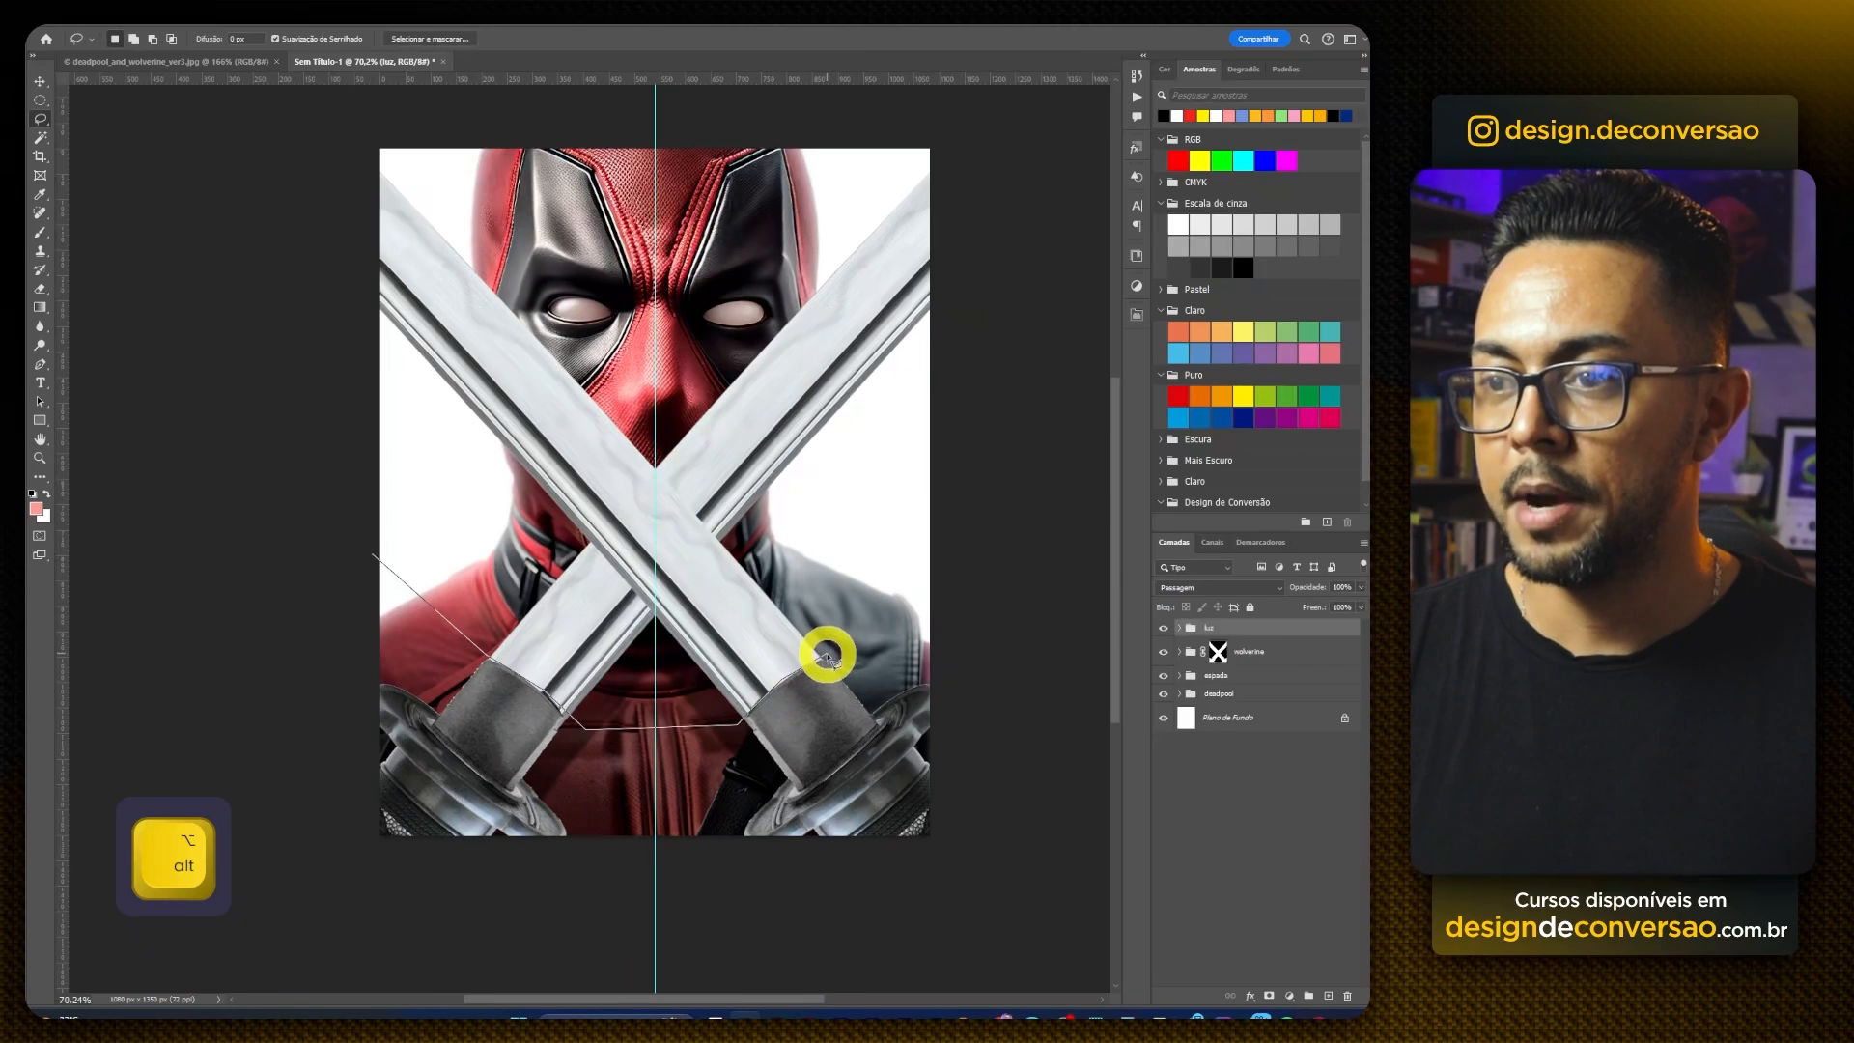
click(995, 557)
click(973, 138)
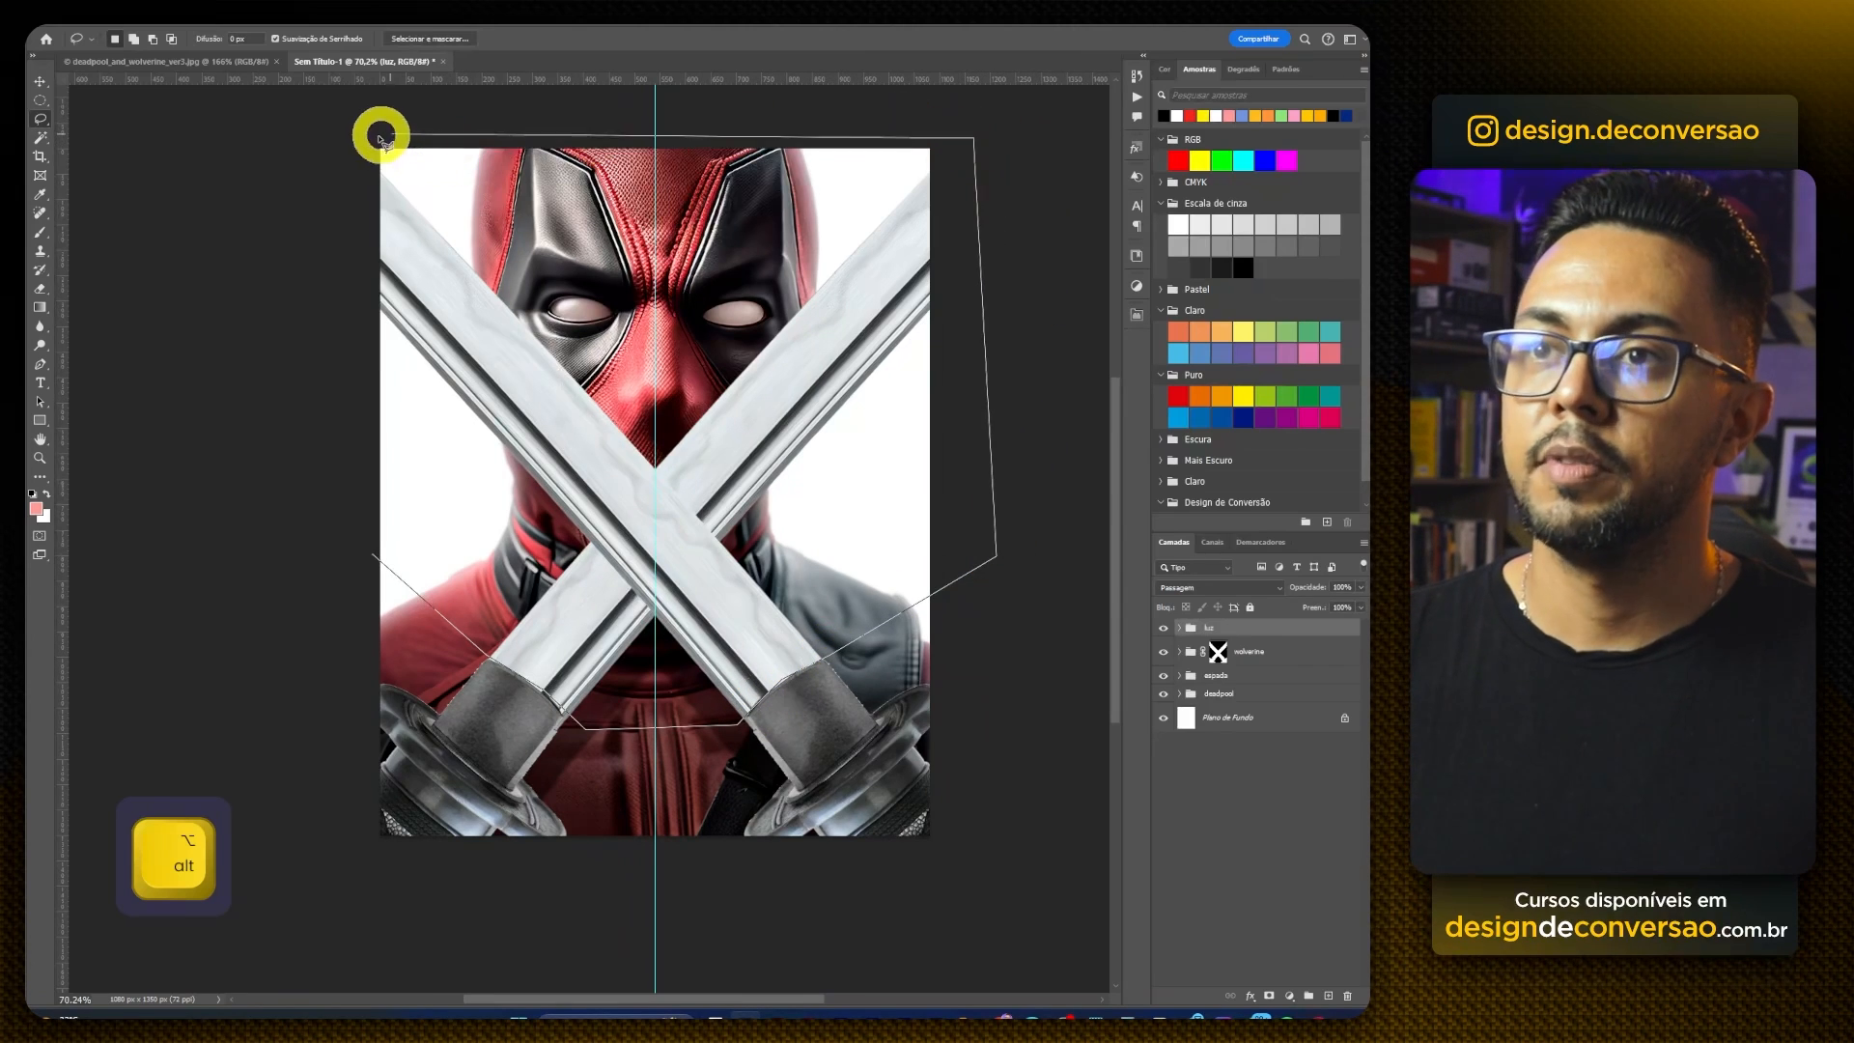
click(373, 140)
double_click(315, 432)
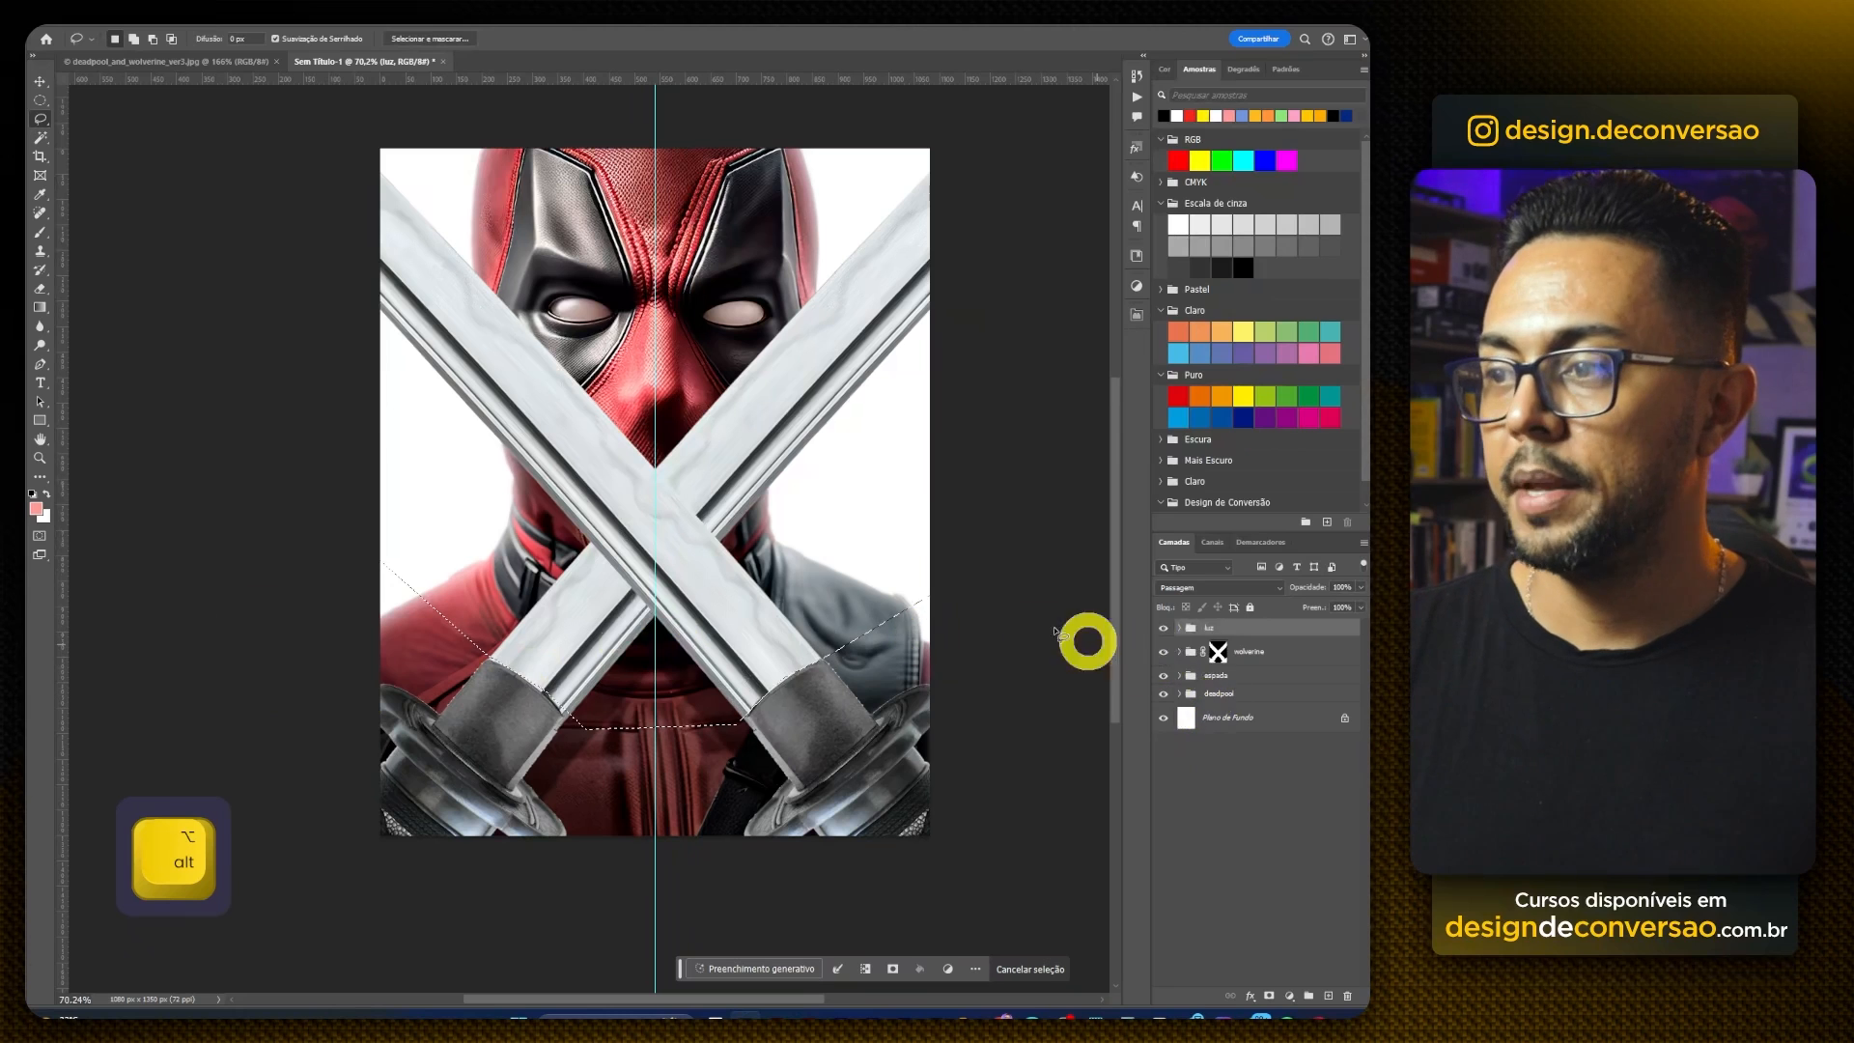
alt+click(1268, 995)
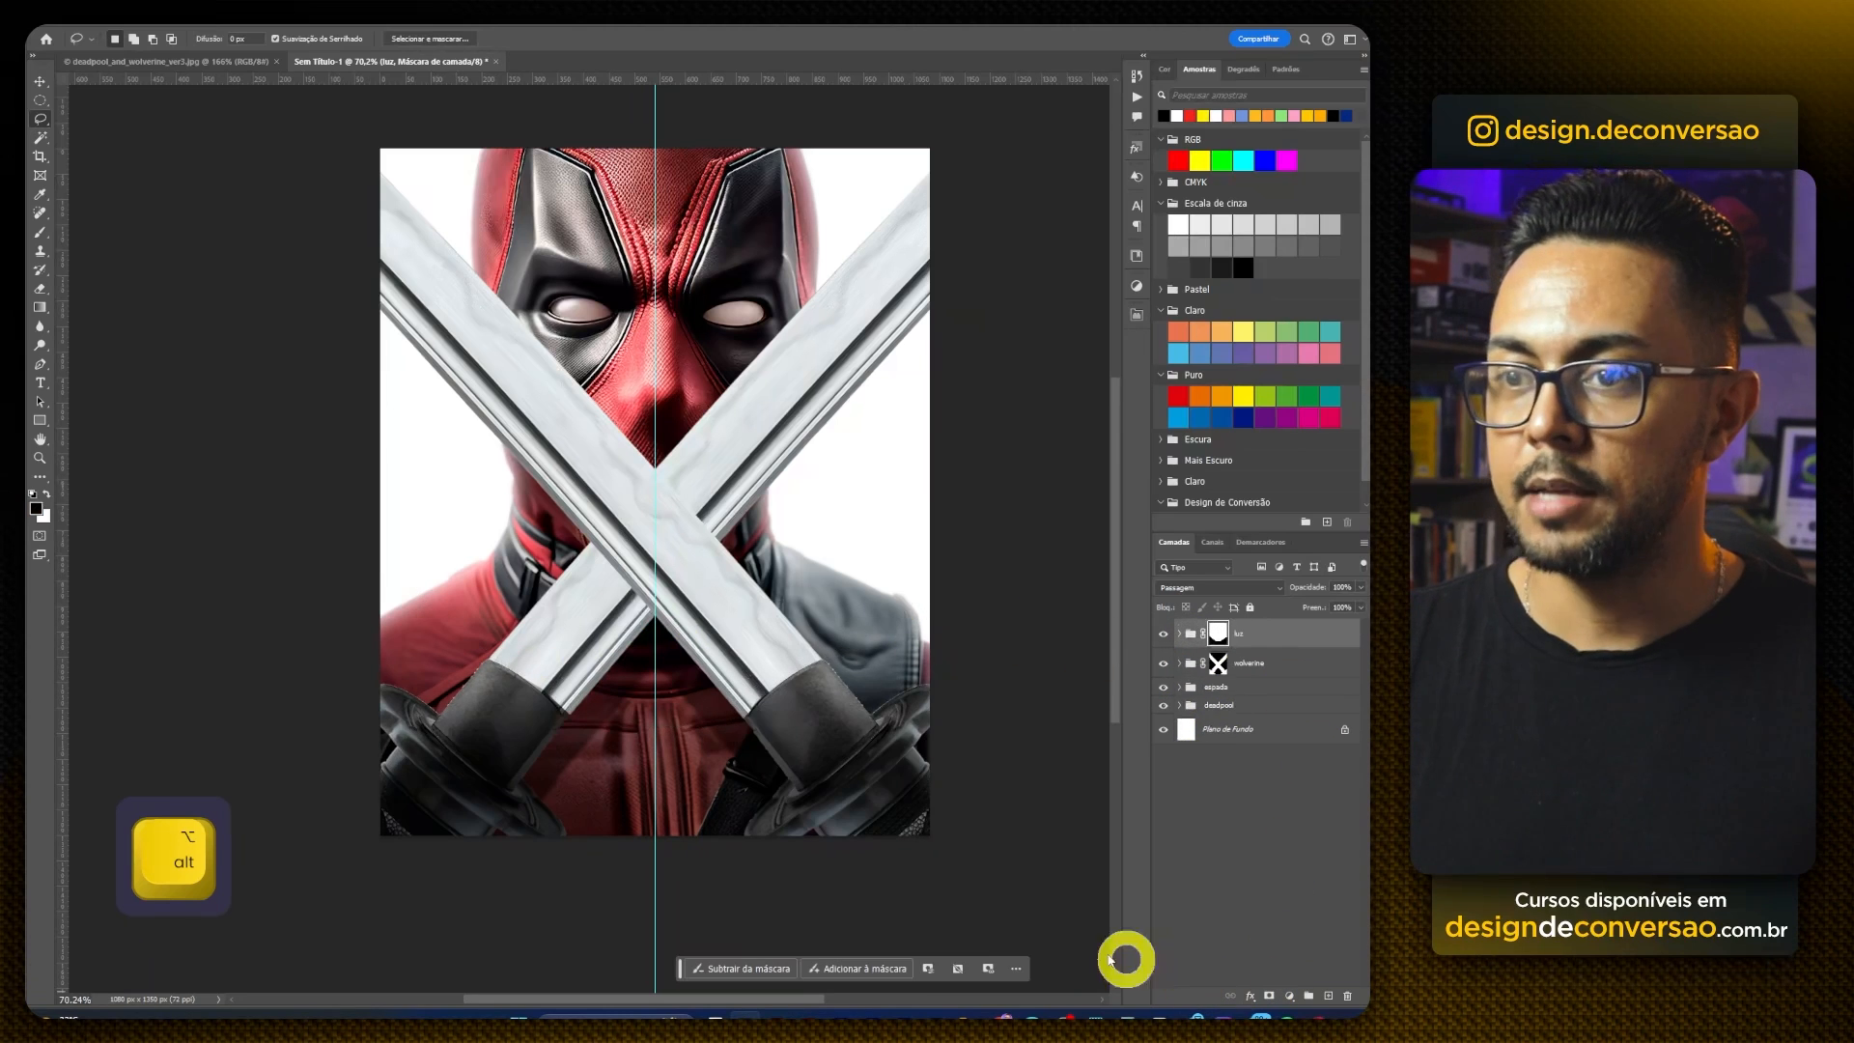
Step: Set the luz group's blend mode to Screen (Divisão)
click(1233, 586)
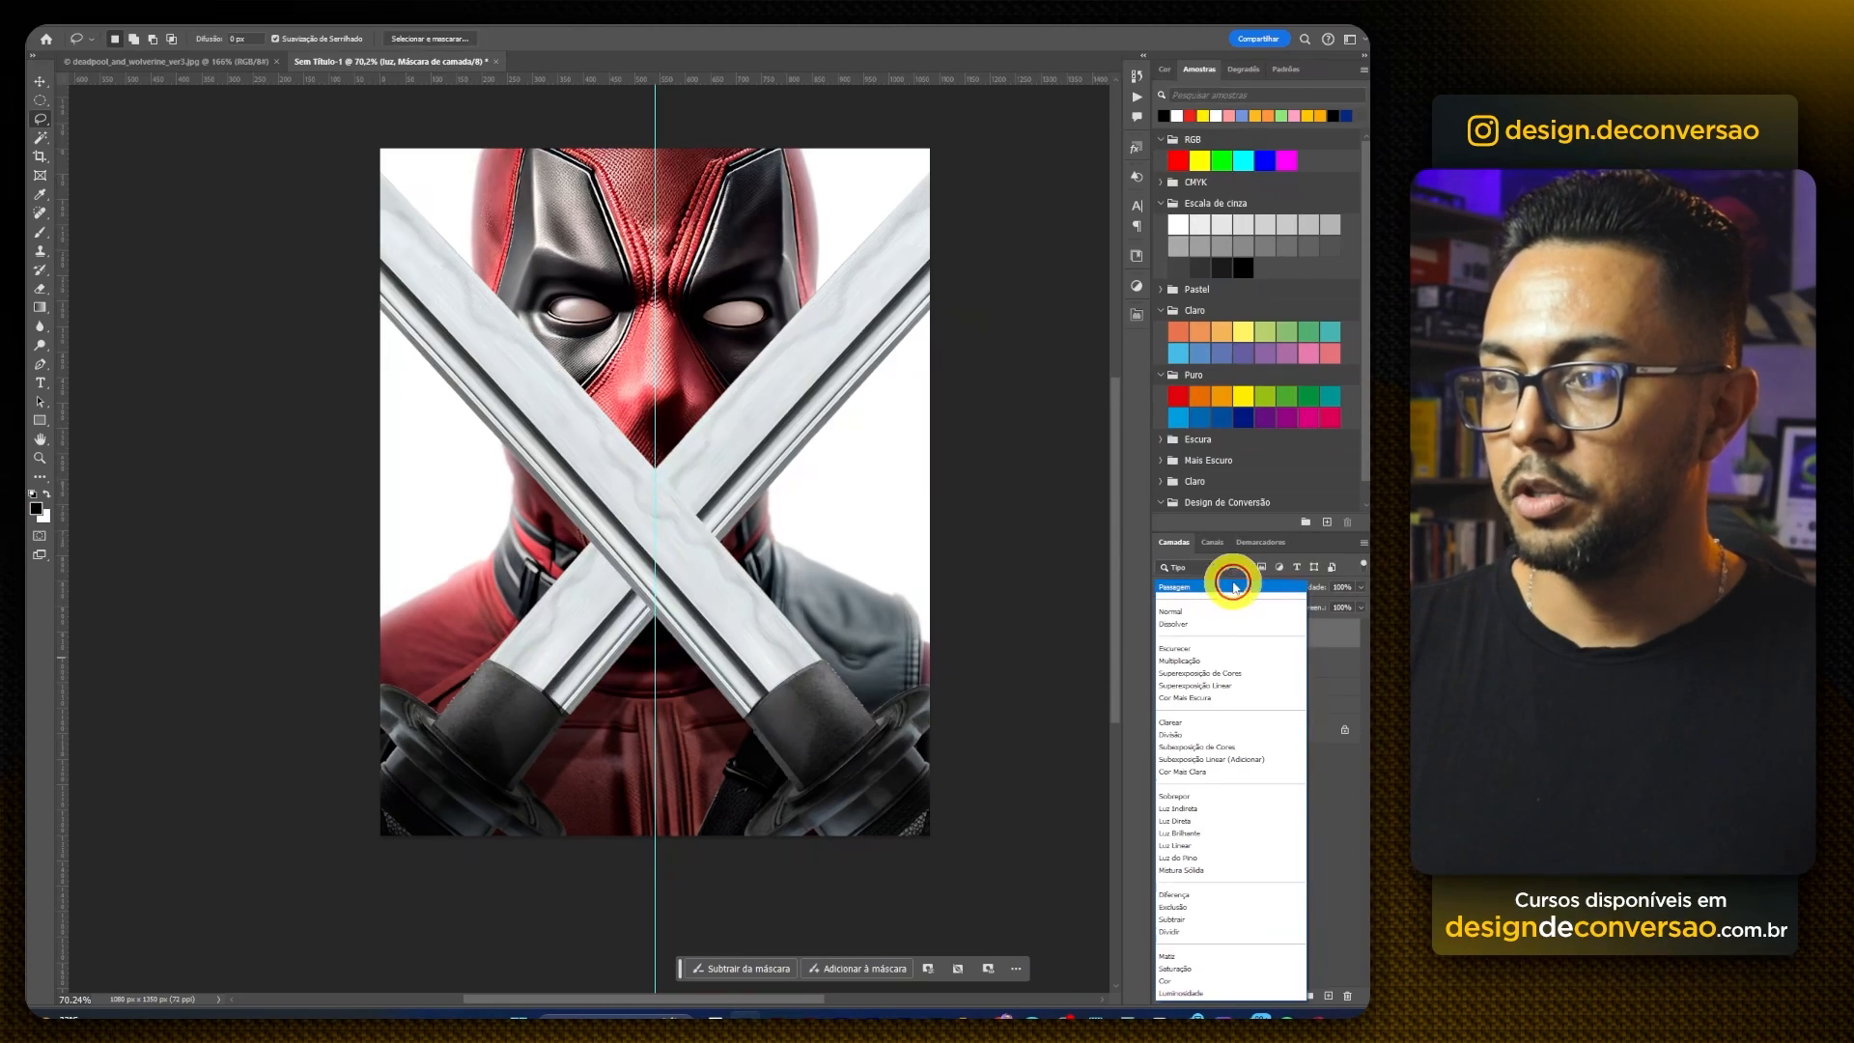
click(1200, 734)
key(z)
drag(735, 485, 762, 476)
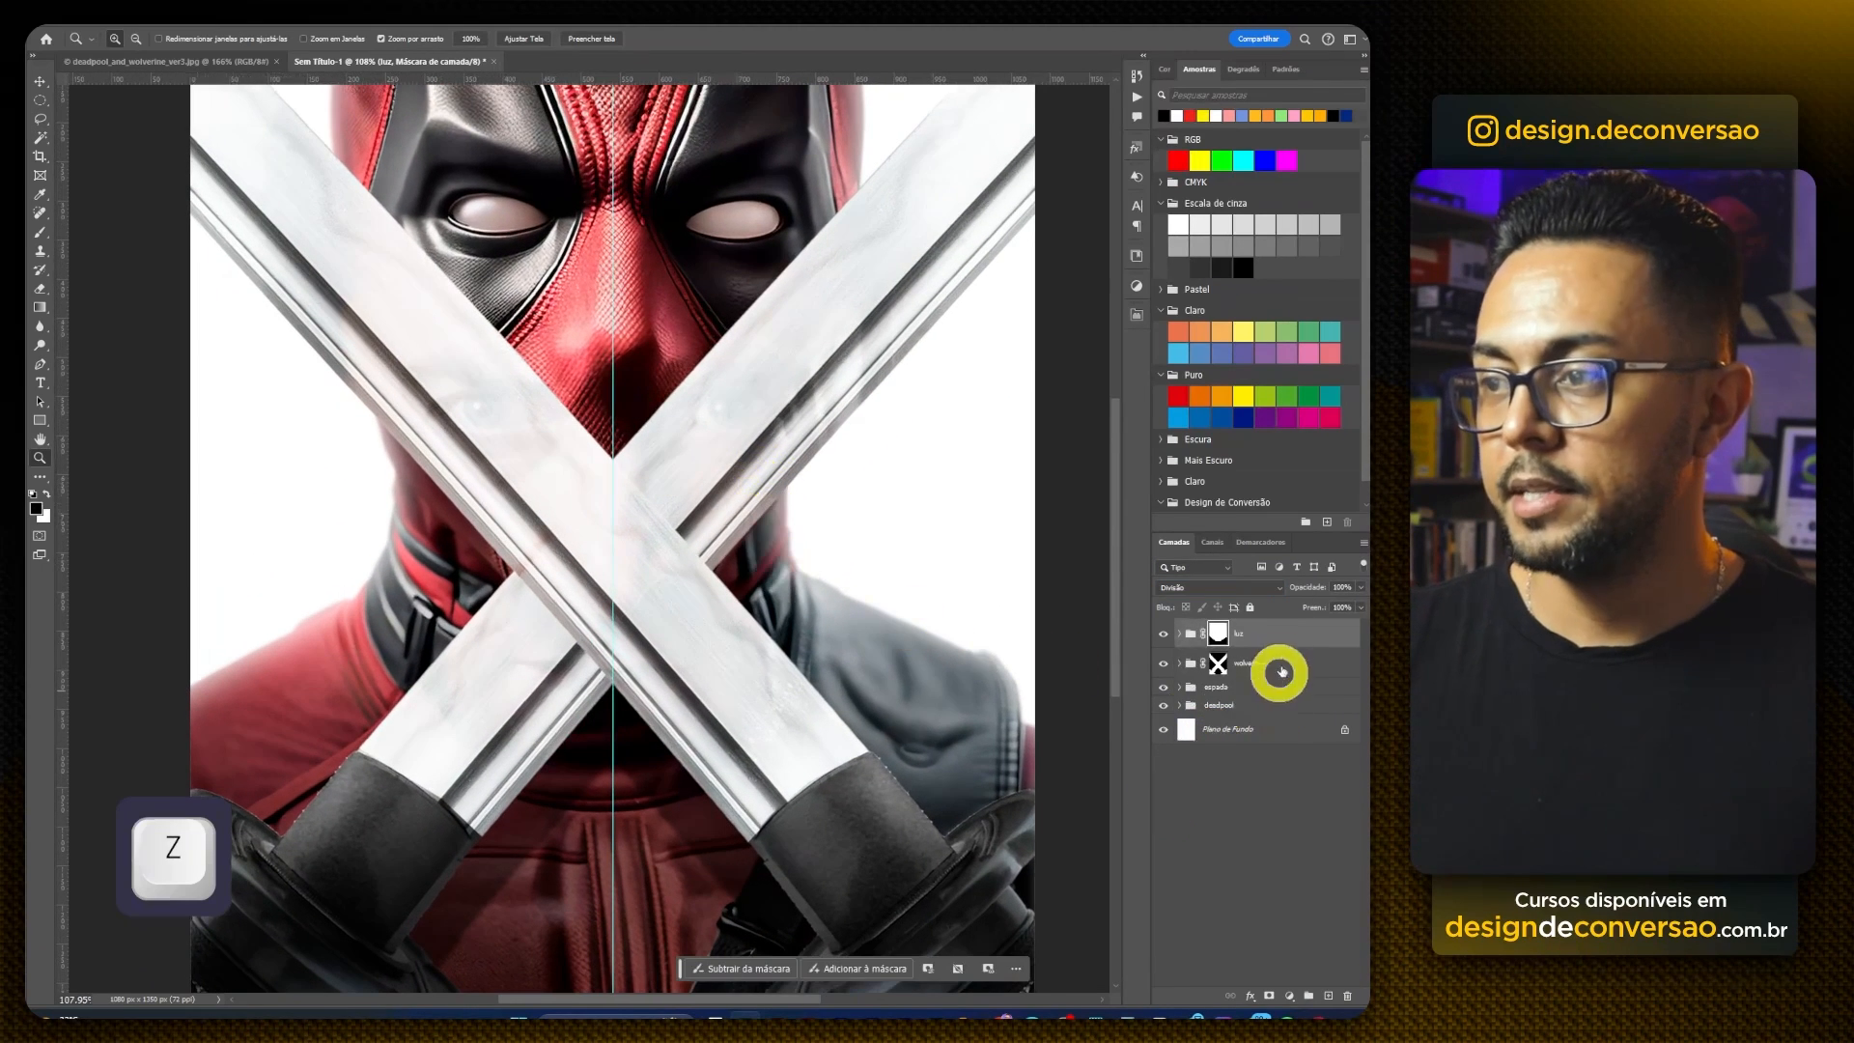
Step: Add a Levels (Níveis) adjustment clipped to the luz group, with the black input at about 200 and the white input at 245
click(1289, 997)
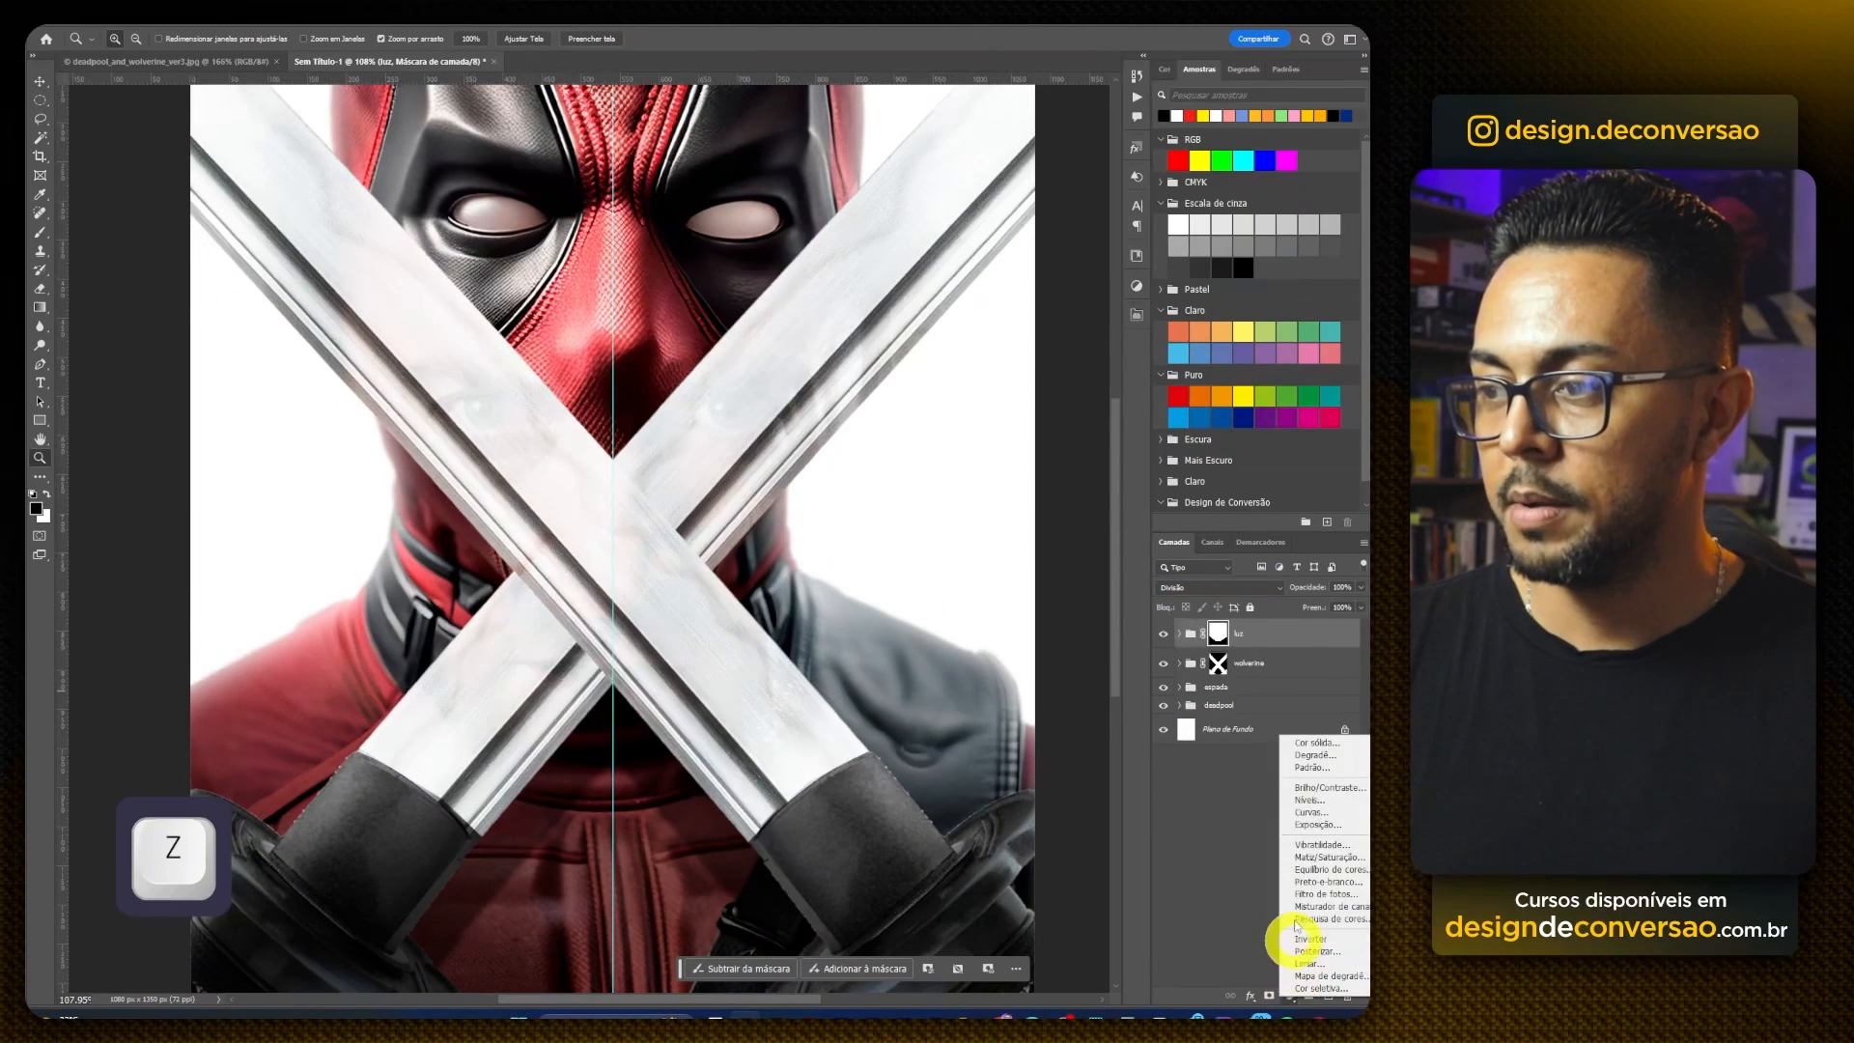
click(1315, 800)
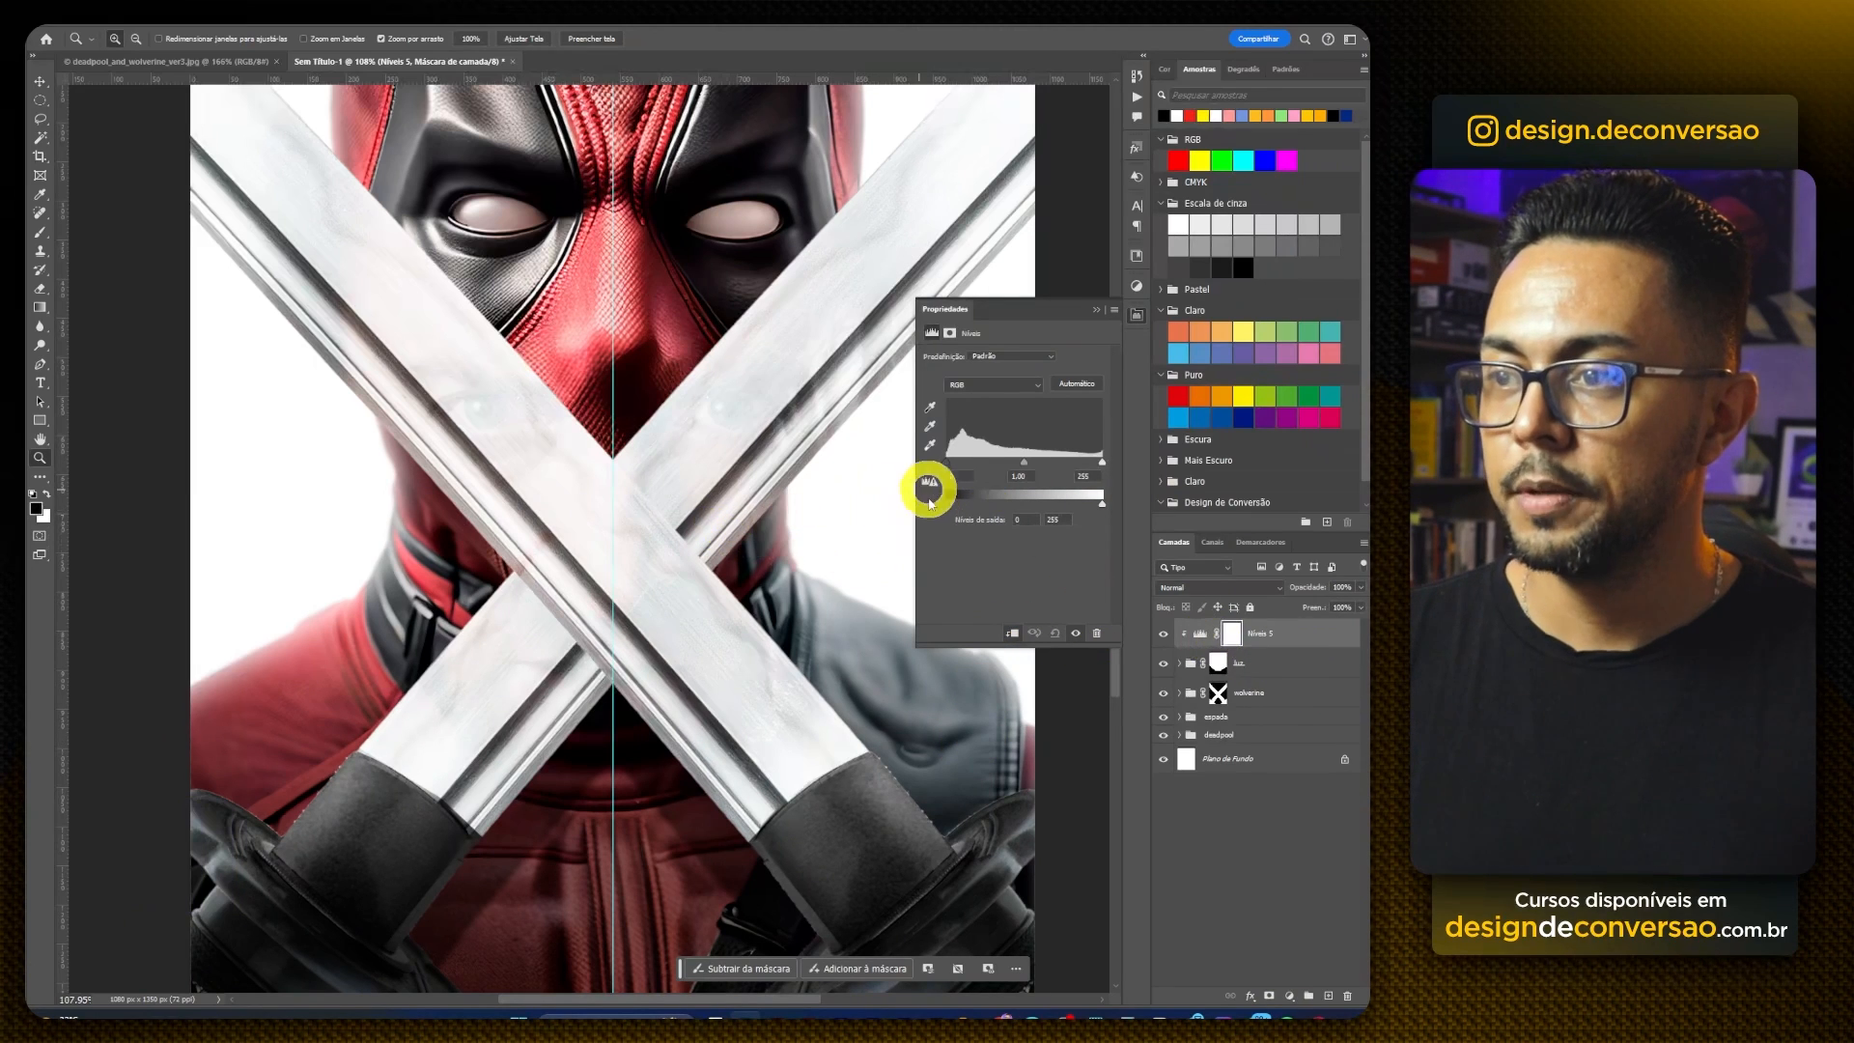
drag(946, 467, 1073, 472)
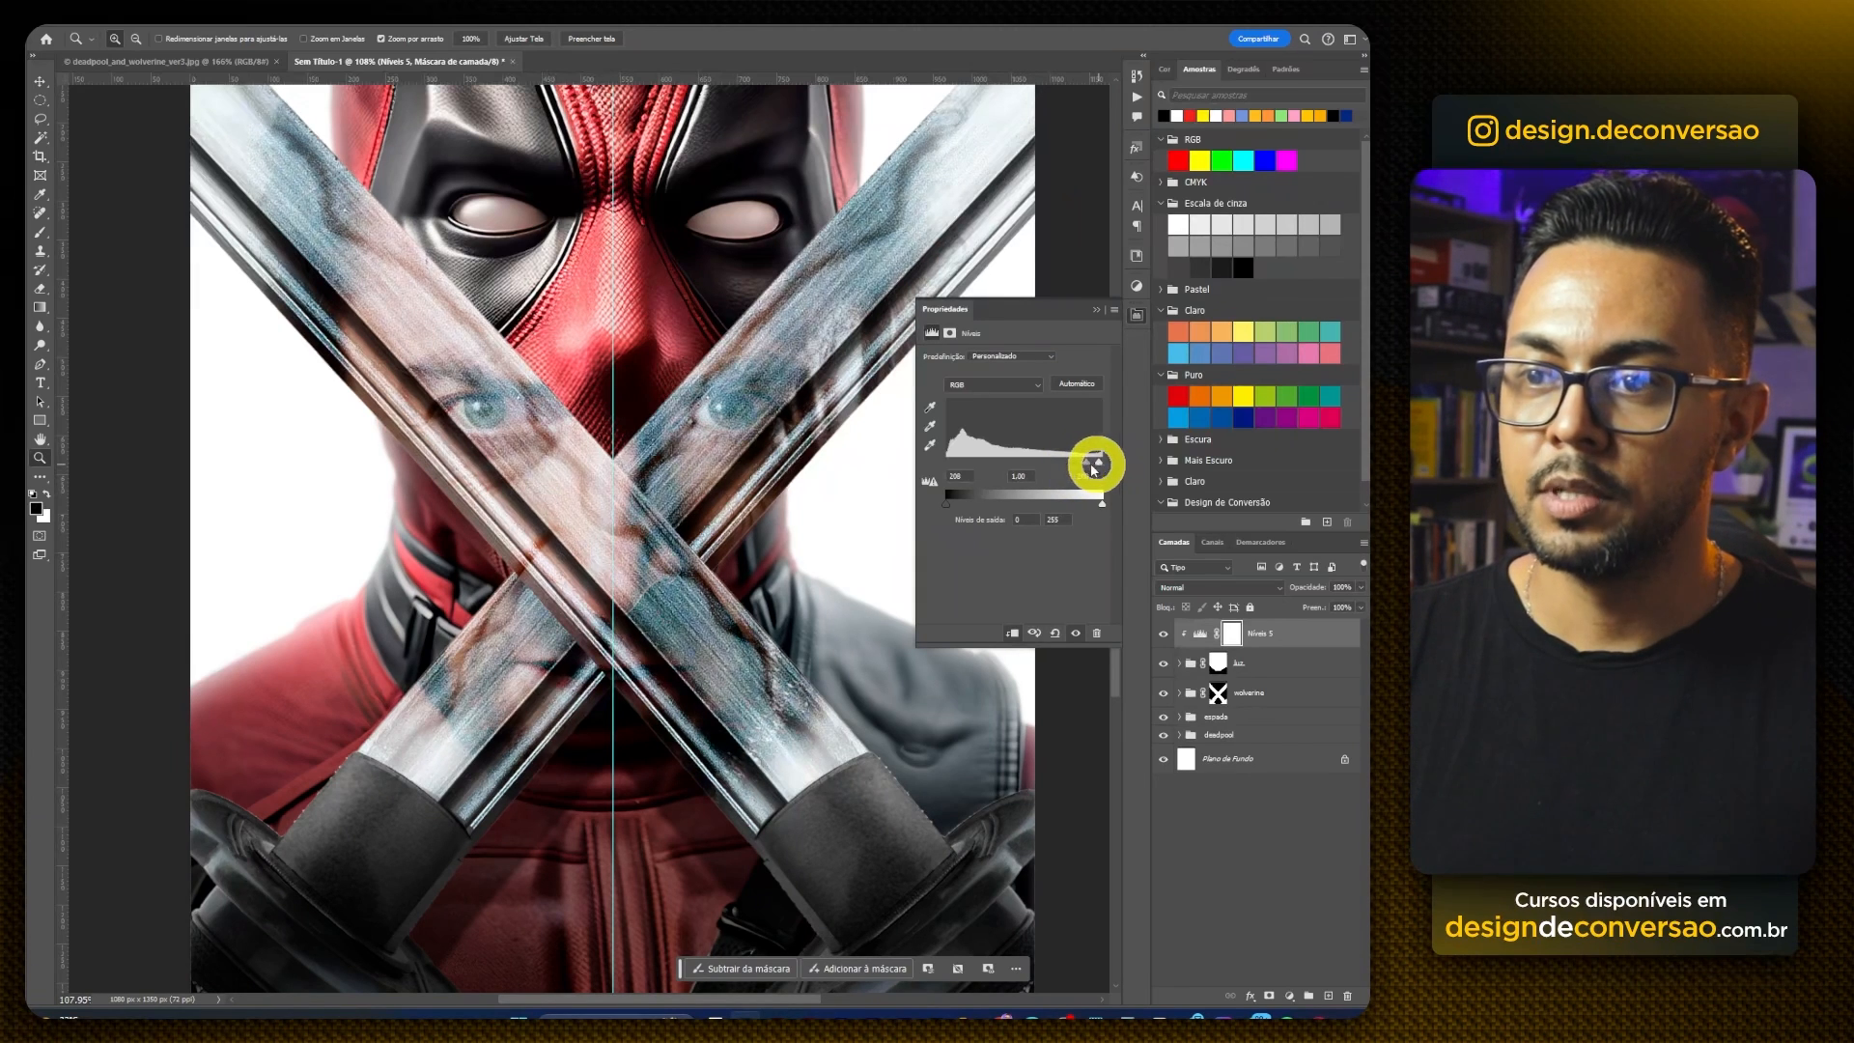
click(1097, 312)
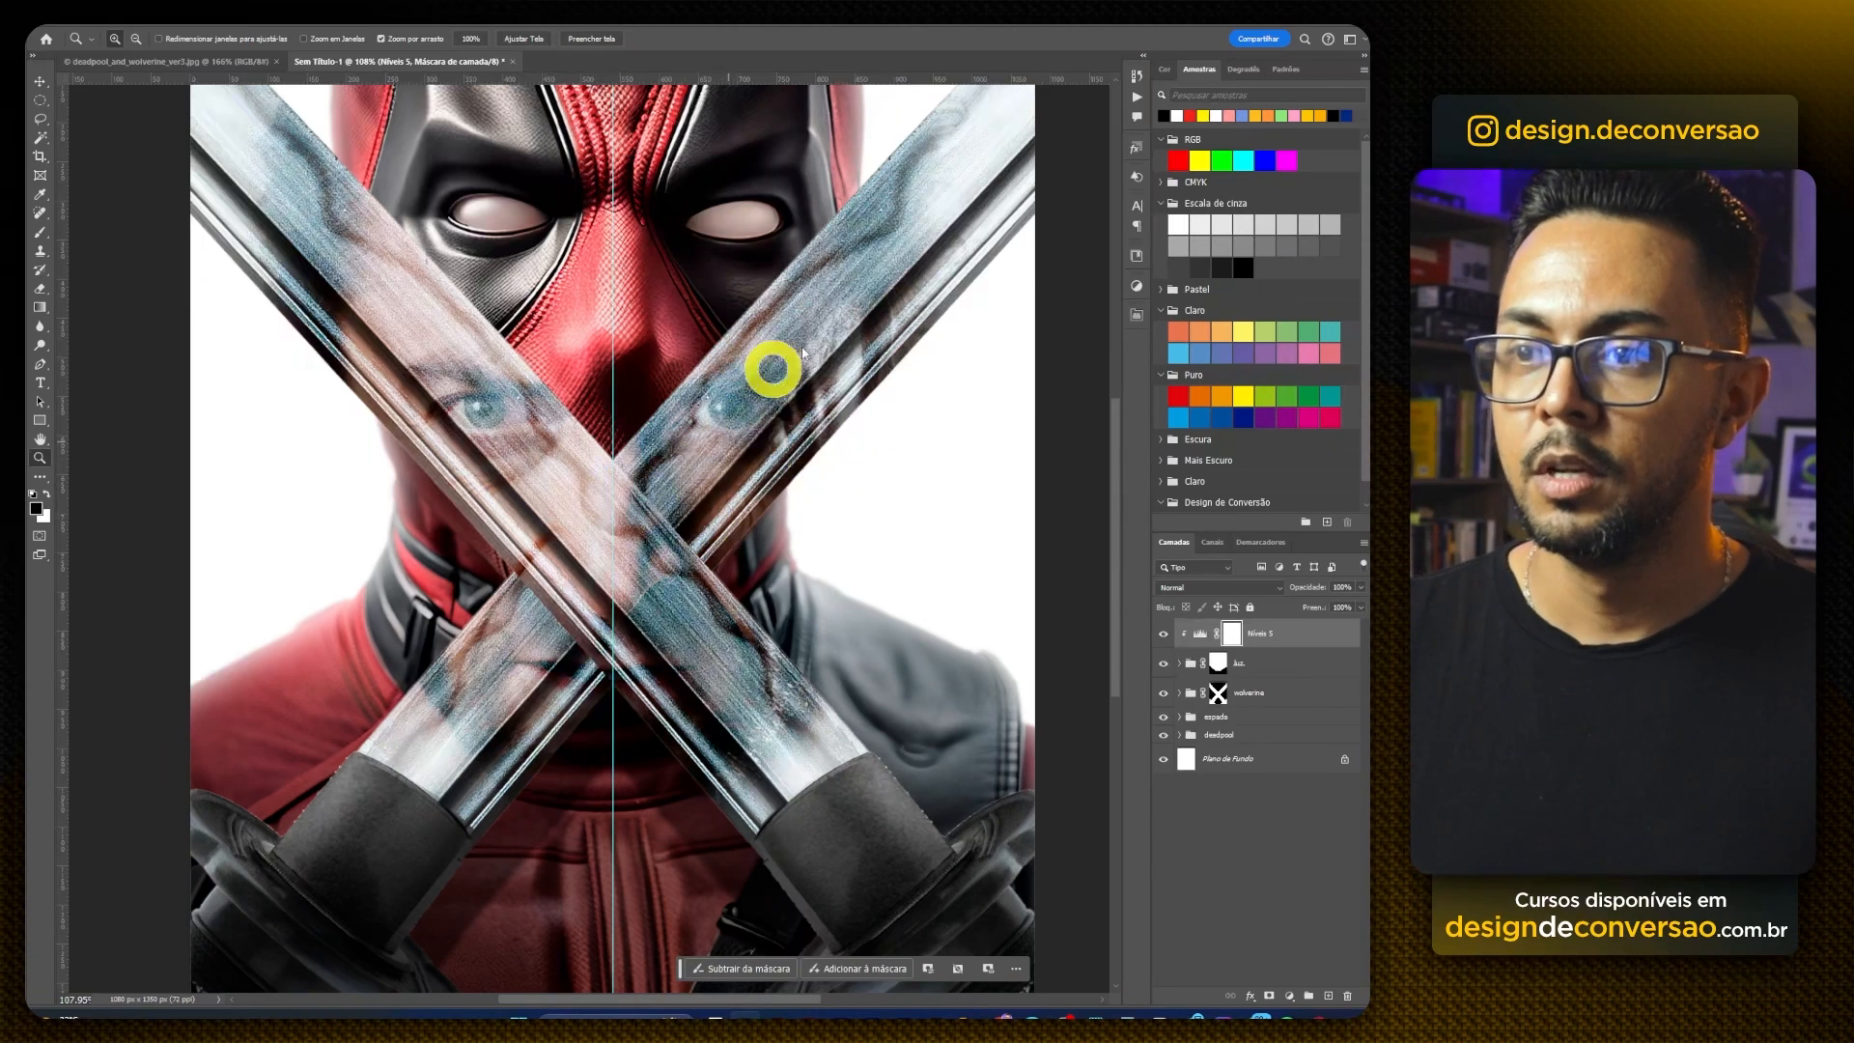
Step: Brush black at low opacity on the luz group's mask over Wolverine's eyes, cheeks and nose to soften the light there
key(b)
key(ctrl+z)
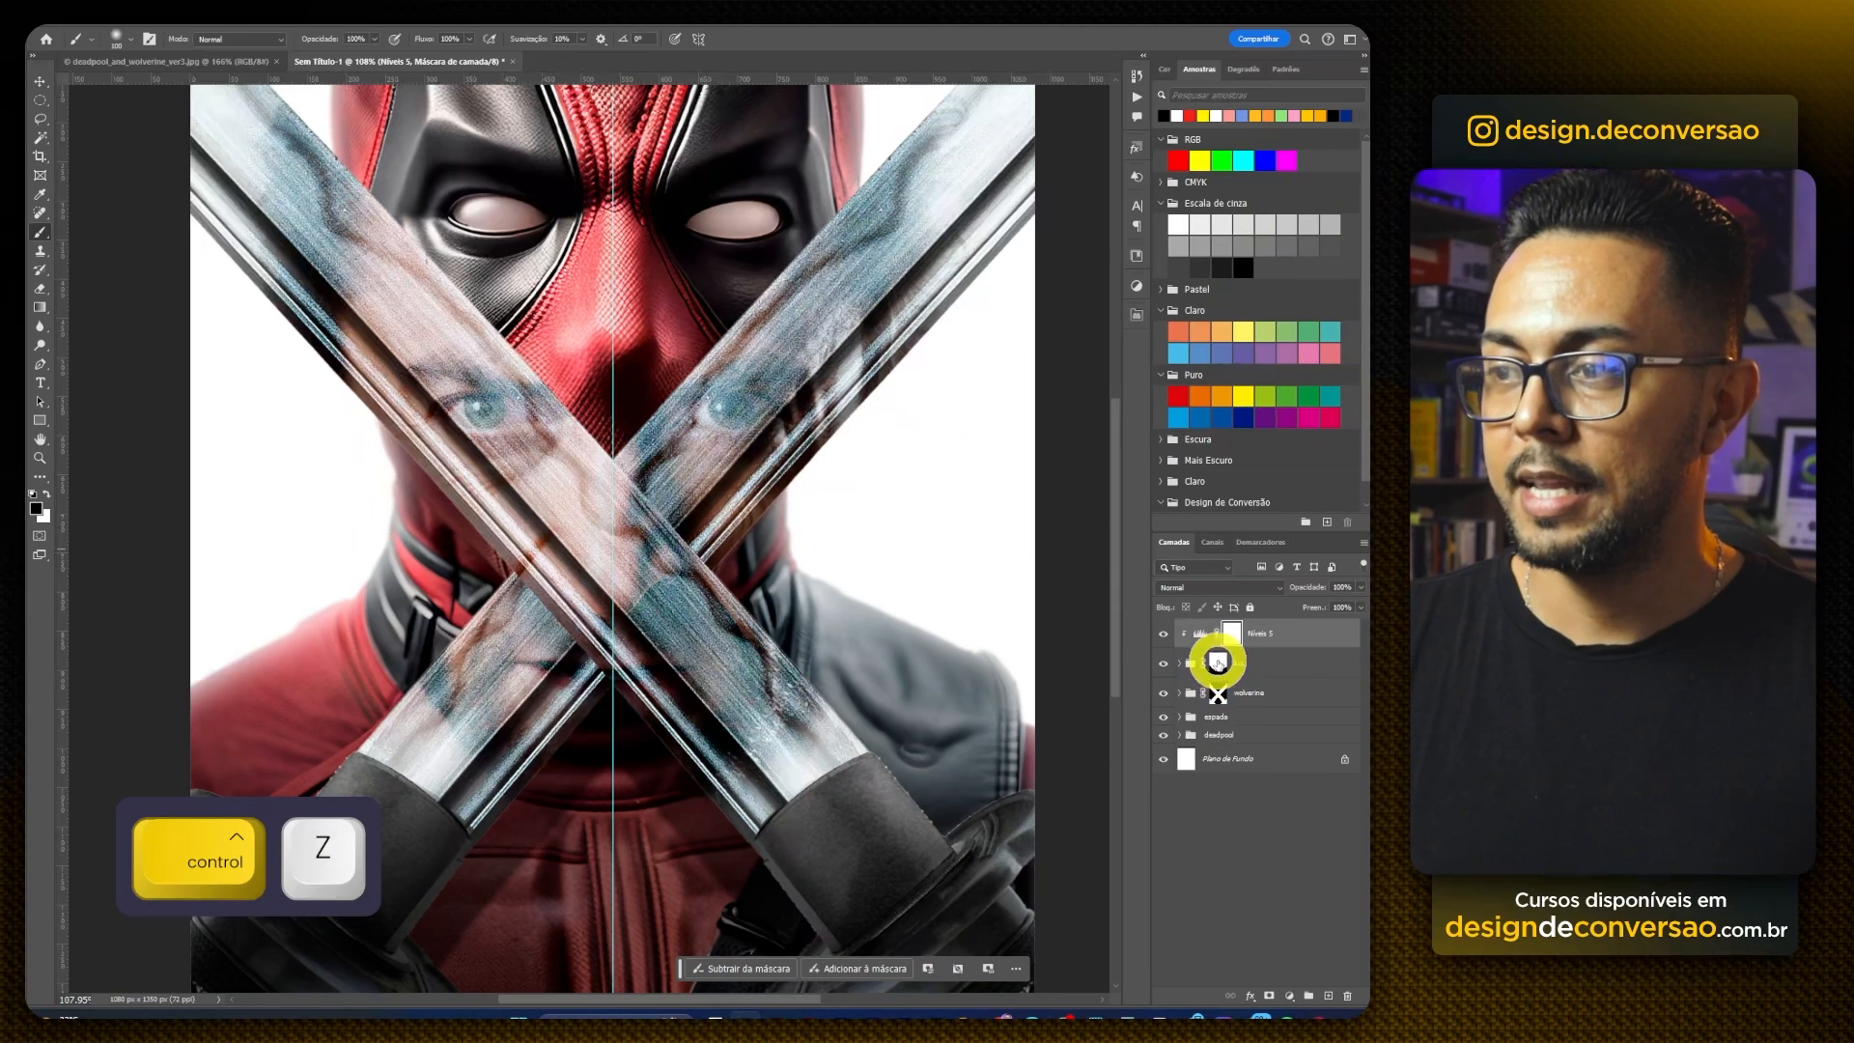
click(1217, 662)
drag(791, 342, 662, 480)
key(2)
key(bracketright)
key(bracketright)
mouse_move(745, 388)
mouse_down()
mouse_move(845, 269)
mouse_move(732, 378)
mouse_move(867, 274)
mouse_move(683, 451)
mouse_move(877, 247)
mouse_move(648, 474)
mouse_move(696, 417)
mouse_move(650, 493)
mouse_move(711, 444)
mouse_move(677, 504)
mouse_move(784, 371)
mouse_move(662, 513)
mouse_move(752, 387)
mouse_move(732, 412)
mouse_move(889, 277)
mouse_move(879, 292)
mouse_move(857, 292)
mouse_move(940, 201)
mouse_move(865, 264)
mouse_move(894, 202)
mouse_move(885, 225)
mouse_move(909, 218)
mouse_move(817, 304)
mouse_move(863, 272)
mouse_move(824, 247)
mouse_move(868, 305)
mouse_move(930, 205)
mouse_move(775, 375)
mouse_move(882, 320)
mouse_move(848, 309)
mouse_move(731, 406)
mouse_move(614, 565)
mouse_move(523, 413)
mouse_move(531, 387)
mouse_move(477, 381)
mouse_move(555, 473)
mouse_up()
key(3)
mouse_move(405, 299)
mouse_down()
mouse_move(372, 255)
mouse_move(323, 264)
mouse_move(328, 289)
mouse_move(381, 298)
mouse_move(375, 253)
mouse_move(575, 517)
mouse_move(546, 517)
mouse_move(580, 507)
mouse_move(645, 629)
mouse_move(593, 533)
mouse_move(725, 683)
mouse_move(630, 552)
mouse_move(768, 739)
mouse_move(655, 658)
mouse_up()
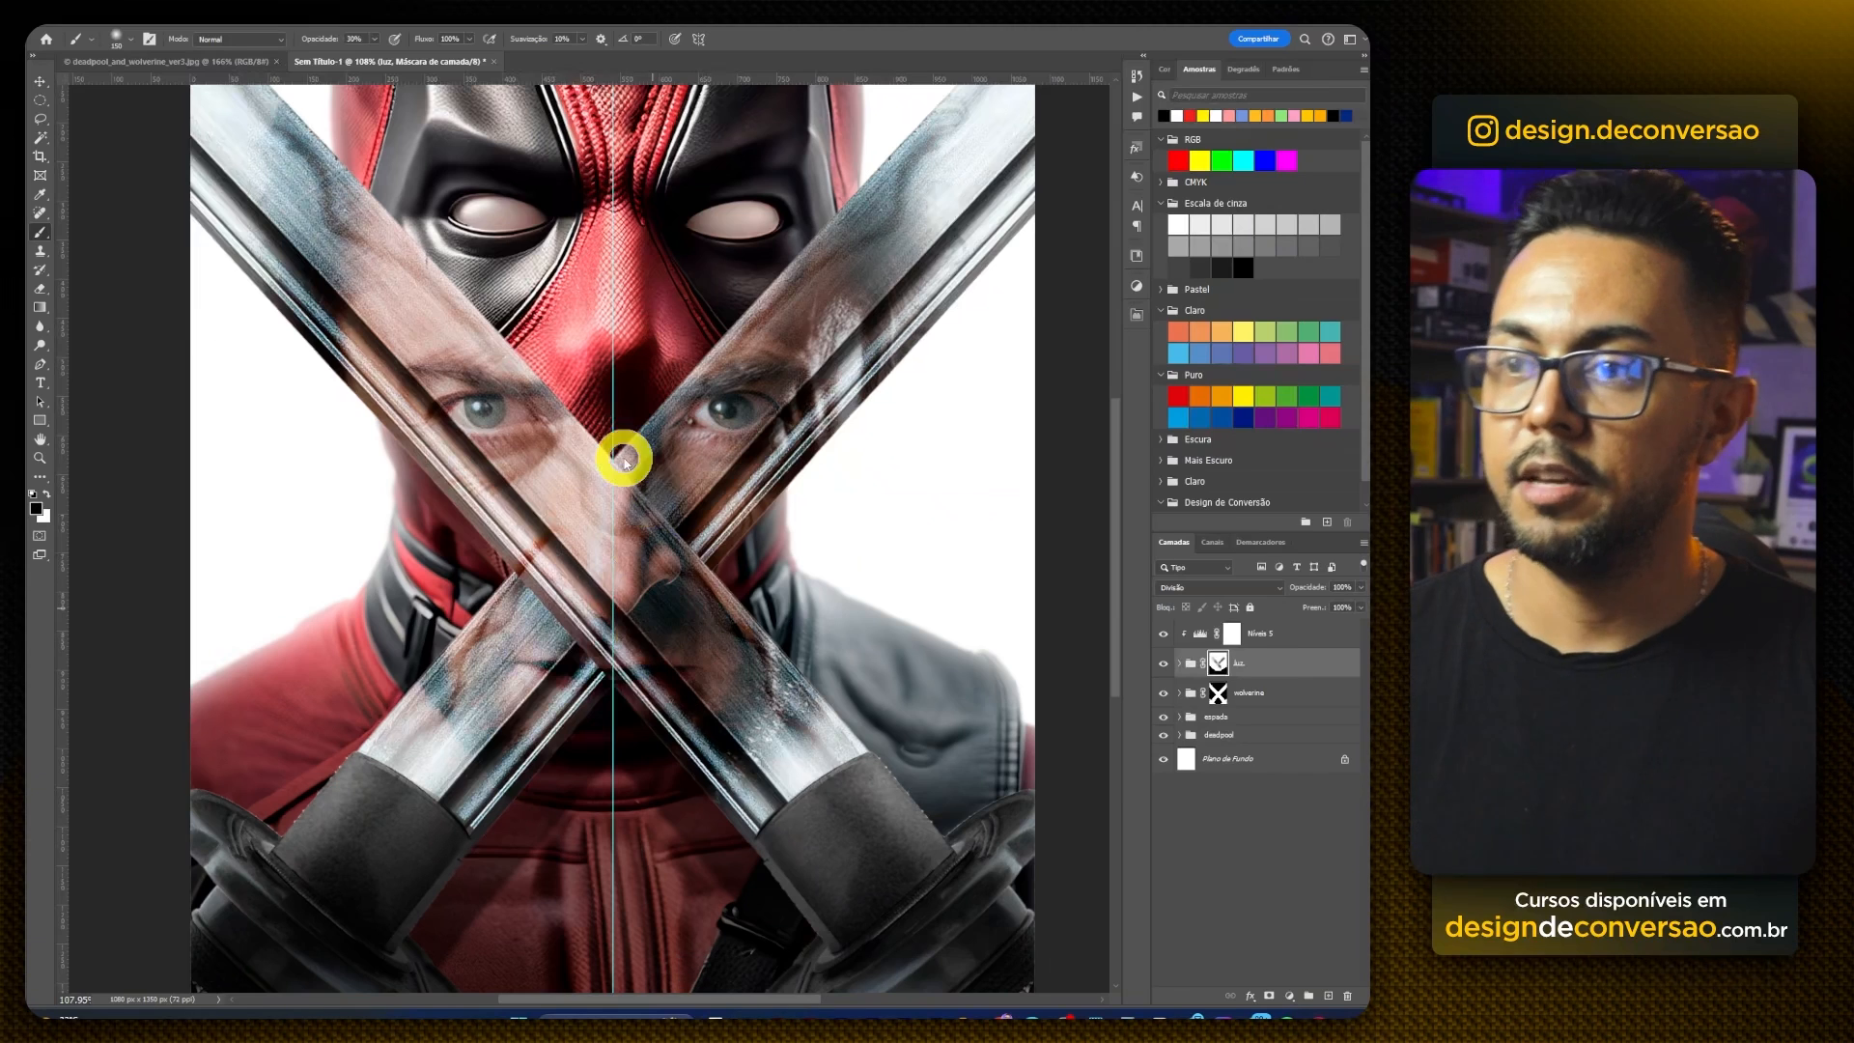
key(z)
alt+click(875, 546)
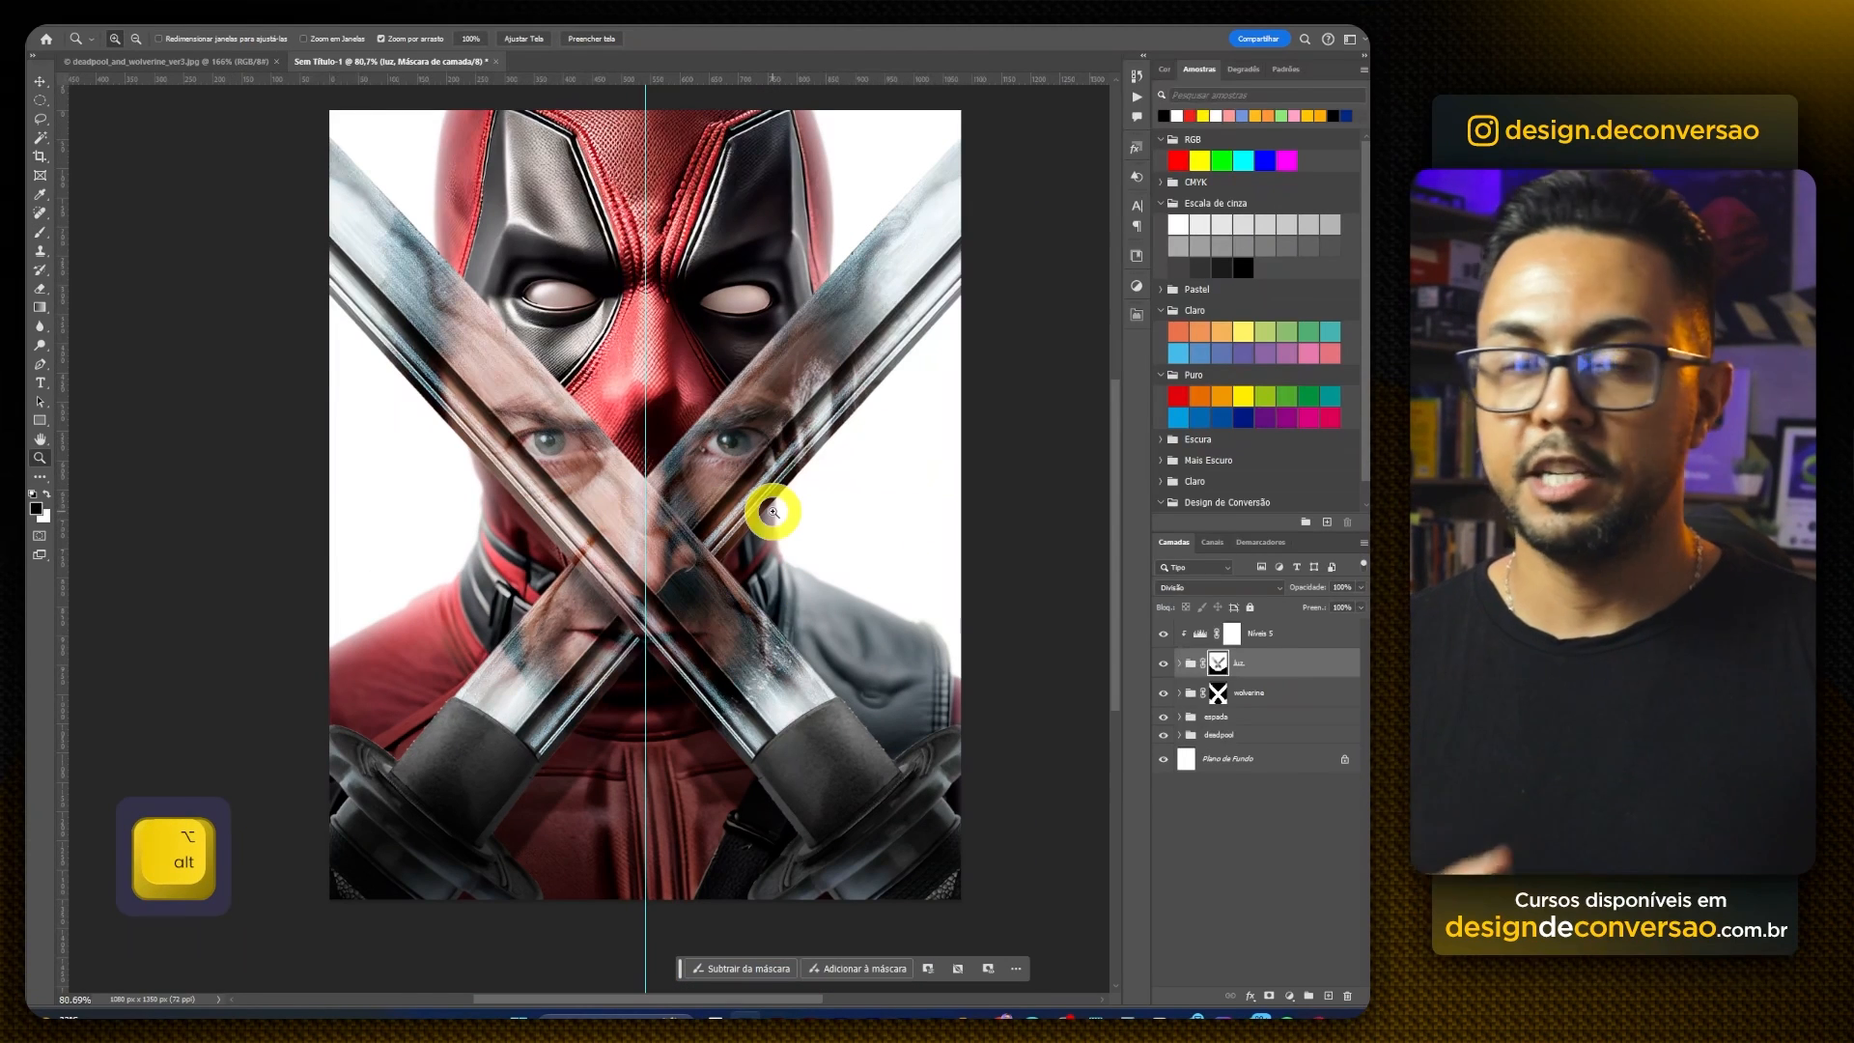
Step: Add a Levels (Níveis) adjustment clipped to the espada group, raising its black output level to 92
key(z)
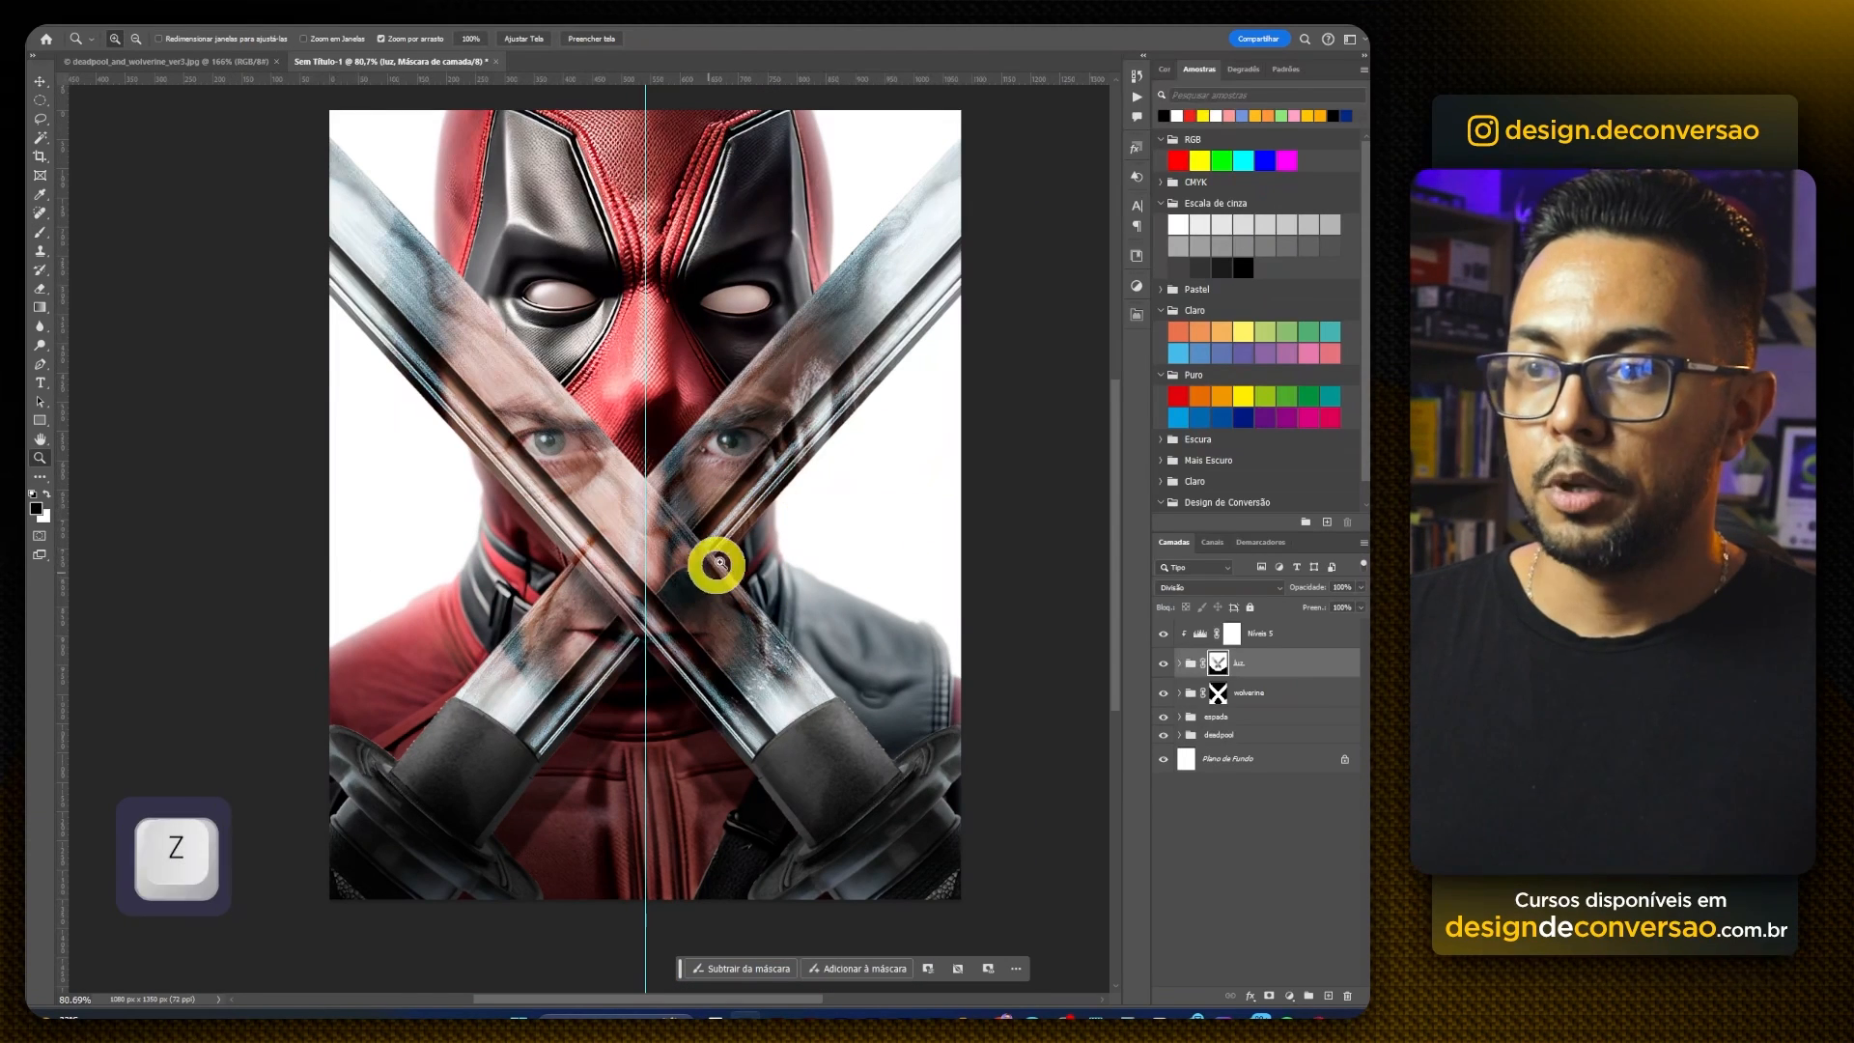
drag(718, 558, 748, 538)
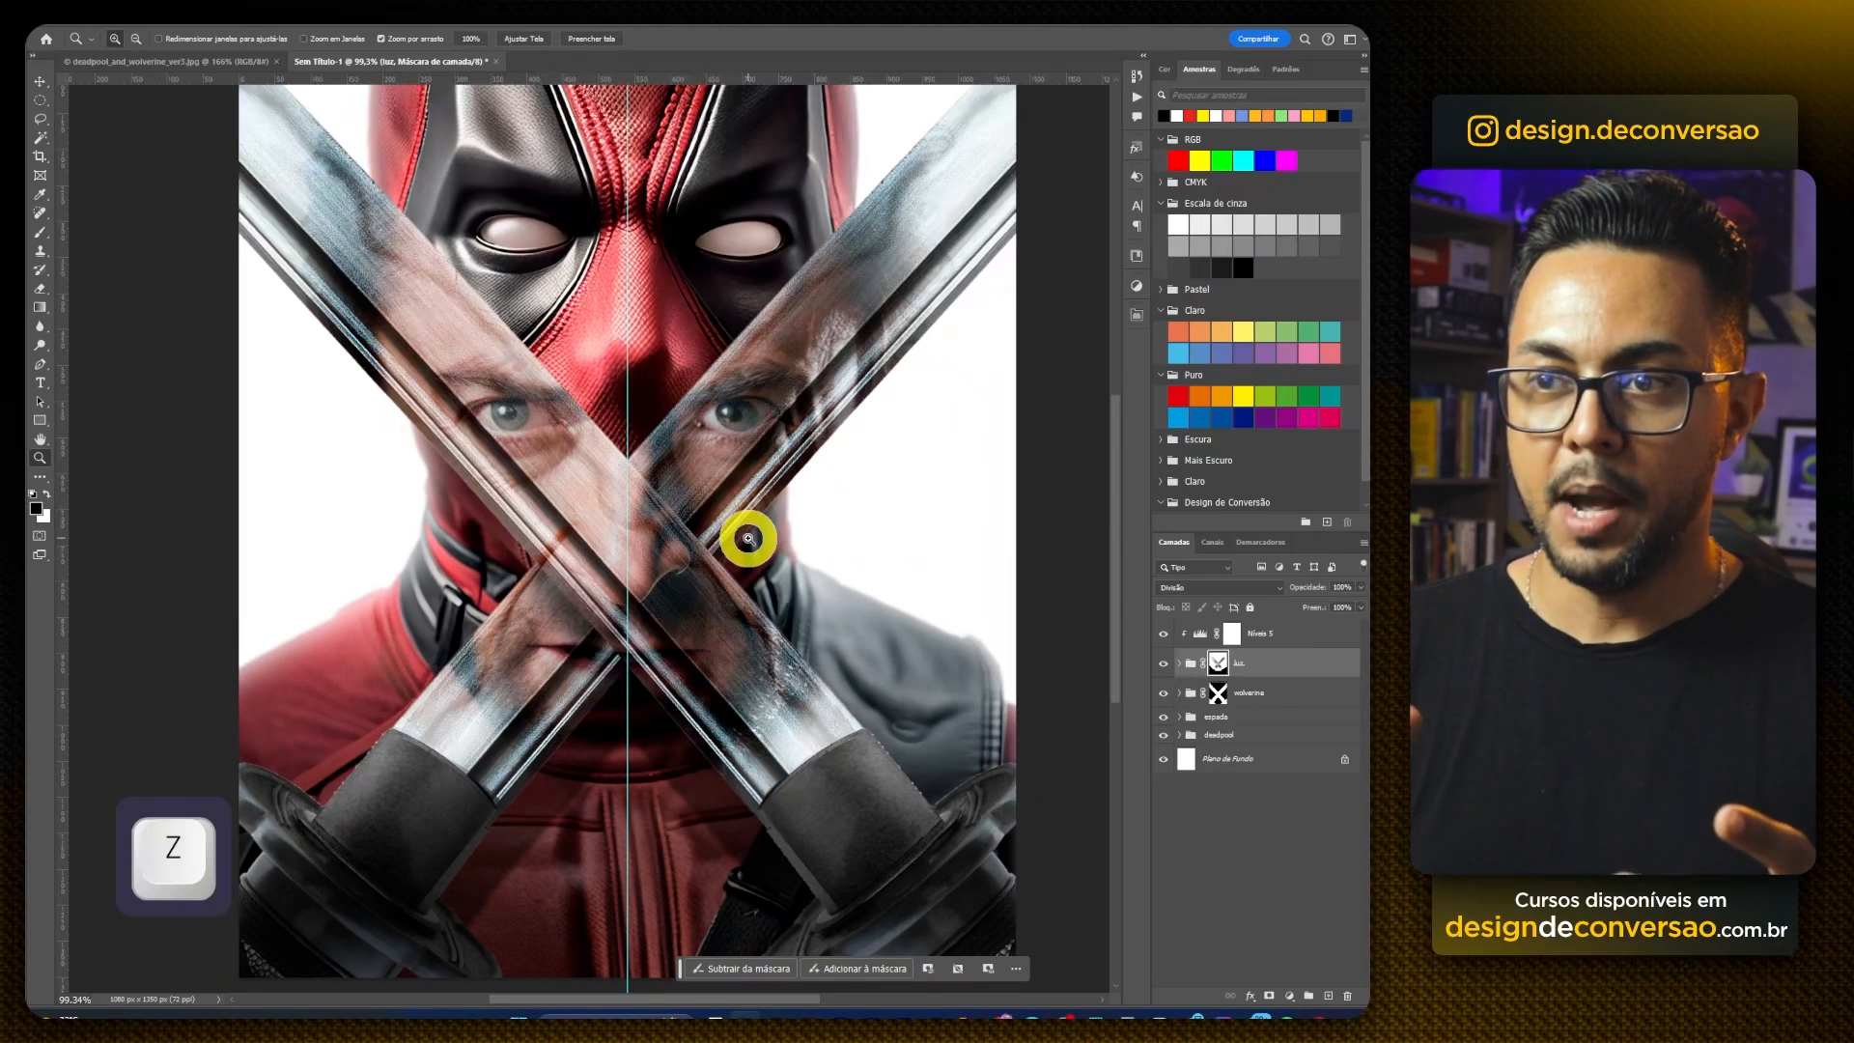
click(1256, 719)
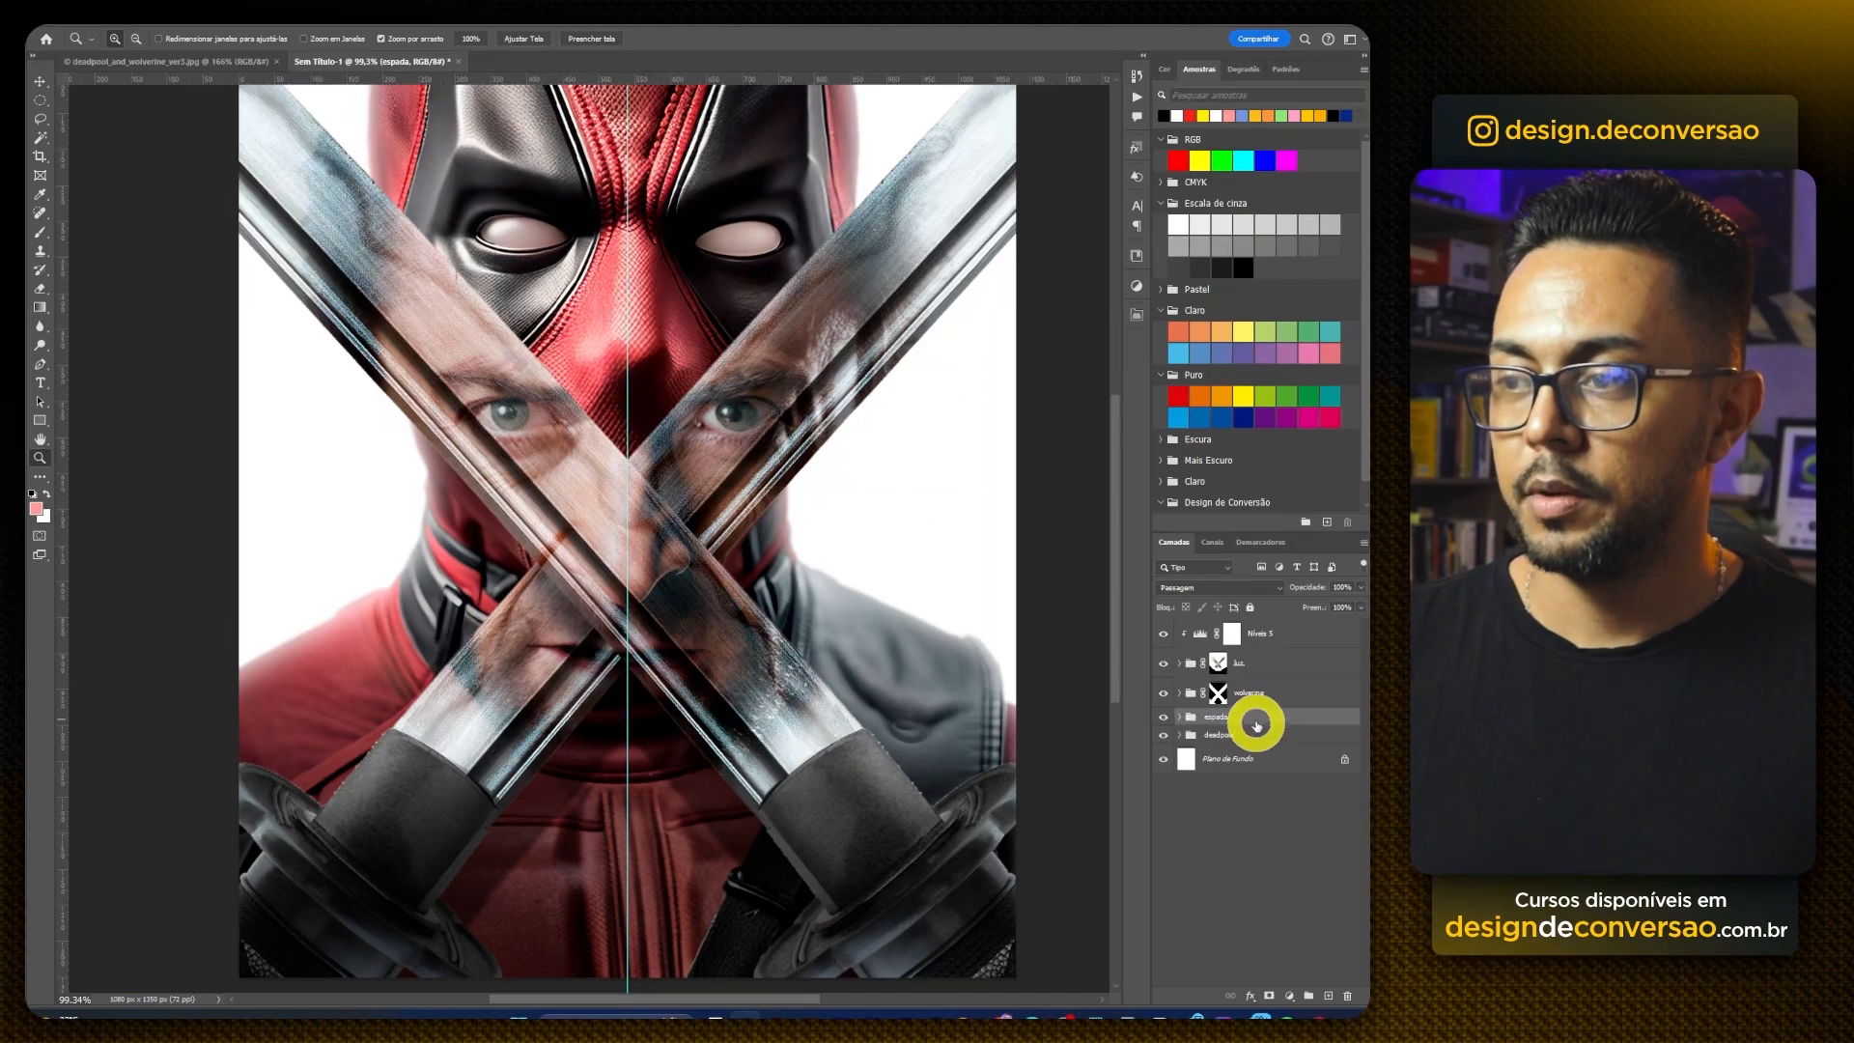
click(1286, 994)
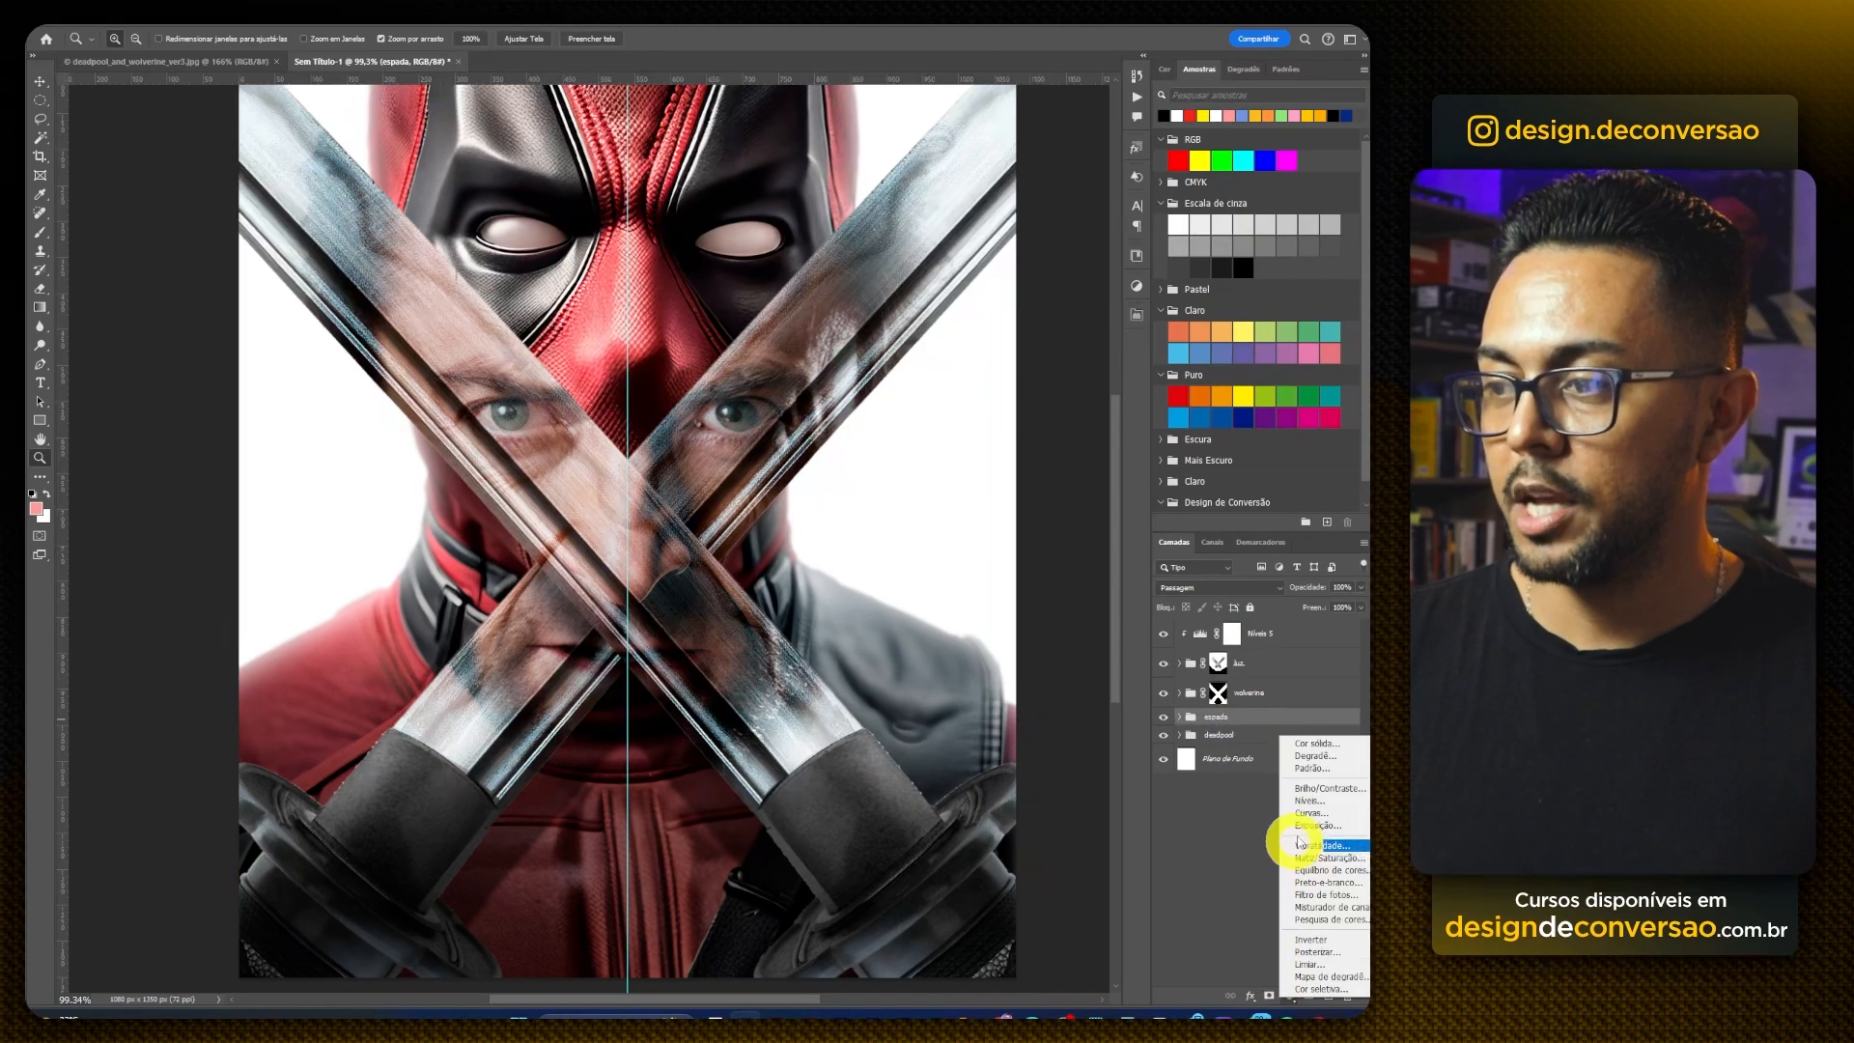
click(1312, 800)
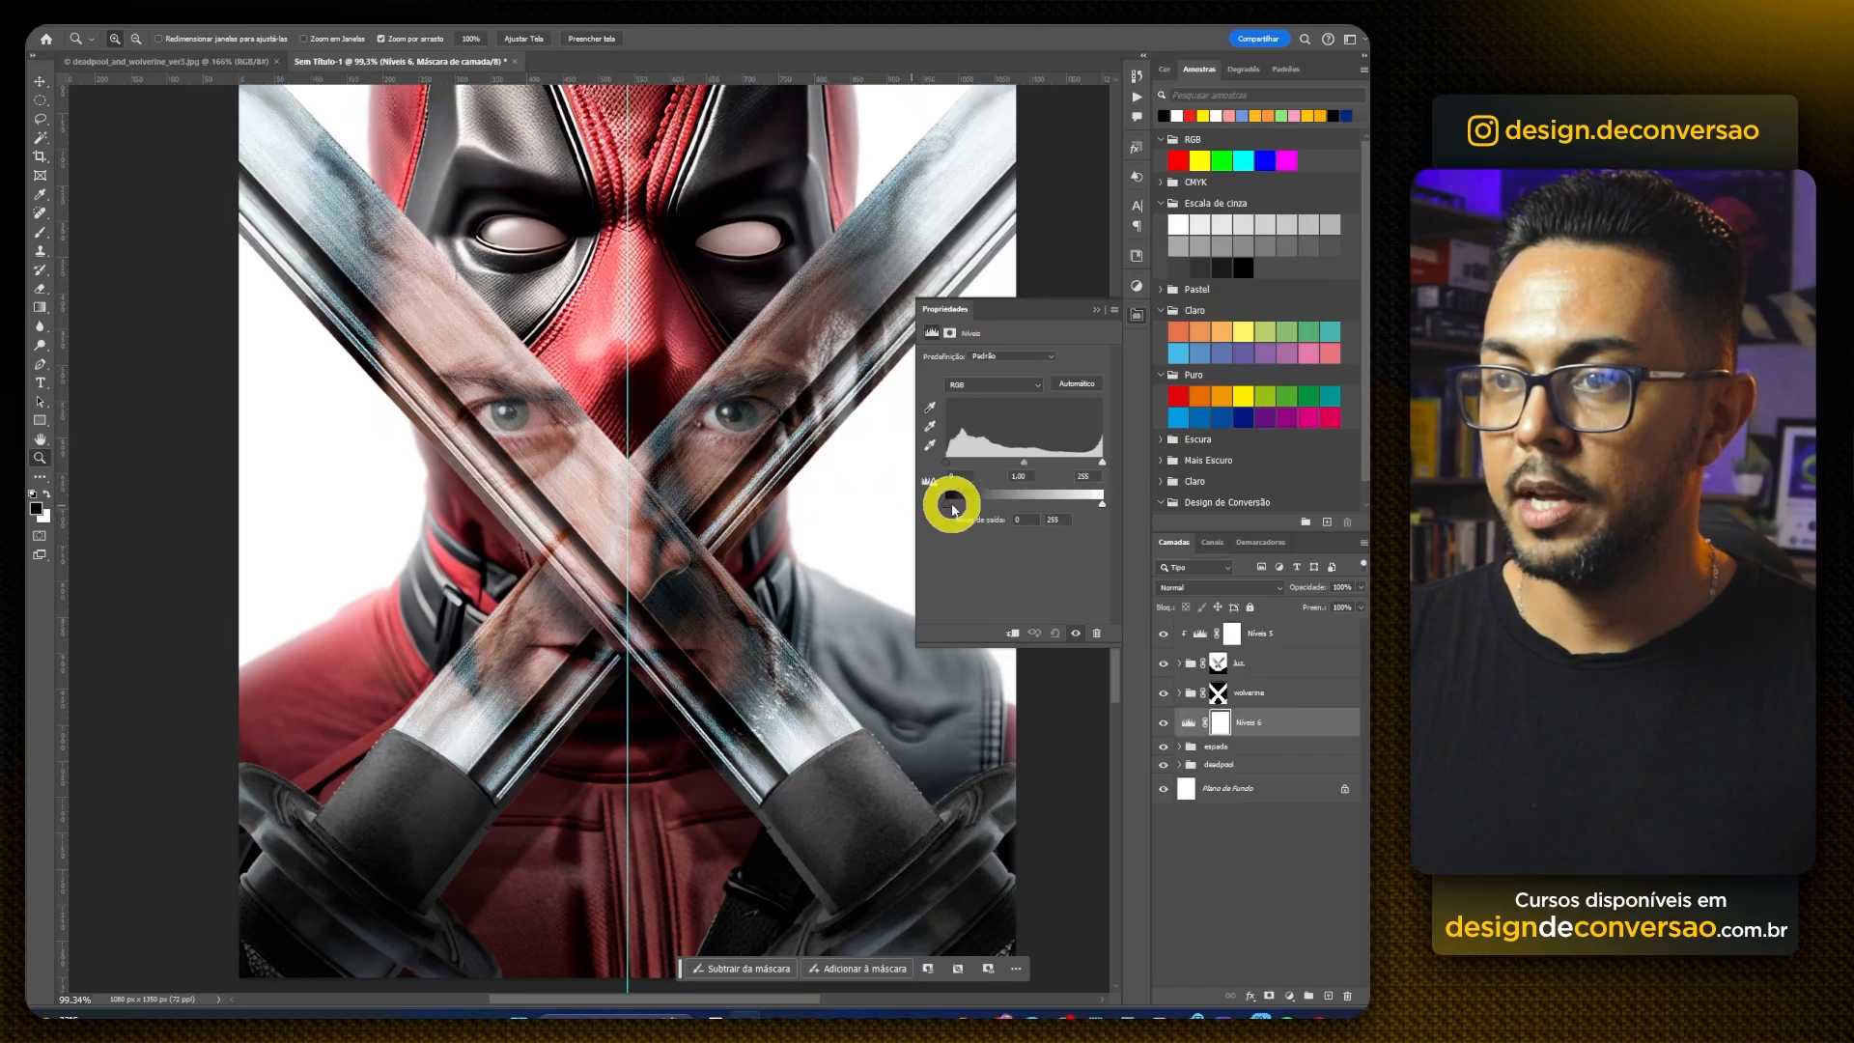
drag(953, 509, 1005, 510)
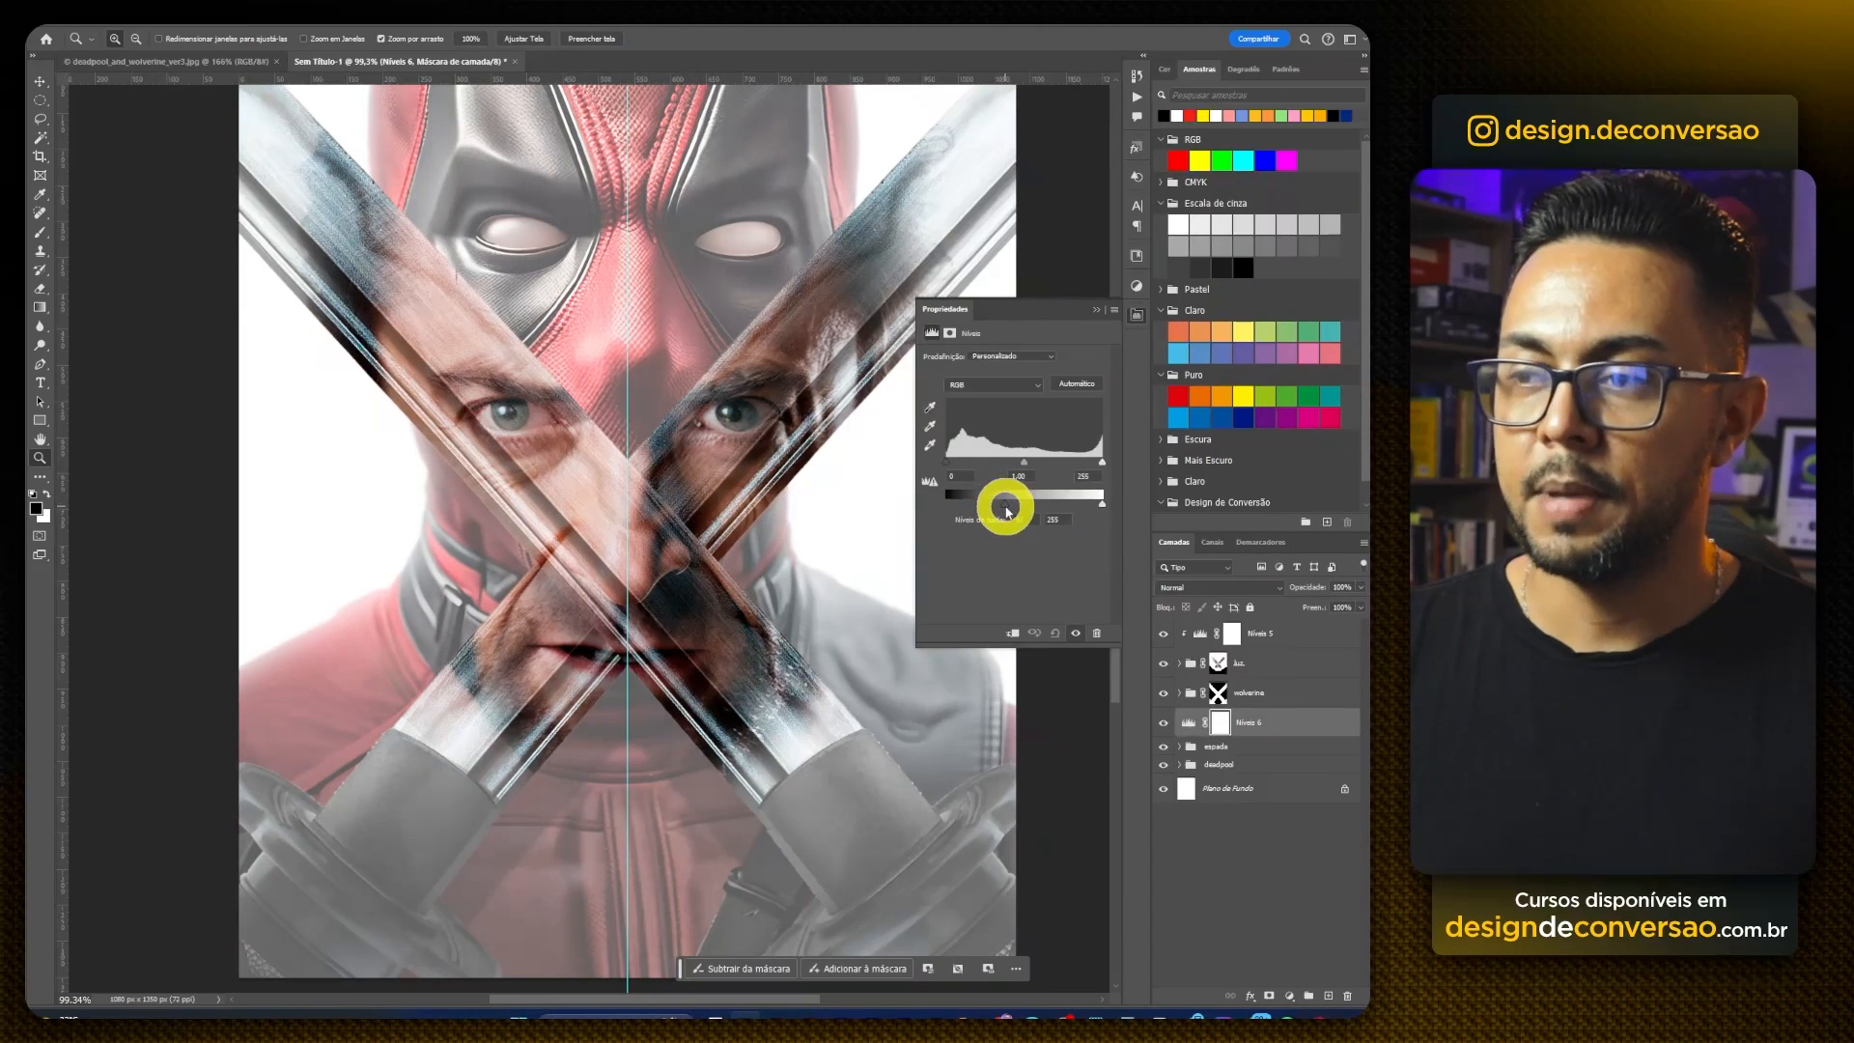
click(1011, 634)
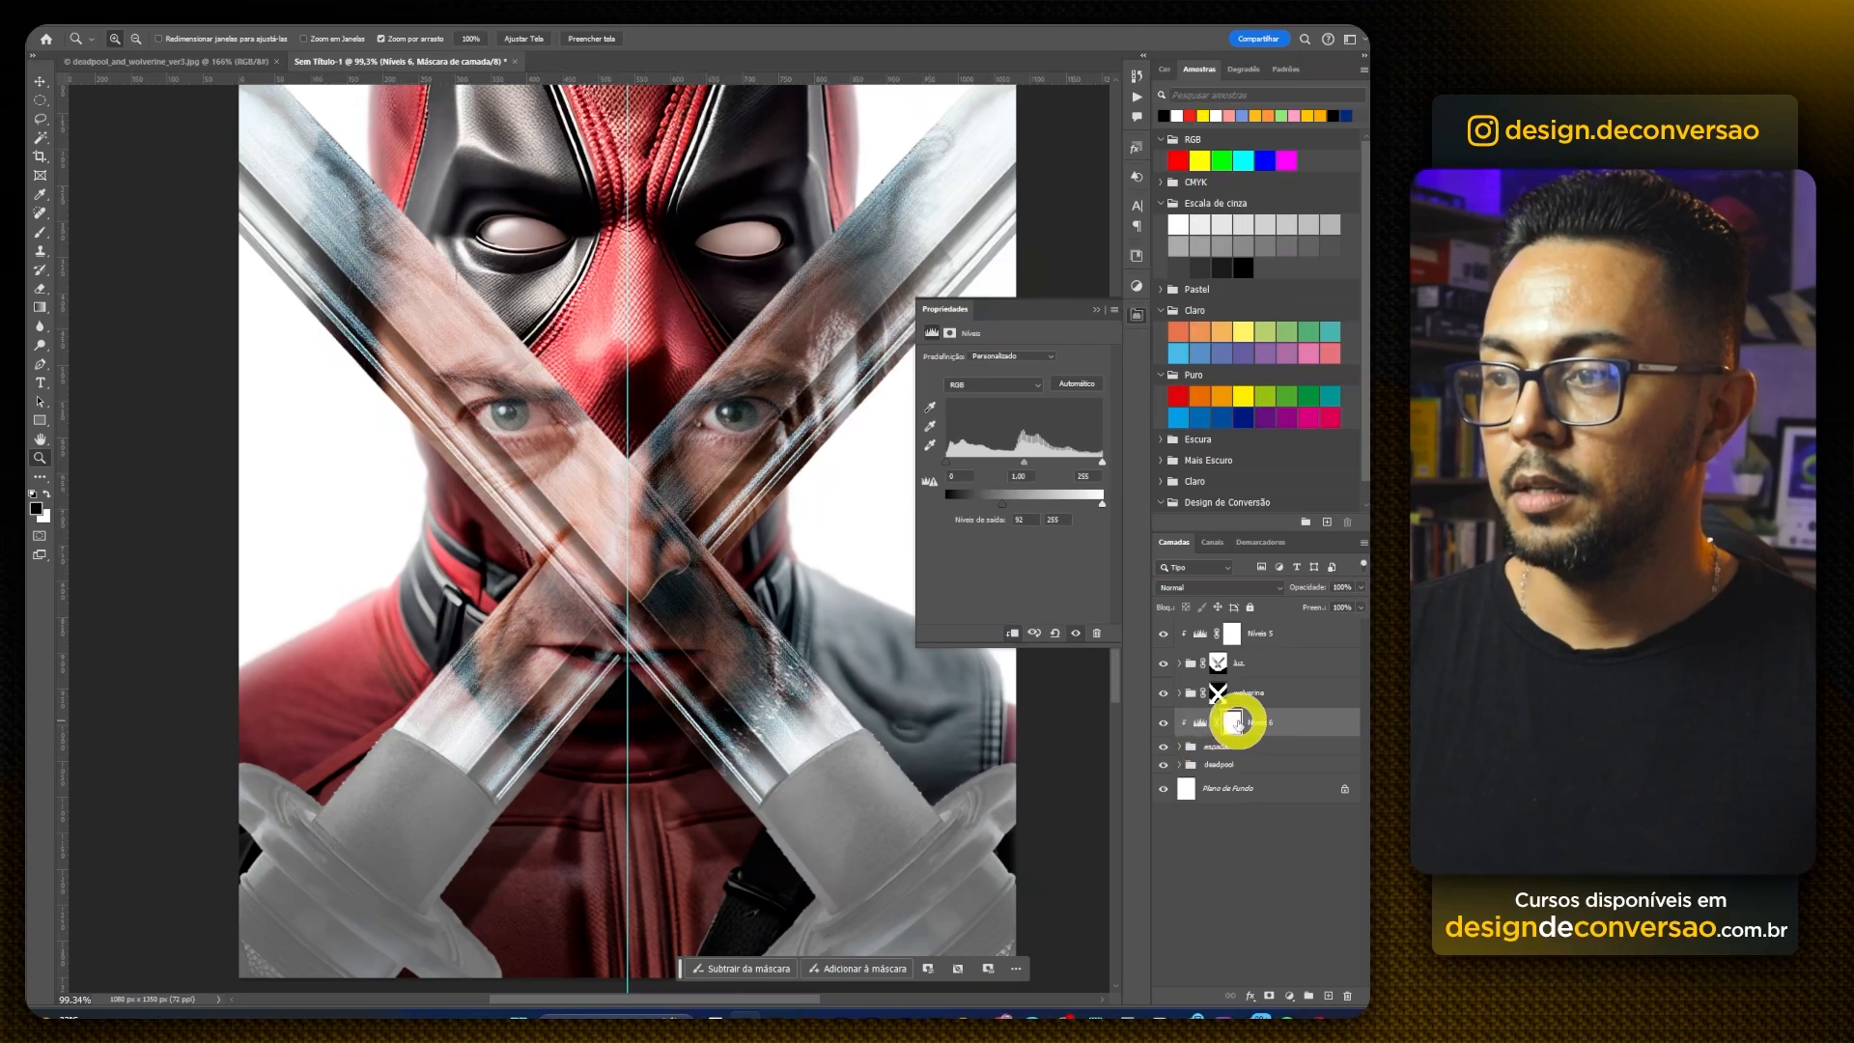
Step: Invert the espada Levels mask to black and brush white at 50% opacity over Wolverine's nose and mouth
click(1233, 722)
key(ctrl+i)
key(b)
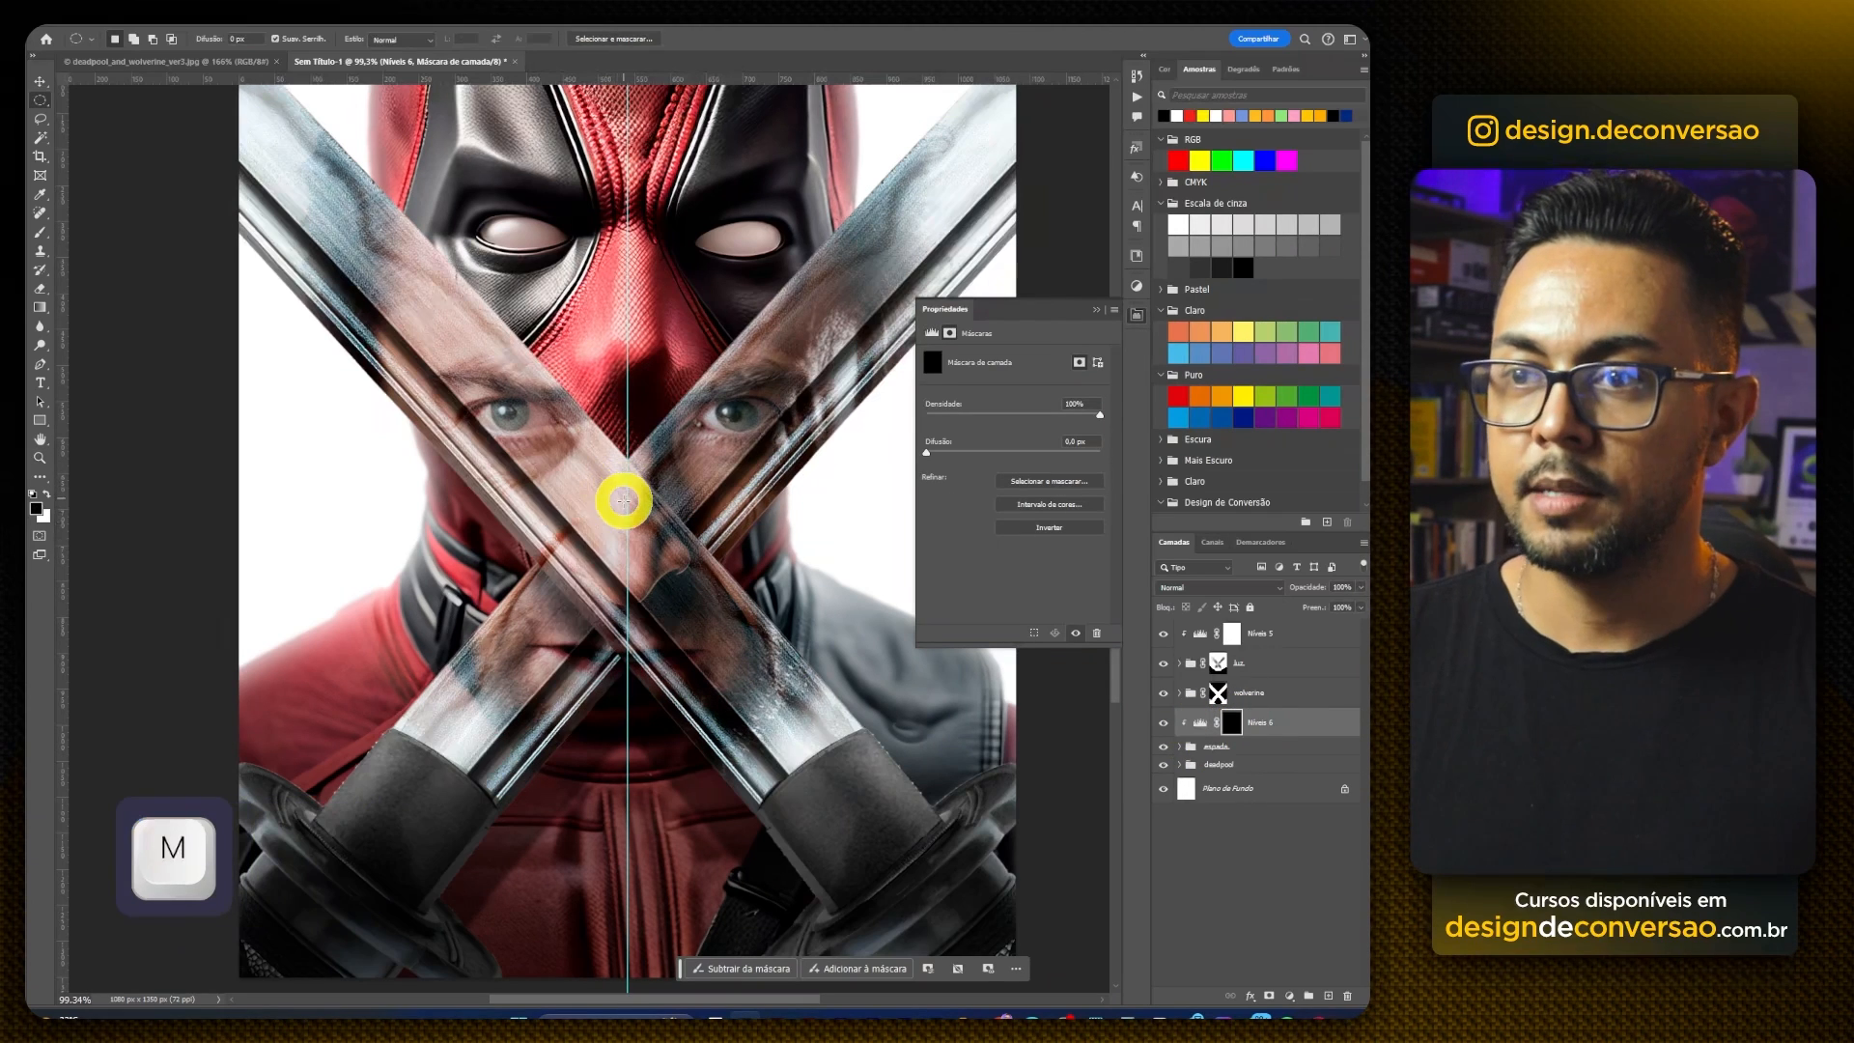
mouse_move(568, 543)
mouse_down()
mouse_move(588, 554)
mouse_move(434, 360)
mouse_move(716, 699)
mouse_move(557, 498)
mouse_move(695, 670)
mouse_move(621, 550)
mouse_move(662, 583)
mouse_move(566, 531)
mouse_move(711, 488)
mouse_move(666, 537)
mouse_move(854, 333)
mouse_move(728, 447)
mouse_move(674, 531)
mouse_move(773, 425)
mouse_move(664, 567)
mouse_up()
key(x)
key(5)
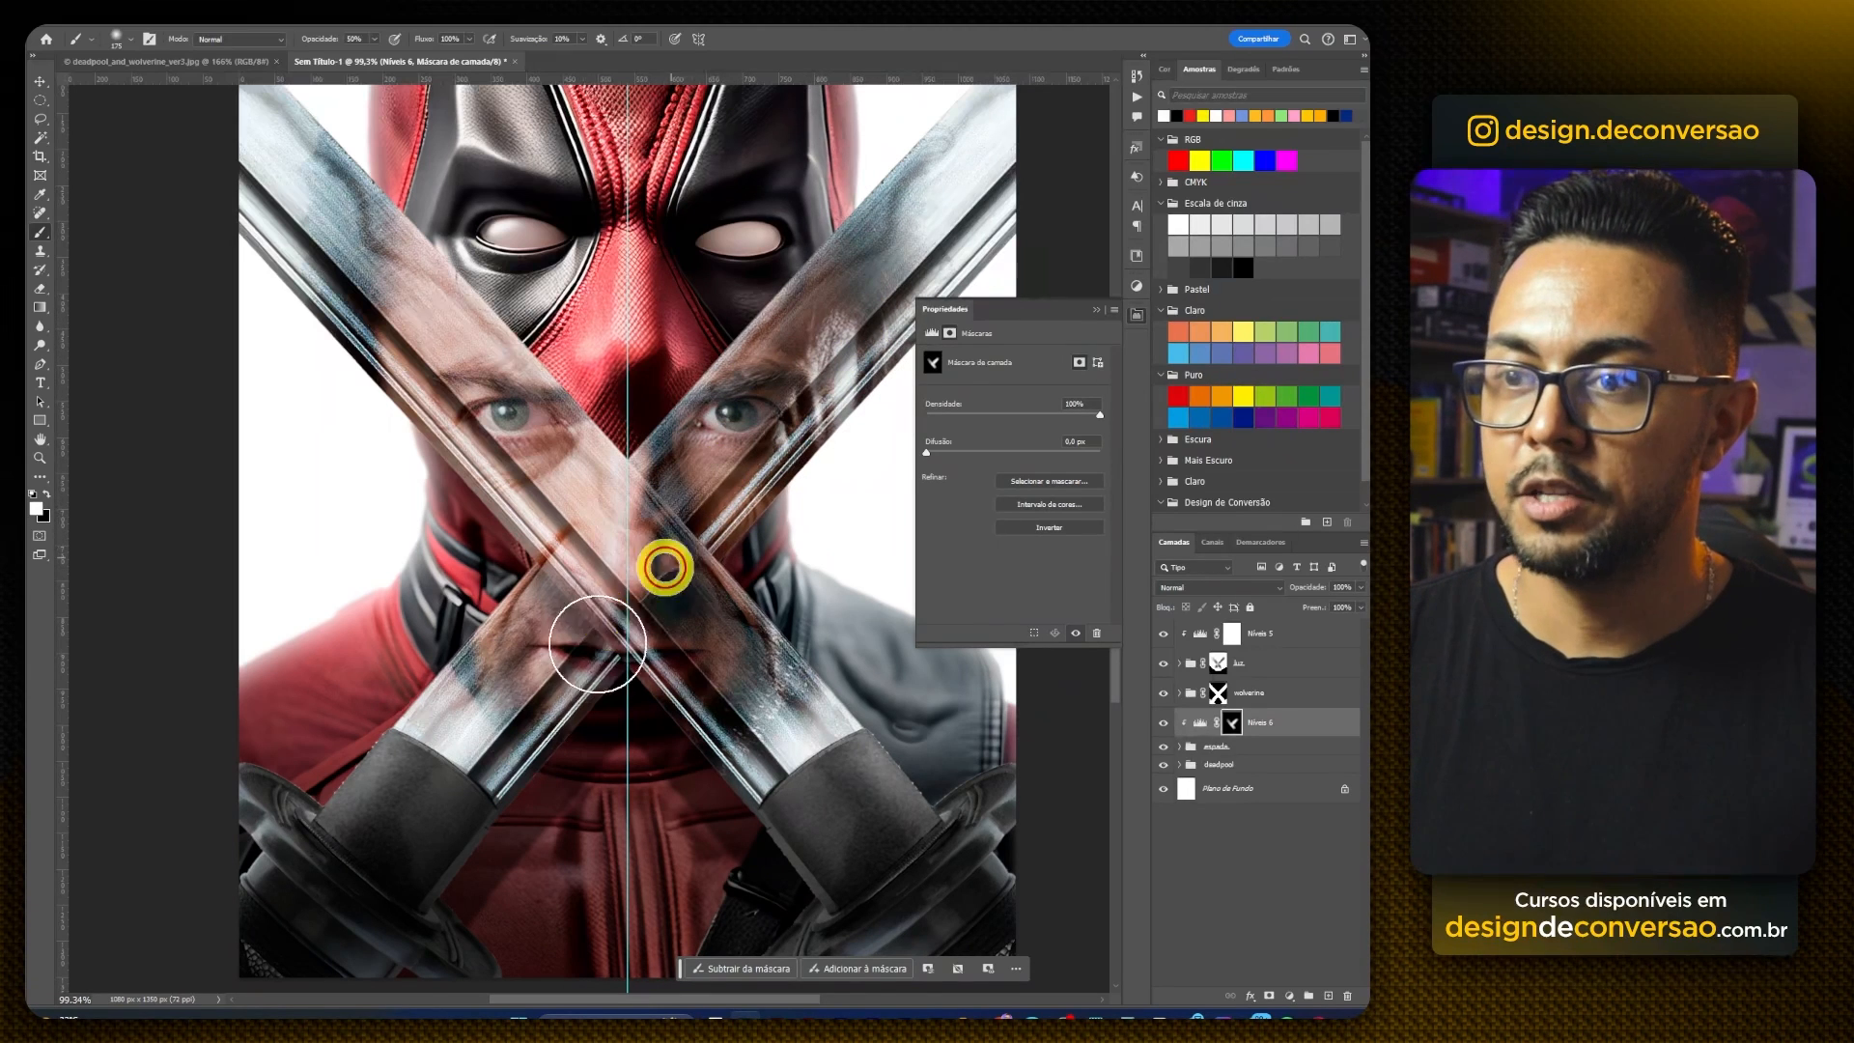
mouse_move(597, 644)
mouse_down()
mouse_move(563, 677)
mouse_move(584, 633)
mouse_move(548, 663)
mouse_move(551, 683)
mouse_move(589, 635)
mouse_move(536, 742)
mouse_move(519, 714)
mouse_move(542, 739)
mouse_move(593, 649)
mouse_move(841, 359)
mouse_move(708, 456)
mouse_move(658, 563)
mouse_up()
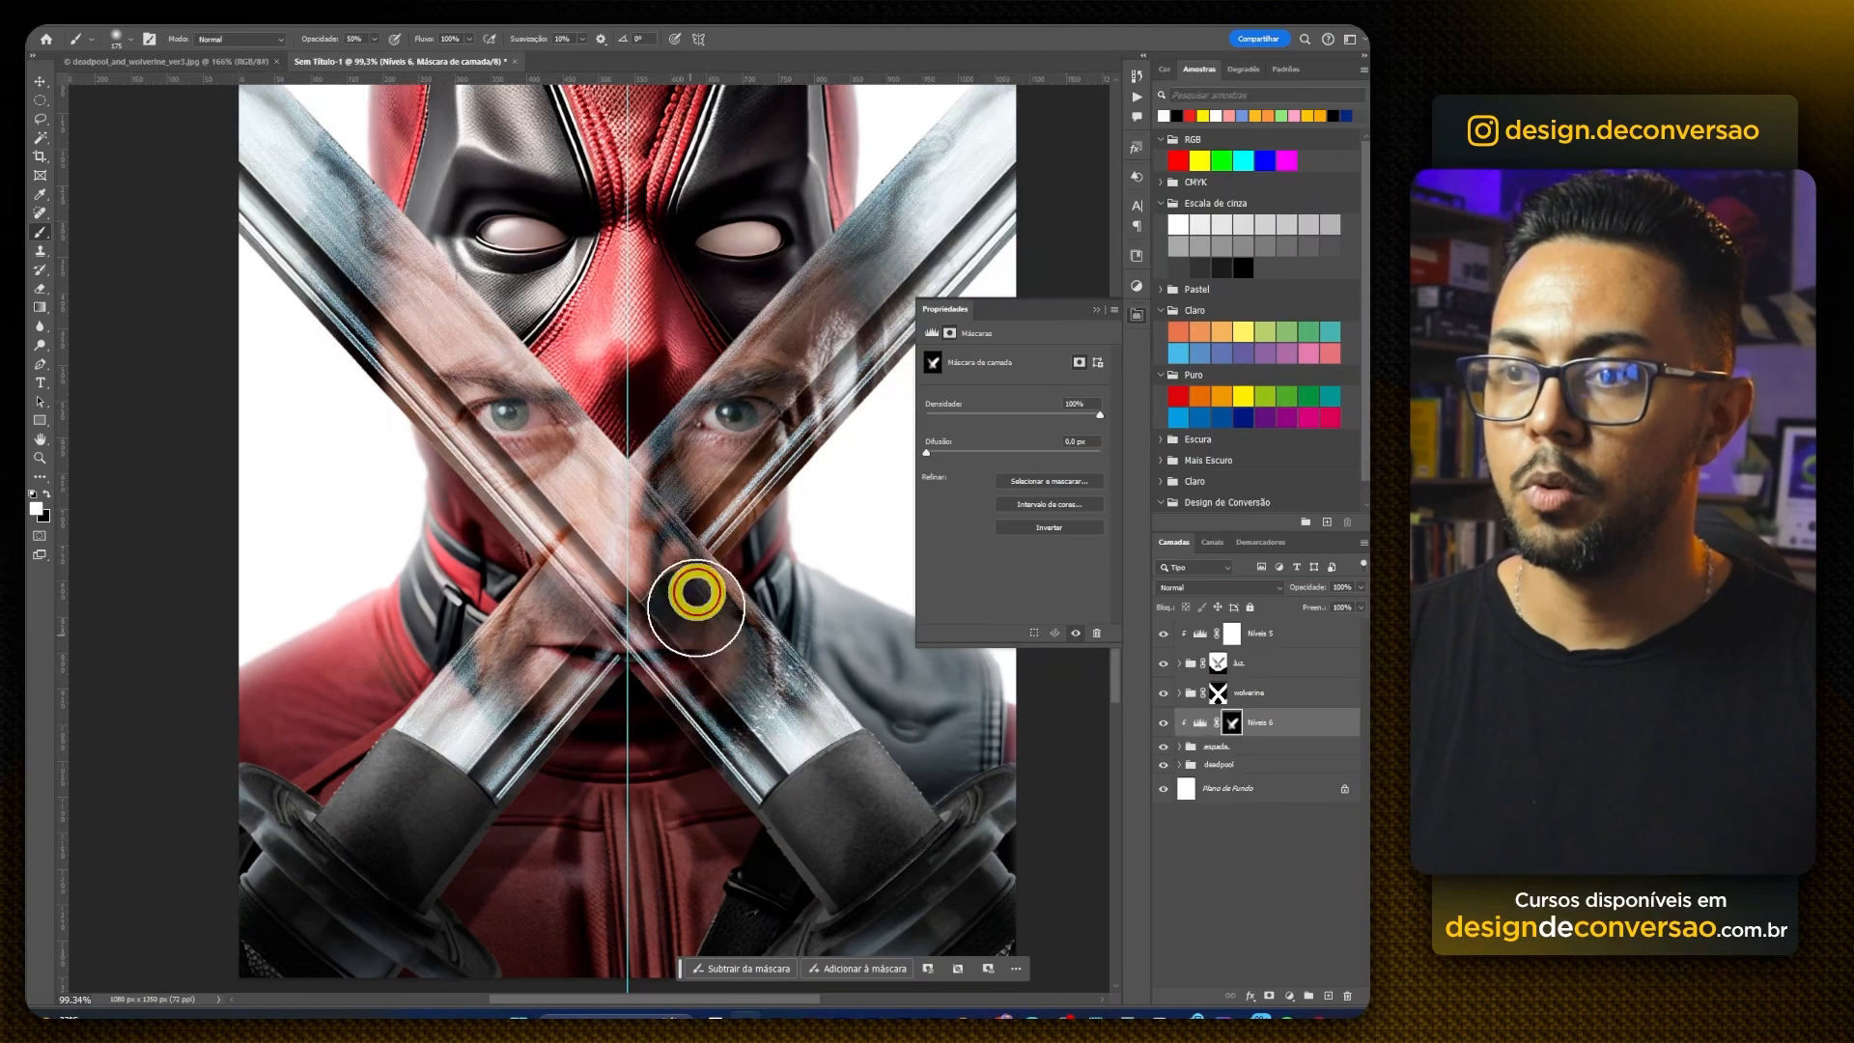
Step: Brush black at 40% opacity on the luz group's mask over Wolverine's eyes, nose and mouth to bring out the face
click(1213, 663)
key(z)
drag(729, 414, 749, 402)
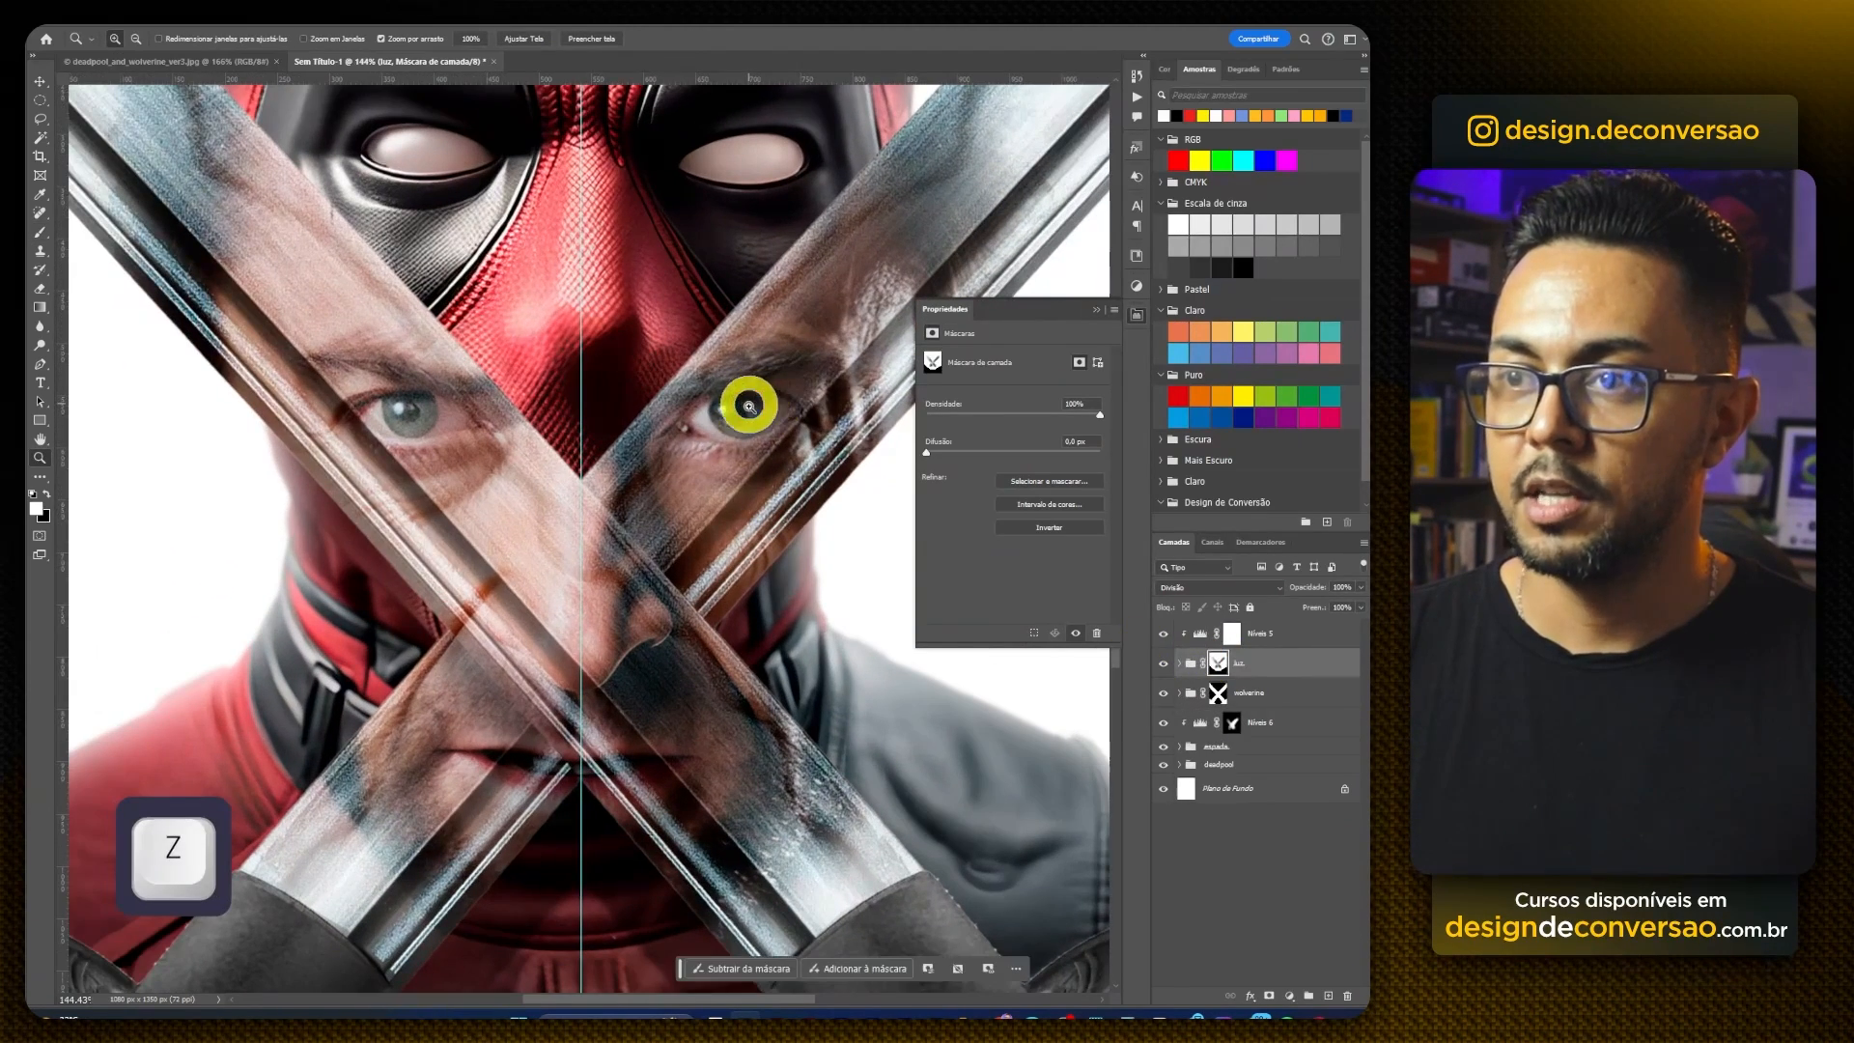
key(b)
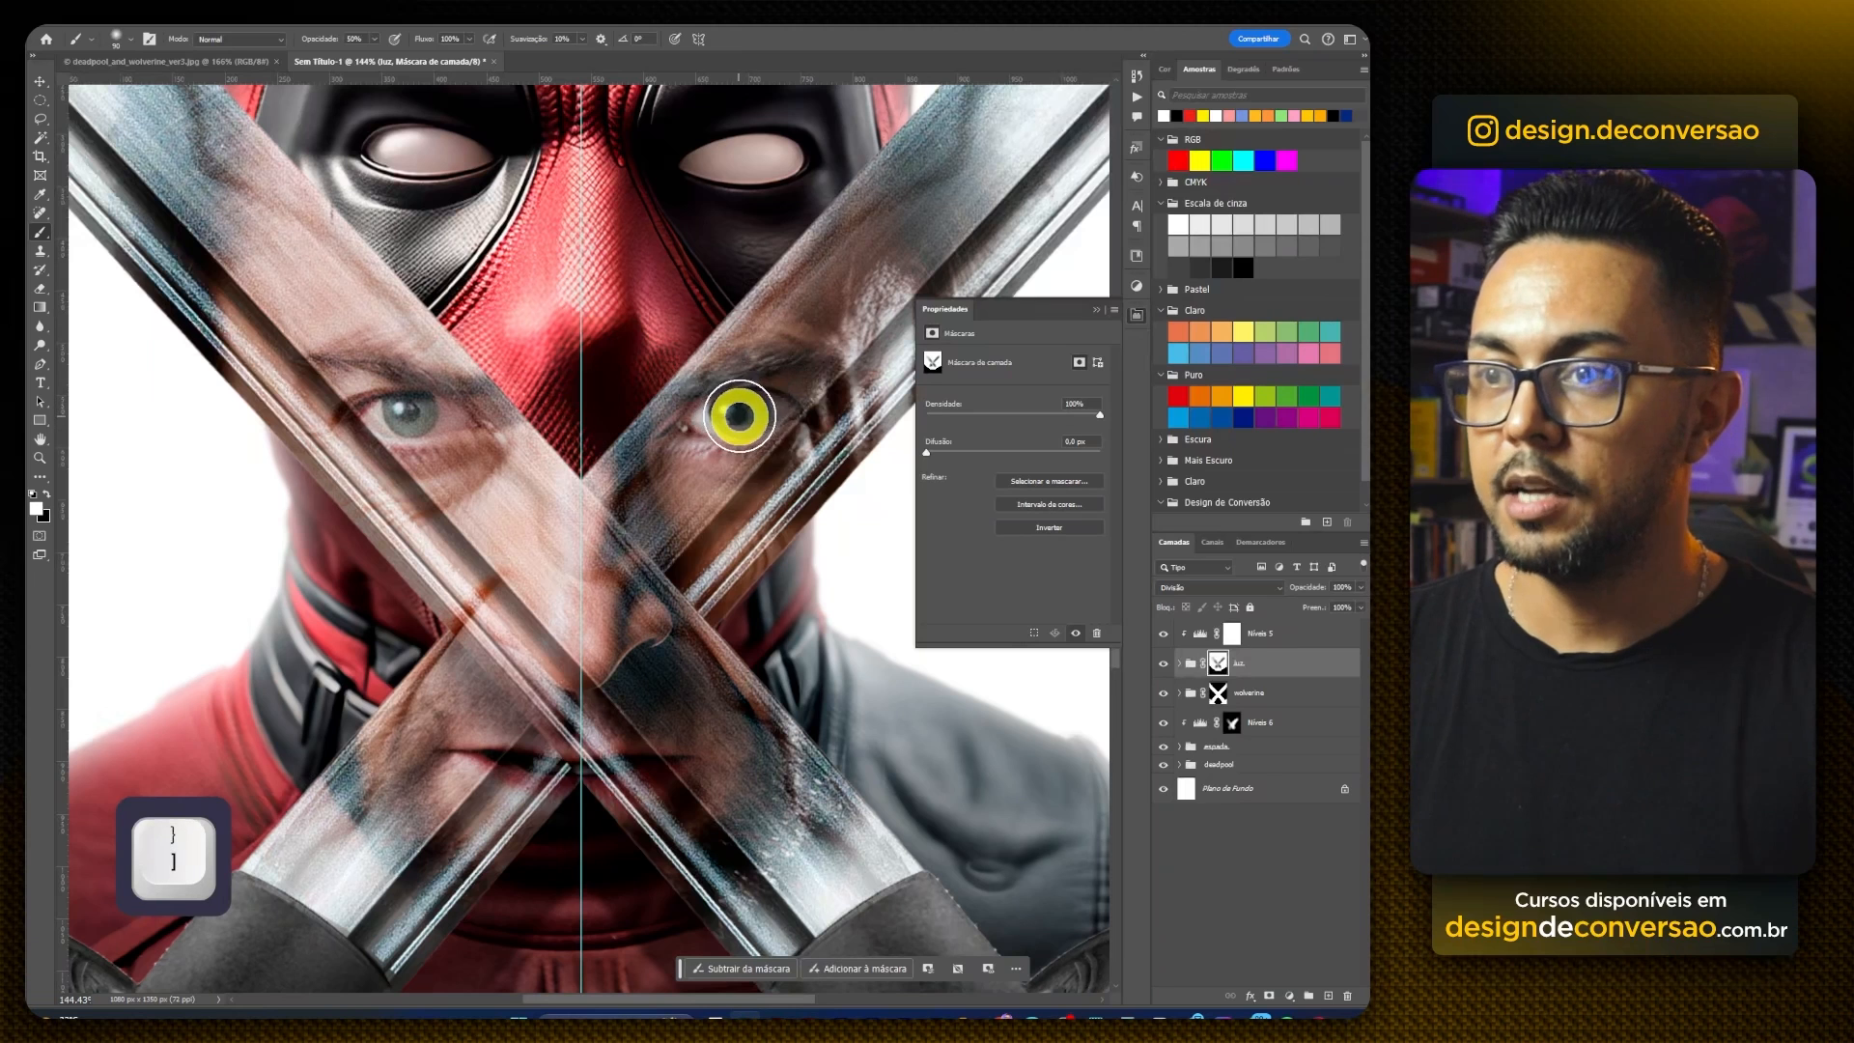
key(x)
key(4)
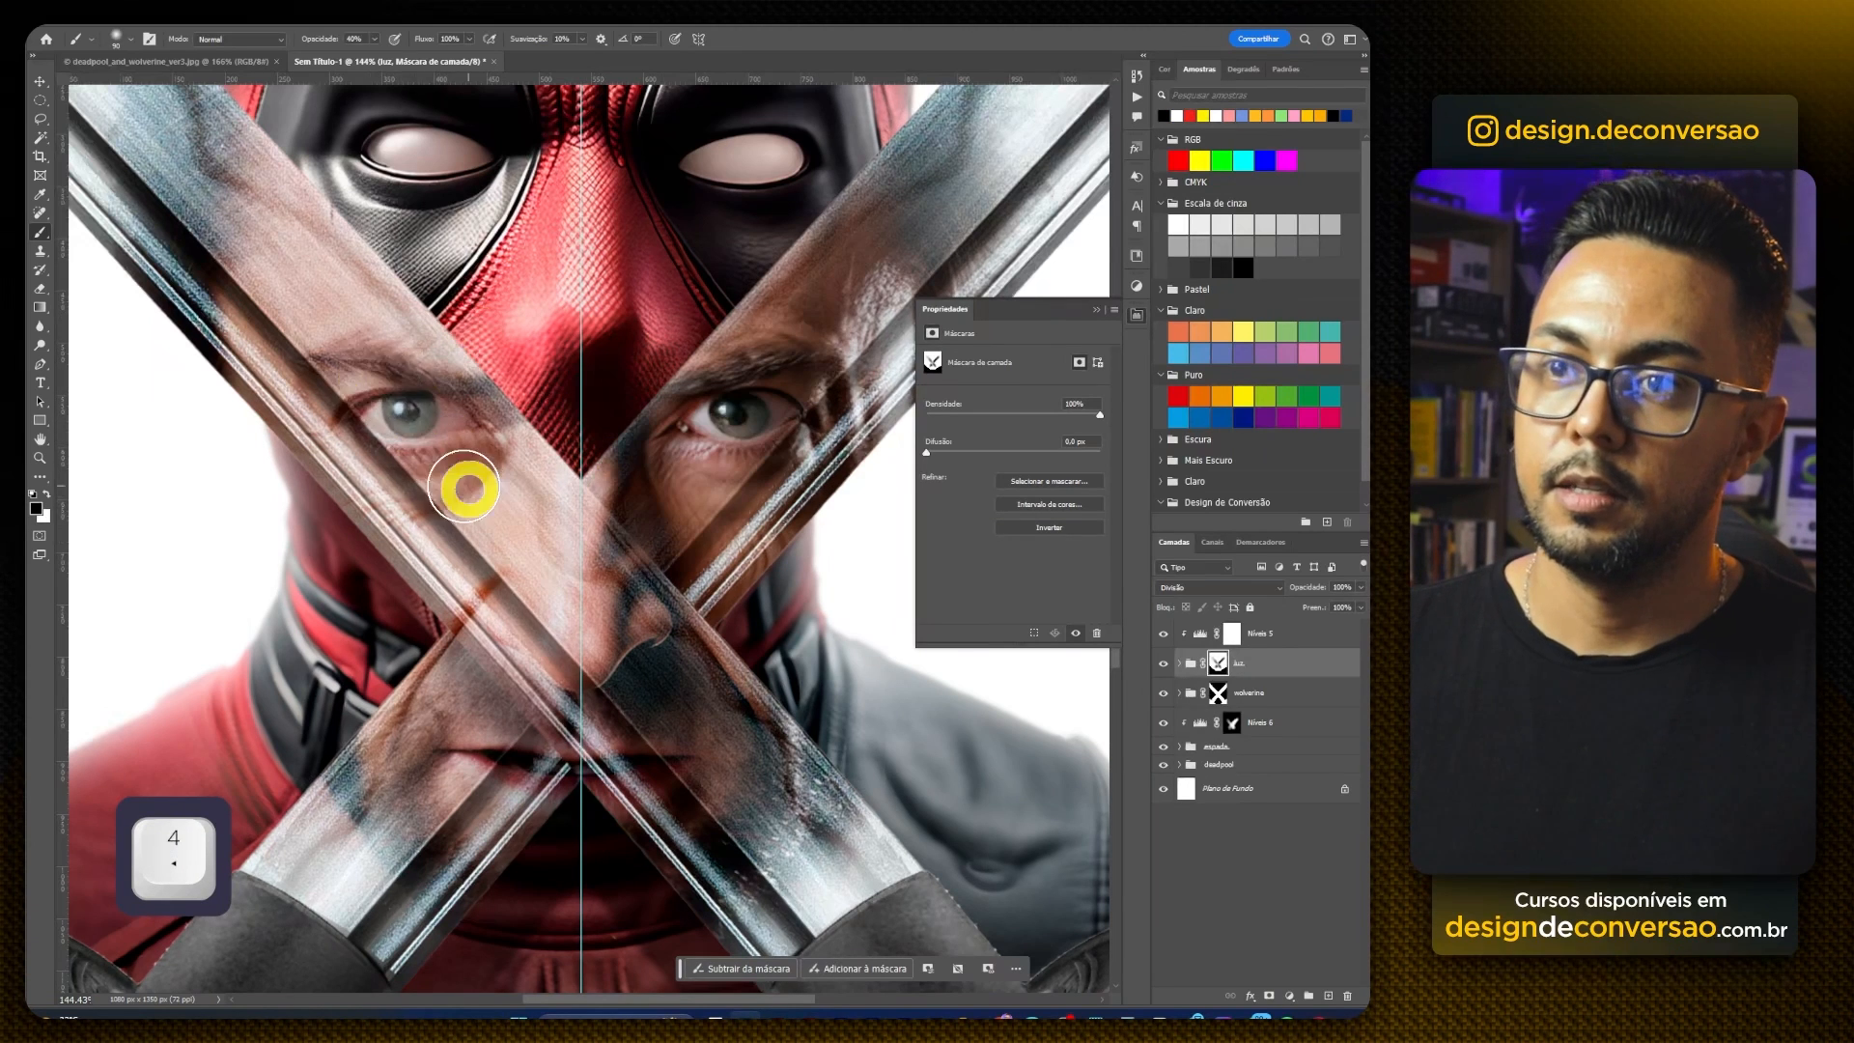
mouse_move(330, 326)
mouse_down()
mouse_move(628, 618)
mouse_move(414, 393)
mouse_move(405, 415)
mouse_move(569, 582)
mouse_up()
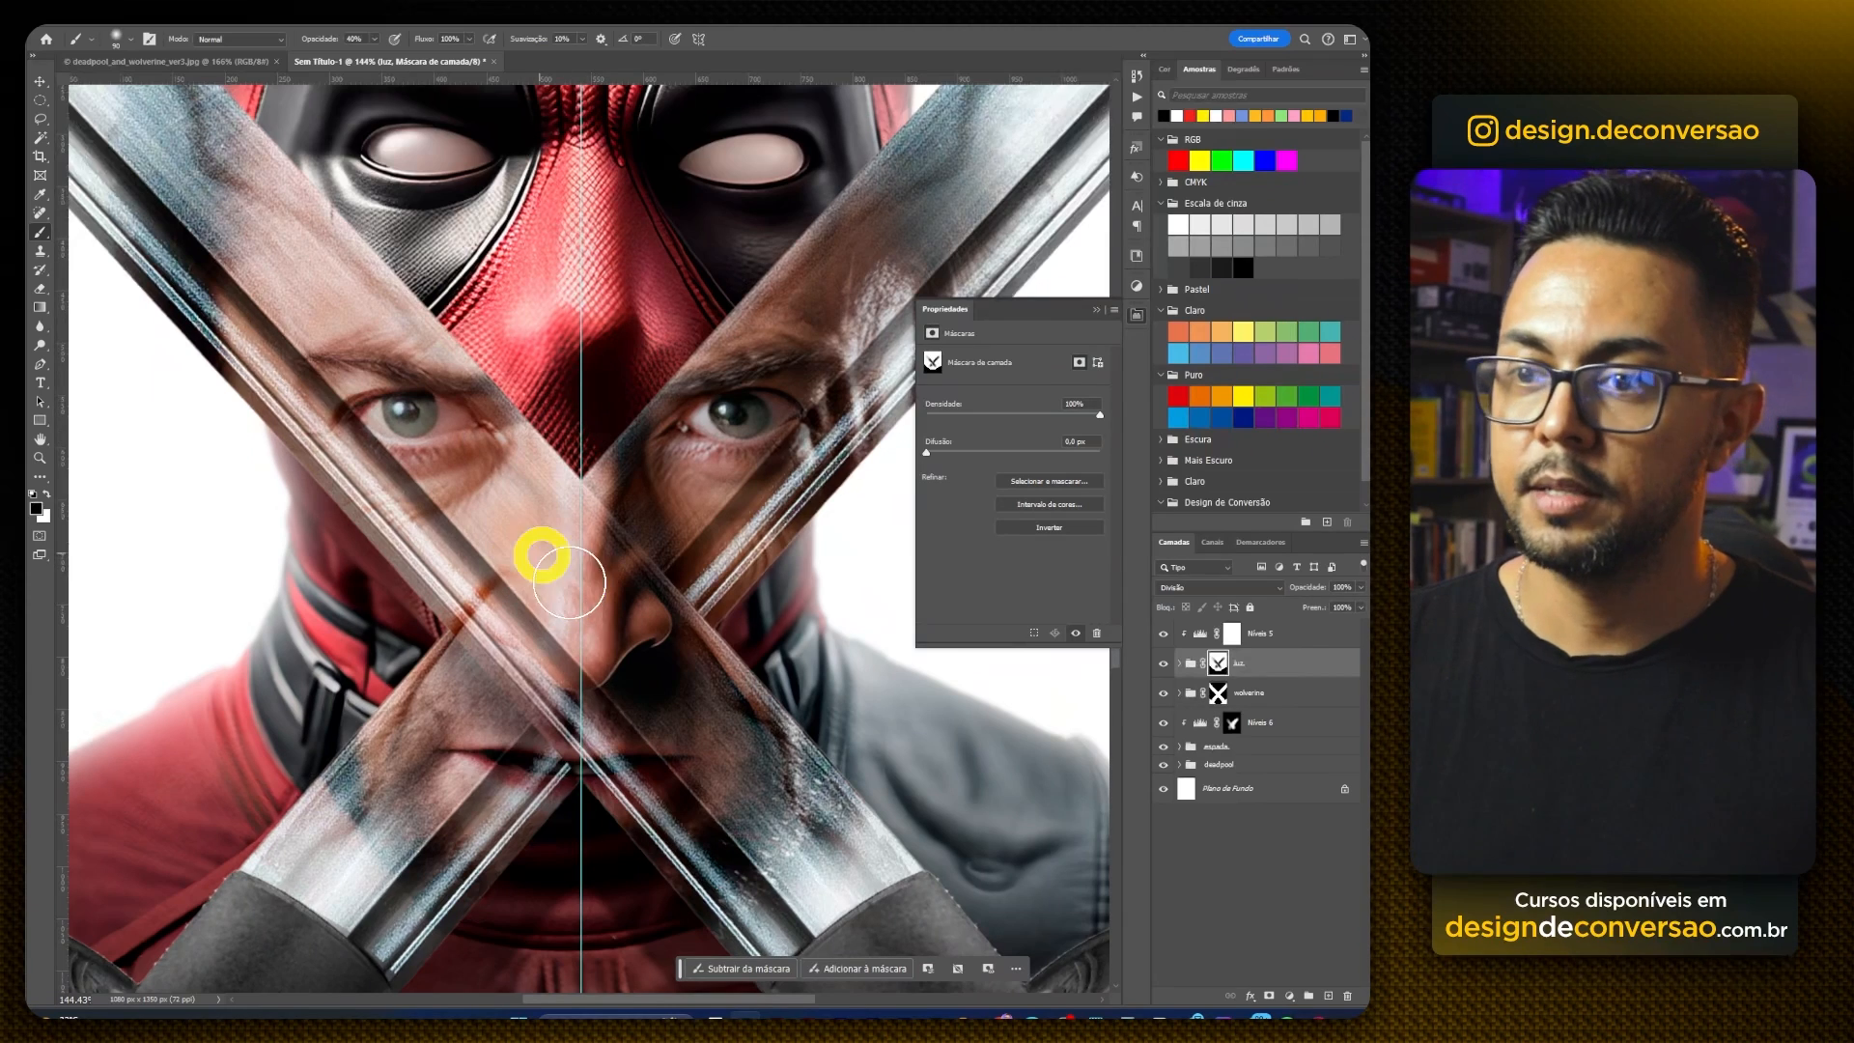
key(b)
mouse_move(518, 599)
mouse_down()
mouse_move(575, 656)
mouse_move(589, 644)
mouse_move(563, 606)
mouse_move(581, 612)
mouse_move(555, 597)
mouse_move(589, 614)
mouse_move(637, 853)
mouse_move(623, 646)
mouse_move(626, 820)
mouse_move(638, 747)
mouse_move(554, 557)
mouse_move(601, 636)
mouse_move(647, 906)
mouse_move(637, 946)
mouse_up()
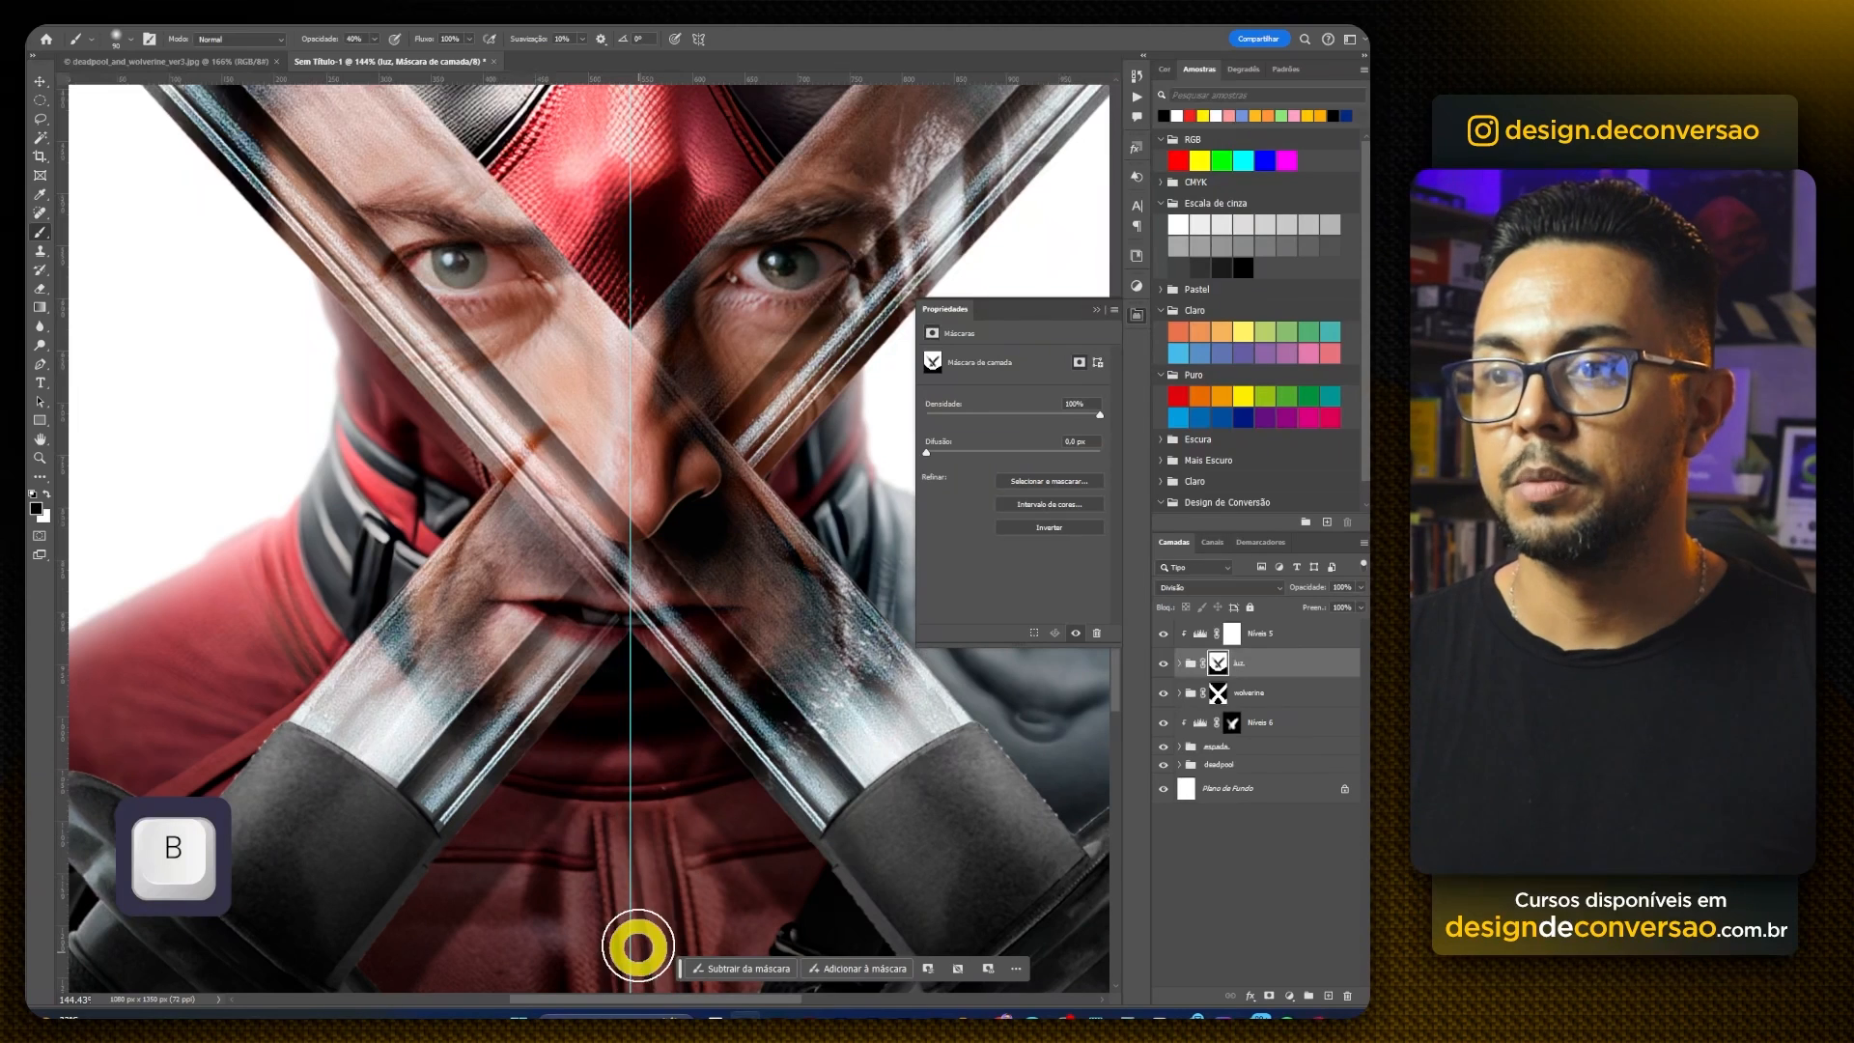
Step: Expand the wolverine group and clip a Hue/Saturation (Matiz/Saturação) adjustment to the wolverine layer with saturation +13
key(z)
drag(737, 458, 647, 457)
key(space)
drag(737, 458, 674, 528)
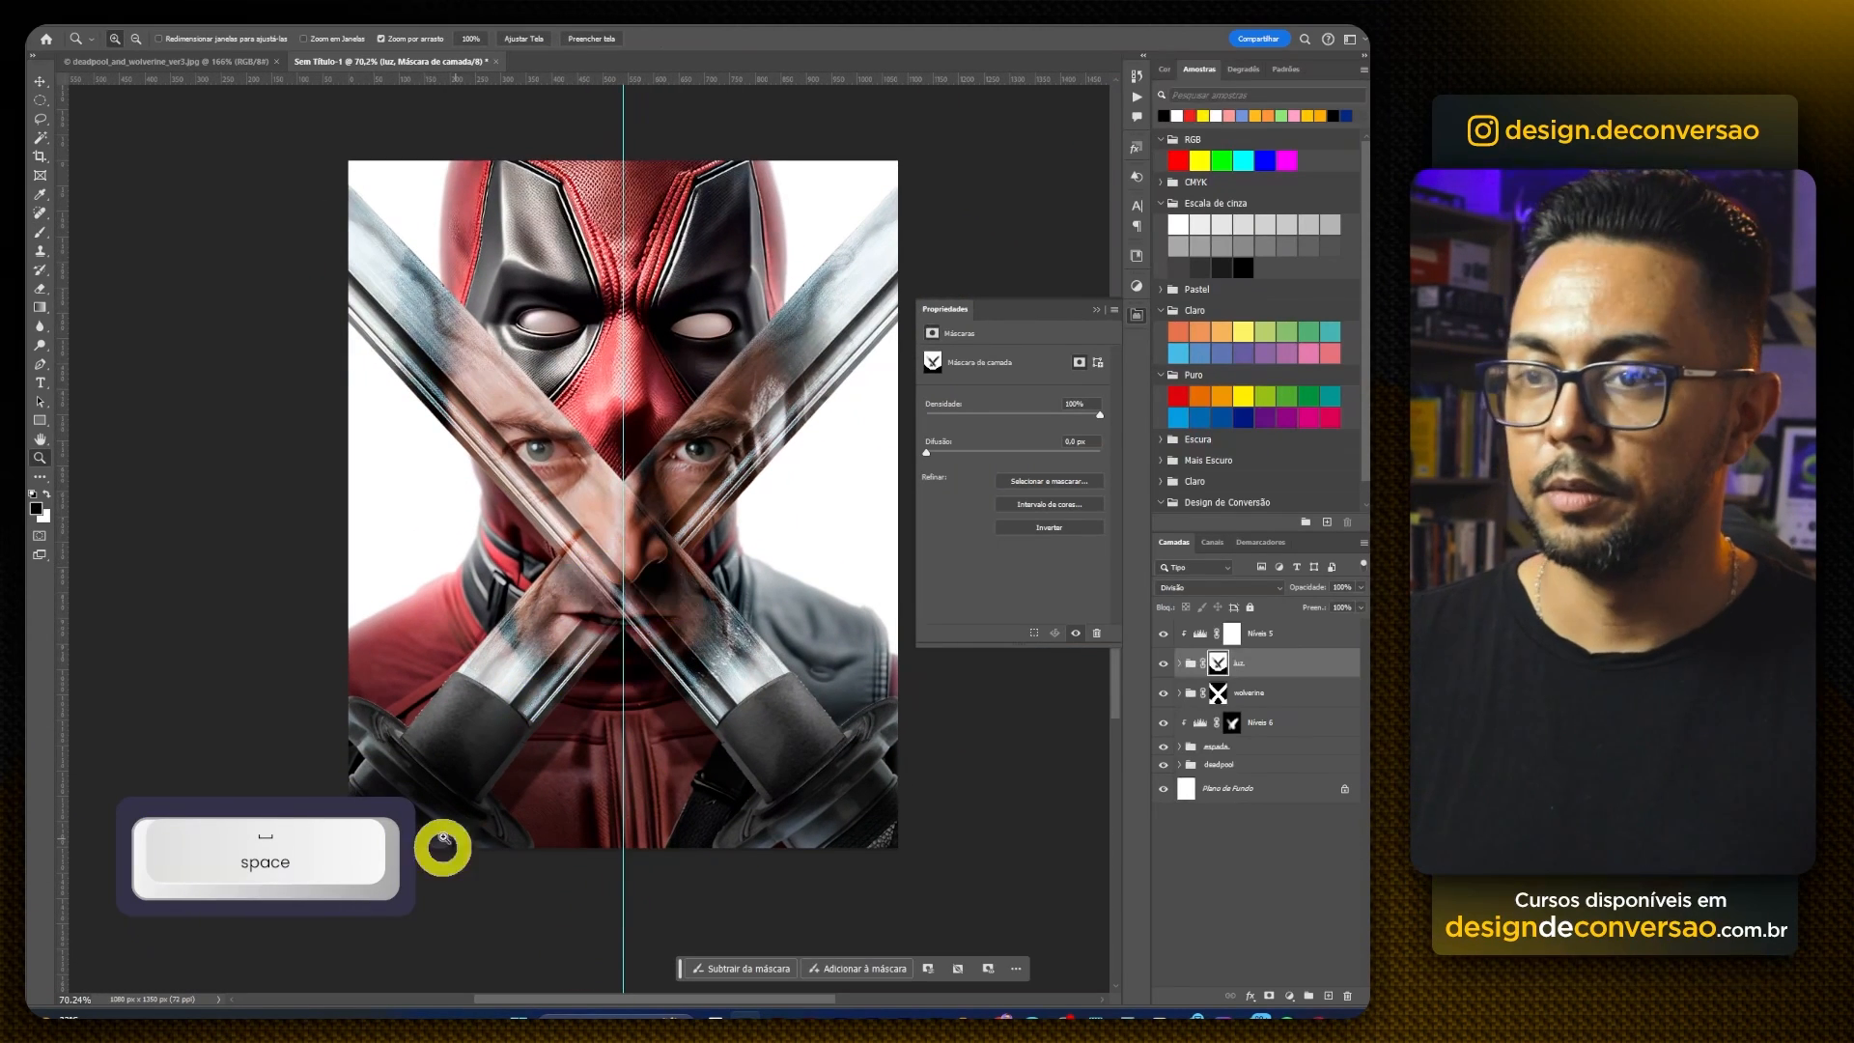
ctrl+click(592, 509)
ctrl+click(1200, 751)
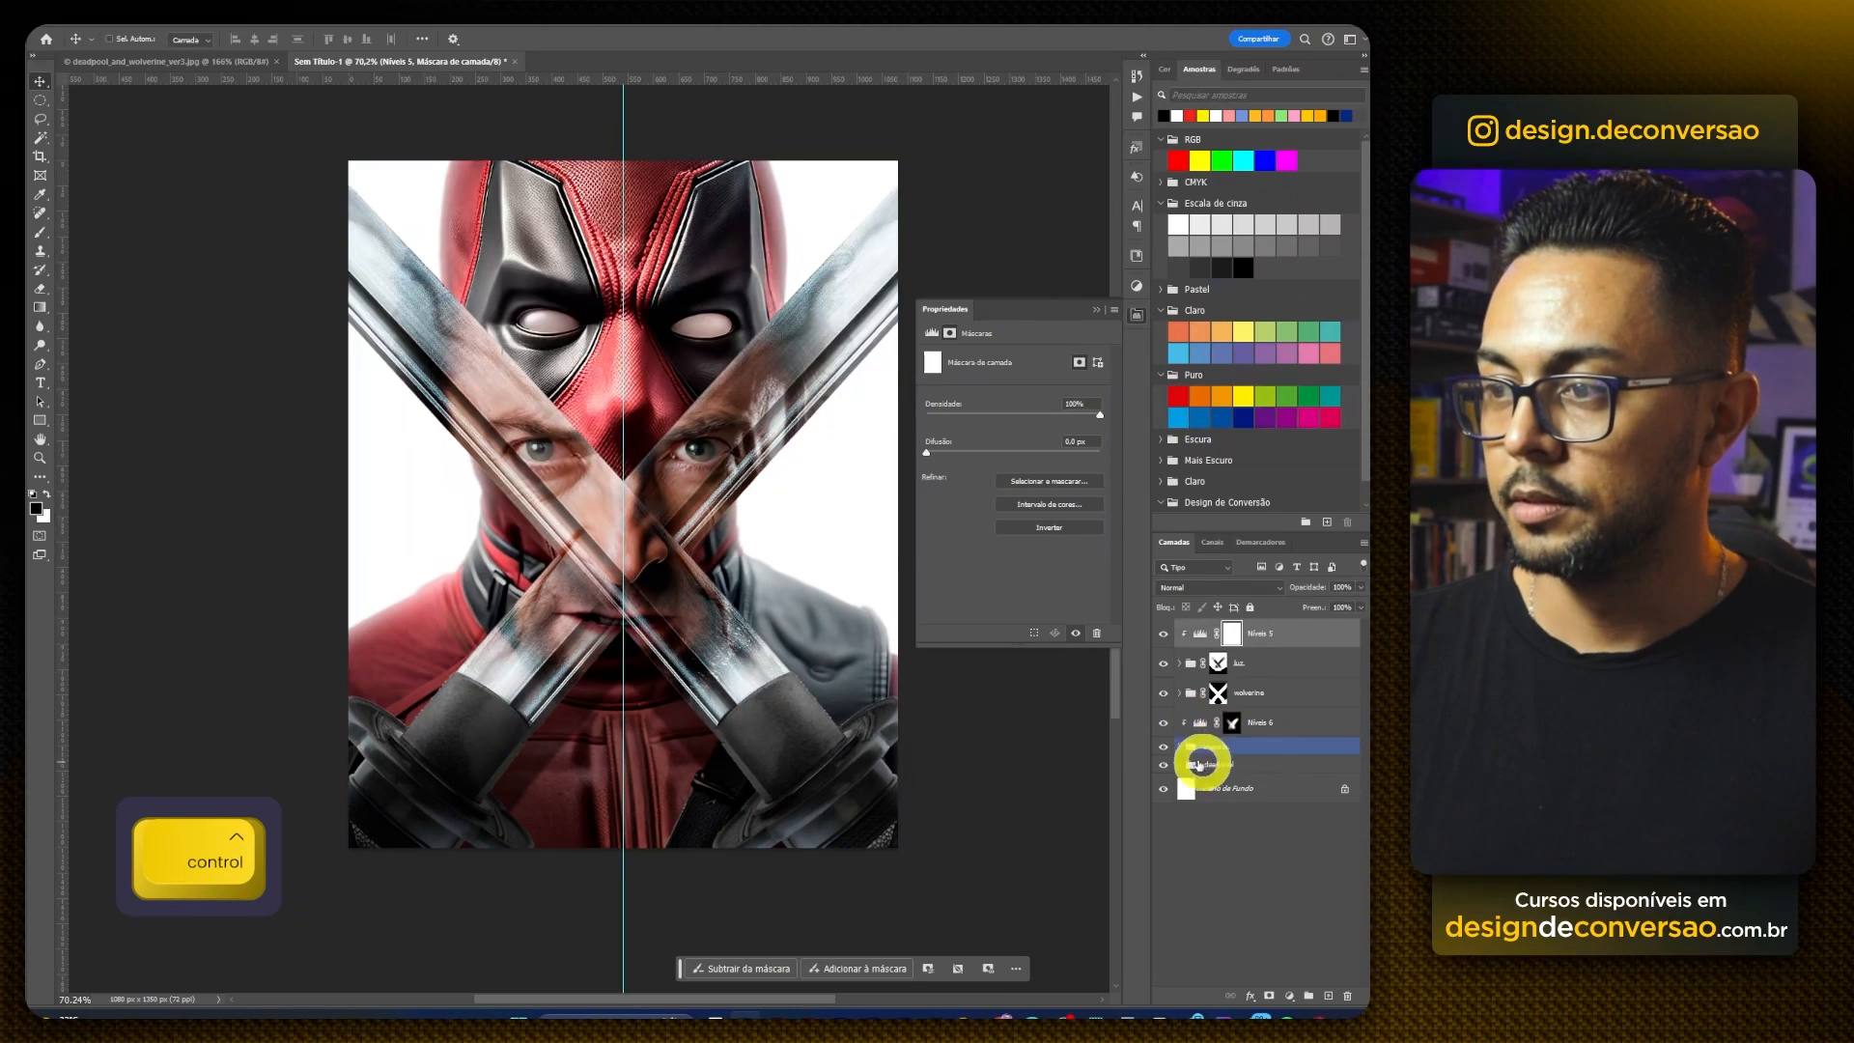
click(1179, 692)
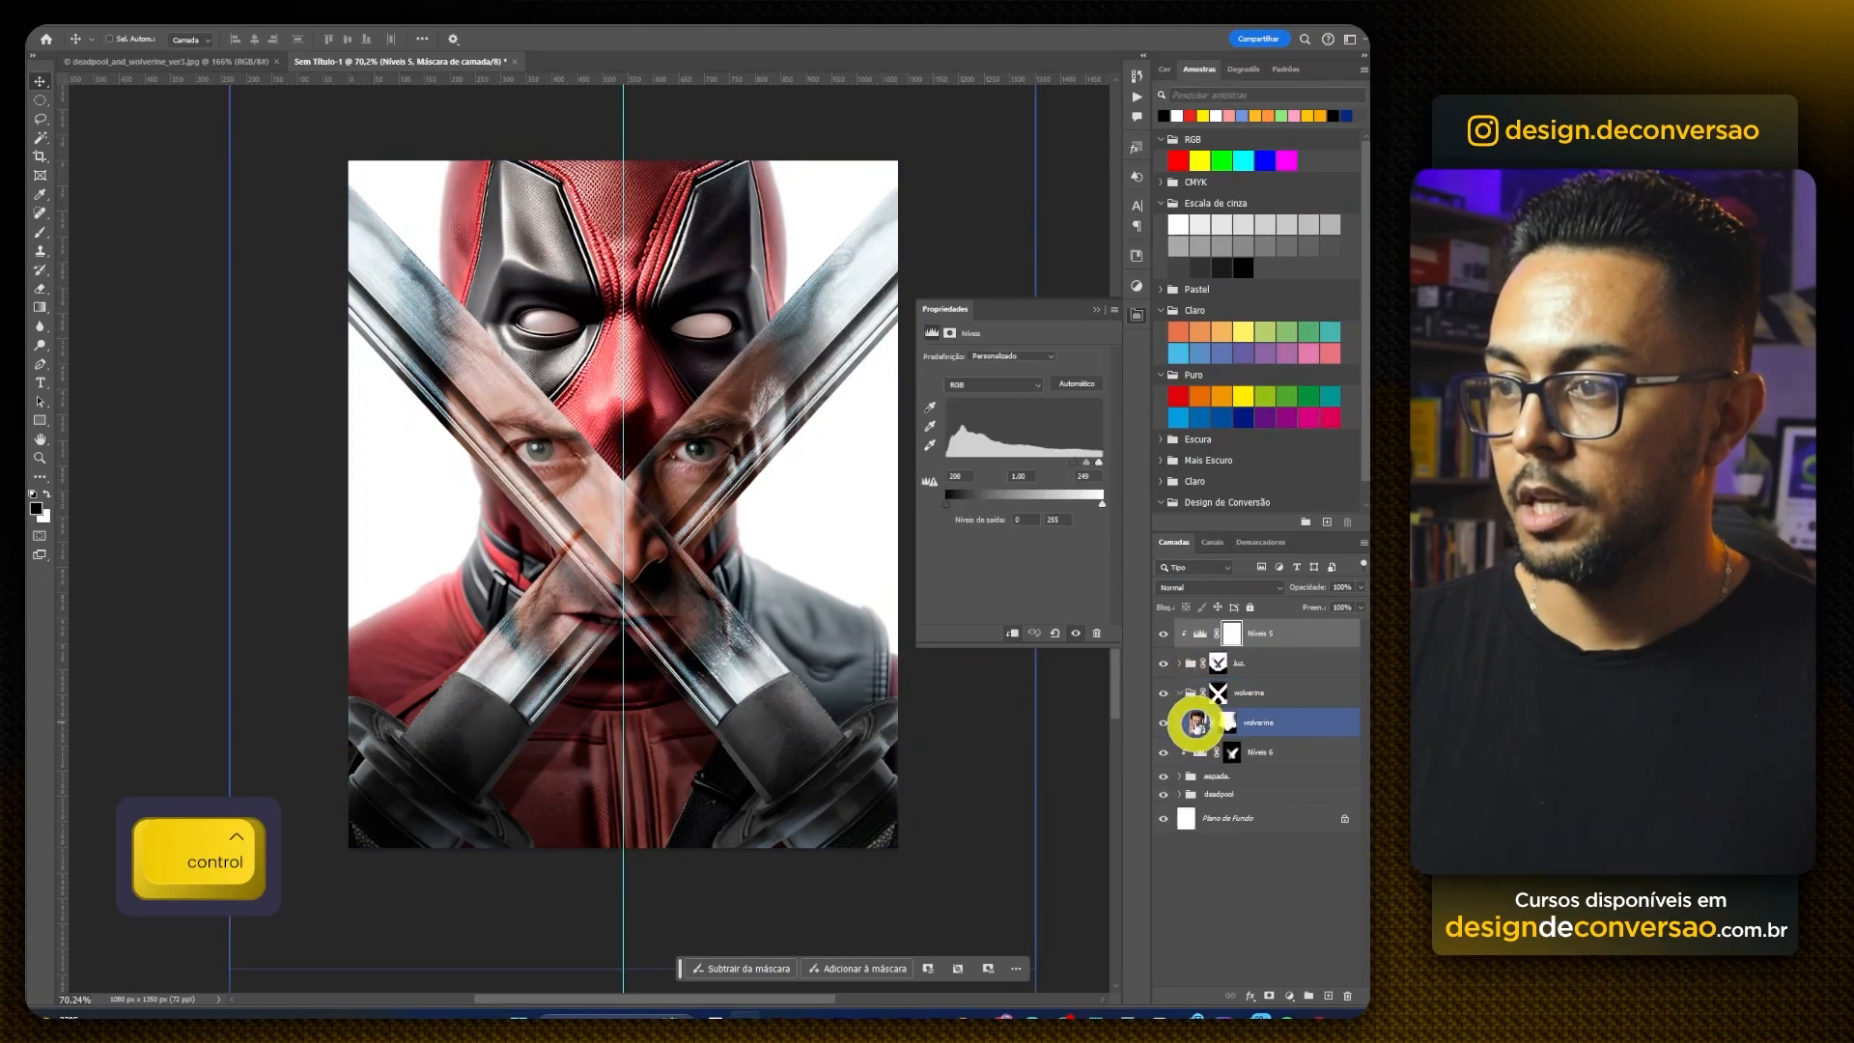
click(1196, 721)
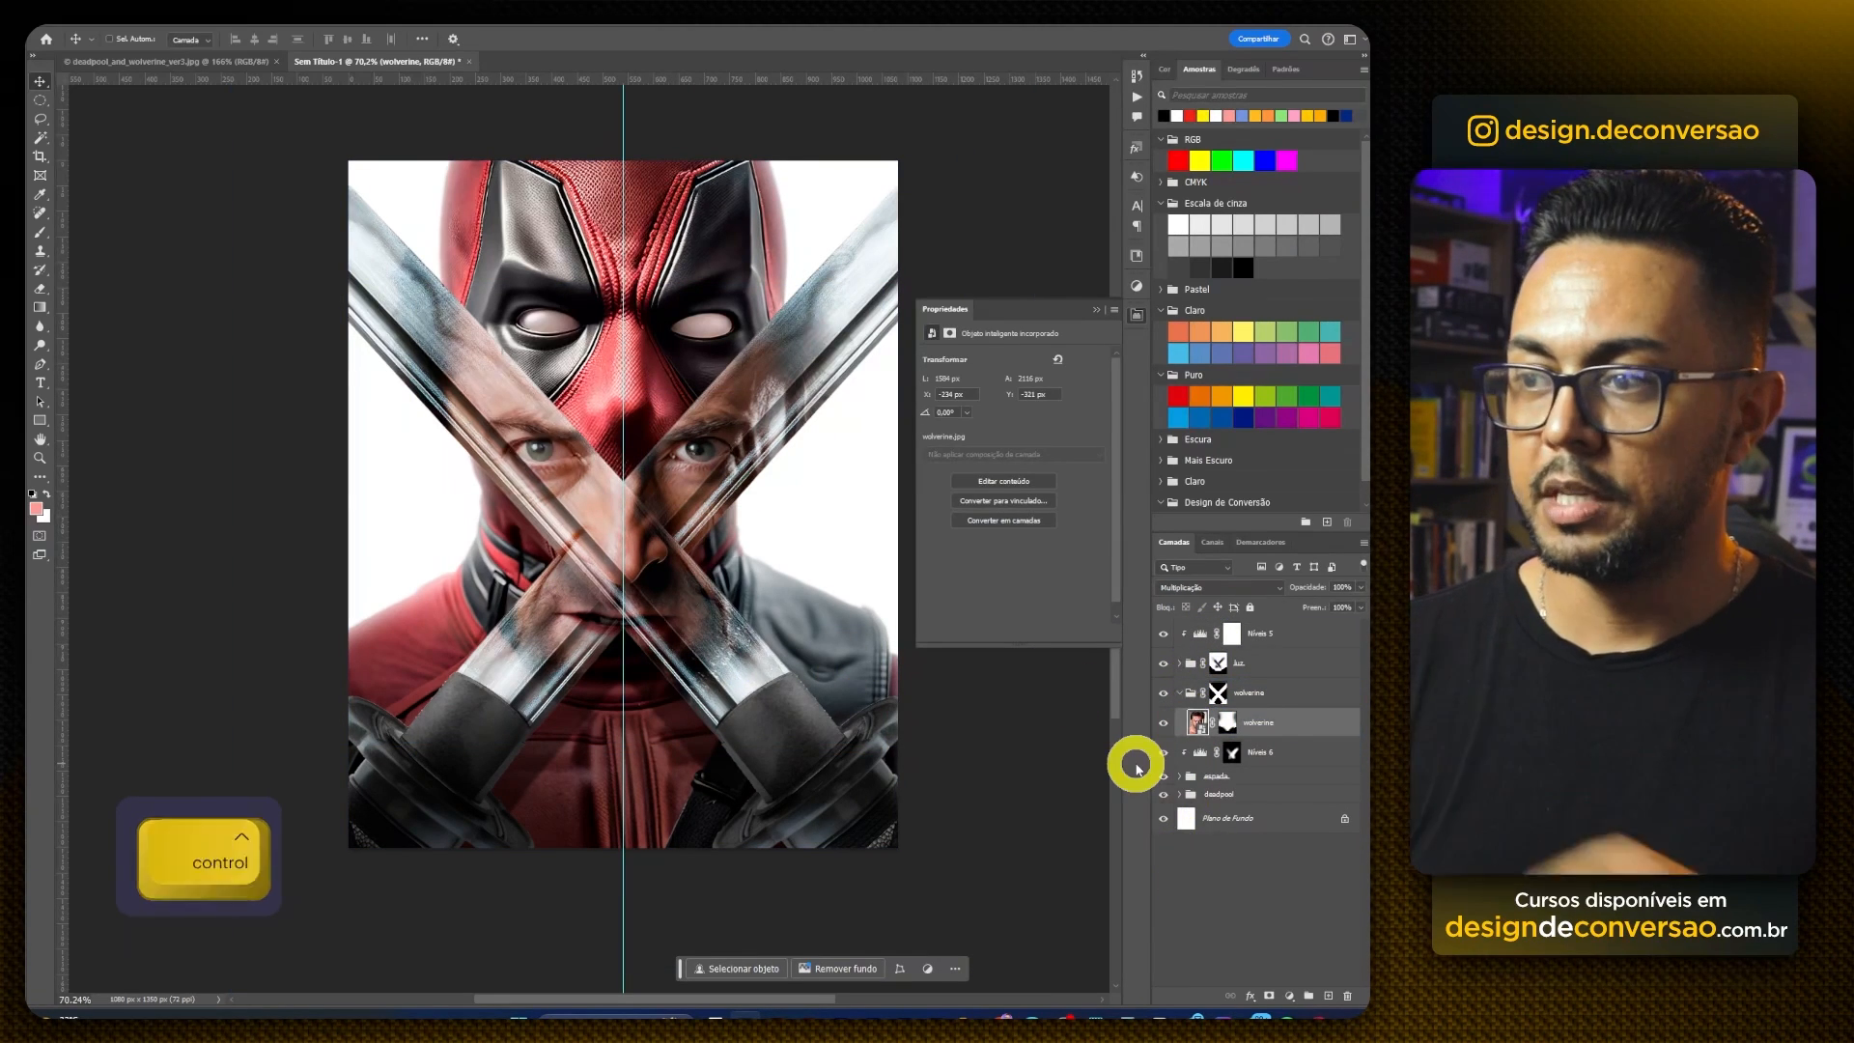
click(1289, 996)
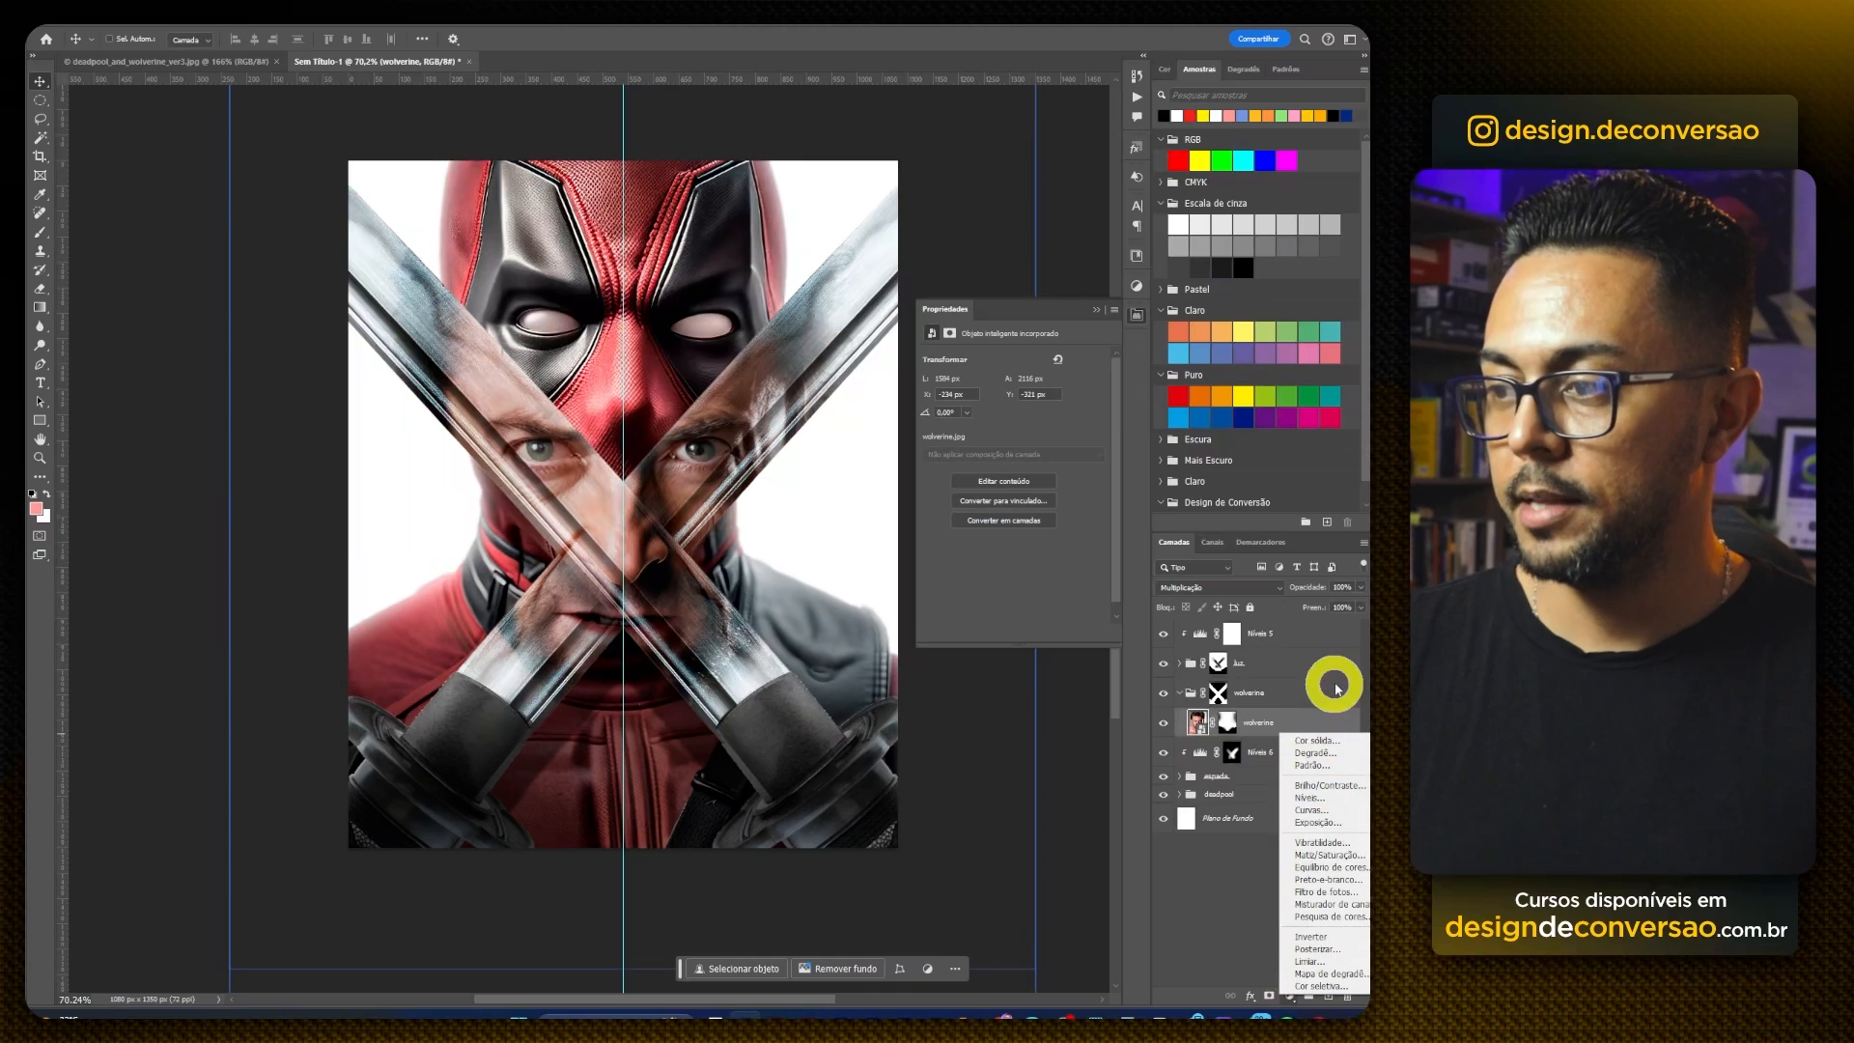
click(1347, 856)
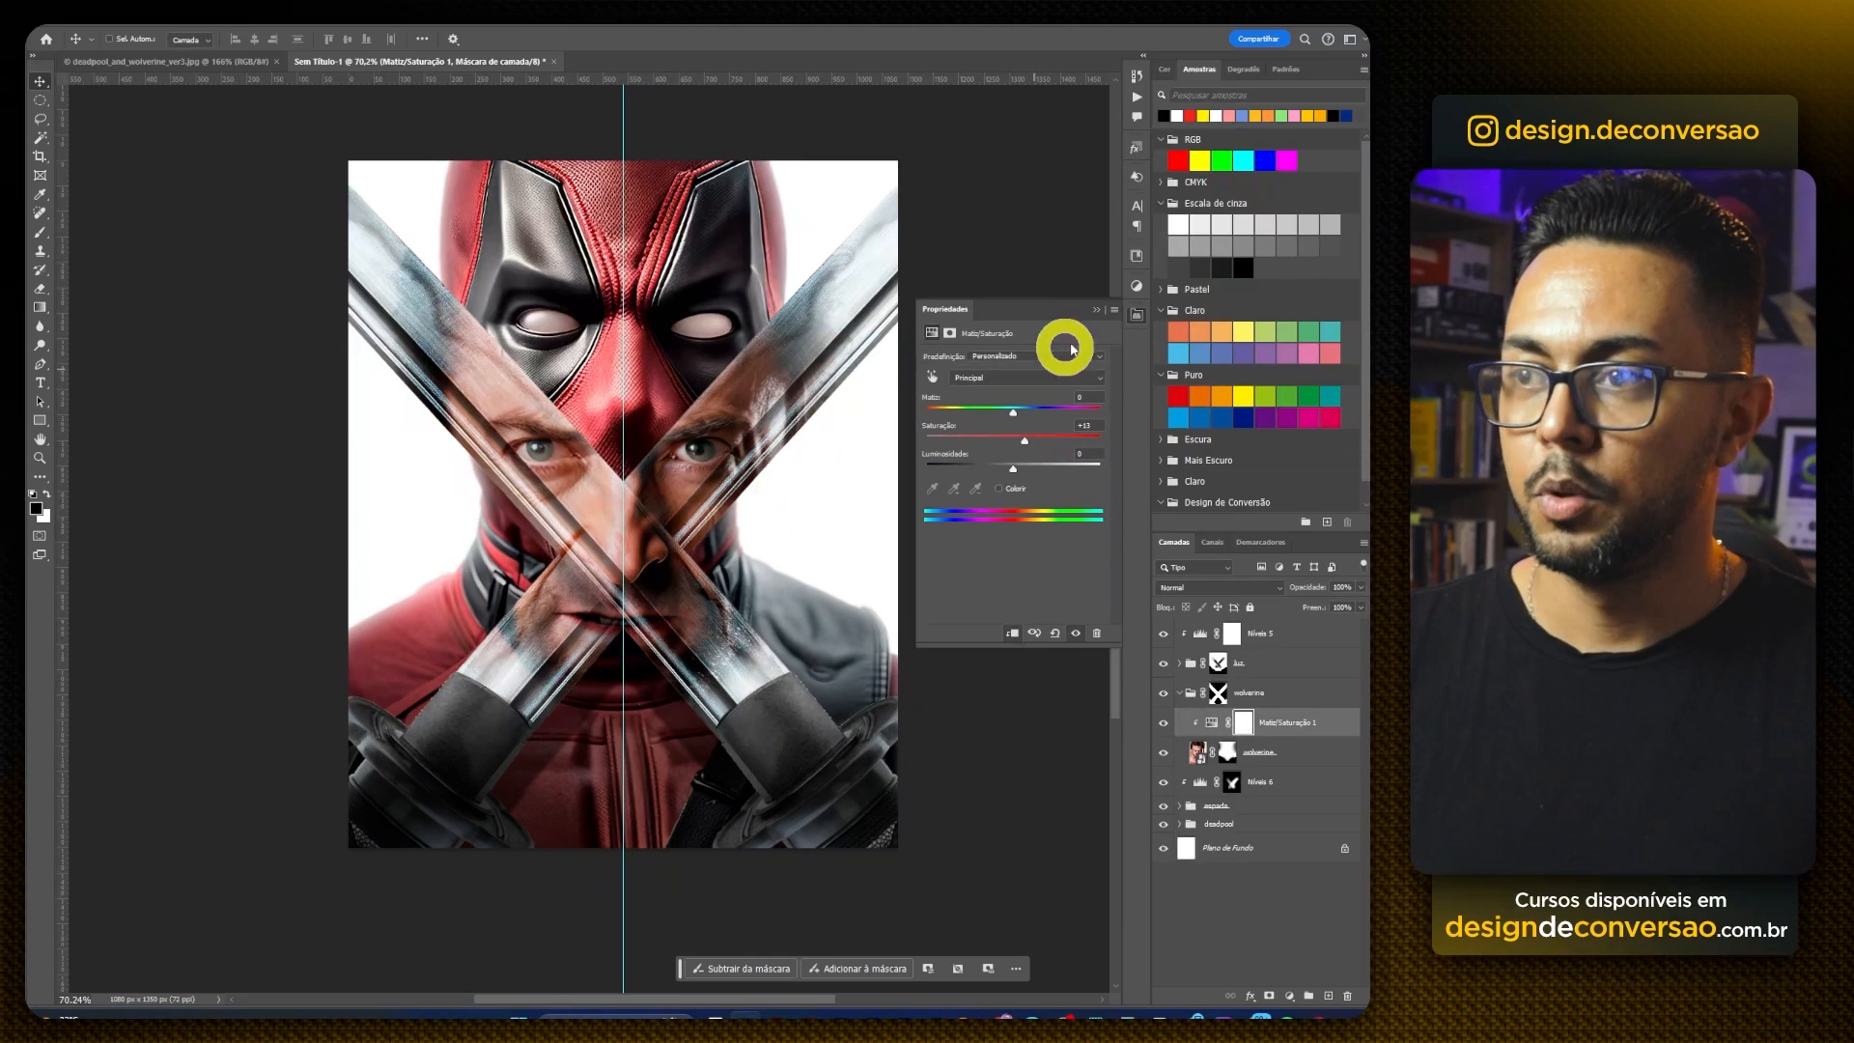
Step: Collapse the wolverine group and add a new empty layer above the Níveis 5 adjustment
click(1095, 311)
key(z)
drag(696, 543, 645, 530)
key(r)
drag(597, 469, 650, 393)
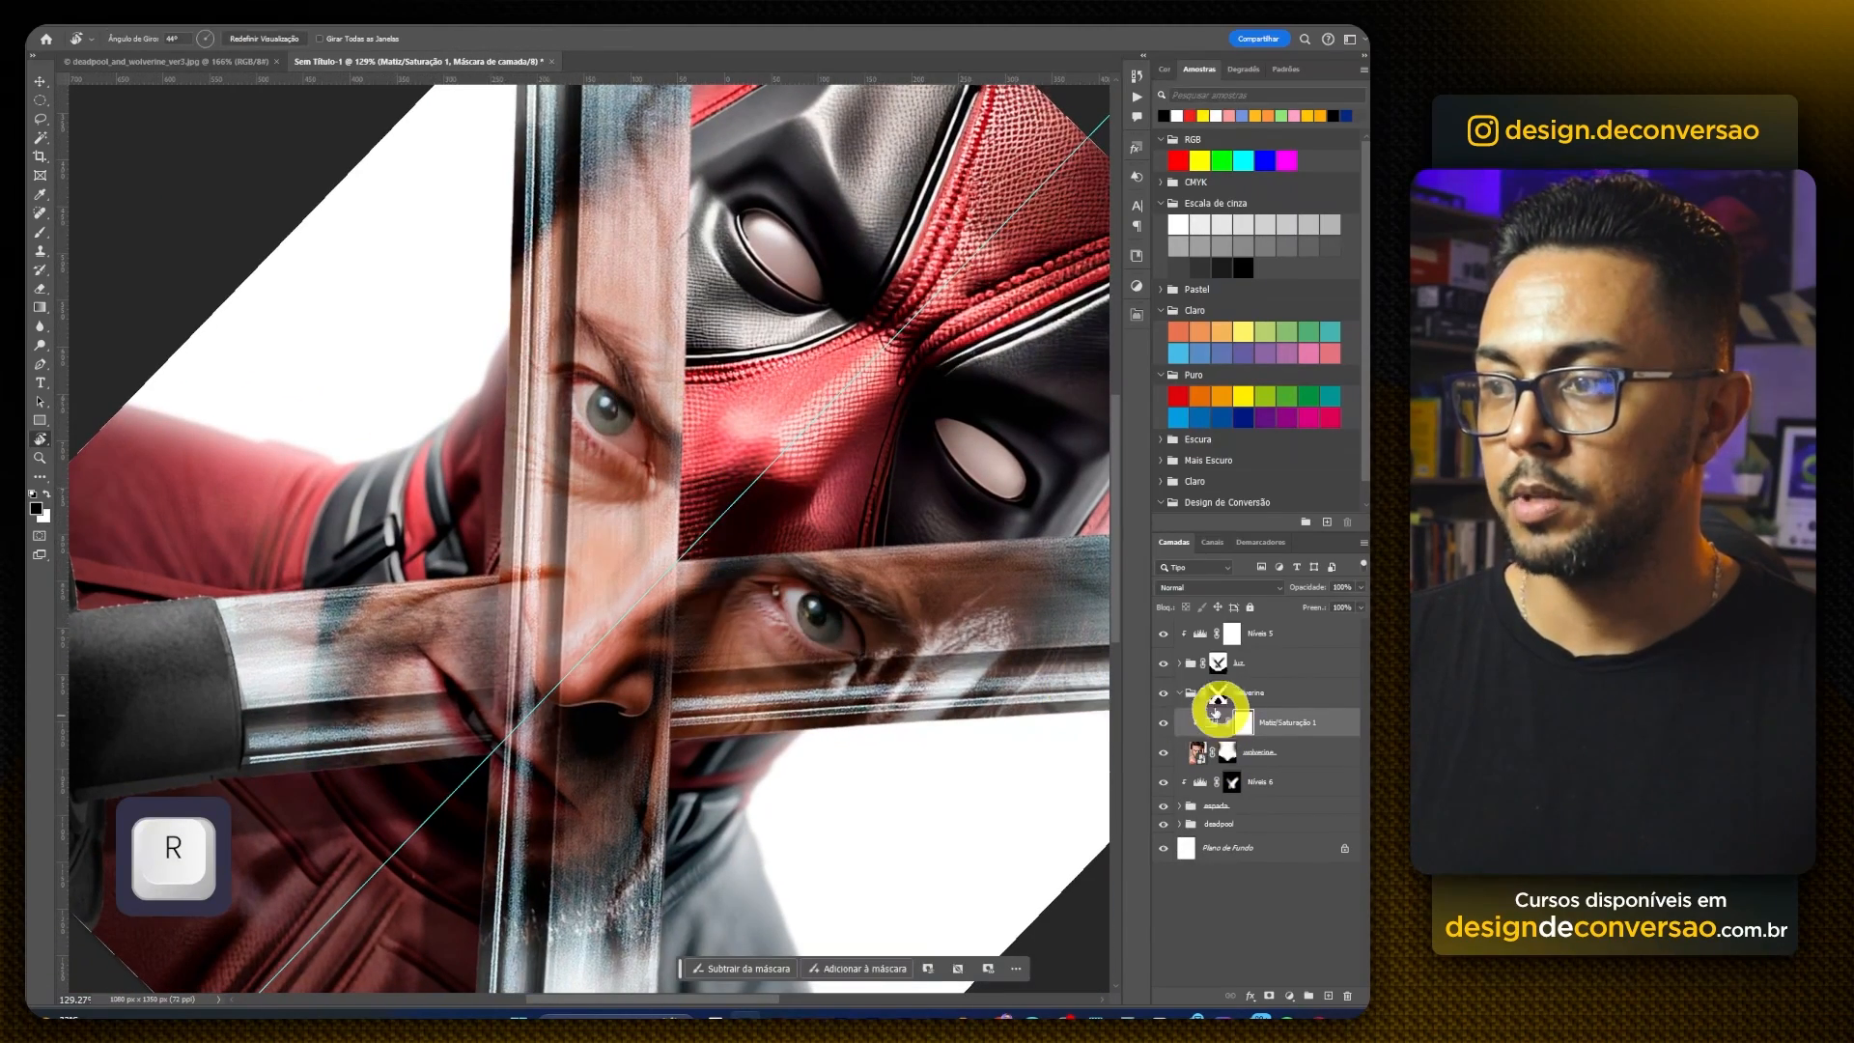
click(1180, 692)
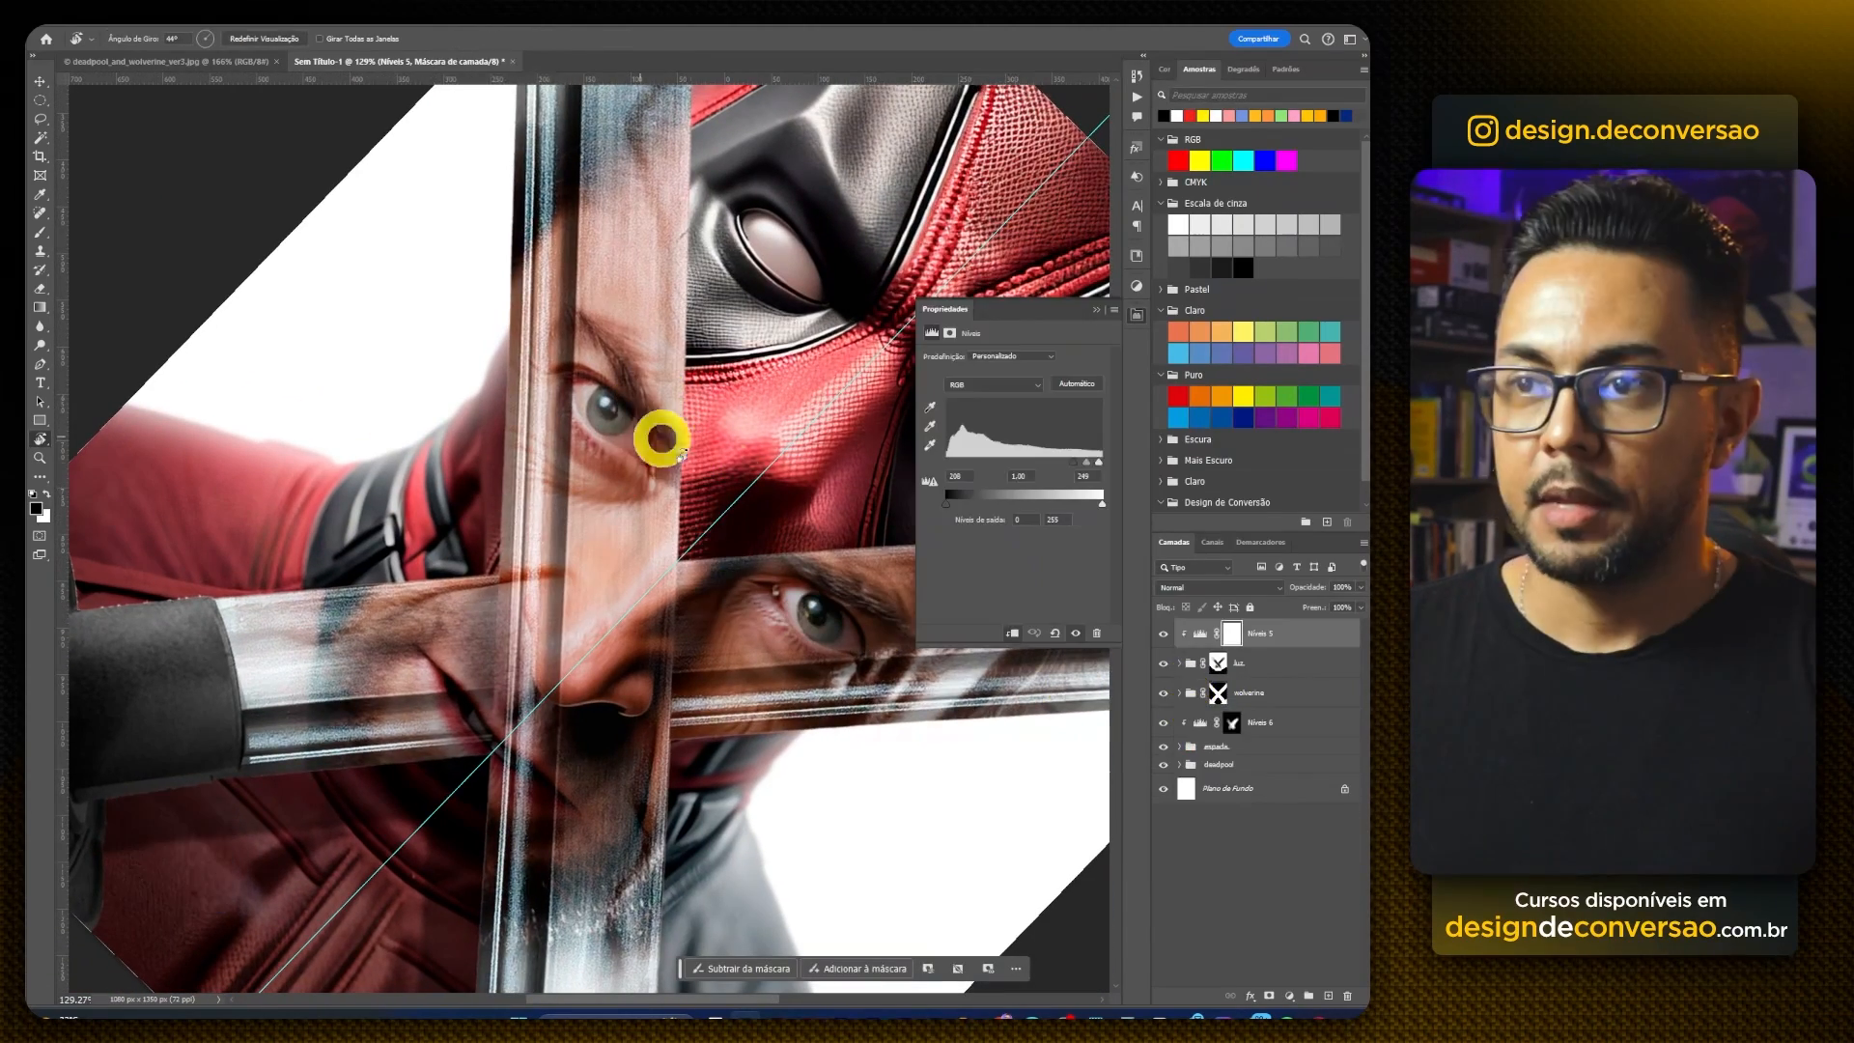
click(1327, 997)
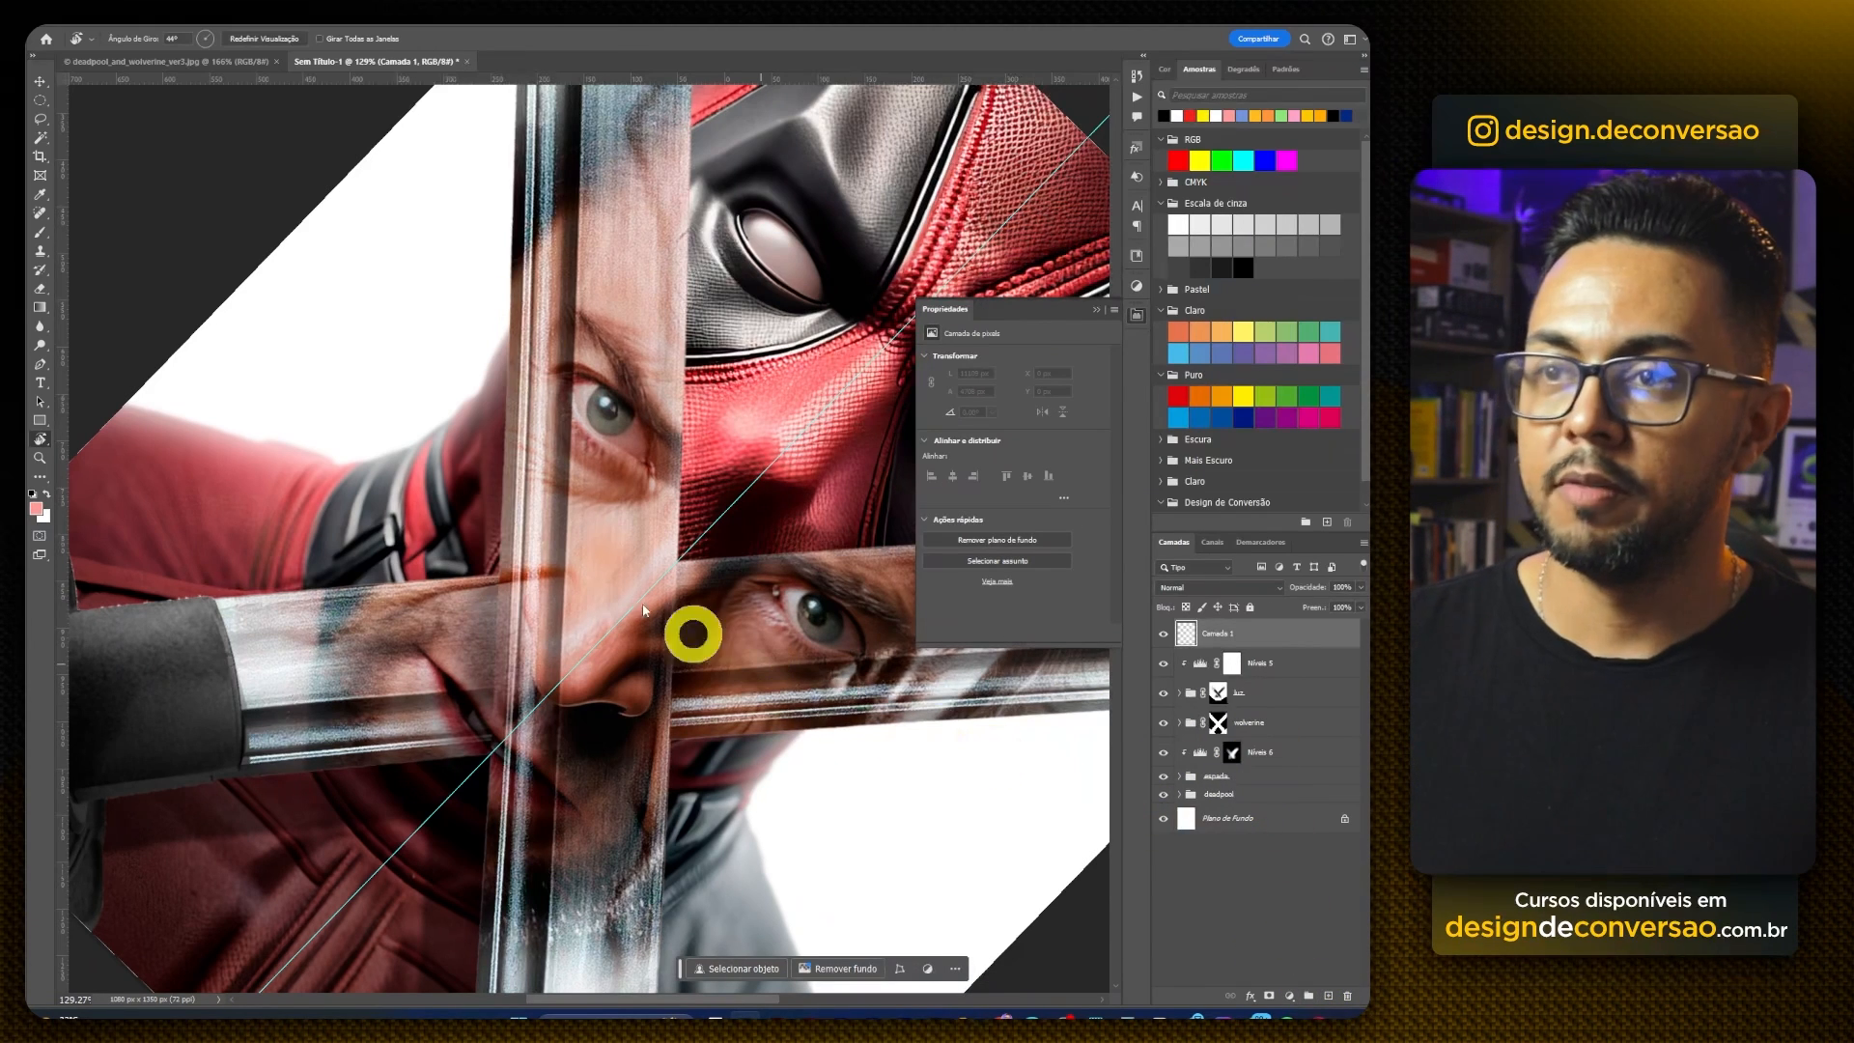
Step: Select a thin straight strip along the front katana's upper edge with the Lasso and fill it using a white Solid Color layer
key(l)
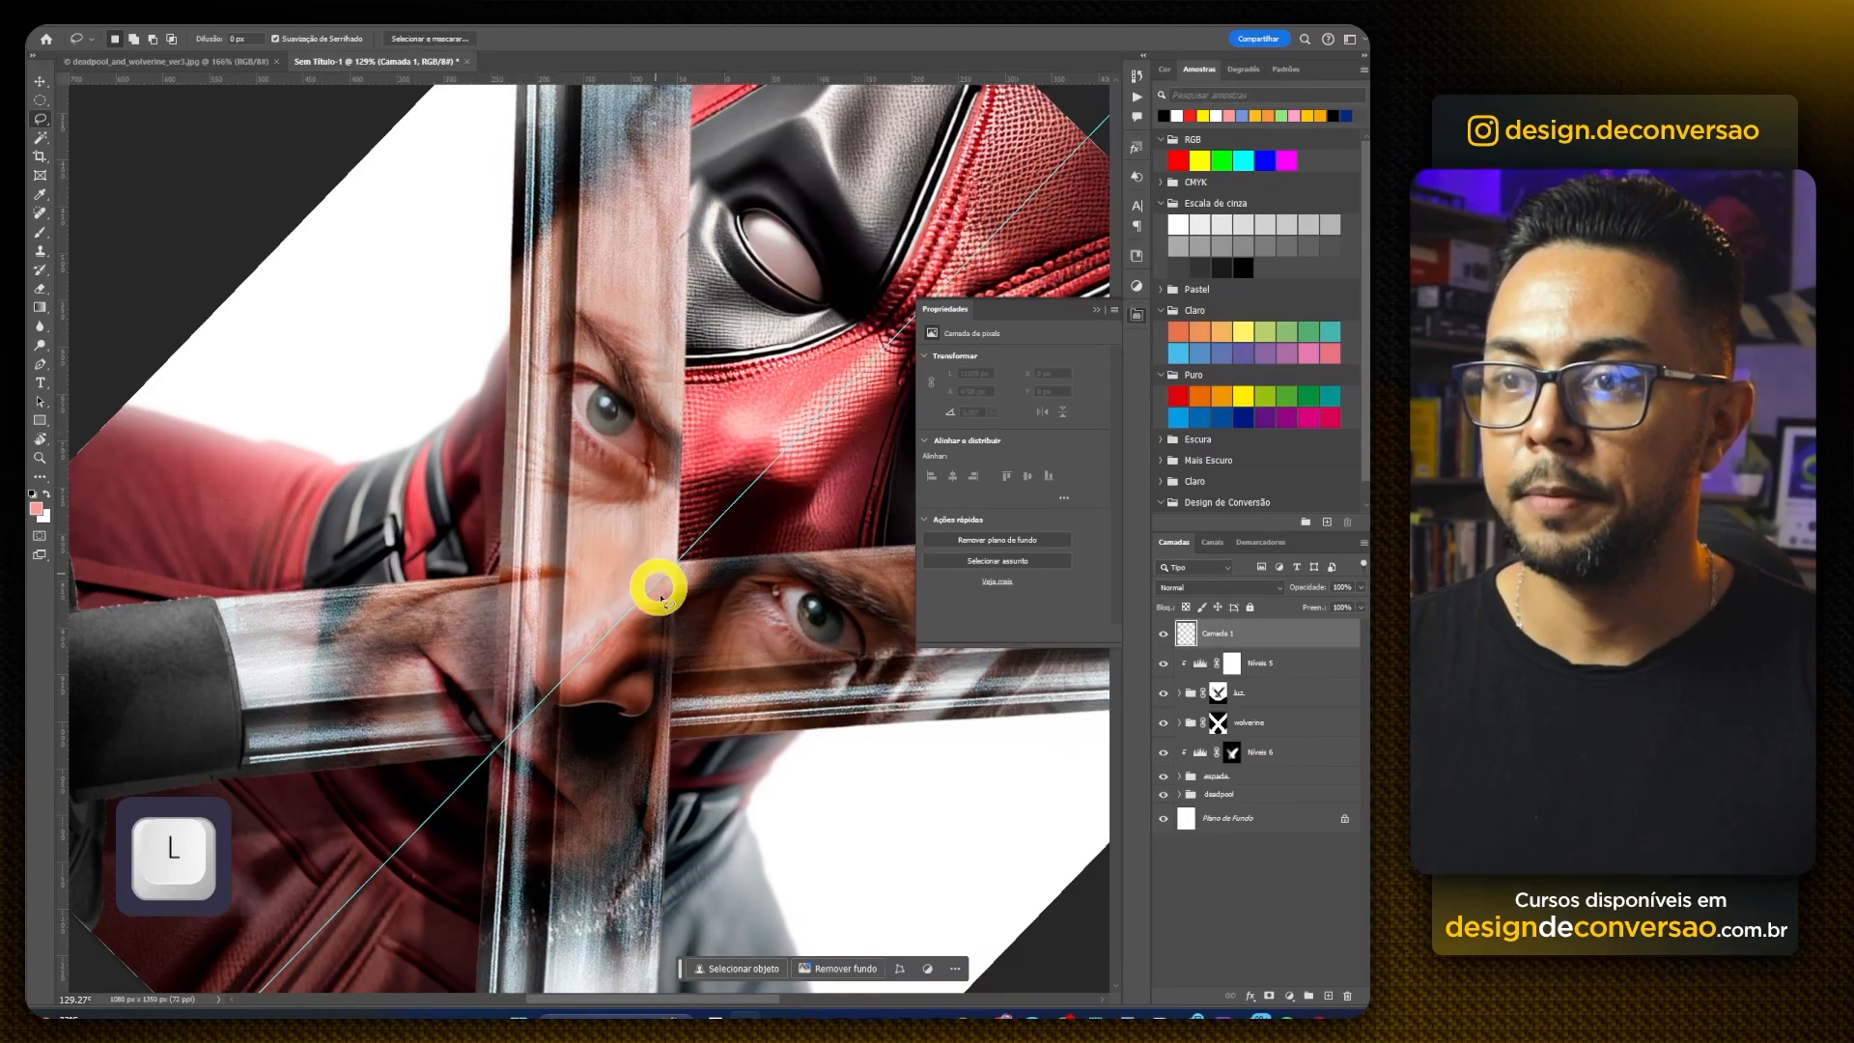
key(alt)
mouse_move(691, 153)
mouse_down()
mouse_move(684, 132)
mouse_move(662, 608)
mouse_move(621, 889)
mouse_move(654, 944)
mouse_up()
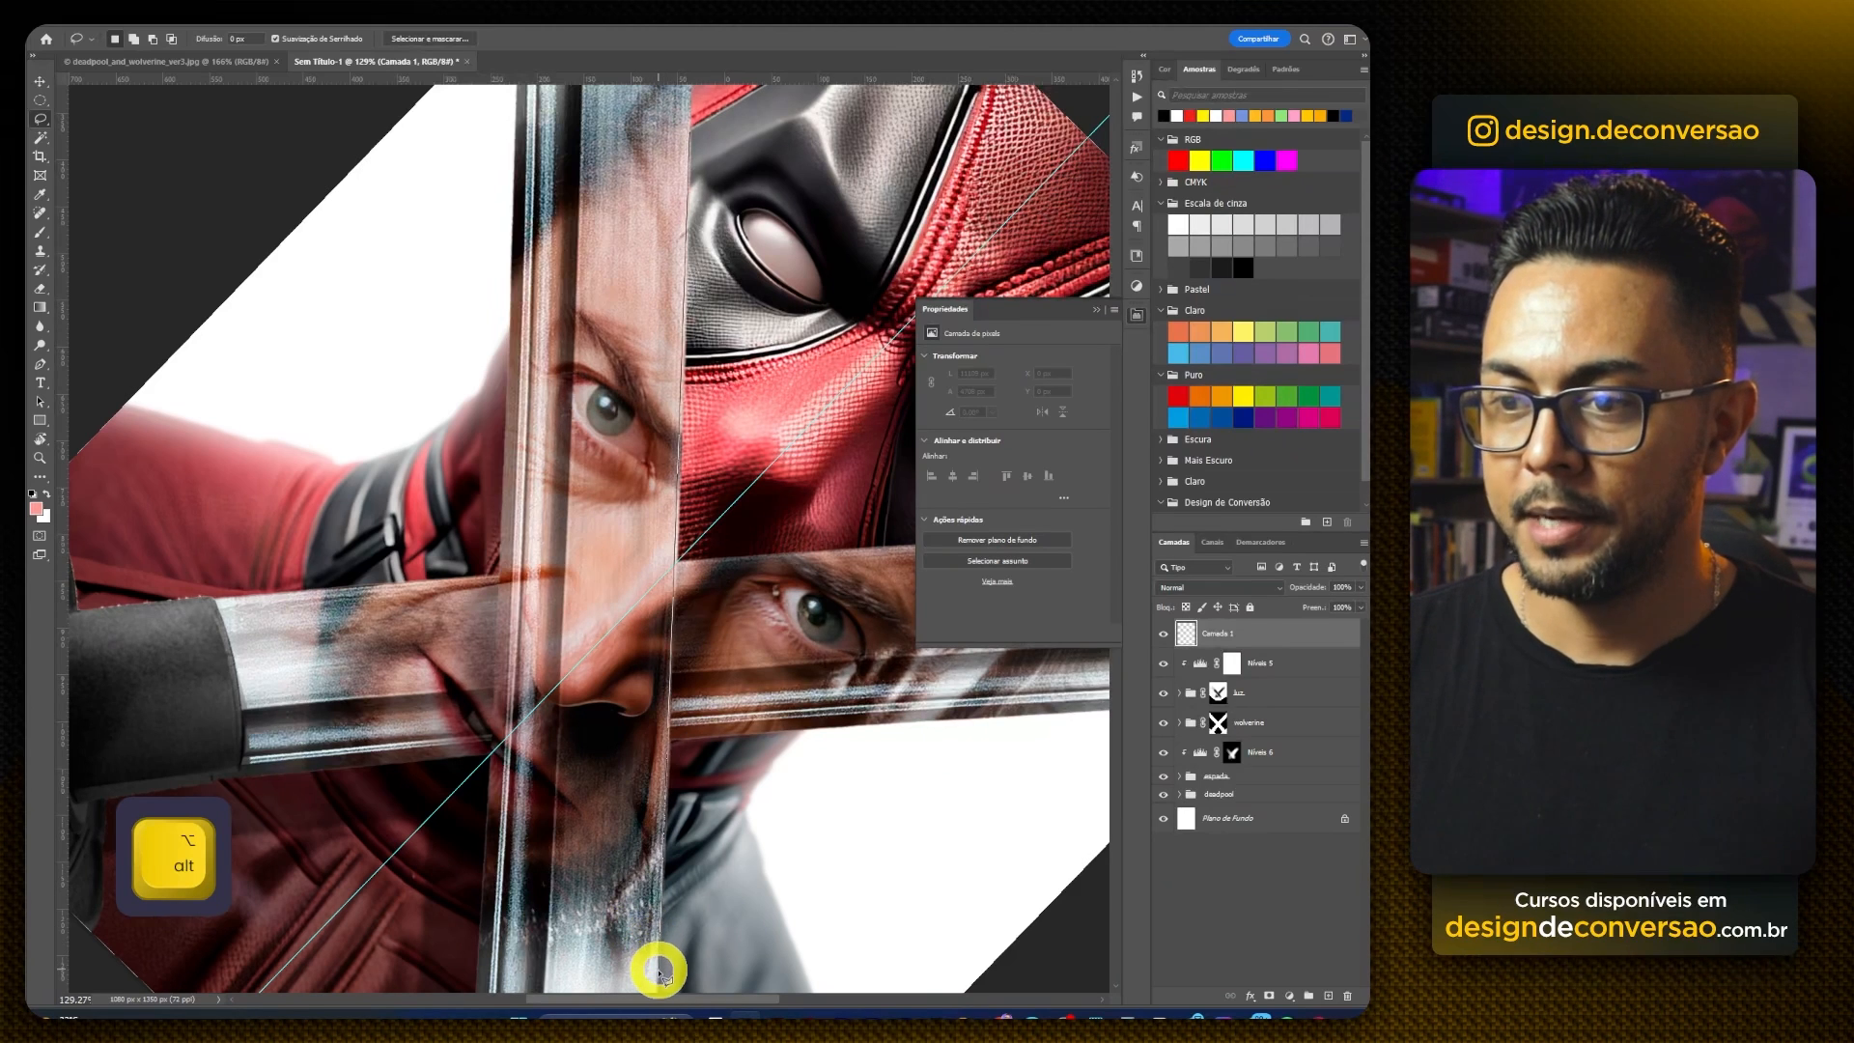
alt+click(658, 983)
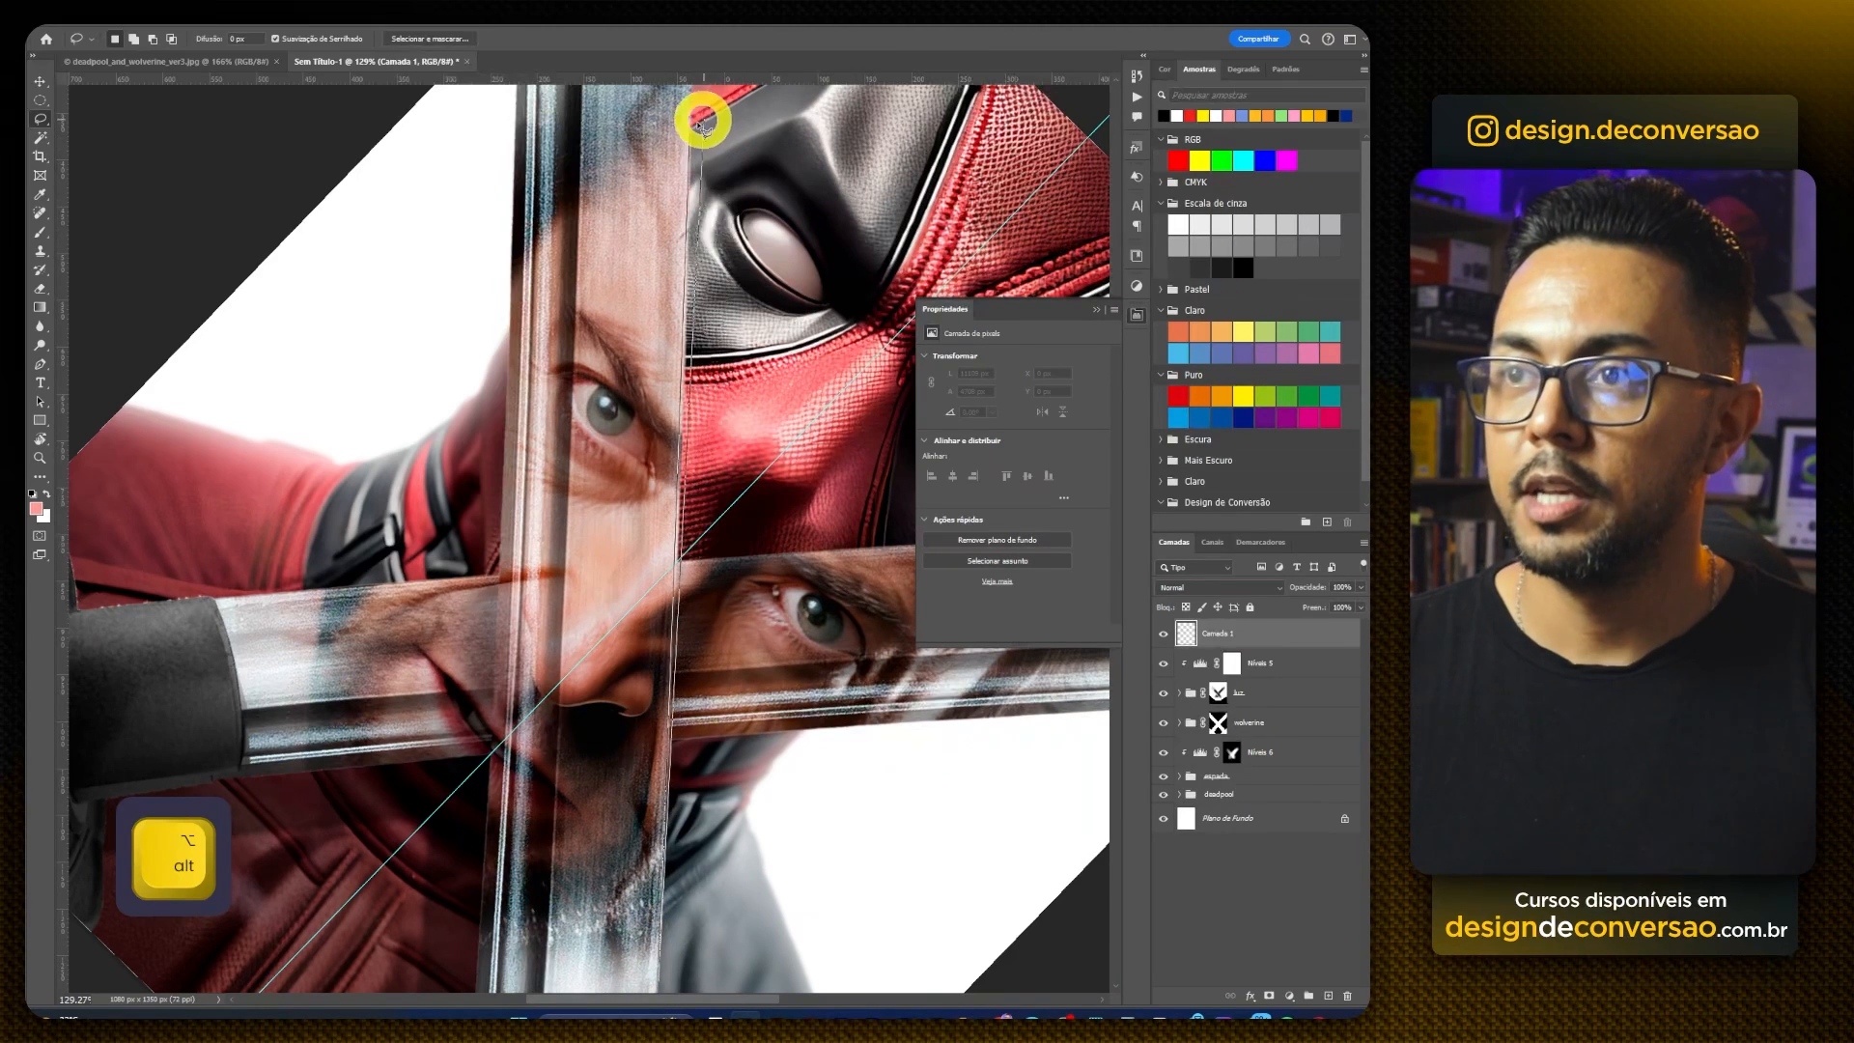
alt+click(694, 136)
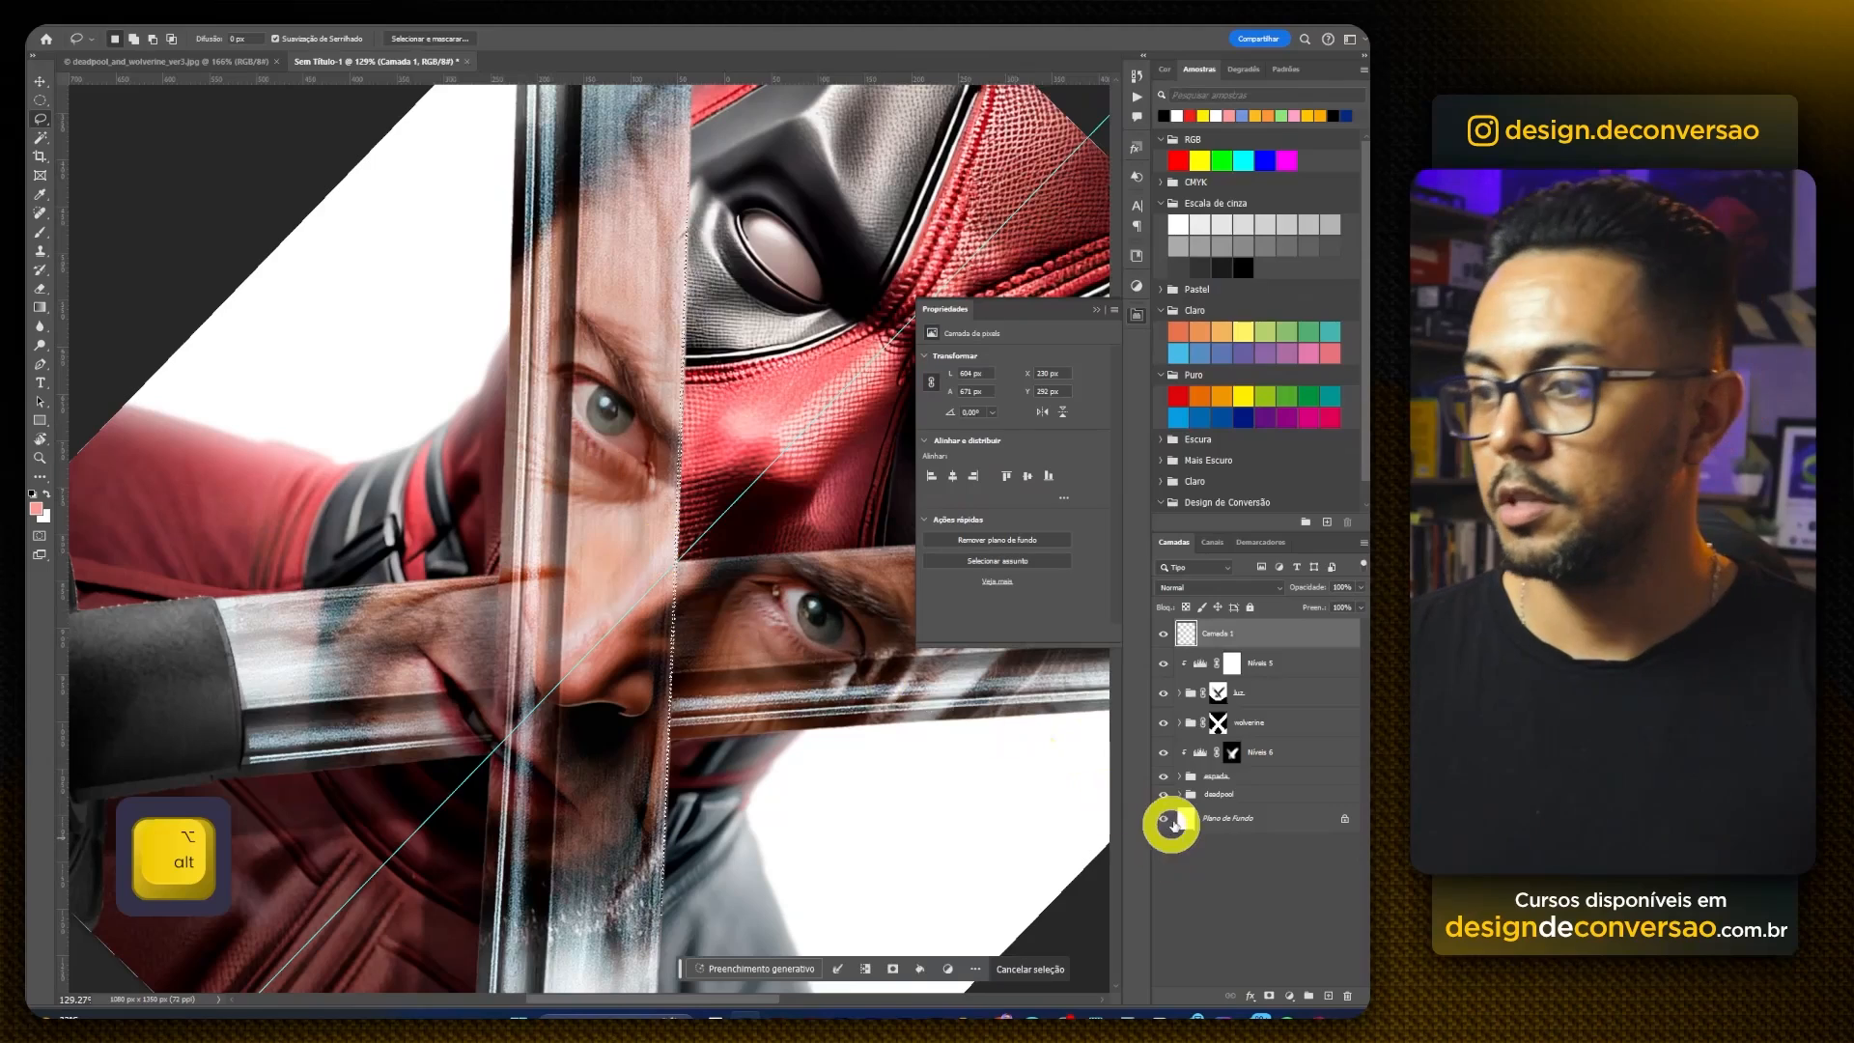
click(1289, 996)
click(1294, 745)
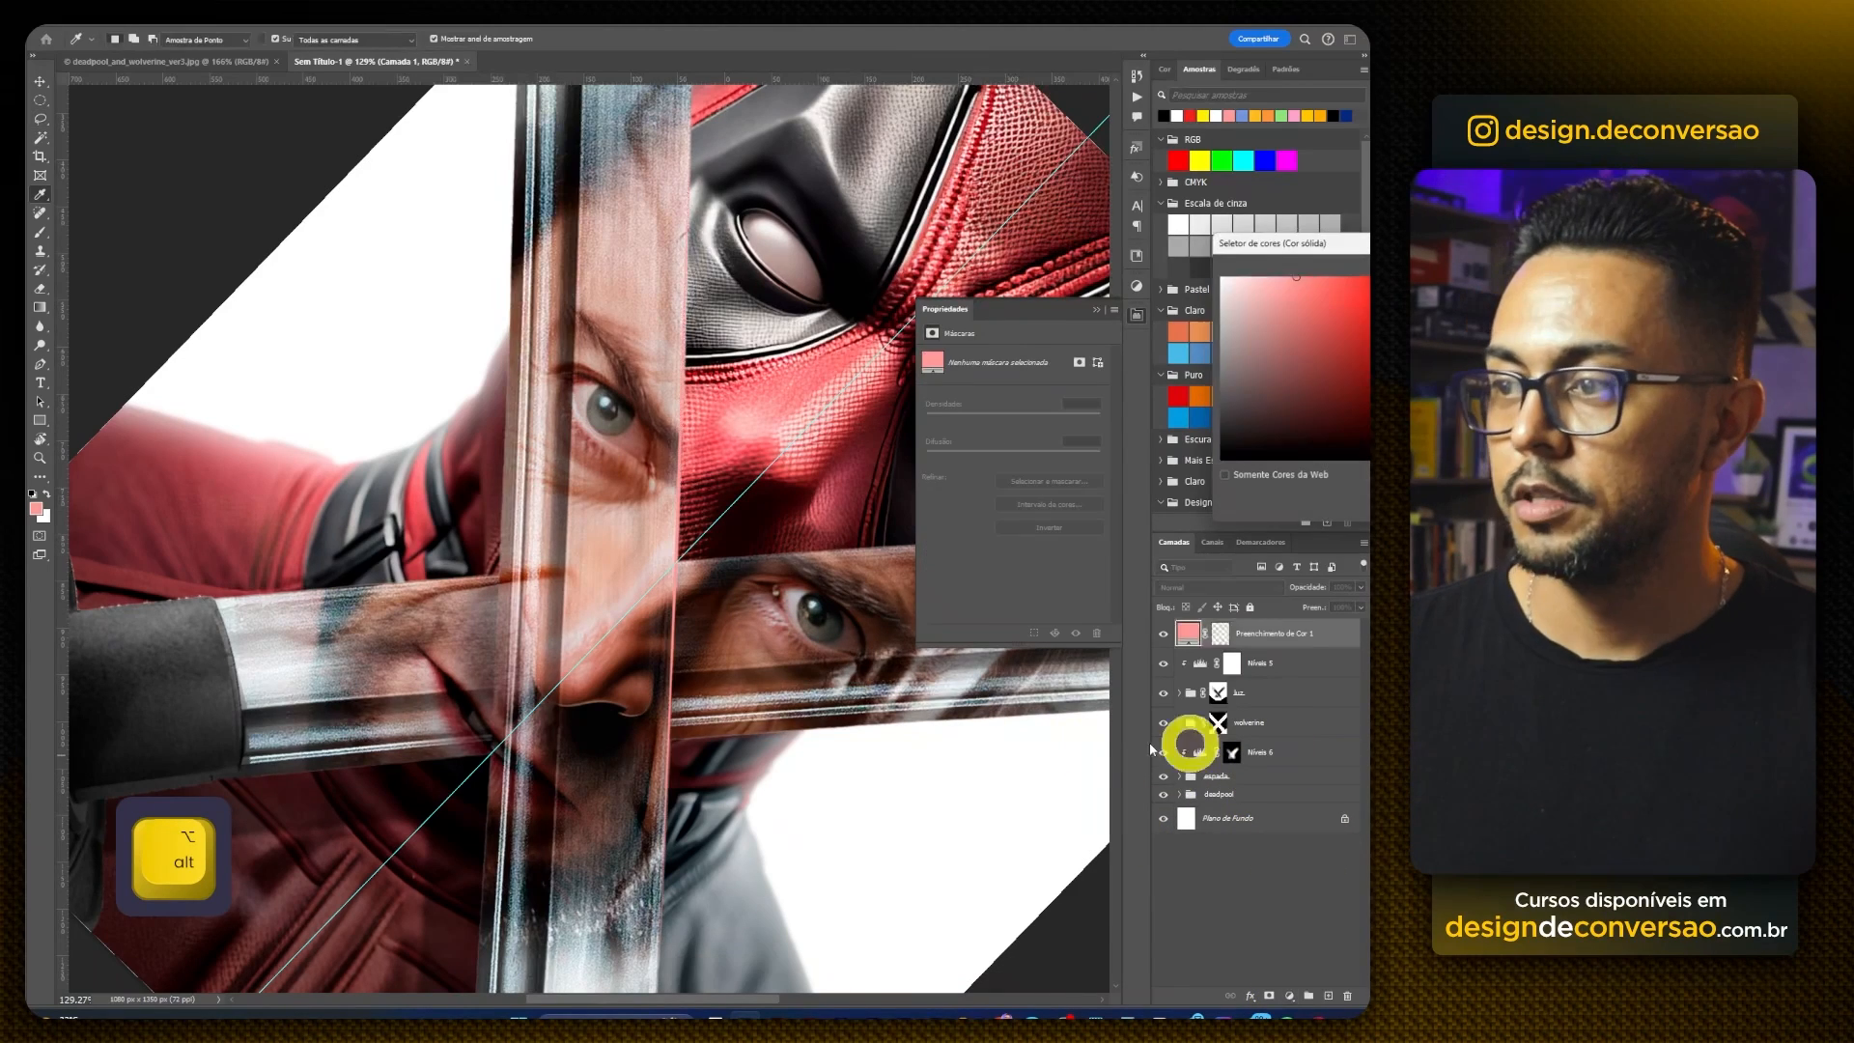
drag(1337, 371, 1184, 236)
key(Return)
Step: Compare Wolverine's nose and mouth with the Níveis 6 adjustment hidden and shown
key(z)
mouse_move(758, 604)
mouse_down()
mouse_move(728, 649)
mouse_move(770, 637)
mouse_up()
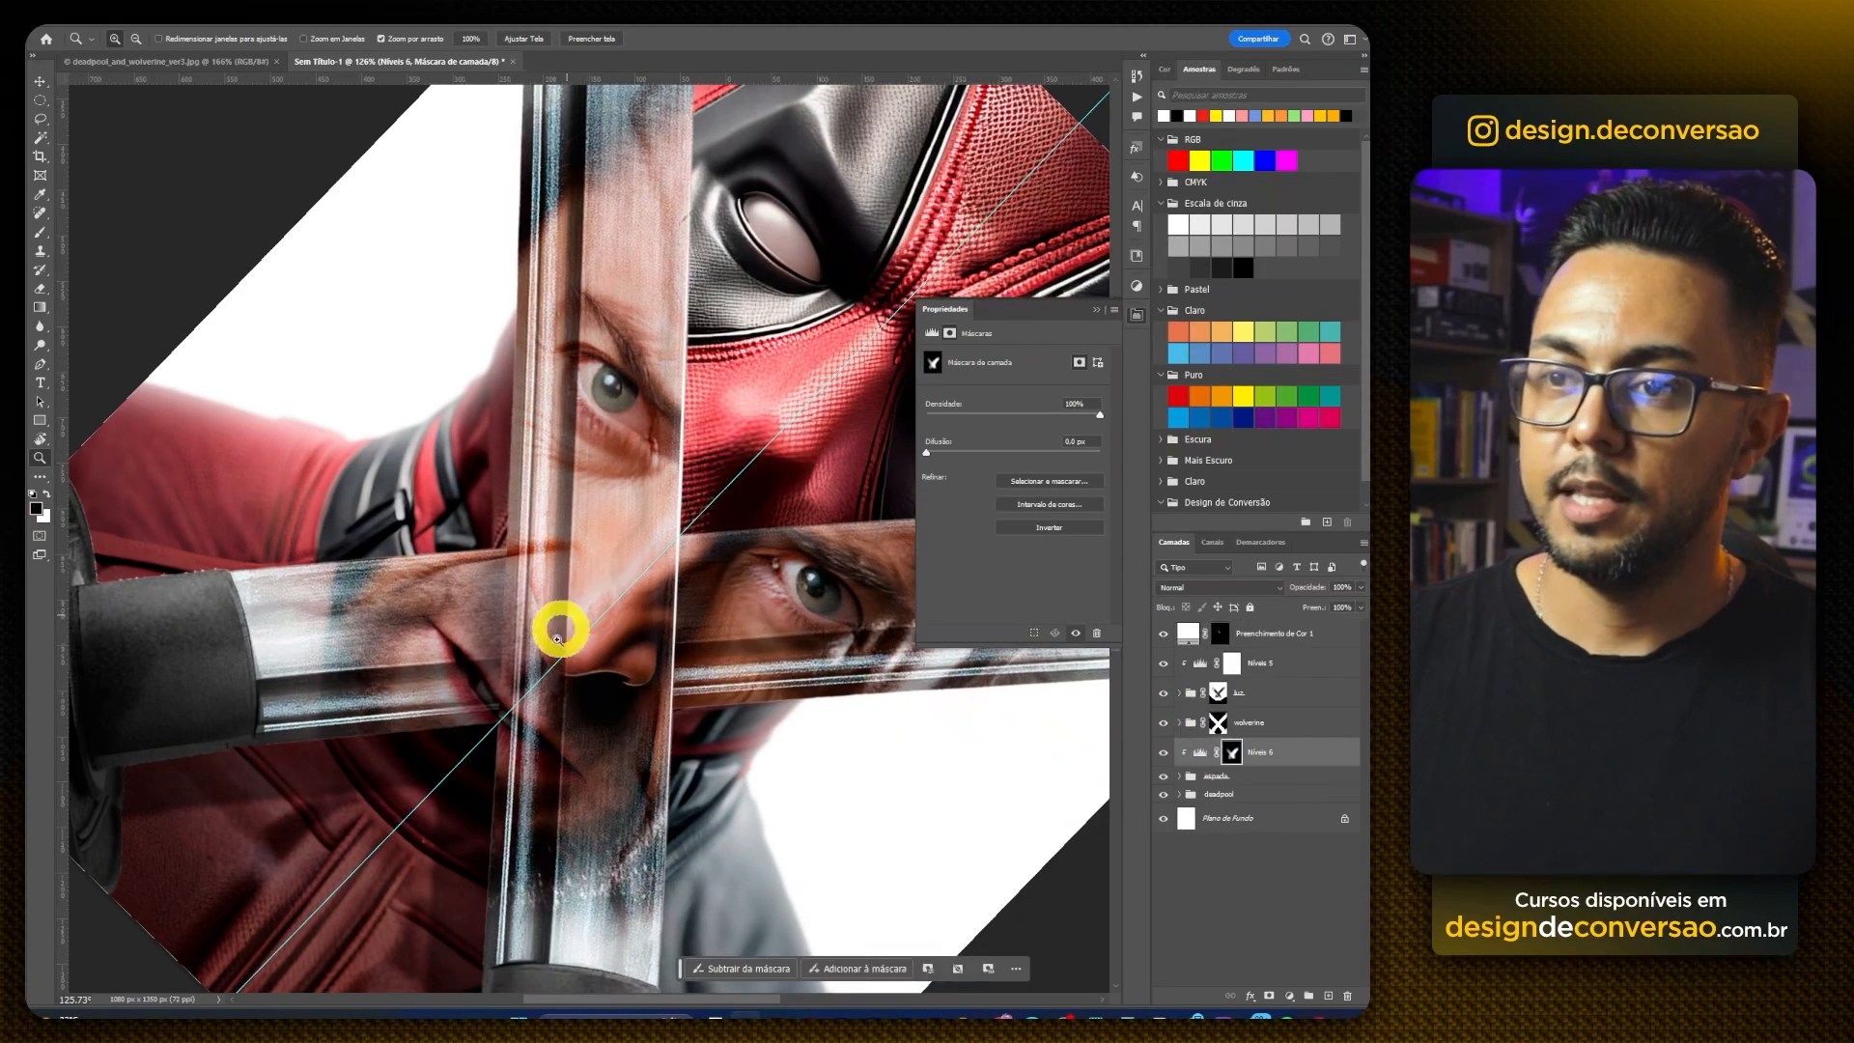
drag(529, 653, 561, 647)
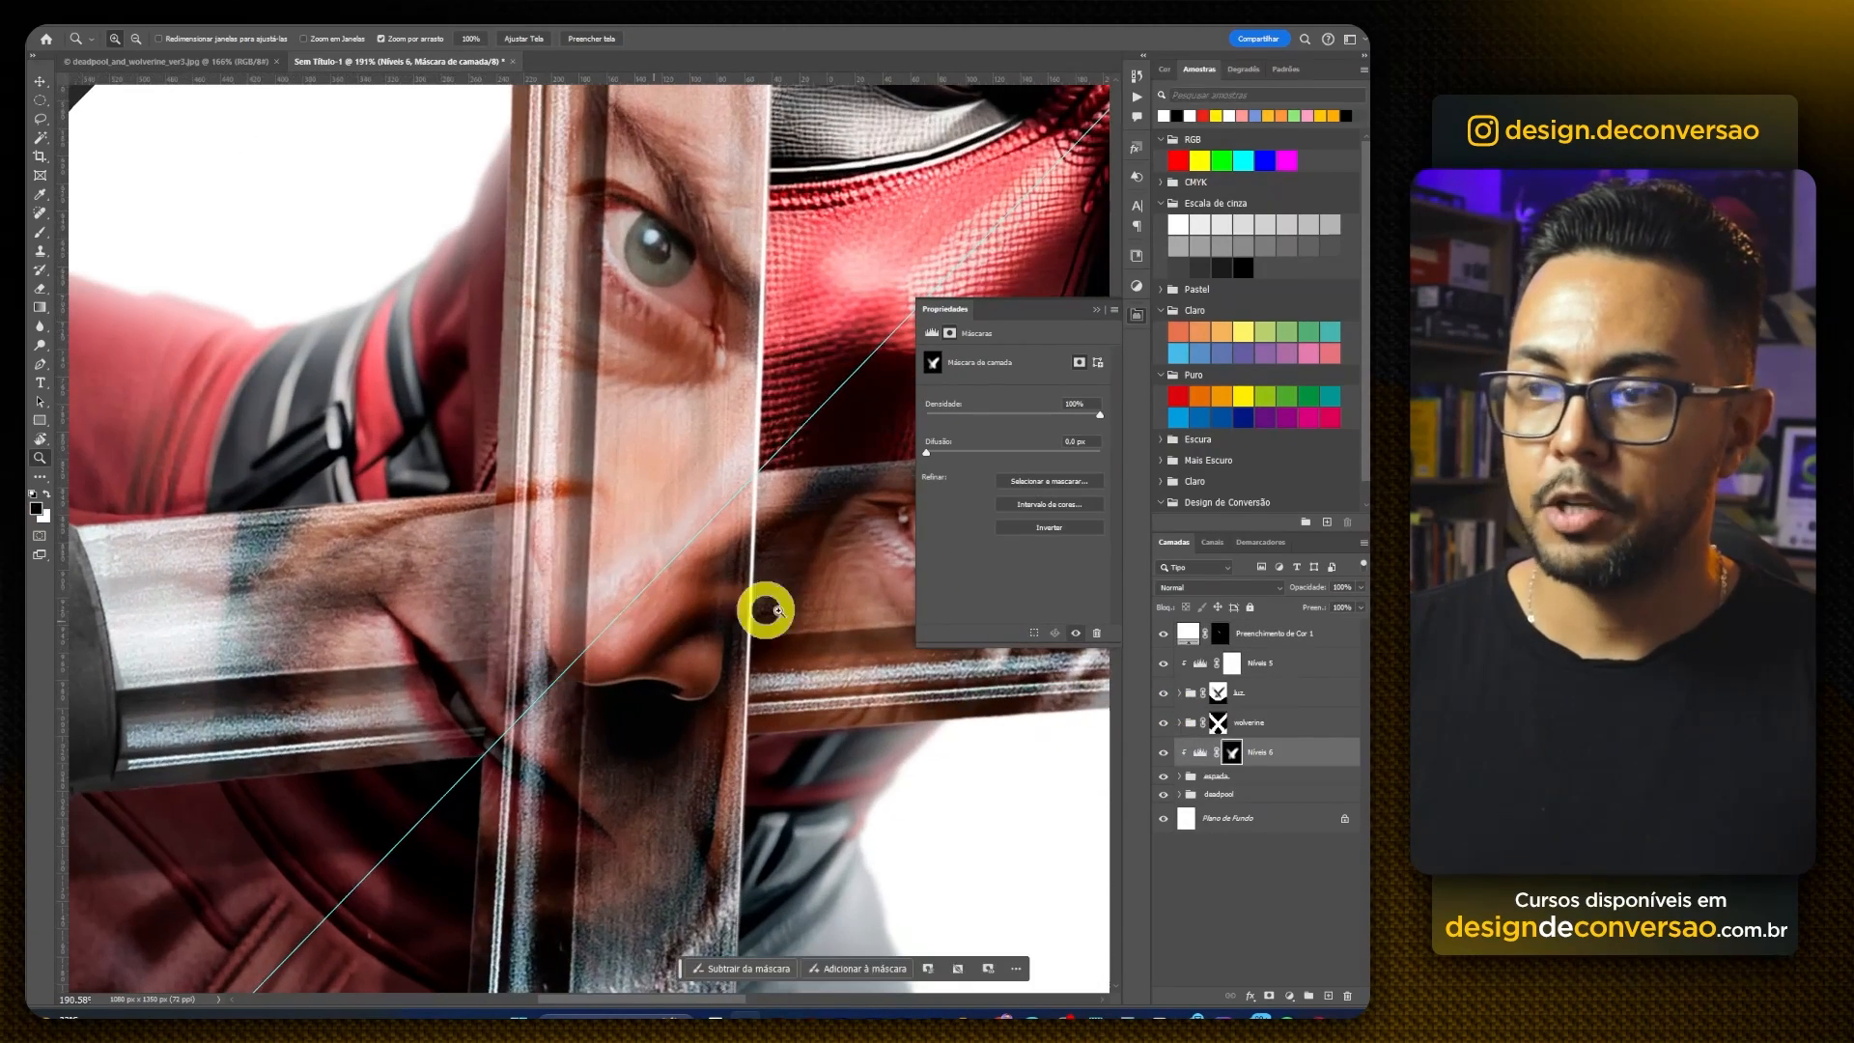
click(1161, 754)
click(1161, 754)
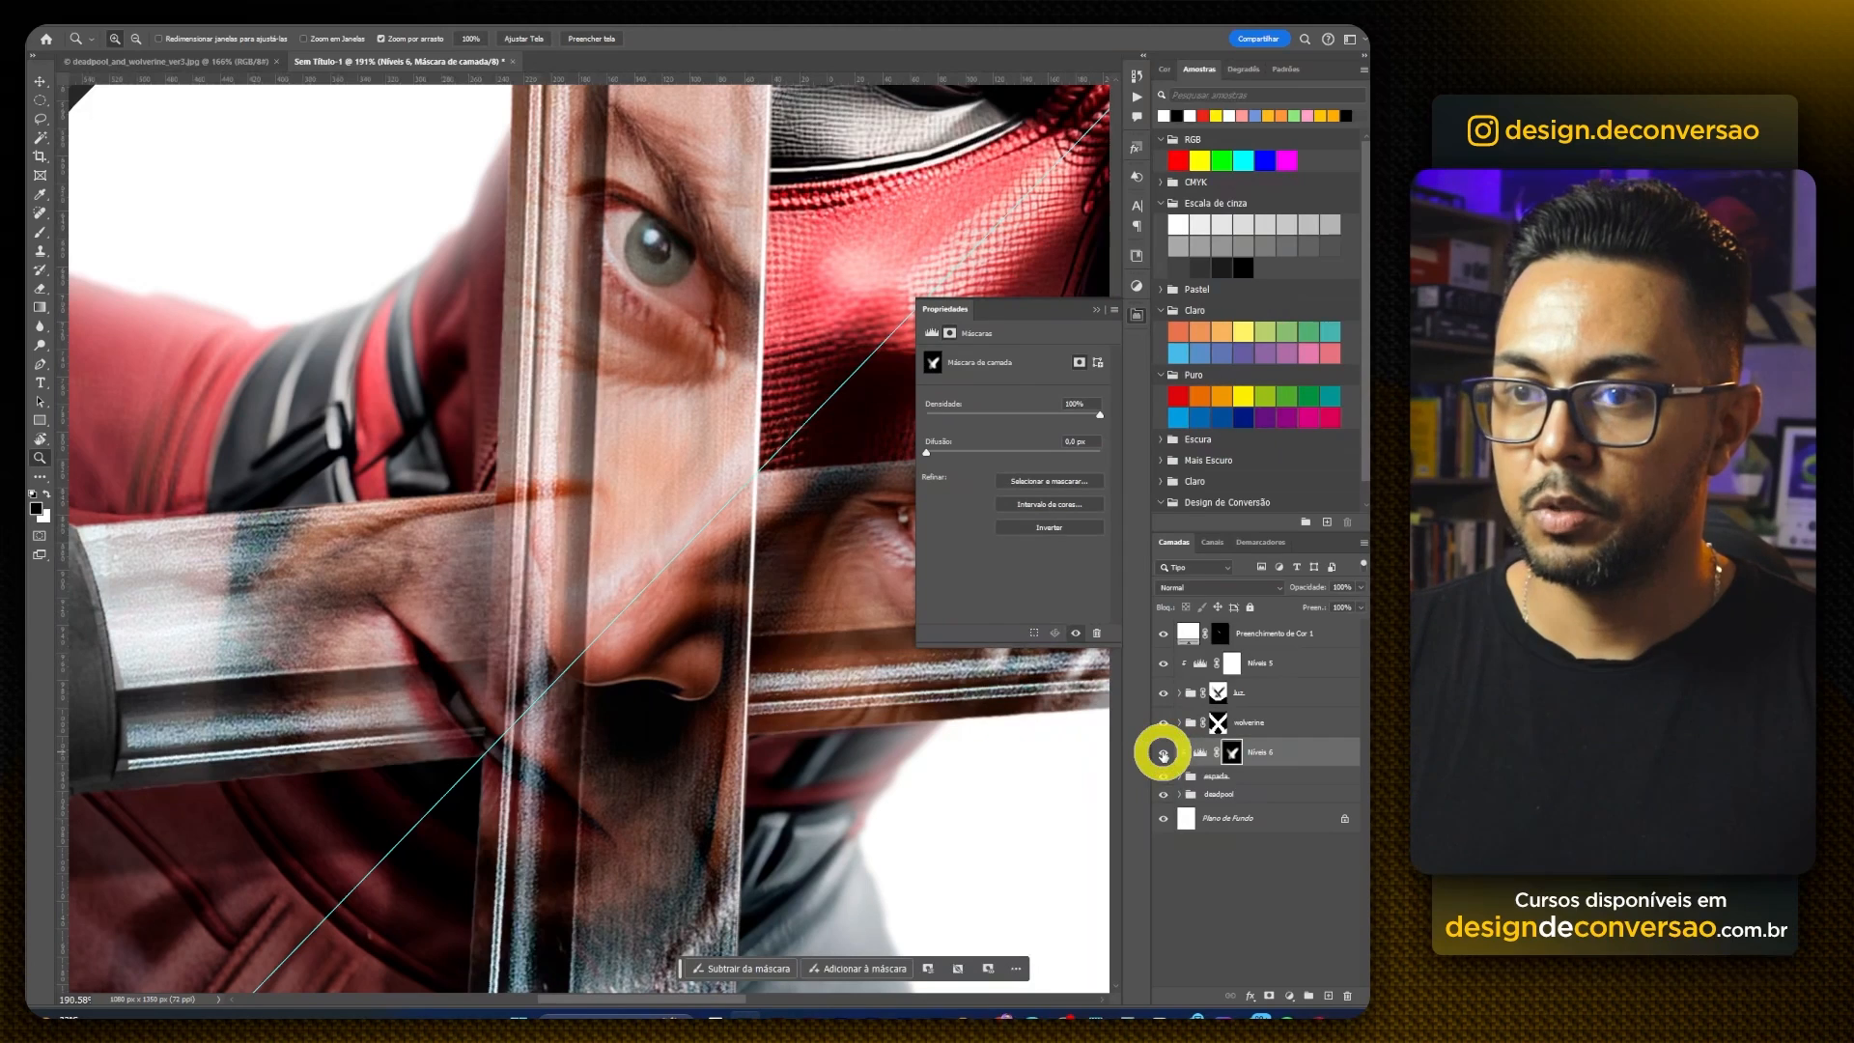
click(1162, 754)
click(1162, 754)
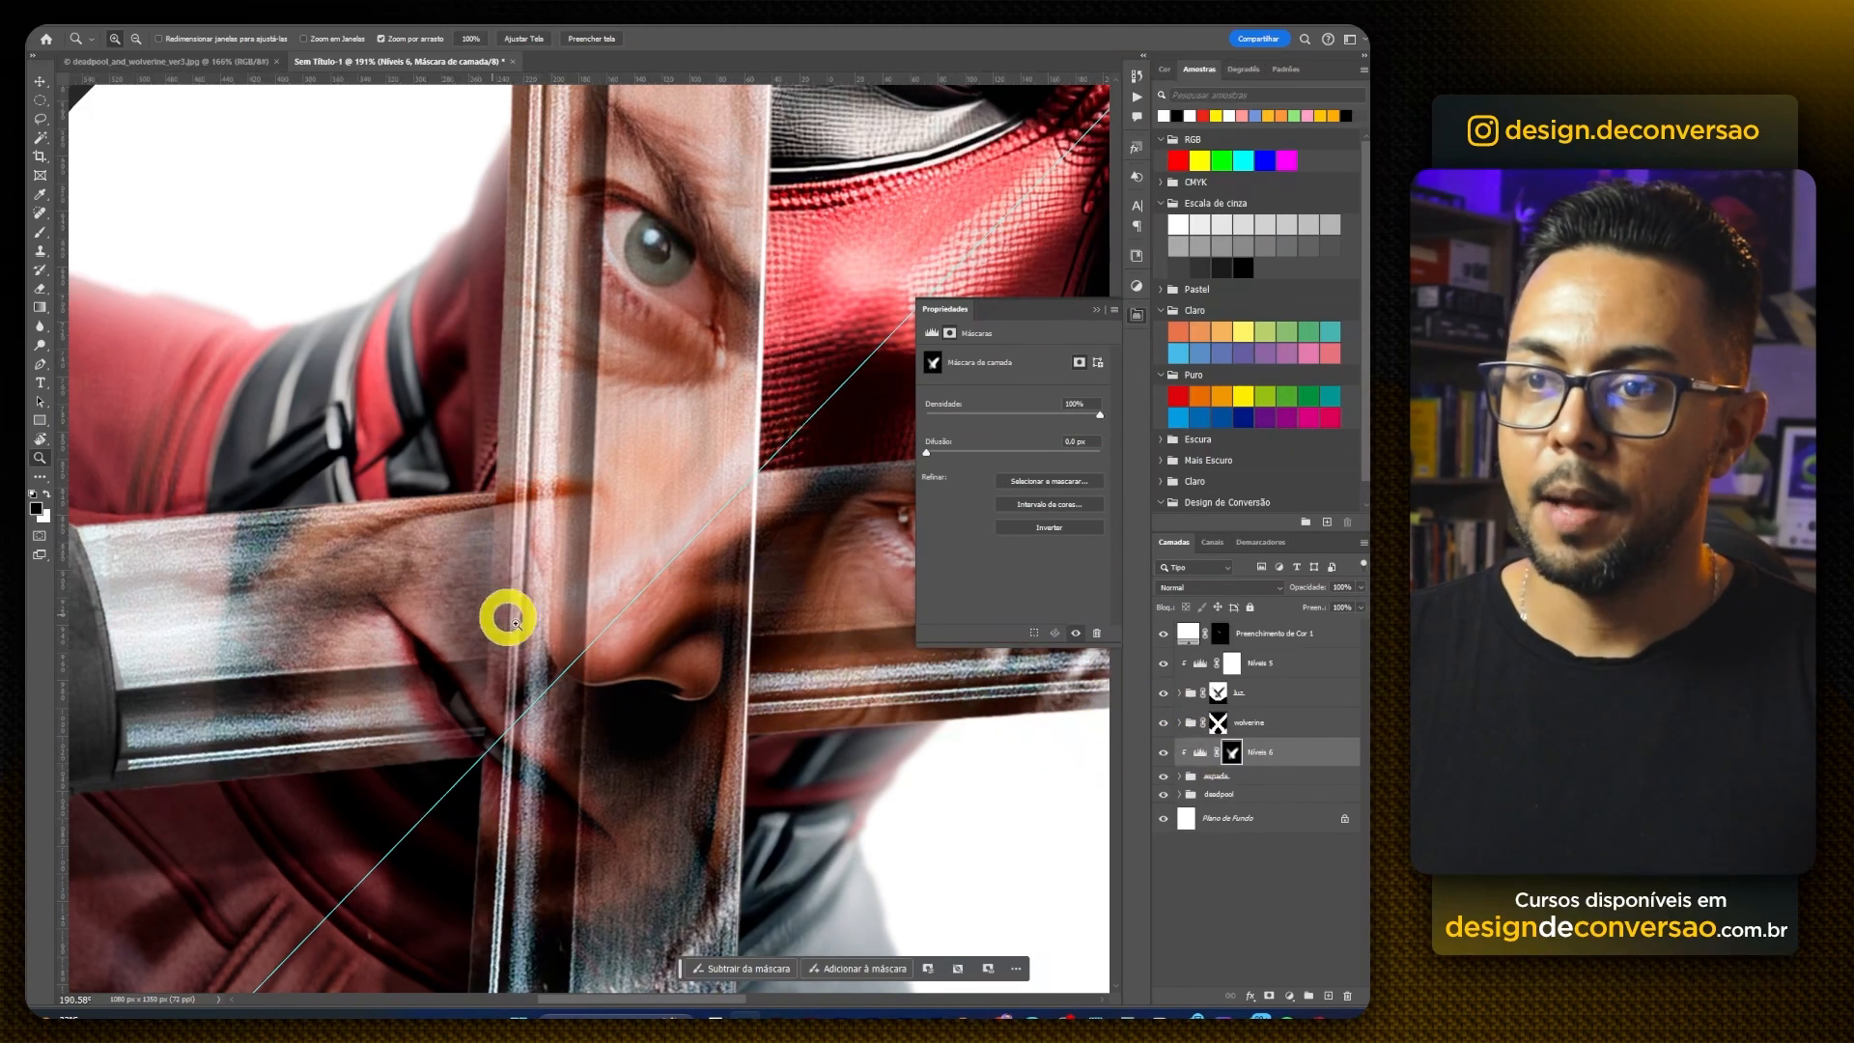
Step: Brush black at 100% opacity on the Níveis 6 mask along the front blade's lower edge beside Wolverine's nose and mouth
drag(513, 687, 541, 664)
key(b)
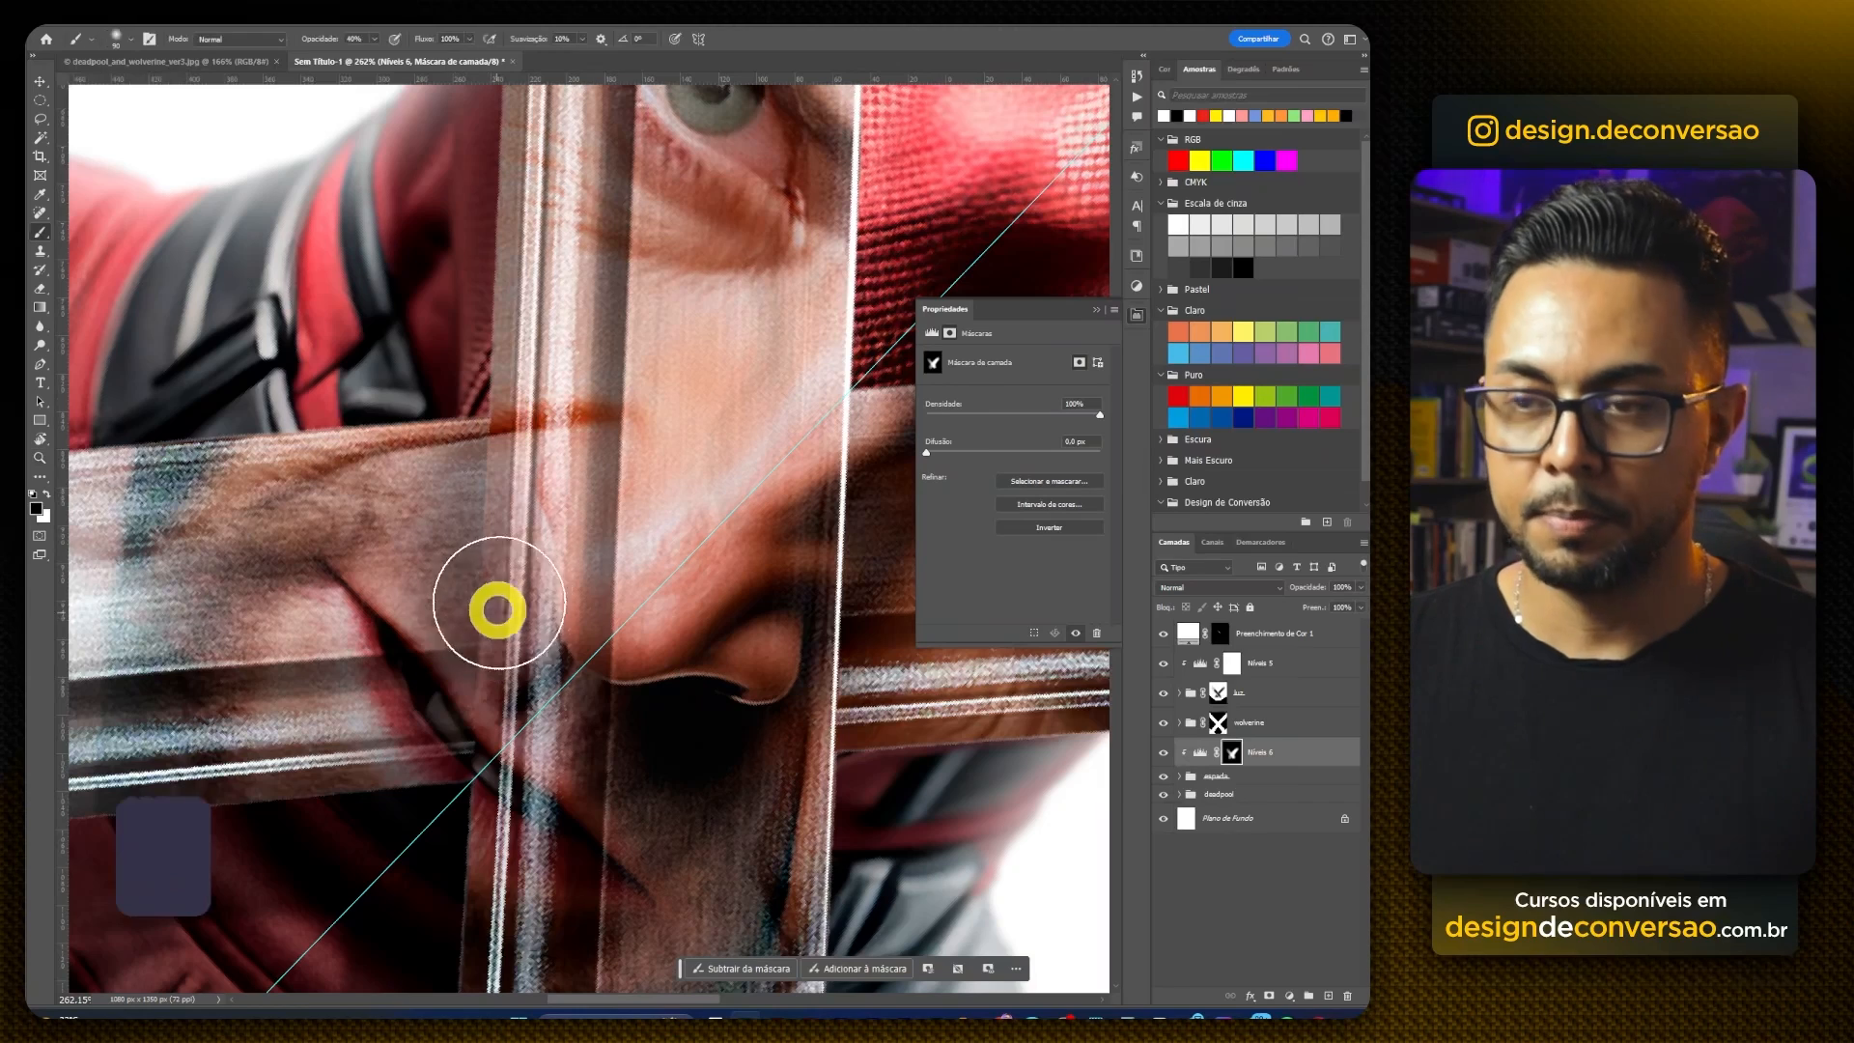
key(bracketright)
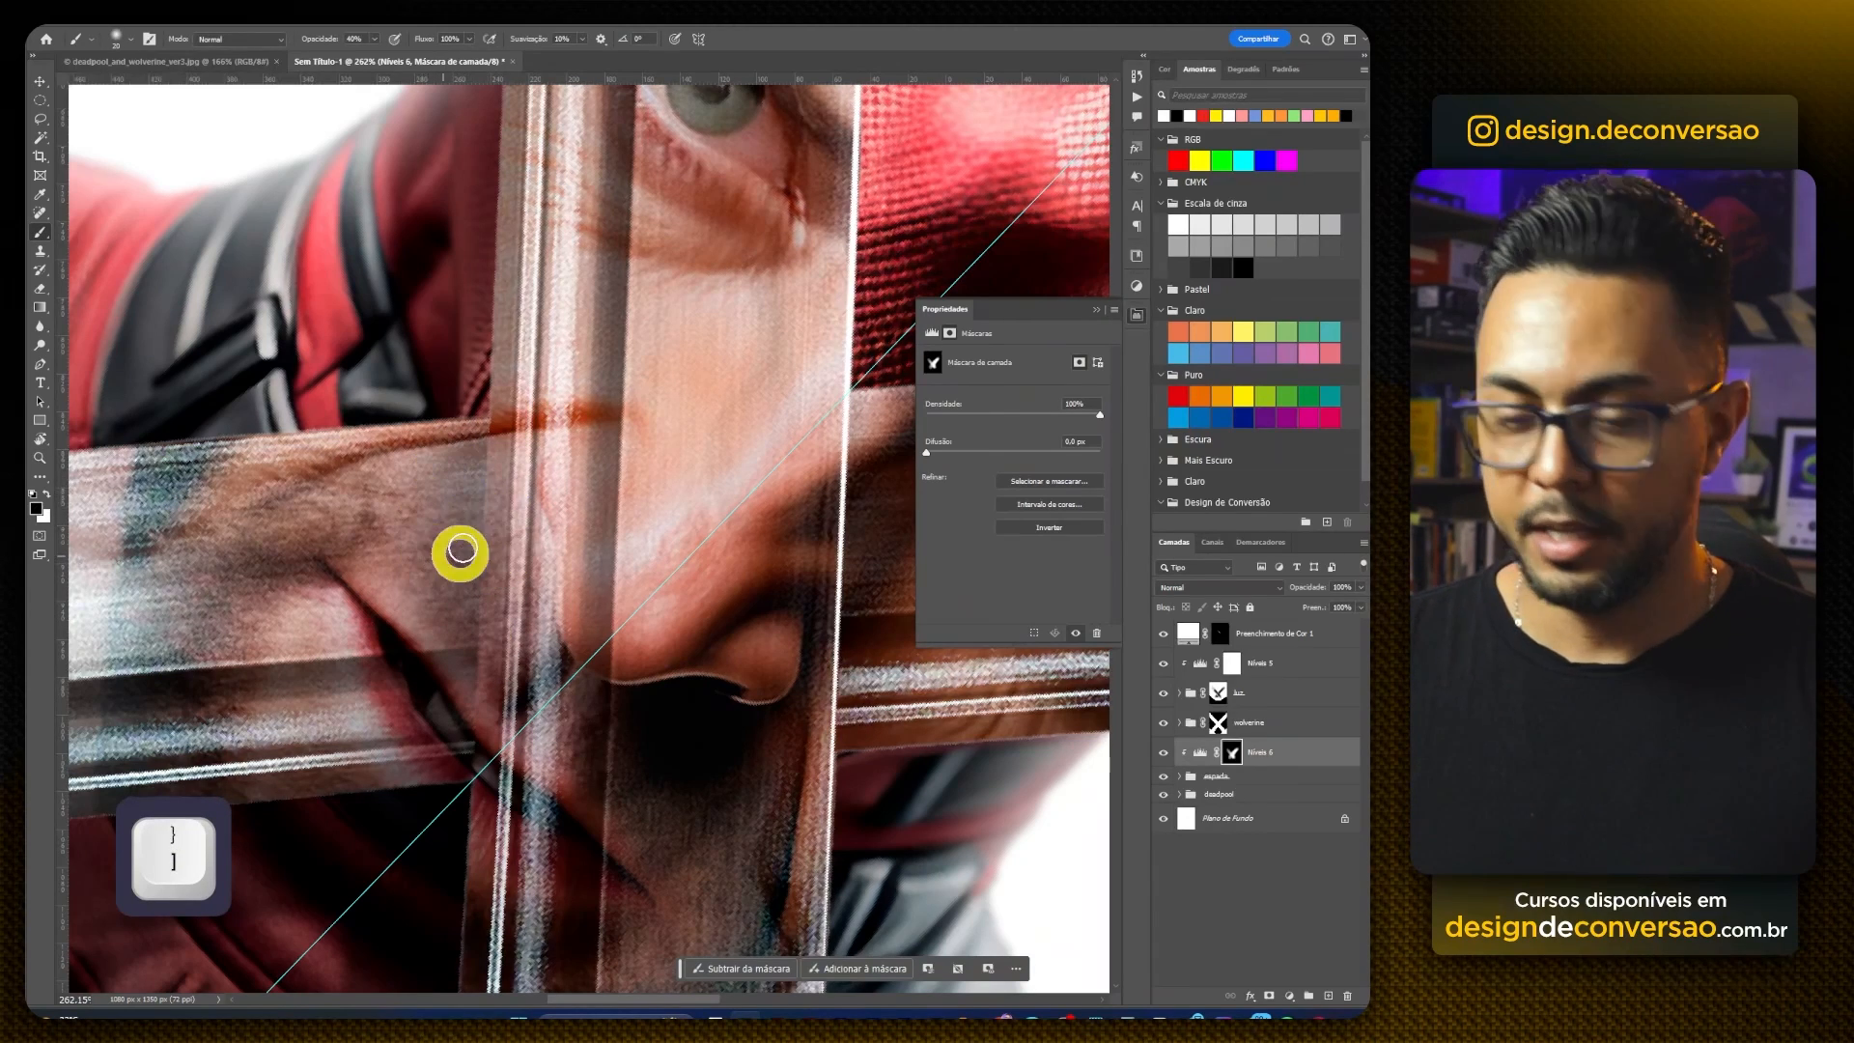
key(0)
key(x)
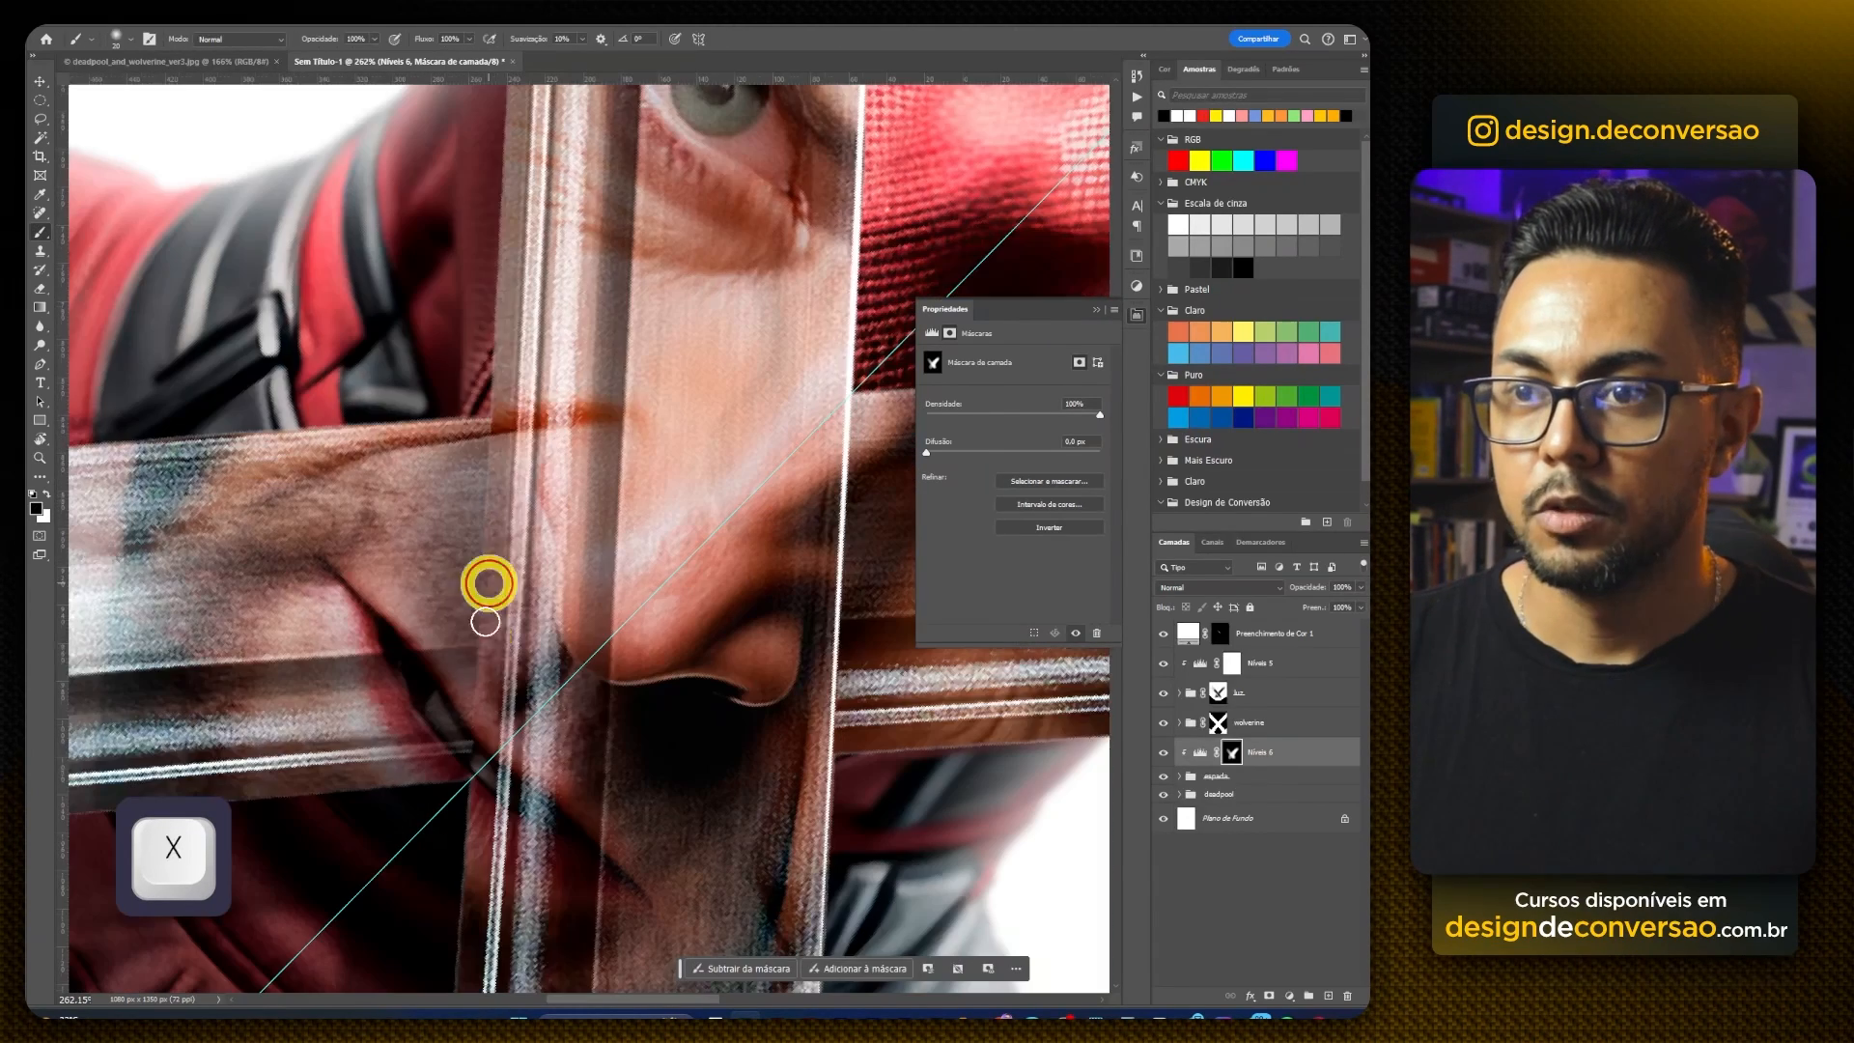
mouse_move(503, 389)
mouse_down()
mouse_move(486, 596)
mouse_move(501, 389)
mouse_move(476, 555)
mouse_move(488, 413)
mouse_move(455, 518)
mouse_move(447, 711)
mouse_move(480, 505)
mouse_move(475, 821)
mouse_up()
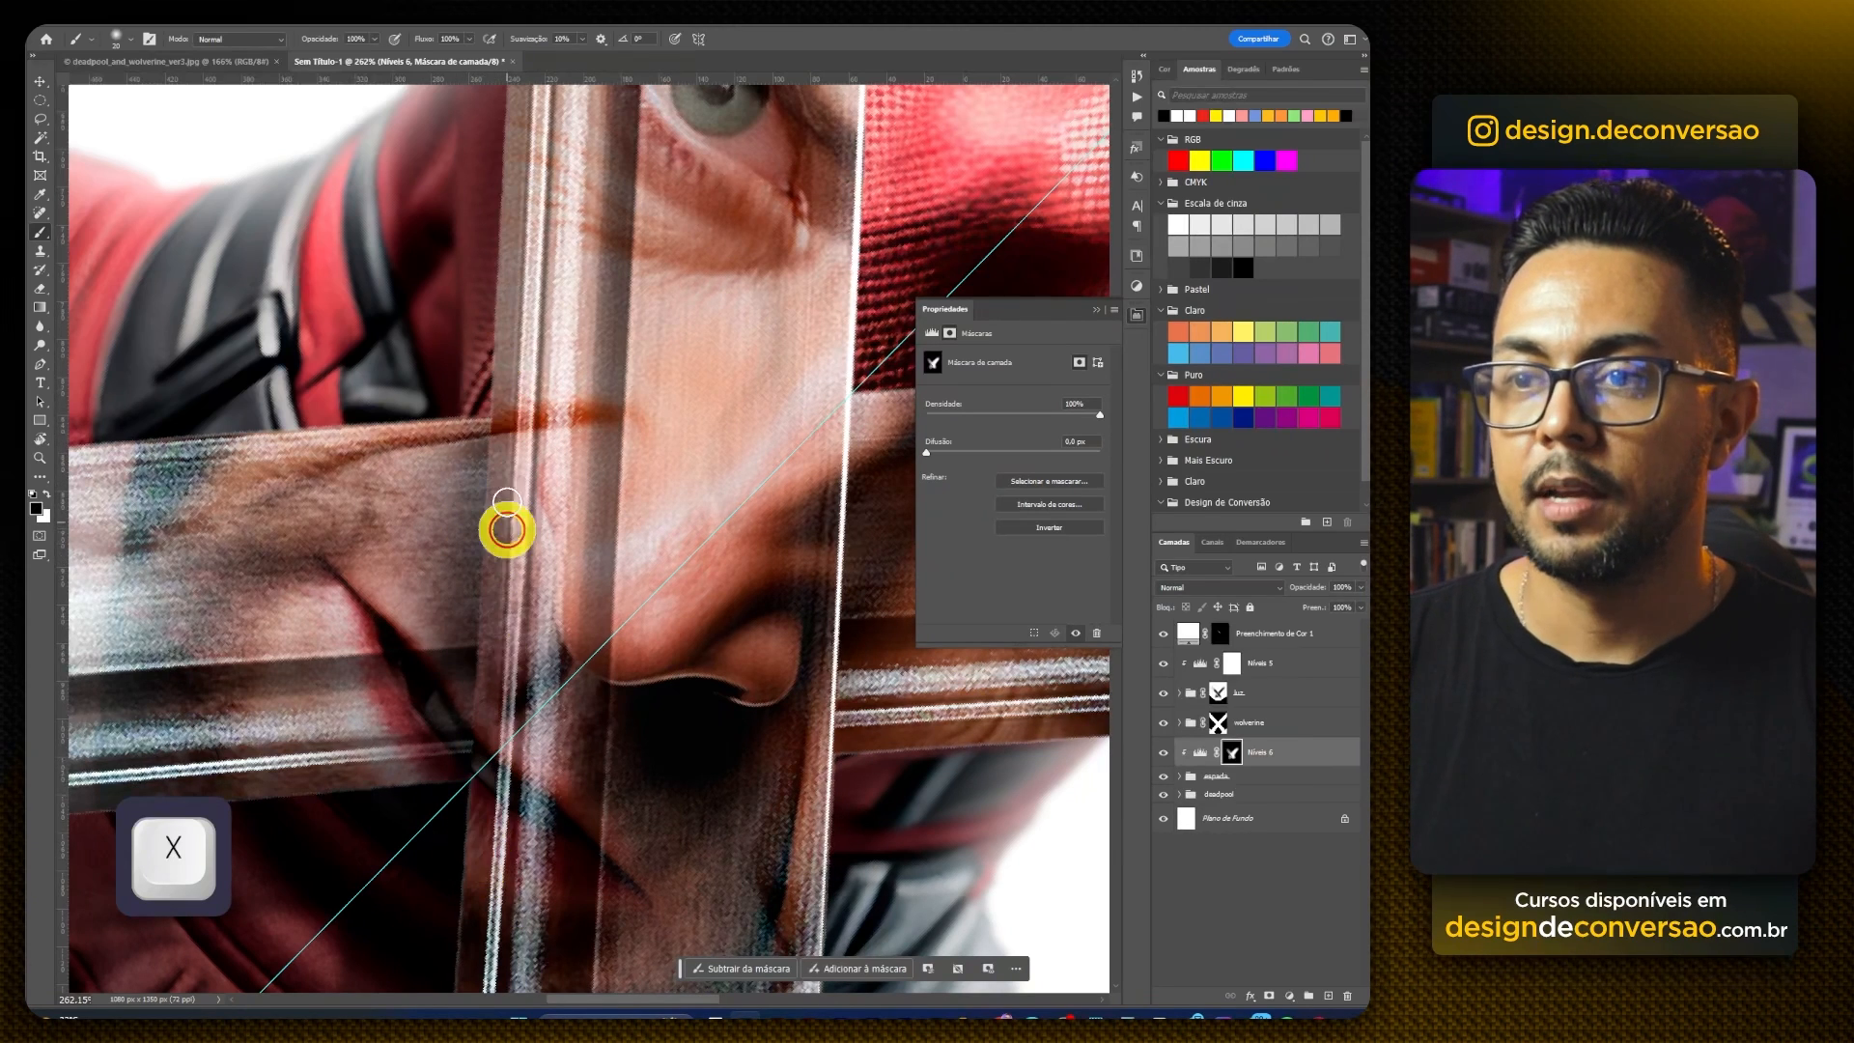
drag(507, 529, 493, 455)
Step: Reset the canvas rotation to 0°, show the whole poster and undo the last edit
key(r)
click(249, 40)
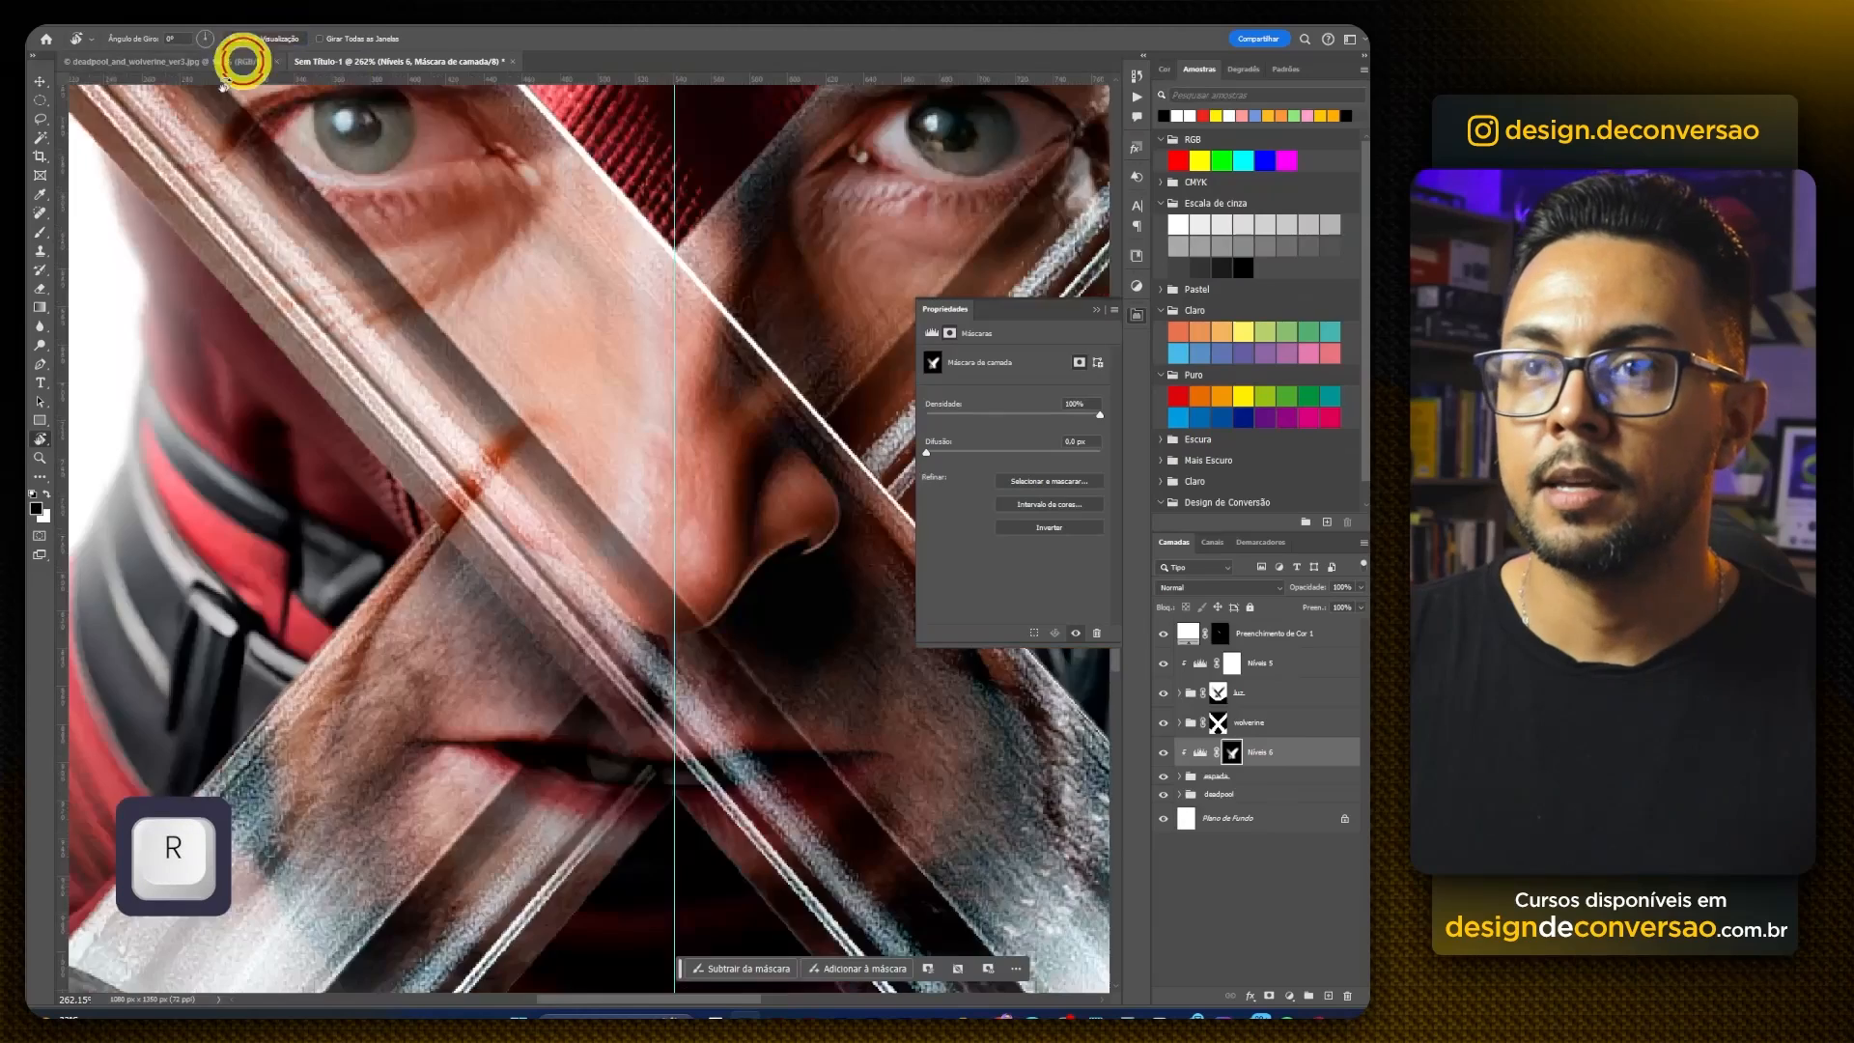
key(ctrl+0)
click(1096, 309)
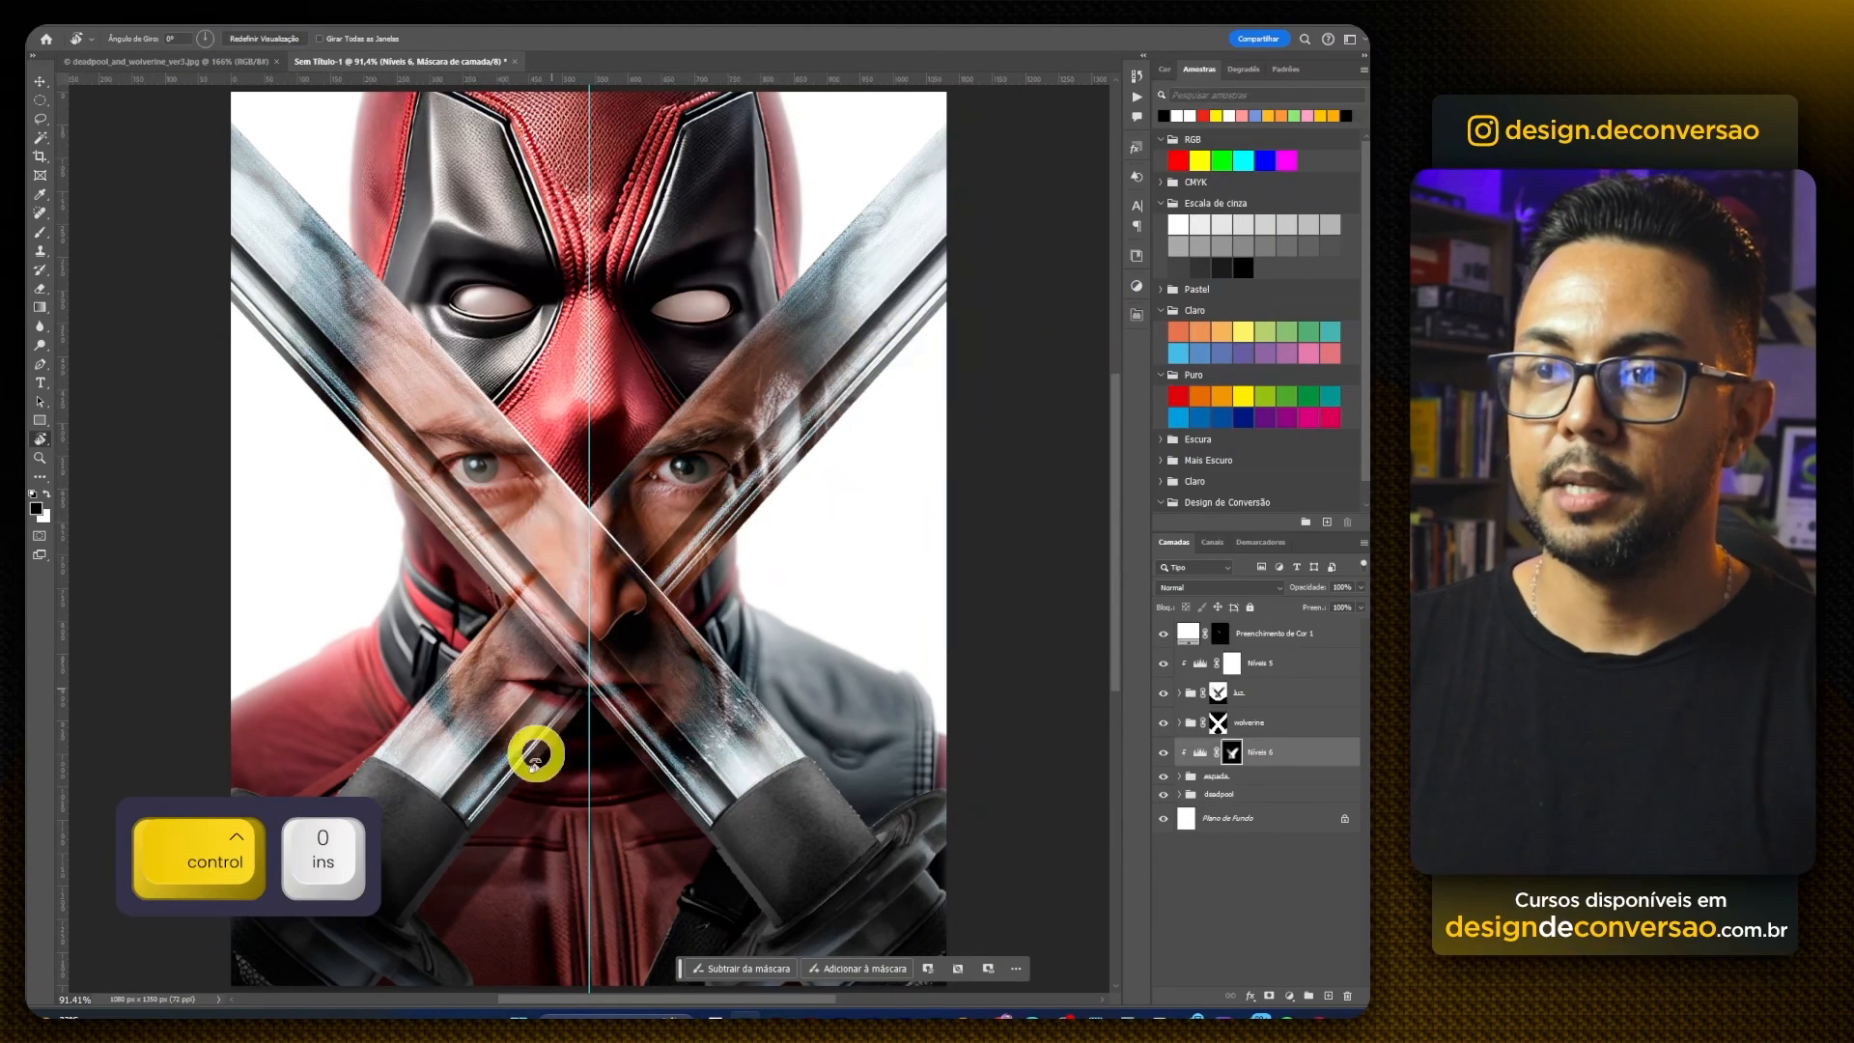
key(ctrl+z)
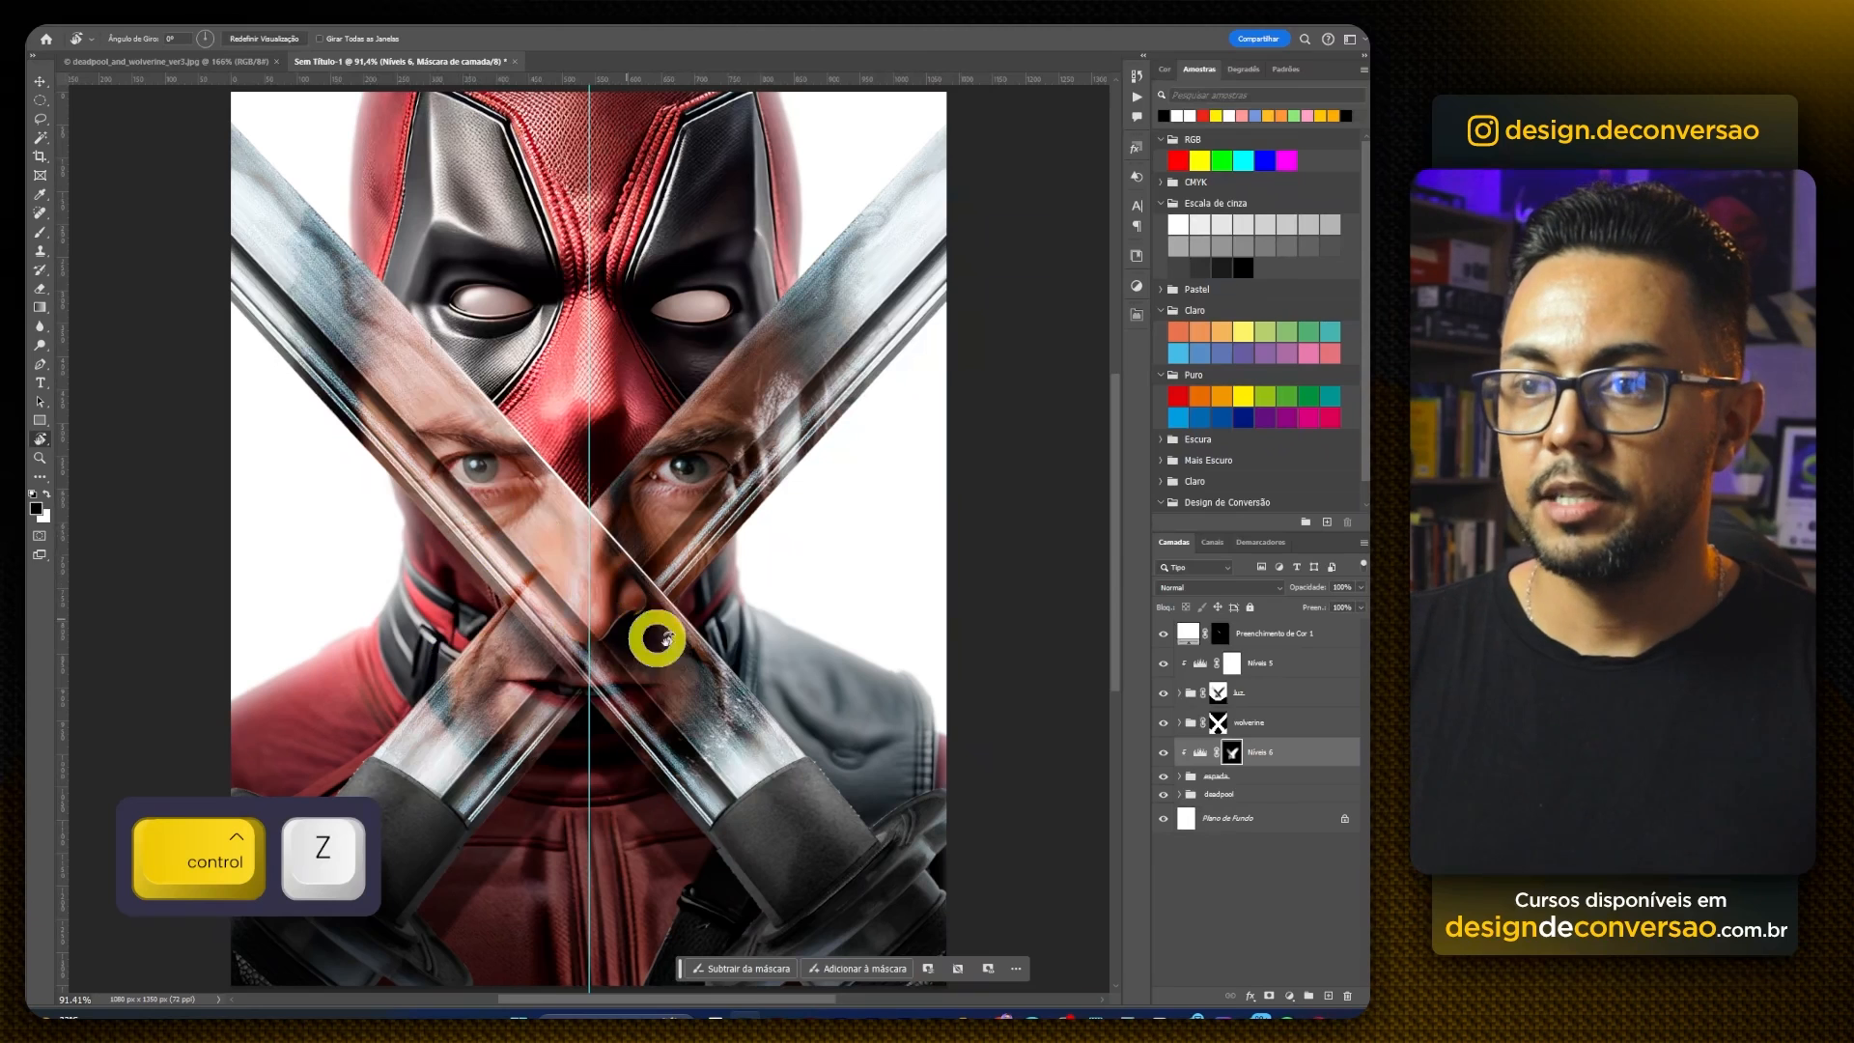
key(z)
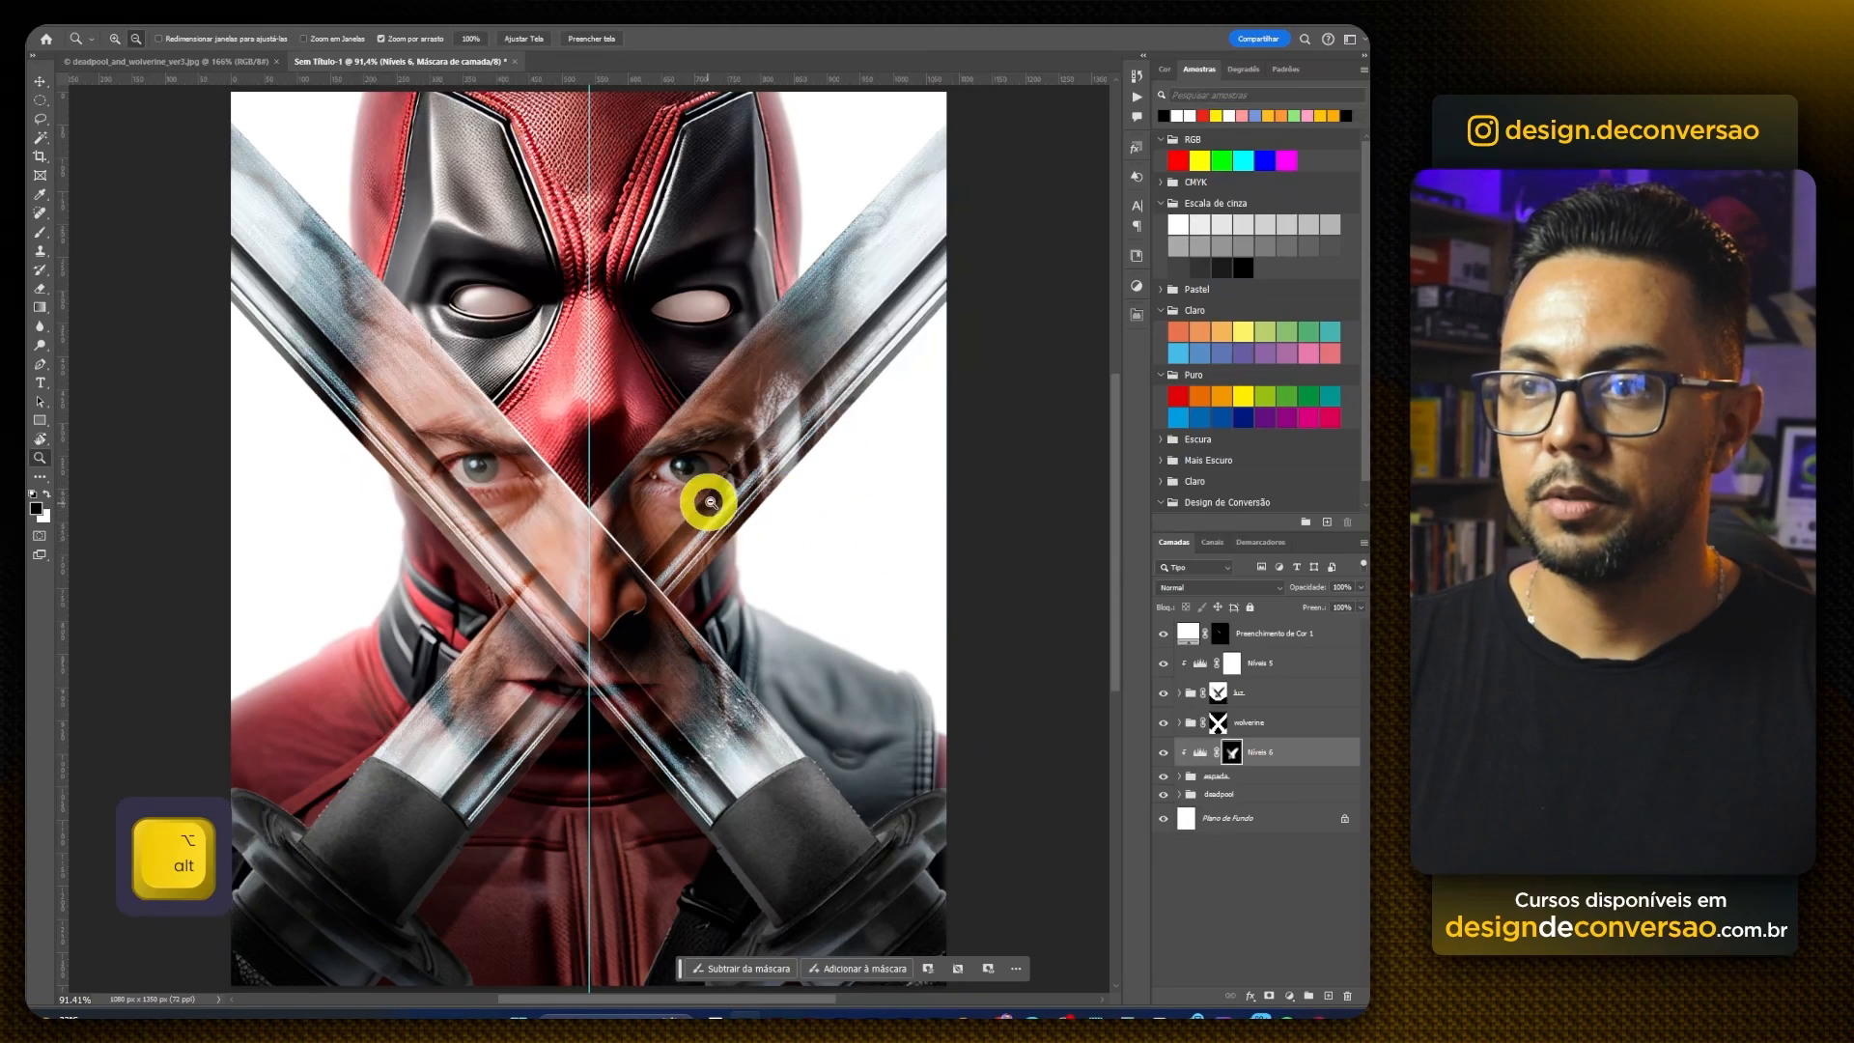
drag(707, 501, 703, 542)
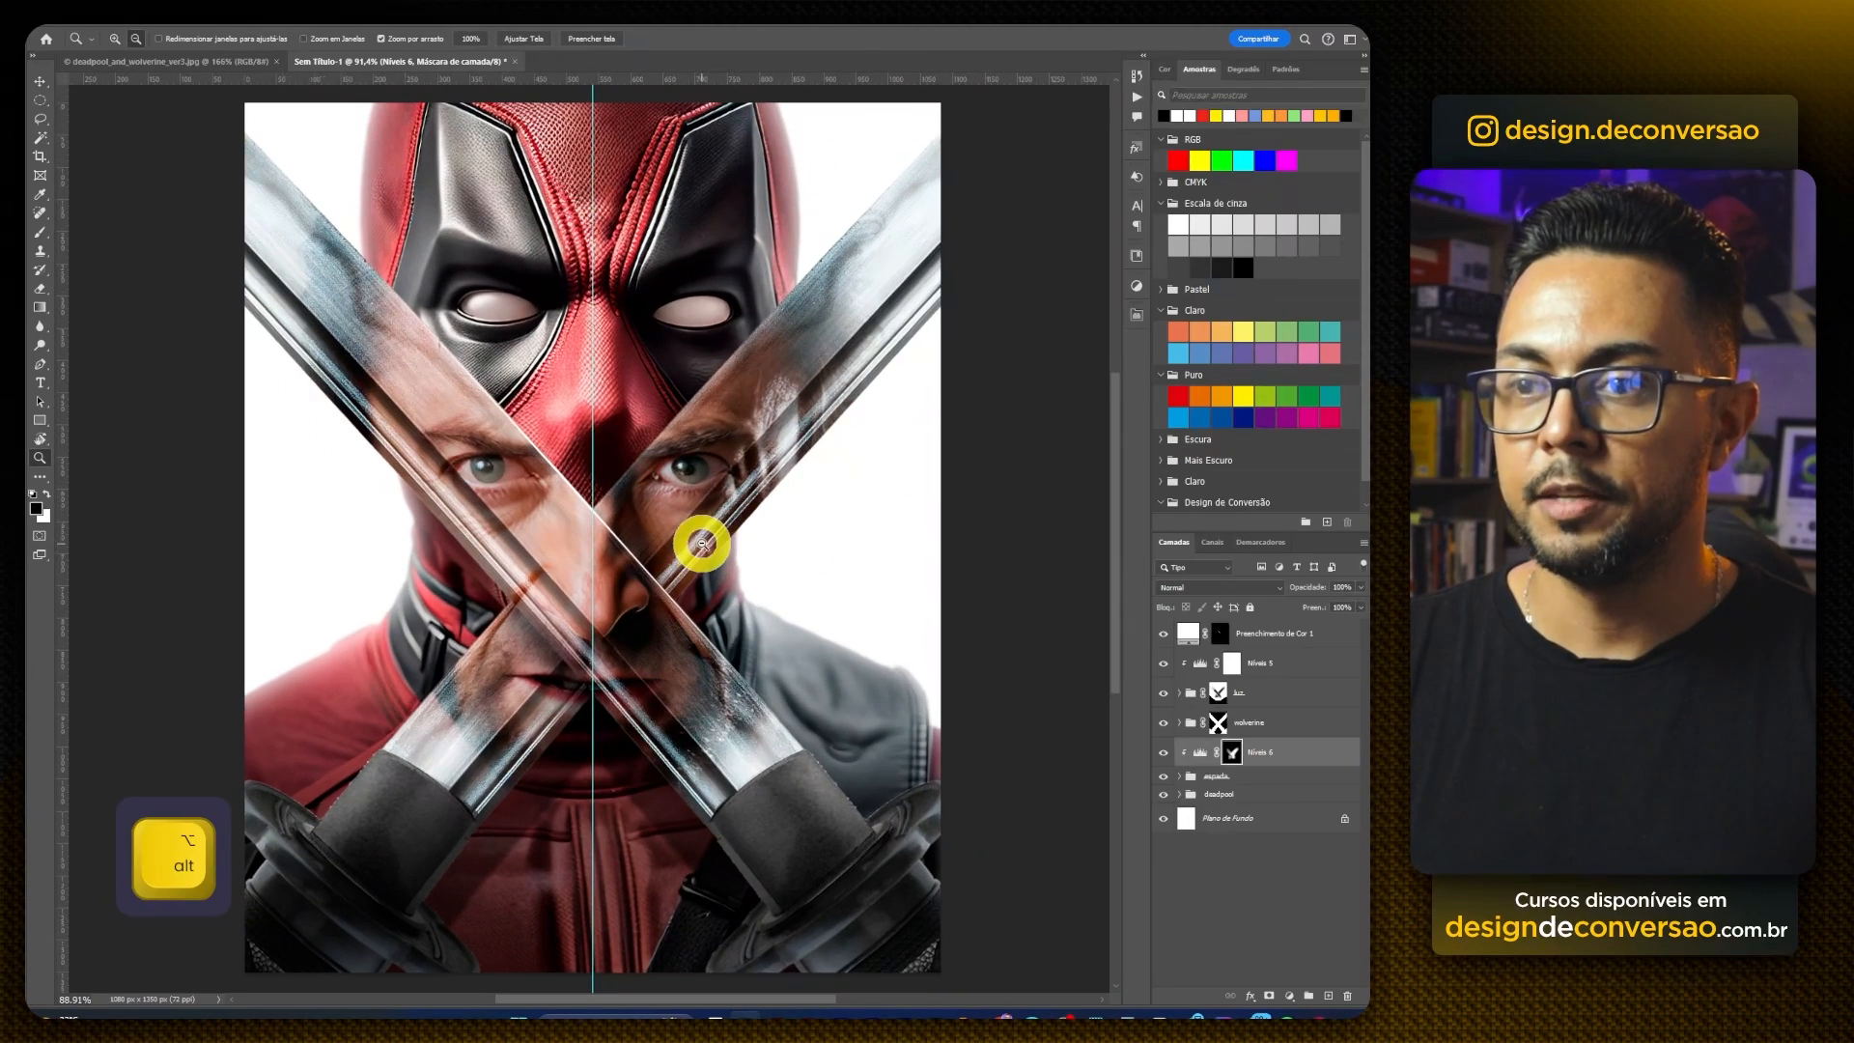
Step: Compare the composition with the reference poster, examine its title and blades, and switch to the Rogue Hero font page on dafont
click(234, 69)
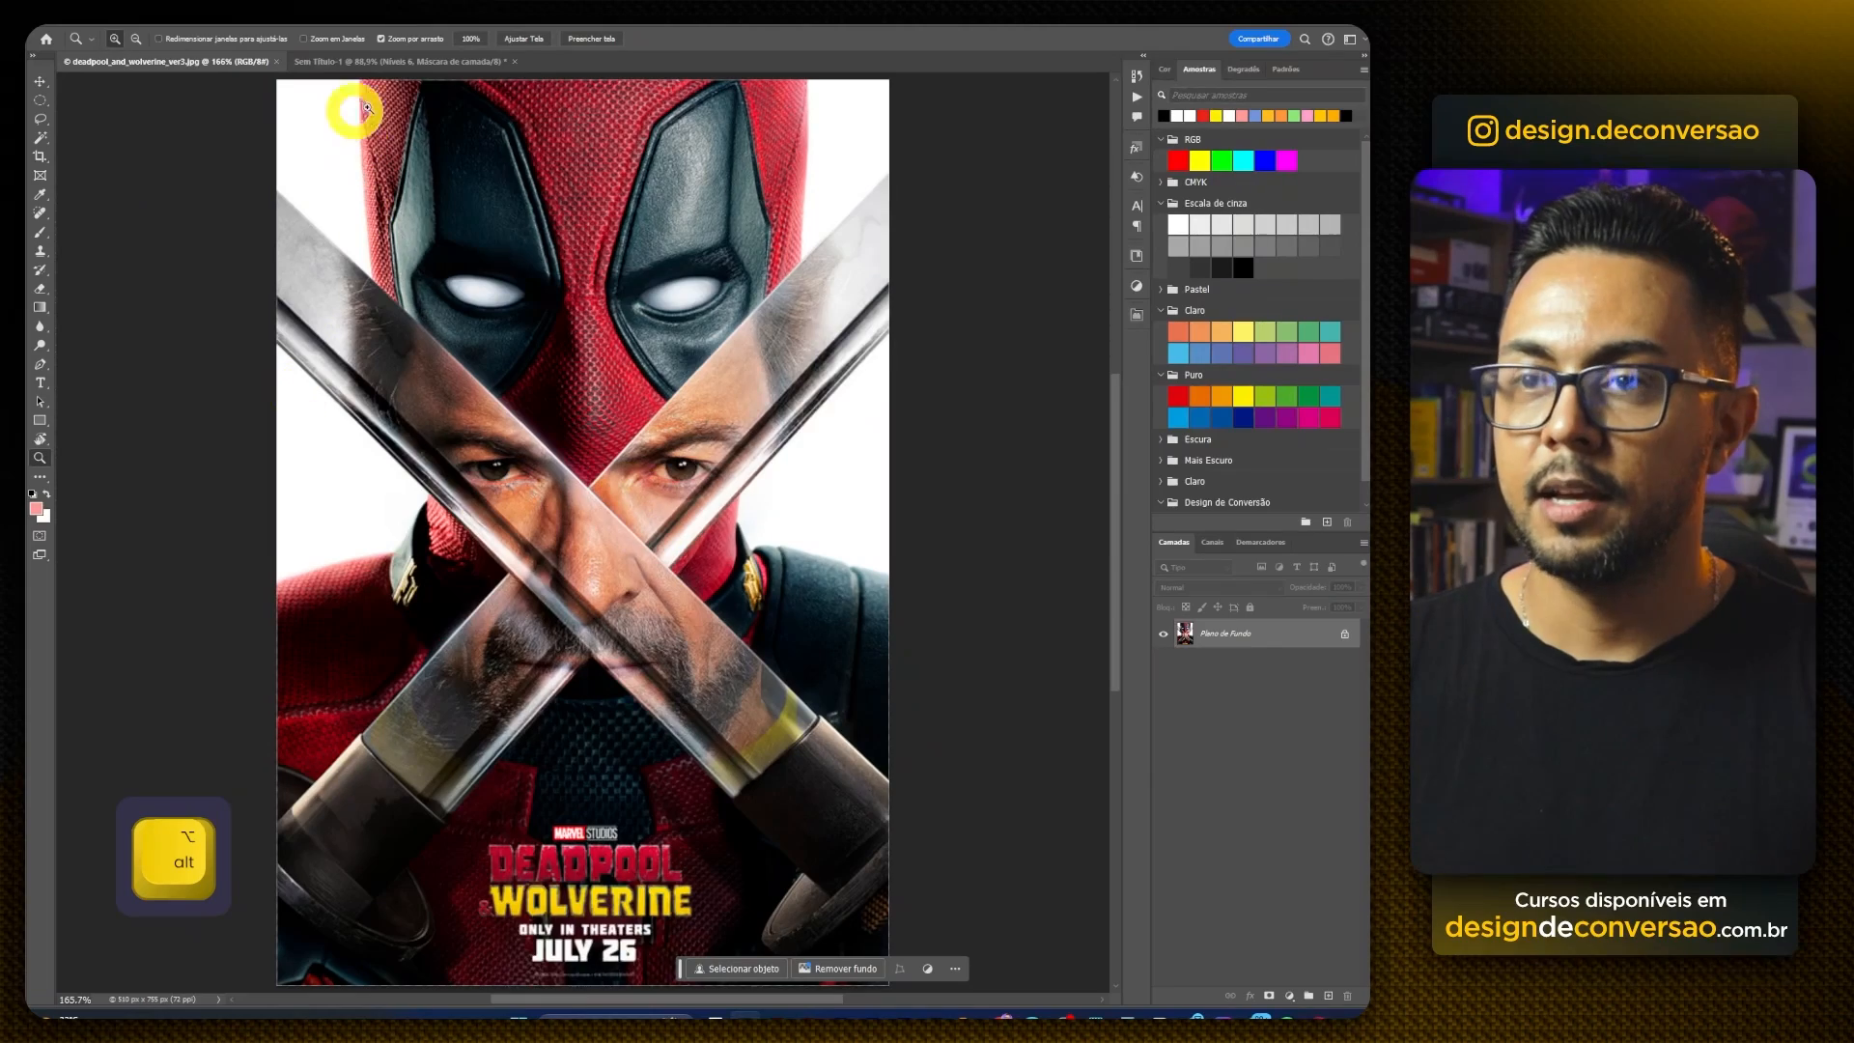
click(359, 64)
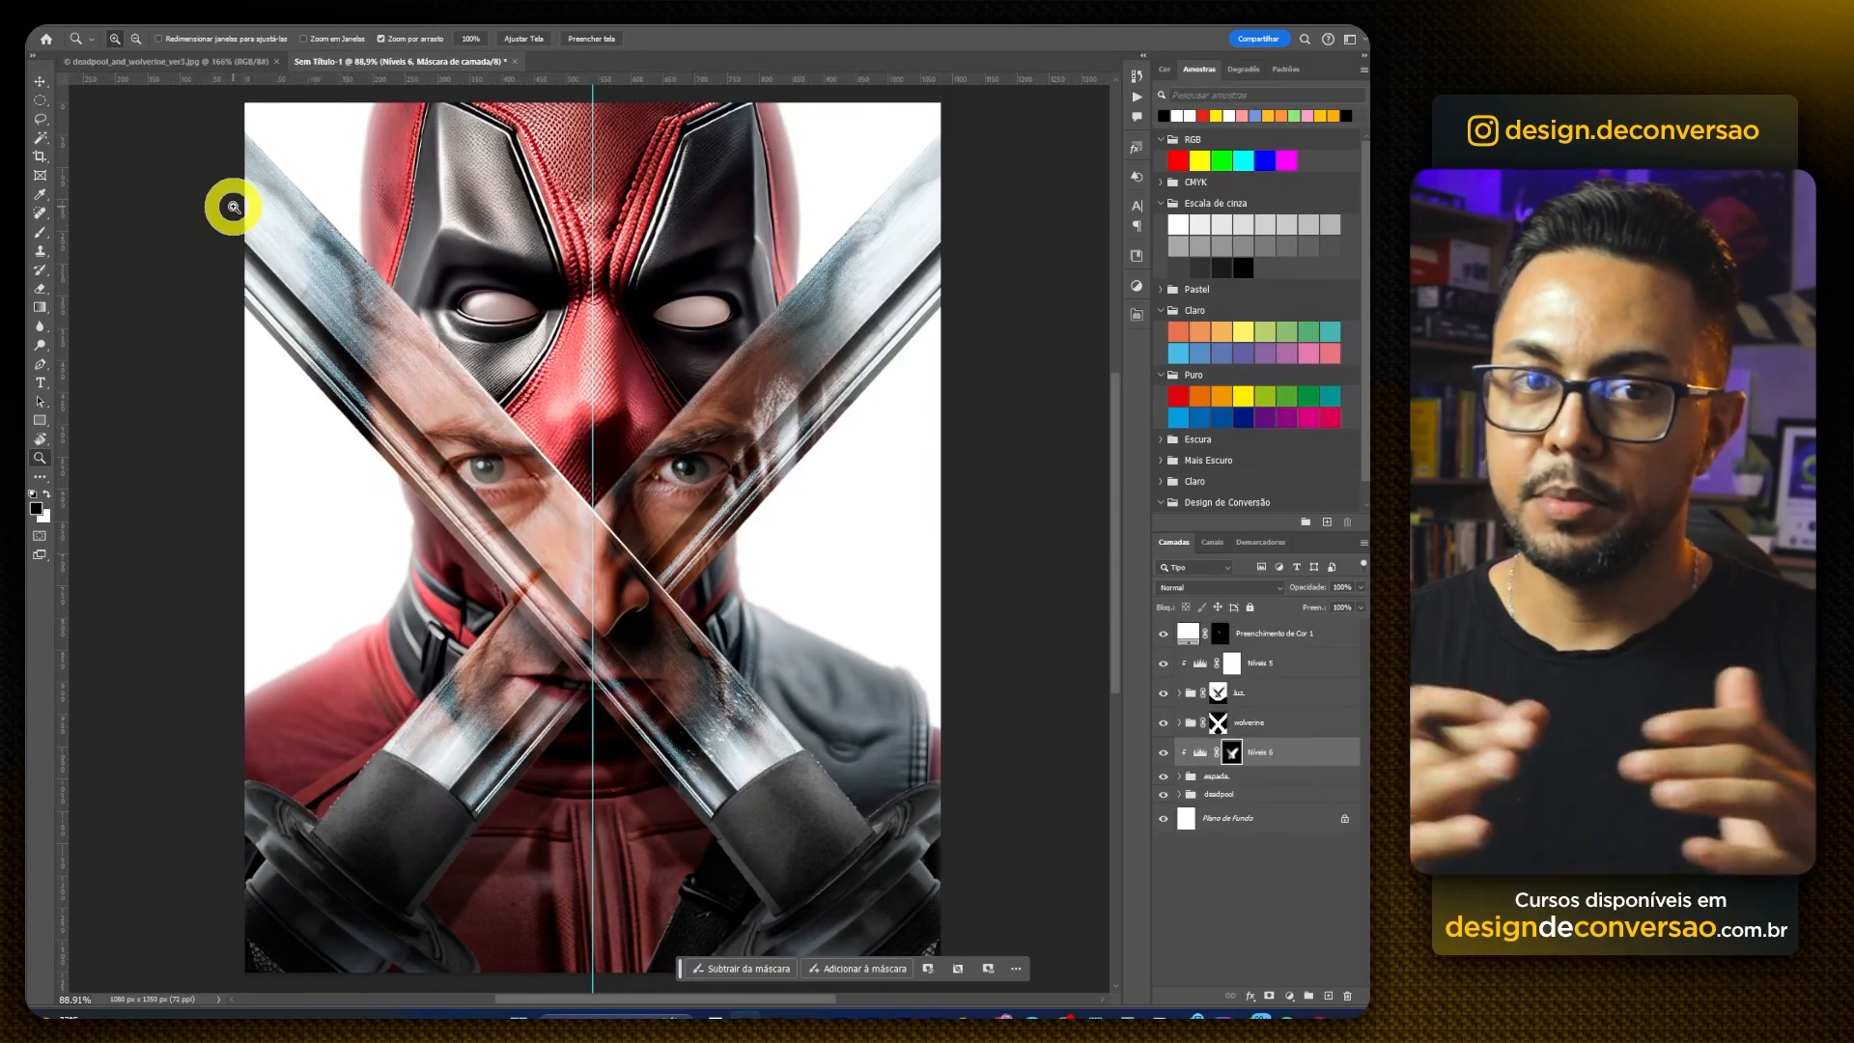
key(ctrl+shift+Tab)
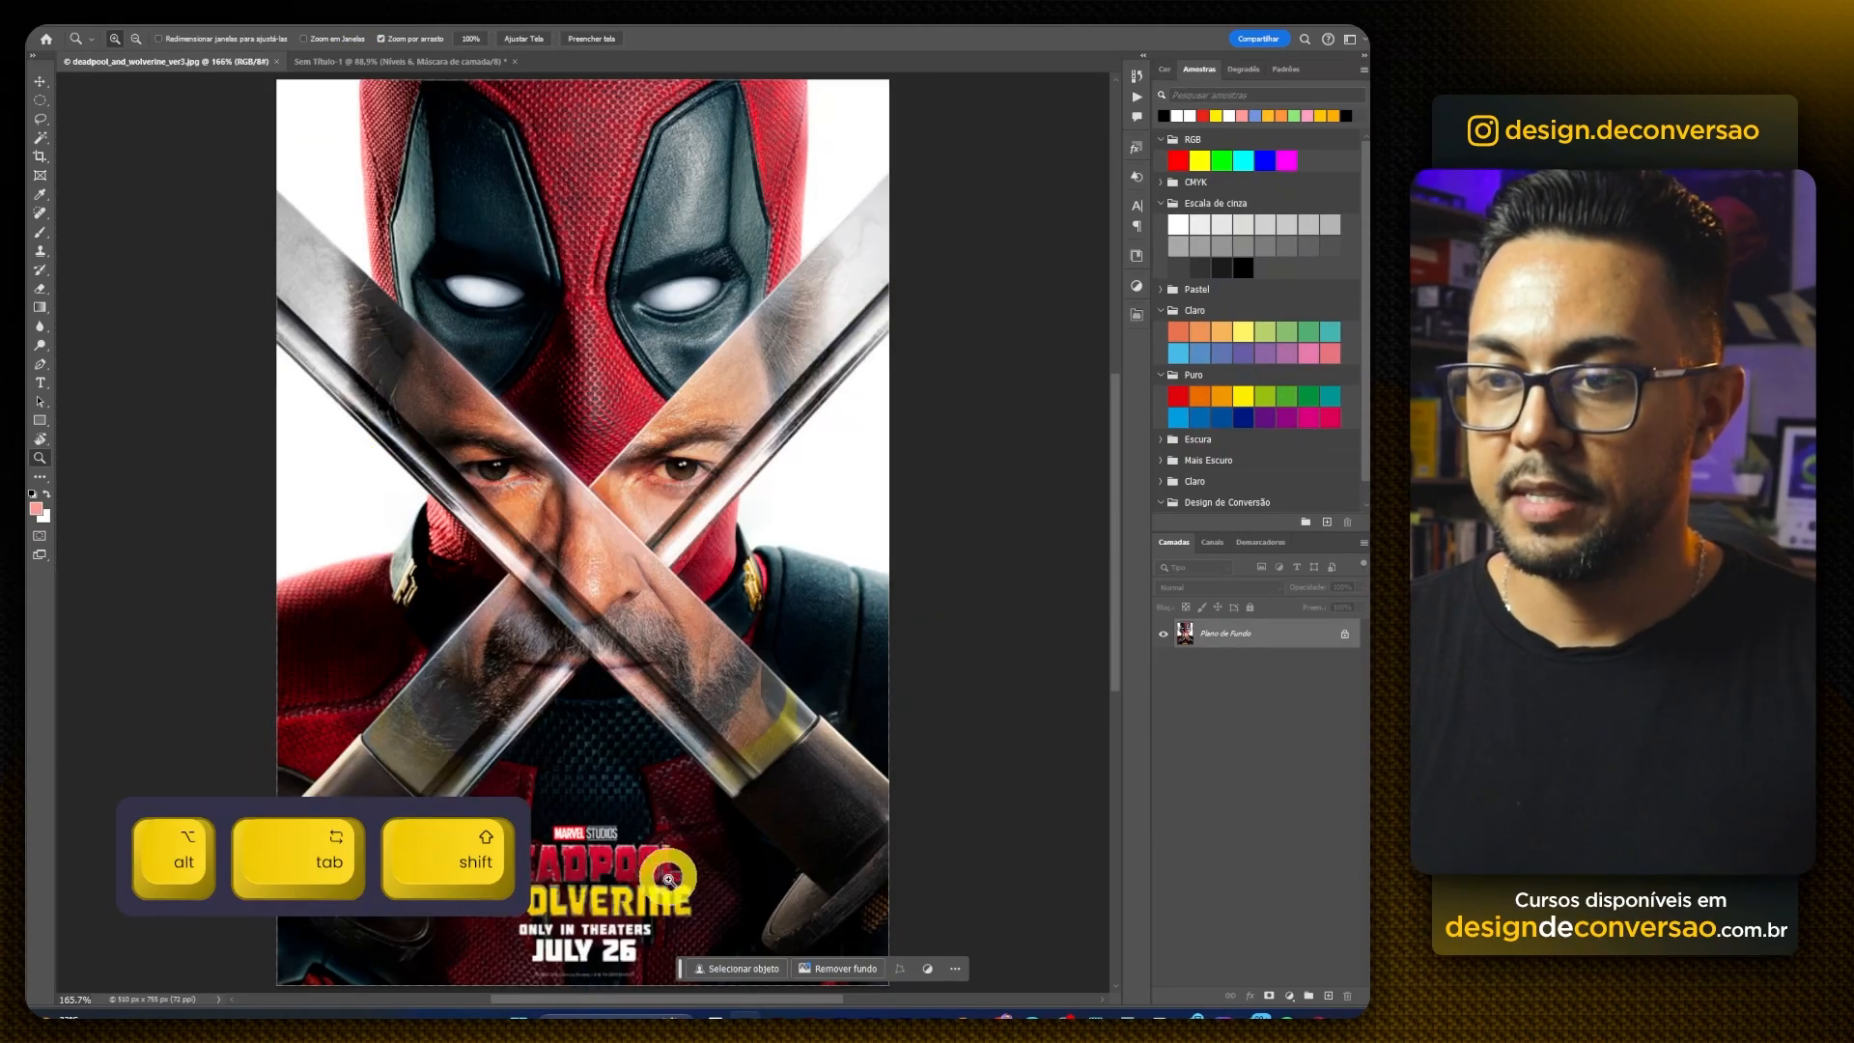
drag(668, 879, 734, 857)
drag(654, 626, 757, 360)
drag(690, 471, 600, 476)
key(ctrl+0)
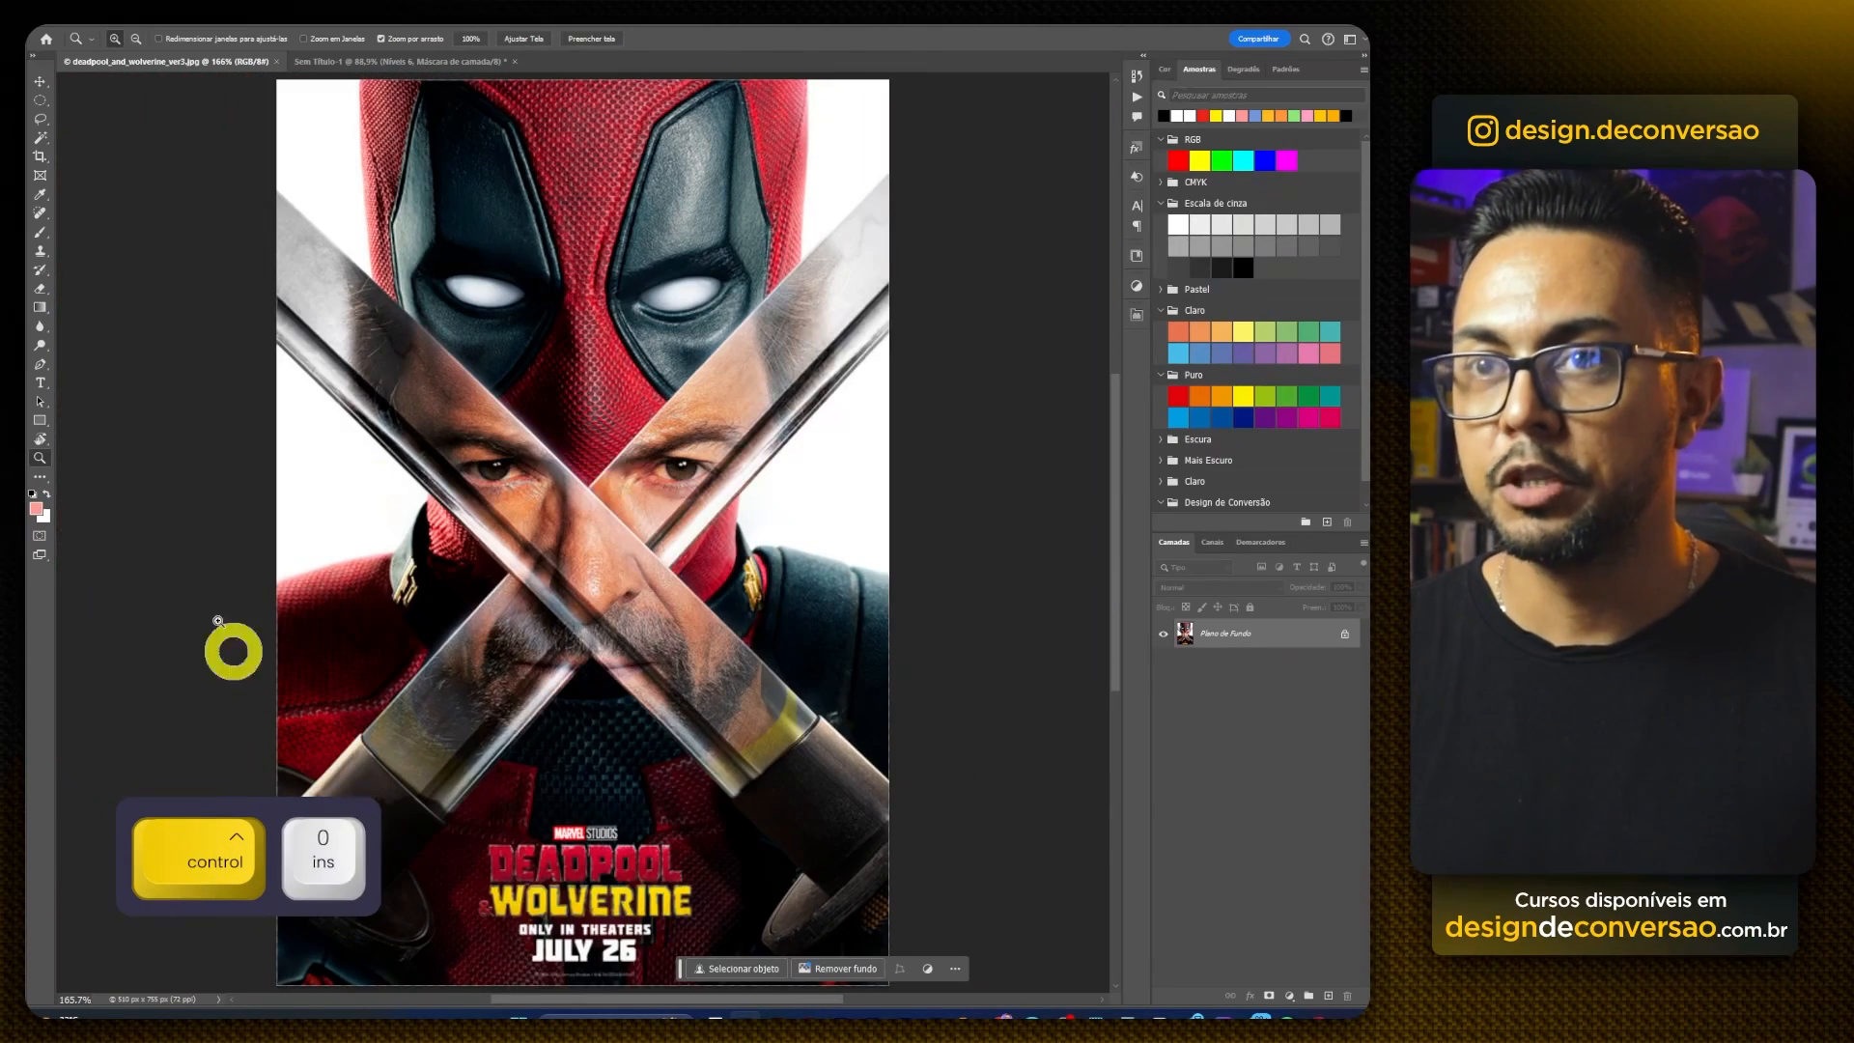
key(alt+Tab)
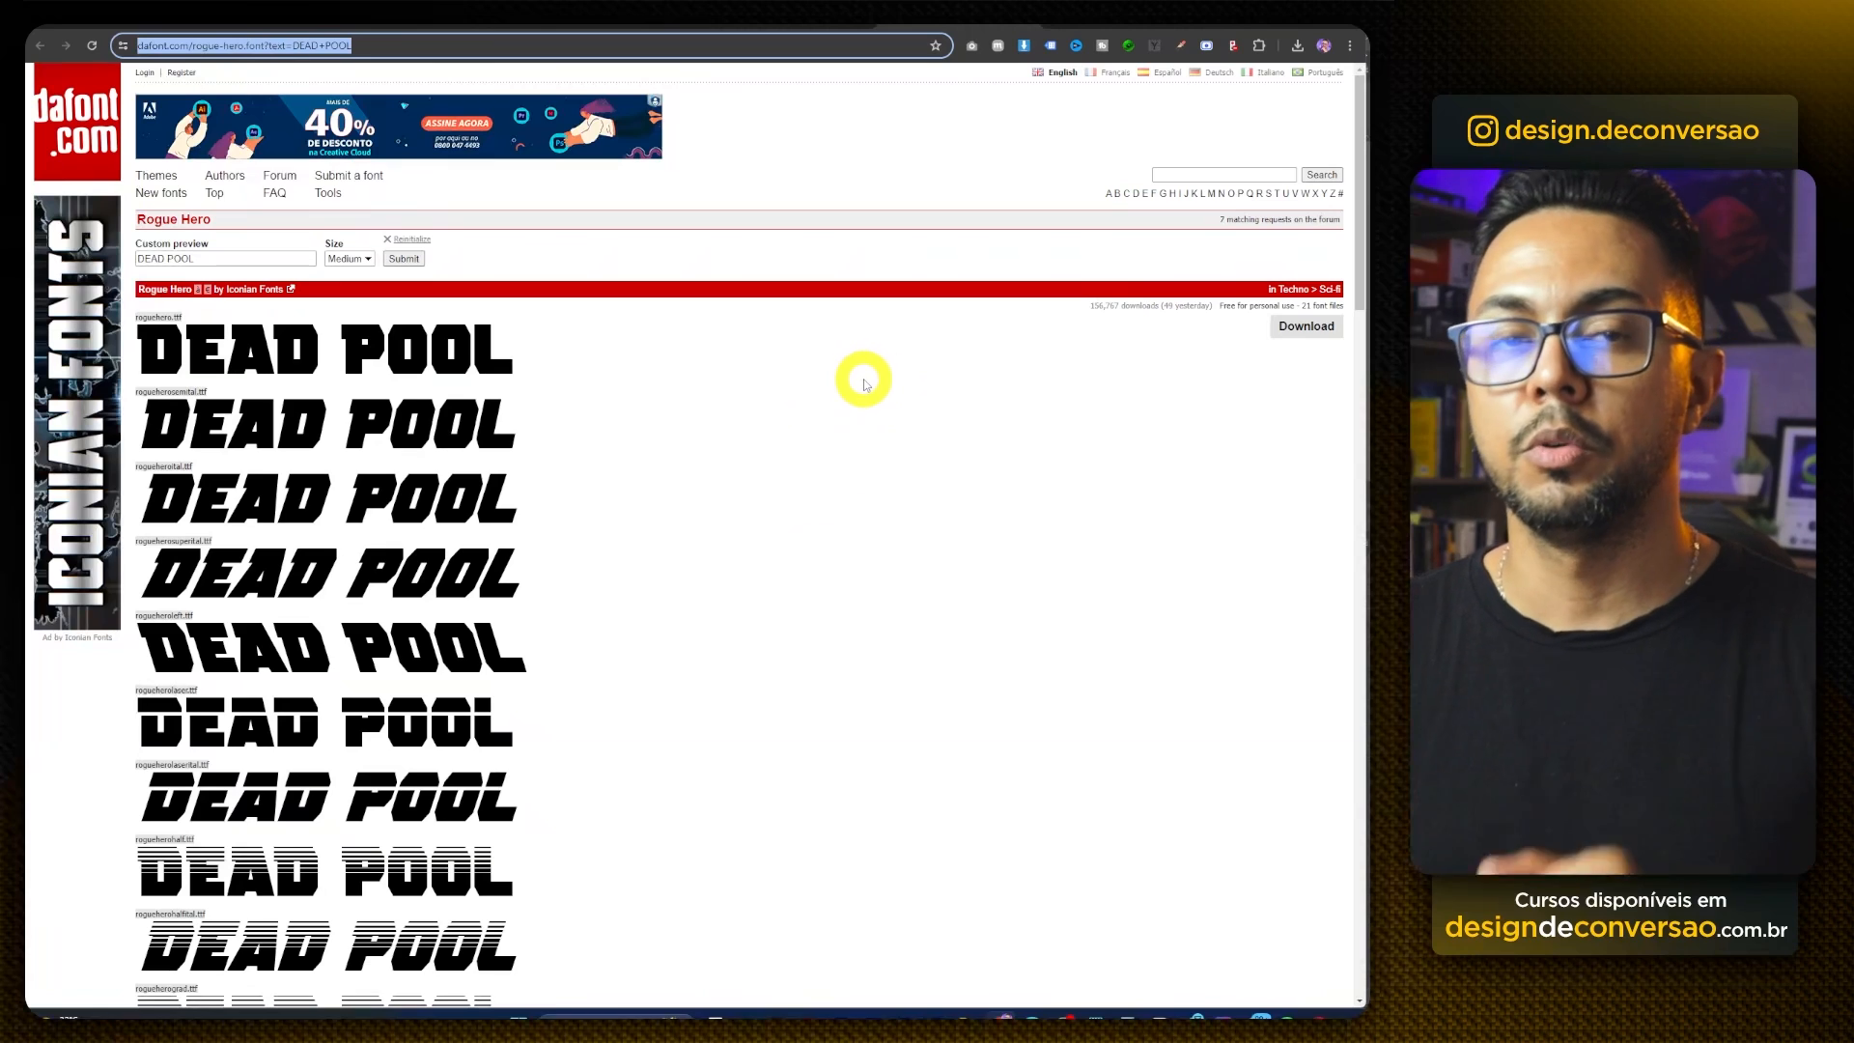
Step: Return to Photoshop and add a group named Textos above the white fill layer
click(1110, 29)
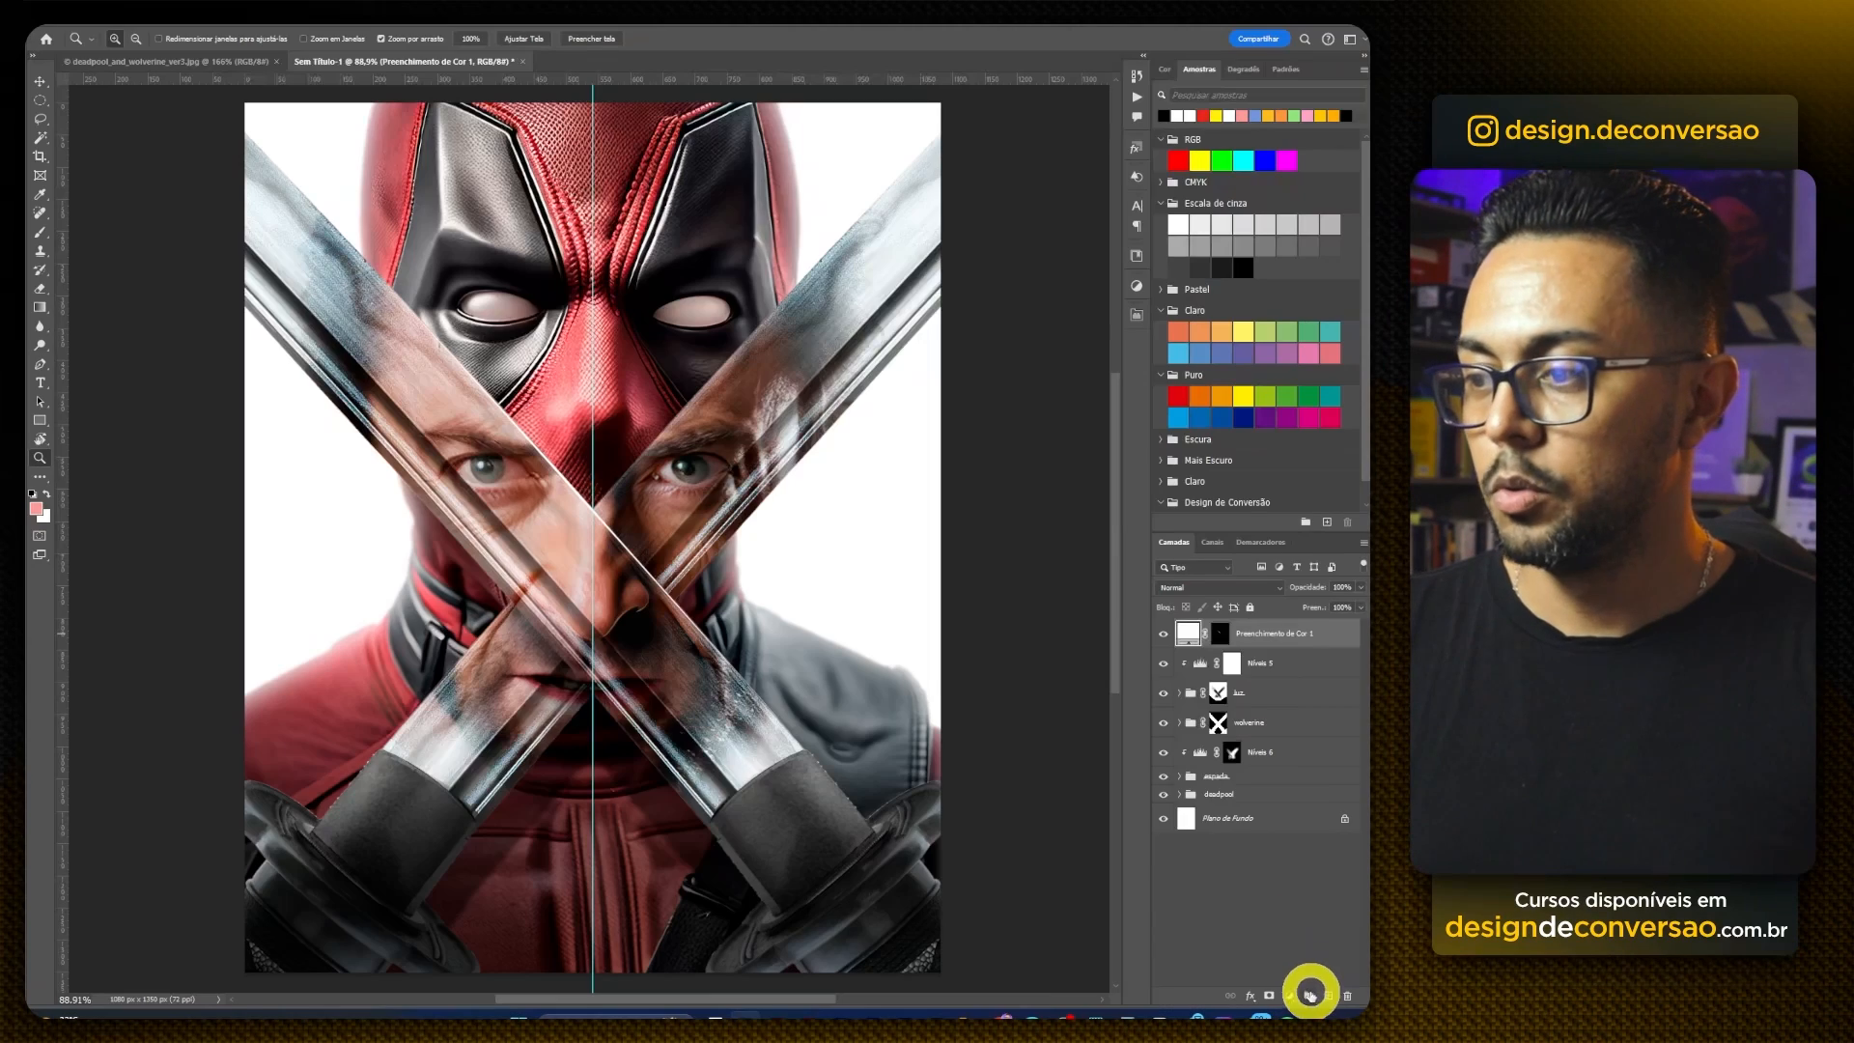
click(1309, 994)
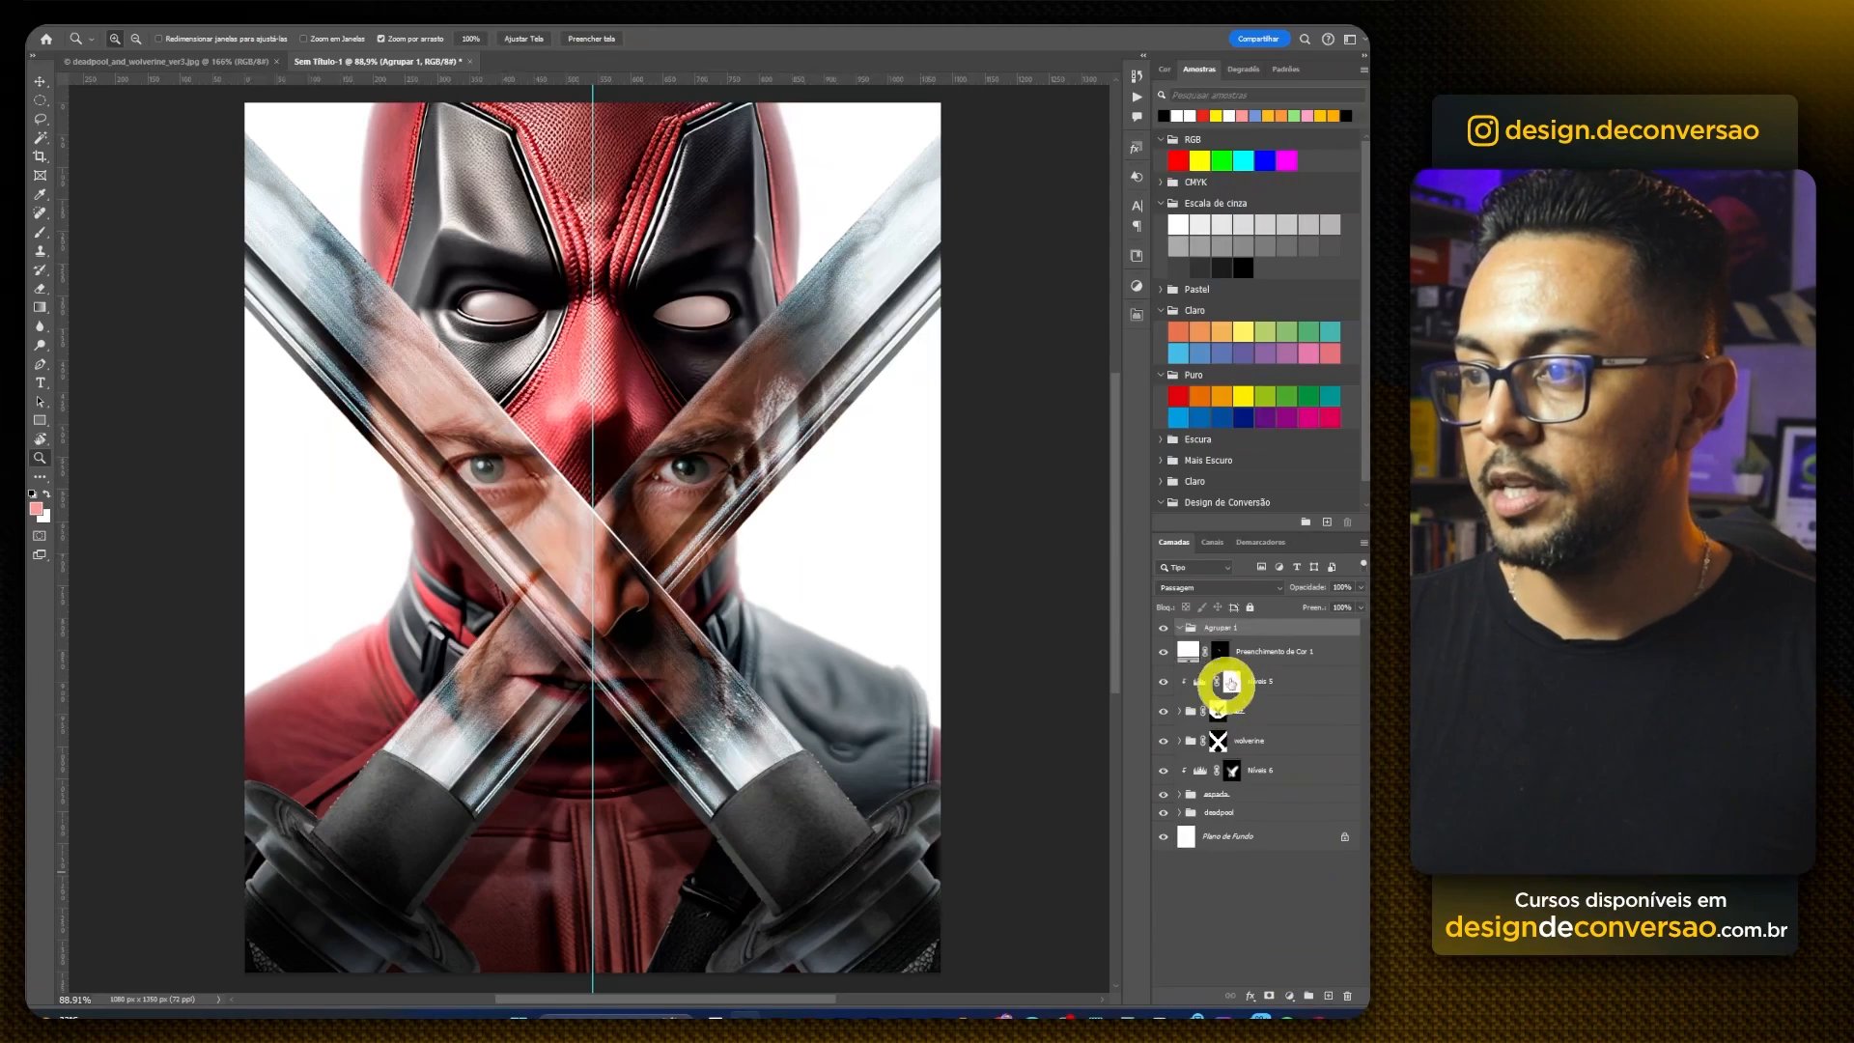
text(Textos)
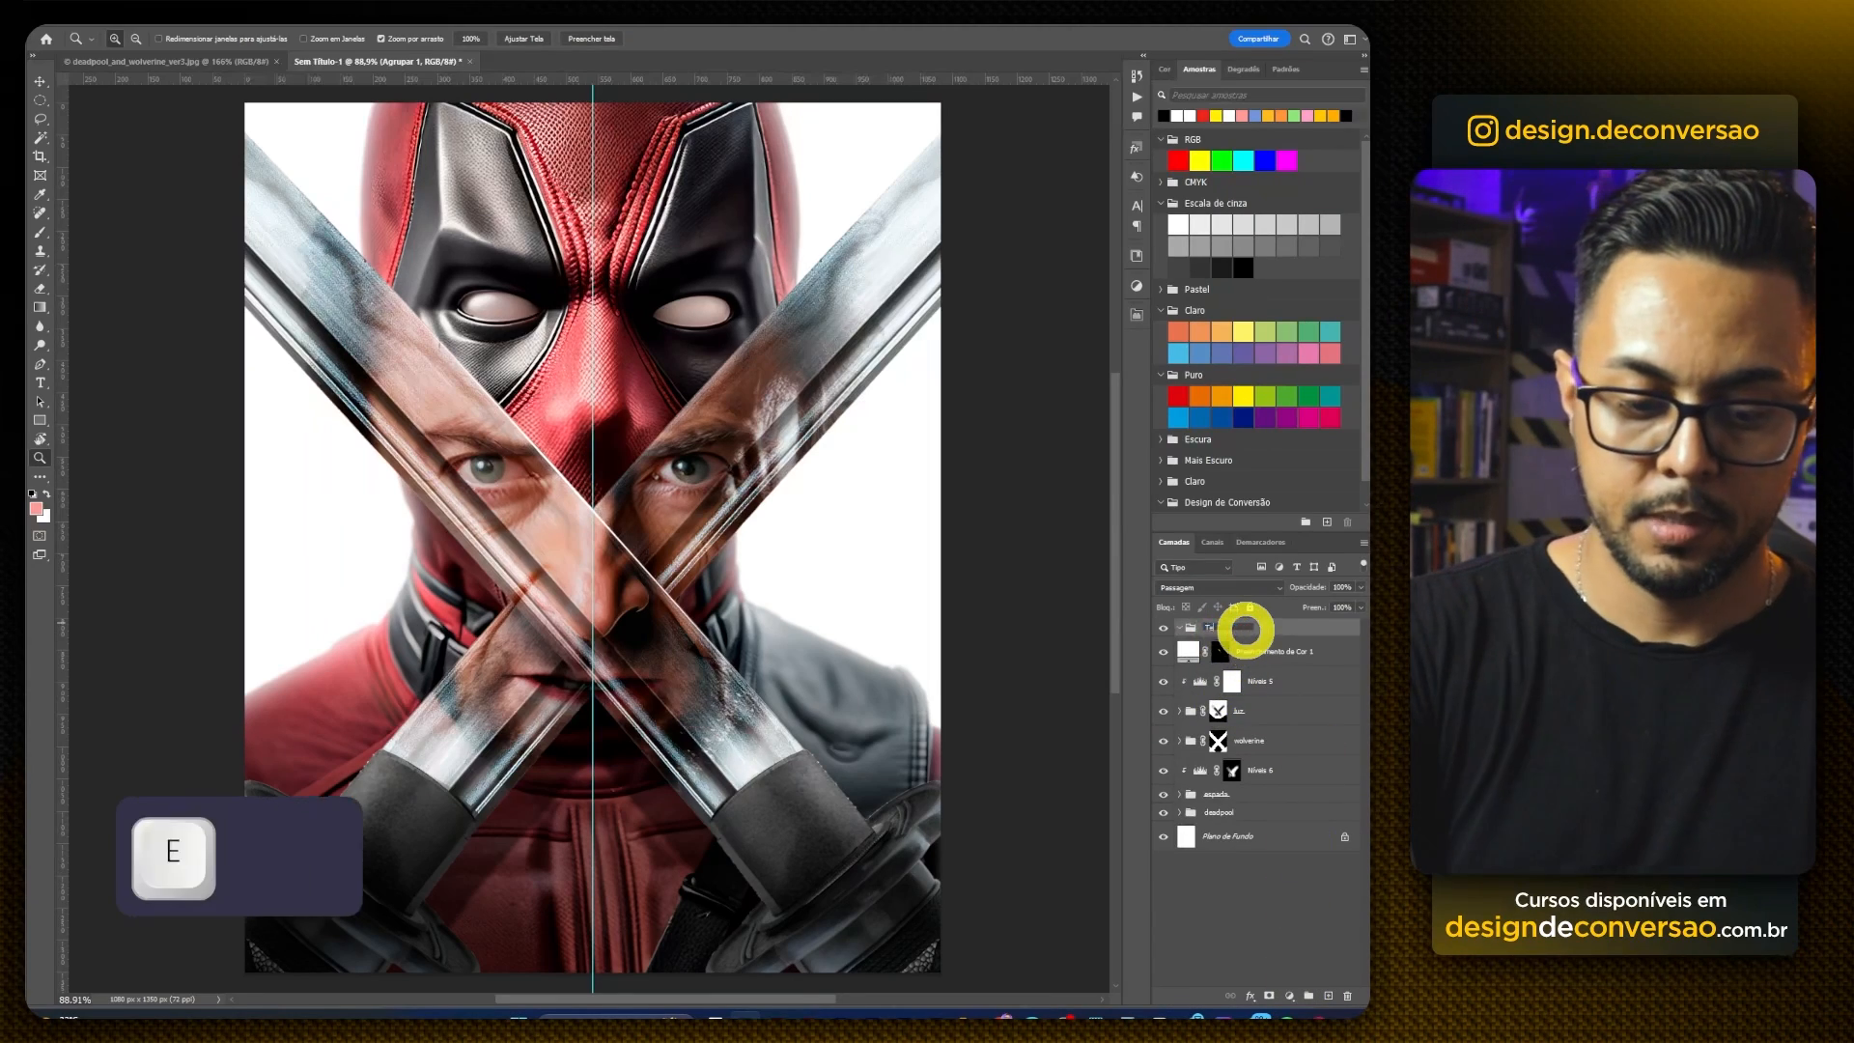
Step: Add the text DEADPOOL on the chest between the two katana hilts, inside the Textos group
drag(683, 763, 814, 480)
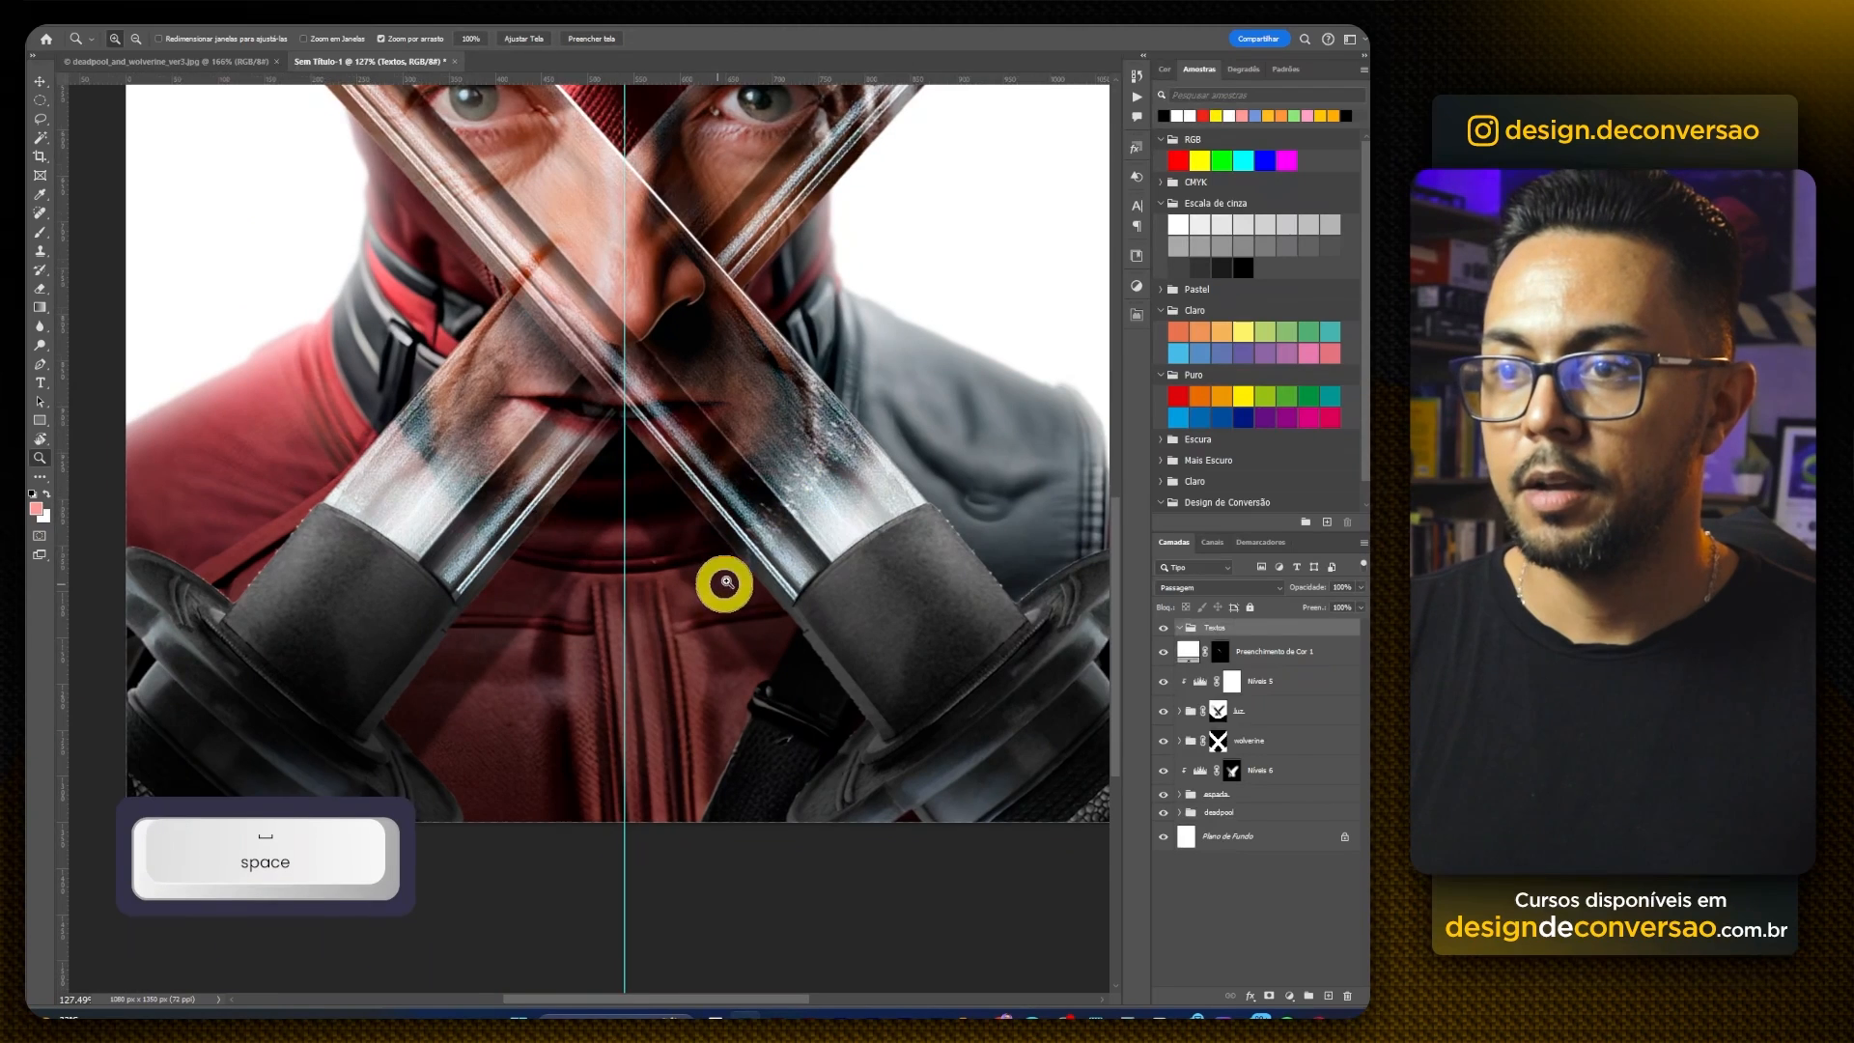
drag(725, 583, 749, 498)
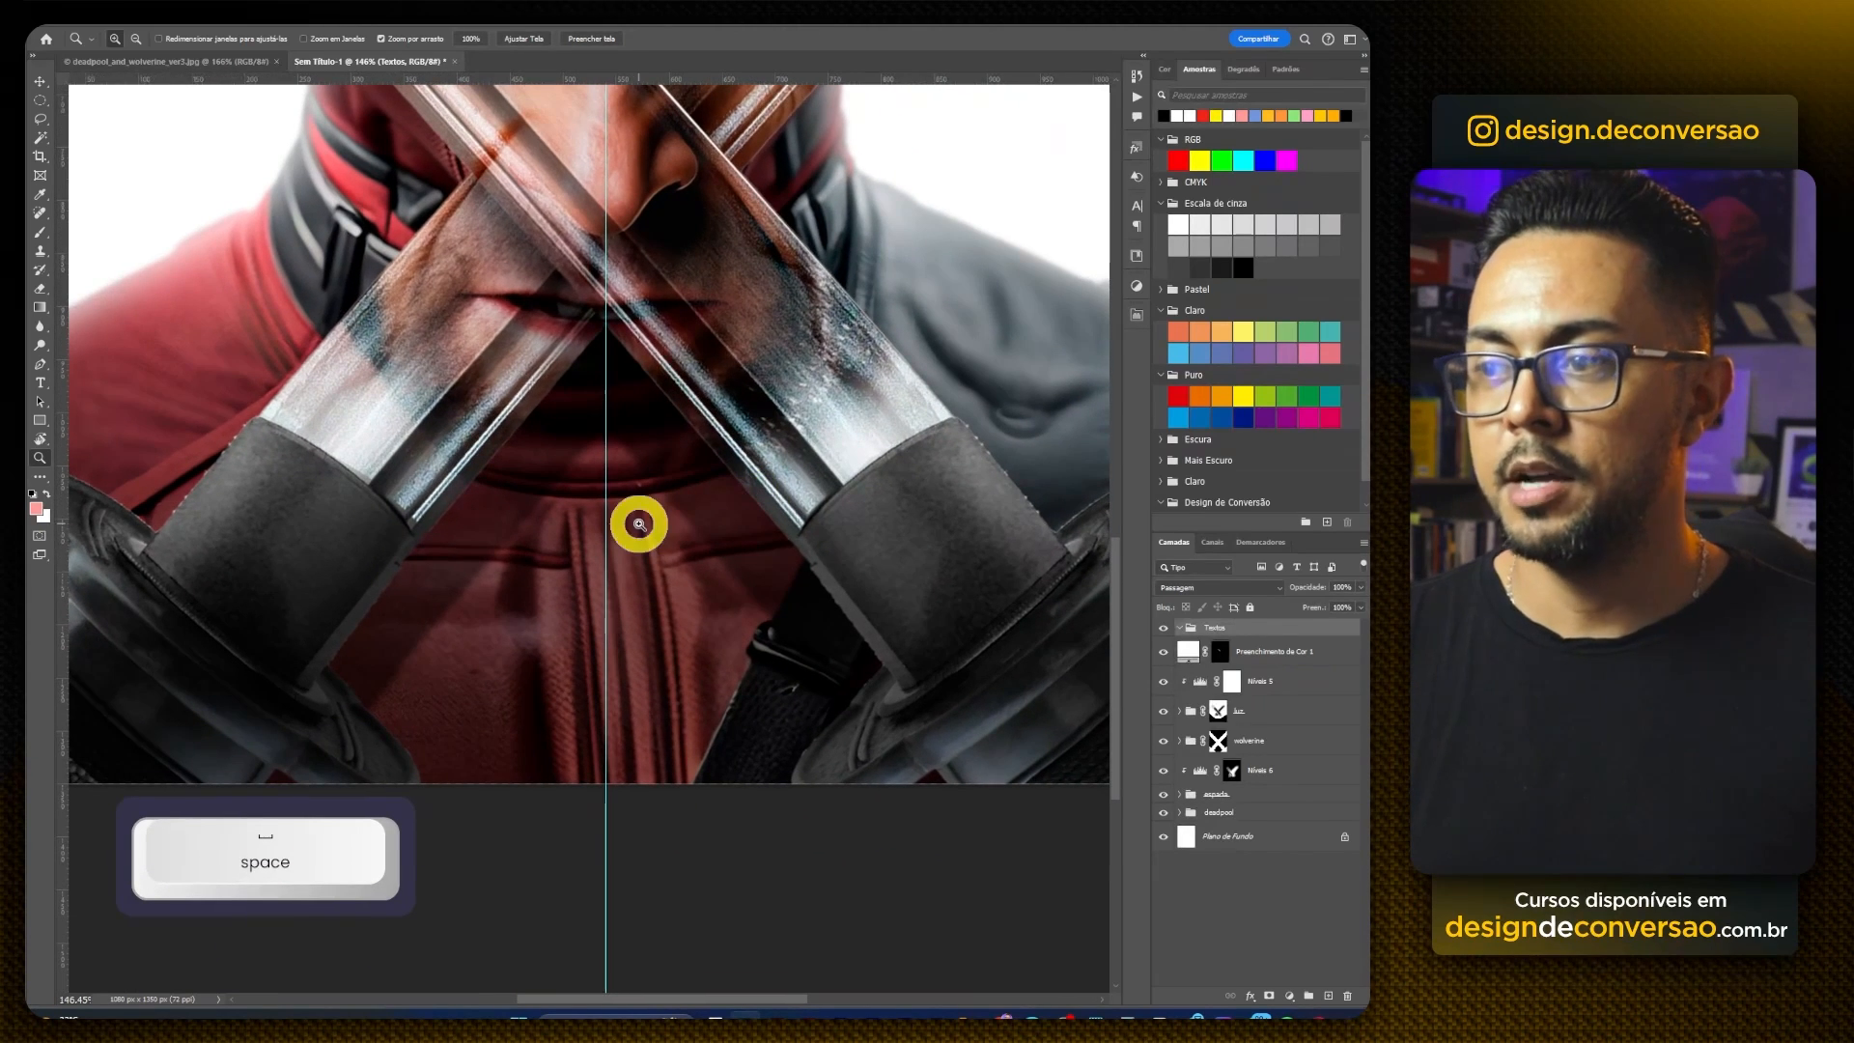
key(t)
click(444, 507)
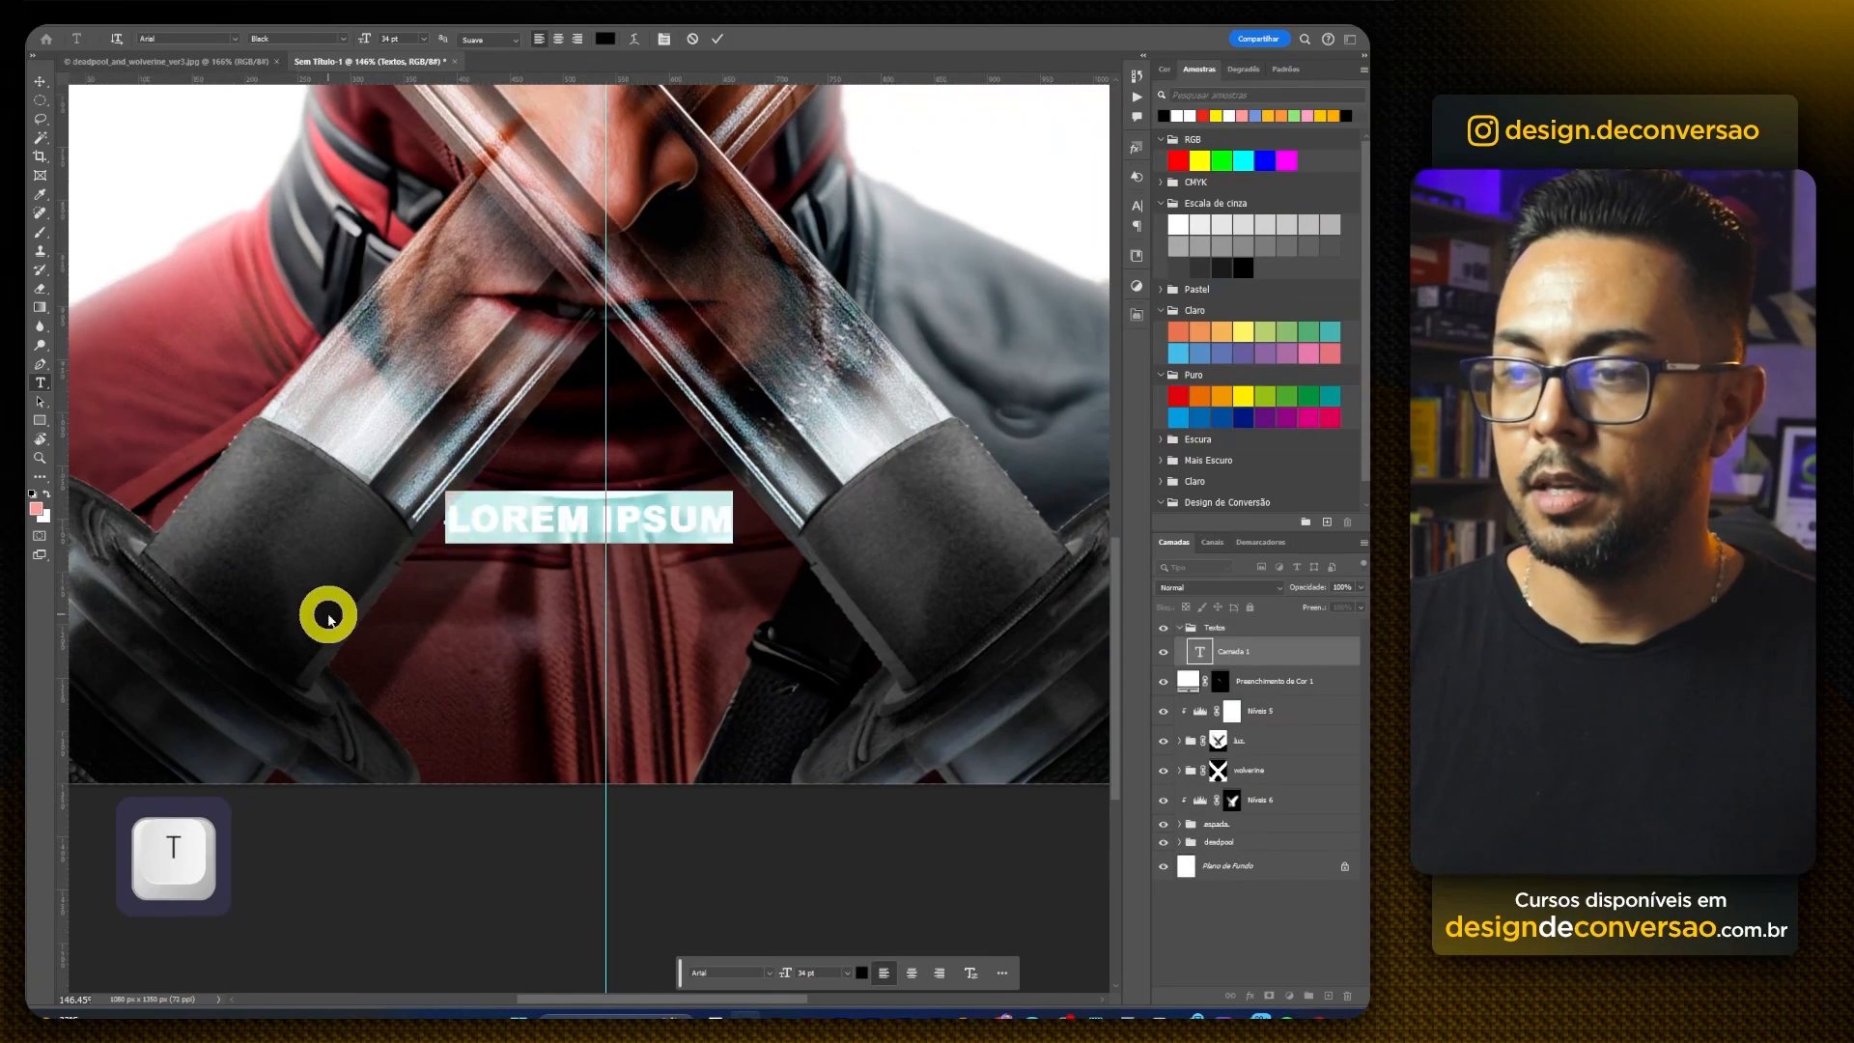
text(DEADPOOL)
Step: Set the whole DEADPOOL text to white and its font to Rogue Hero Regular
key(ctrl+a)
click(605, 39)
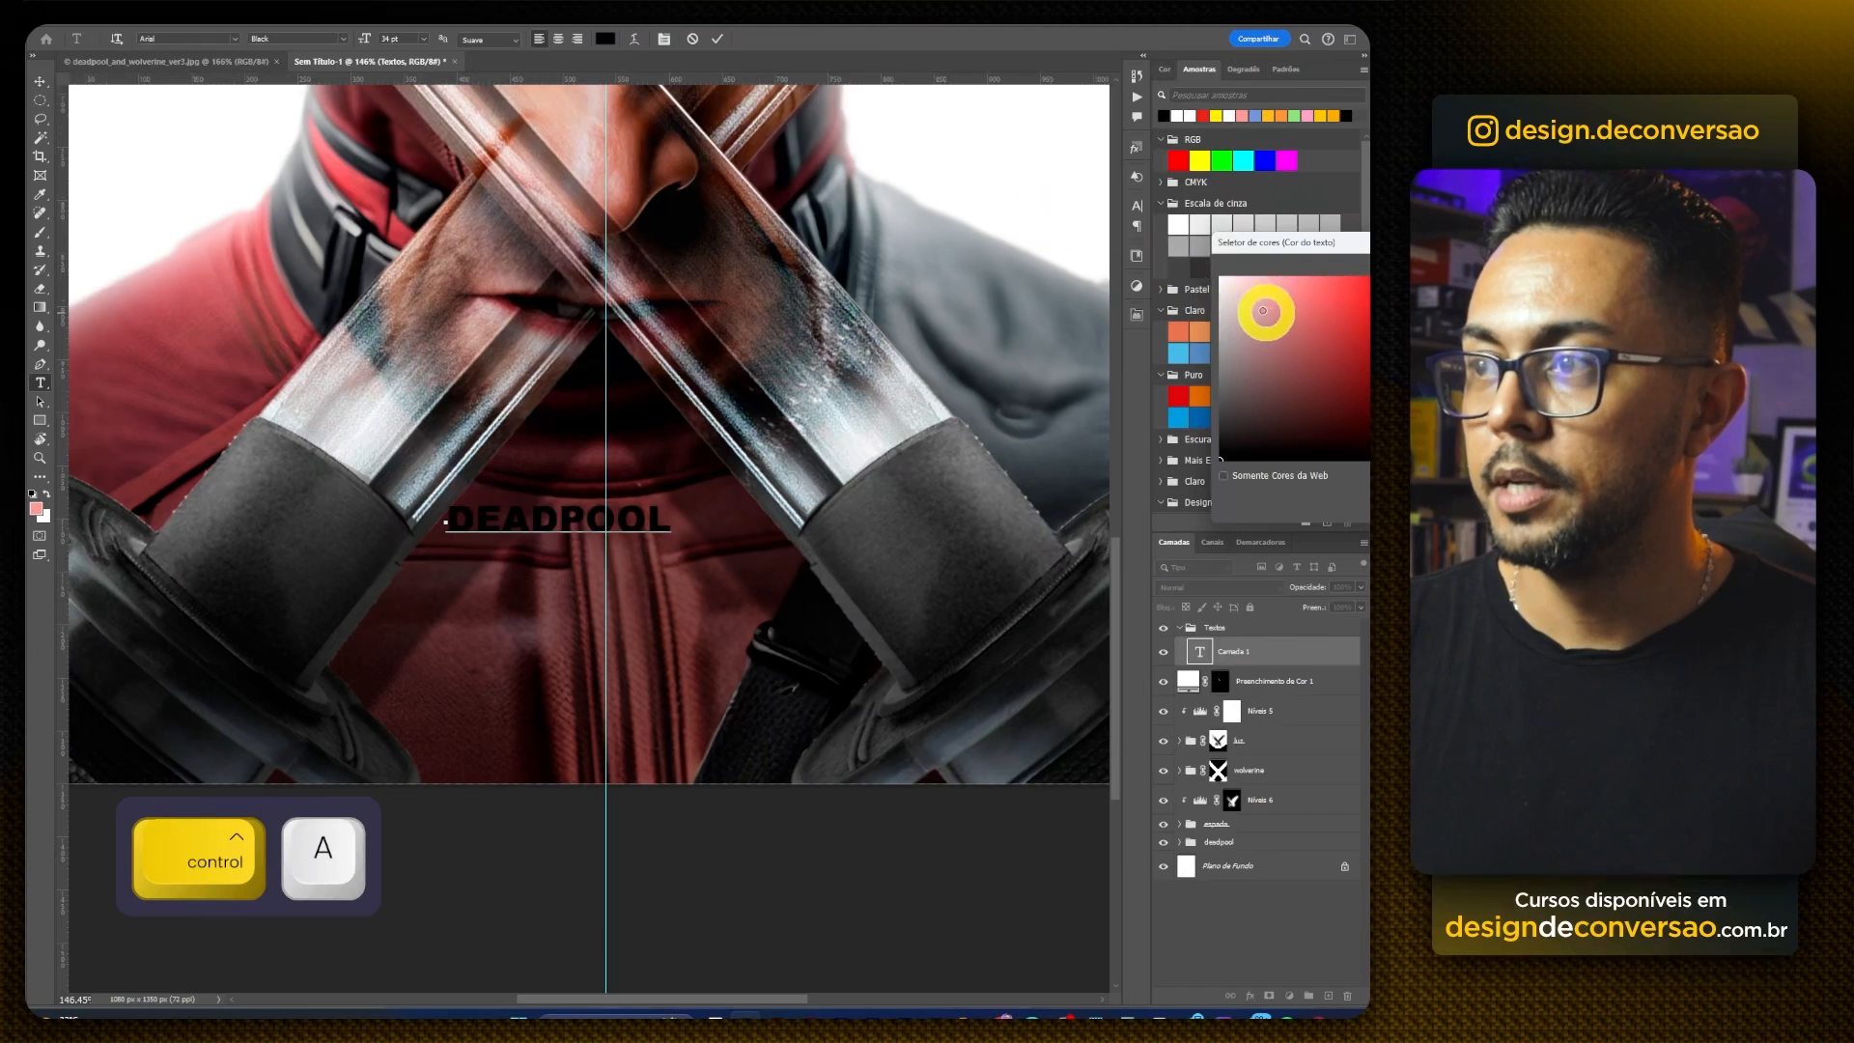
drag(1262, 310, 1222, 280)
click(1136, 206)
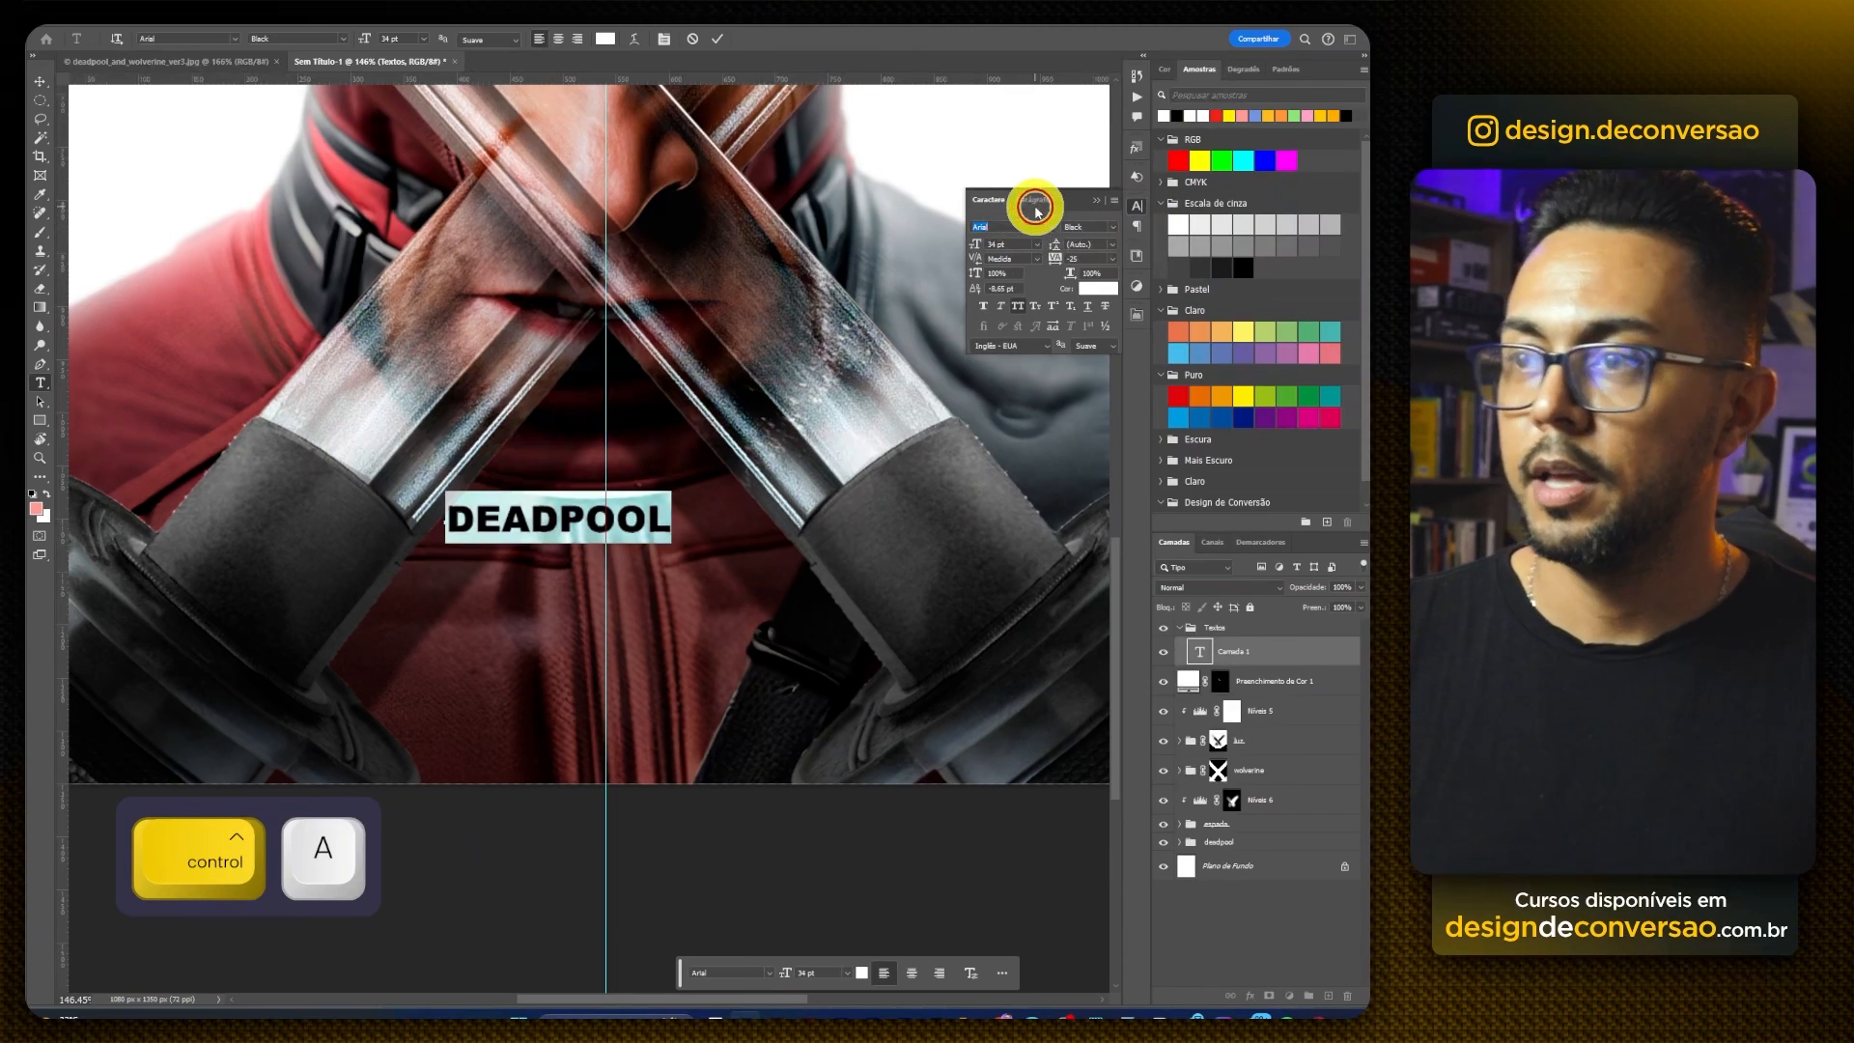
text(rogue)
click(240, 318)
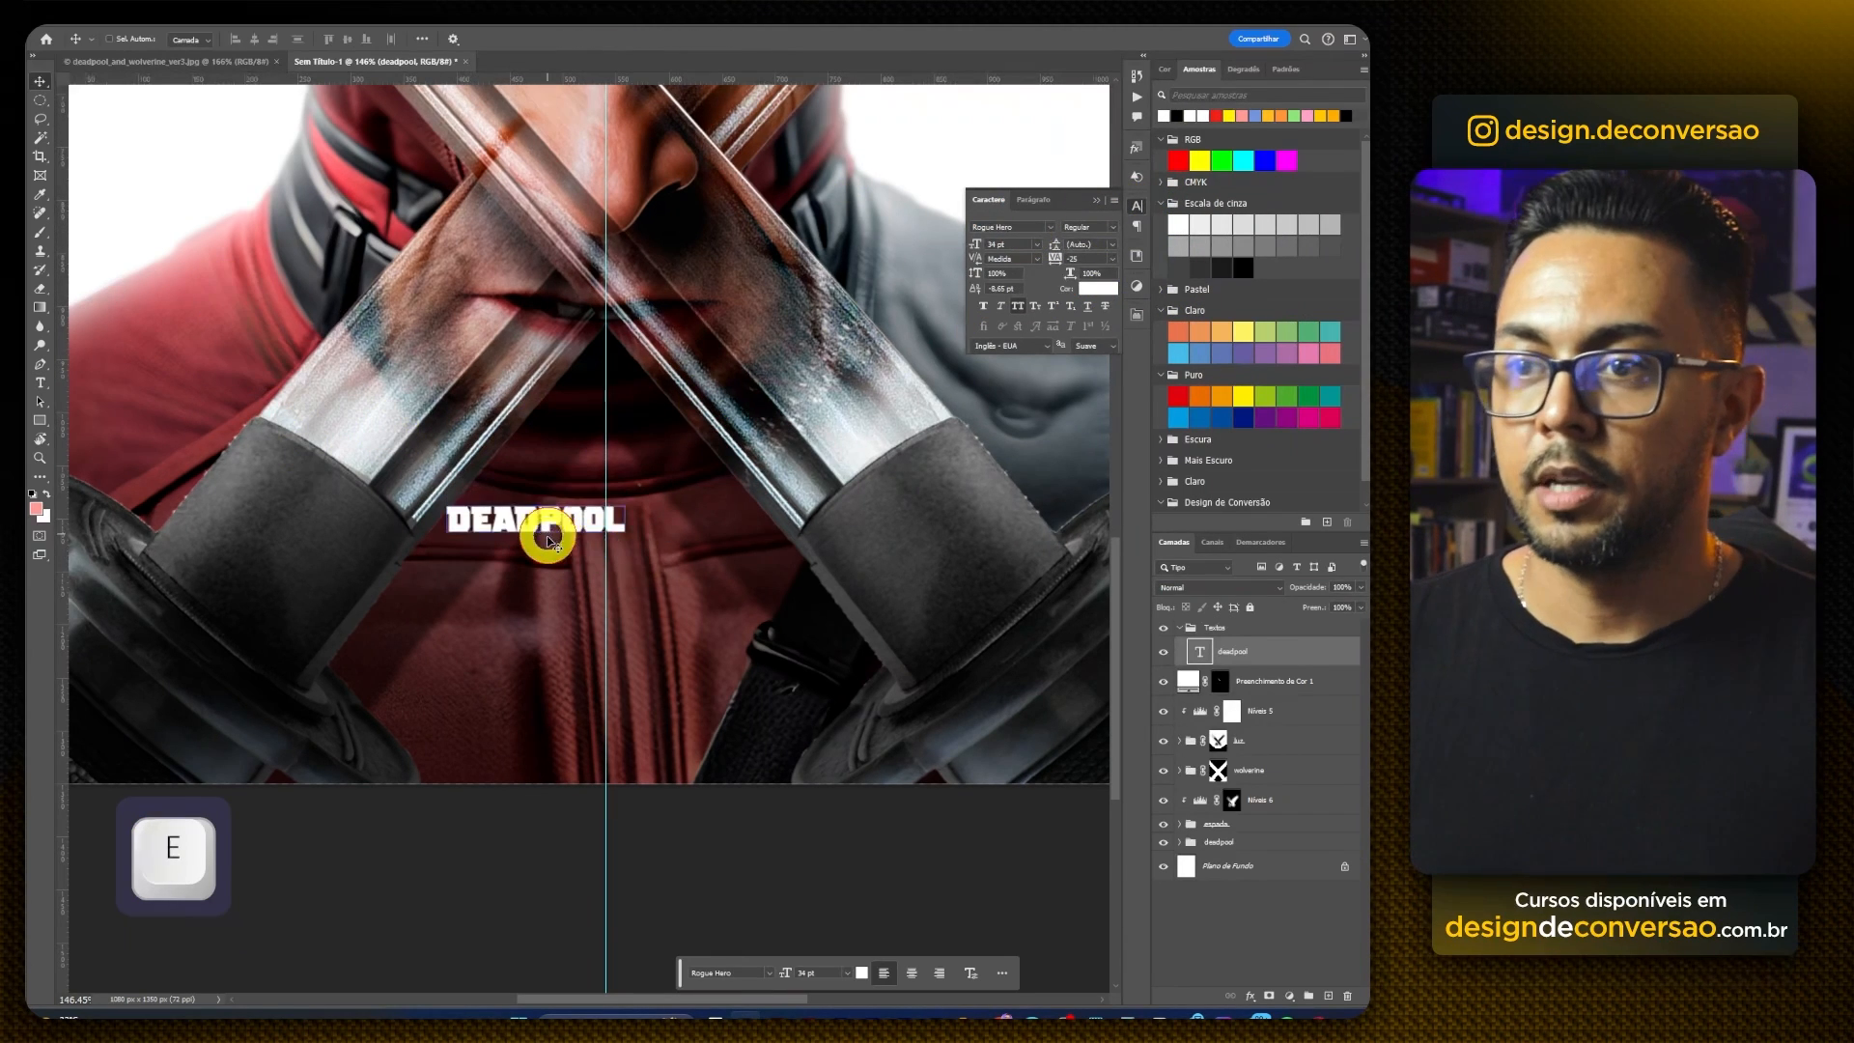
Step: Enlarge the DEADPOOL text to about 66 pt and place it across the chest between the katana hilts
drag(548, 538, 752, 538)
key(ctrl+t)
key(Return)
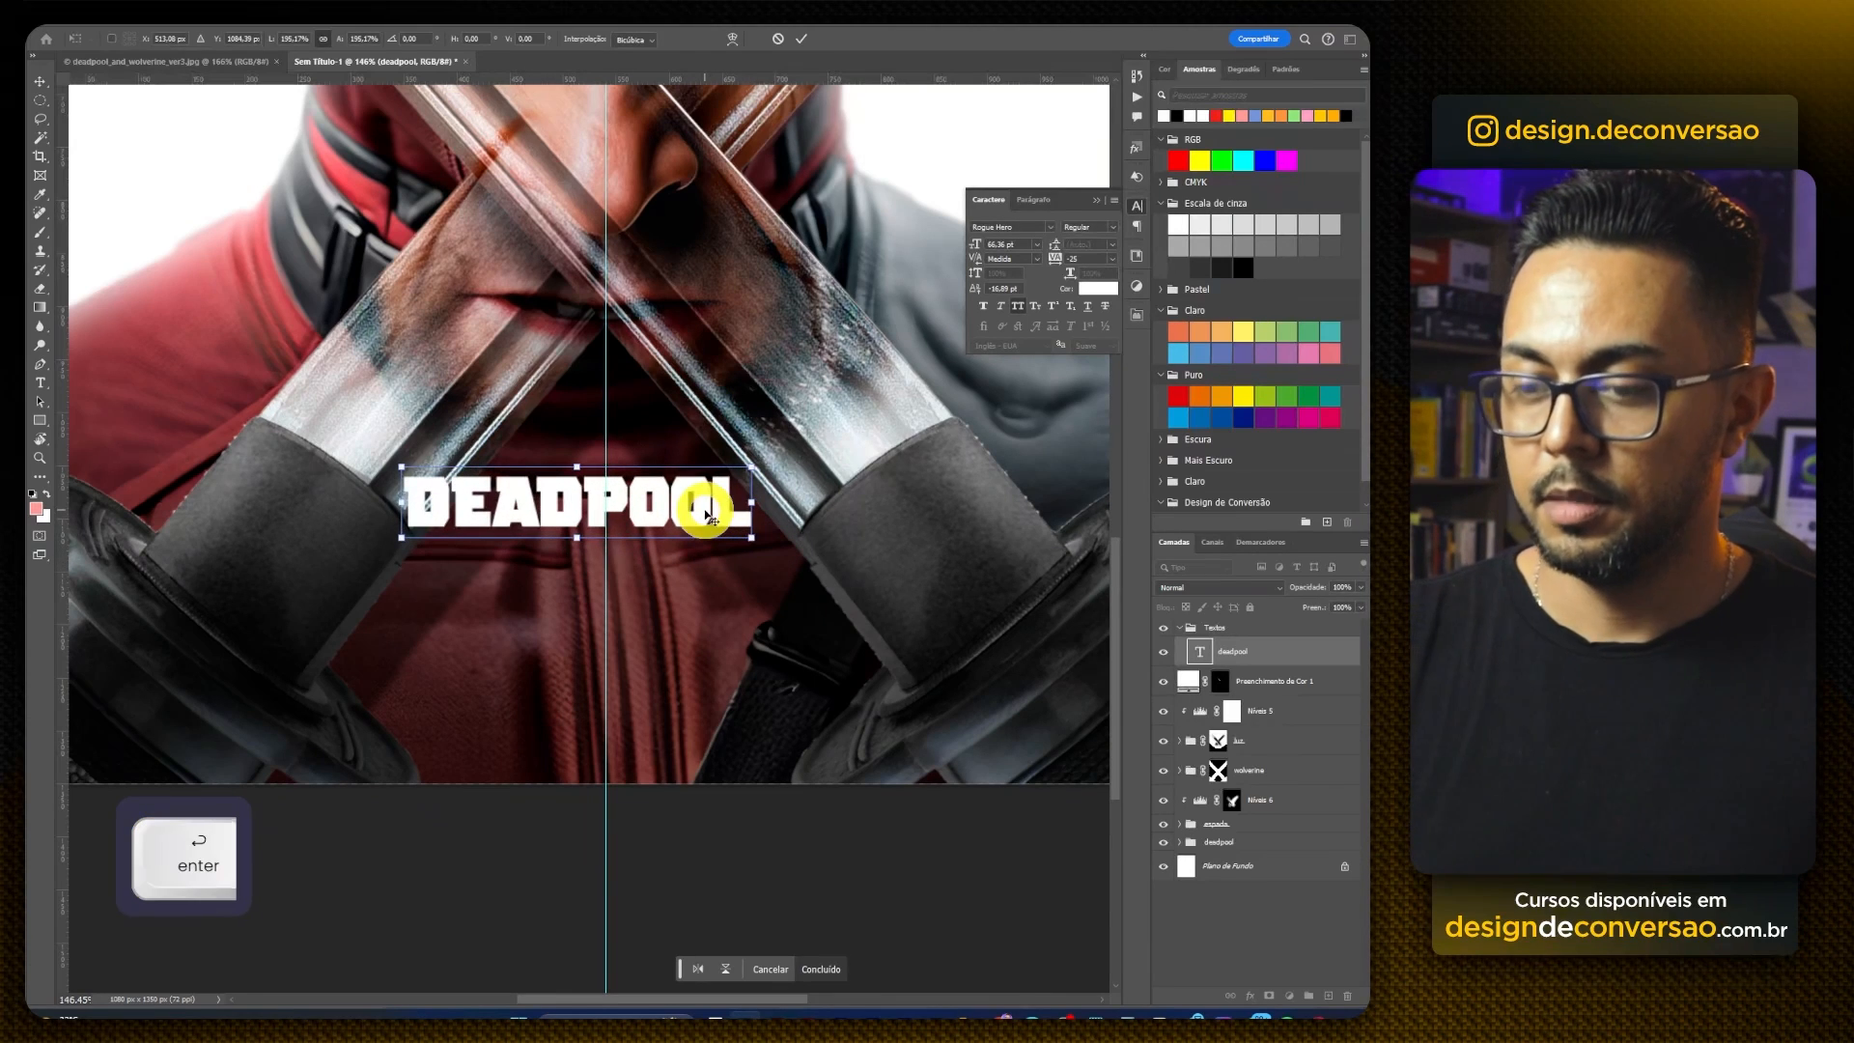
Step: Duplicate the DEADPOOL text directly below and replace the copy's wording with WOLVERINE
drag(659, 500, 674, 578)
click(382, 787)
key(t)
click(675, 570)
key(ctrl+a)
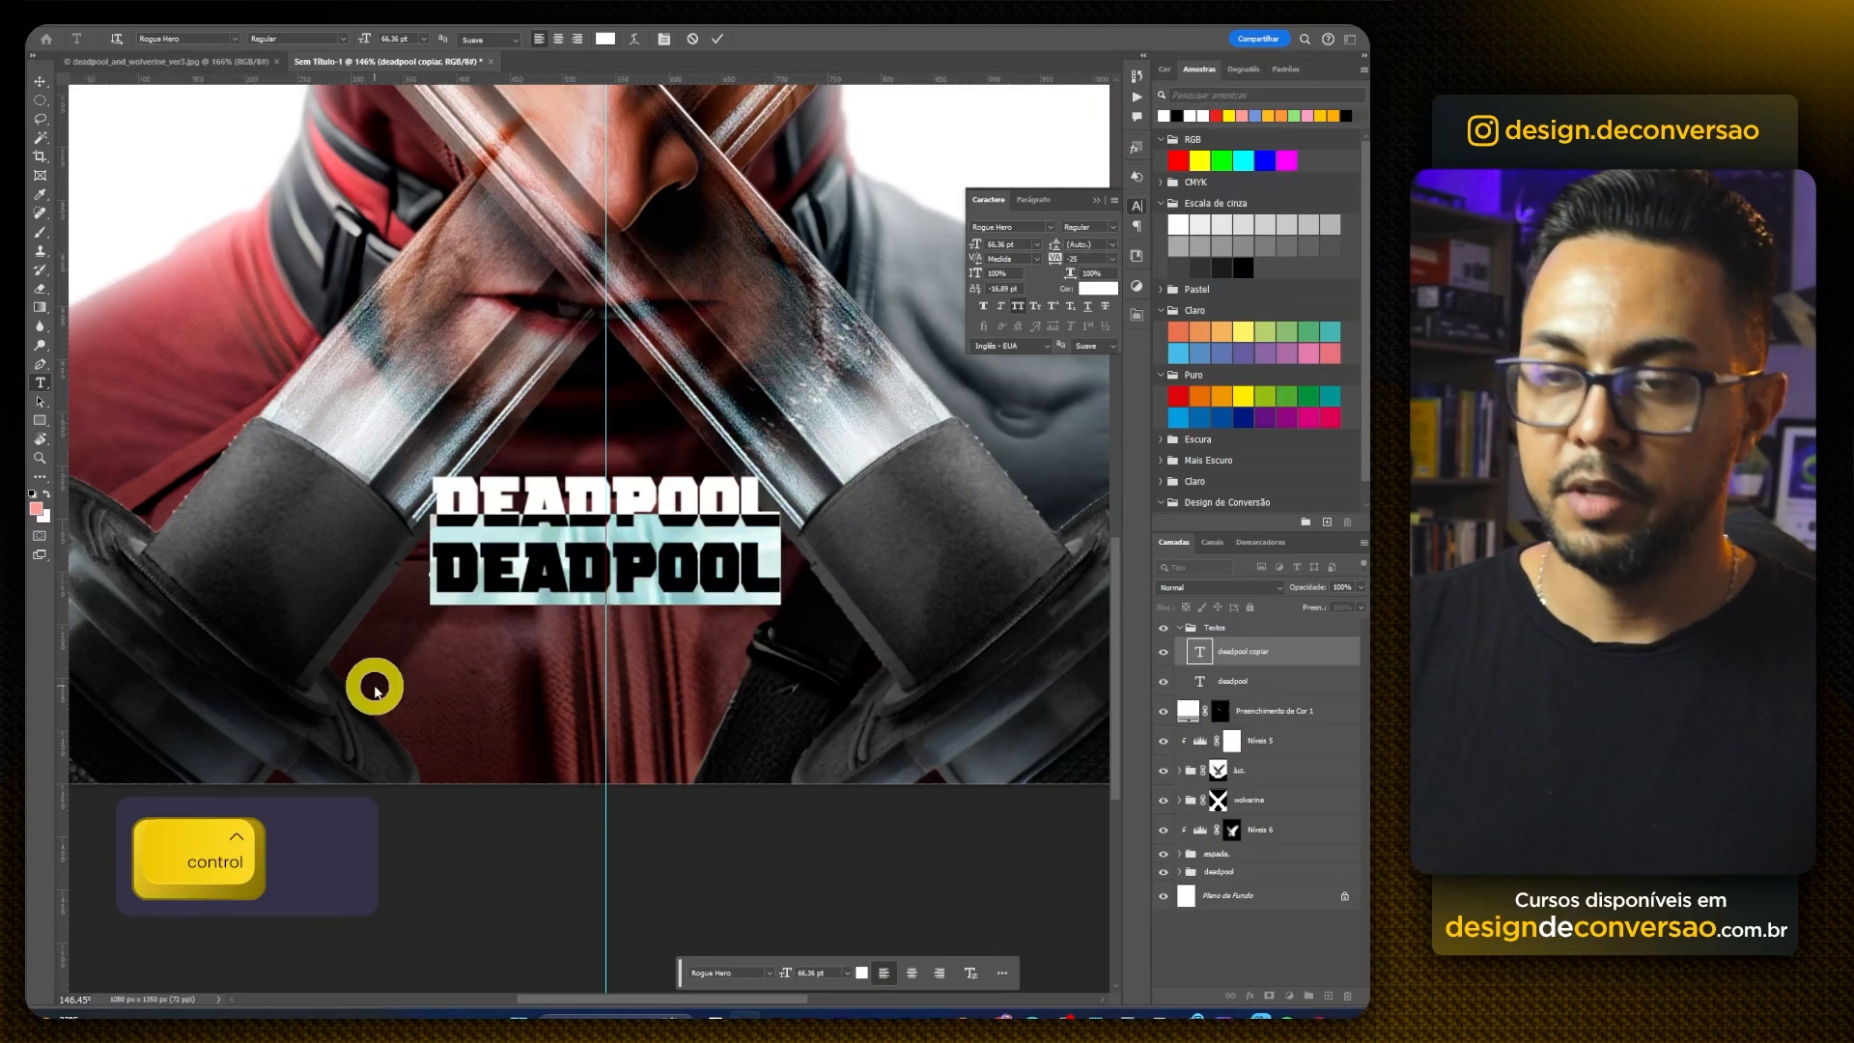
text(WOLVERINE)
key(ctrl+Return)
Step: Scale WOLVERINE down to about 60 pt and nudge it close beneath DEADPOOL, offset slightly to the right
key(ctrl+t)
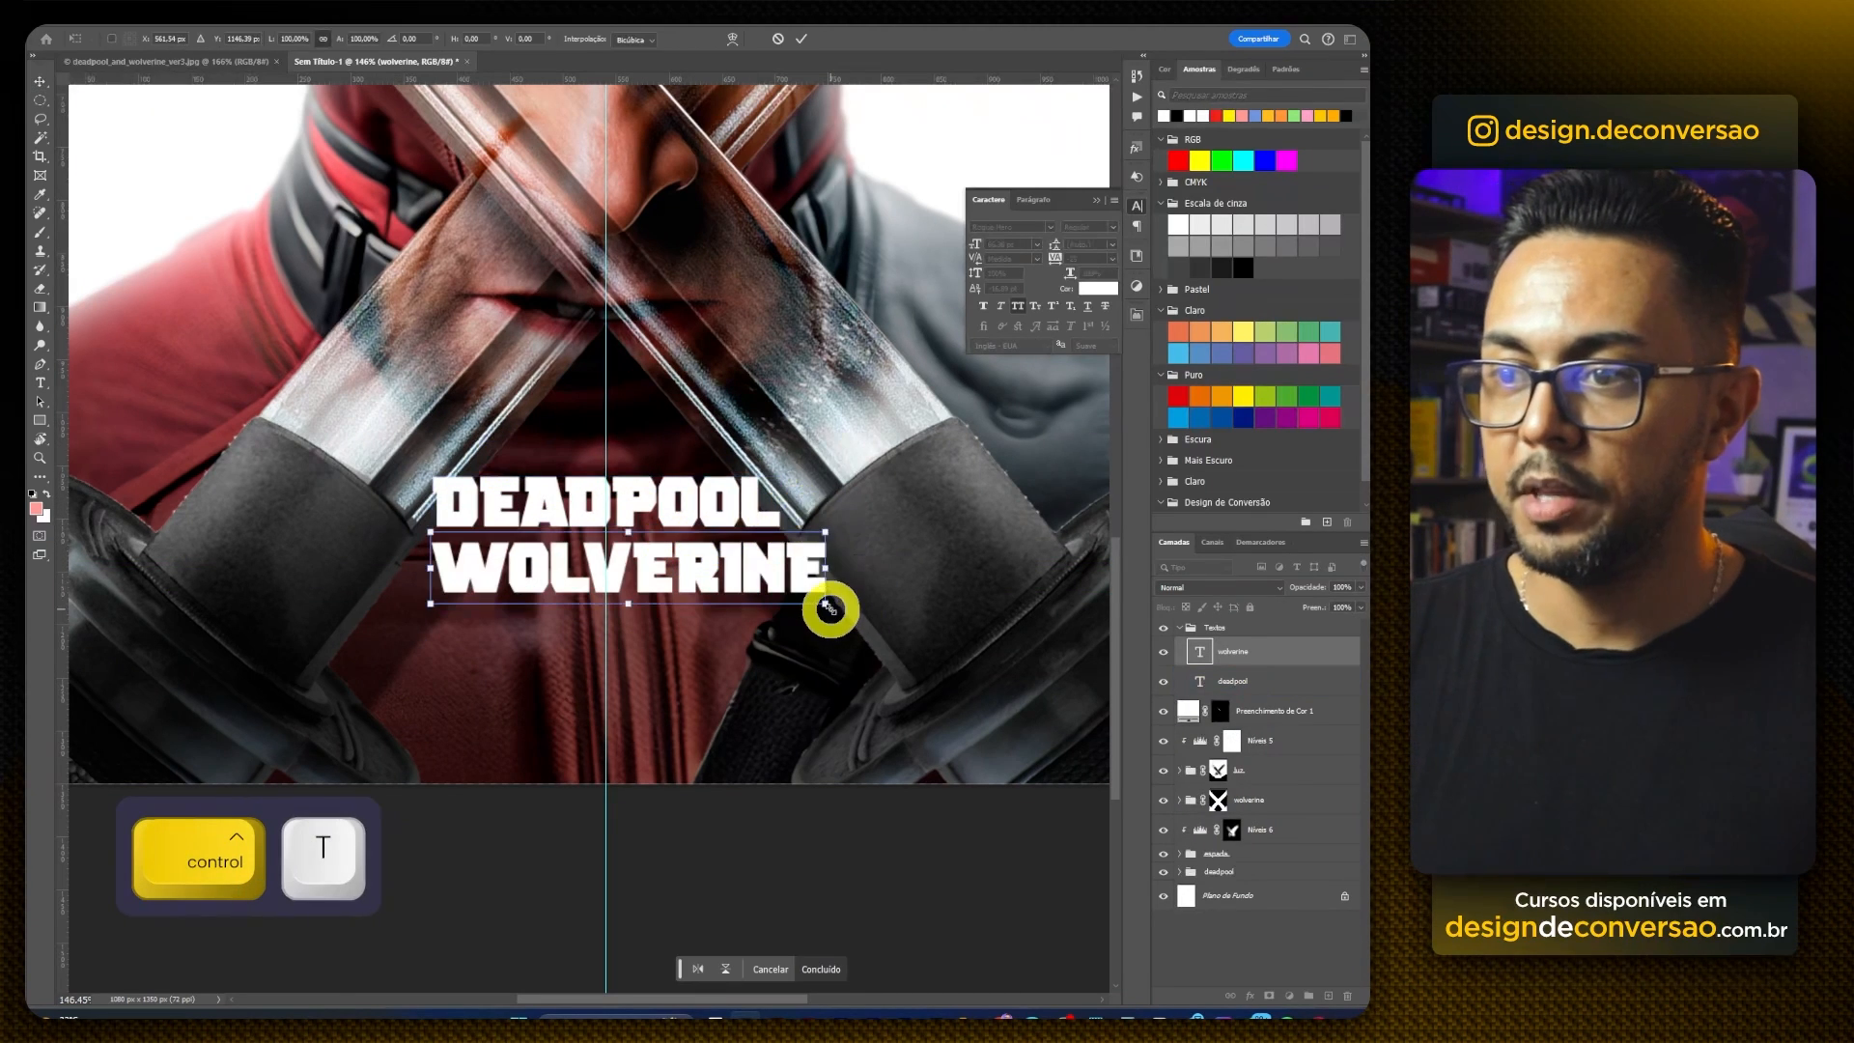
drag(827, 565, 786, 561)
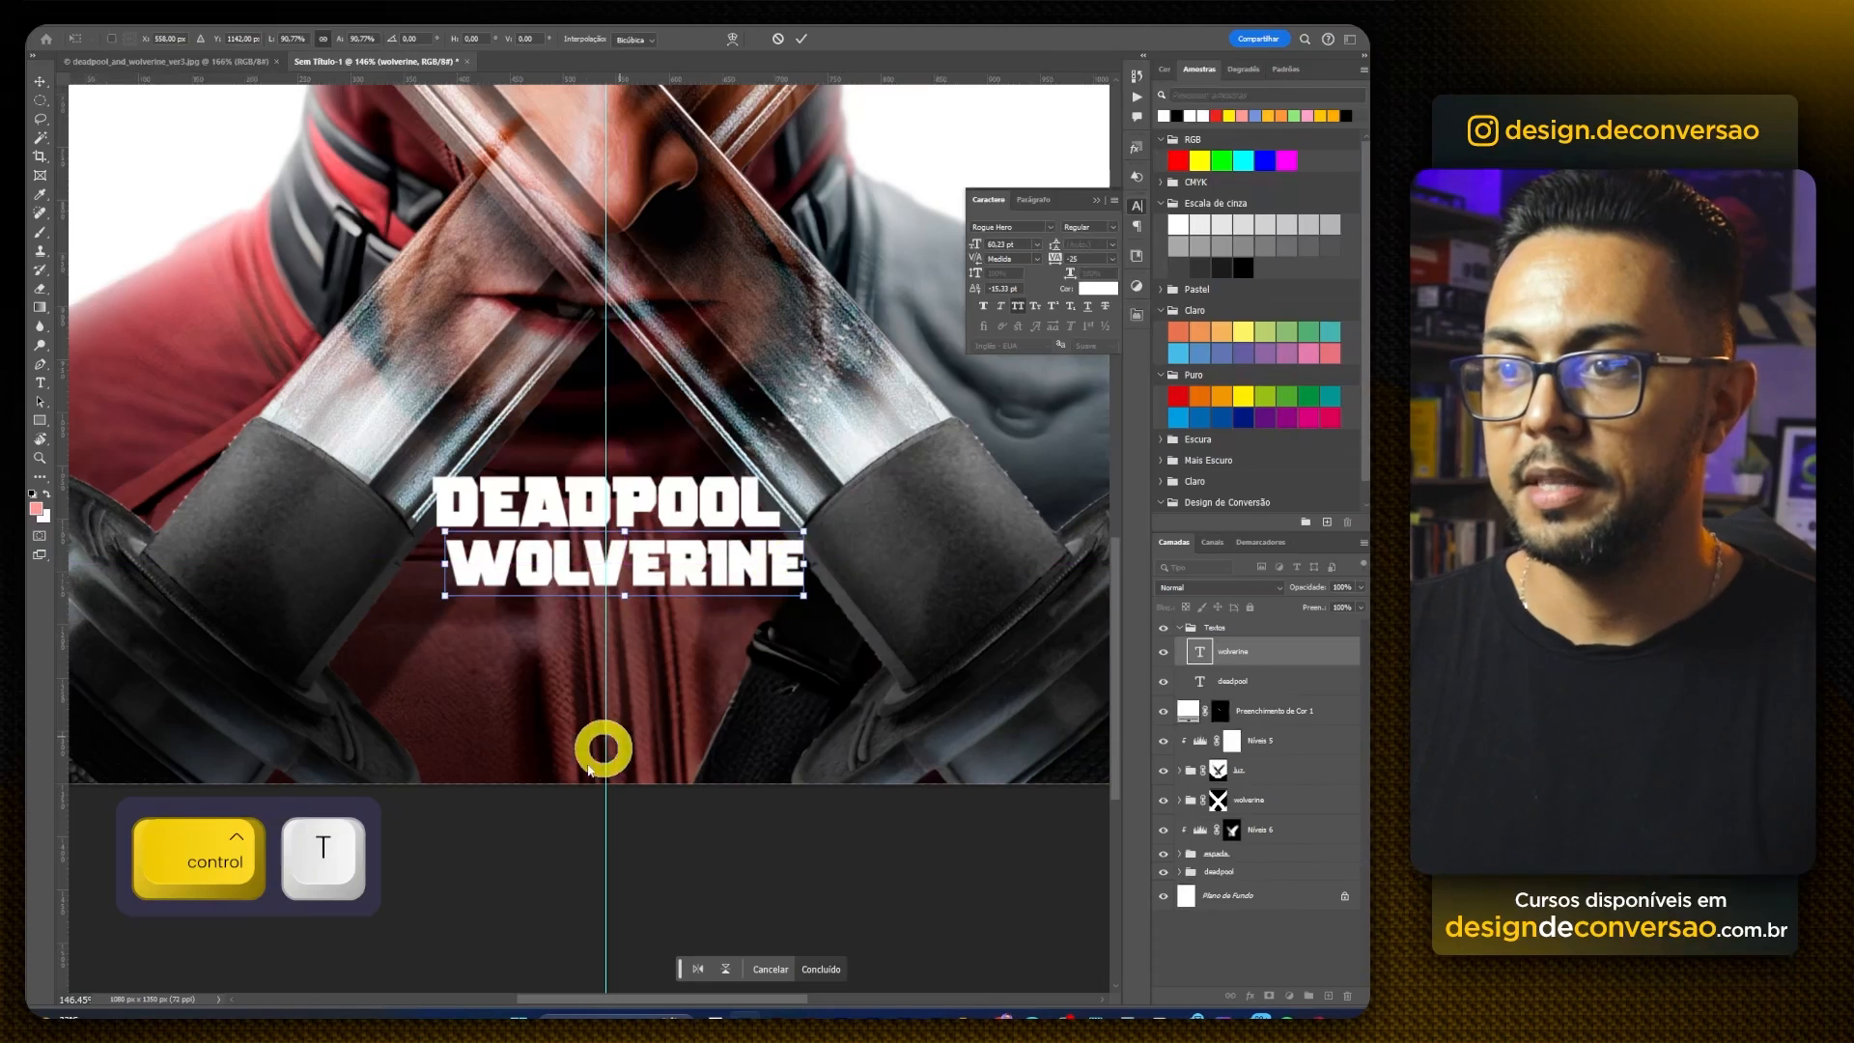
key(Right)
key(Right)
key(Right)
key(Right)
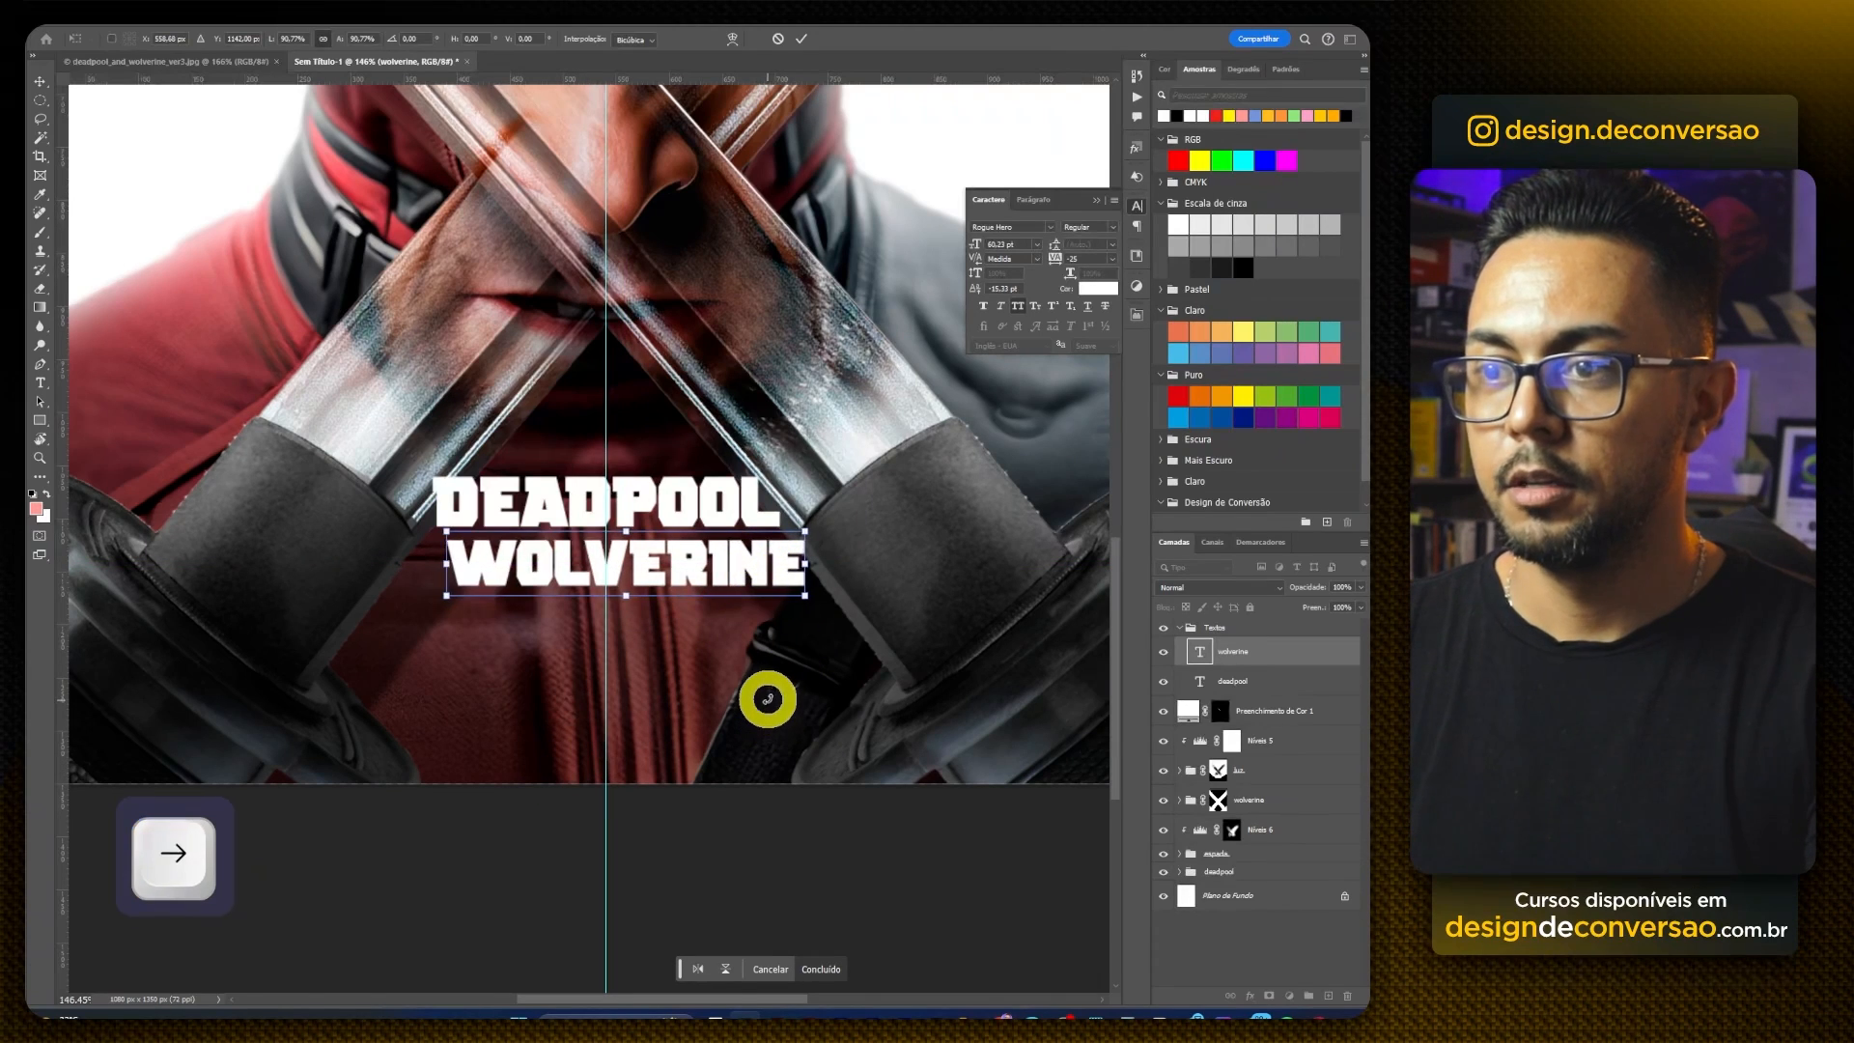
key(Up)
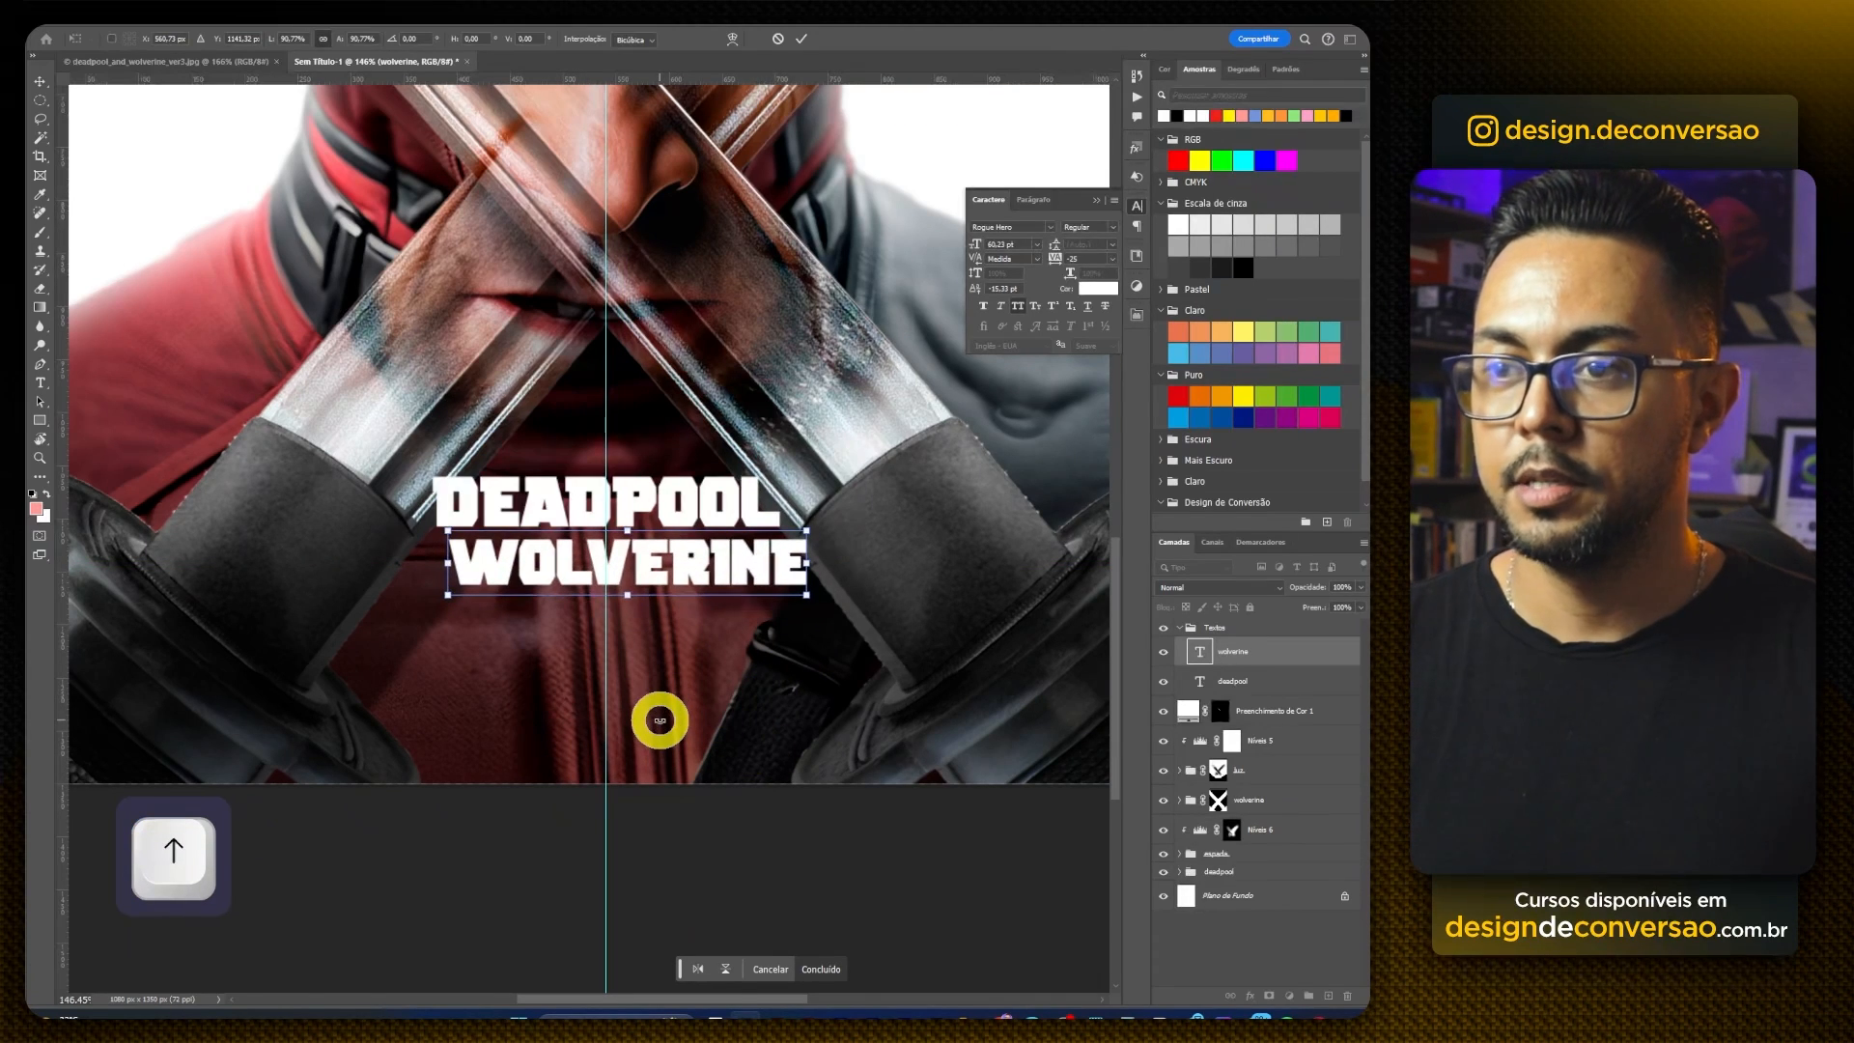
key(Return)
Step: Duplicate the WOLVERINE text below the title and replace the copy's wording with an ampersand (&)
drag(476, 567, 455, 650)
key(t)
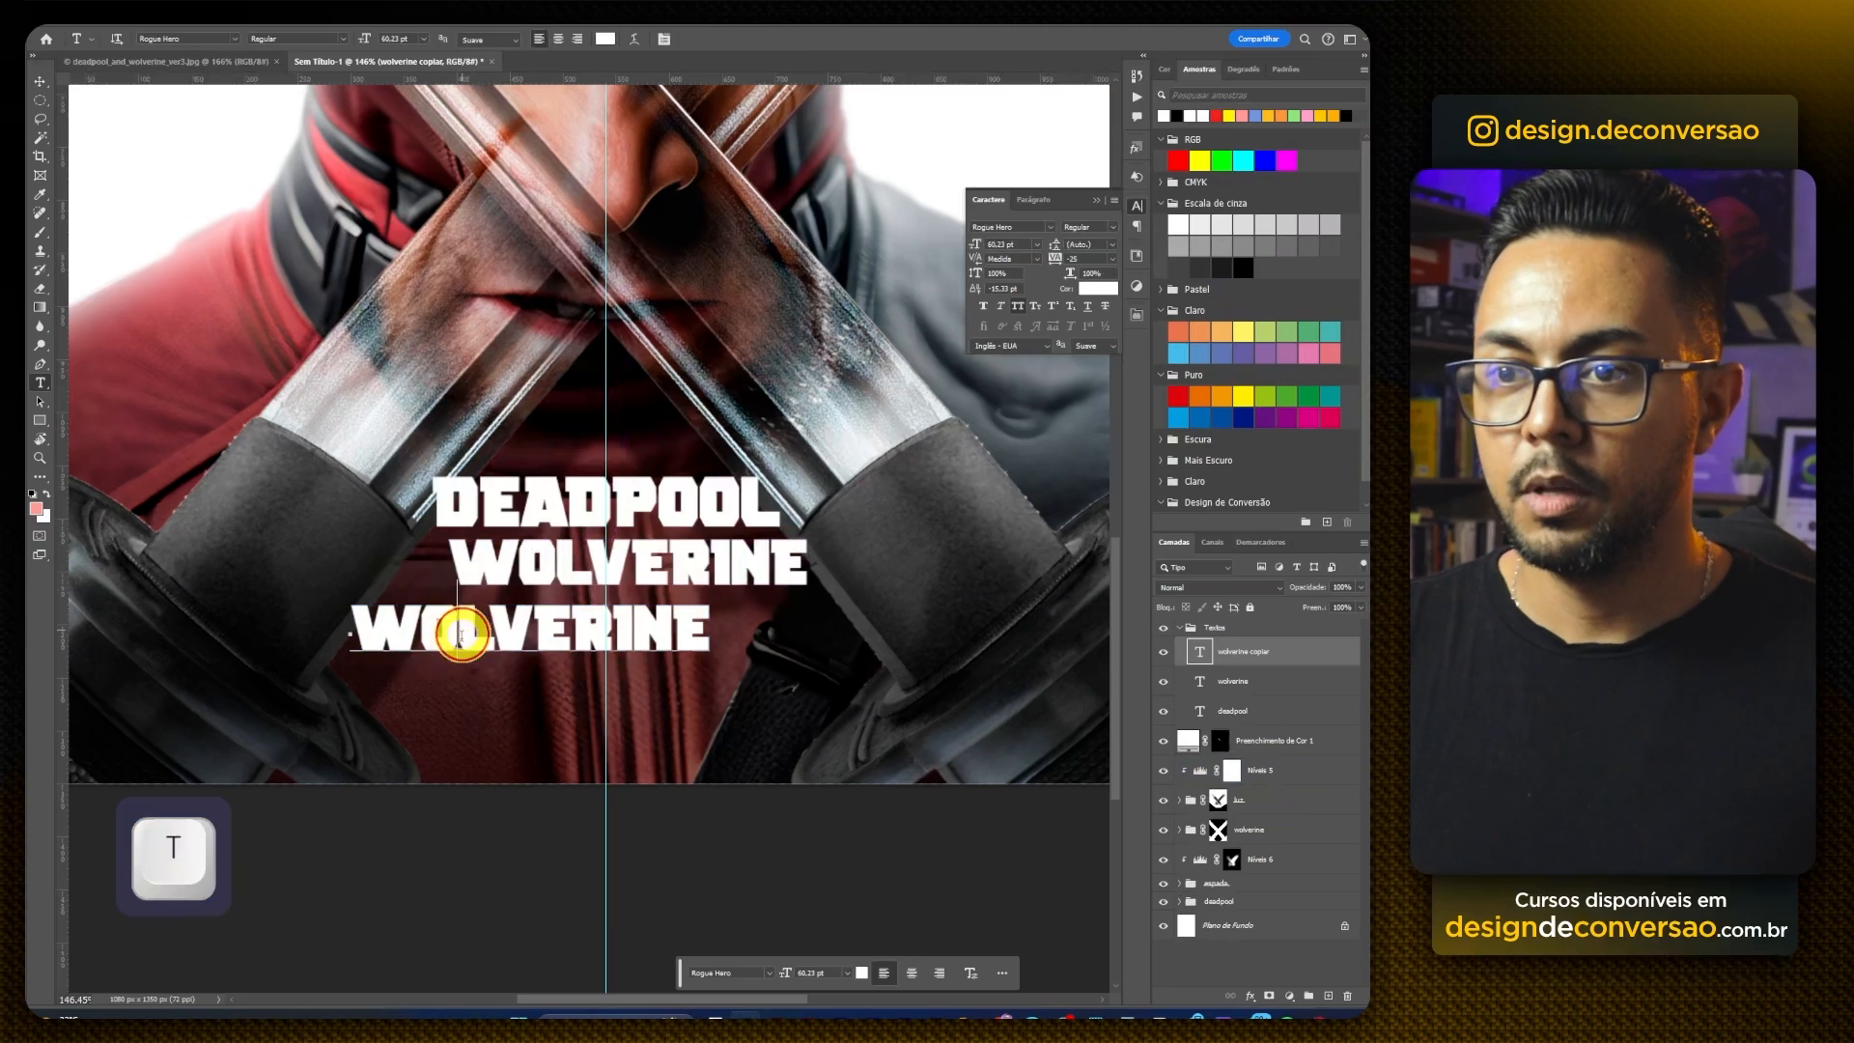
double_click(460, 635)
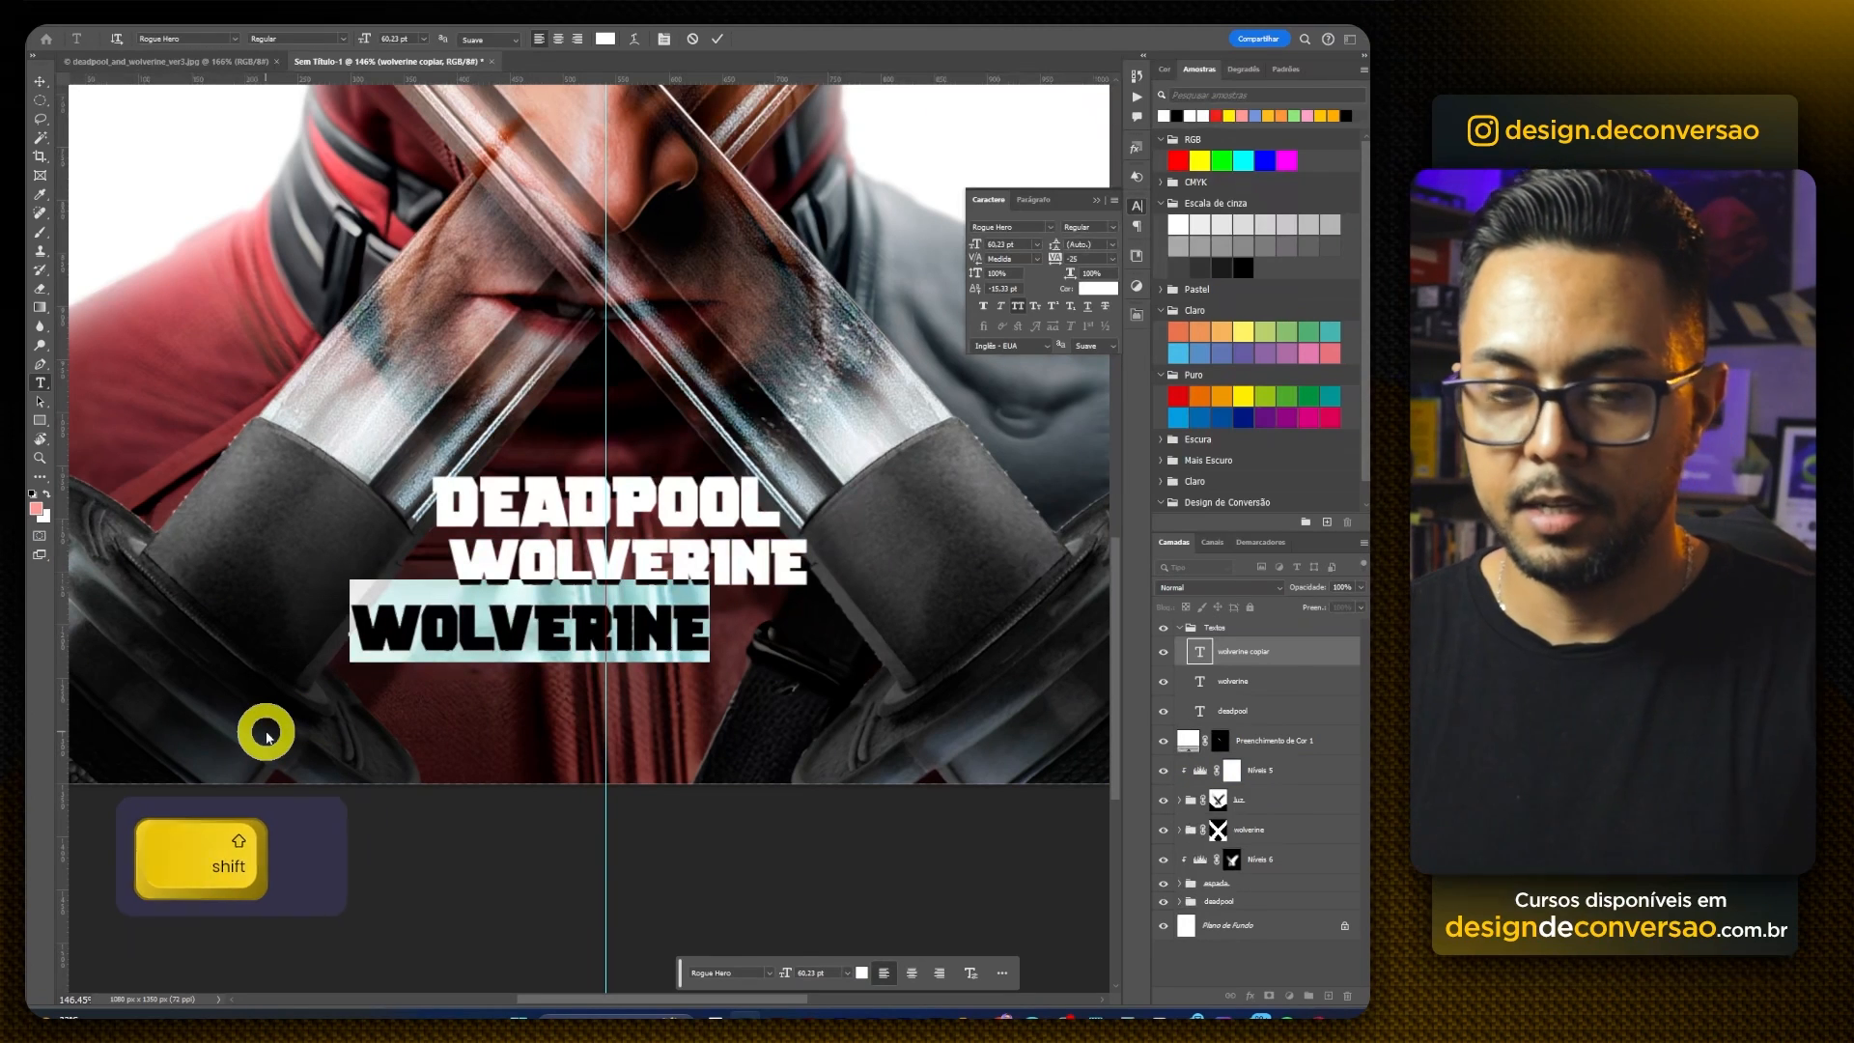
text(&)
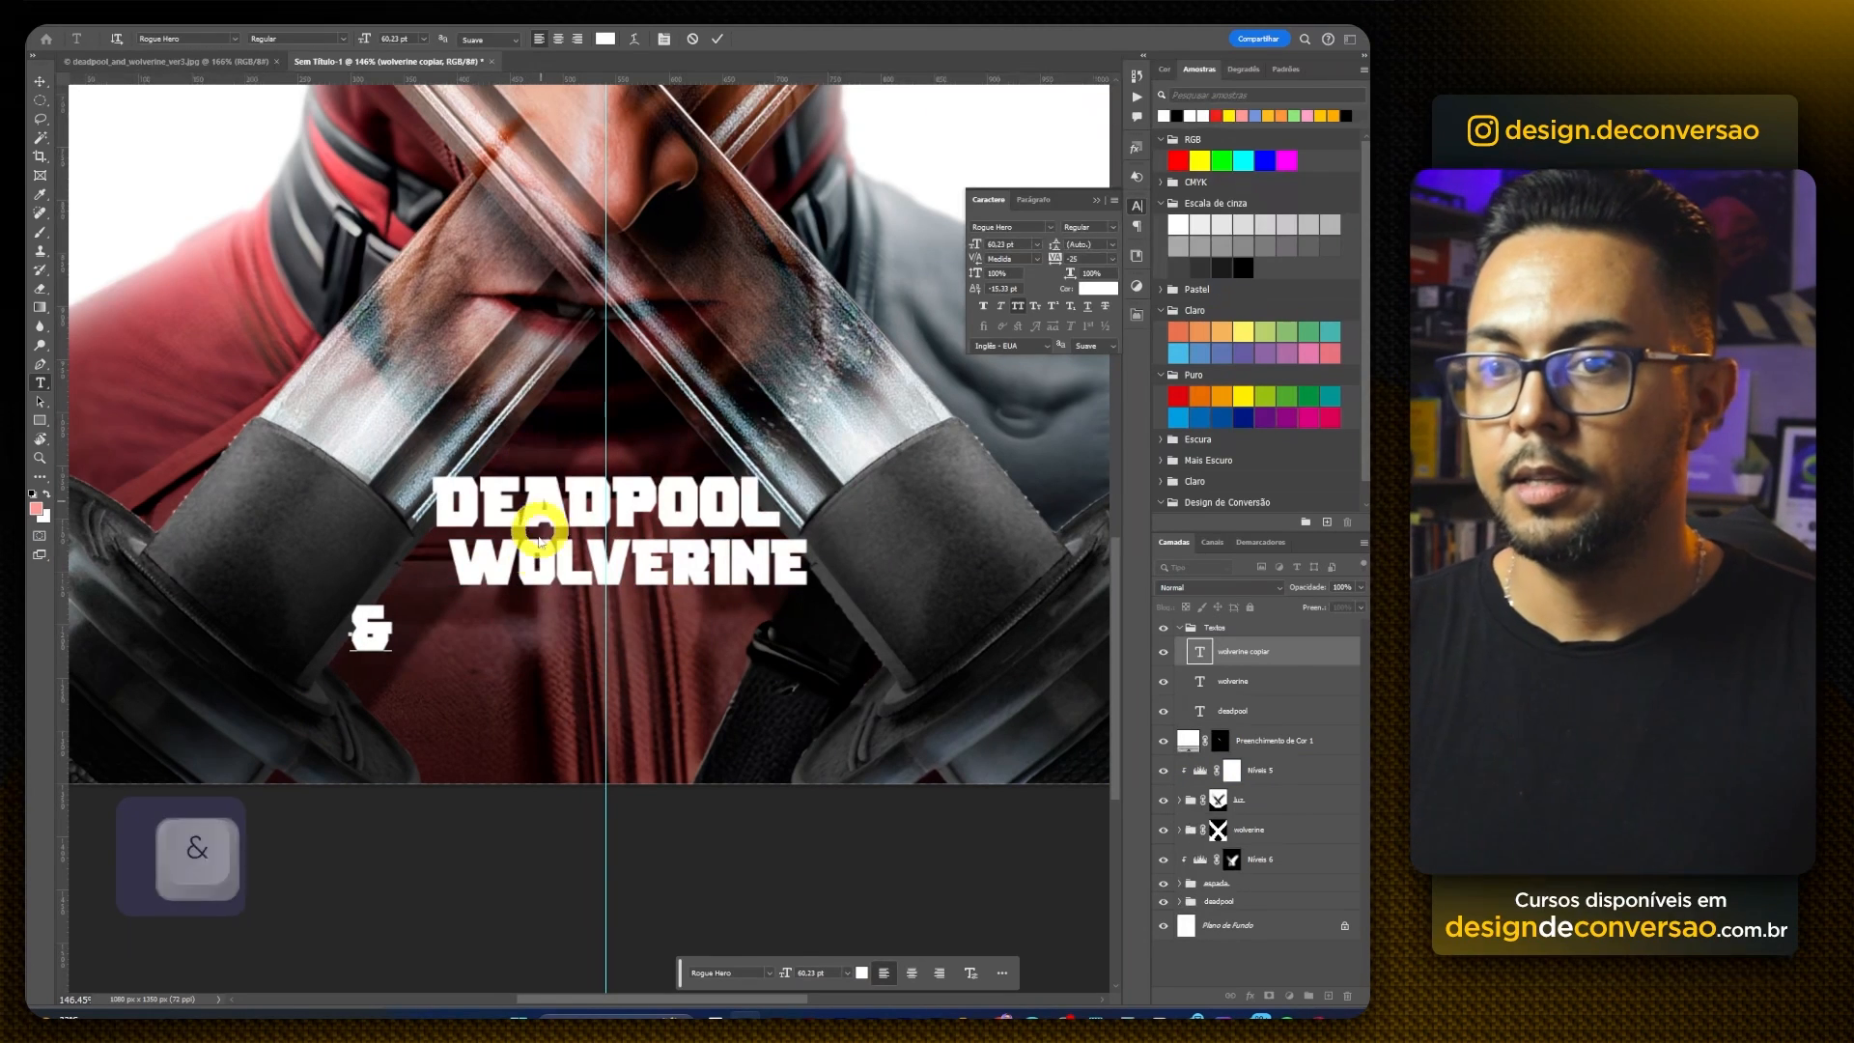
Step: Set the ampersand's font to Arial Black
click(42, 83)
click(1036, 237)
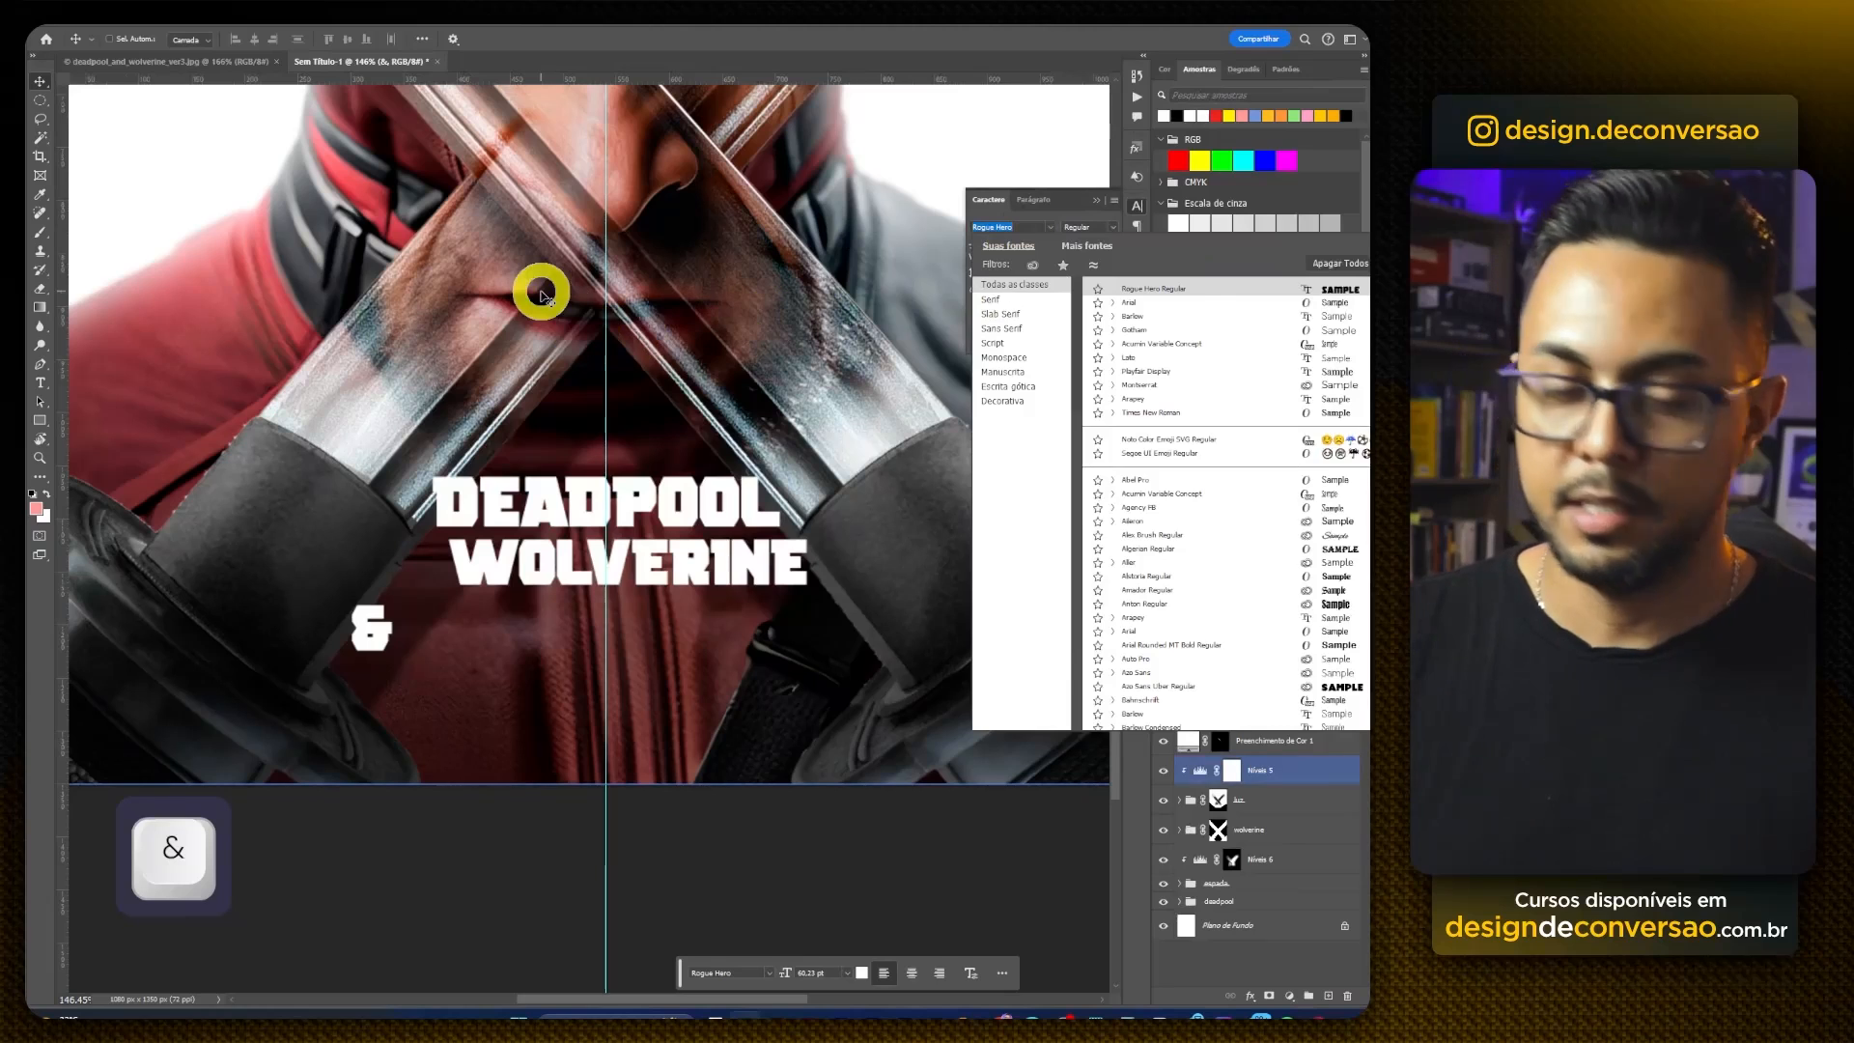
text(arial)
click(1150, 398)
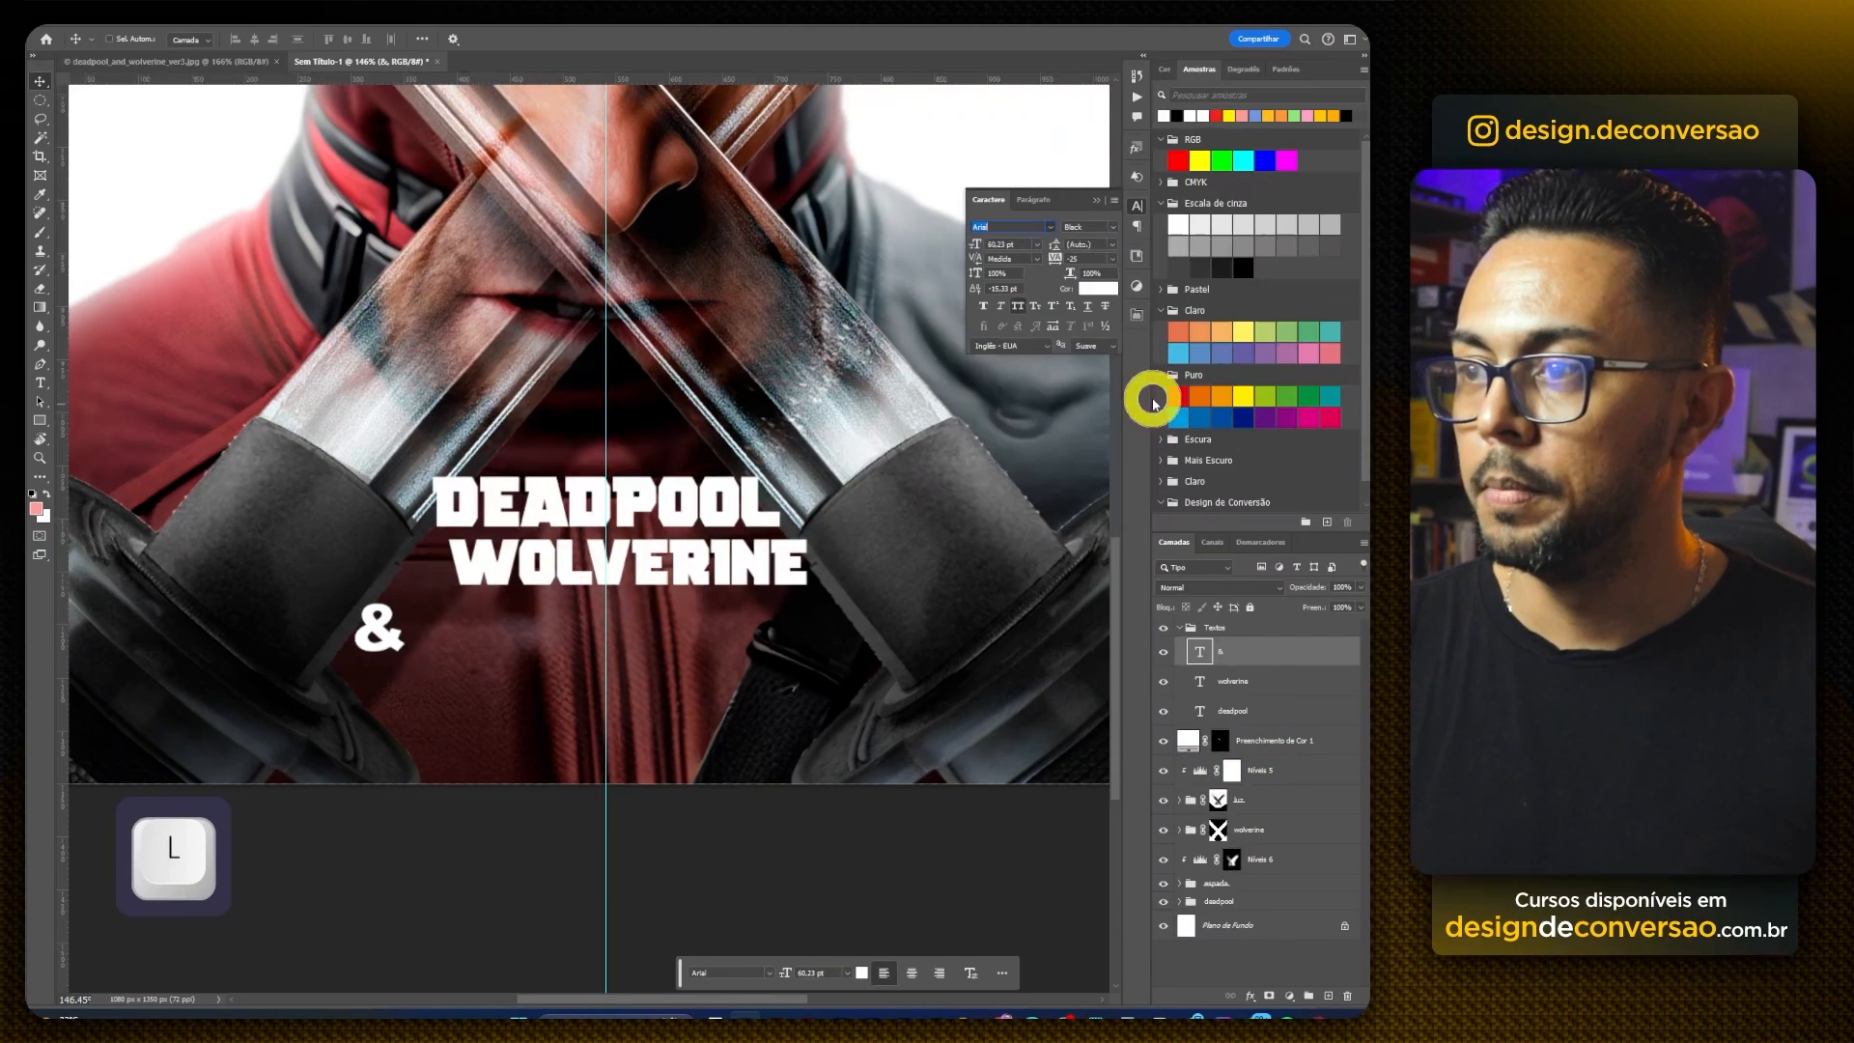
Step: Shrink the ampersand to about 44 pt and place it just before WOLVERINE on the same line
drag(393, 645, 425, 551)
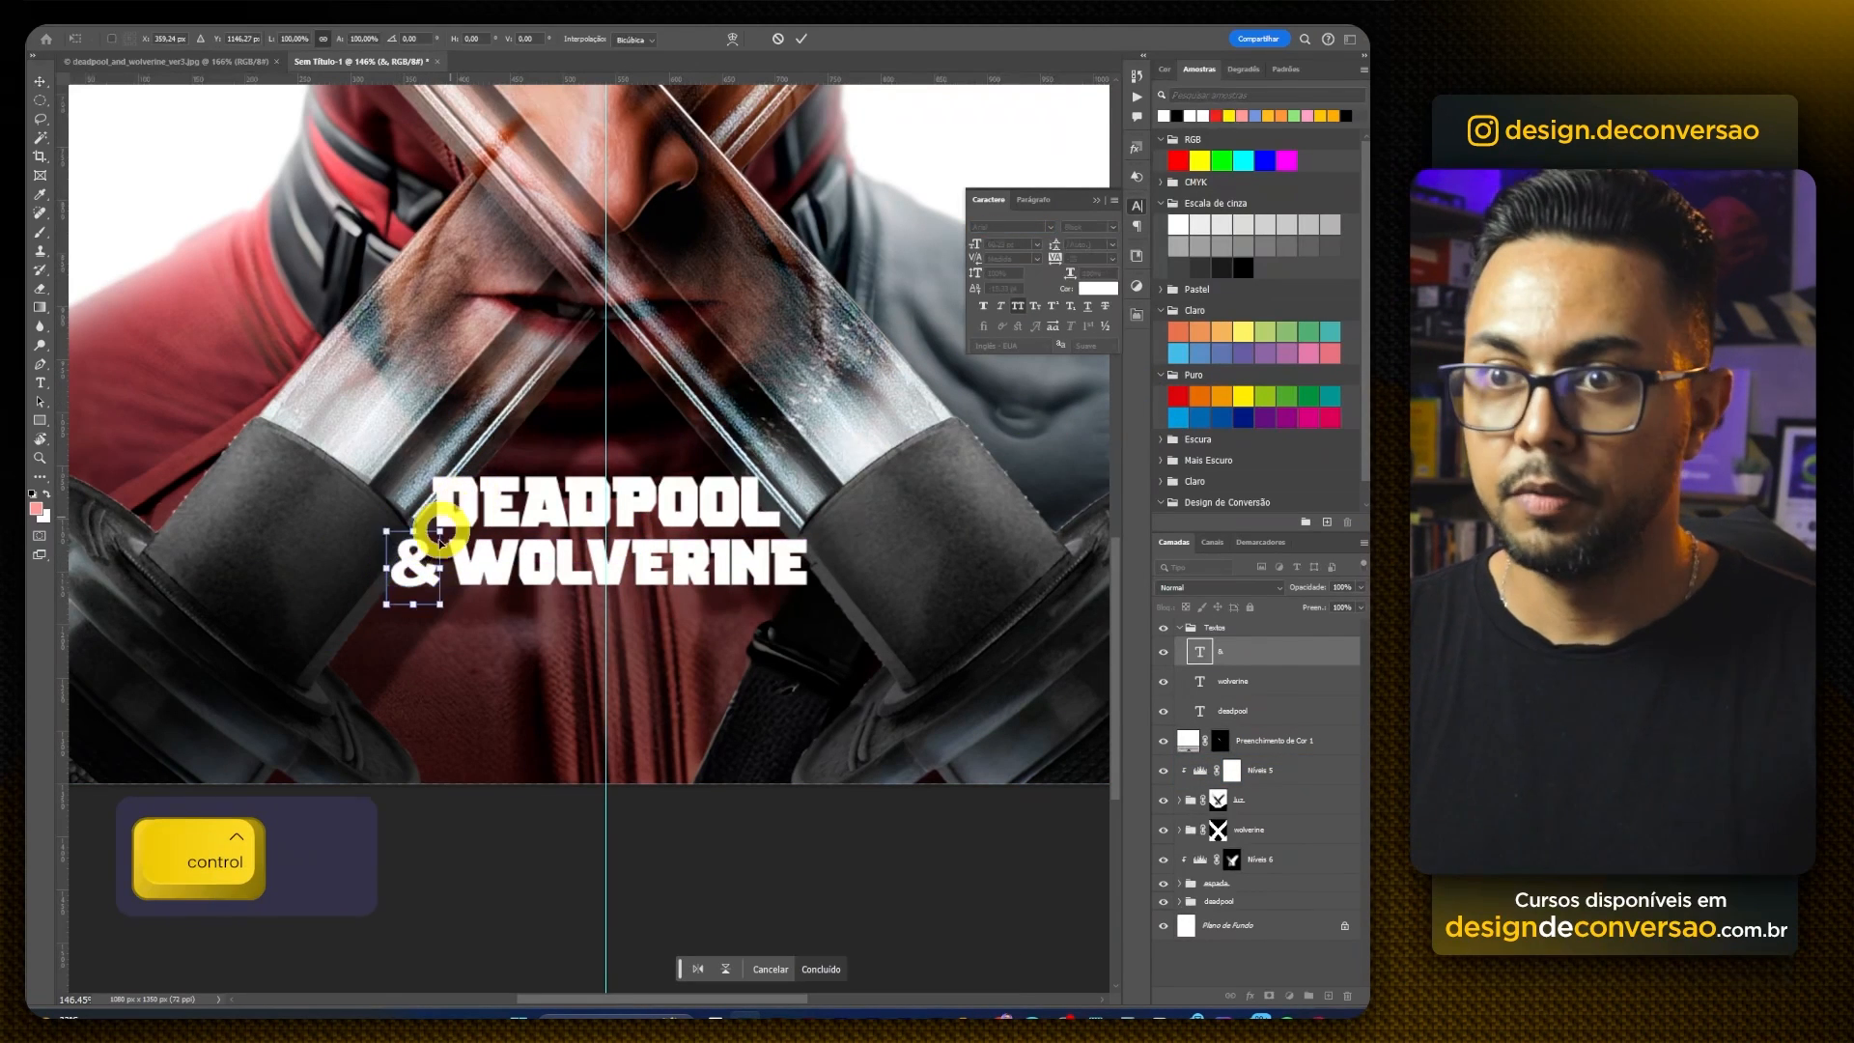
key(ctrl+t)
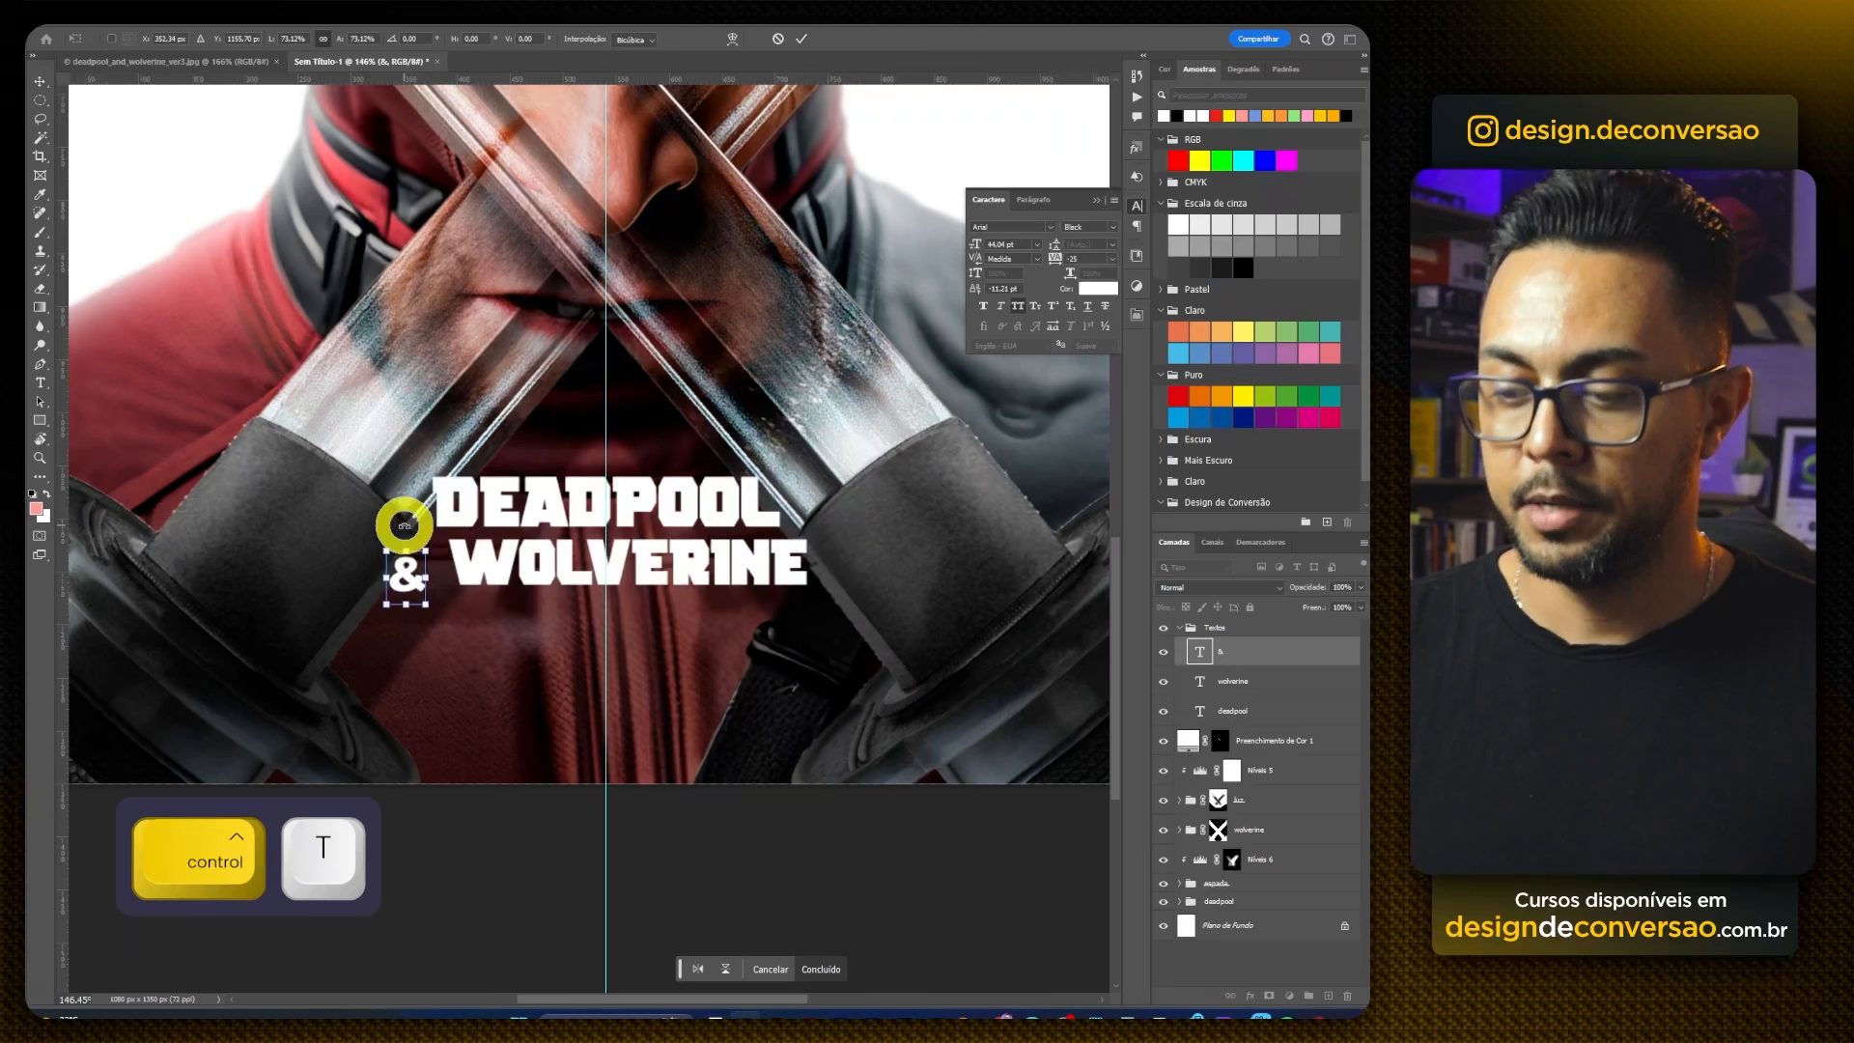
key(Return)
Step: Duplicate the WOLVERINE text below the title and change the copy to "somente nos cinemas"
ctrl+click(699, 575)
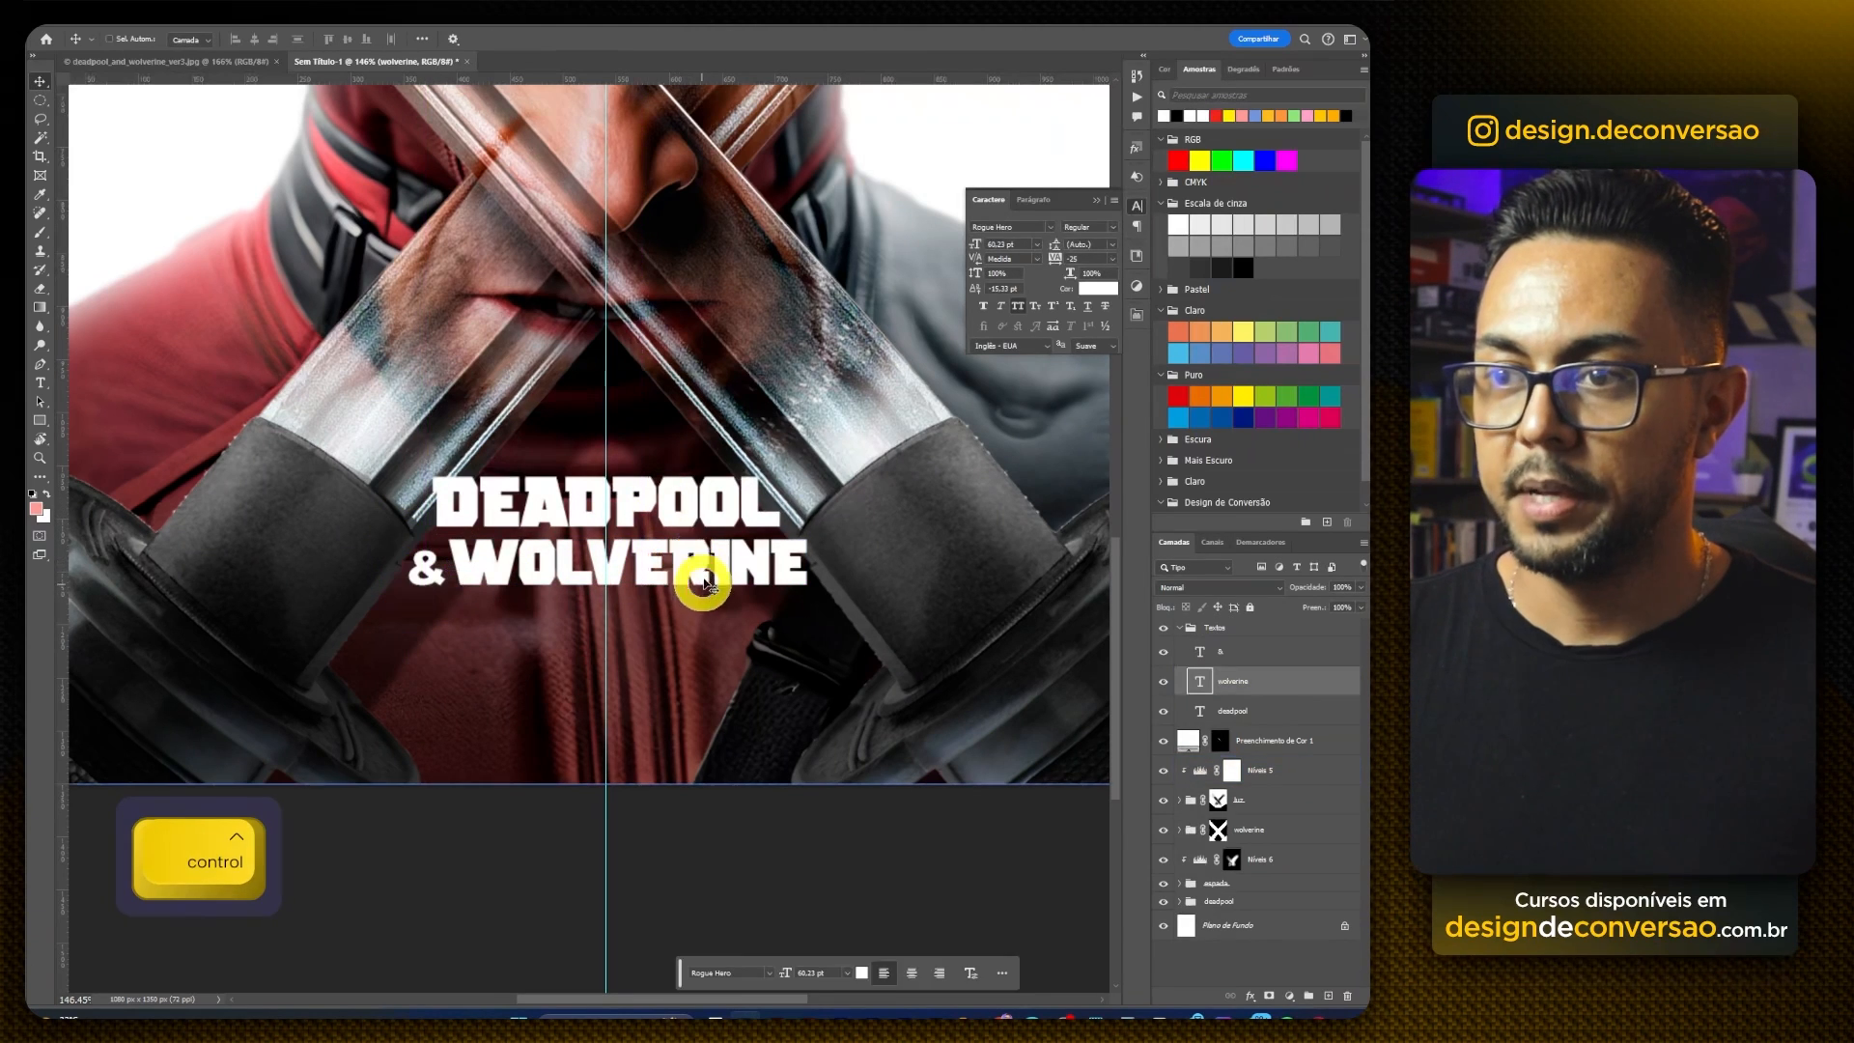
drag(700, 575, 689, 654)
key(t)
click(688, 653)
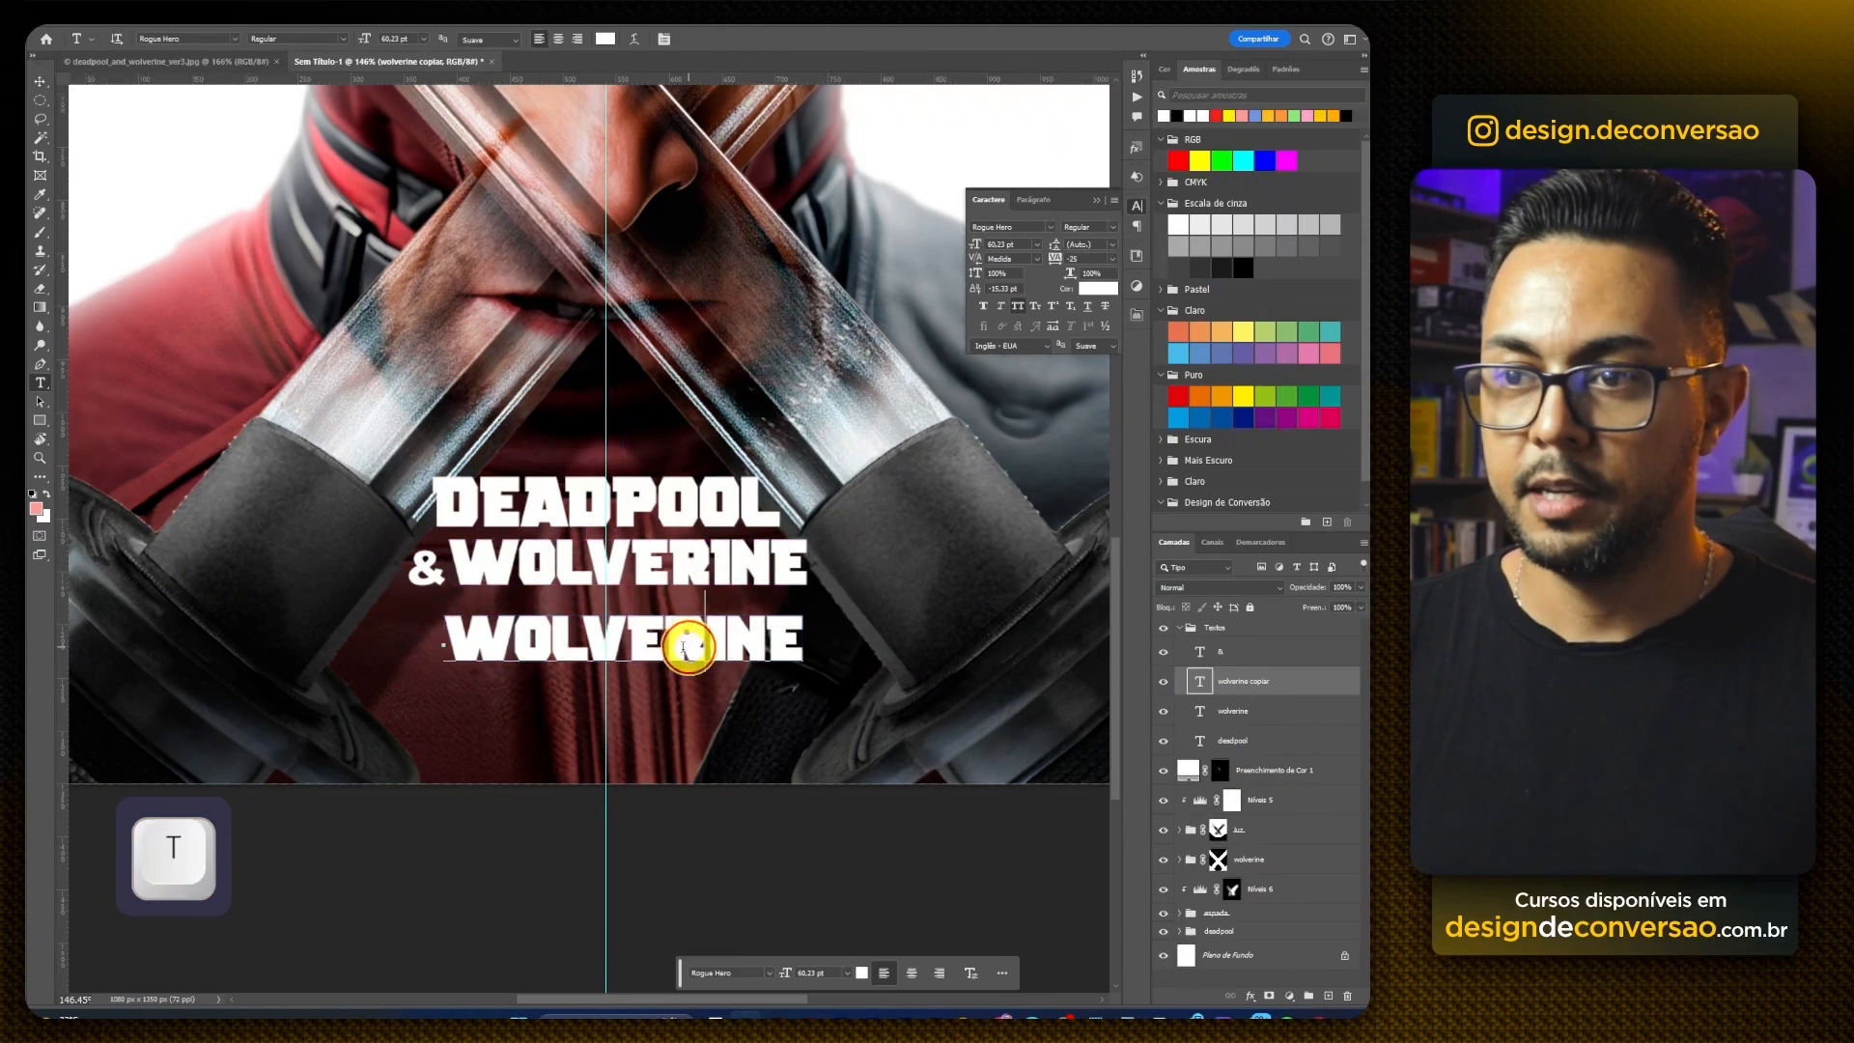
key(ctrl+a)
text(somente nos cinemas)
Step: Scale SOMENTE NOS CINEMAS down to about 23 pt, centre it below the title and set its tracking to 0
key(ctrl+t)
drag(903, 657, 671, 662)
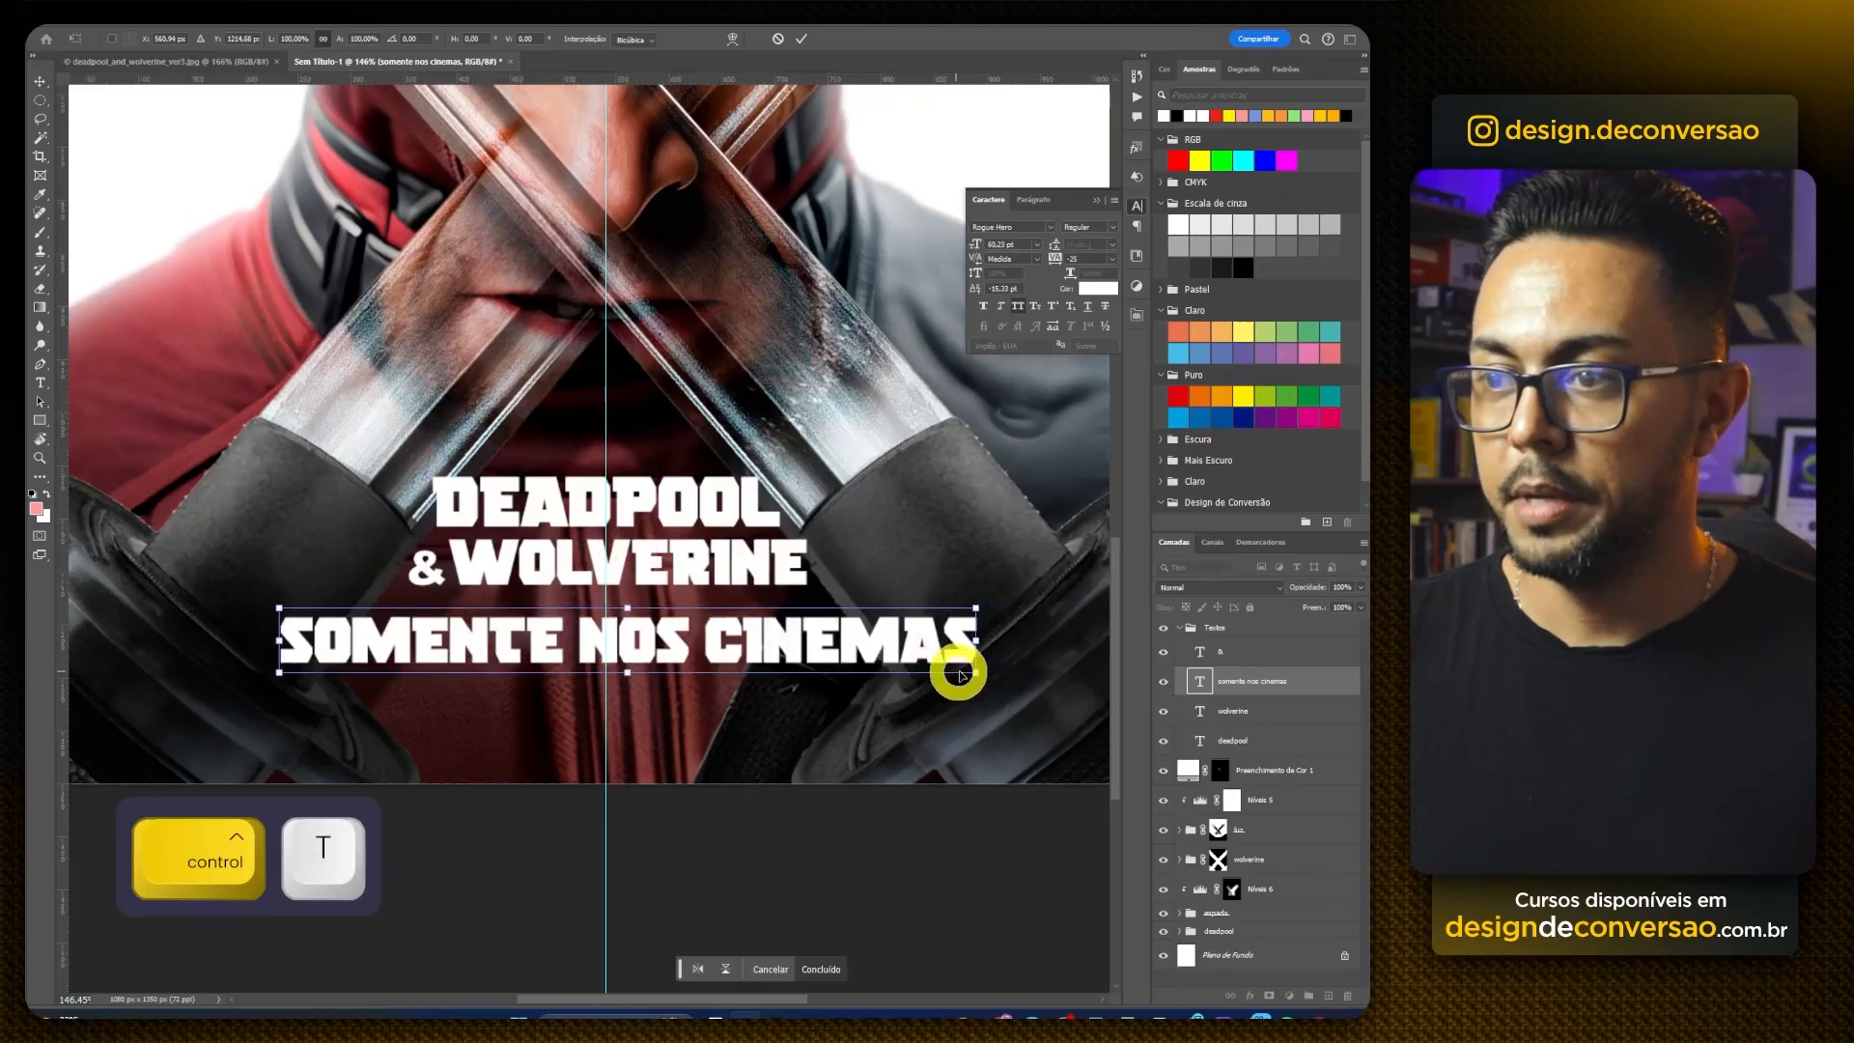
drag(879, 644, 741, 643)
key(Return)
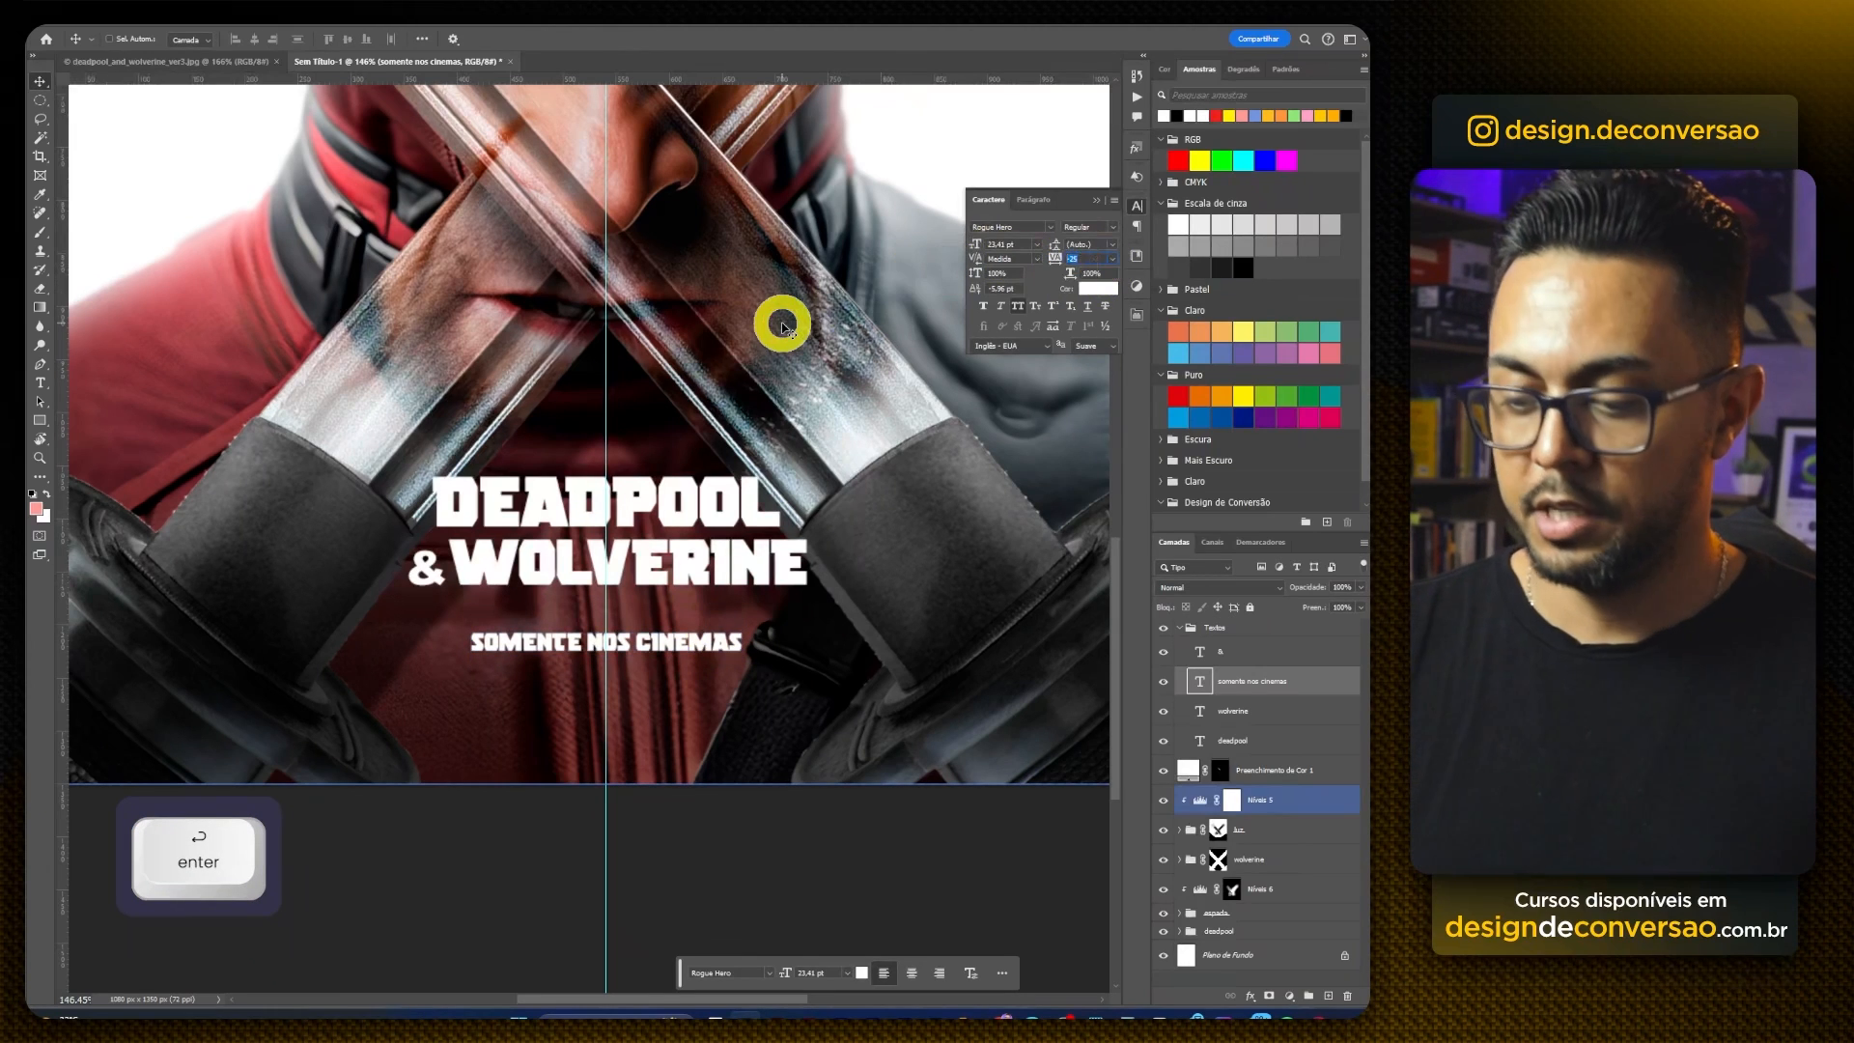
text(0)
key(Return)
Step: Duplicate the SOMENTE NOS CINEMAS line below as "26 de julho", enlarge it to about 52 pt and centre it beneath
drag(666, 632, 653, 662)
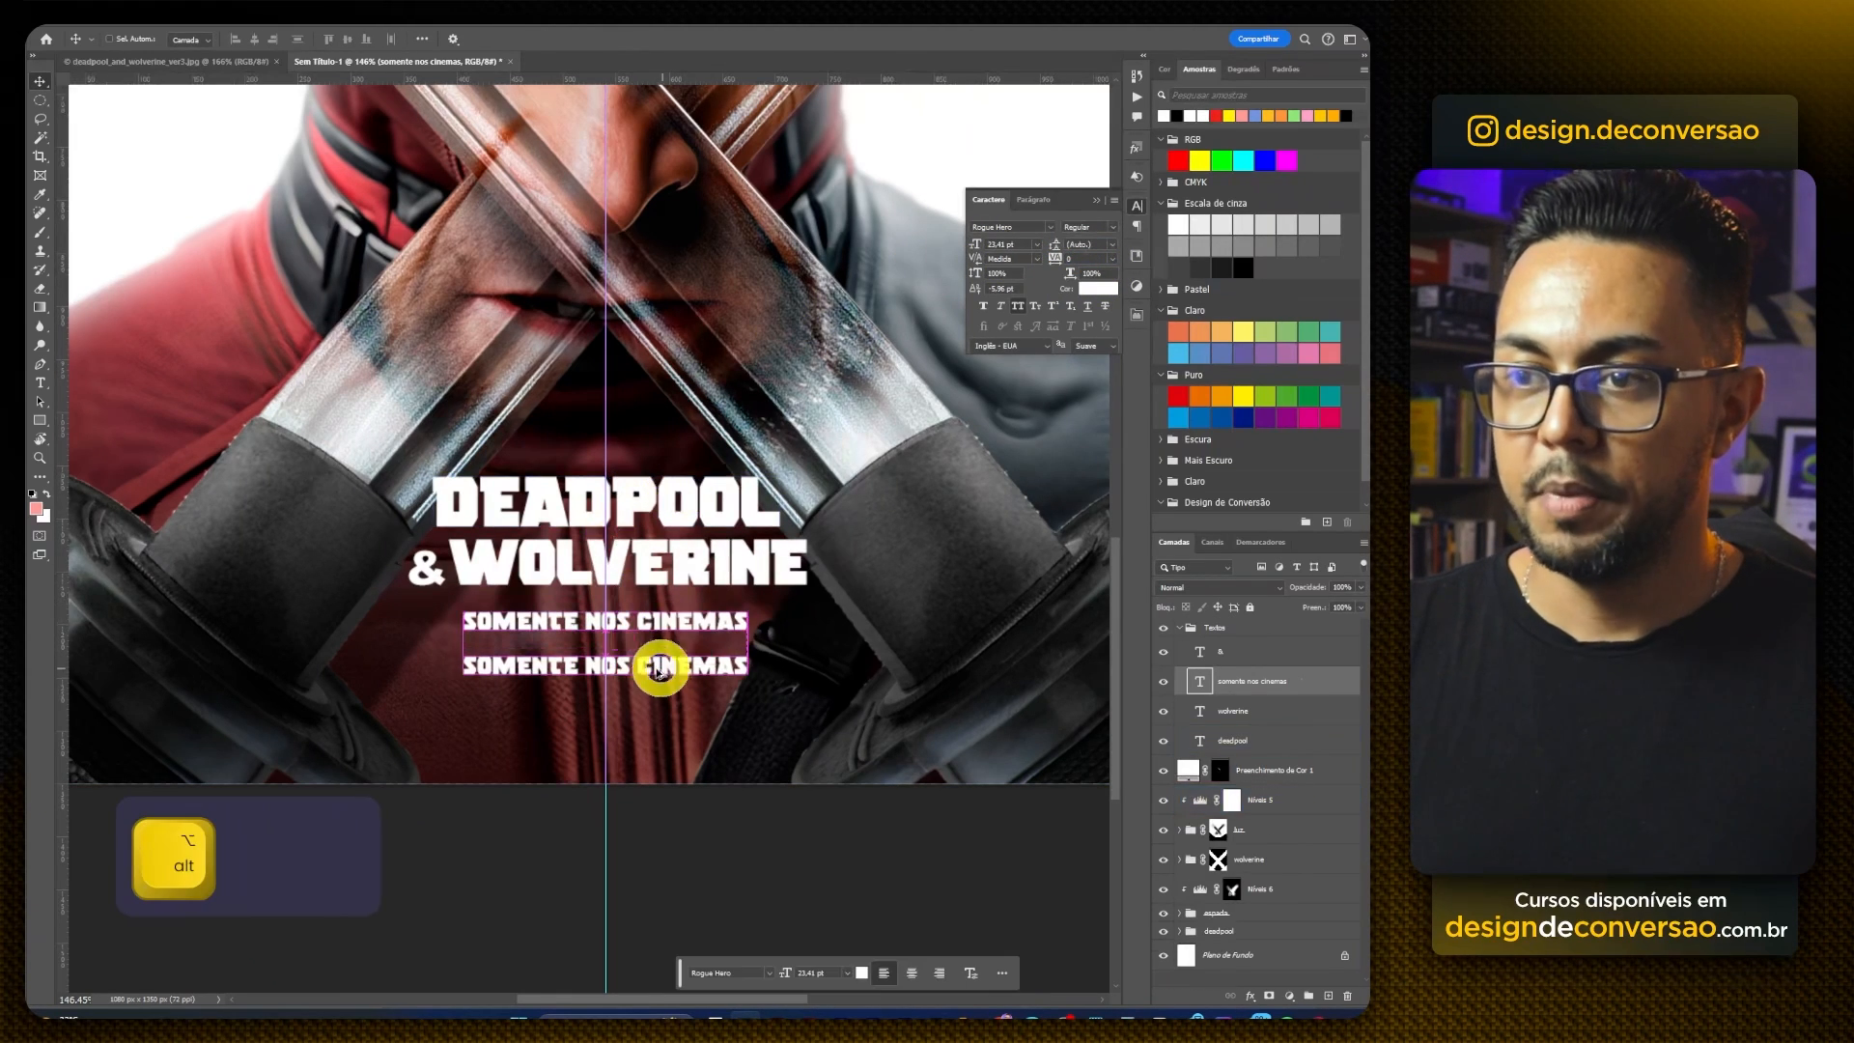
key(t)
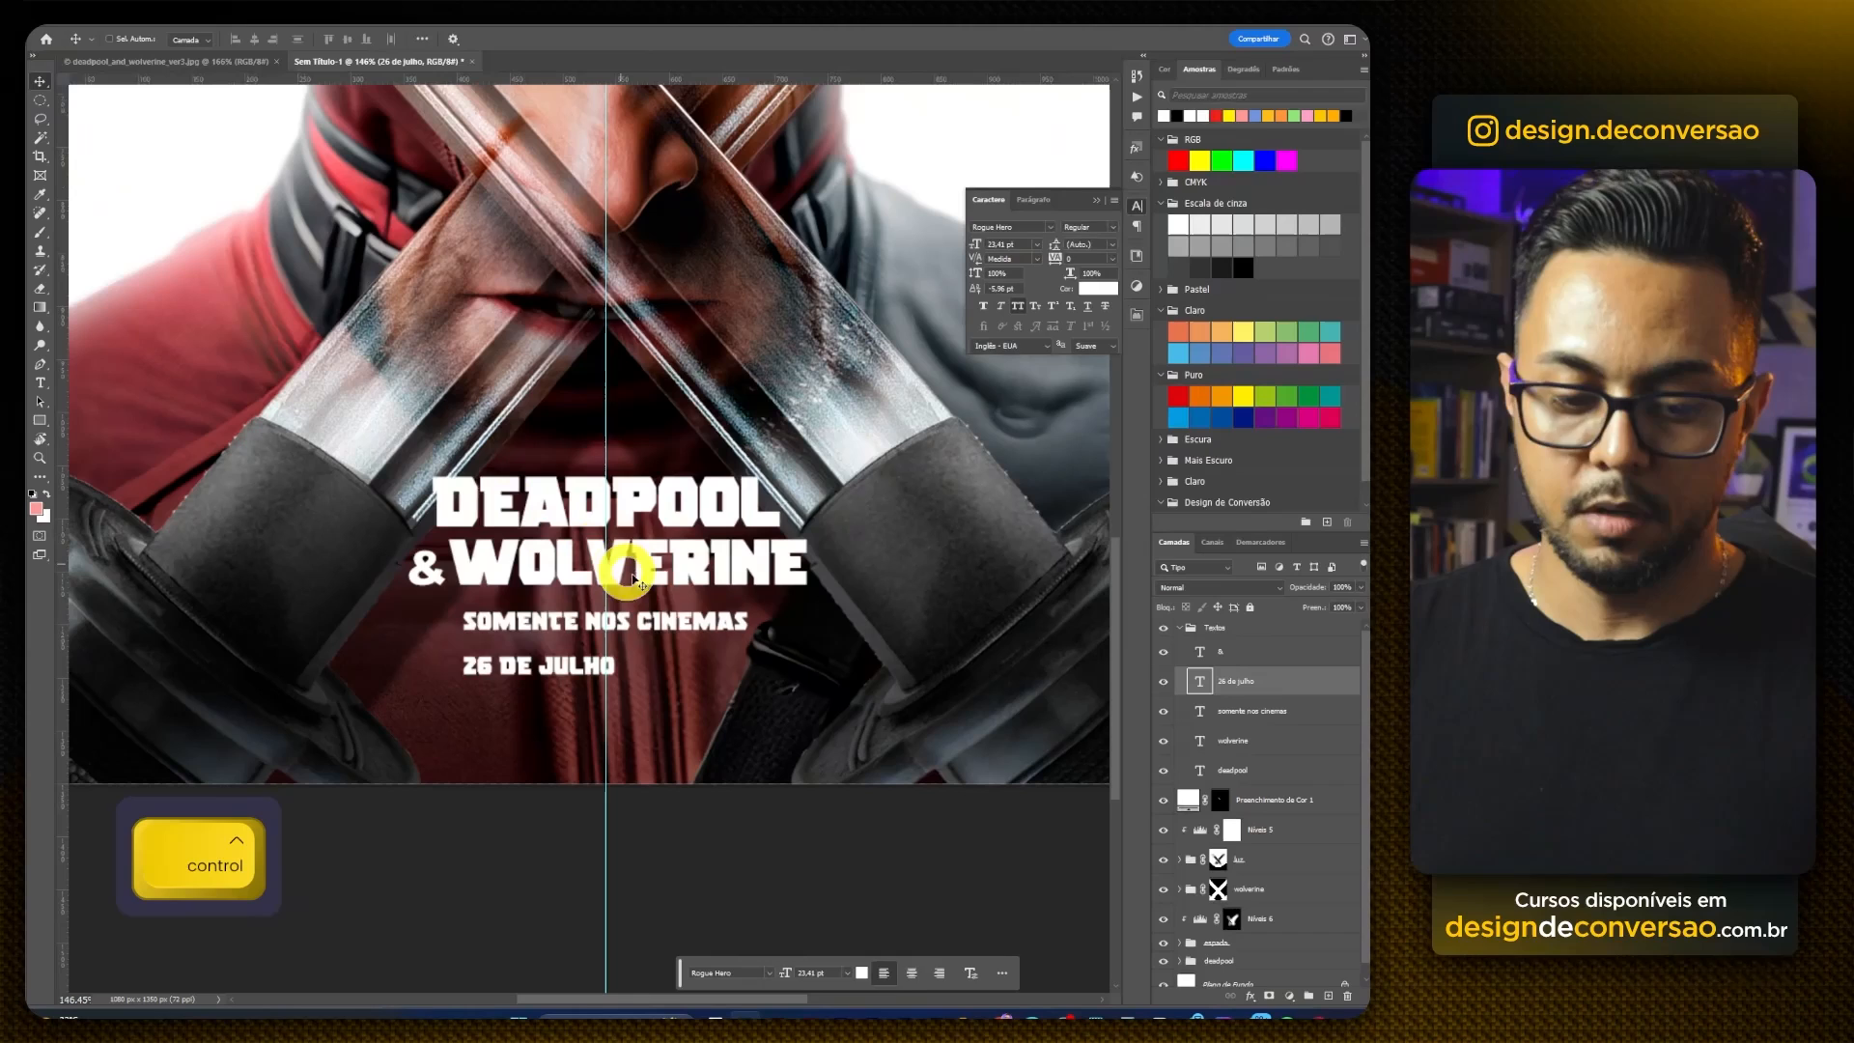
key(ctrl+t)
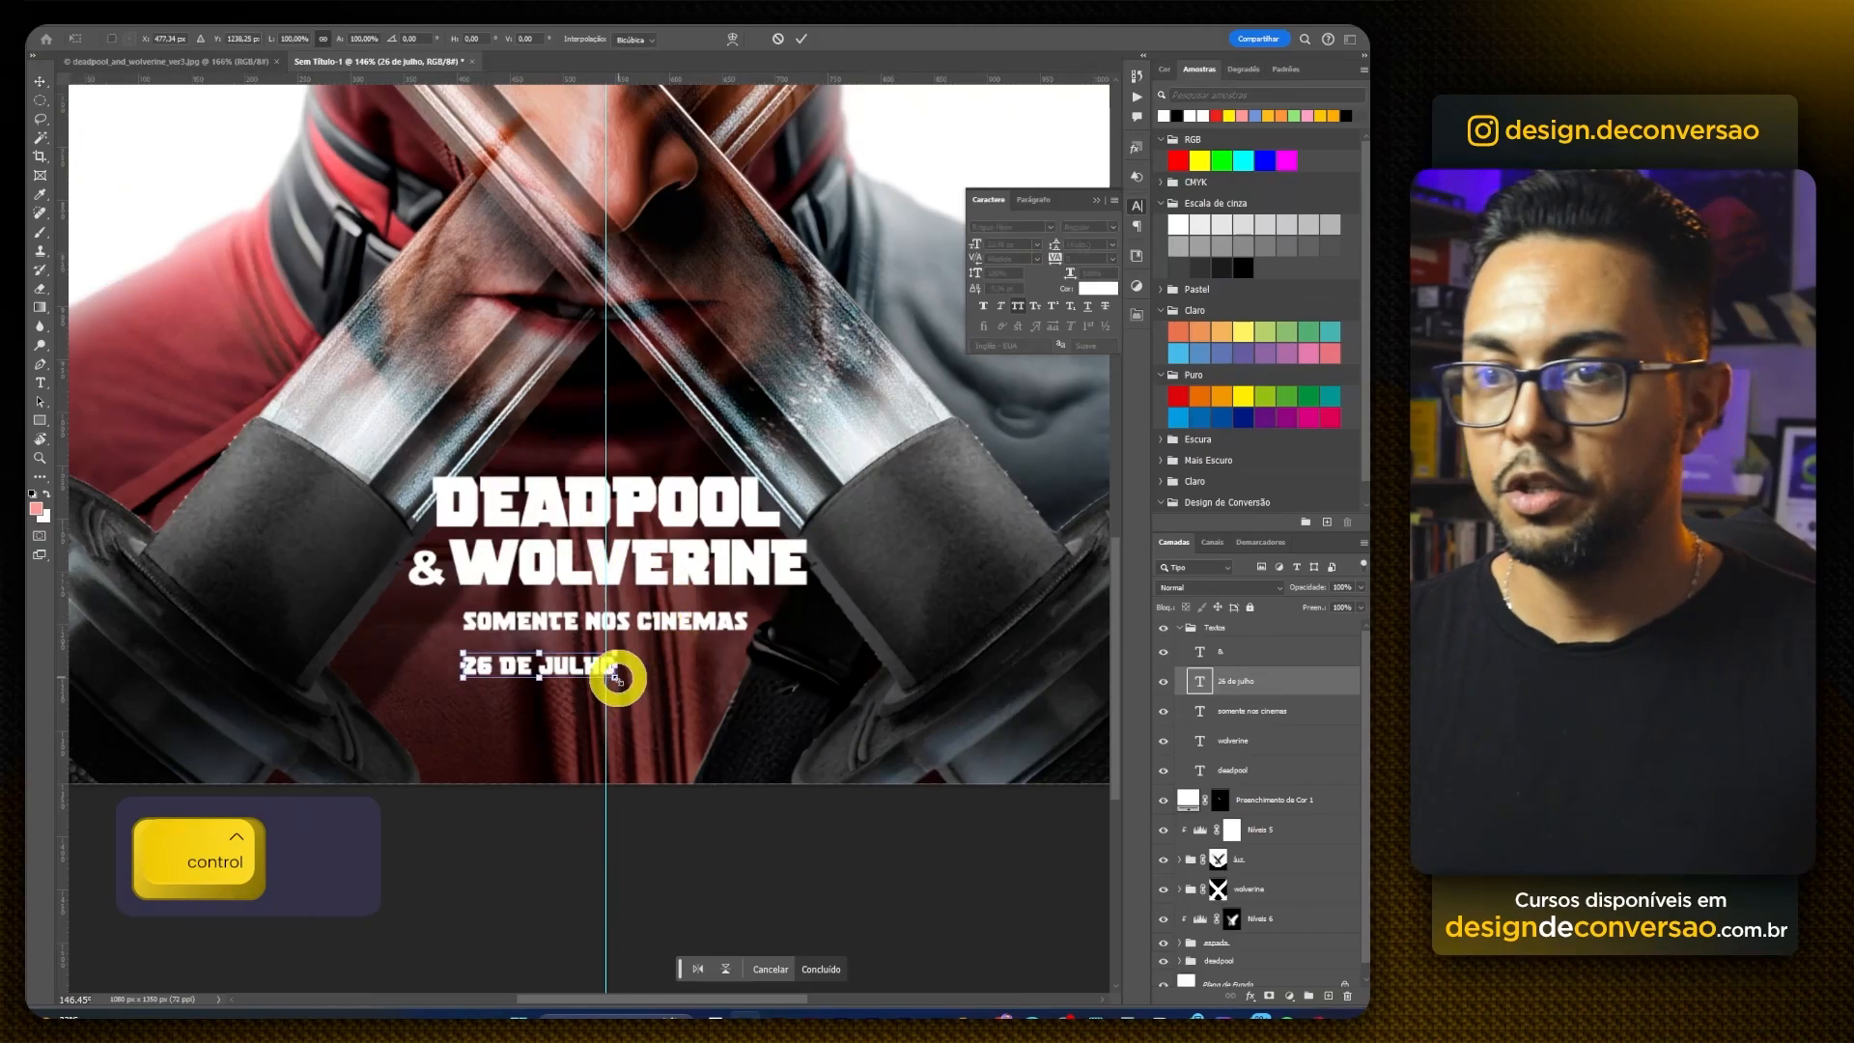
drag(793, 744, 786, 744)
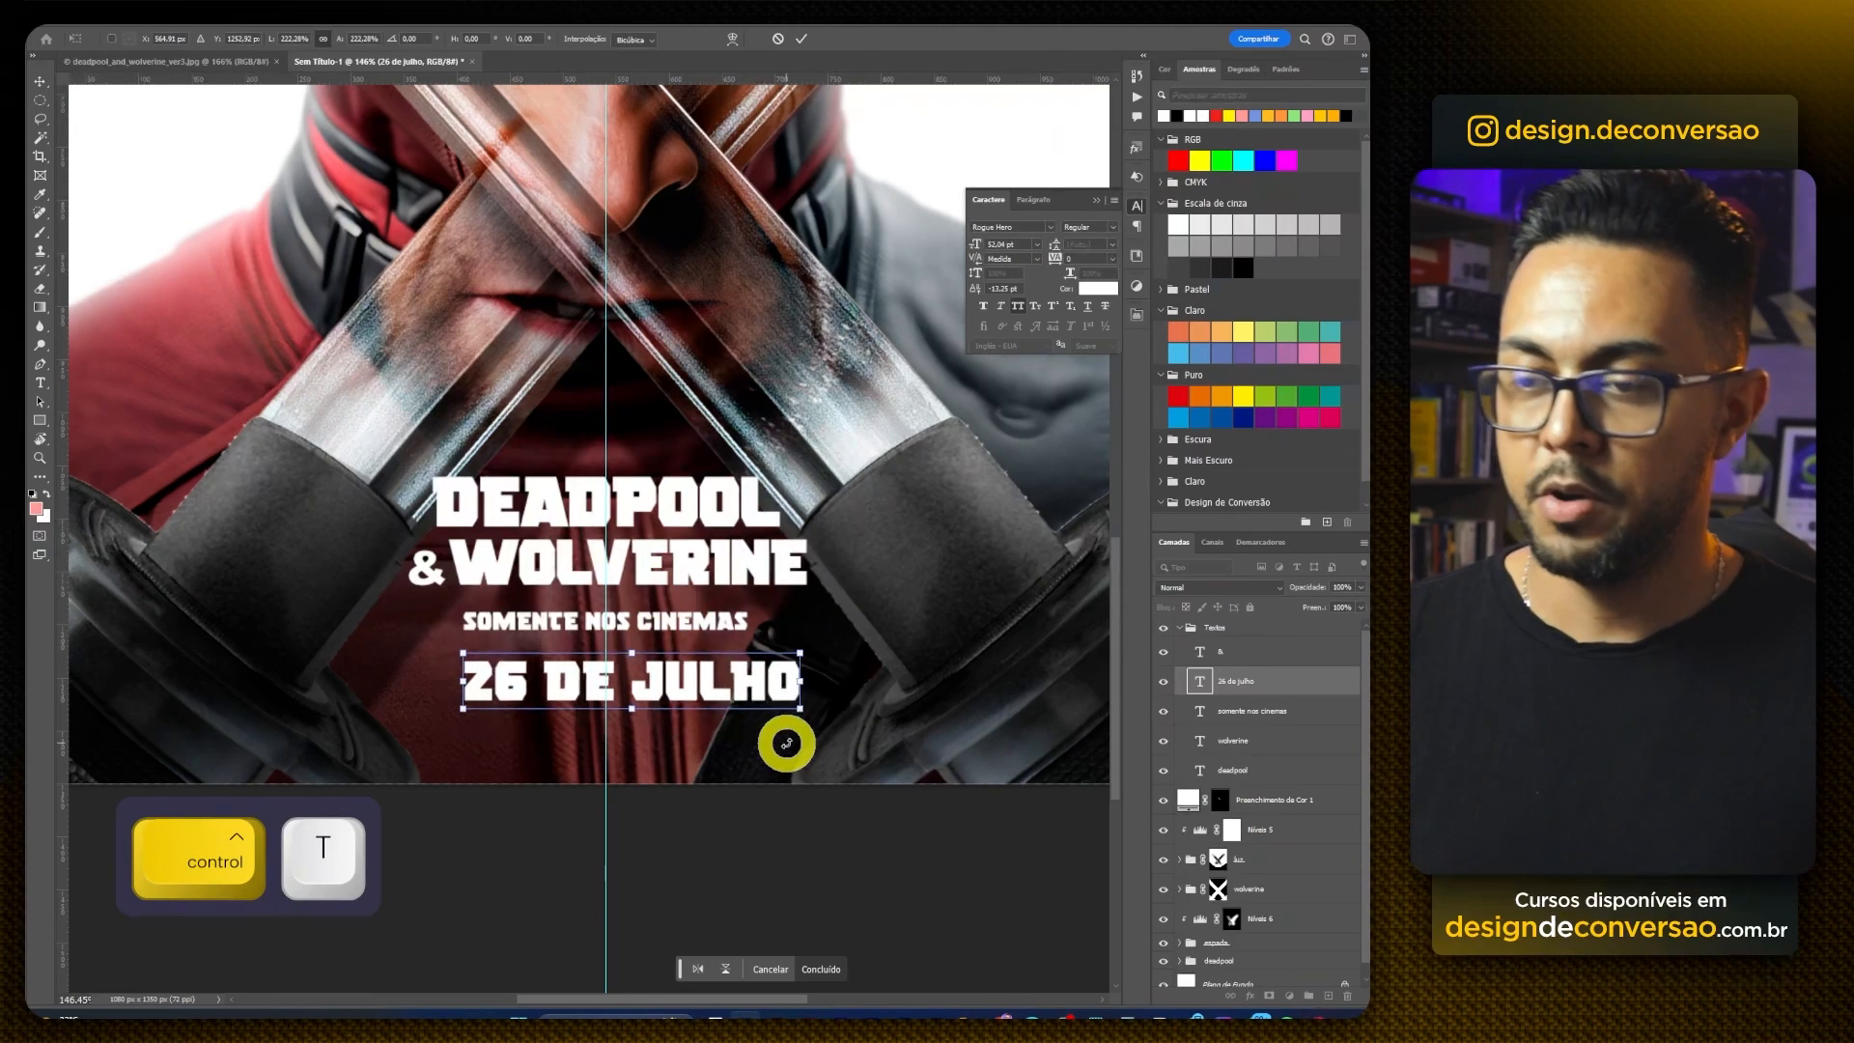
drag(724, 676, 678, 676)
key(Return)
Step: Group the DEADPOOL, WOLVERINE and ampersand text layers together inside the Textos group
click(1266, 765)
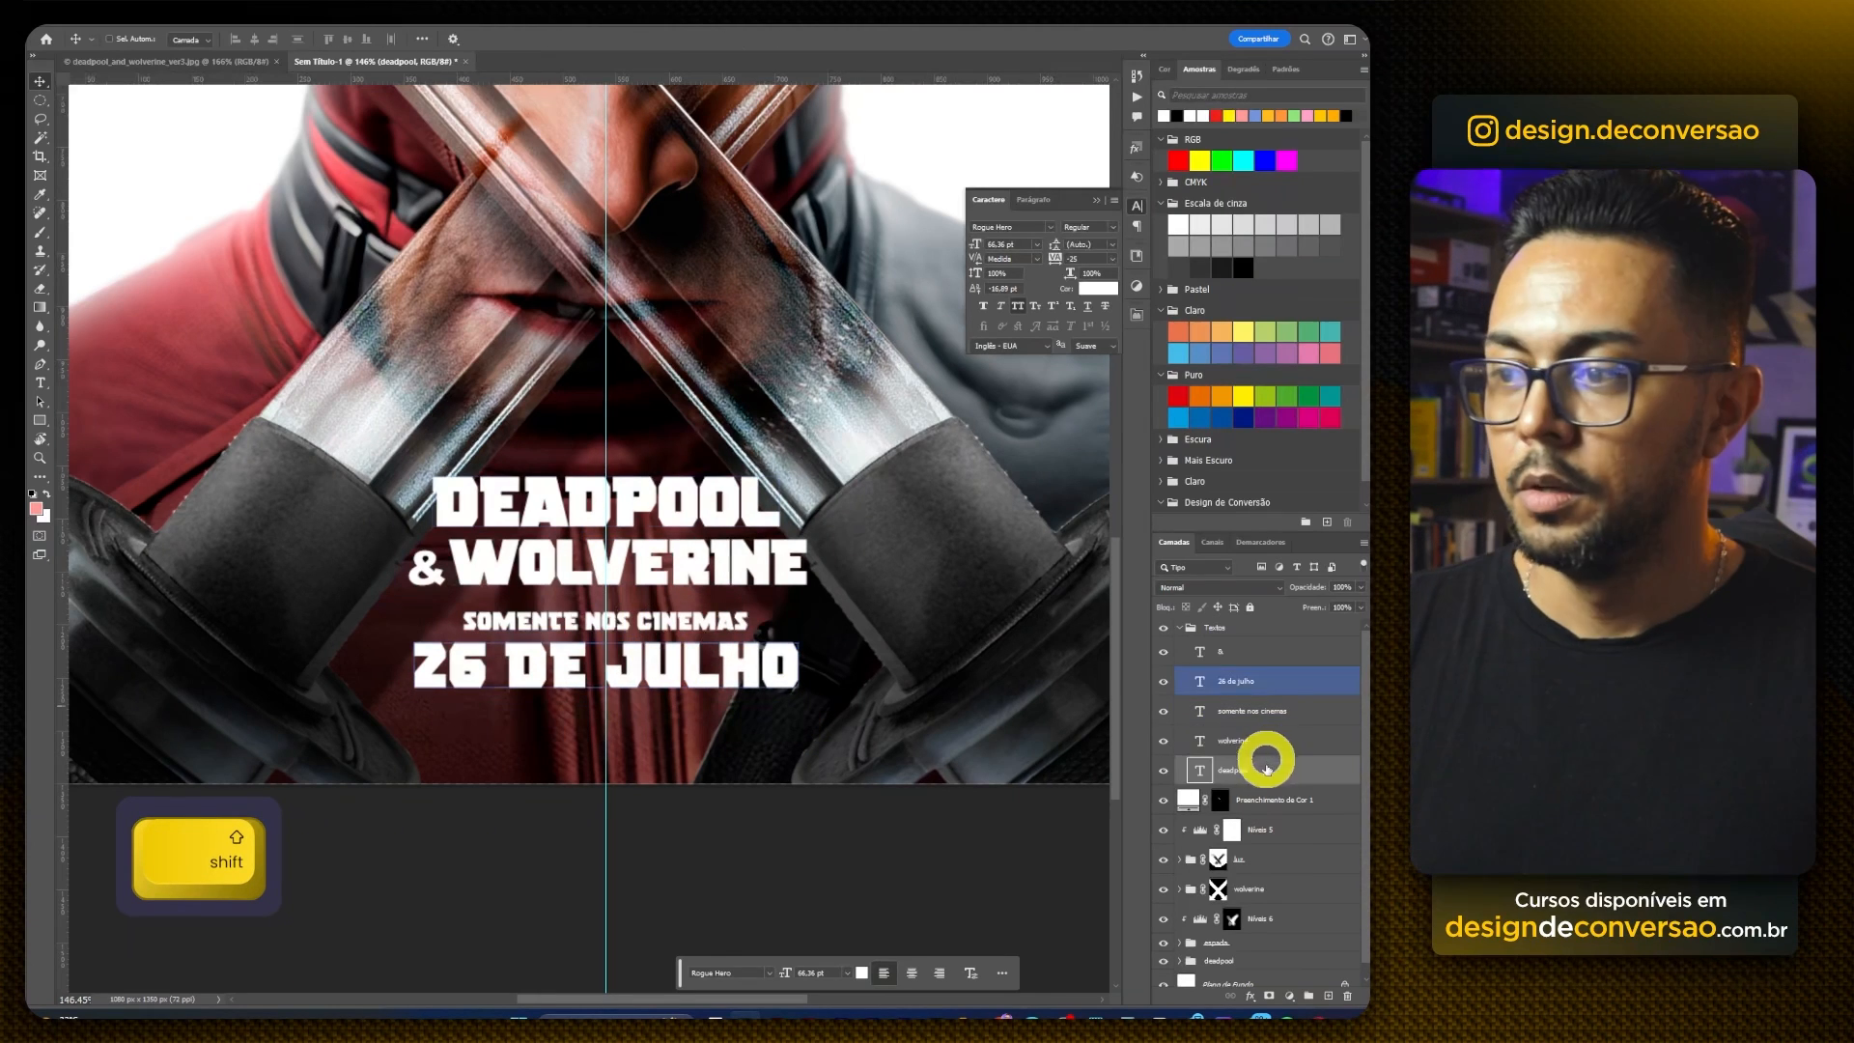
ctrl+click(1285, 745)
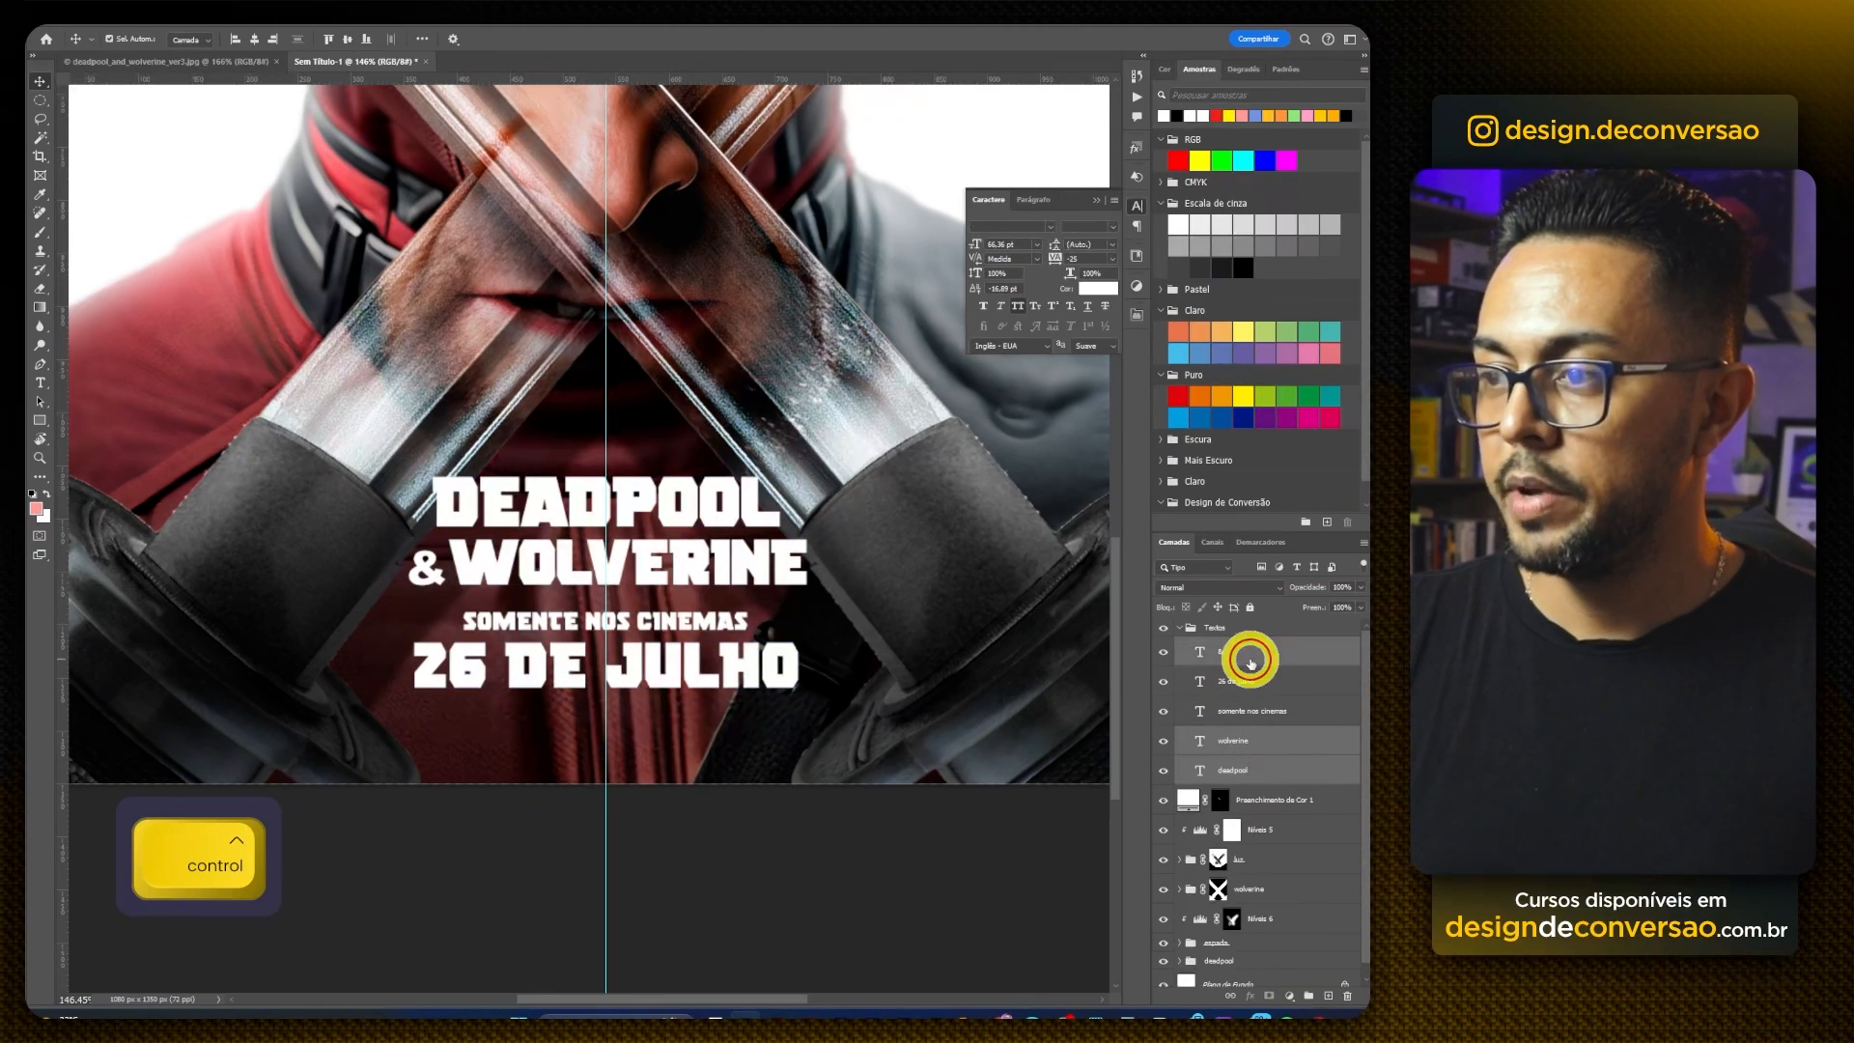
key(ctrl+g)
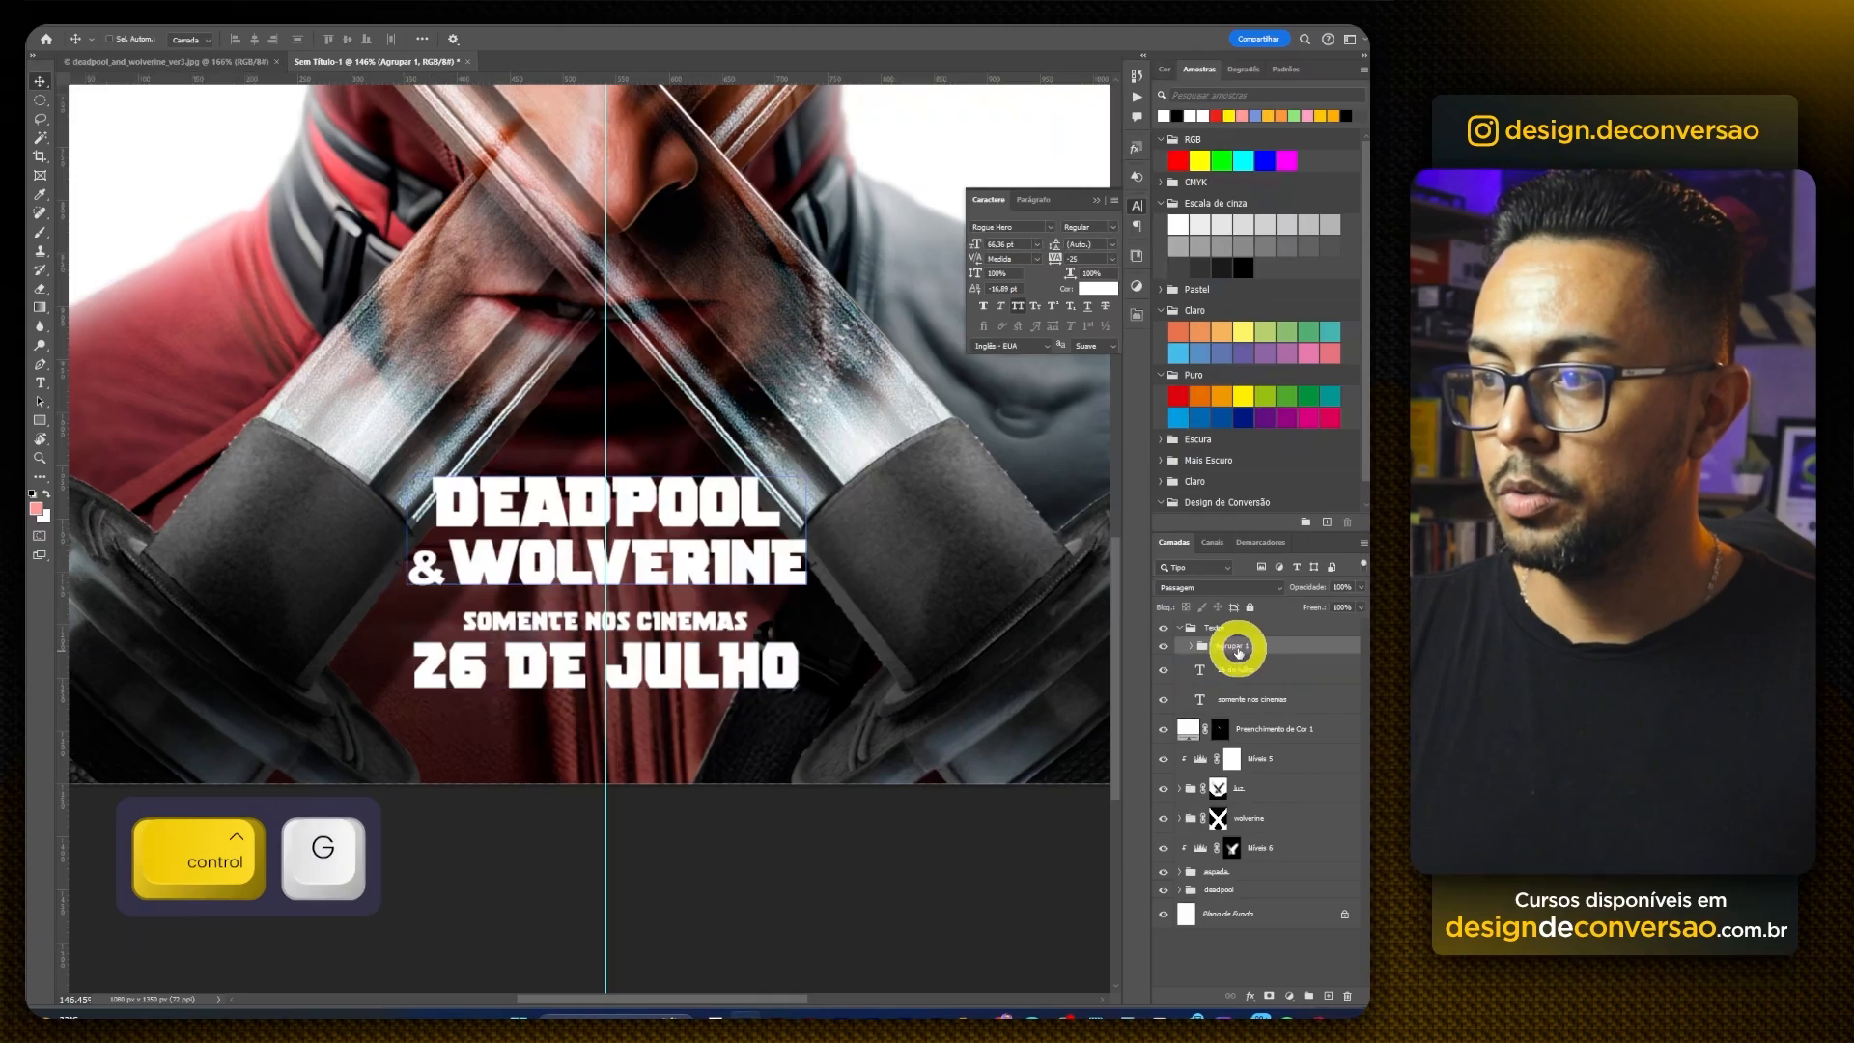
Step: Copy the scratched grunge metal texture image from Pixabay and paste it into the Photoshop poster above the title group
key(alt+Tab)
right_click(675, 486)
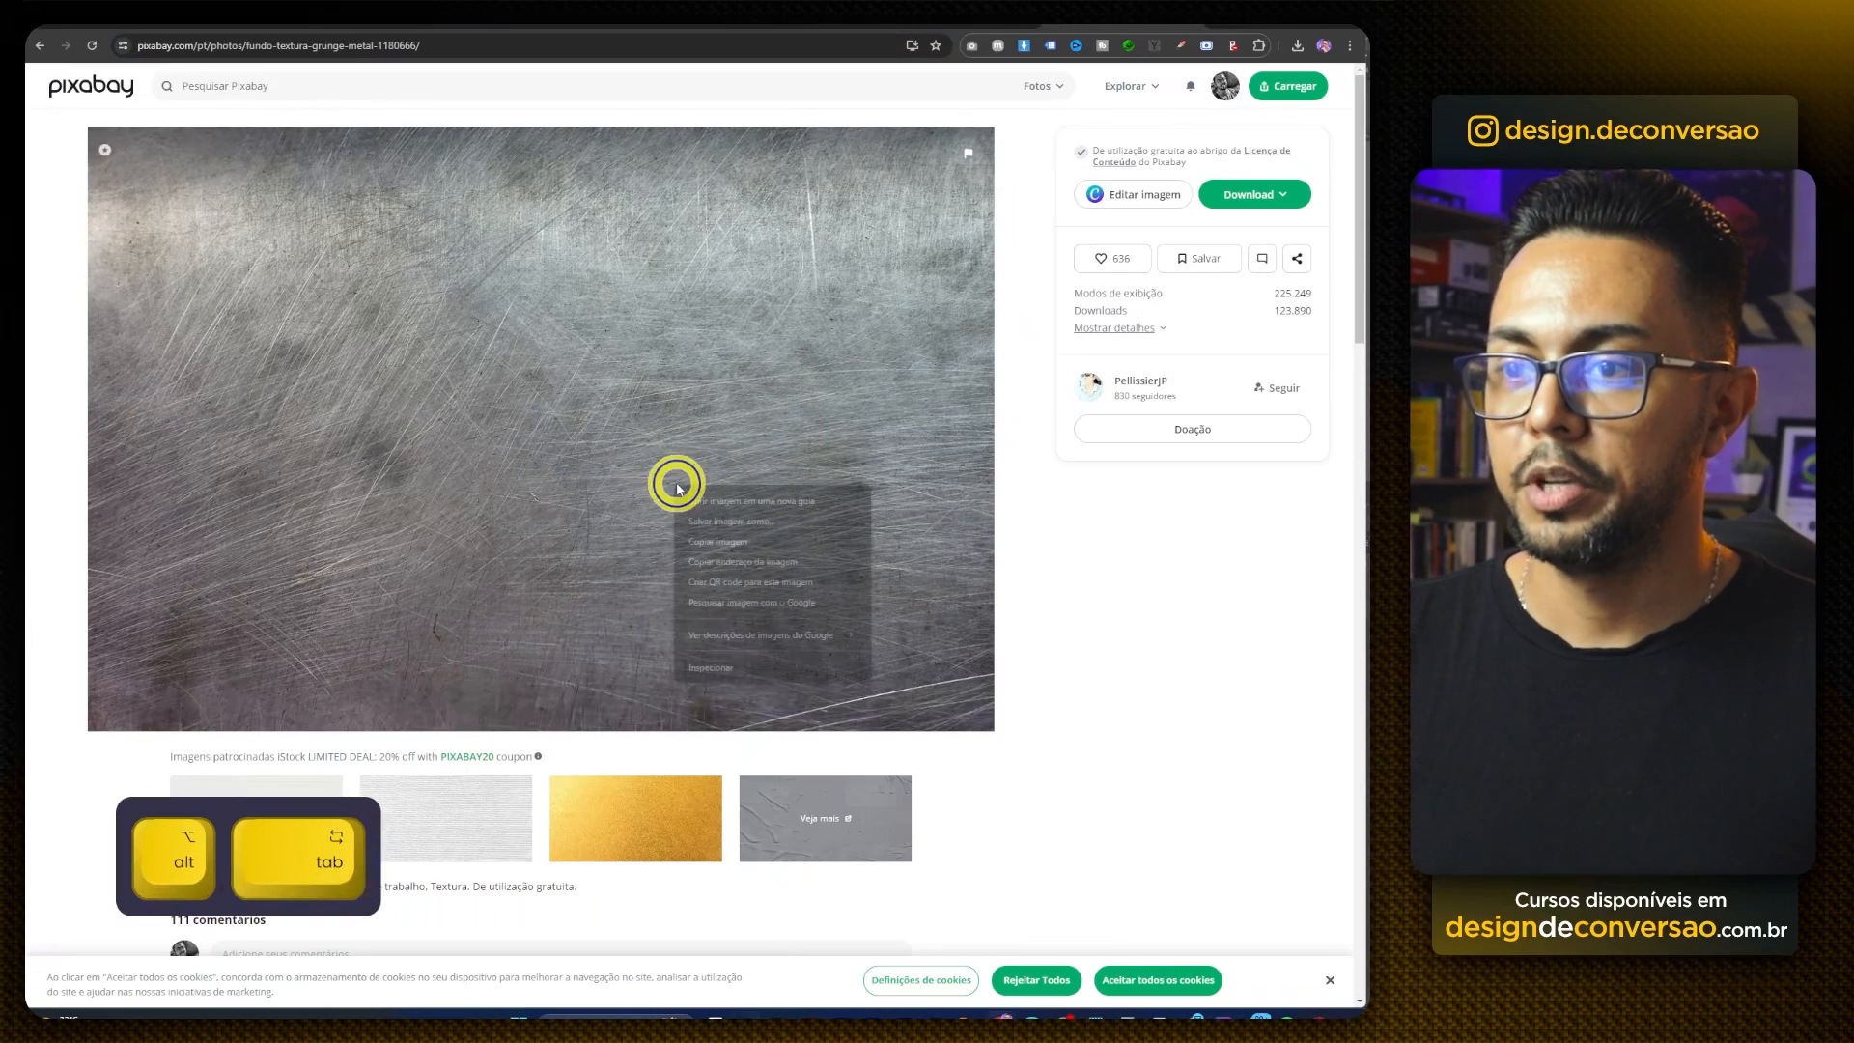
click(742, 551)
key(alt+Tab)
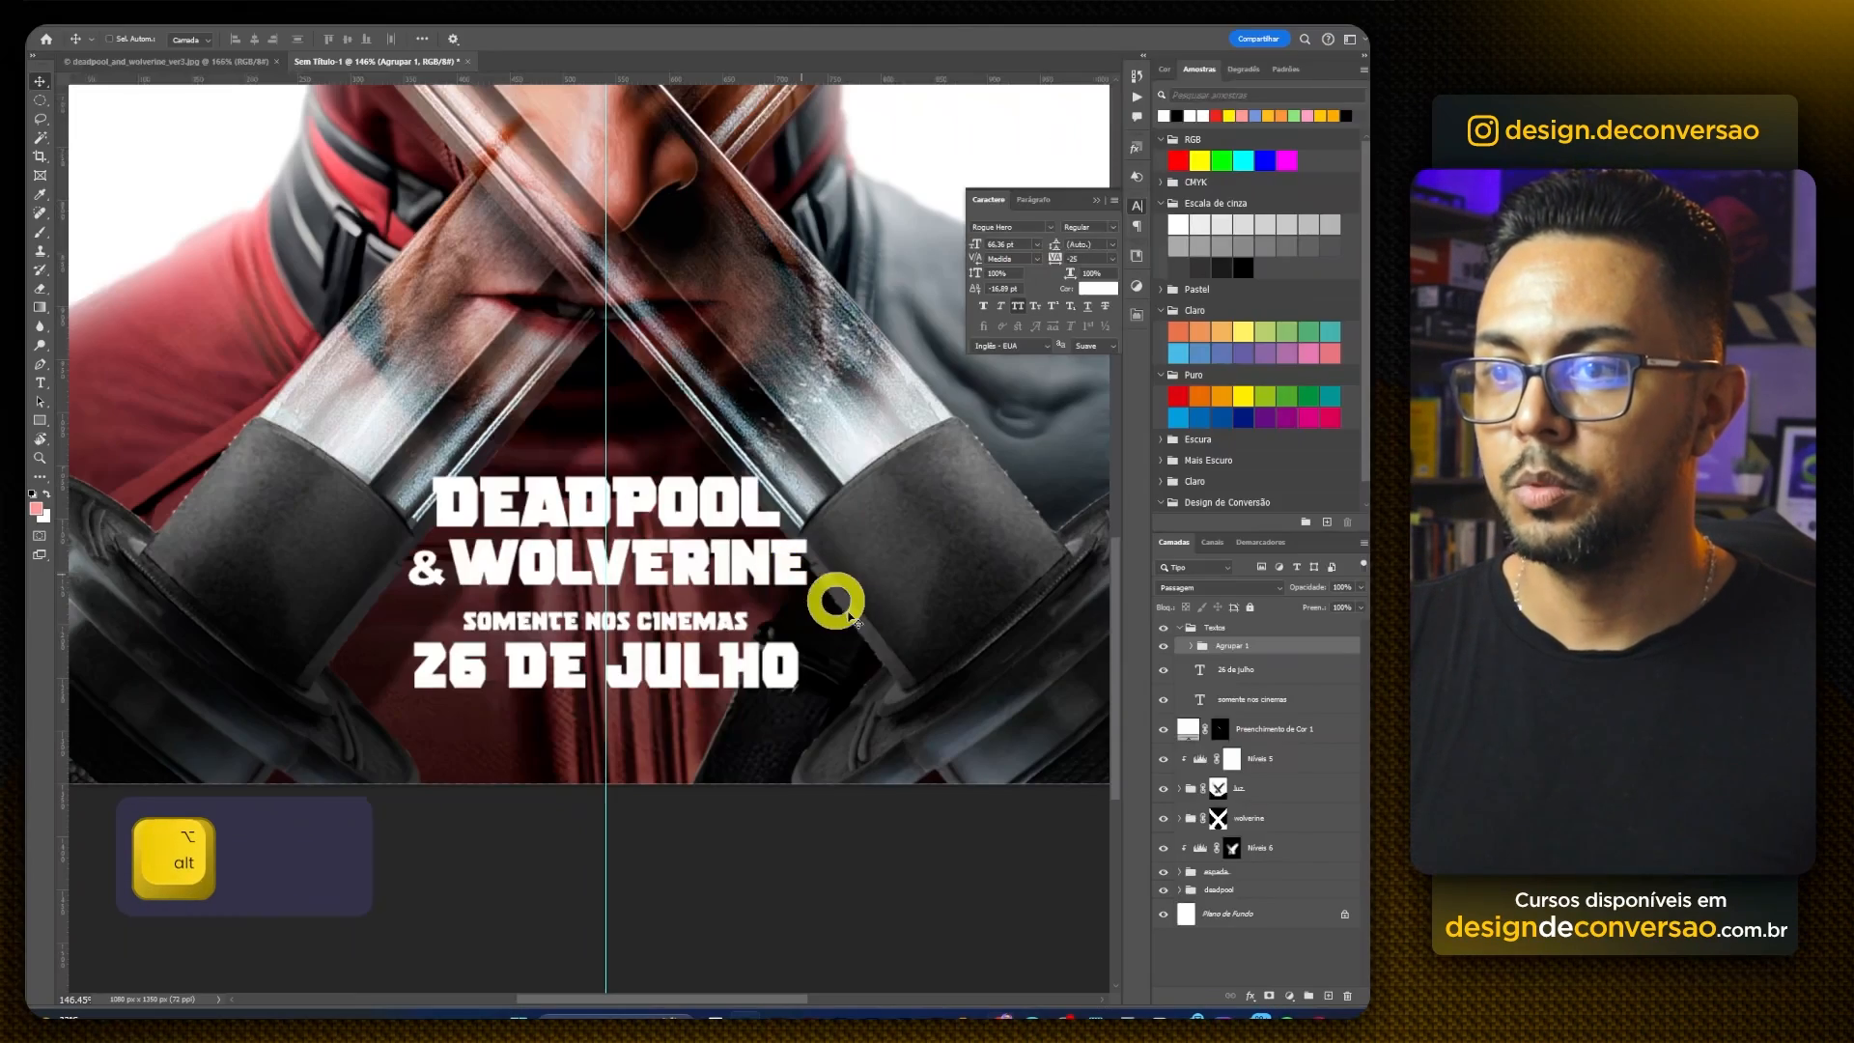
key(ctrl+v)
Step: Shrink and flatten the metal texture to about 118 px high so it just covers the DEADPOOL & WOLVERINE title
key(z)
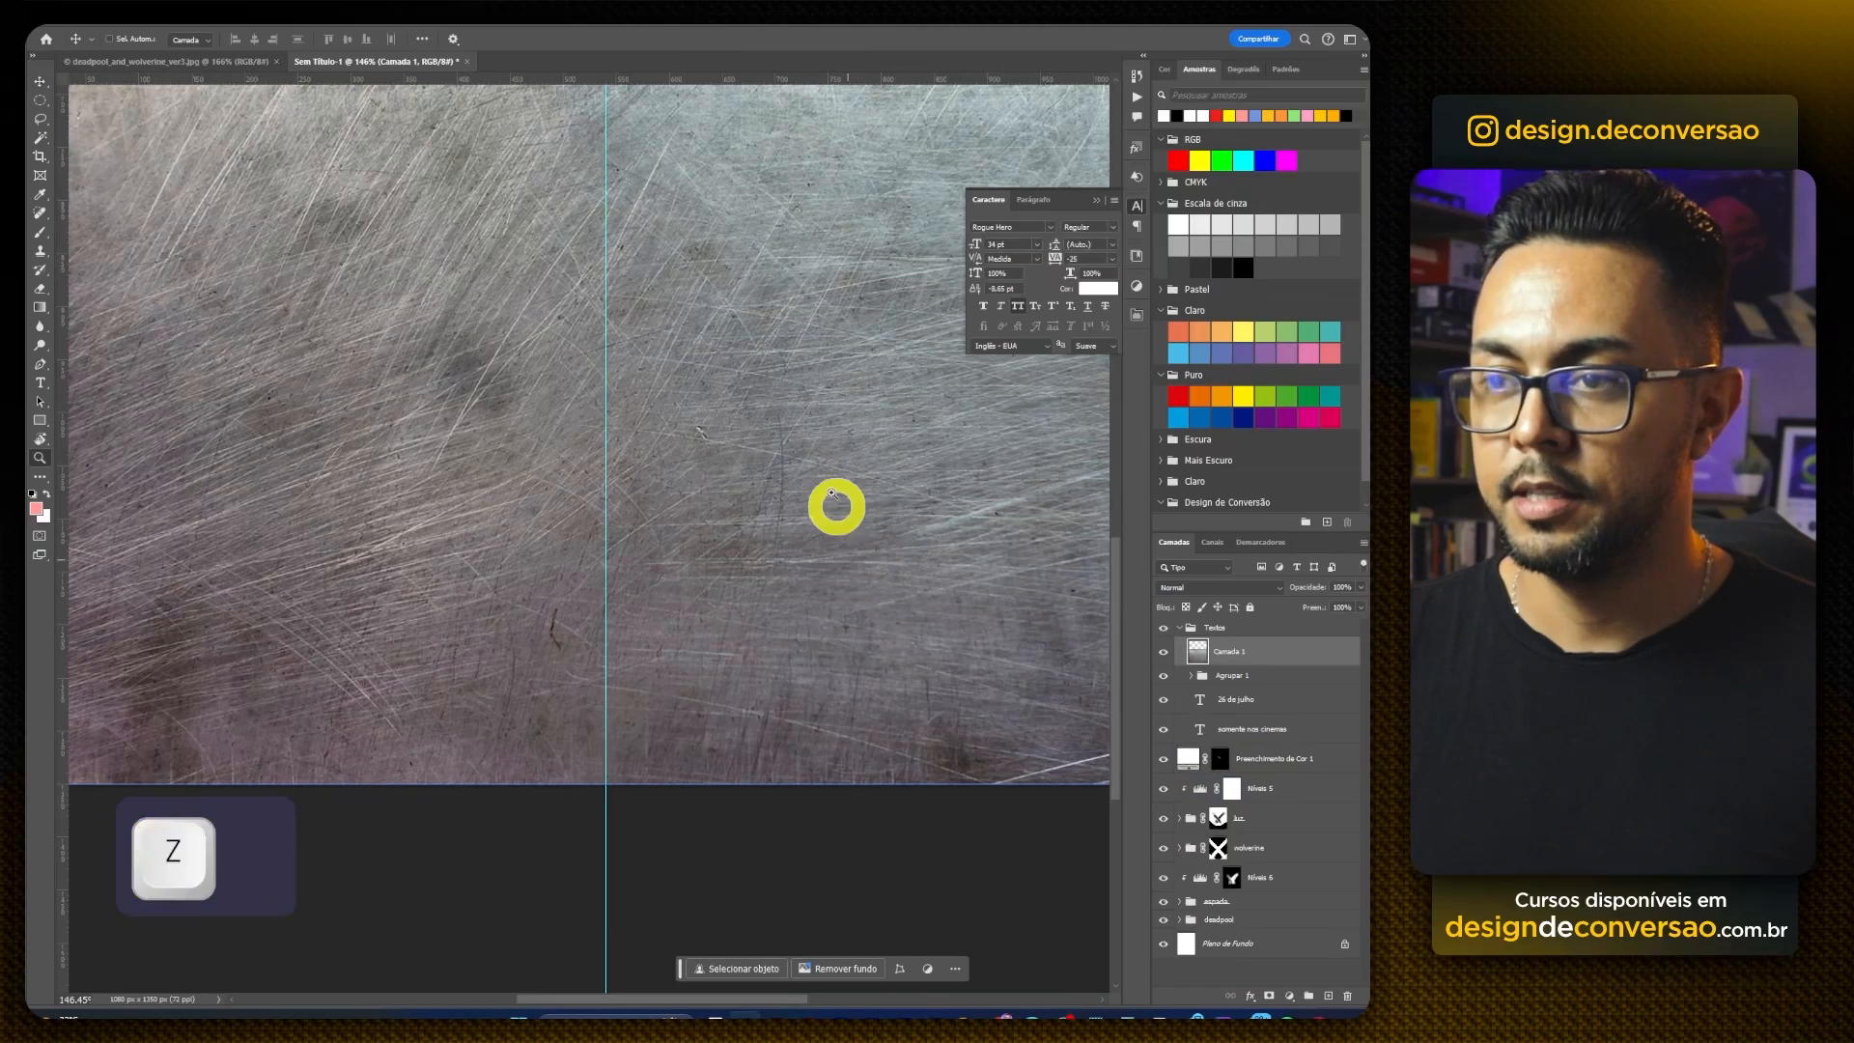
drag(837, 454, 761, 624)
key(space)
drag(827, 467, 799, 545)
key(ctrl+t)
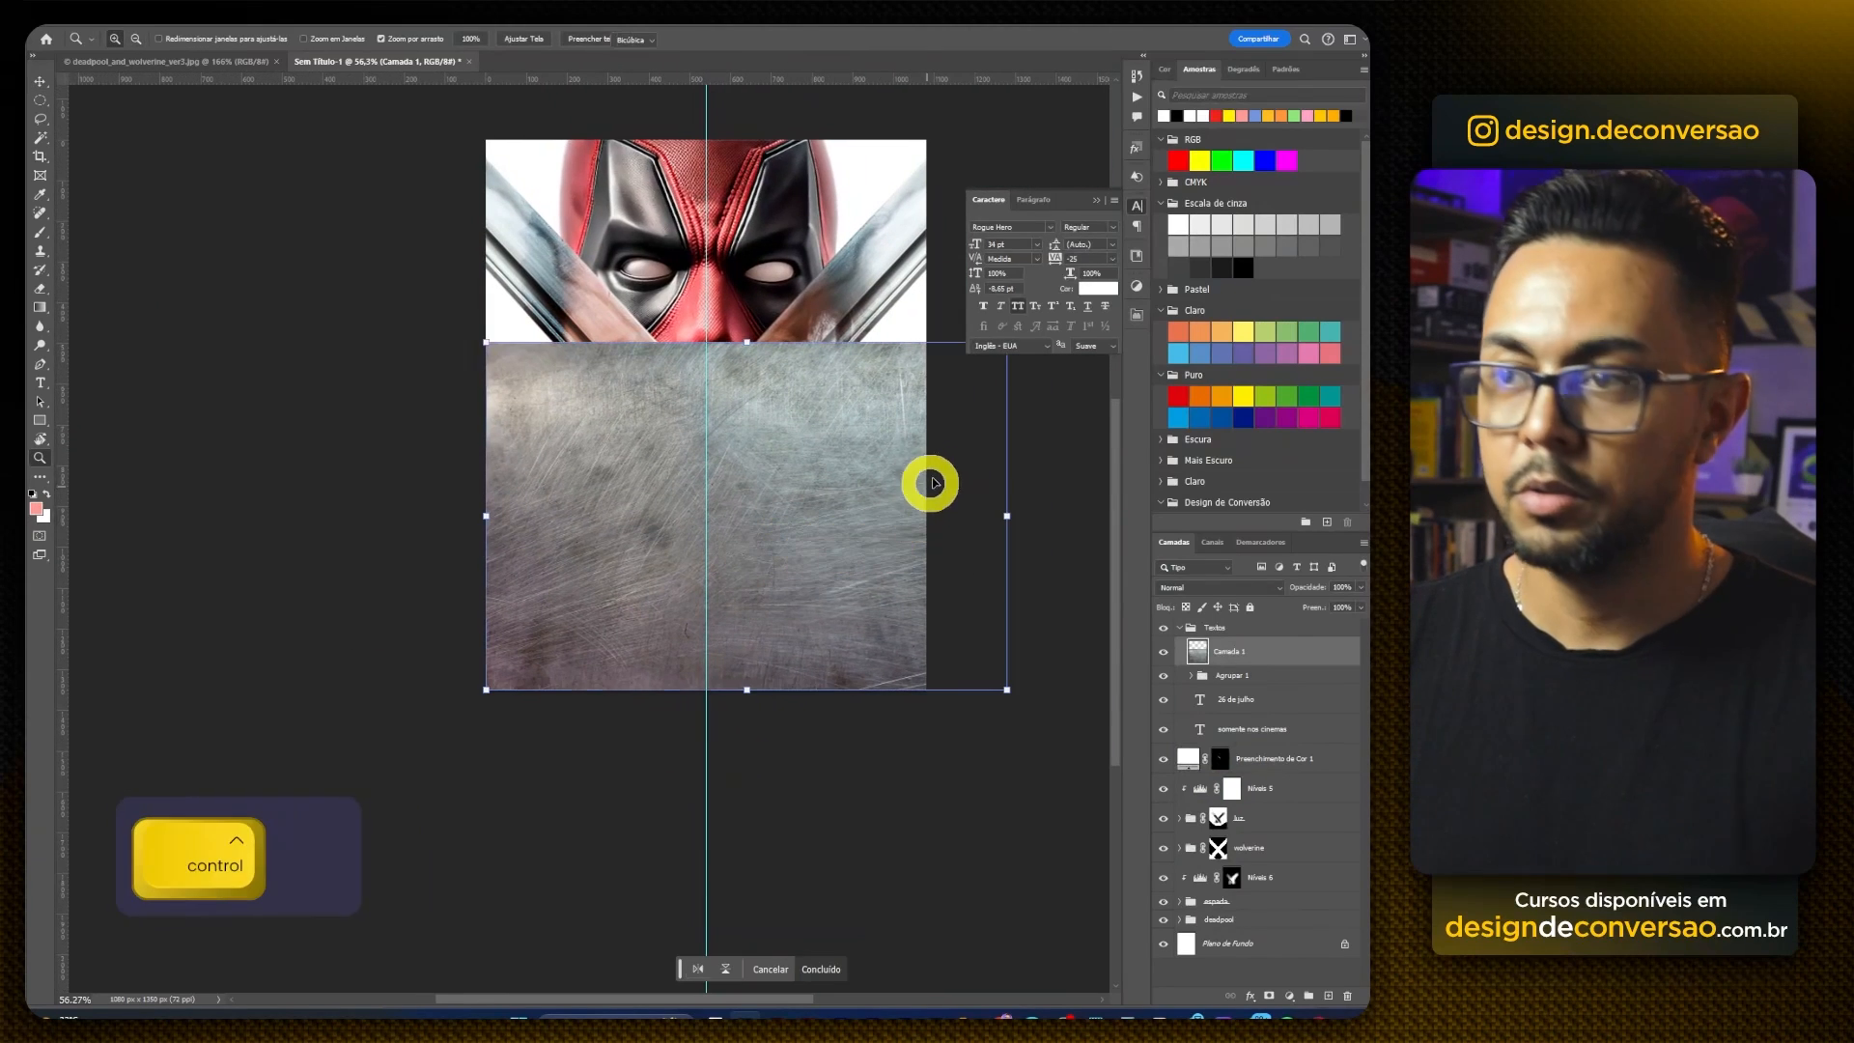
drag(1006, 522, 786, 592)
key(z)
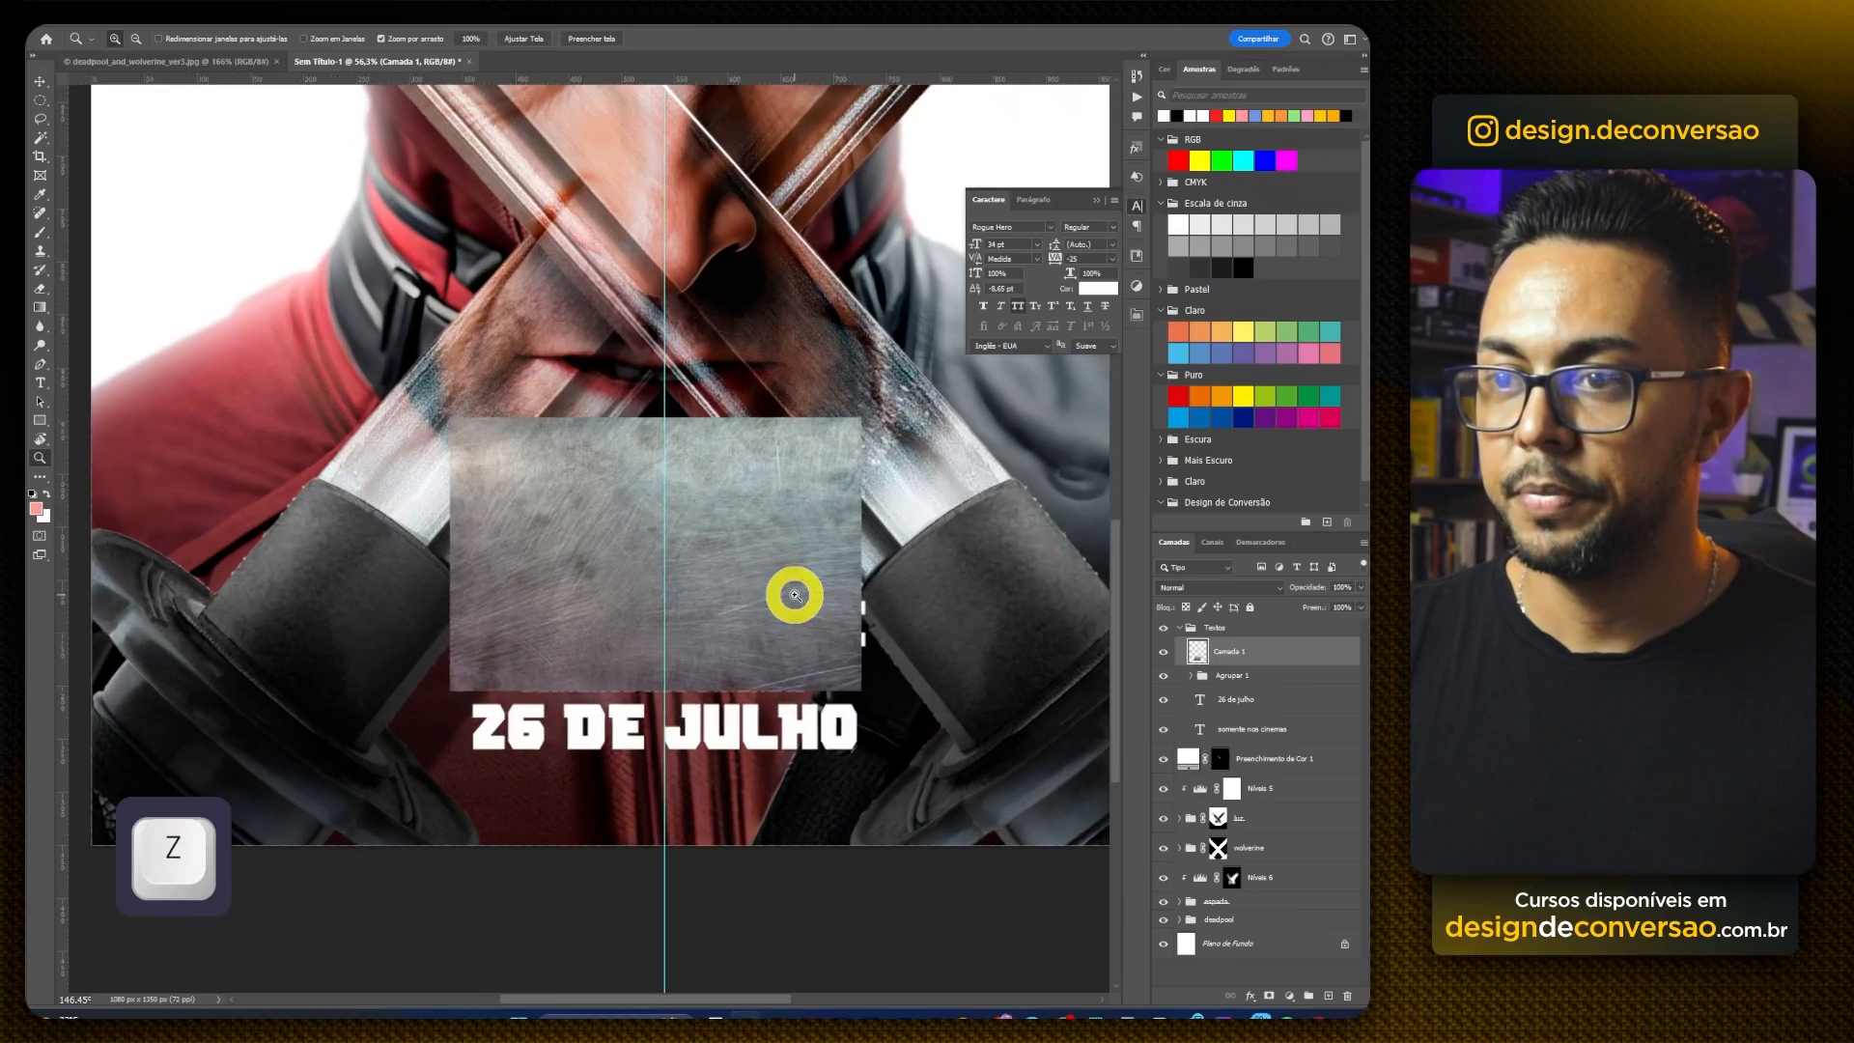
drag(653, 412, 649, 527)
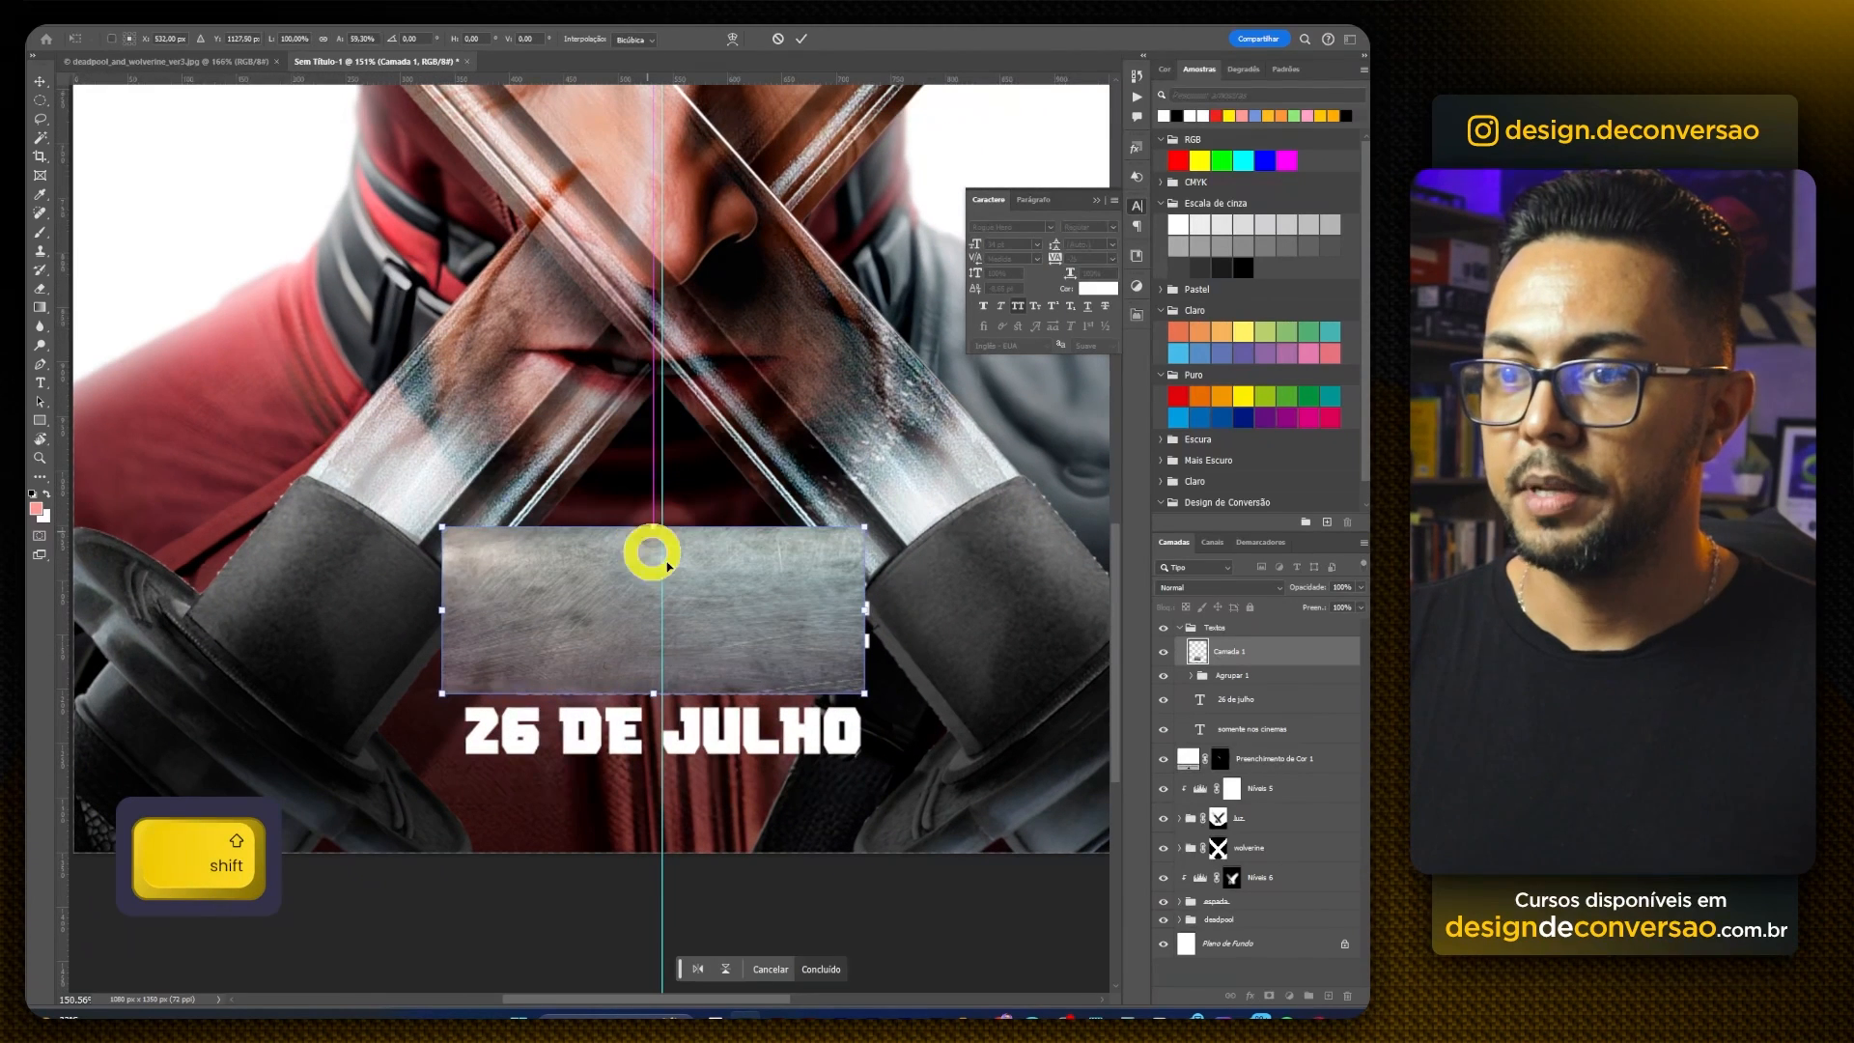
drag(662, 692, 662, 650)
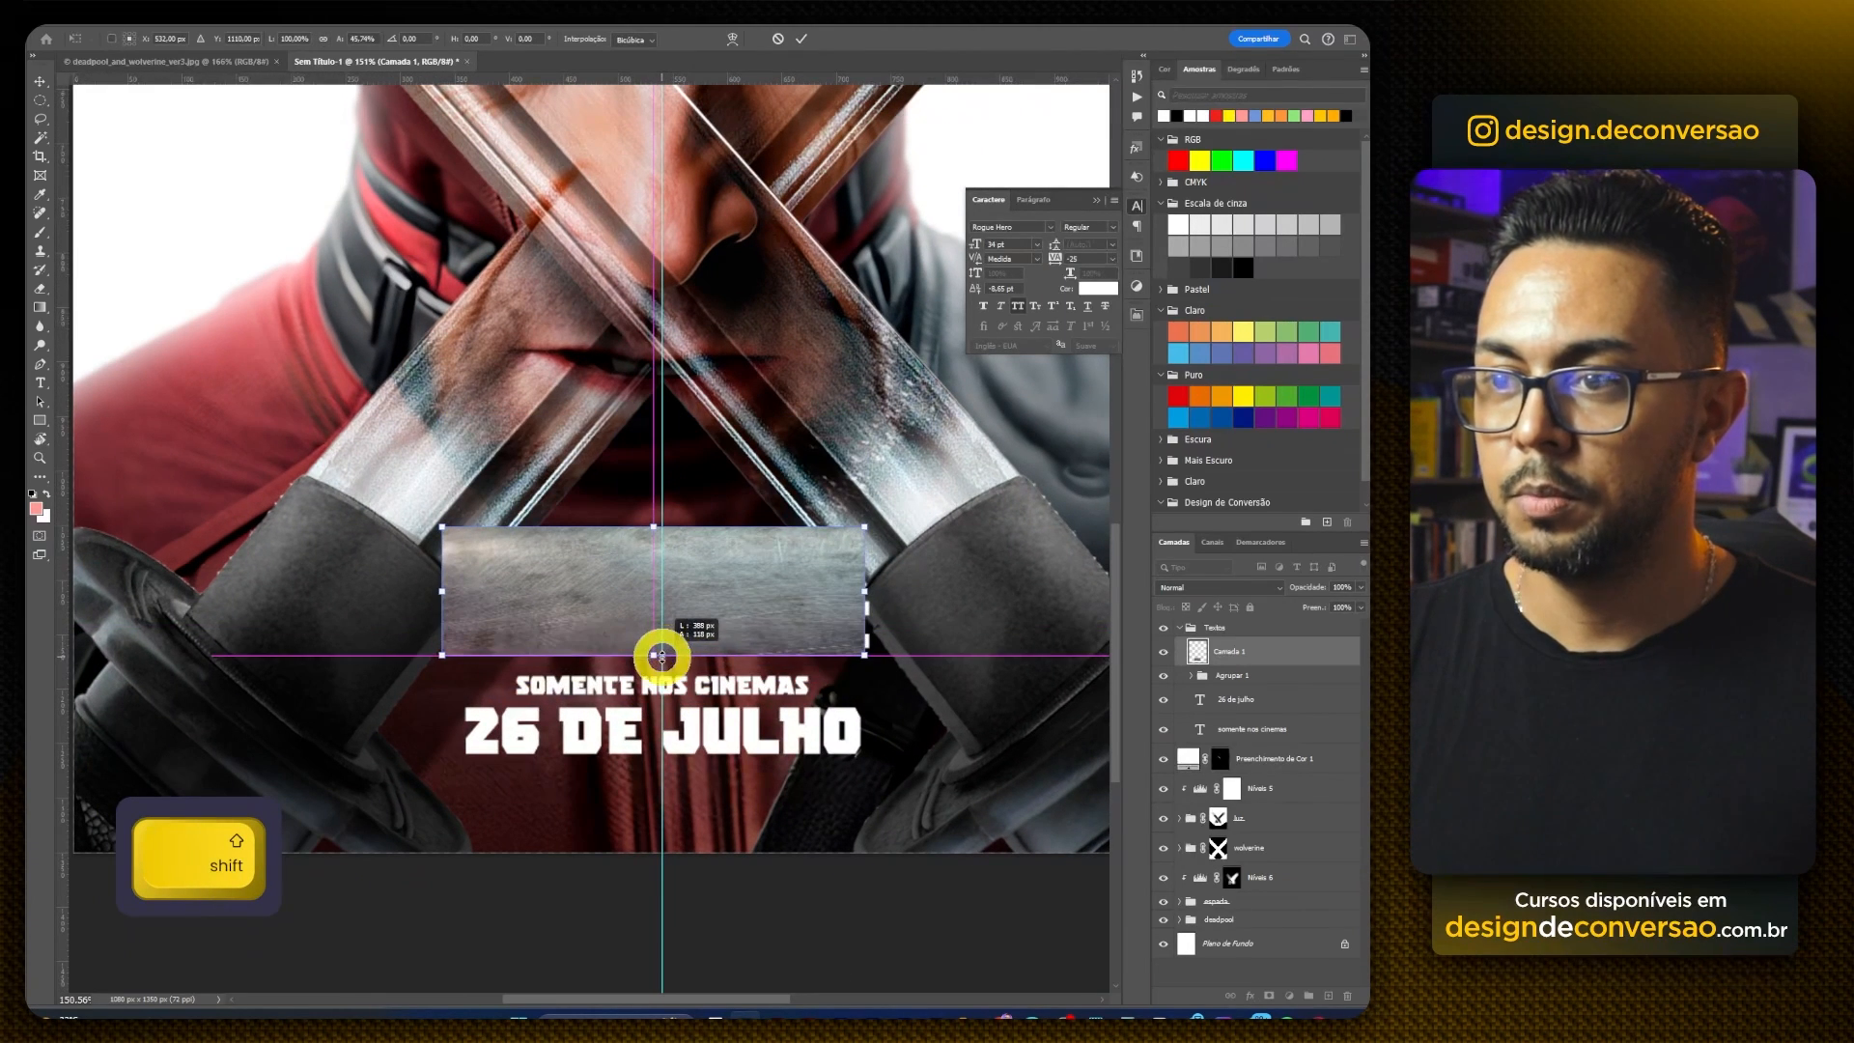
key(Return)
Step: Clip the metal texture to the DEADPOOL & WOLVERINE title group, and select that group
key(alt)
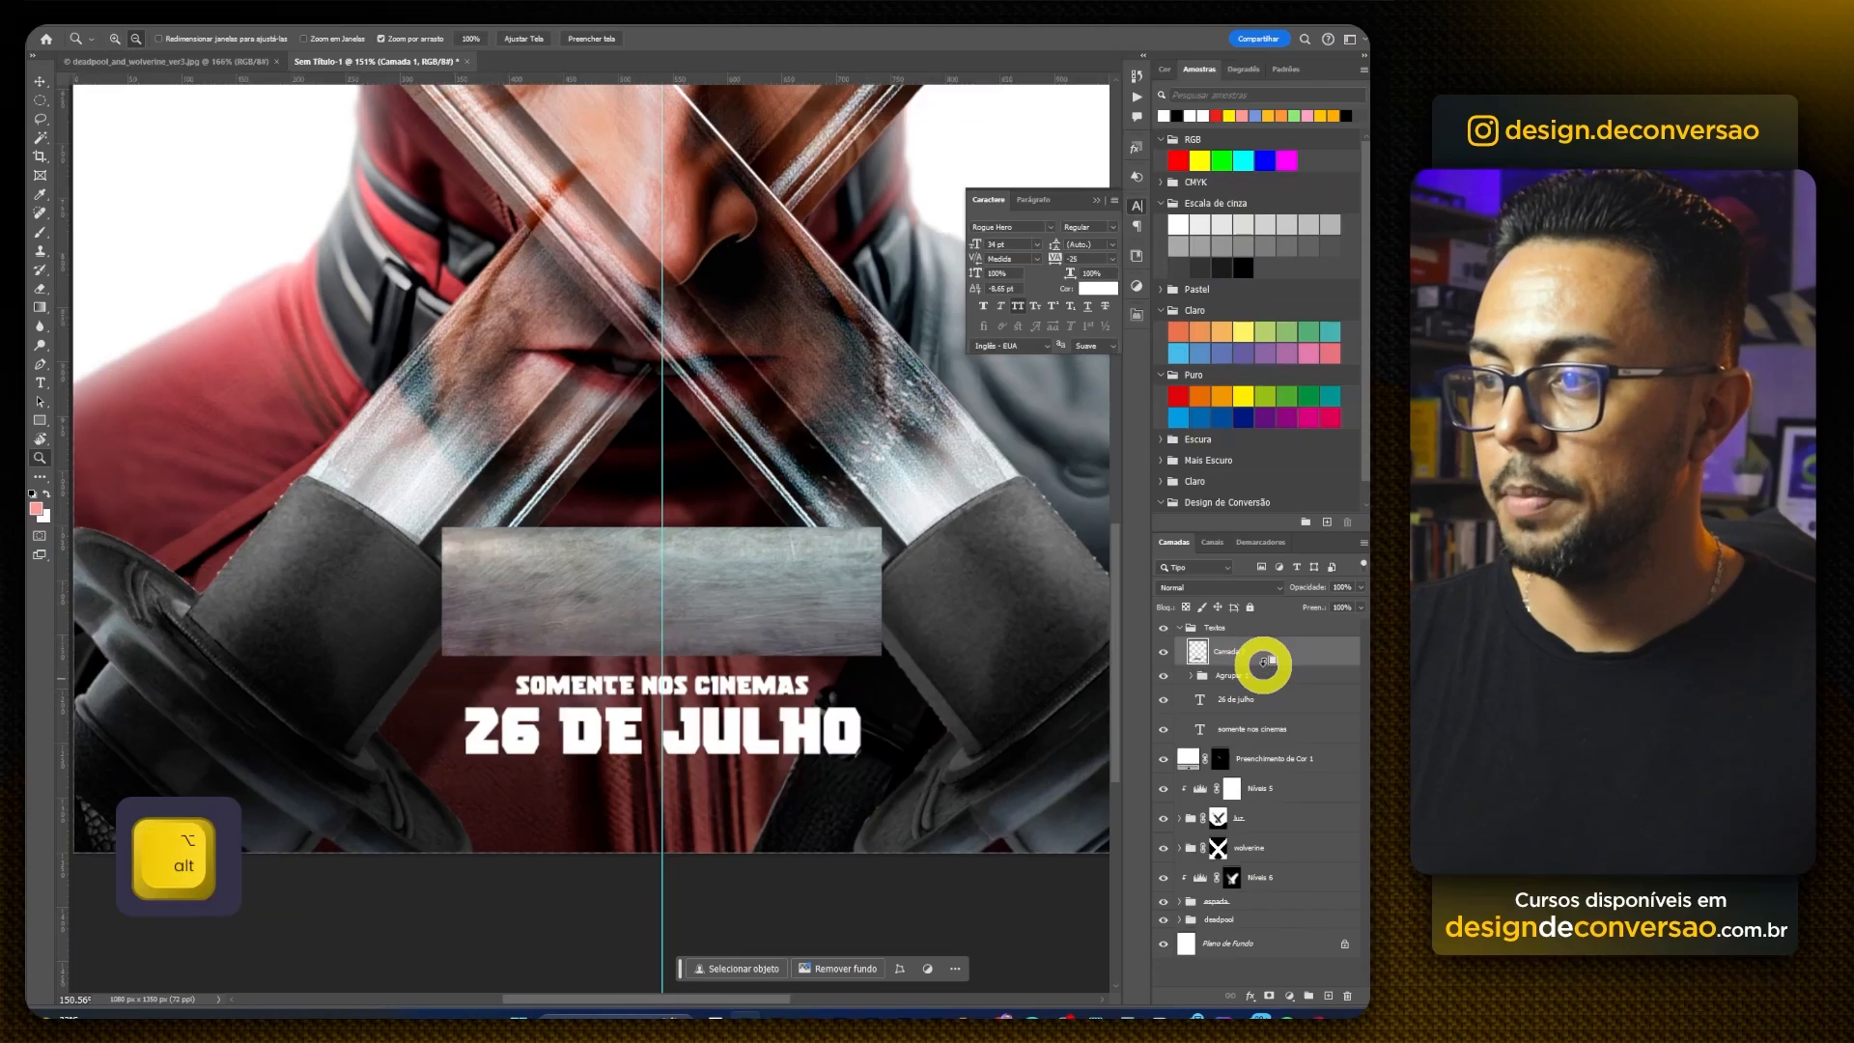
alt+click(1263, 664)
key(z)
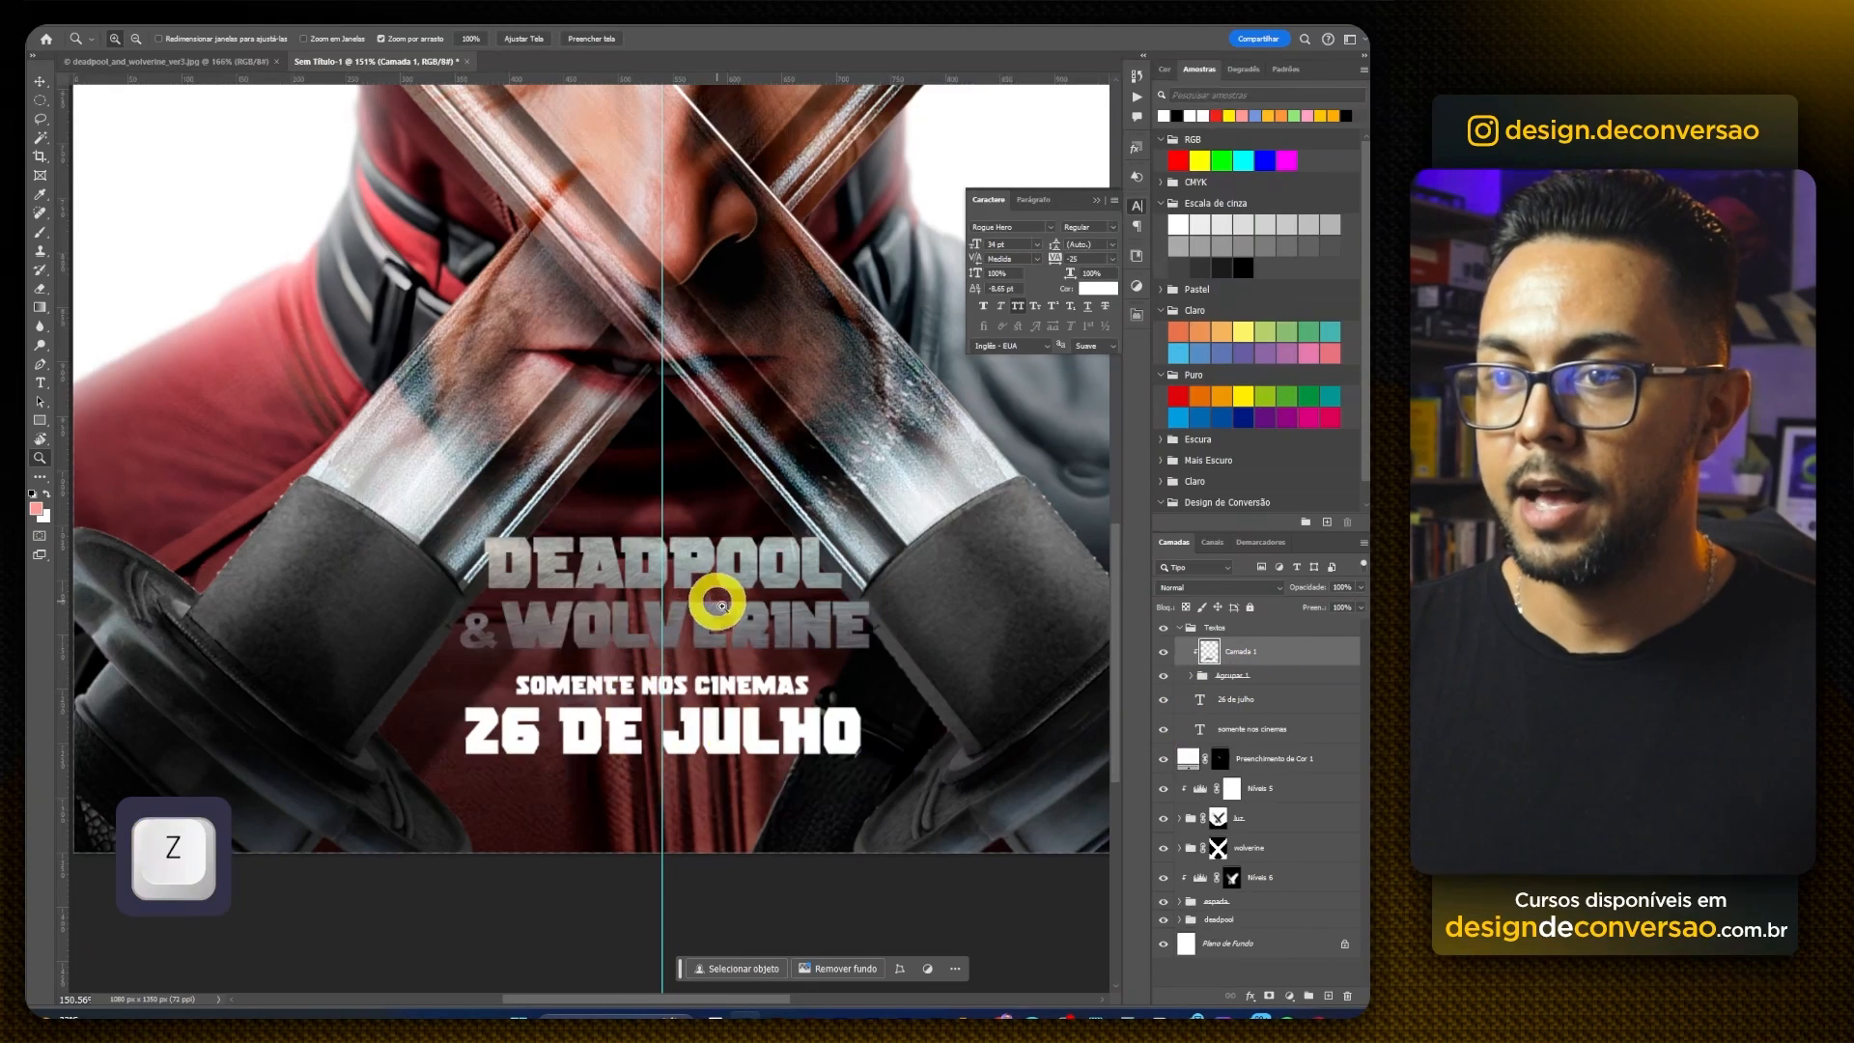
drag(712, 604, 755, 606)
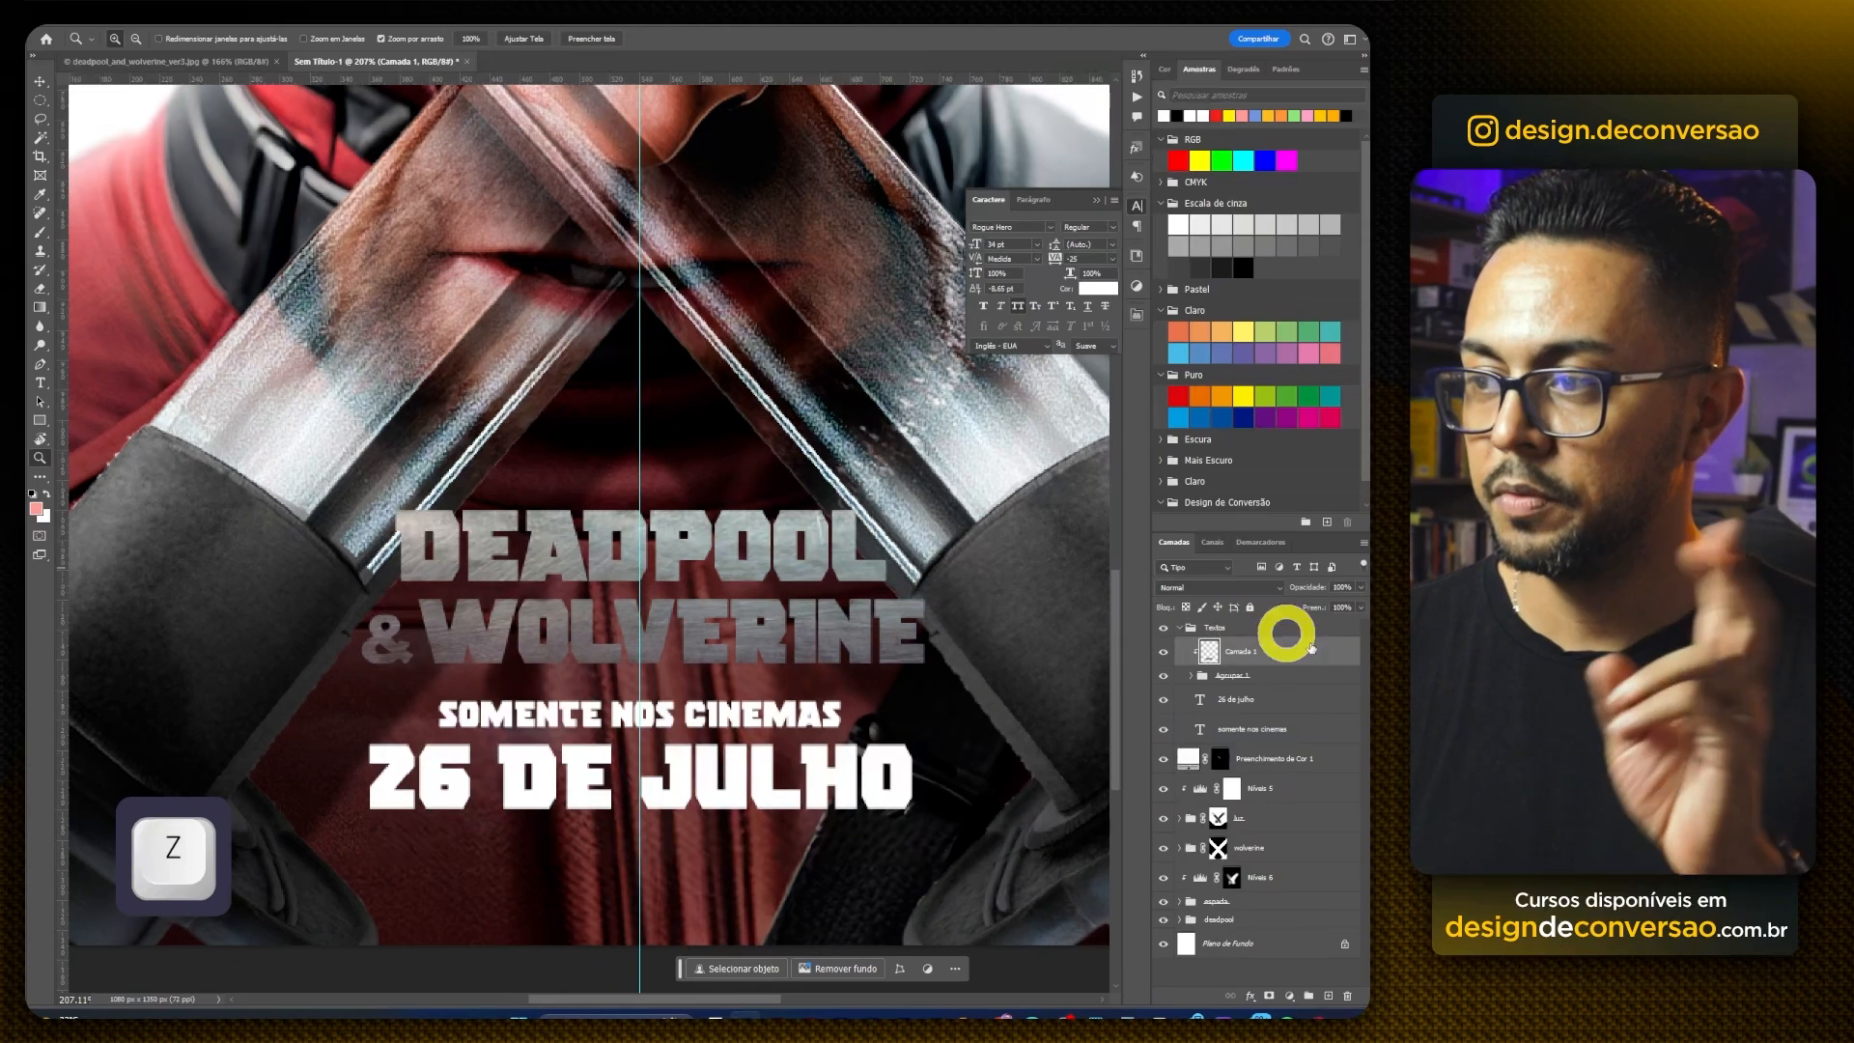
click(1262, 681)
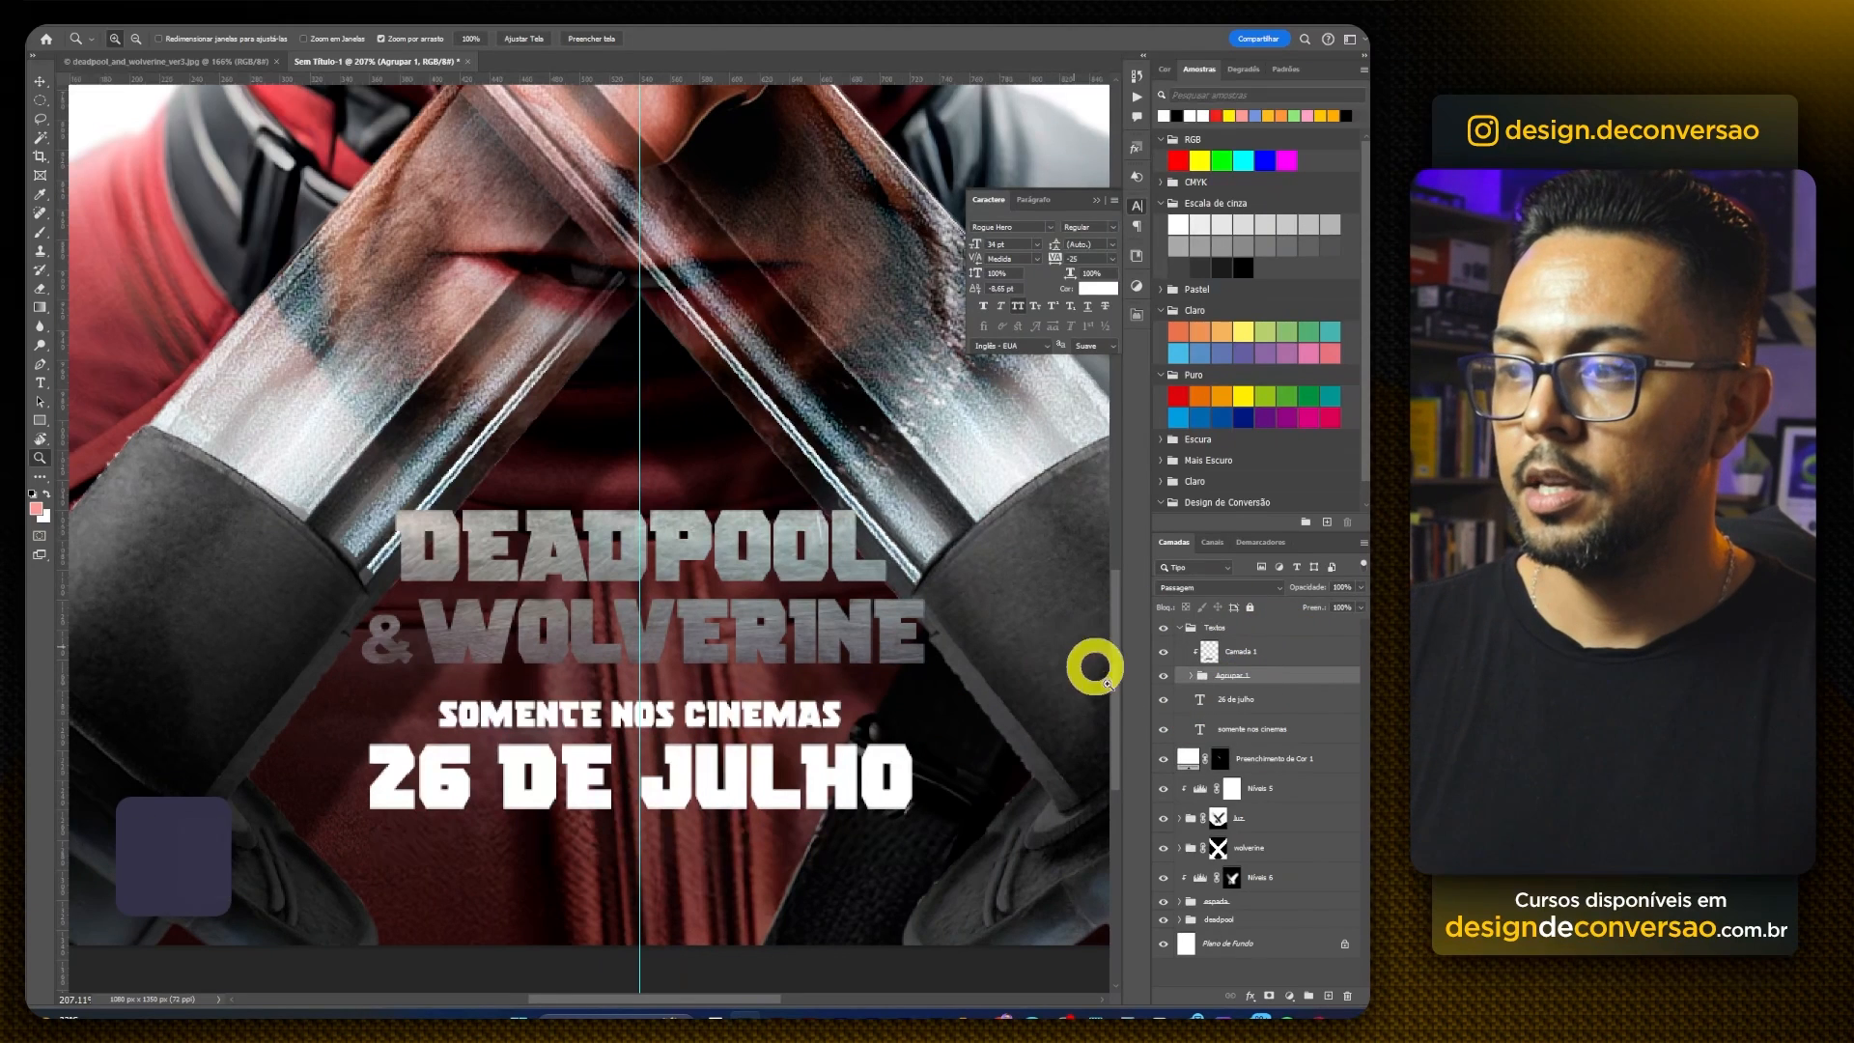
Step: Apply a Bevel & Emboss effect to the DEADPOOL & WOLVERINE title group with 1000% depth and 2 px size
right_click(1186, 678)
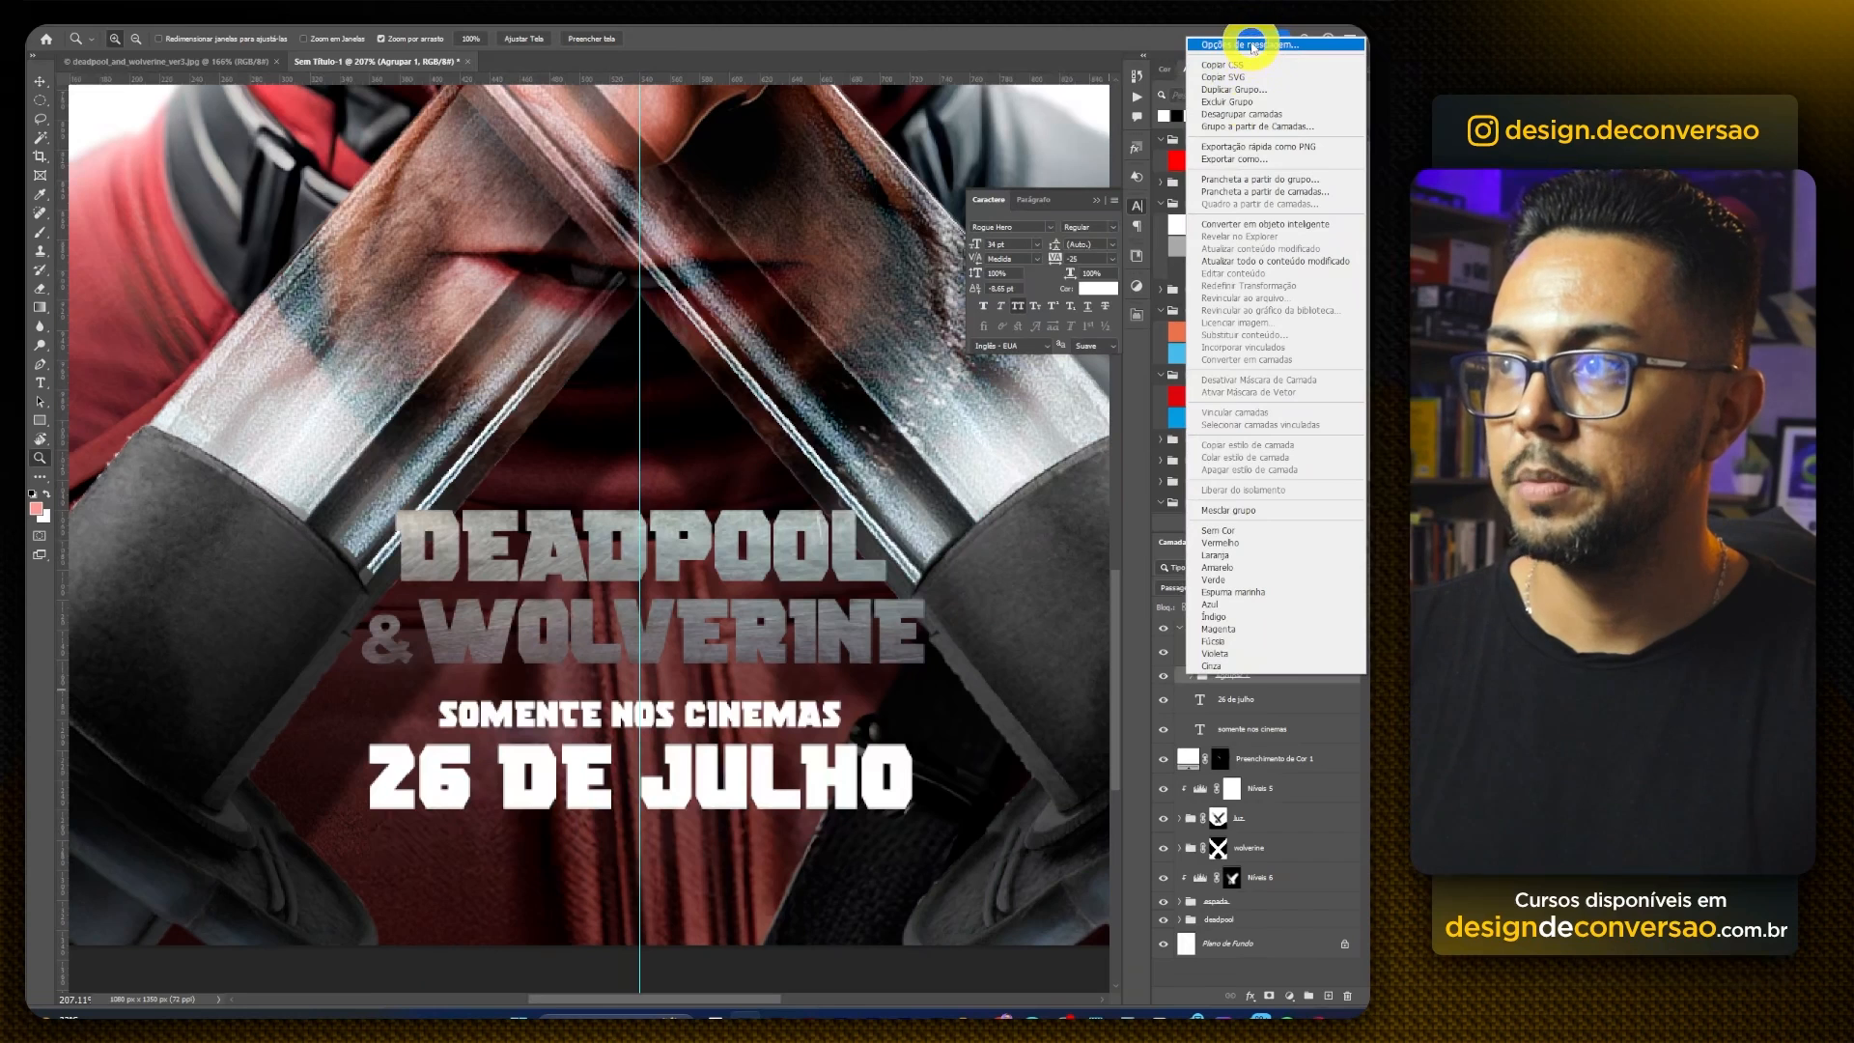
click(1252, 46)
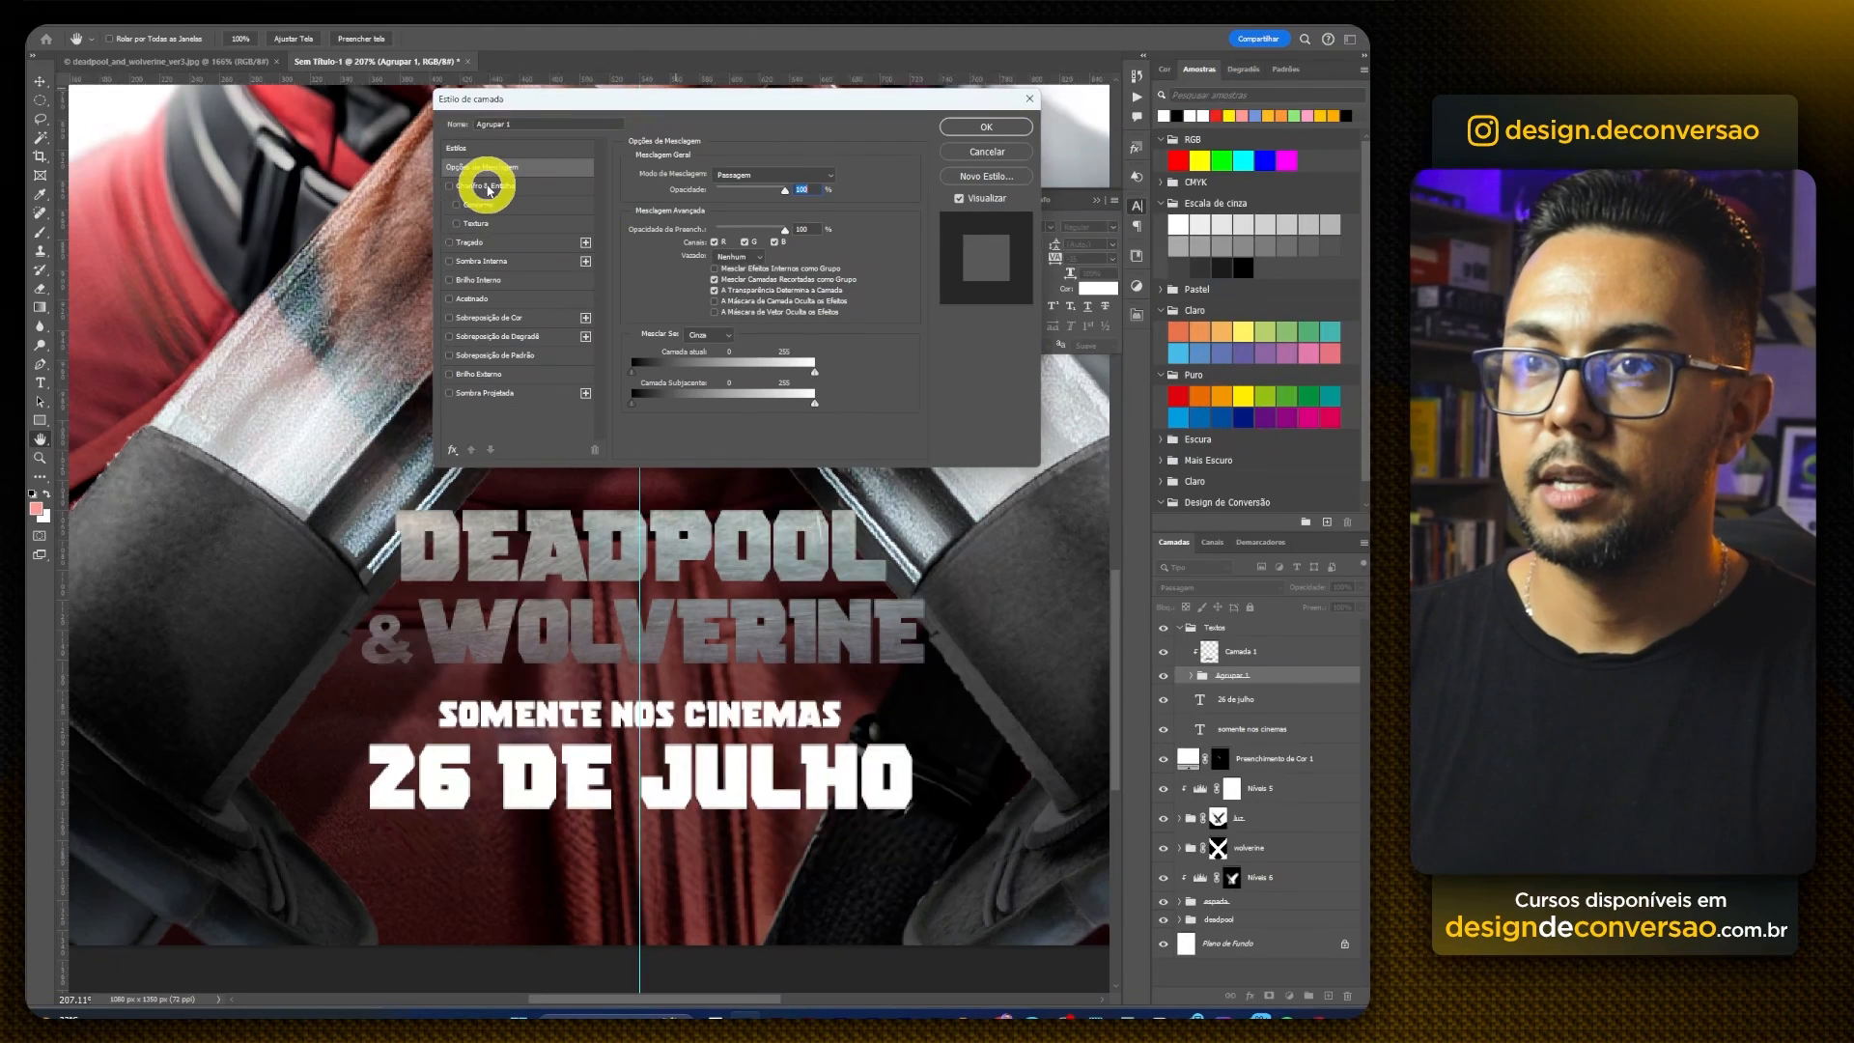
click(479, 187)
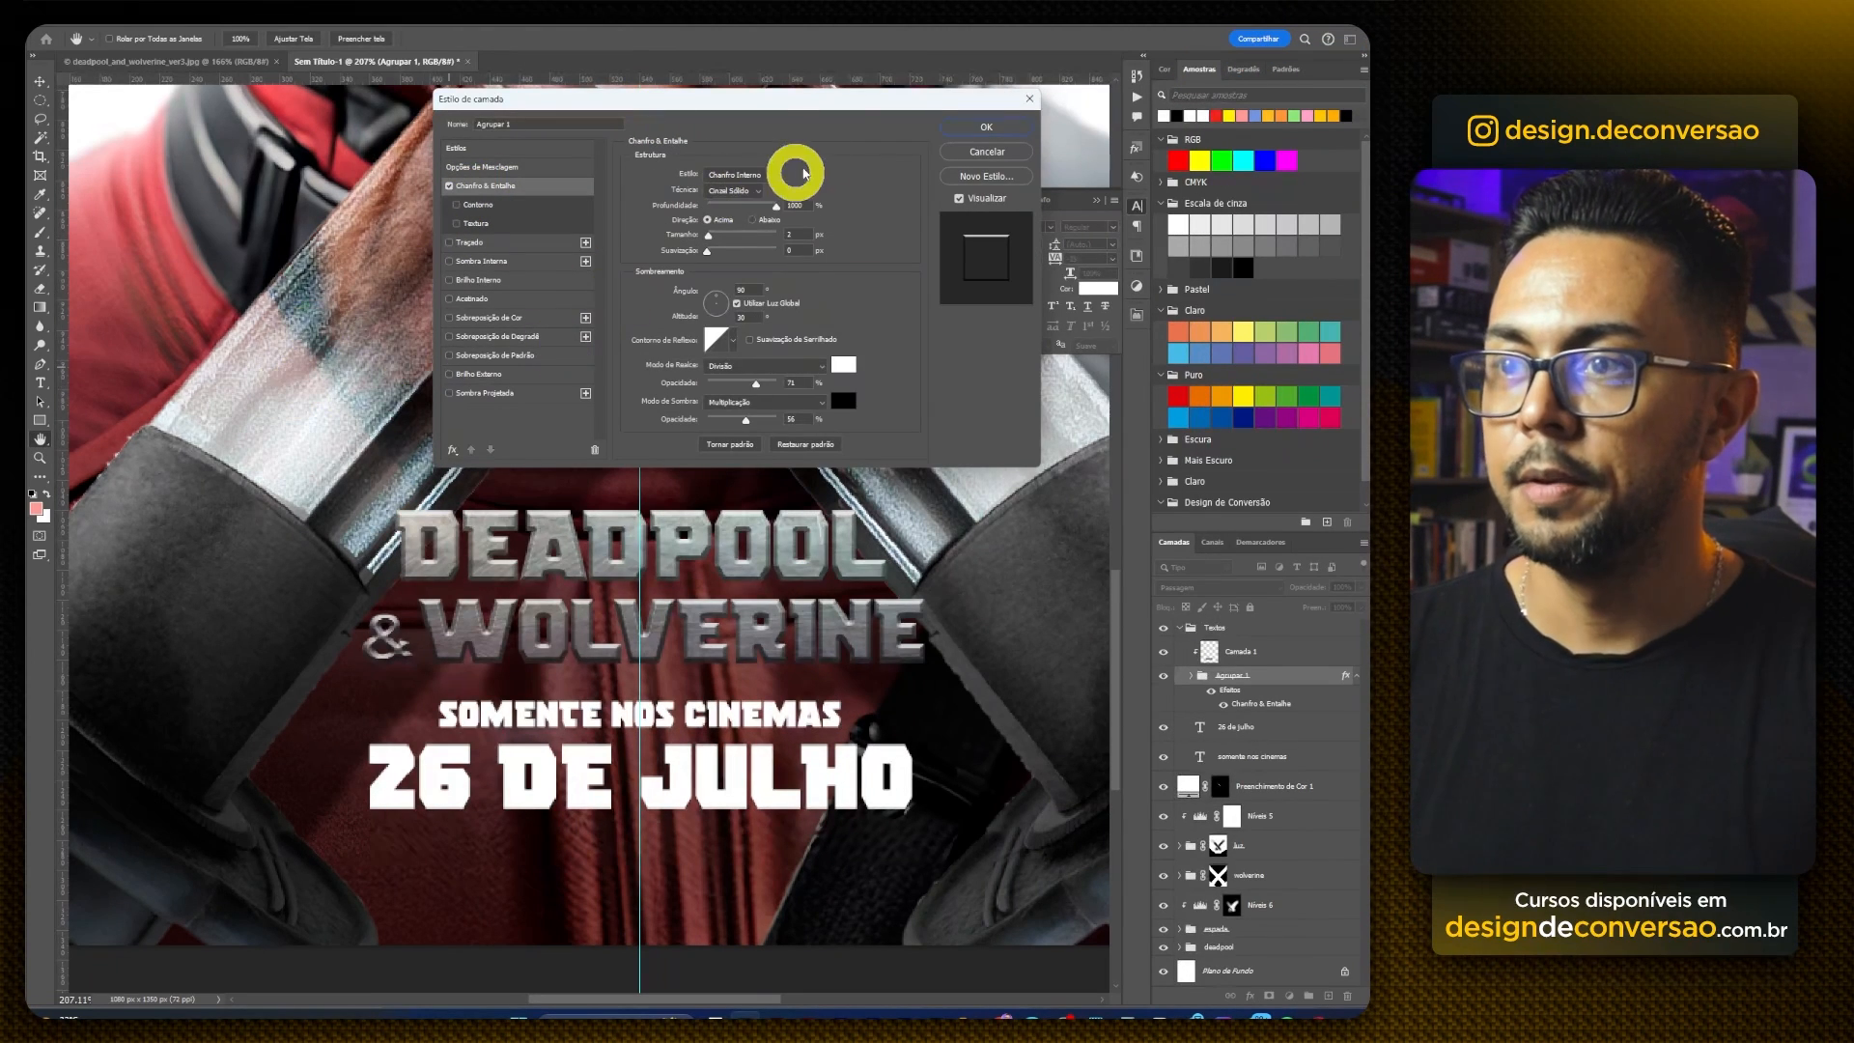
click(791, 235)
text(2)
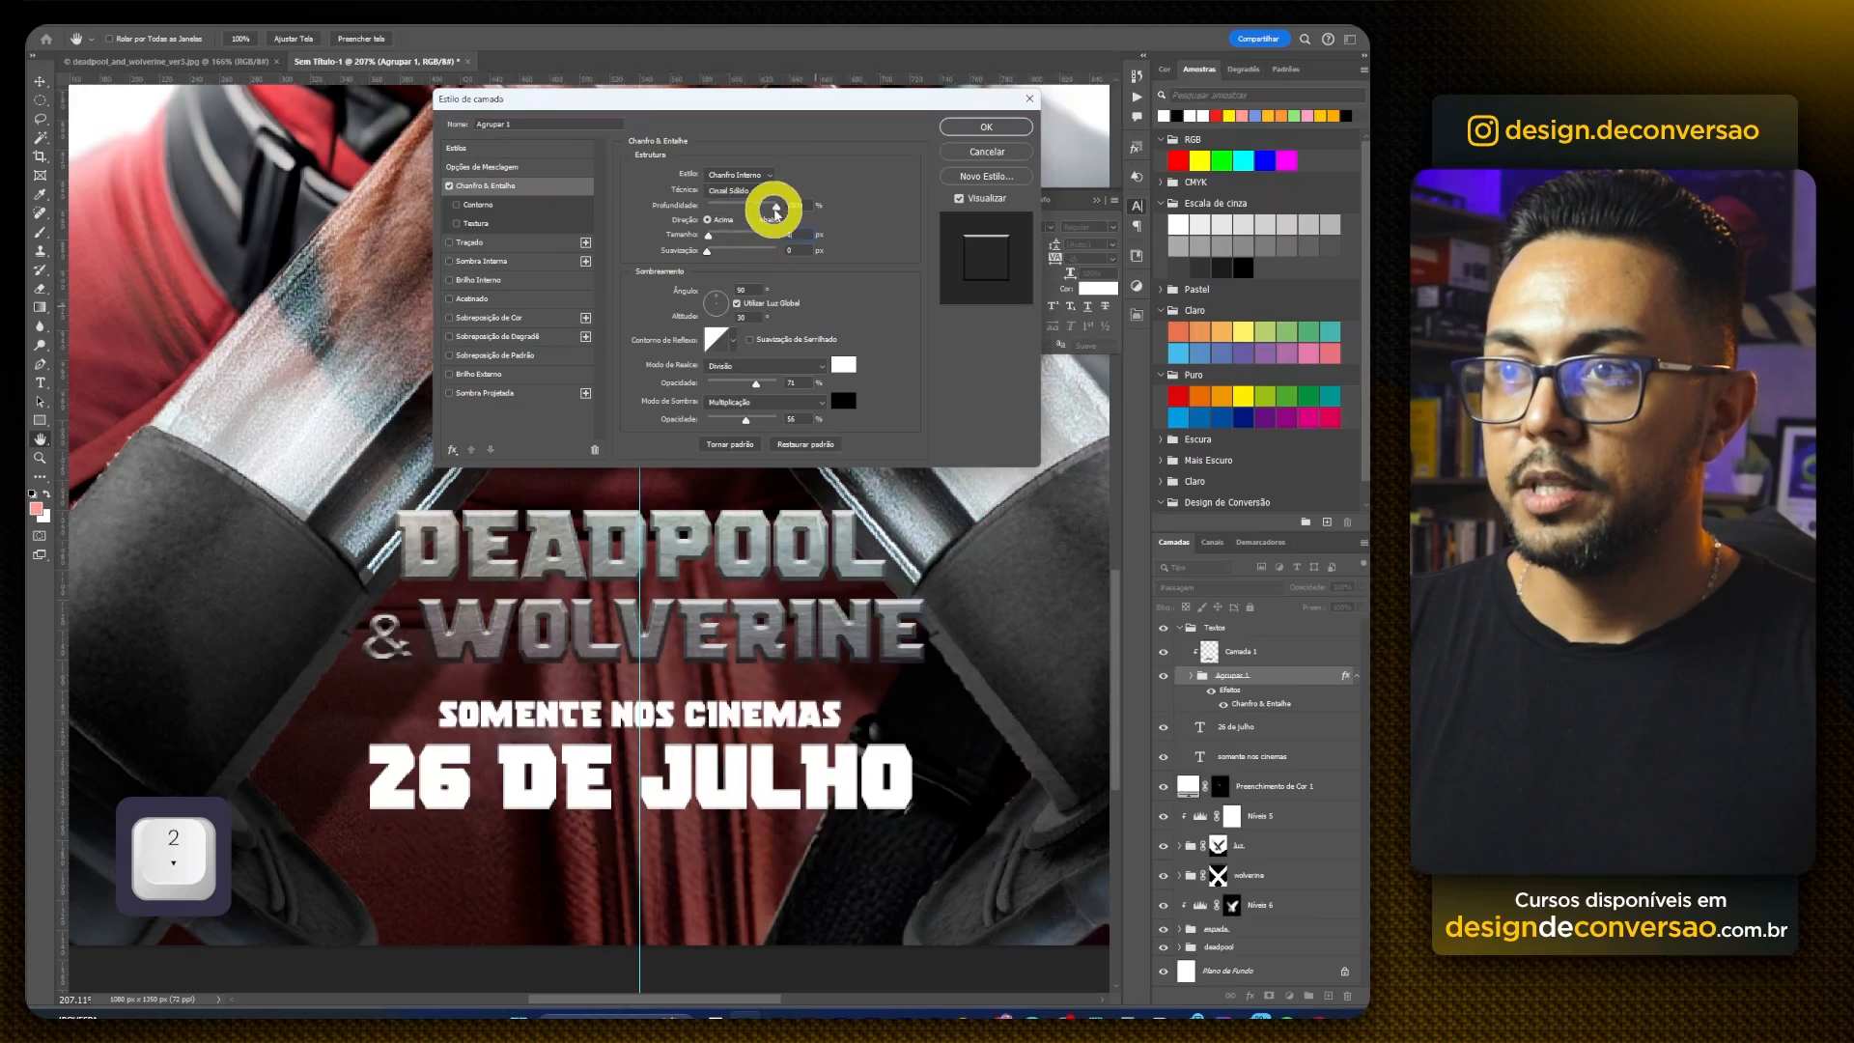
drag(750, 211, 808, 186)
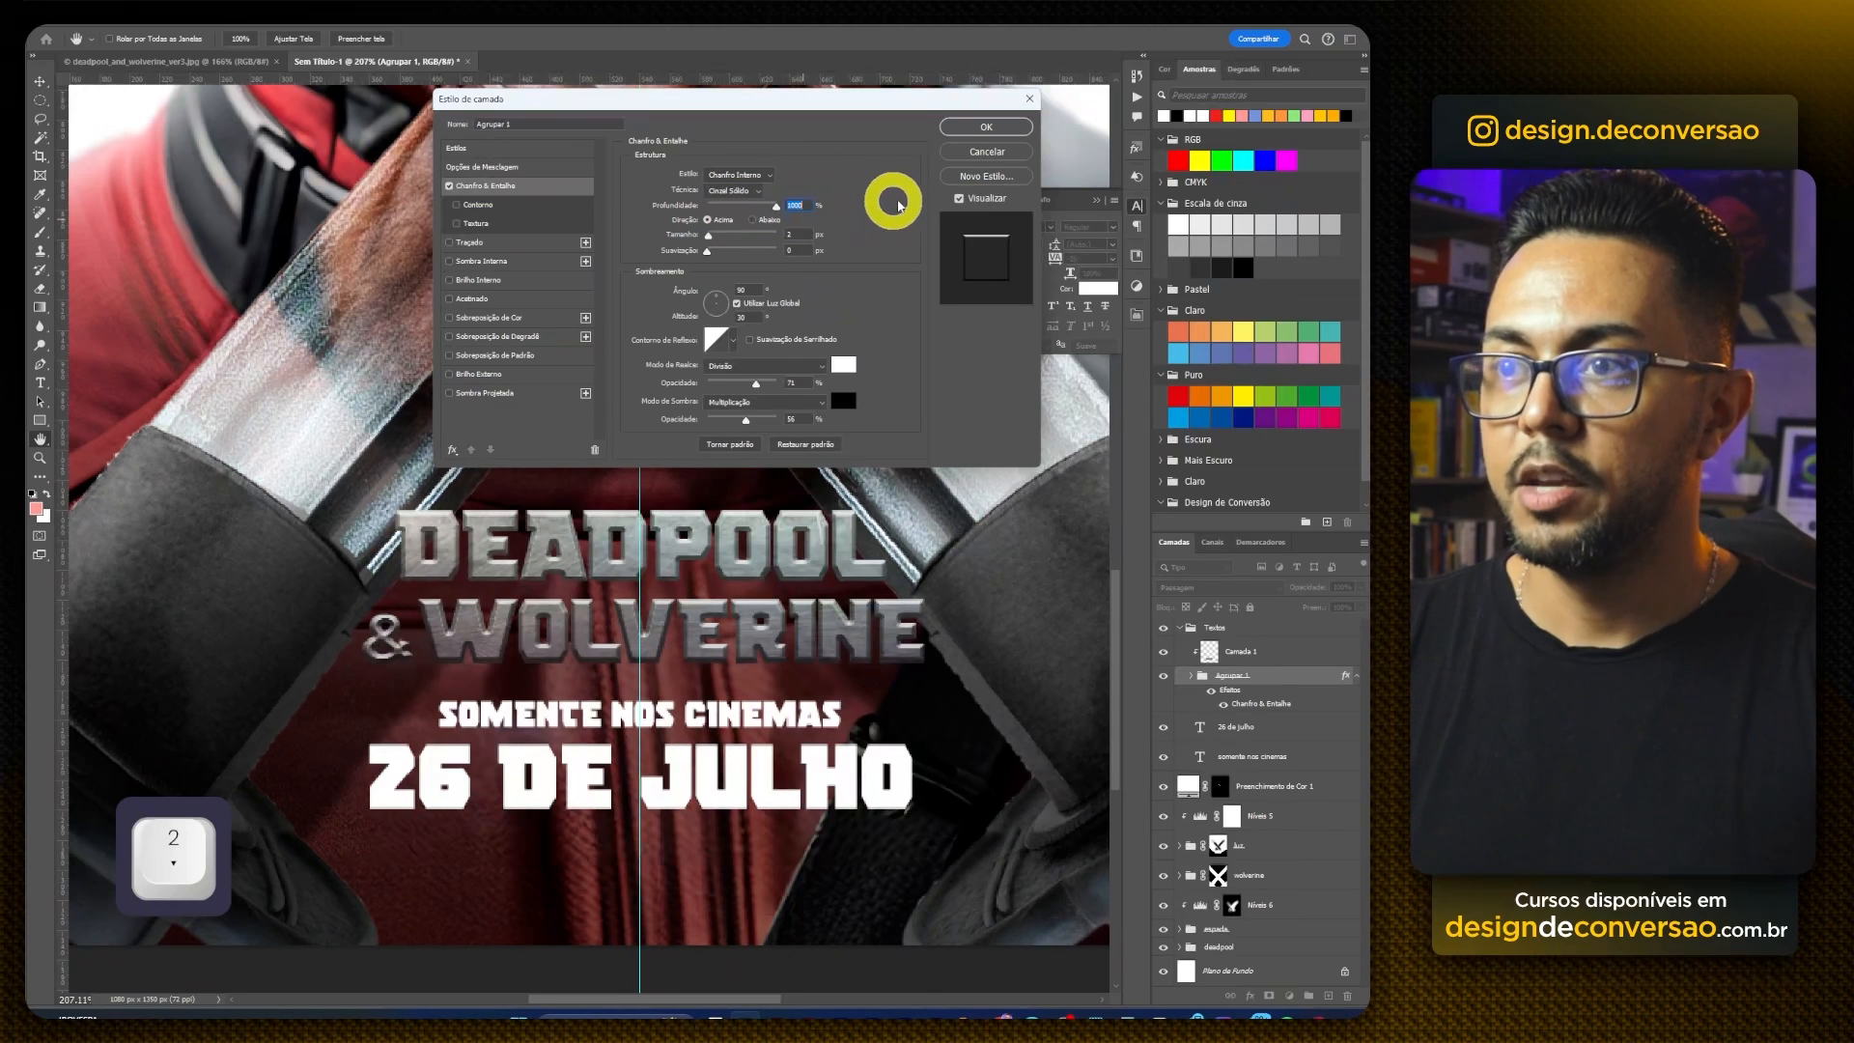
click(986, 126)
key(z)
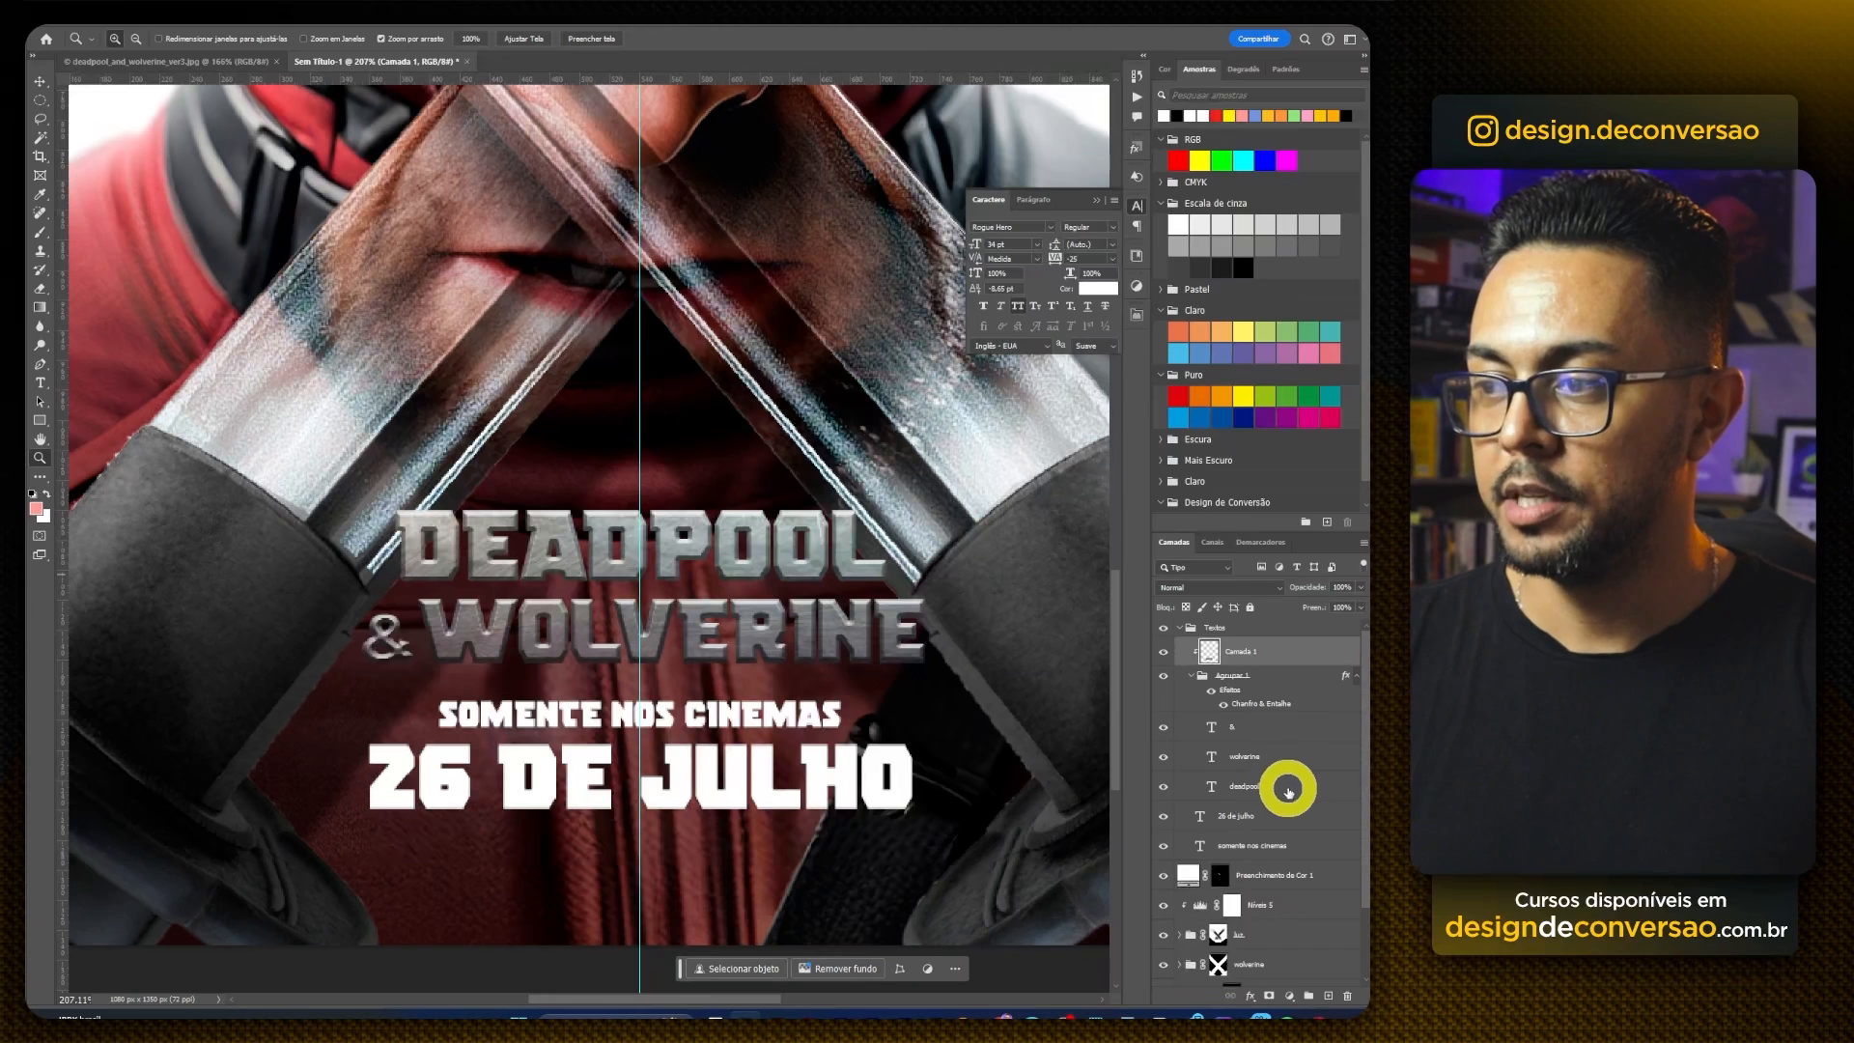
Step: Load the letter shapes of the deadpool text layer as a selection
click(1288, 792)
ctrl+click(1207, 797)
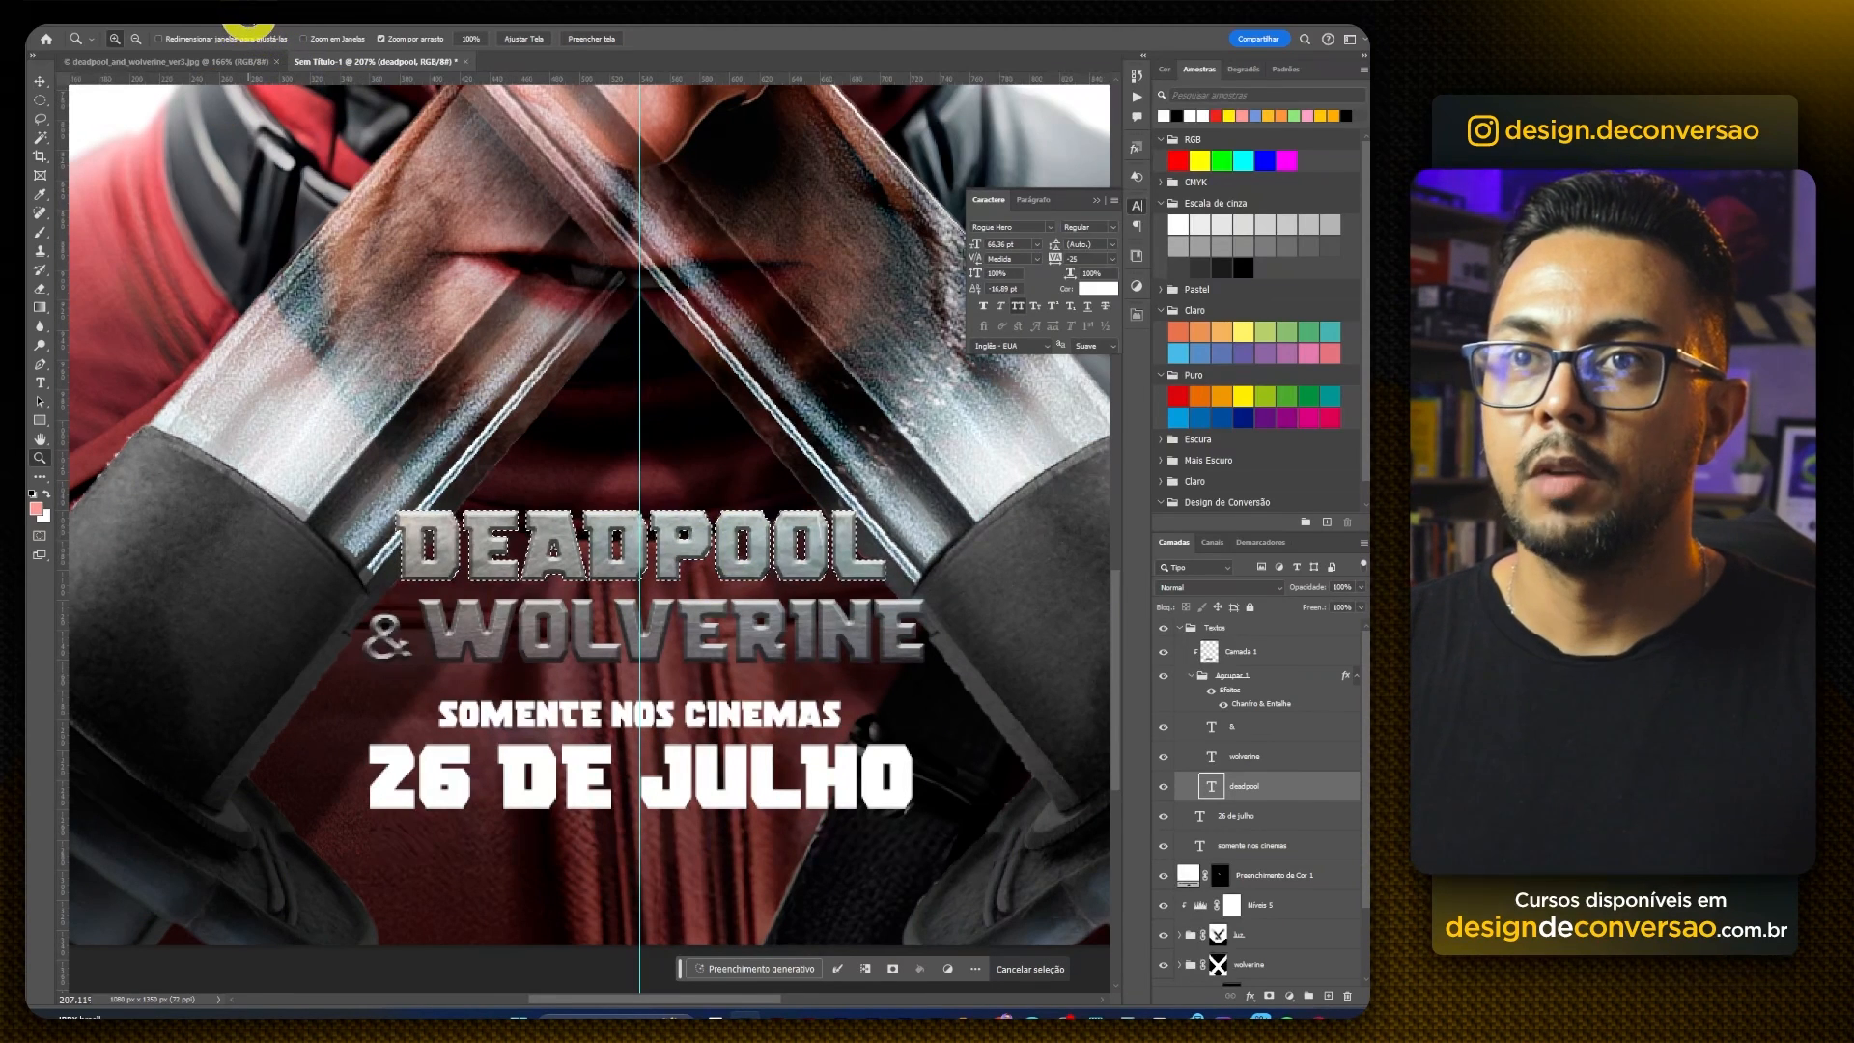
Step: Try contracting the DEADPOOL letter selection by 3 pixels, and undo the contraction
click(249, 18)
mouse_move(357, 237)
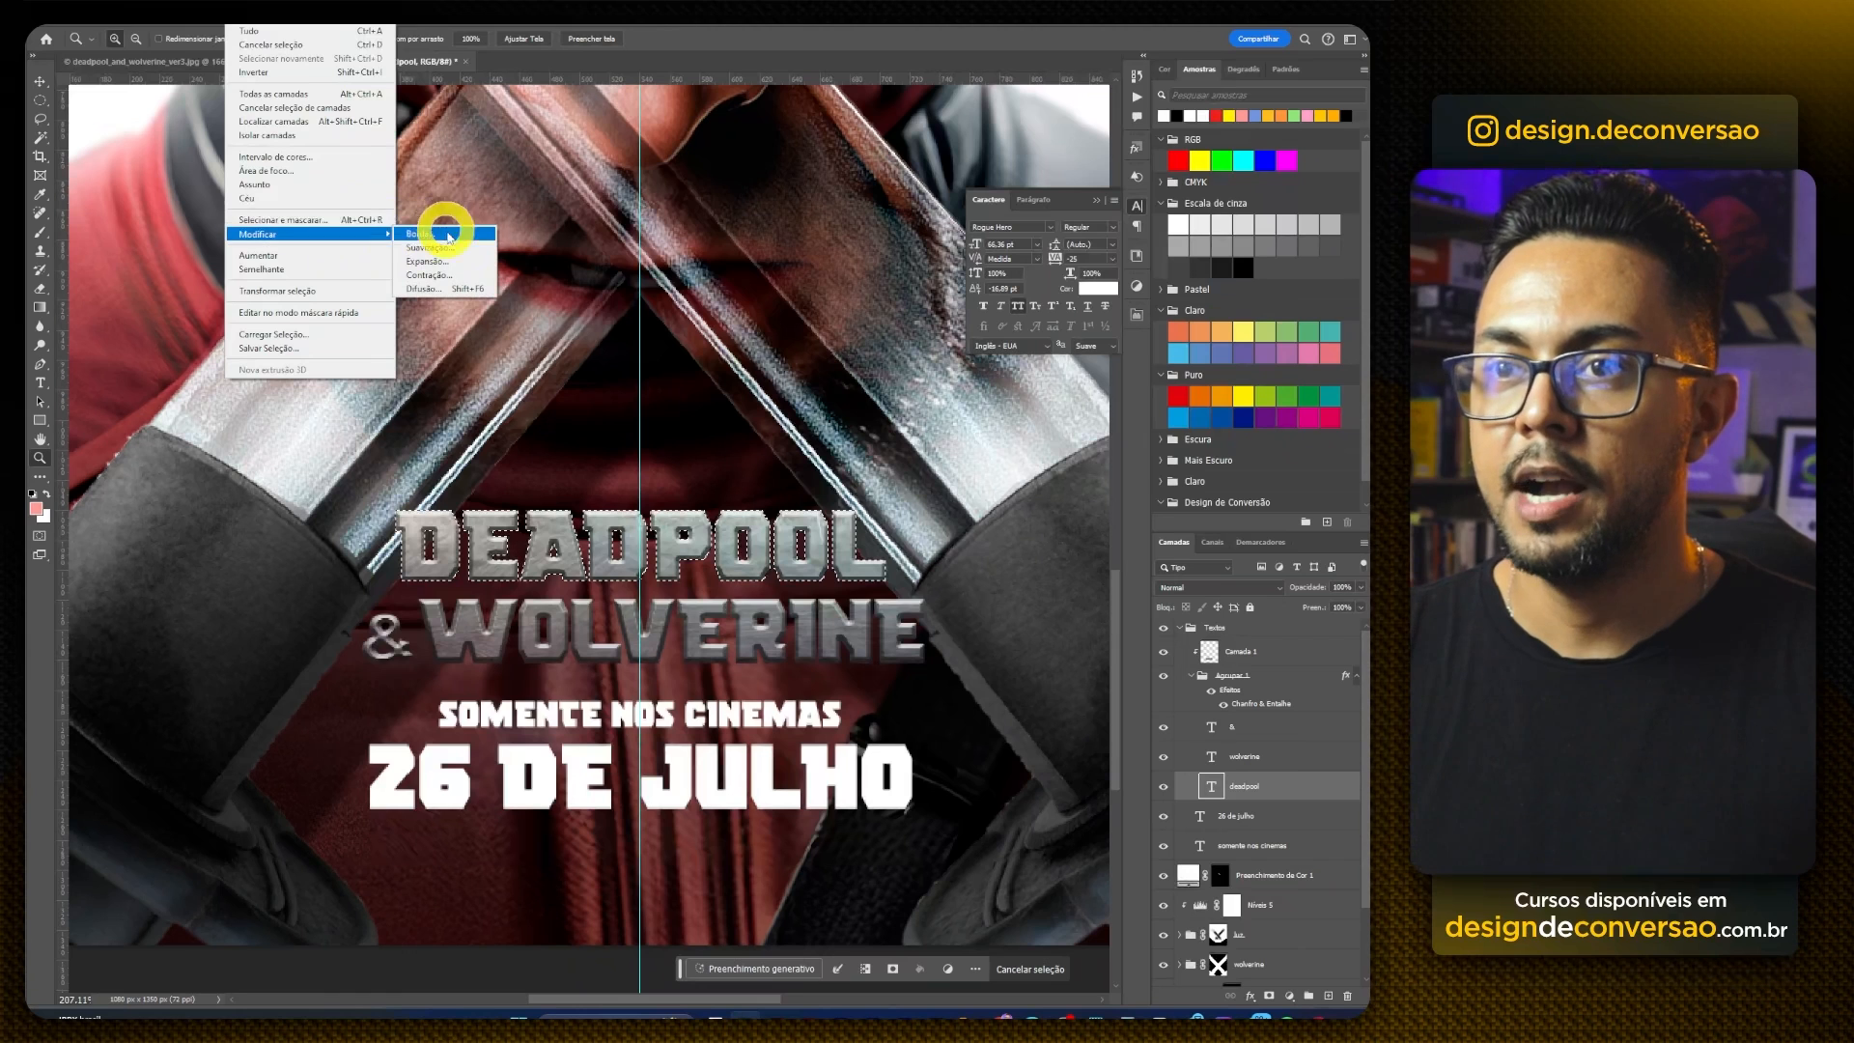
click(451, 277)
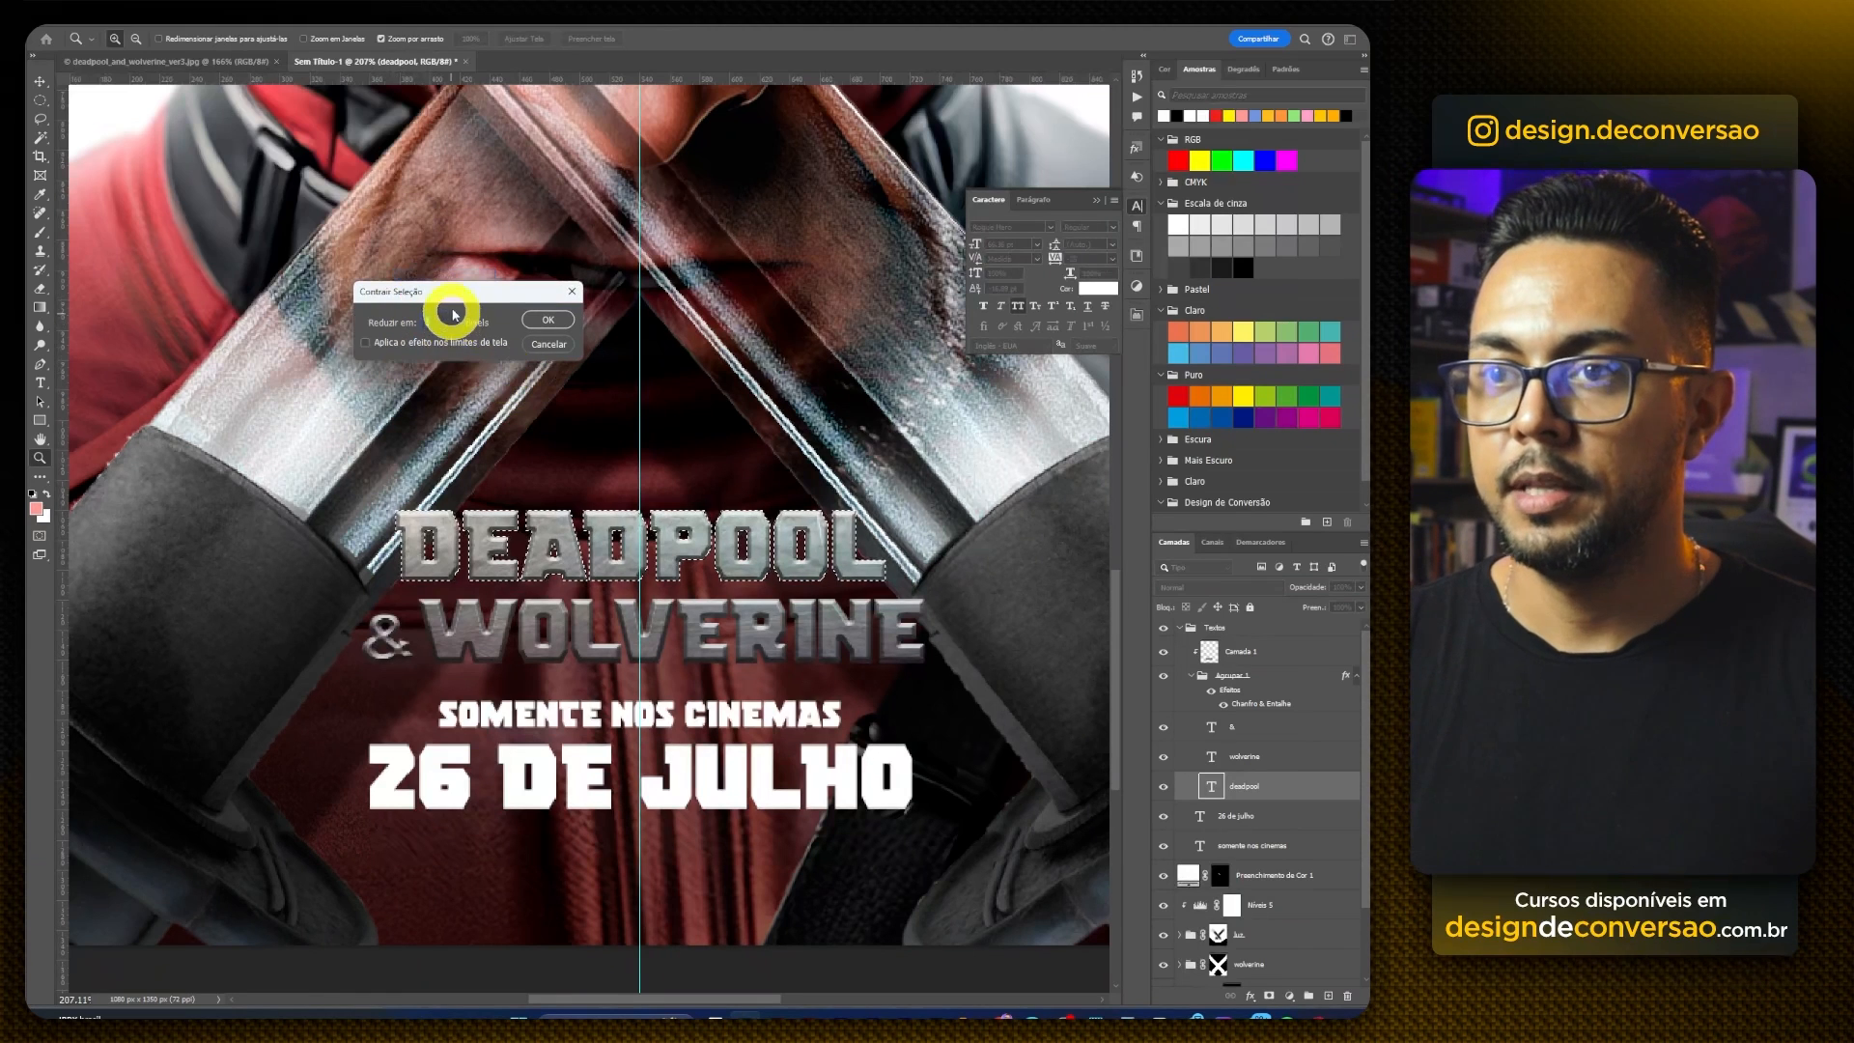
drag(452, 290, 447, 260)
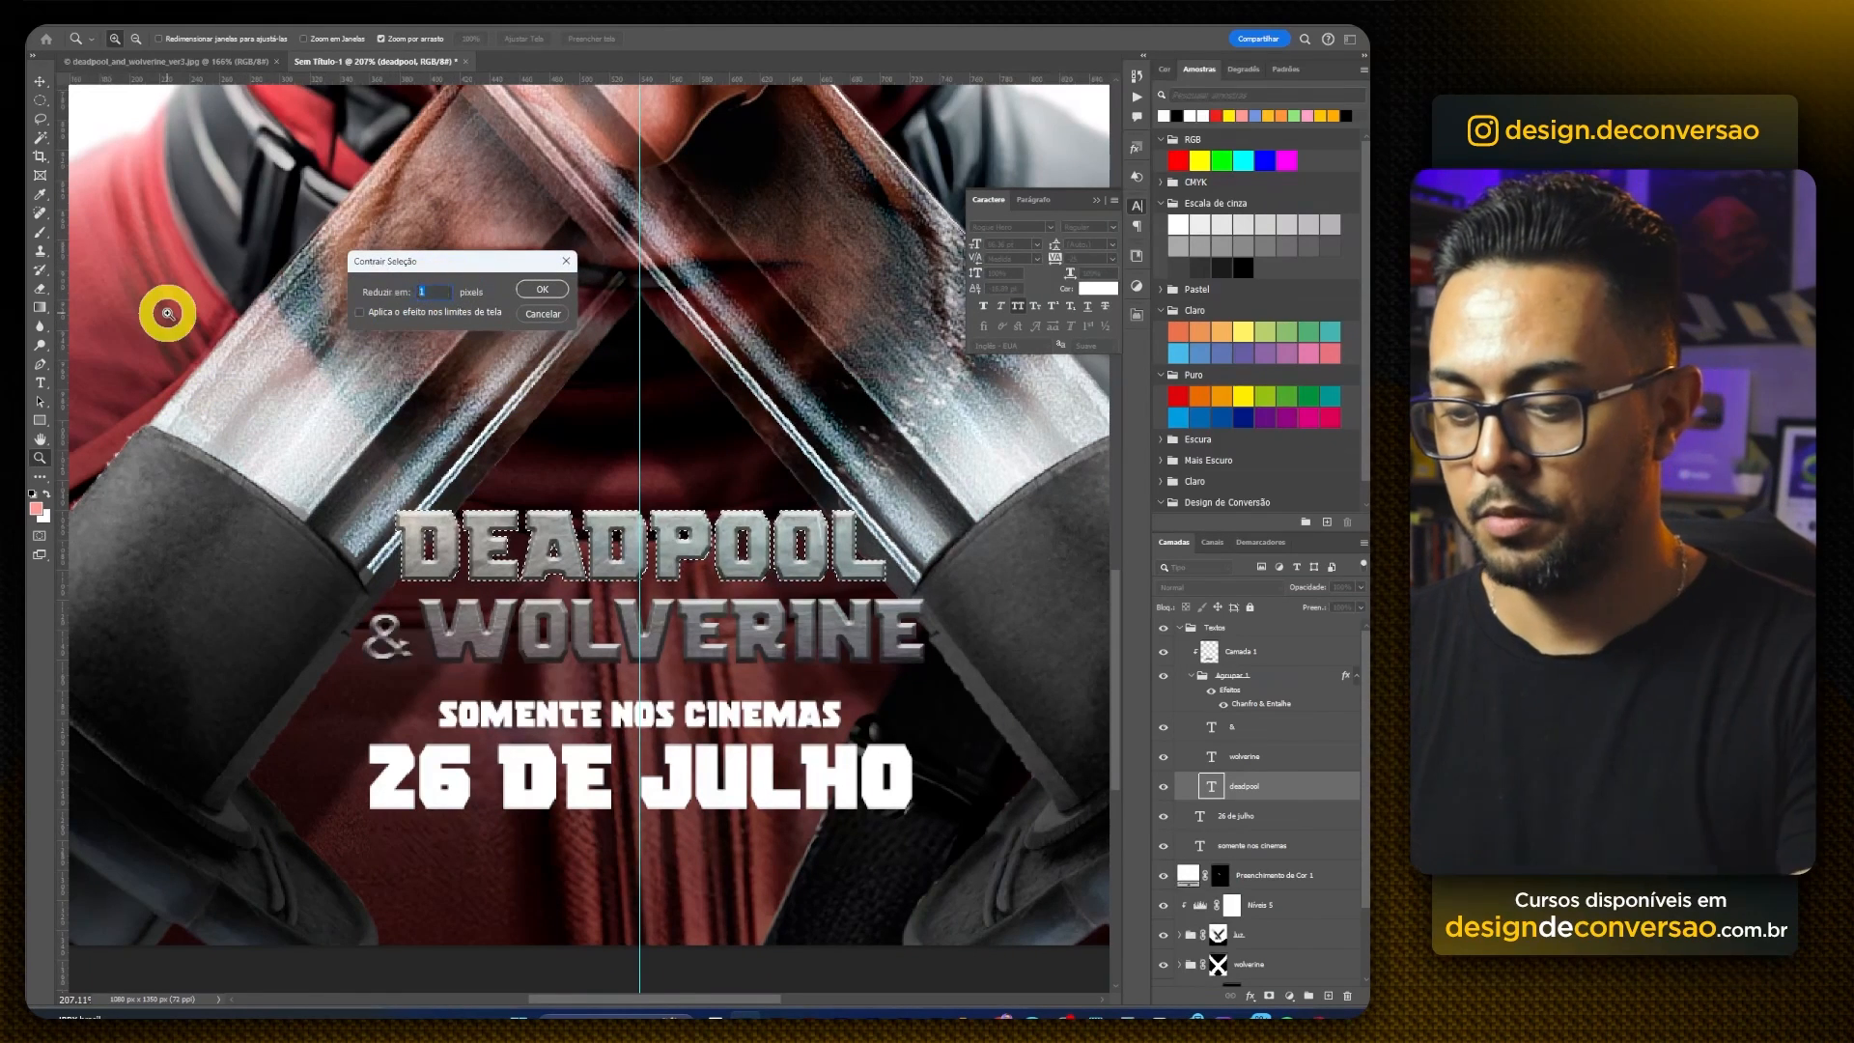
text(3)
click(546, 292)
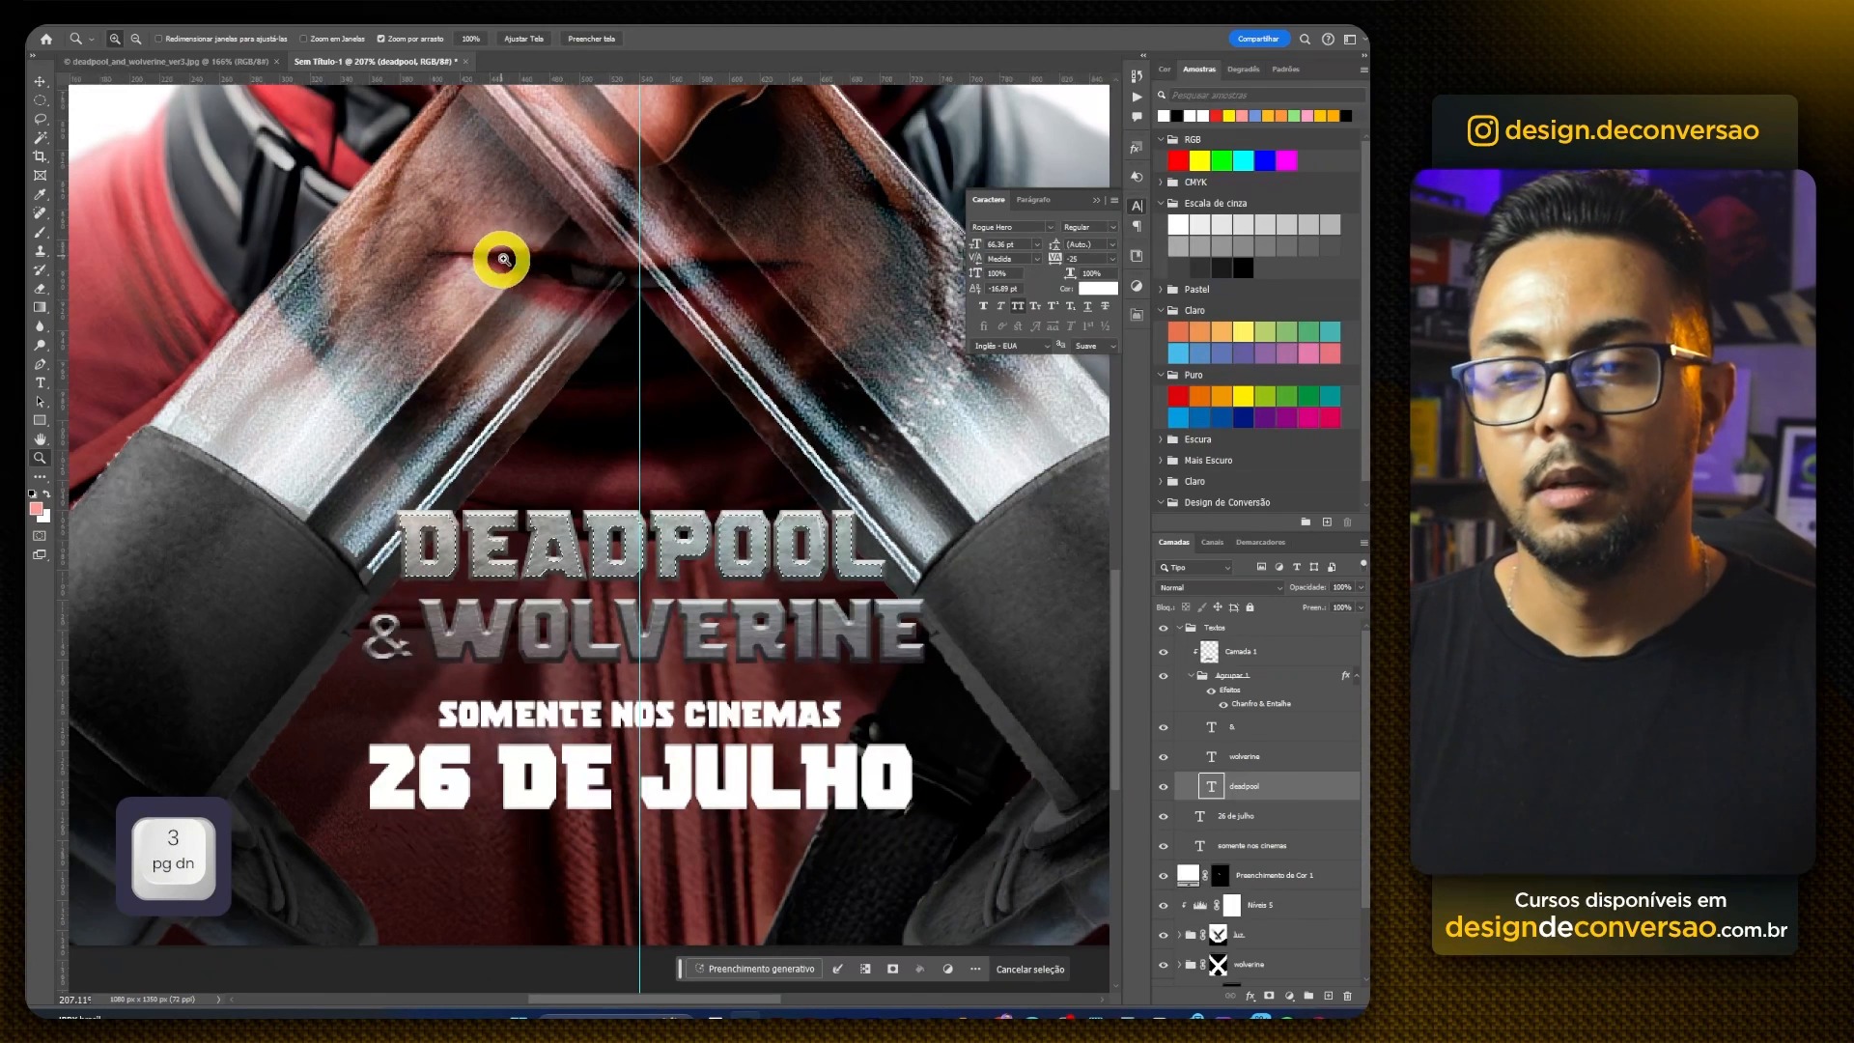
key(ctrl+z)
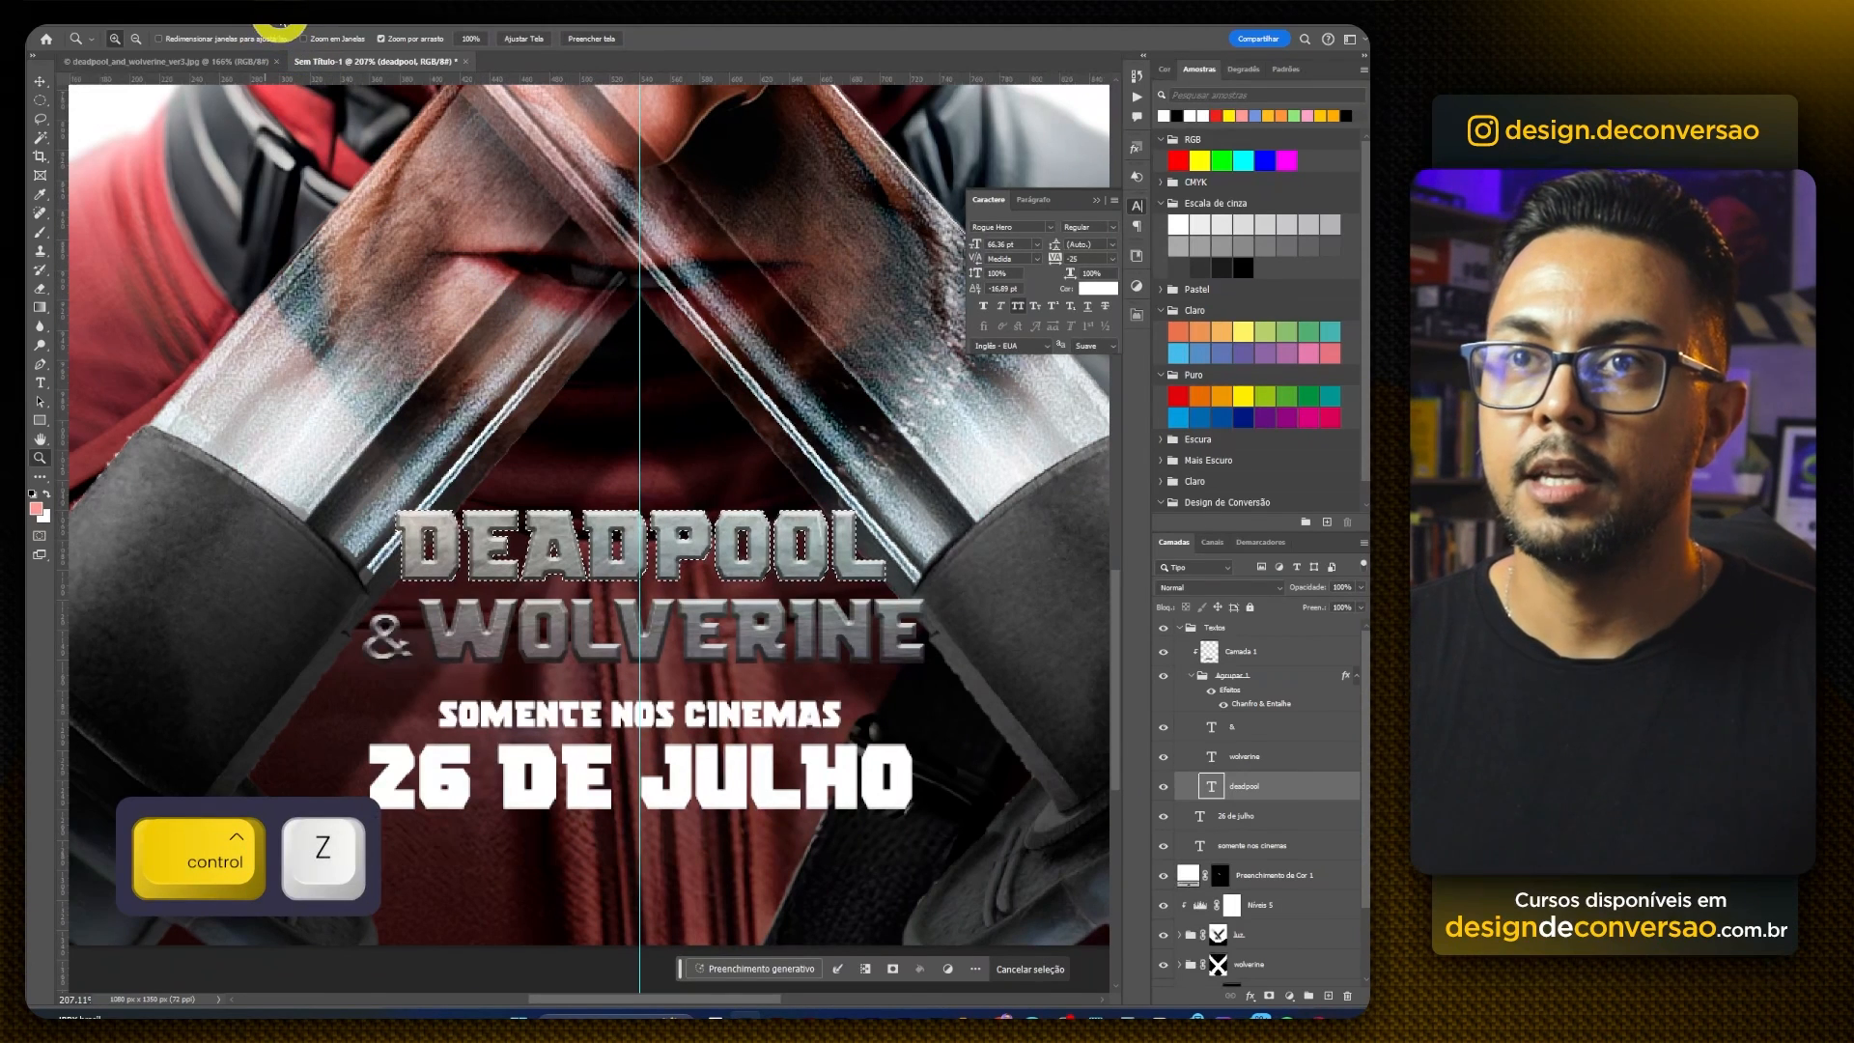
Step: Contract the DEADPOOL letter selection by 2 pixels
click(280, 22)
mouse_move(364, 234)
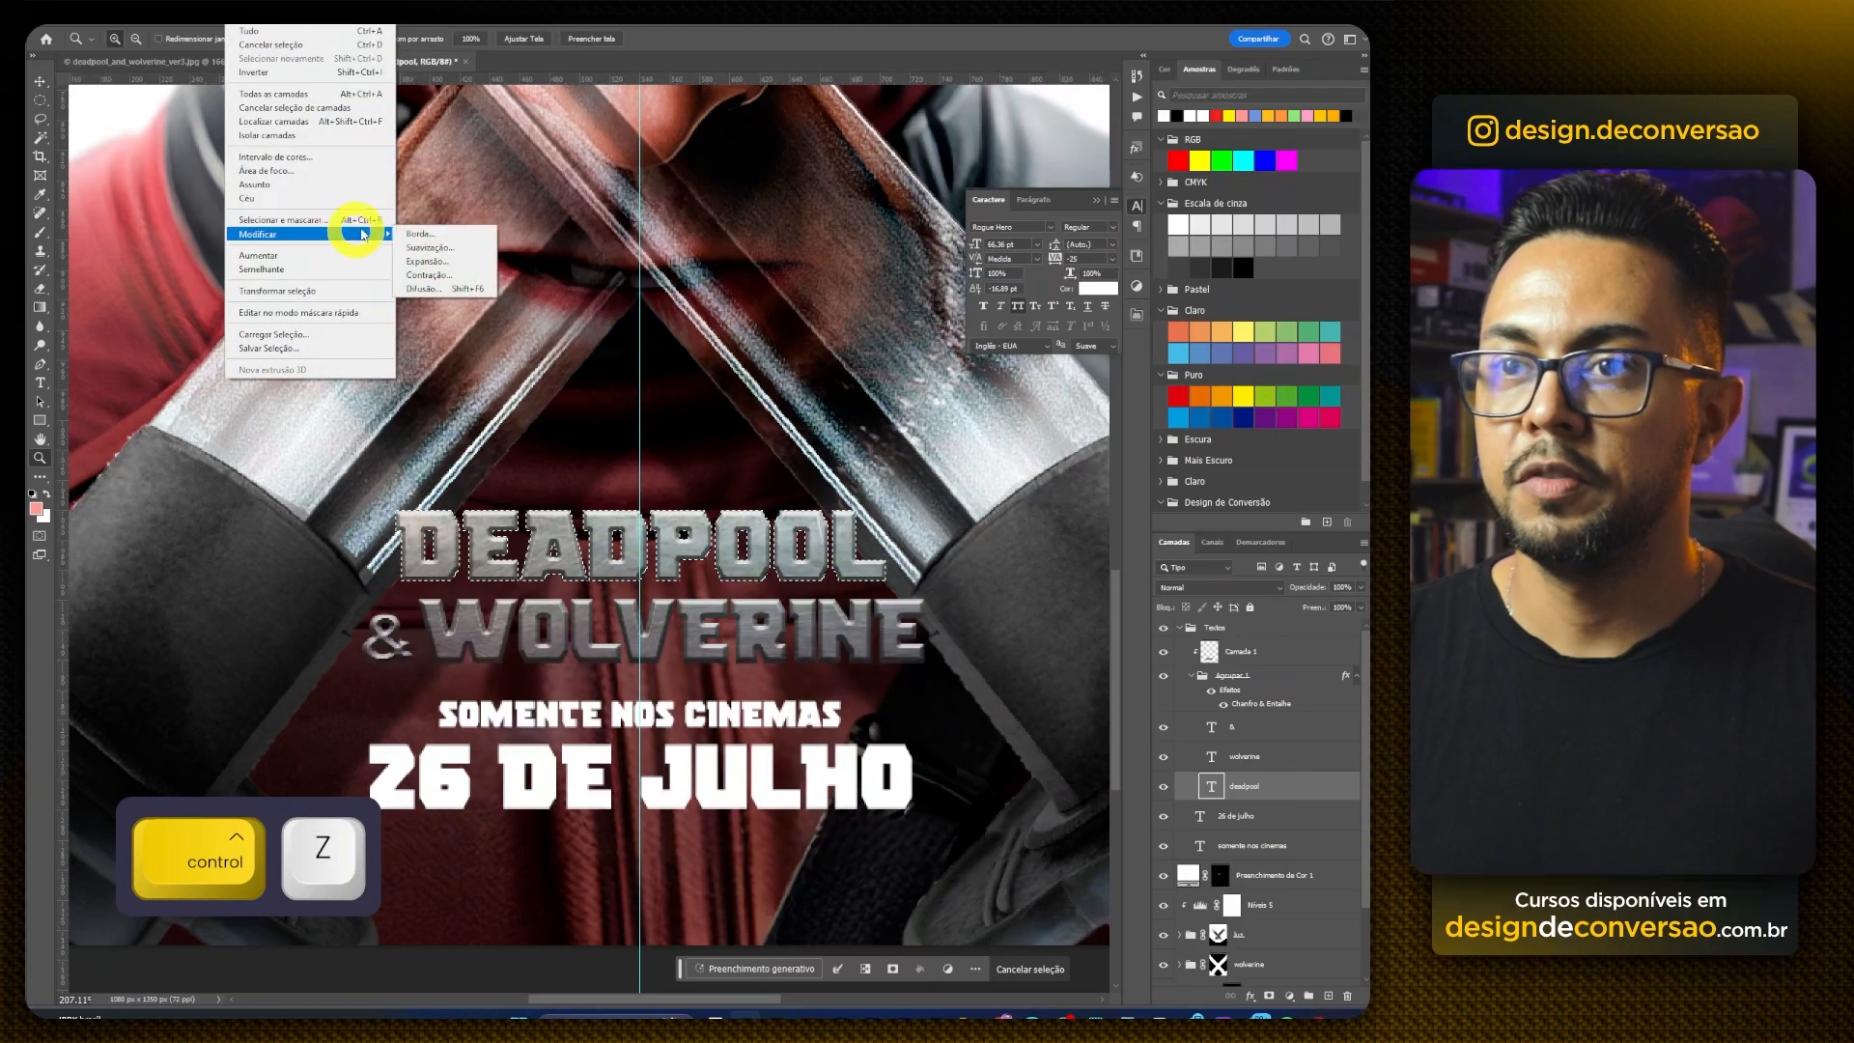
click(448, 277)
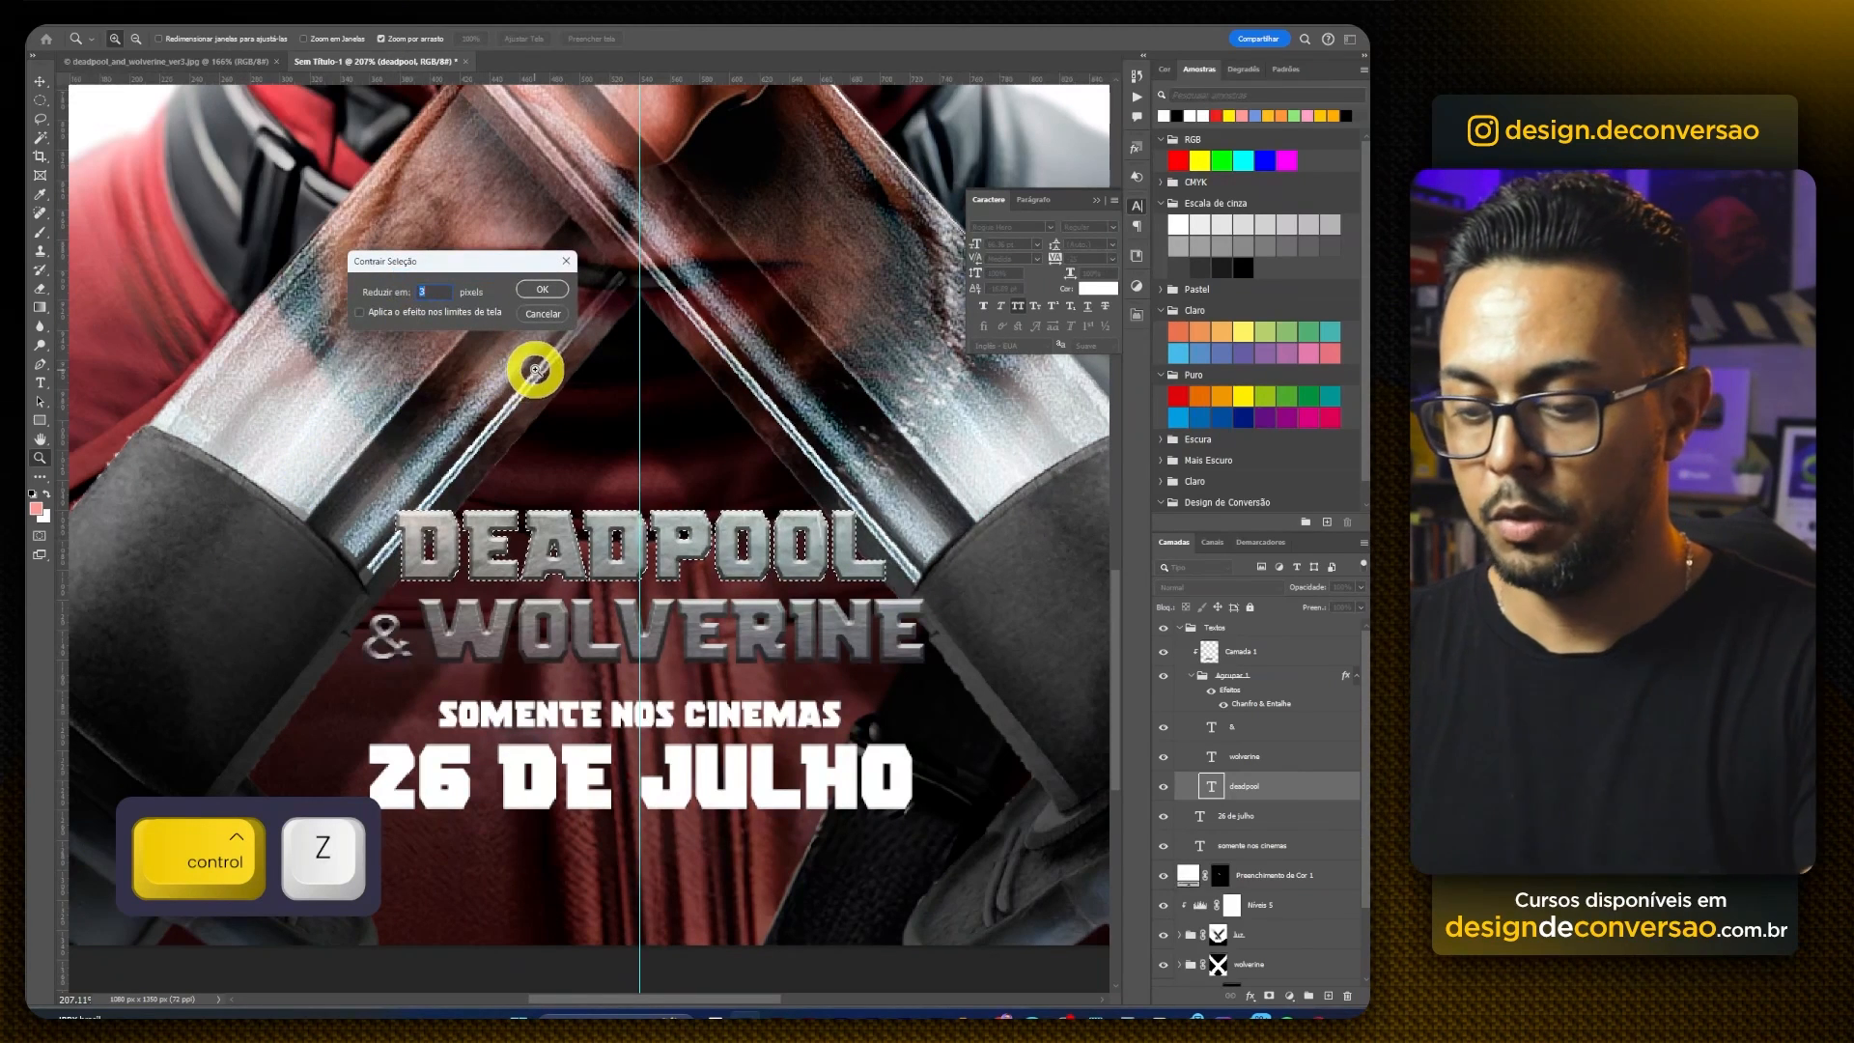
text(2)
click(542, 288)
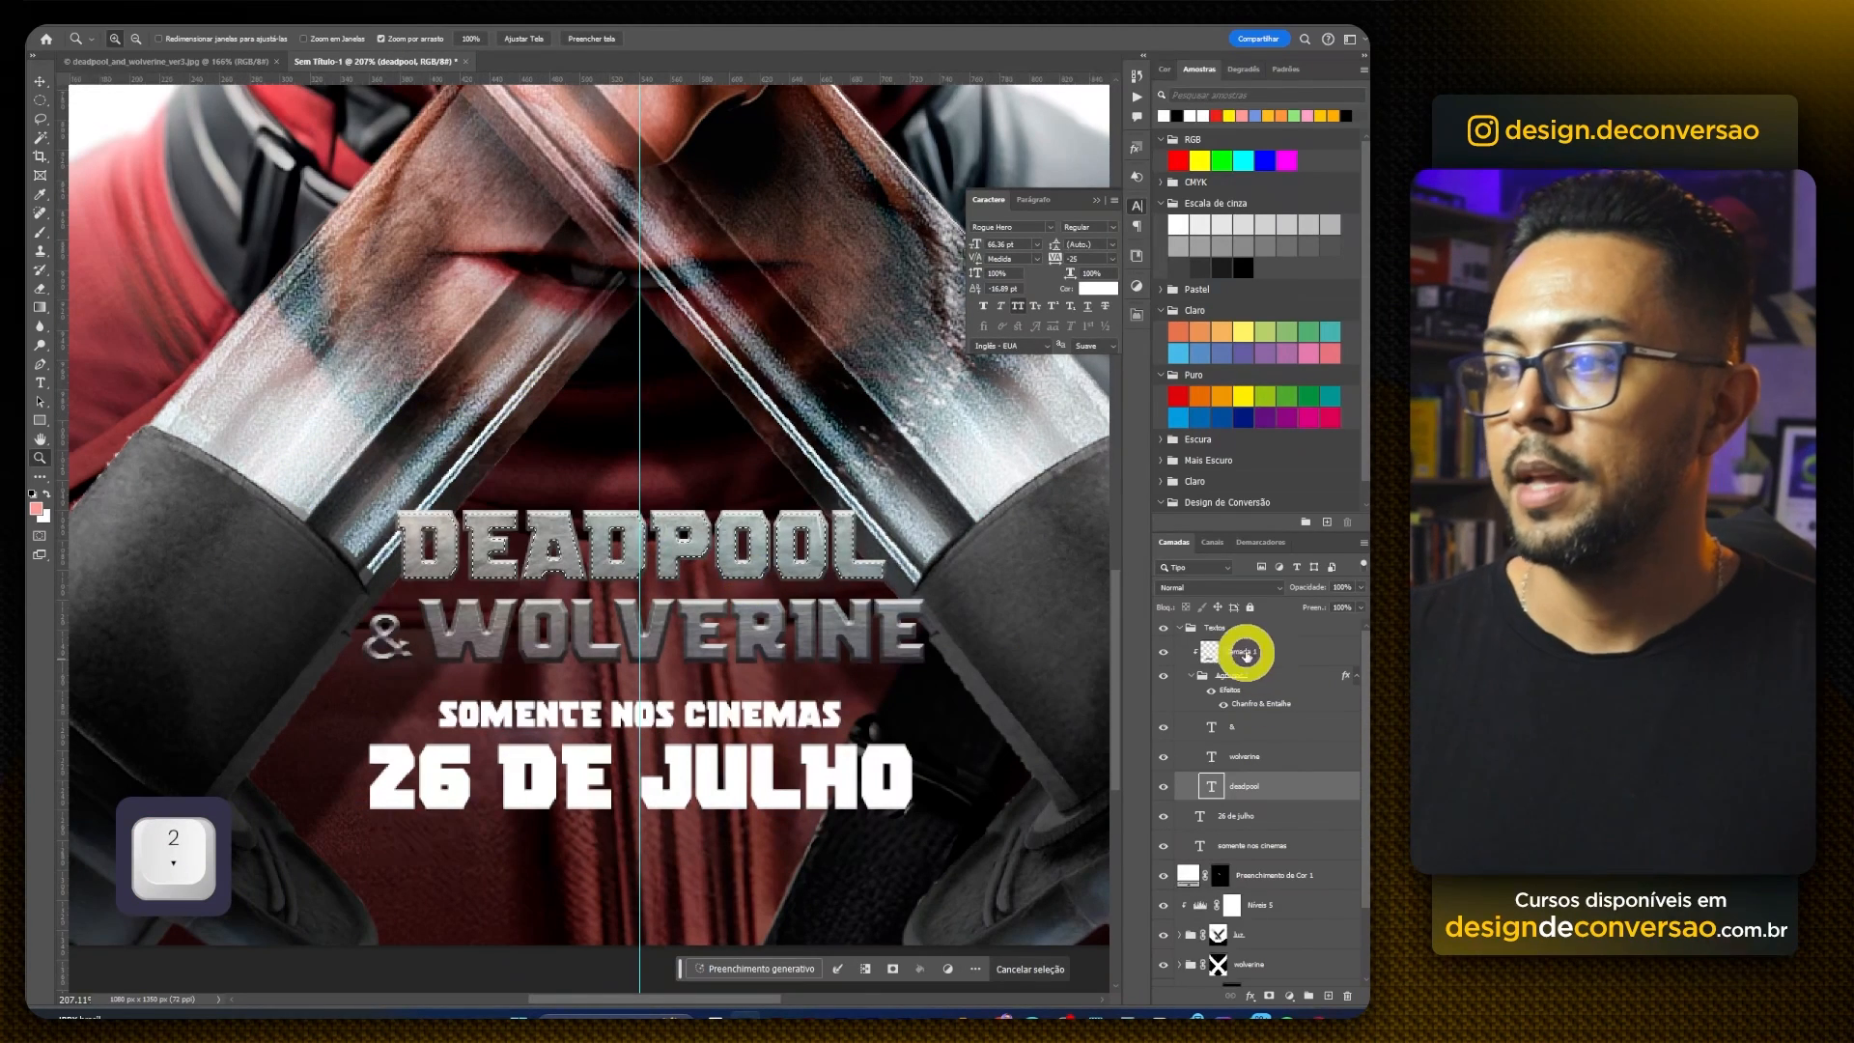
Step: Add a red solid color fill layer above the metal texture, masked to the contracted DEADPOOL selection
click(1286, 655)
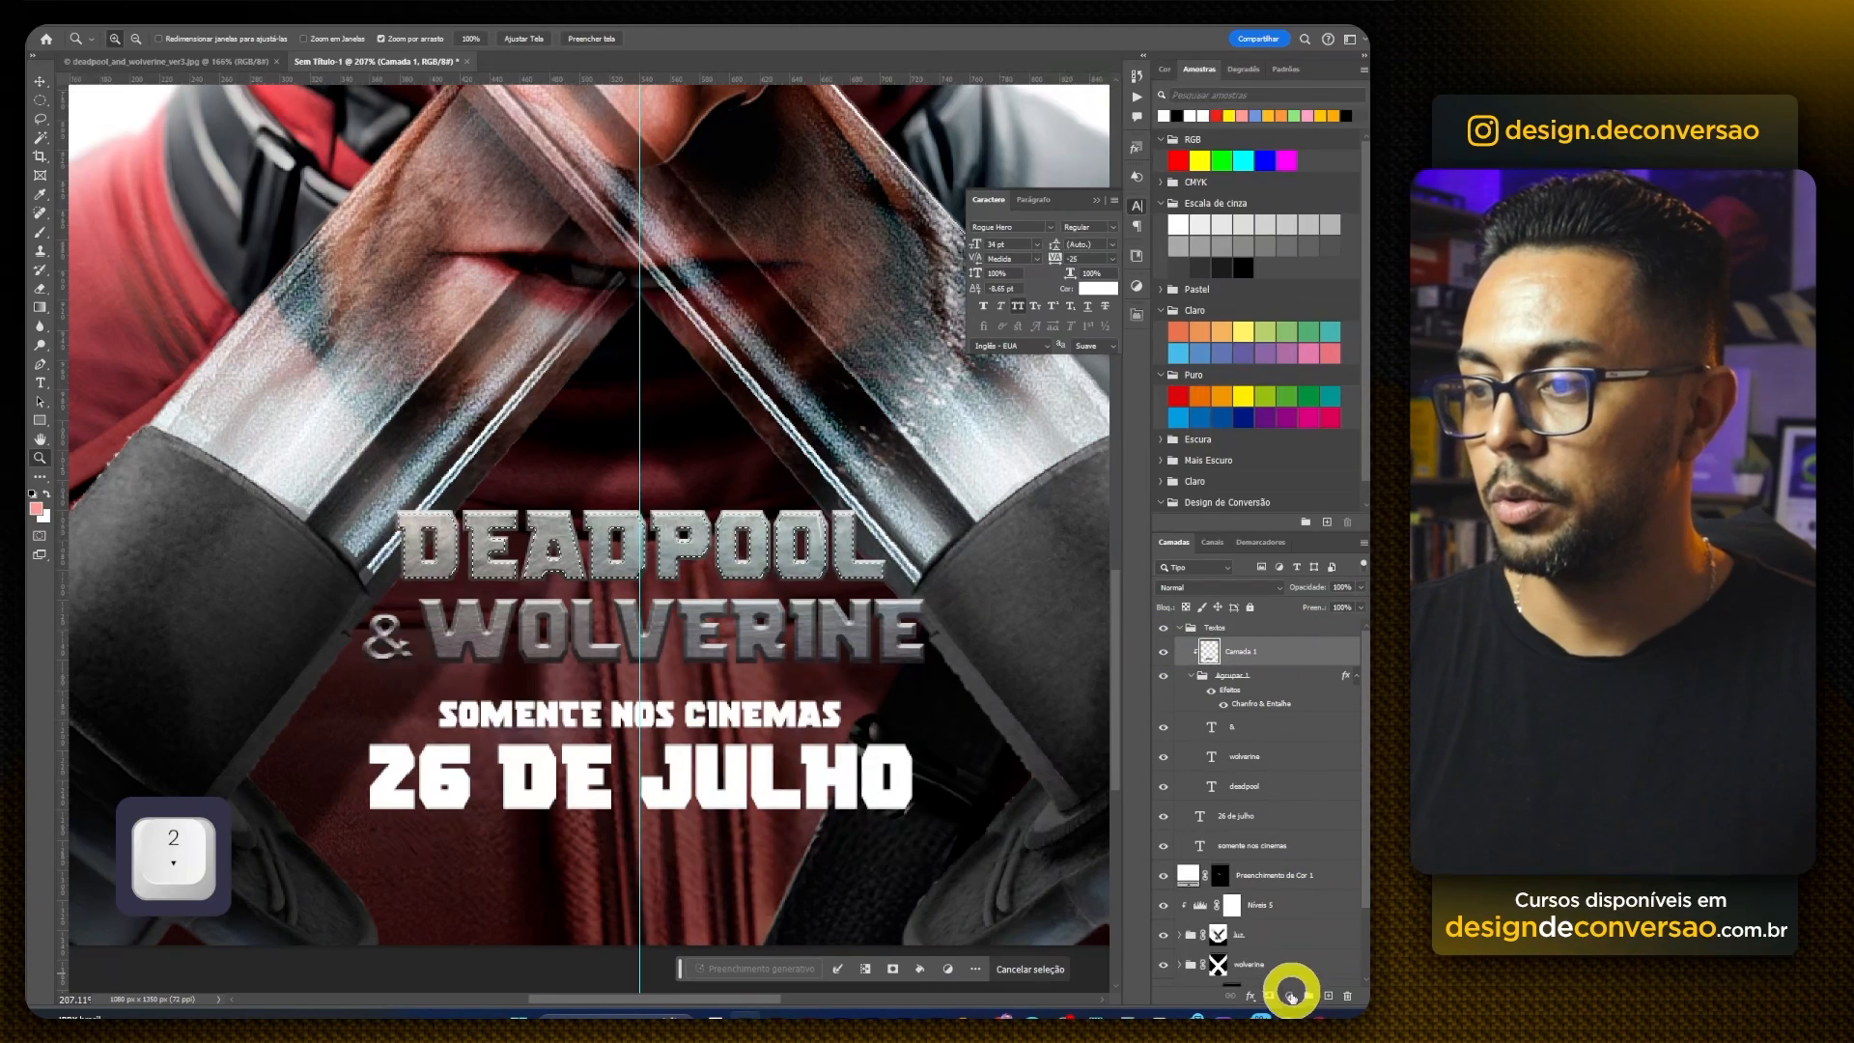
click(1289, 995)
click(1319, 740)
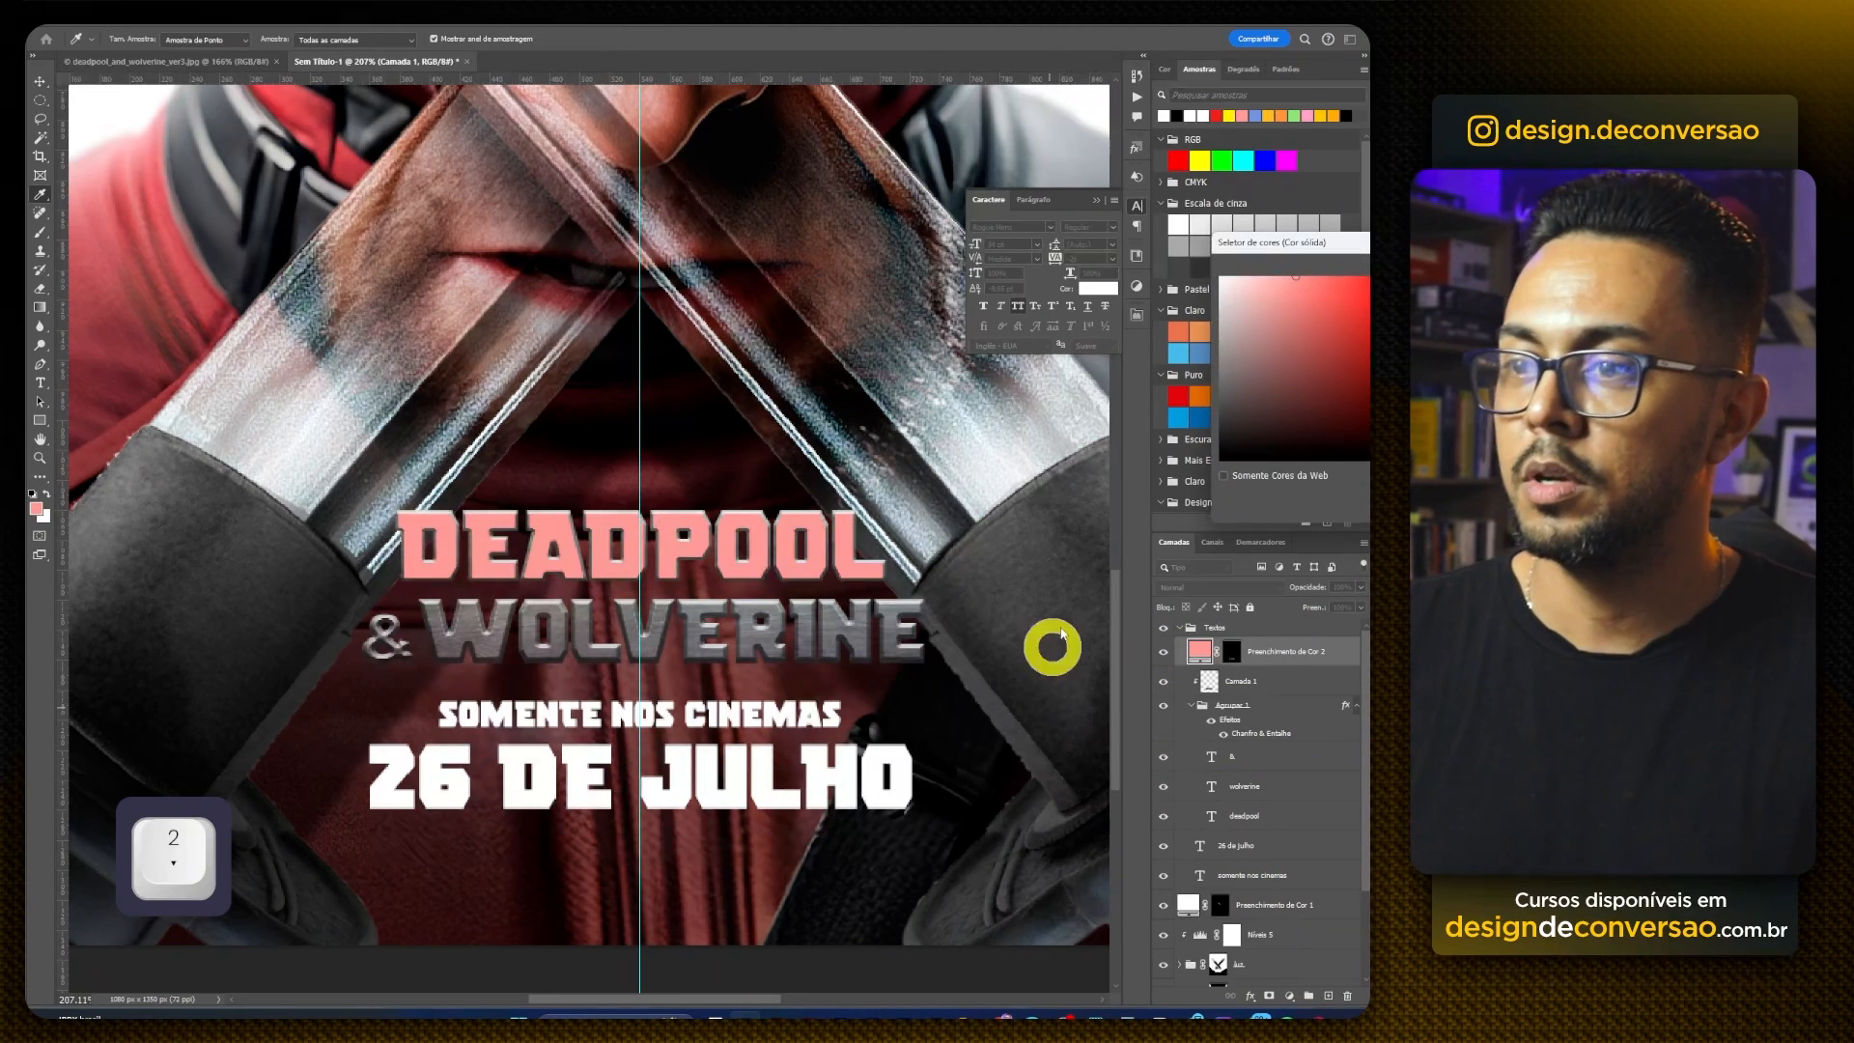
click(1362, 330)
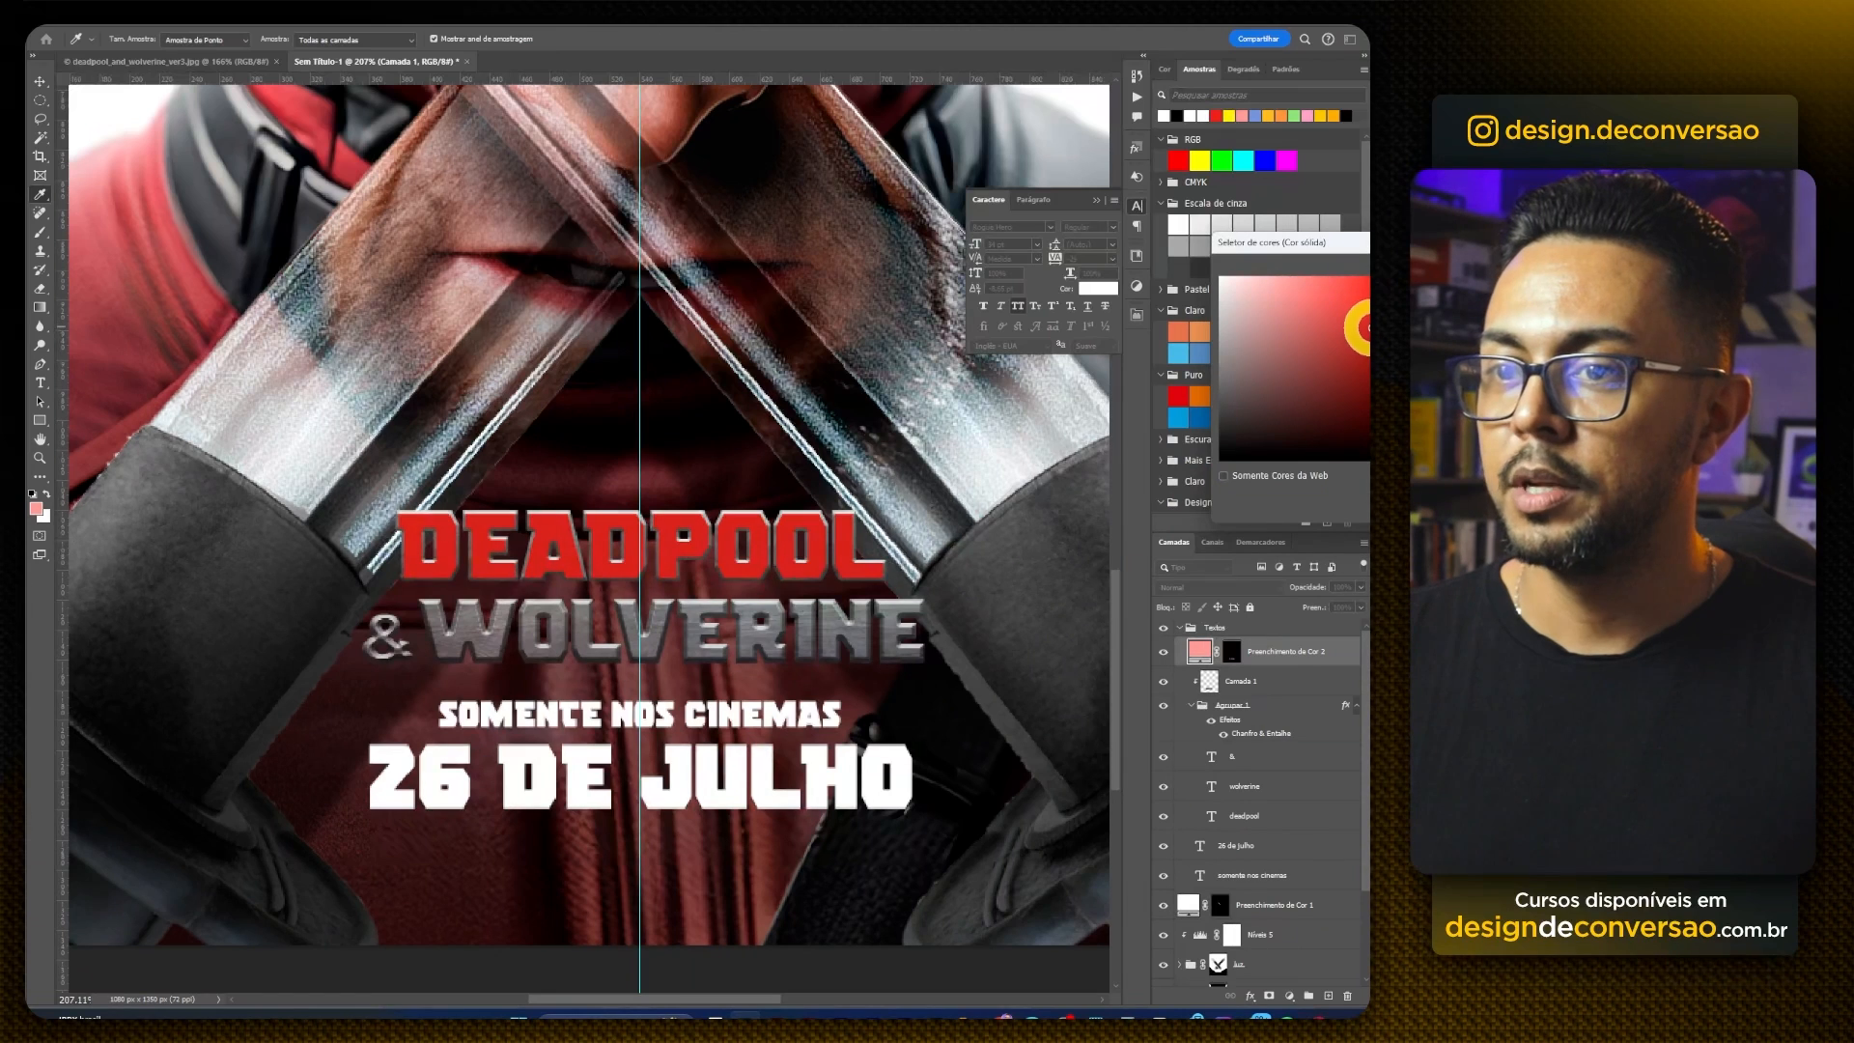
click(679, 552)
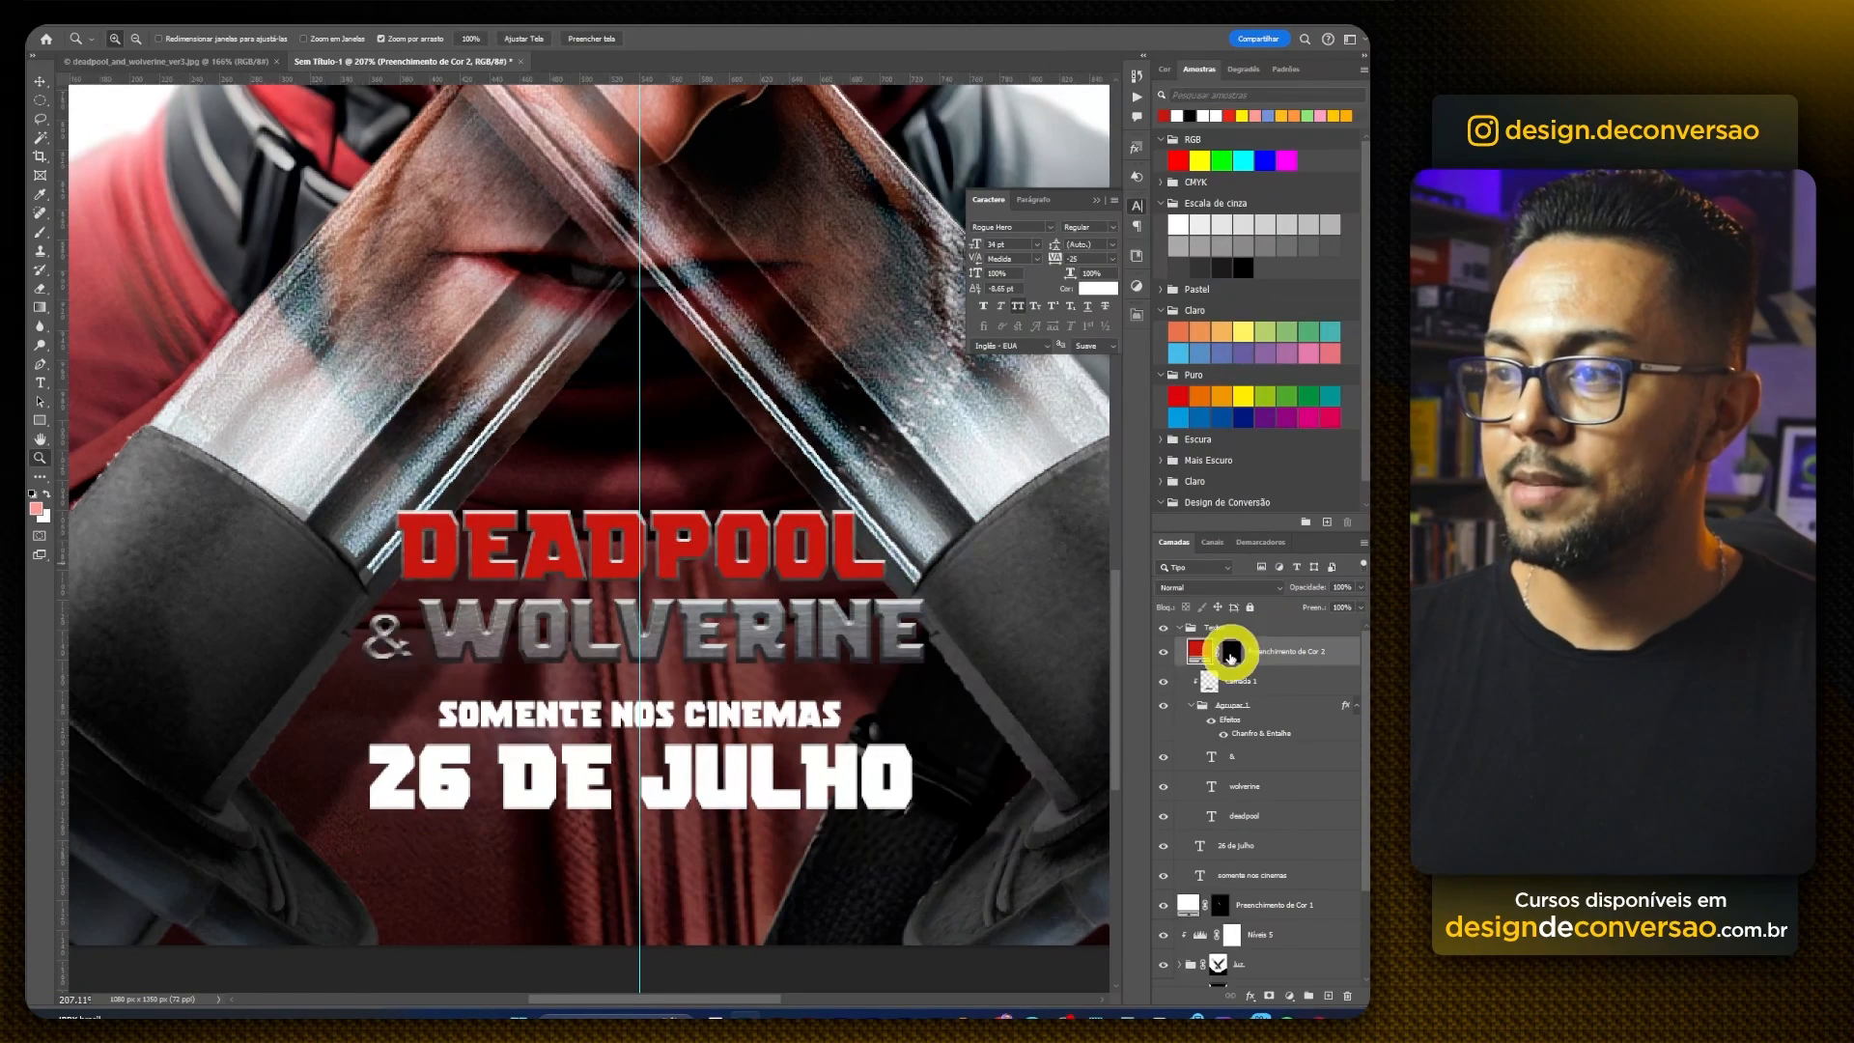
Step: Roughen the red fill's mask edges with the Ripple filter, using small size and an intensity of about -100%
click(1230, 652)
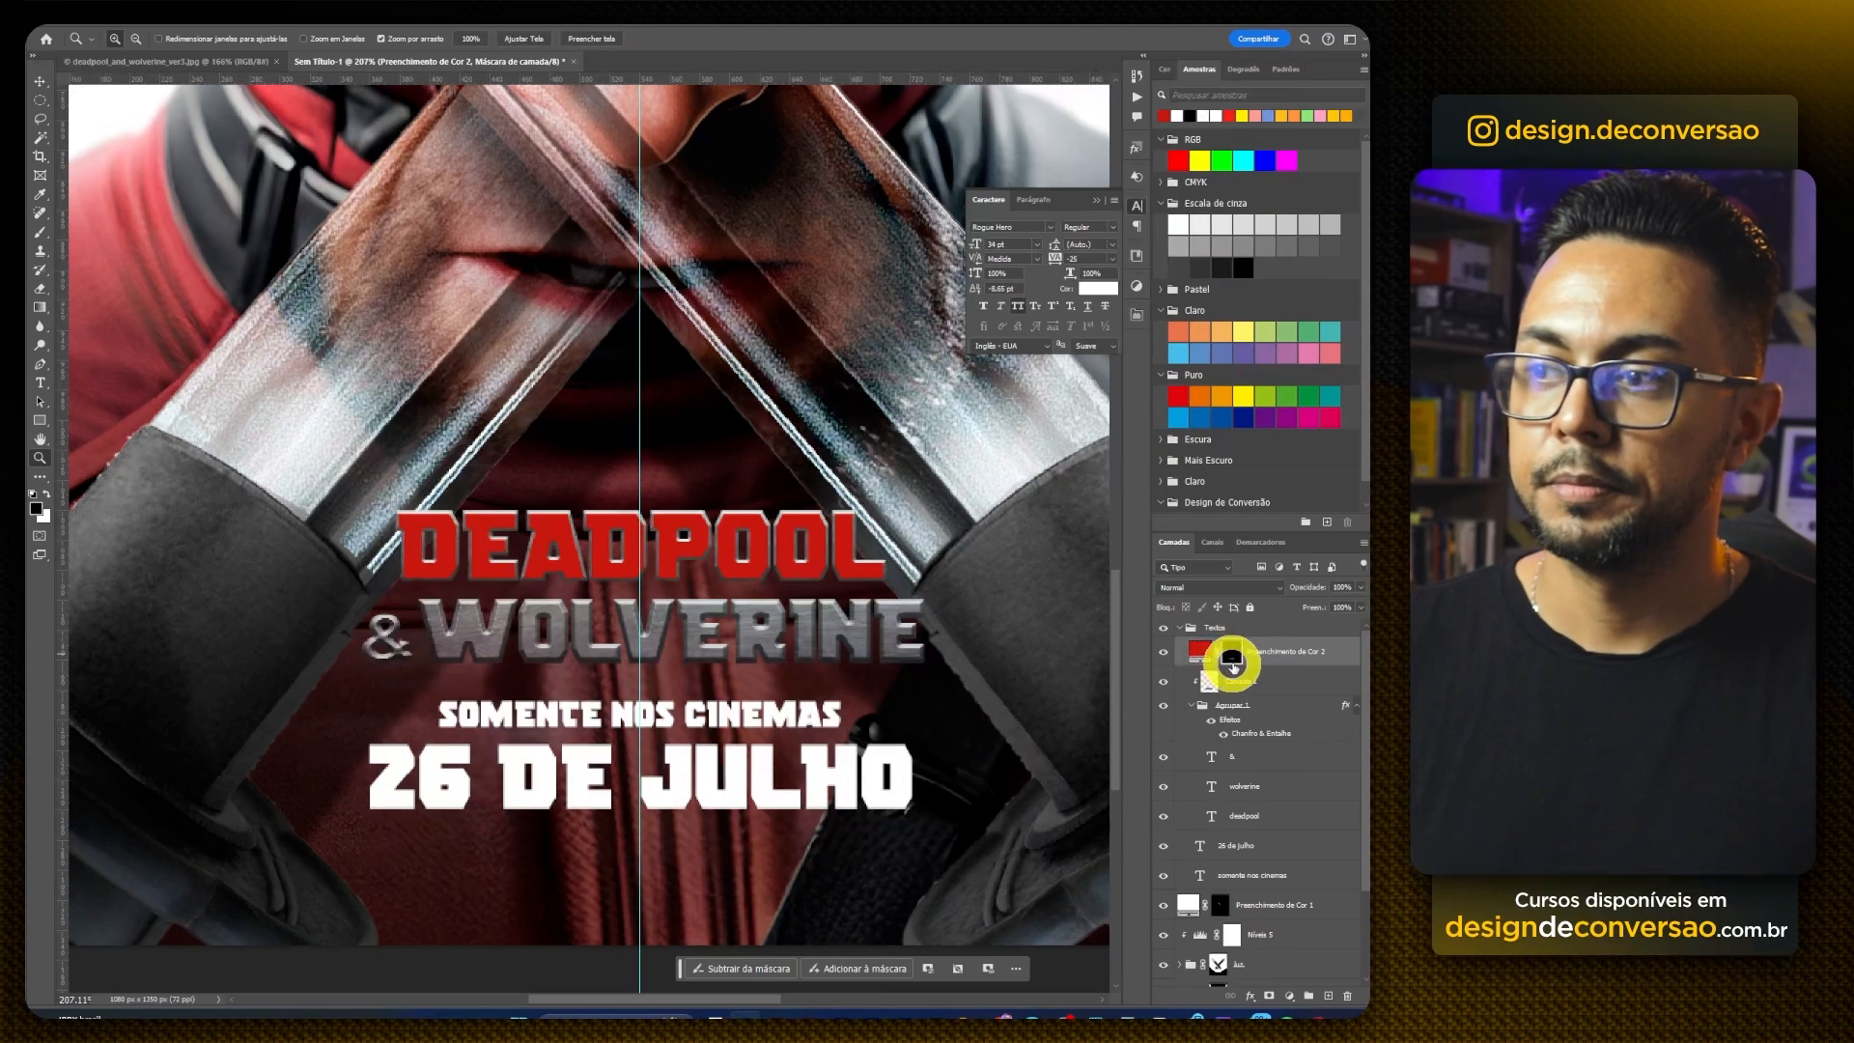
click(1235, 655)
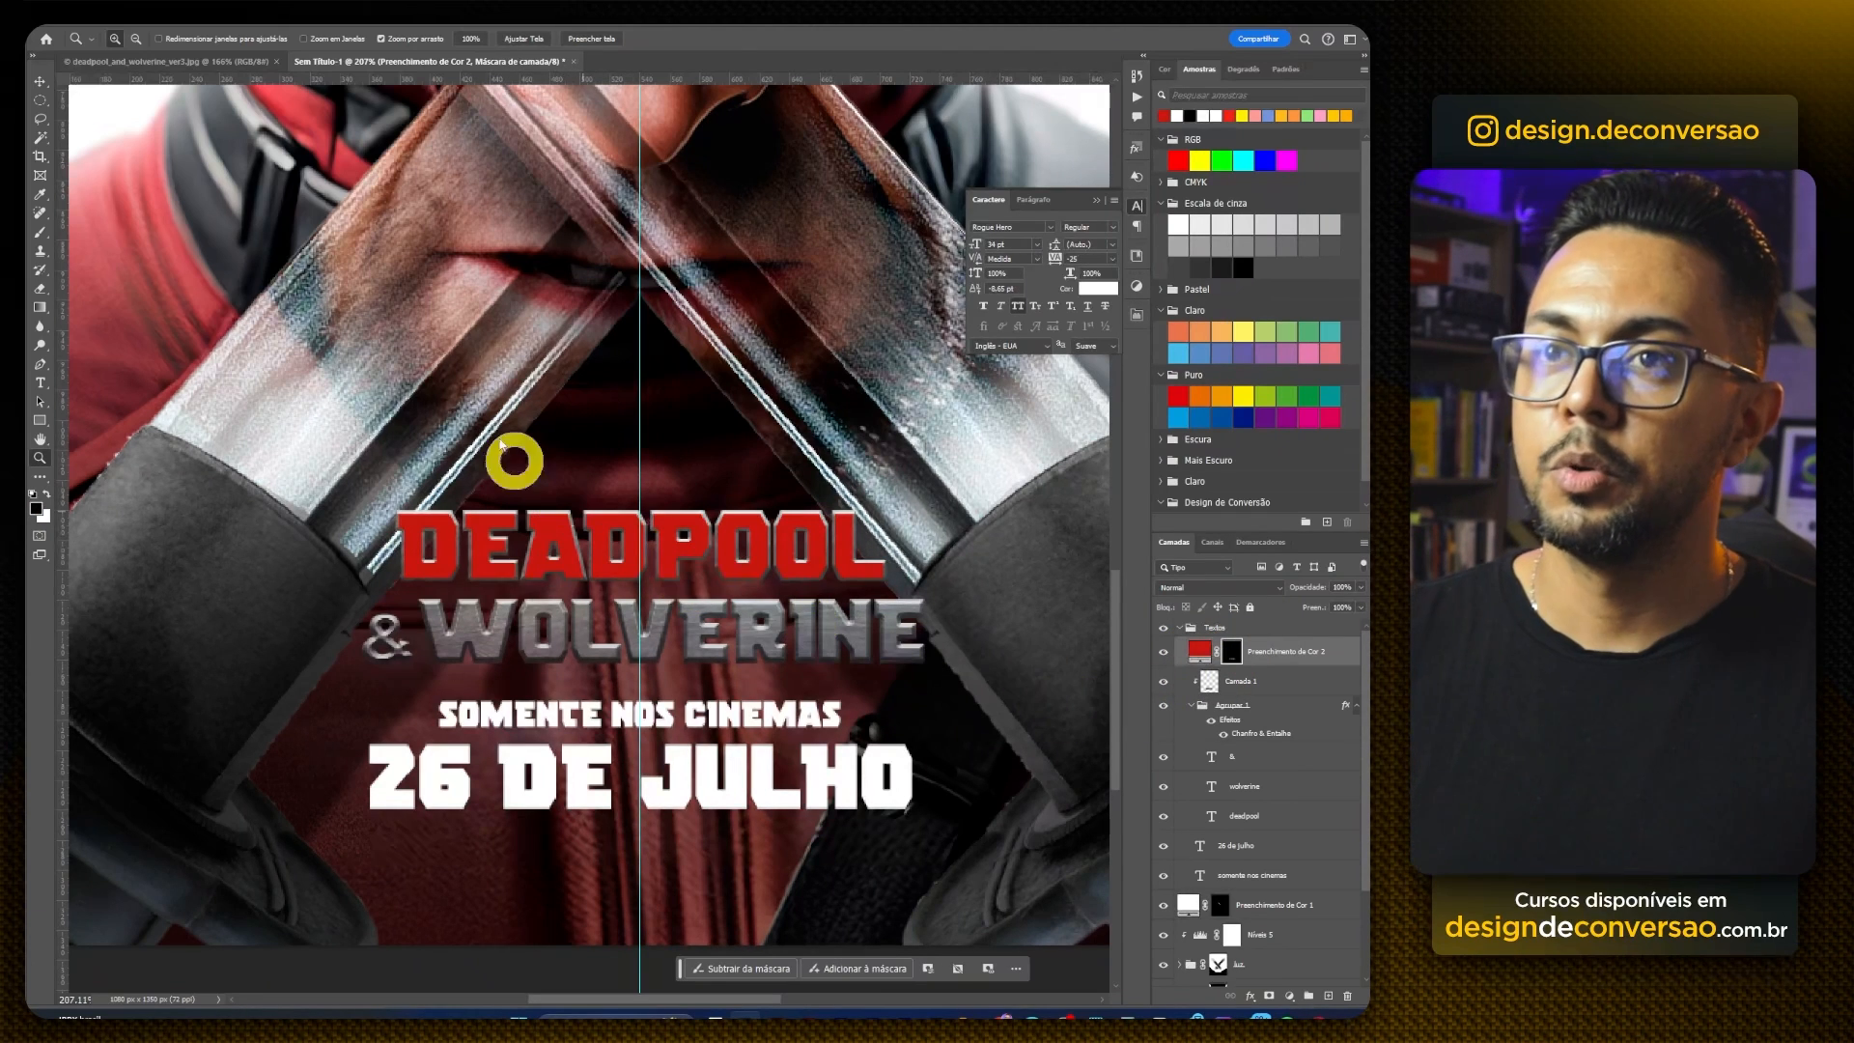
click(258, 19)
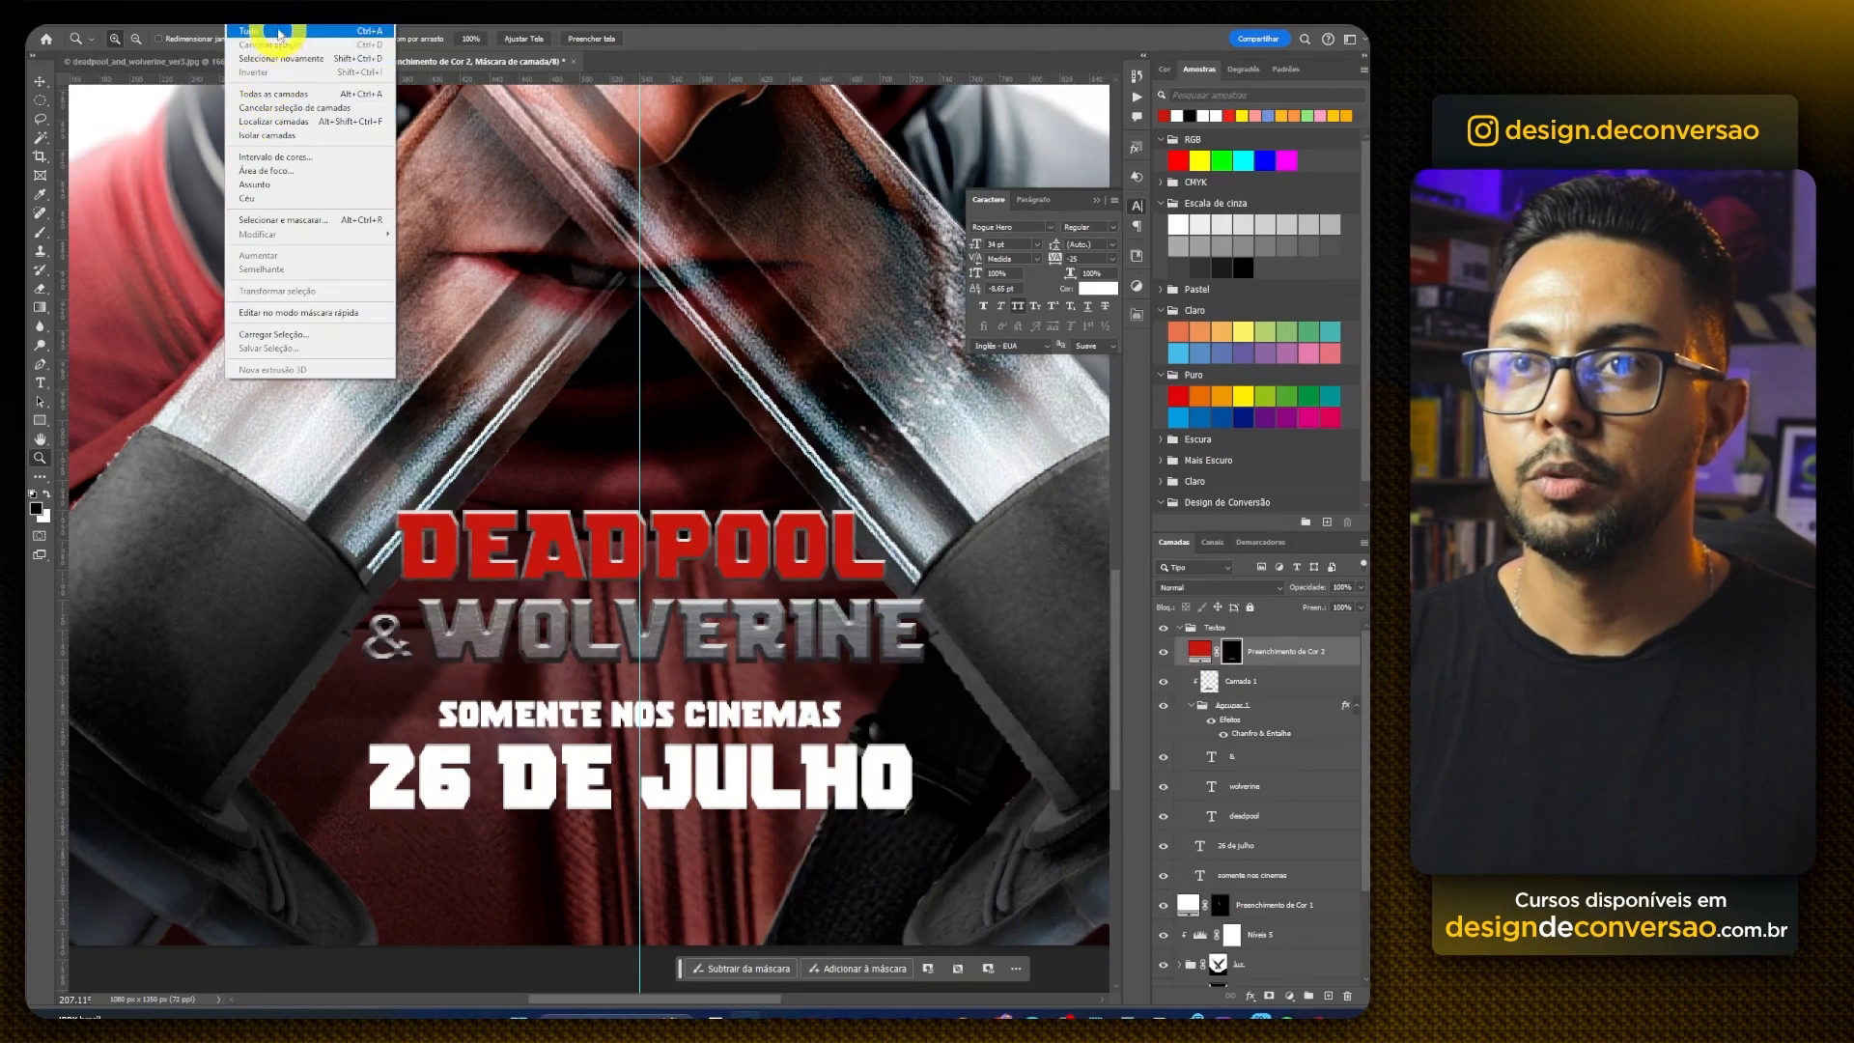
mouse_move(289, 17)
mouse_move(363, 216)
click(546, 282)
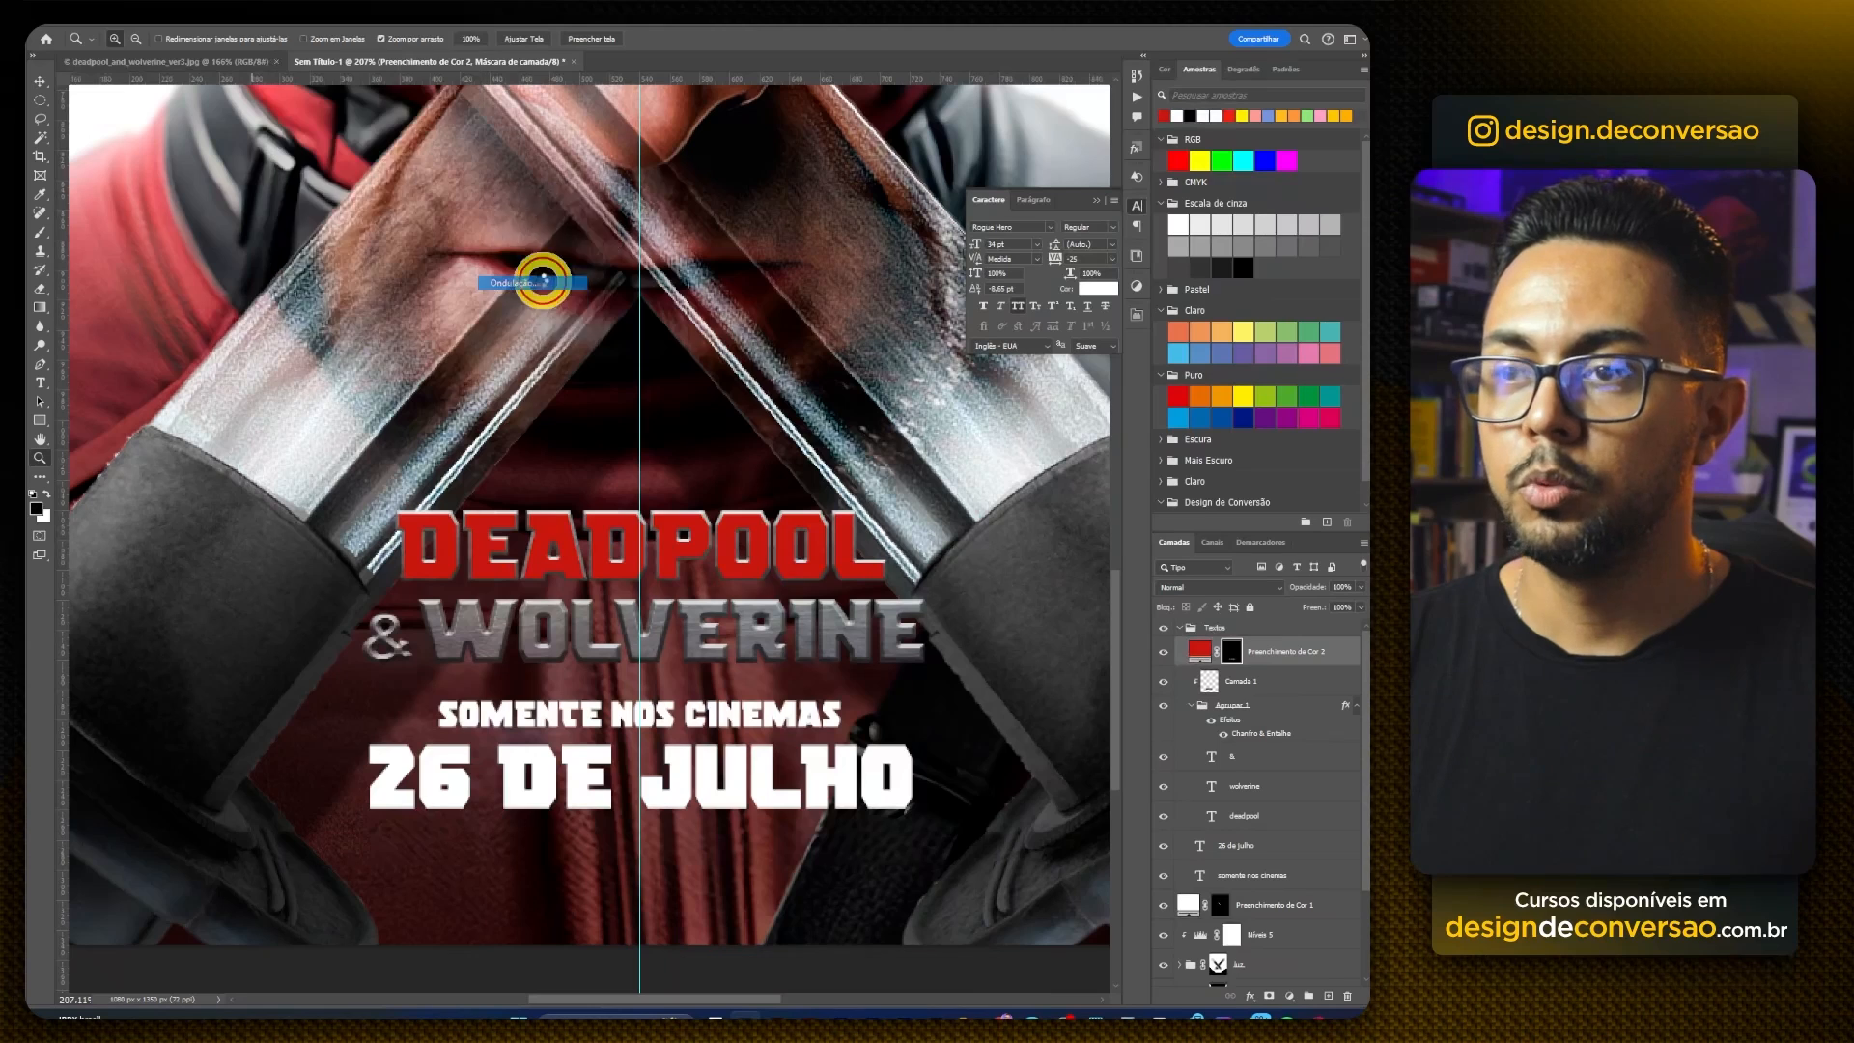
drag(538, 228, 686, 290)
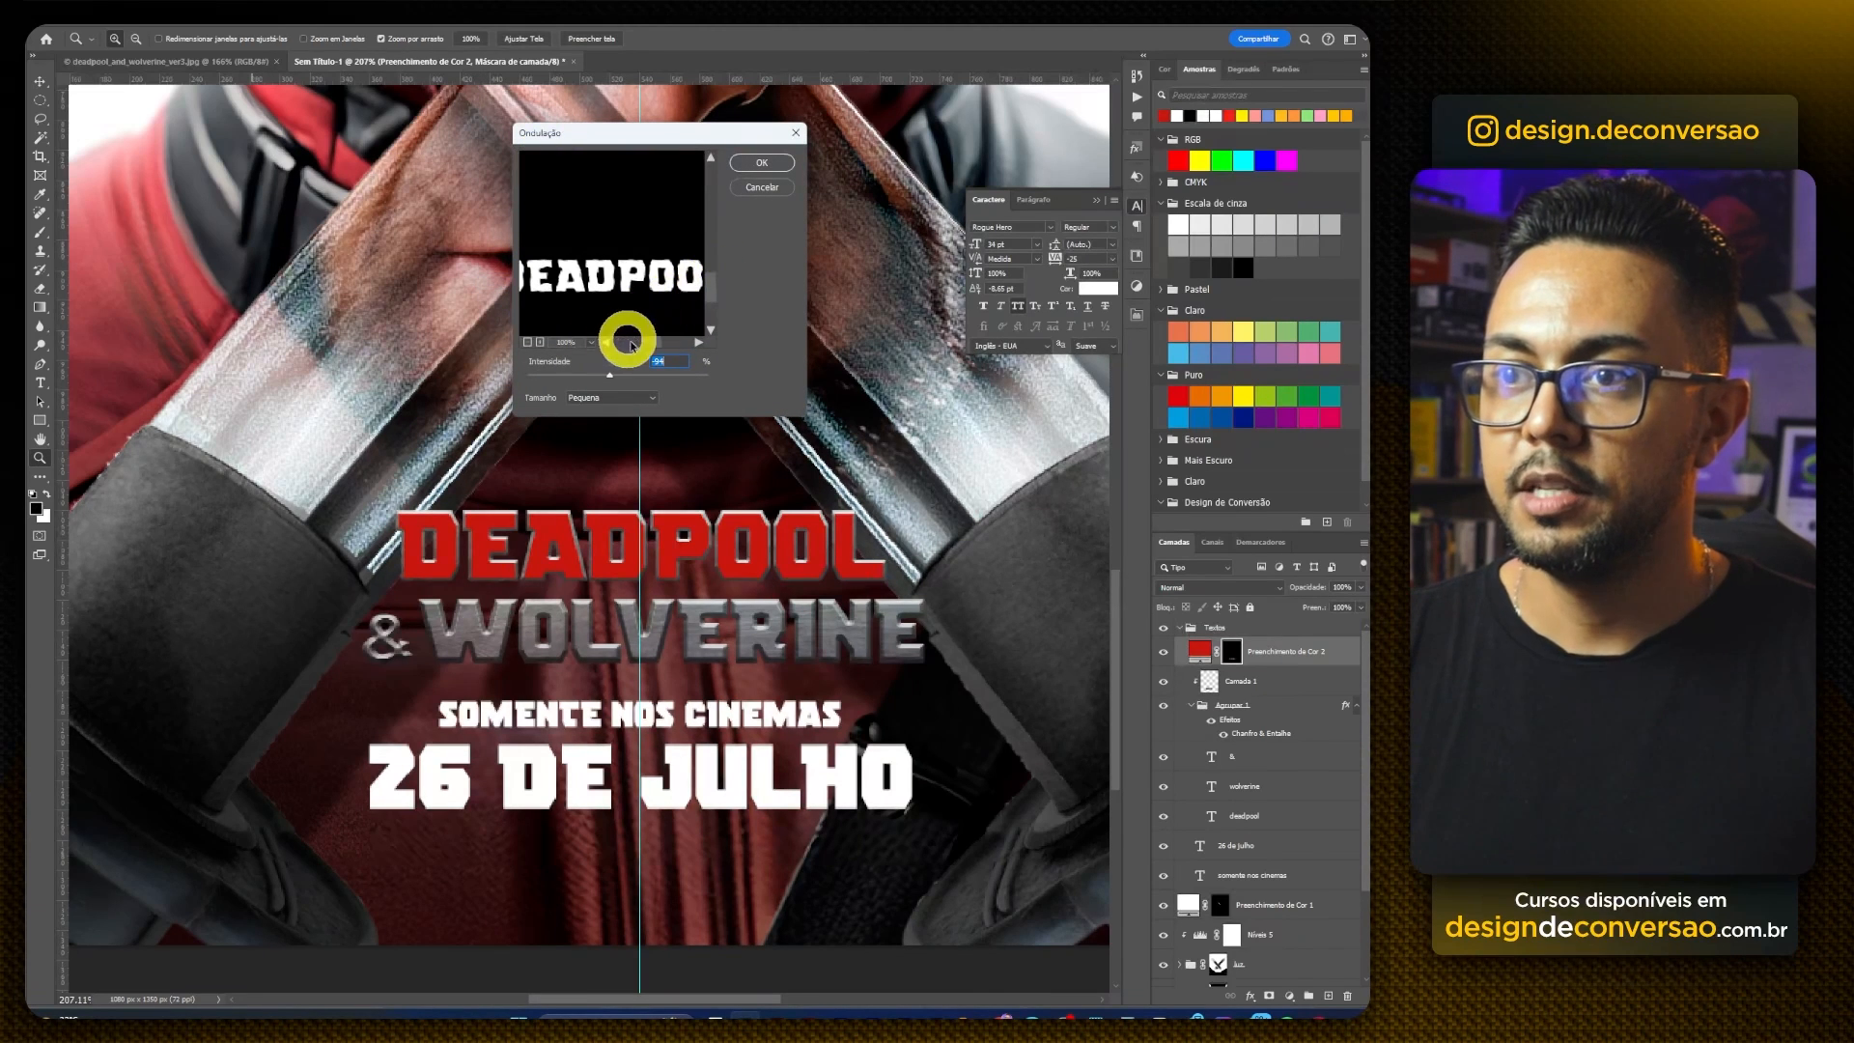
click(540, 343)
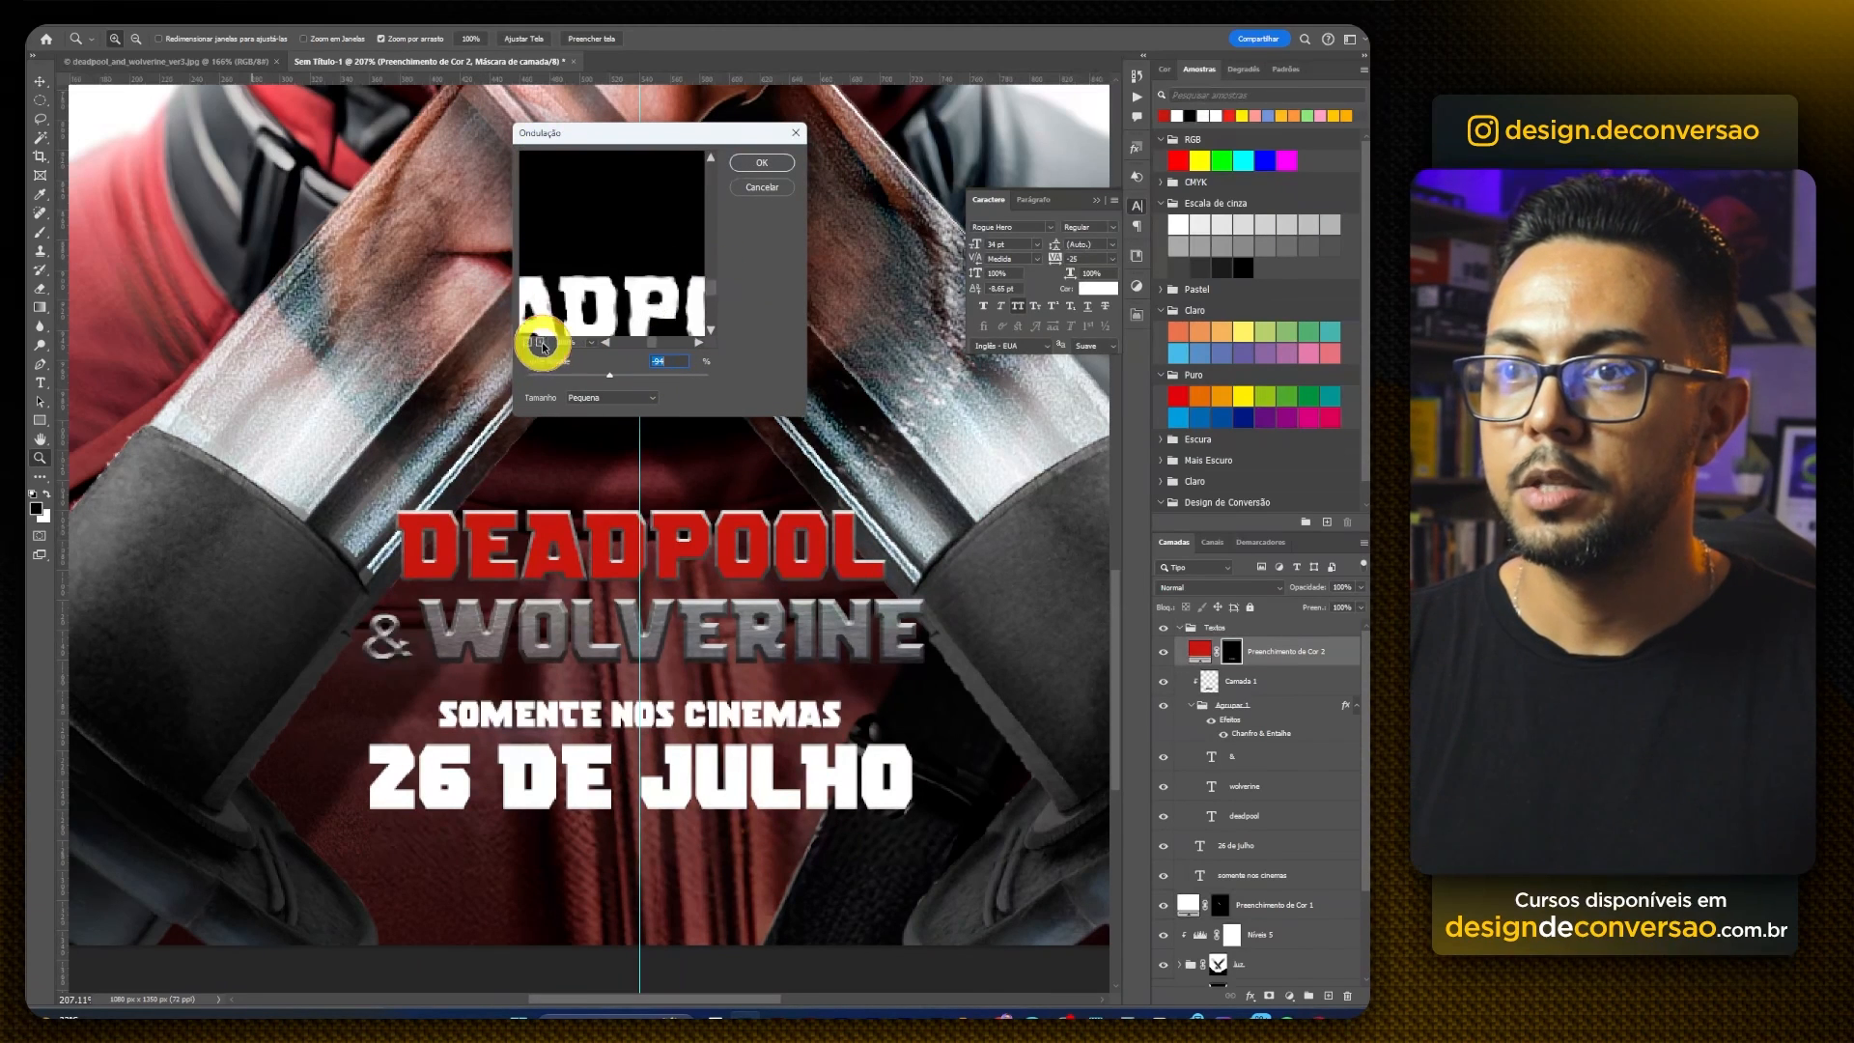
click(540, 343)
drag(710, 292, 675, 166)
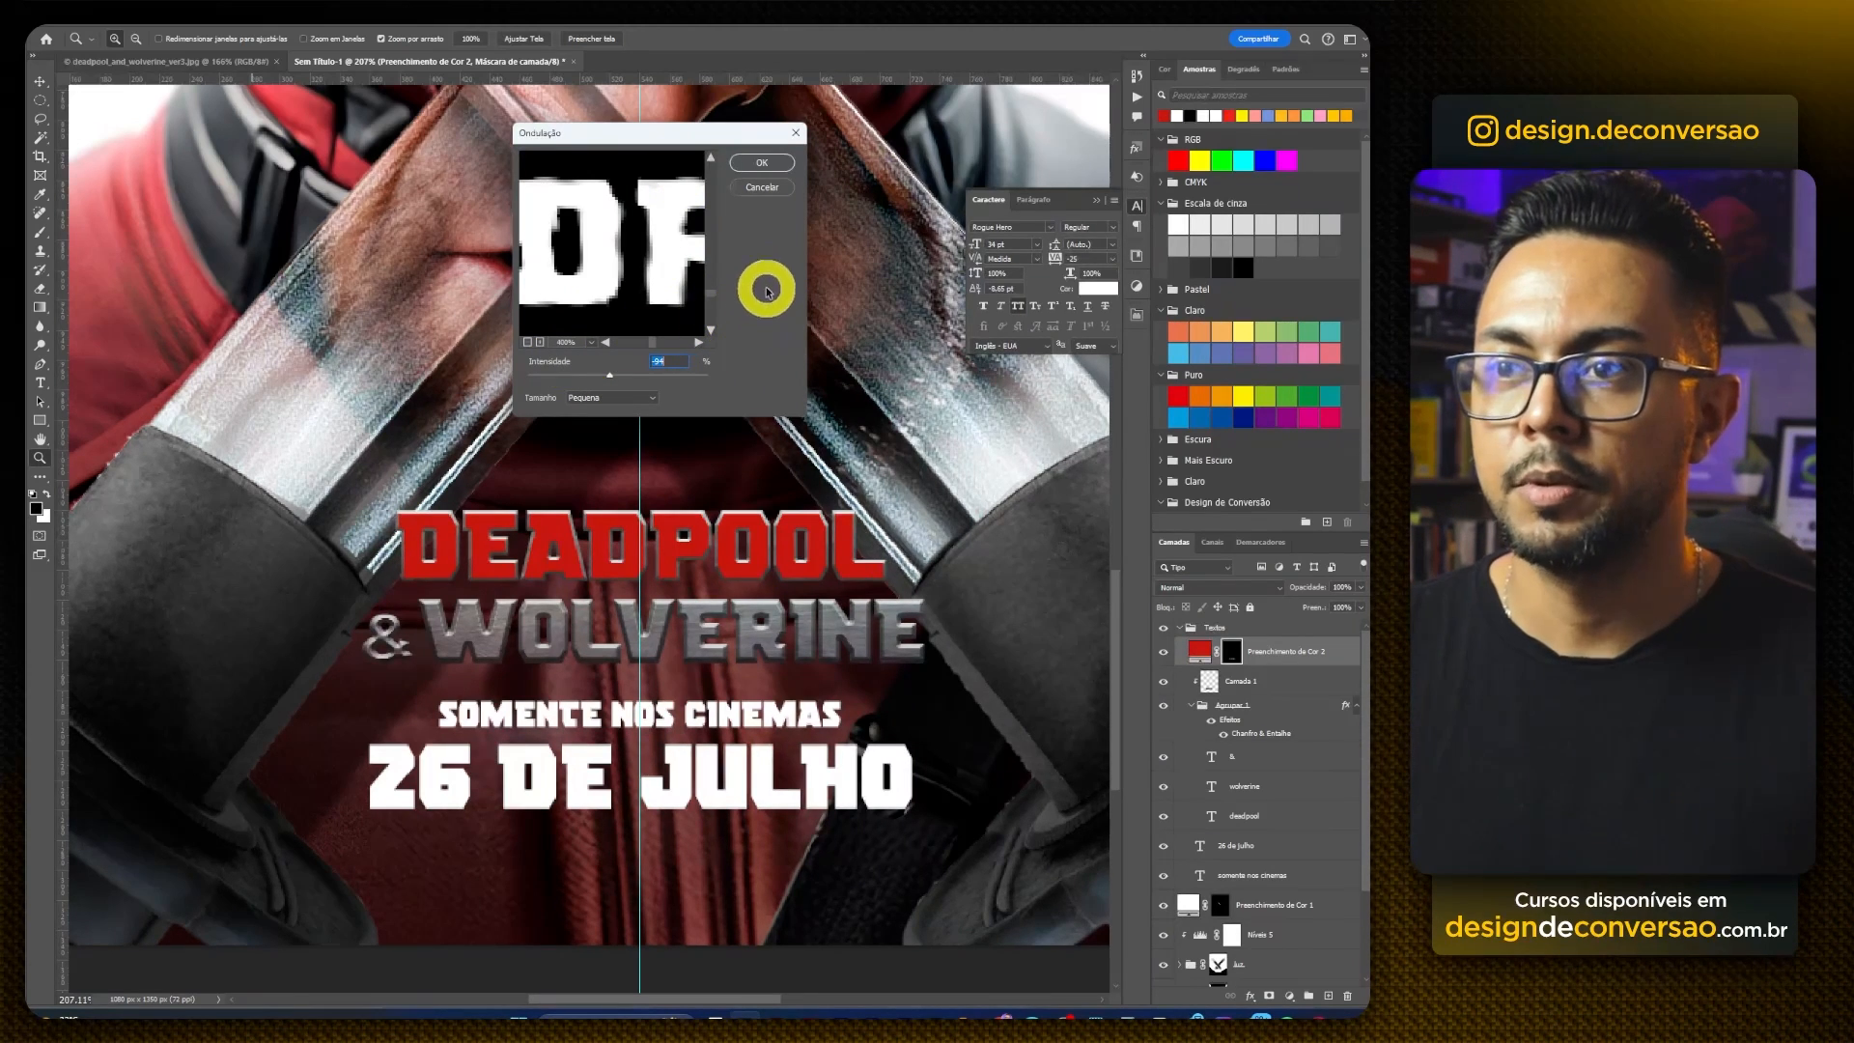
click(620, 398)
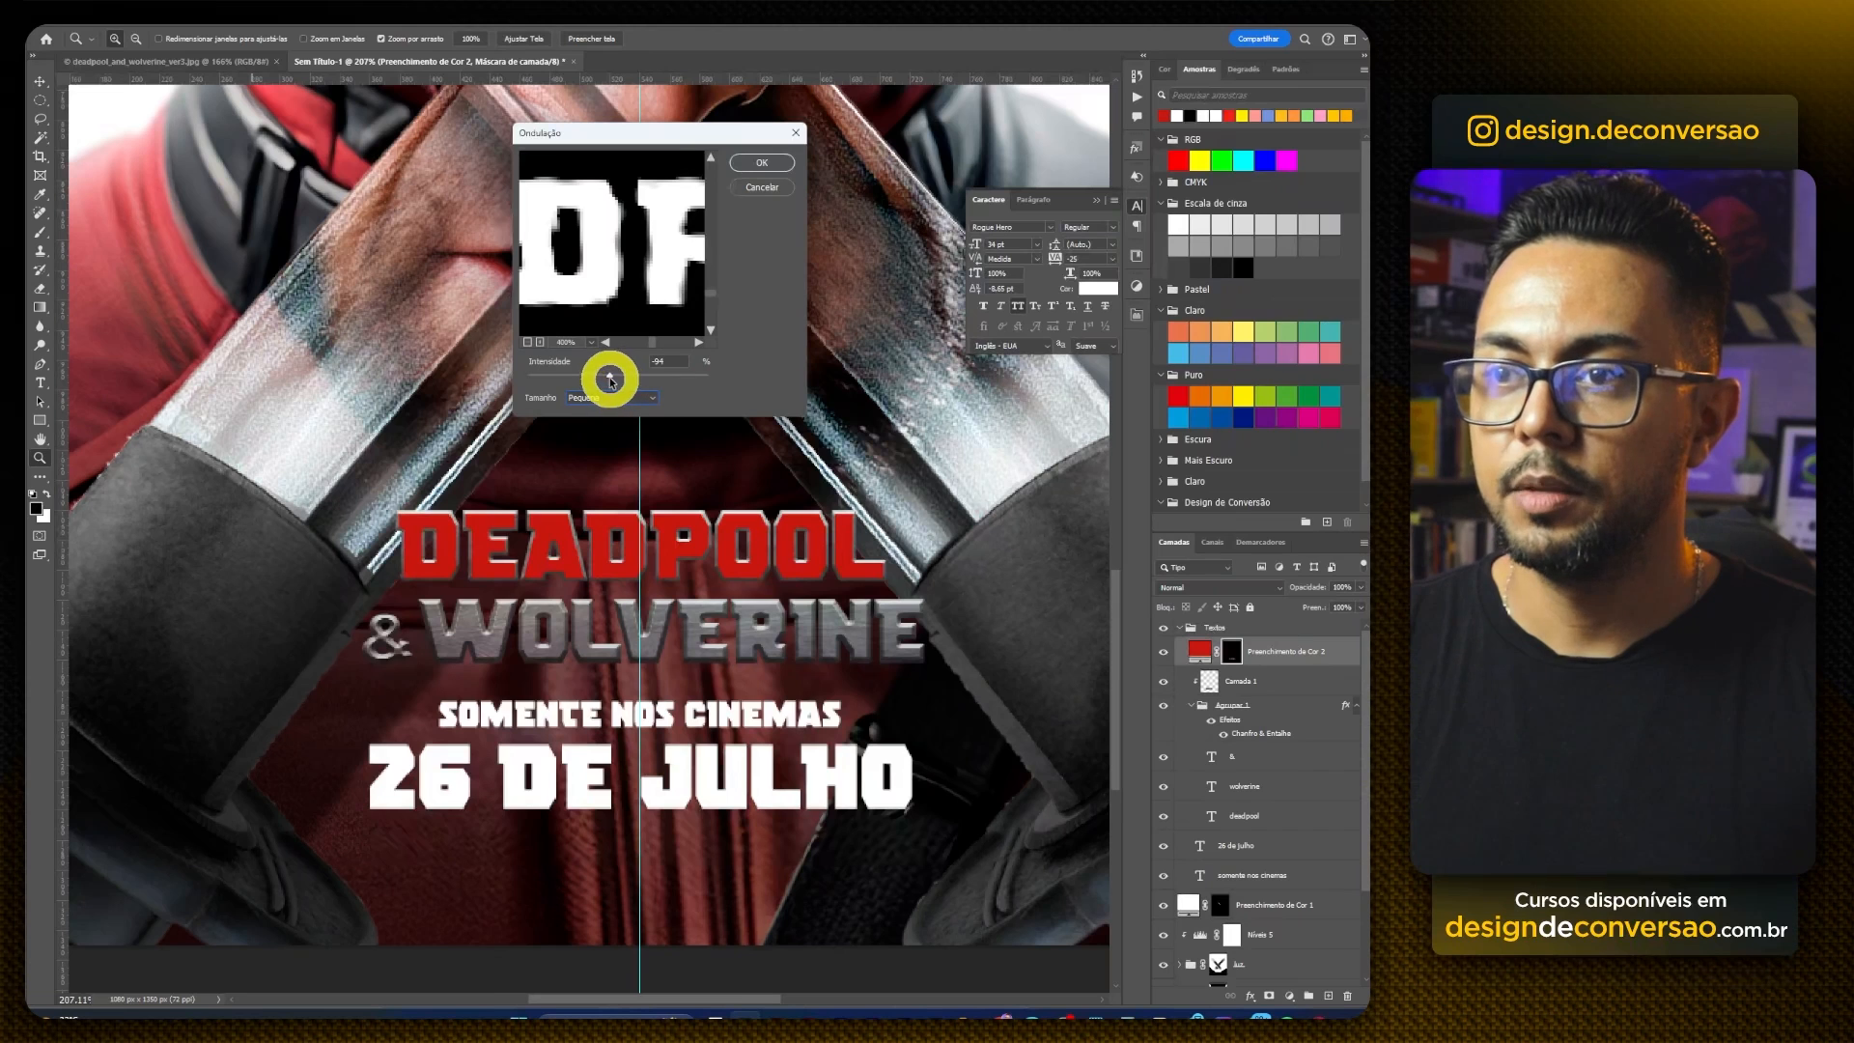
drag(610, 381, 606, 379)
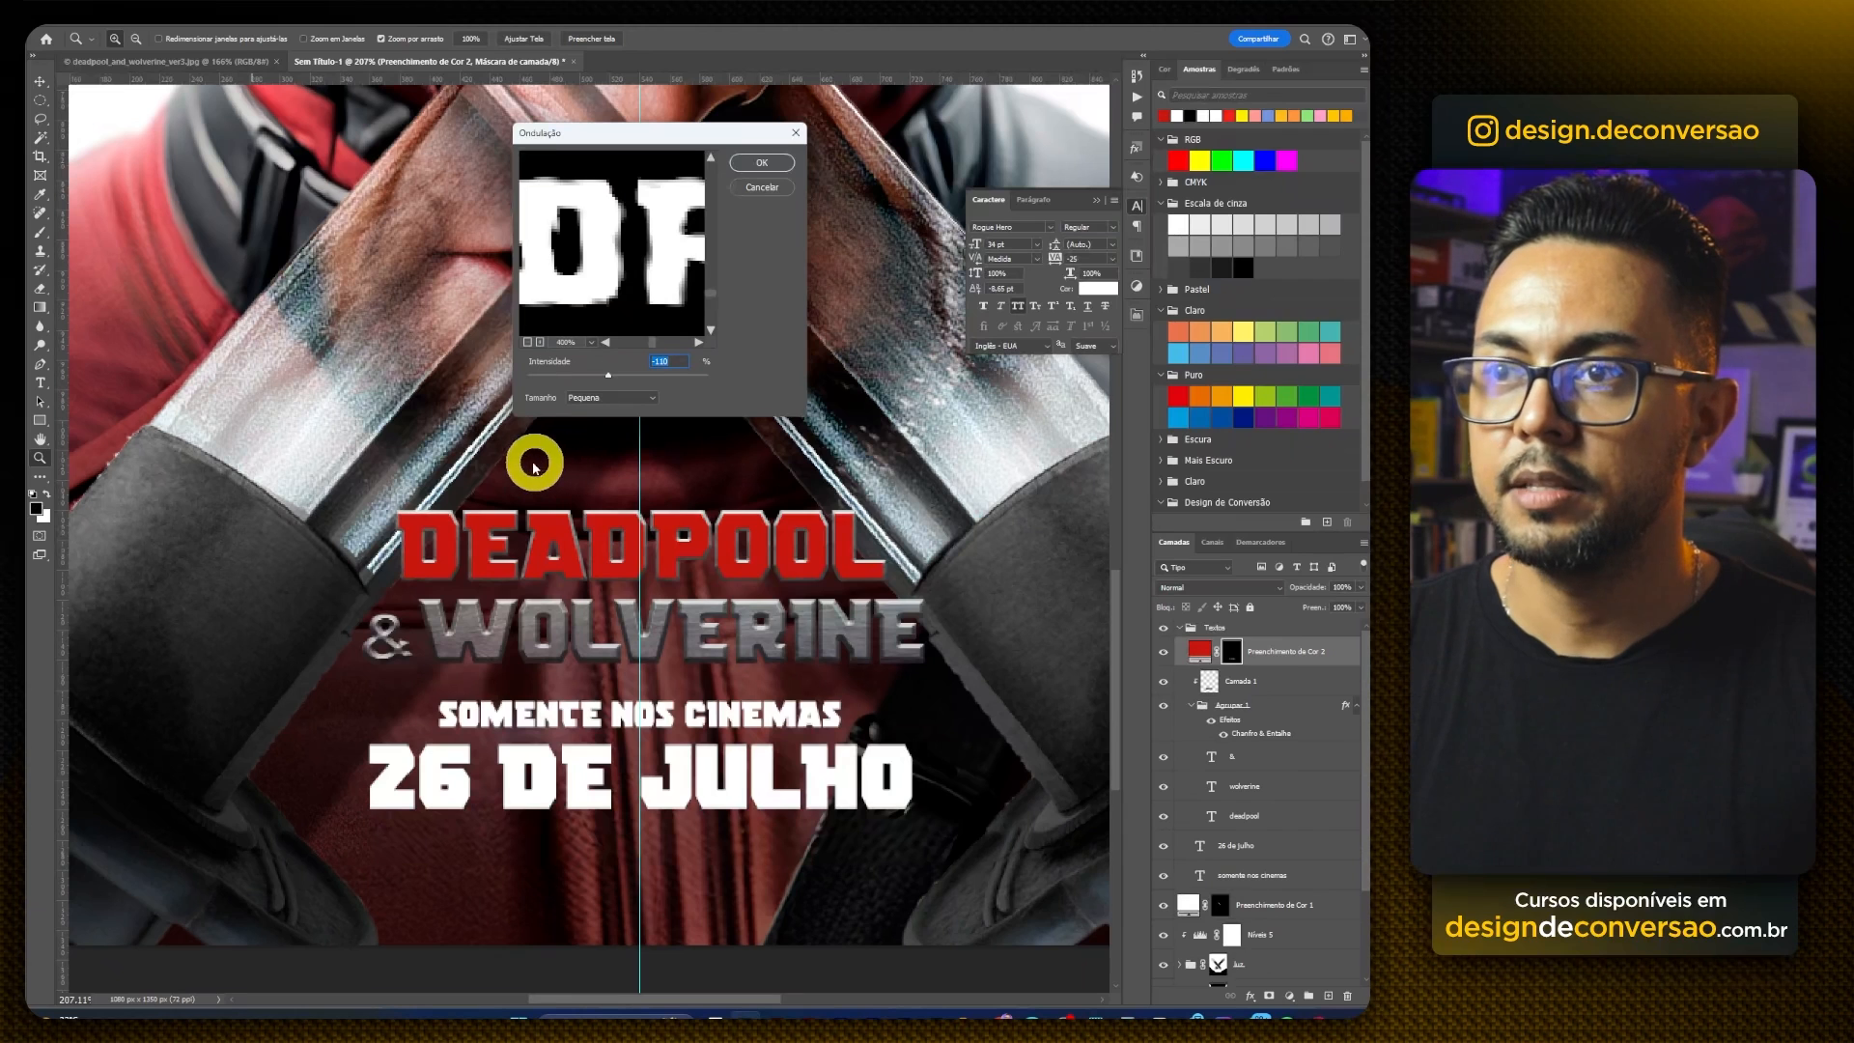
click(751, 164)
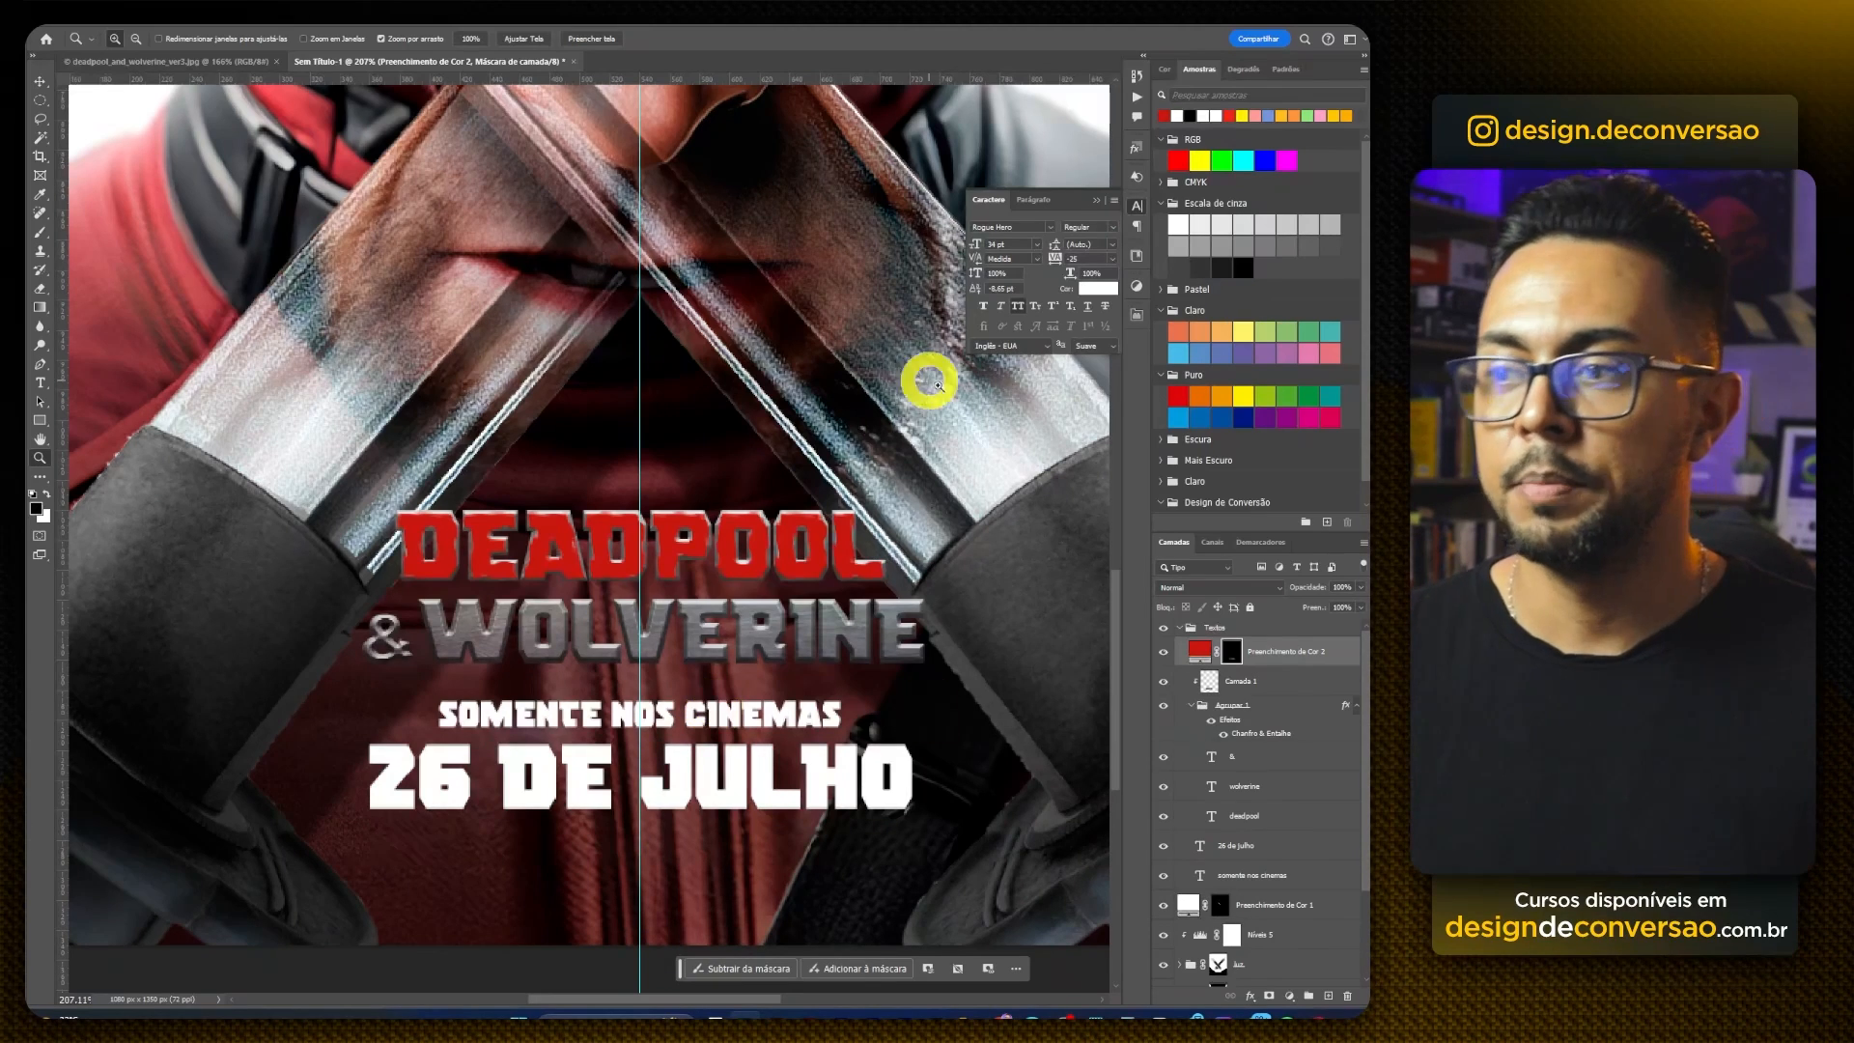
Step: Set the red DEADPOOL fill layer's blend mode to Multiply (Multiplicação)
drag(778, 584, 808, 583)
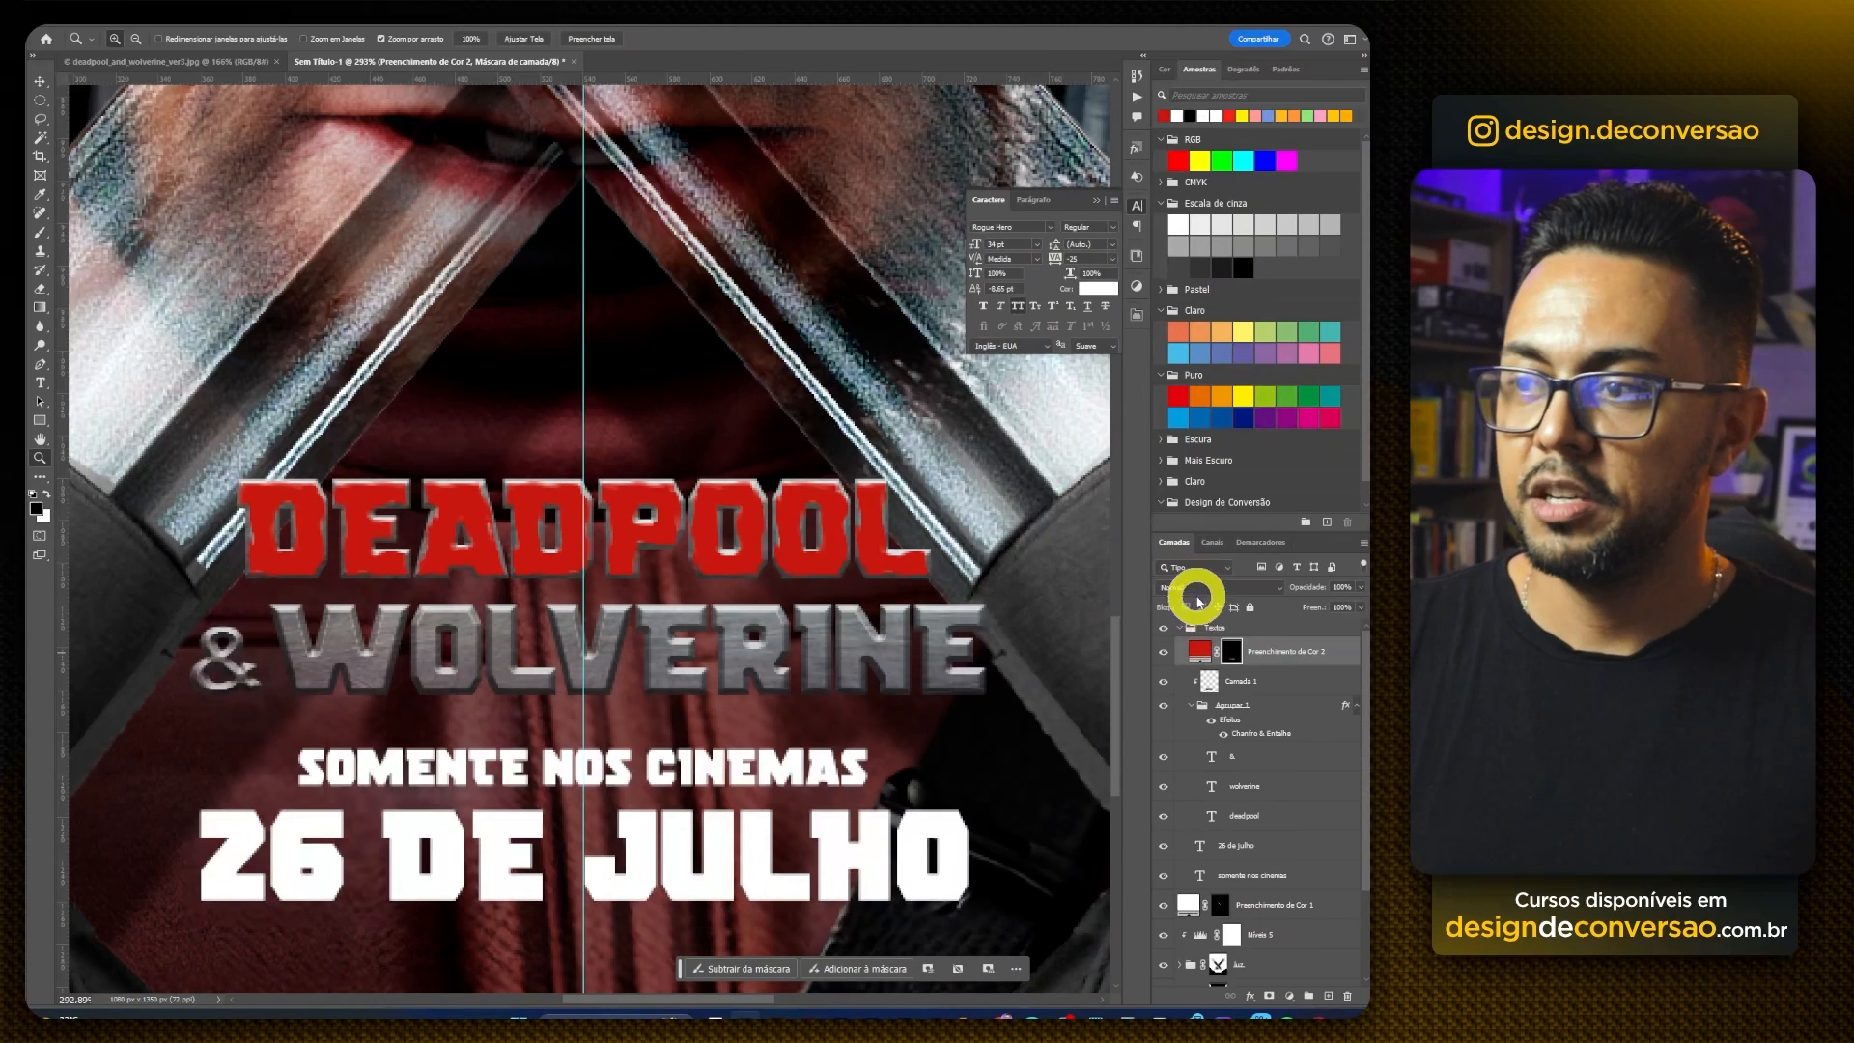
click(1181, 589)
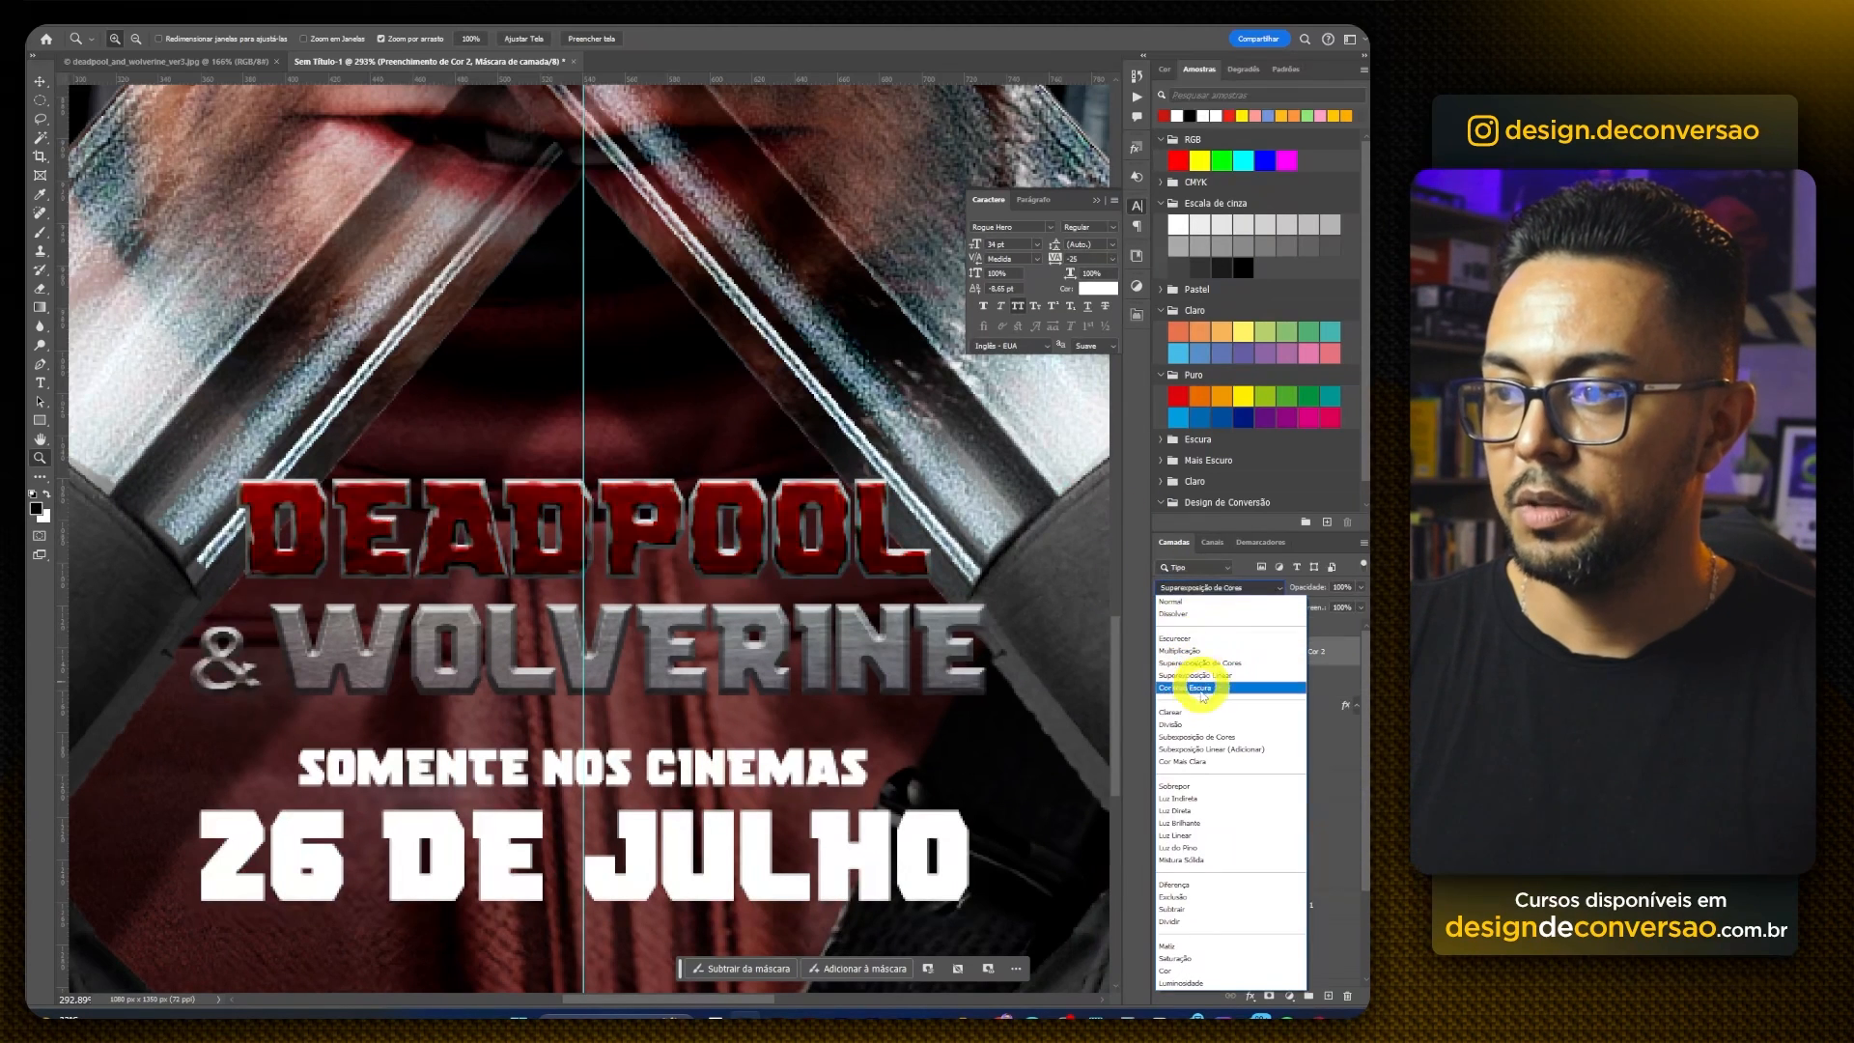
click(1182, 650)
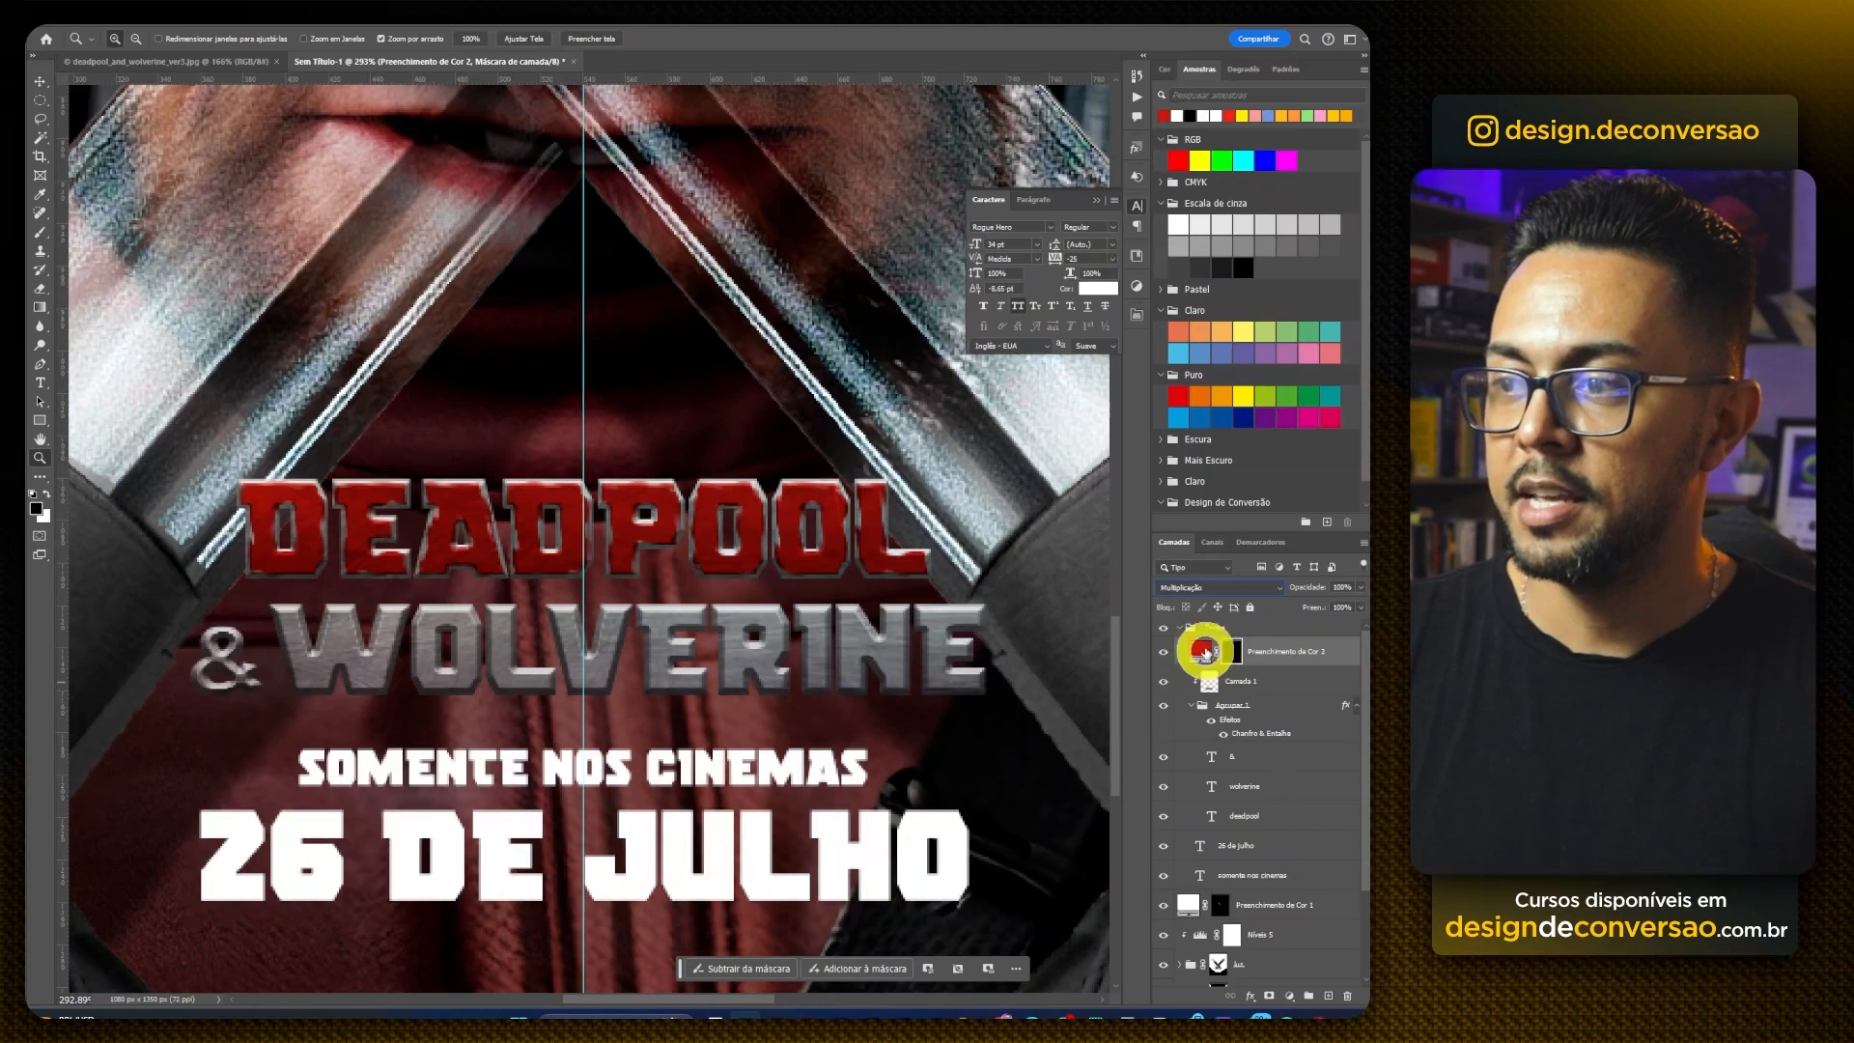
Step: Open the red DEADPOOL fill's blending options and split the Blend If shadow range of the underlying layer so dark metal texture shows through softly
right_click(1198, 654)
click(1221, 662)
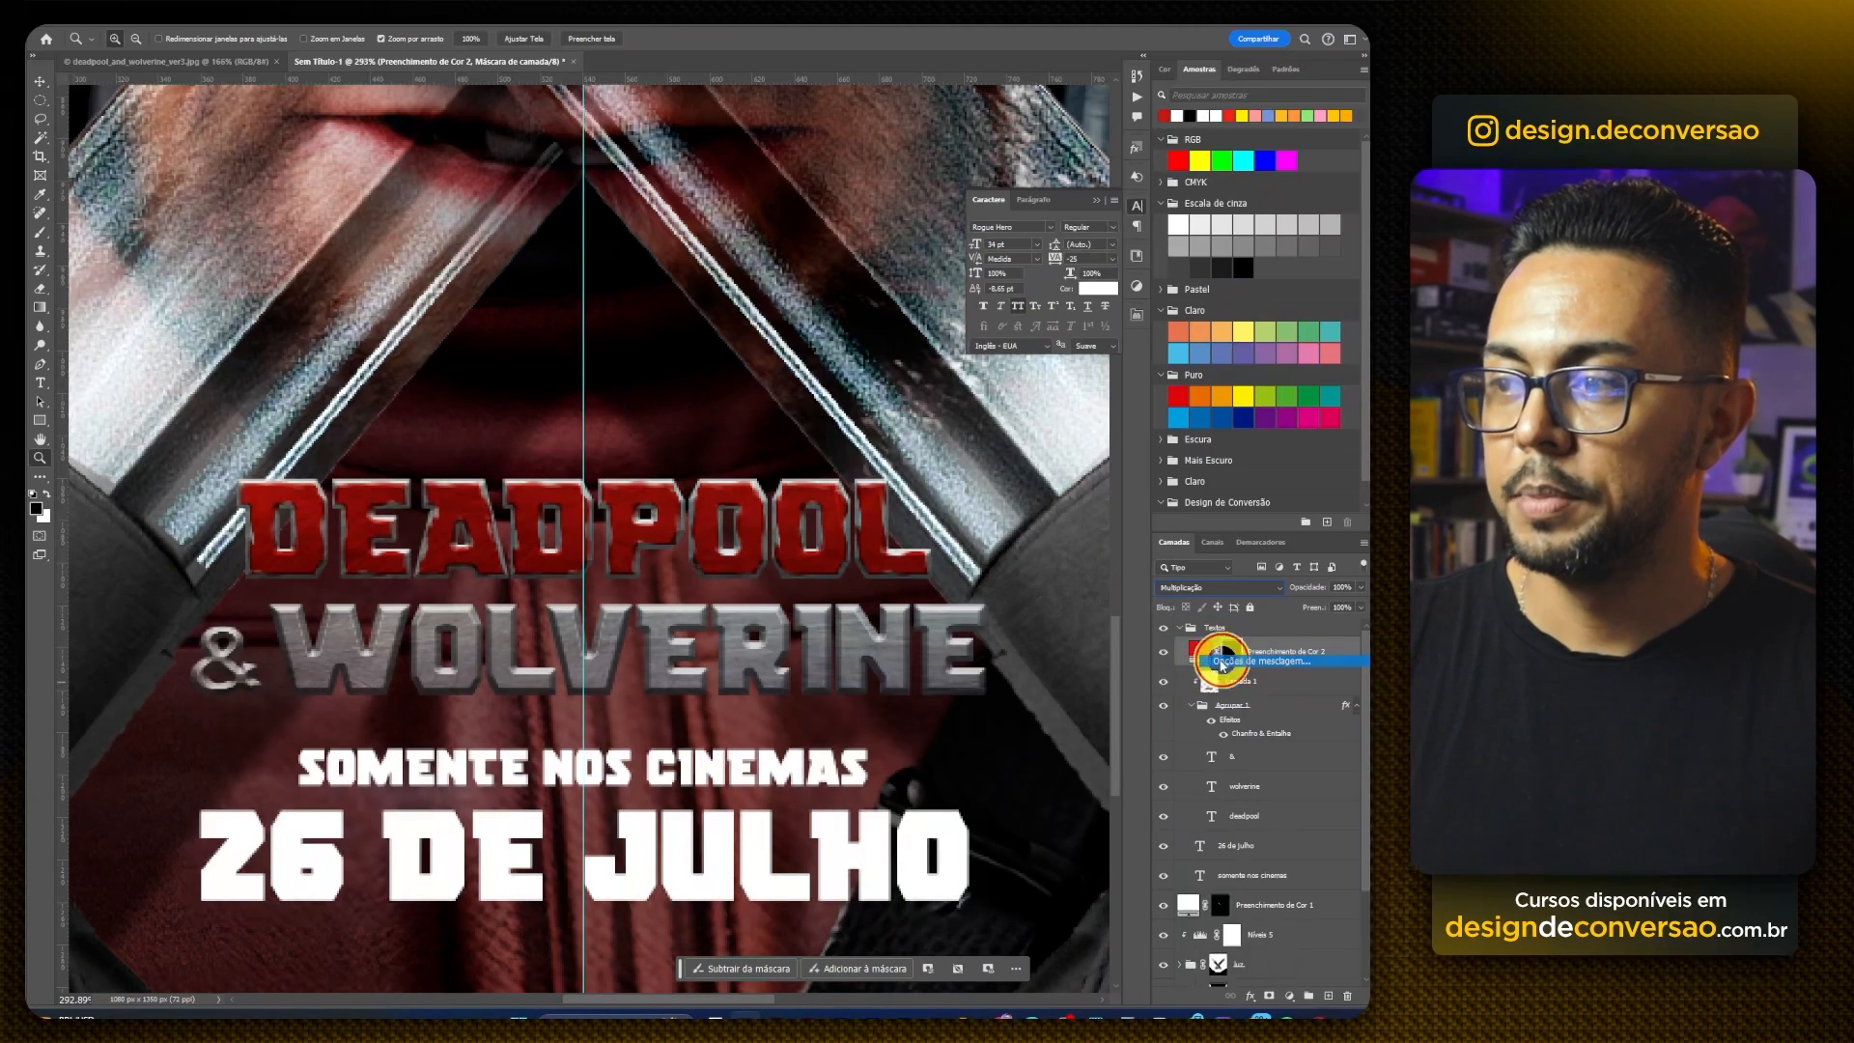
drag(776, 103, 708, 97)
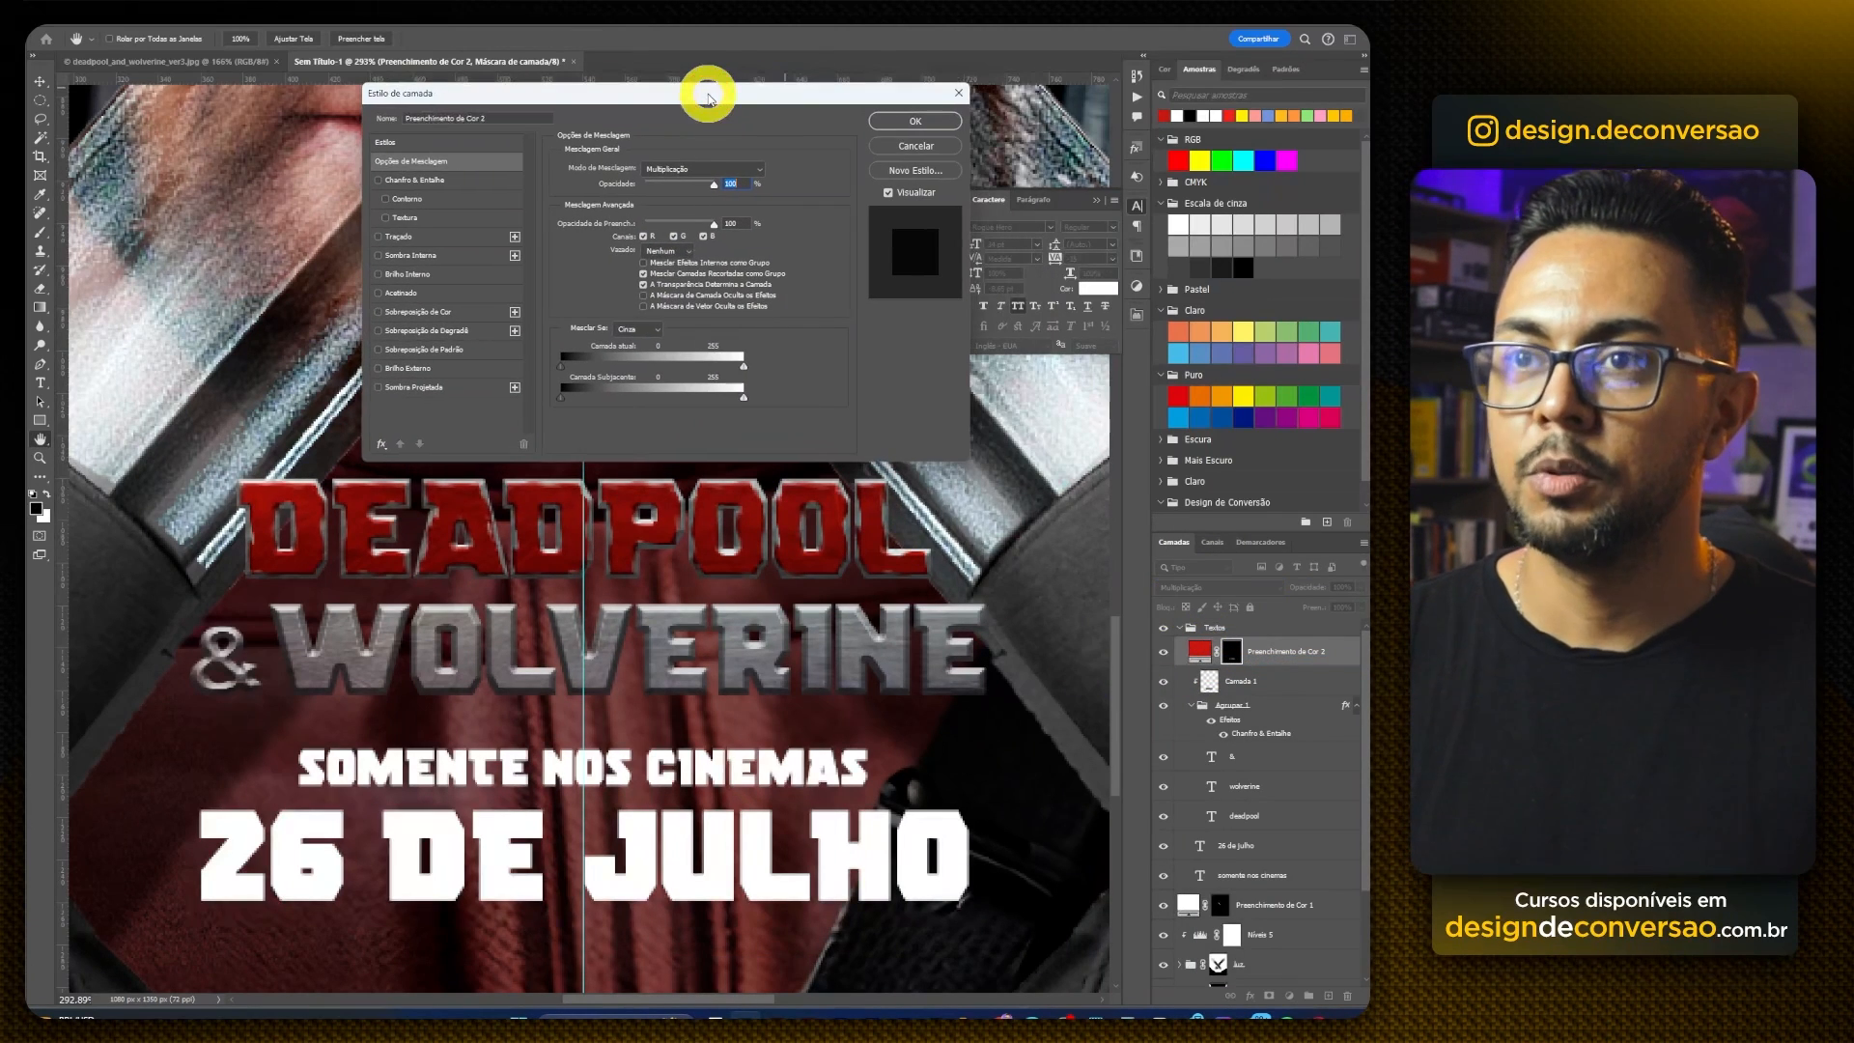
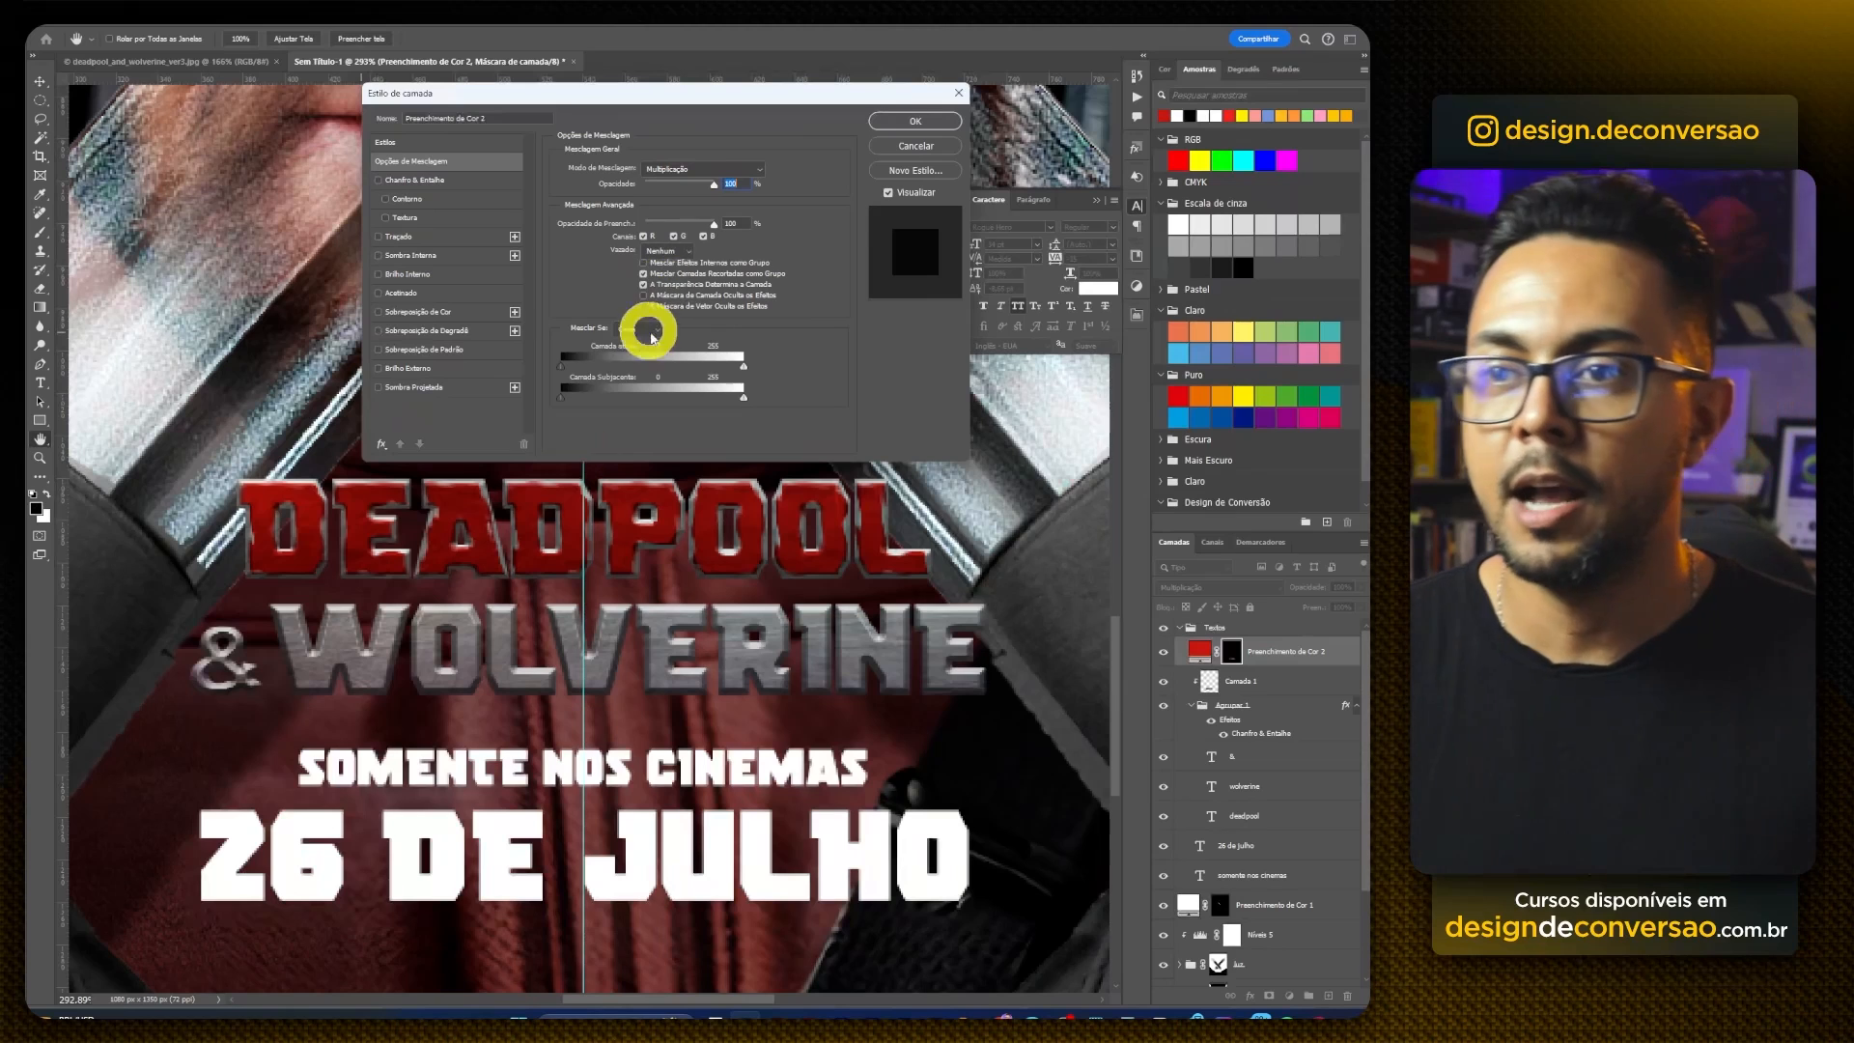
drag(583, 404, 670, 404)
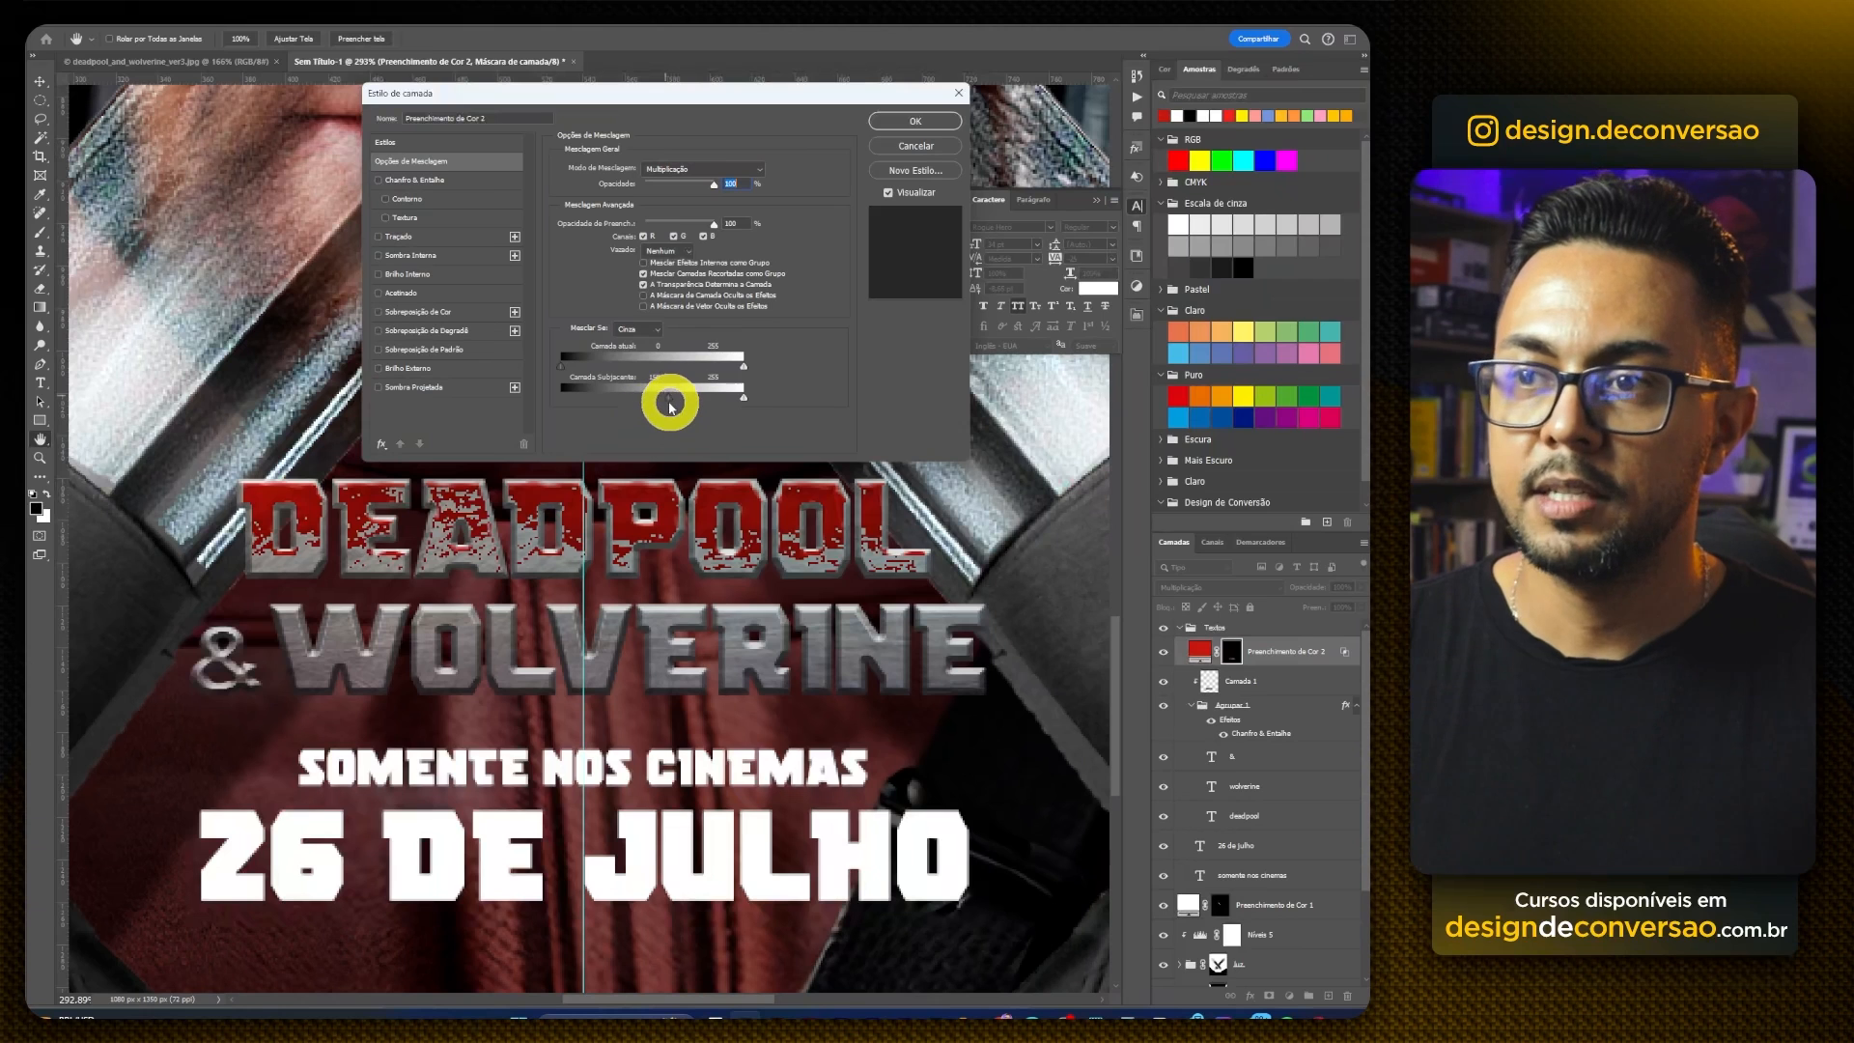
key(alt)
drag(662, 393, 634, 400)
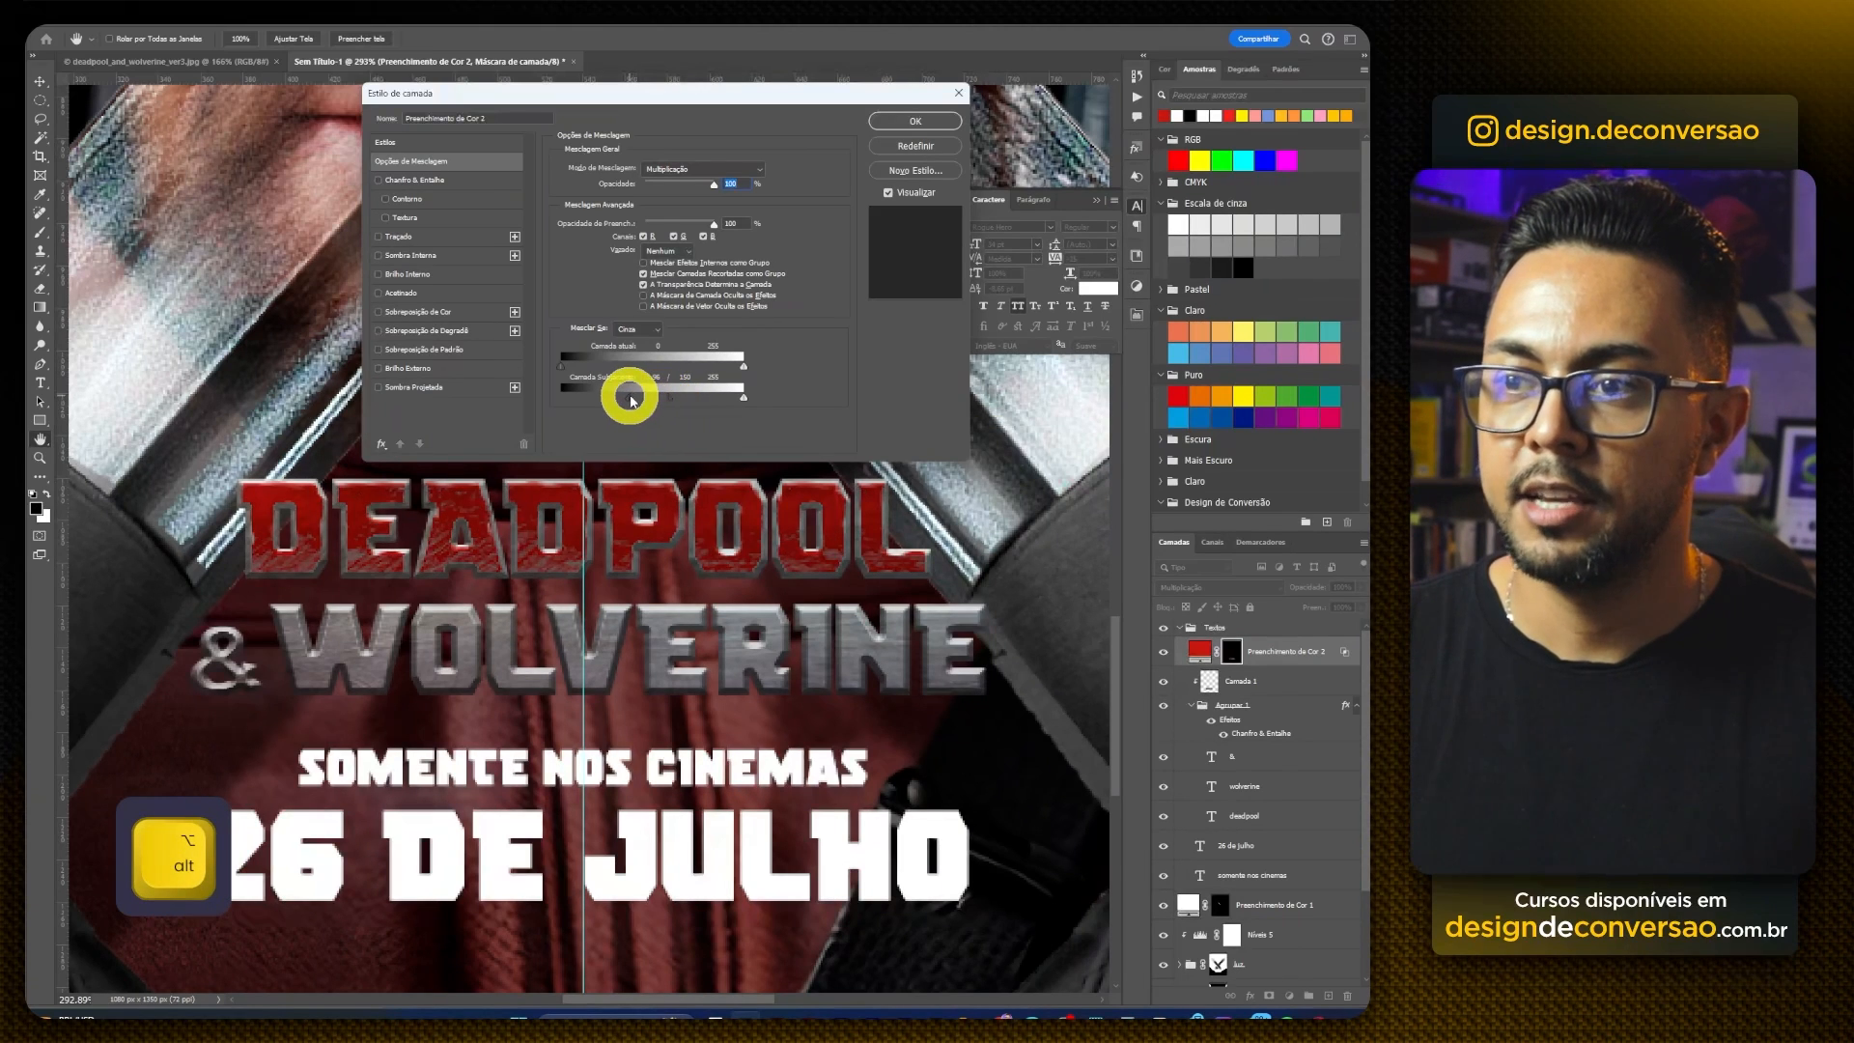
drag(630, 401, 627, 402)
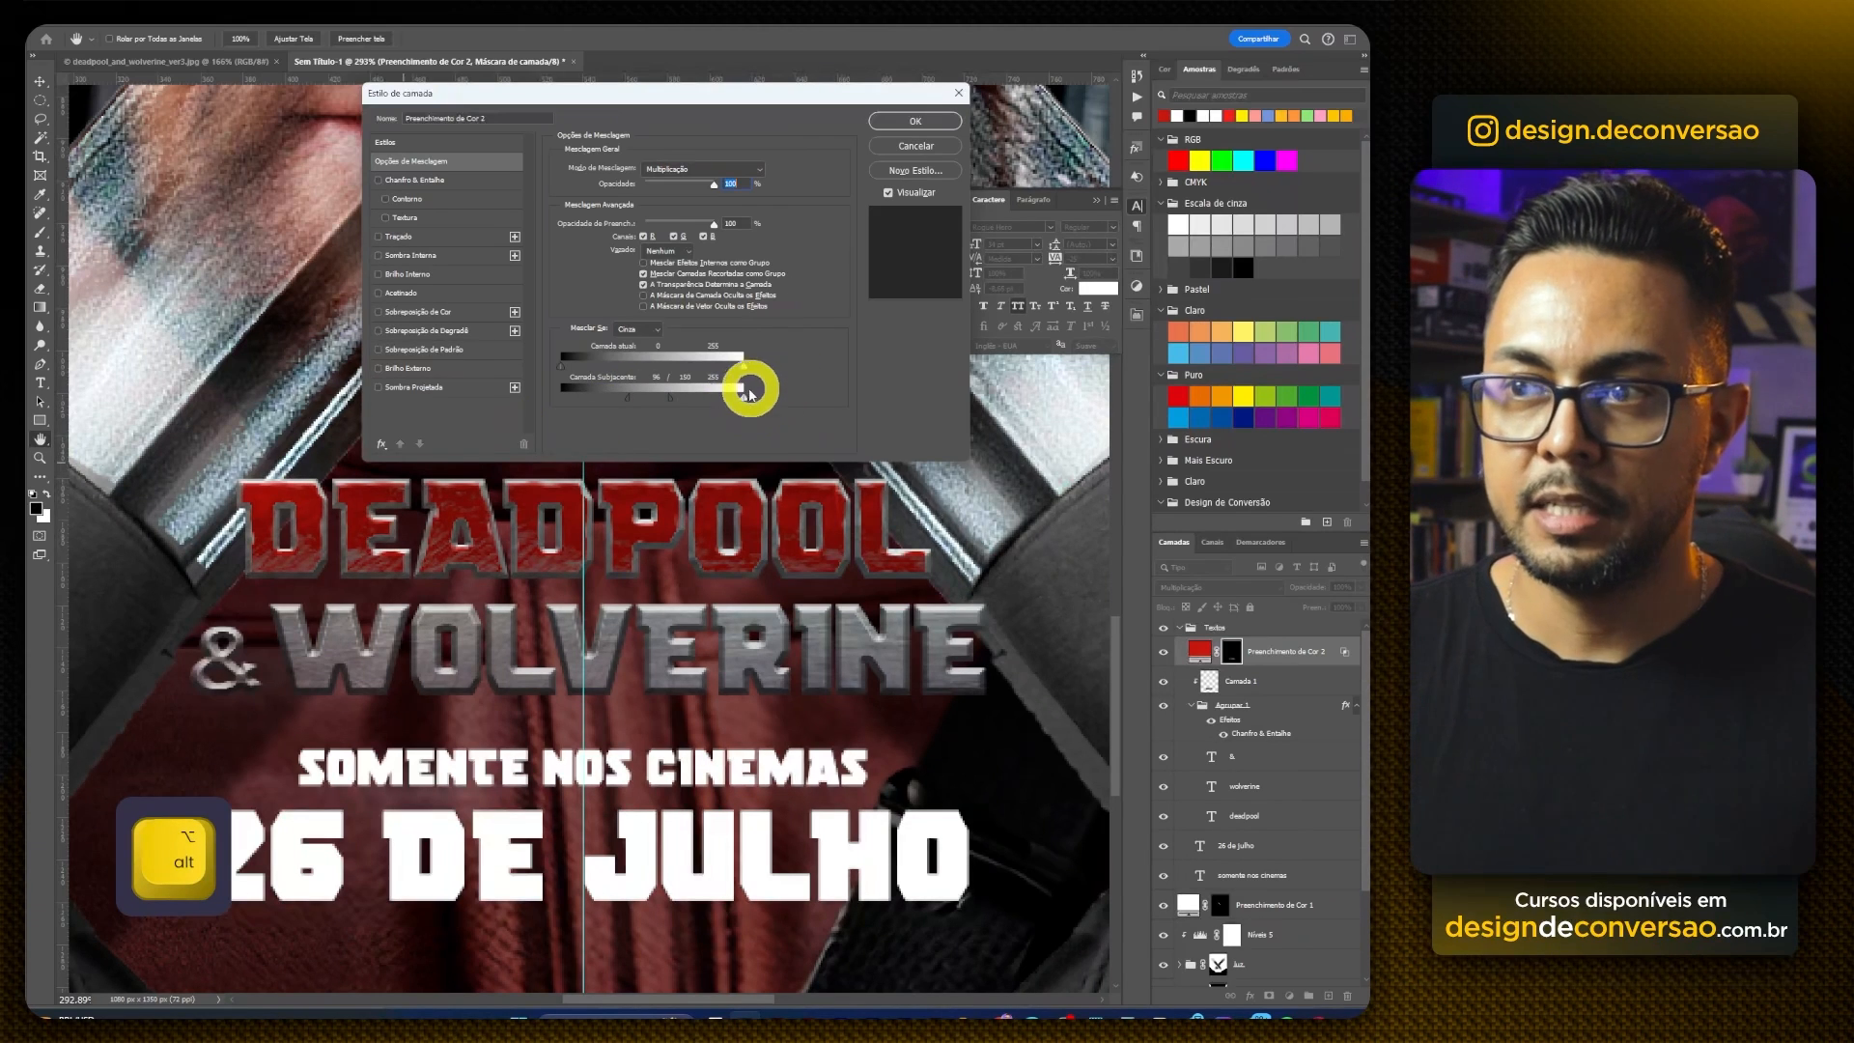
Step: Split the underlying layer's Blend If highlight range on the red fill so bright metal areas show through softly, and apply the blending options
drag(744, 403, 706, 403)
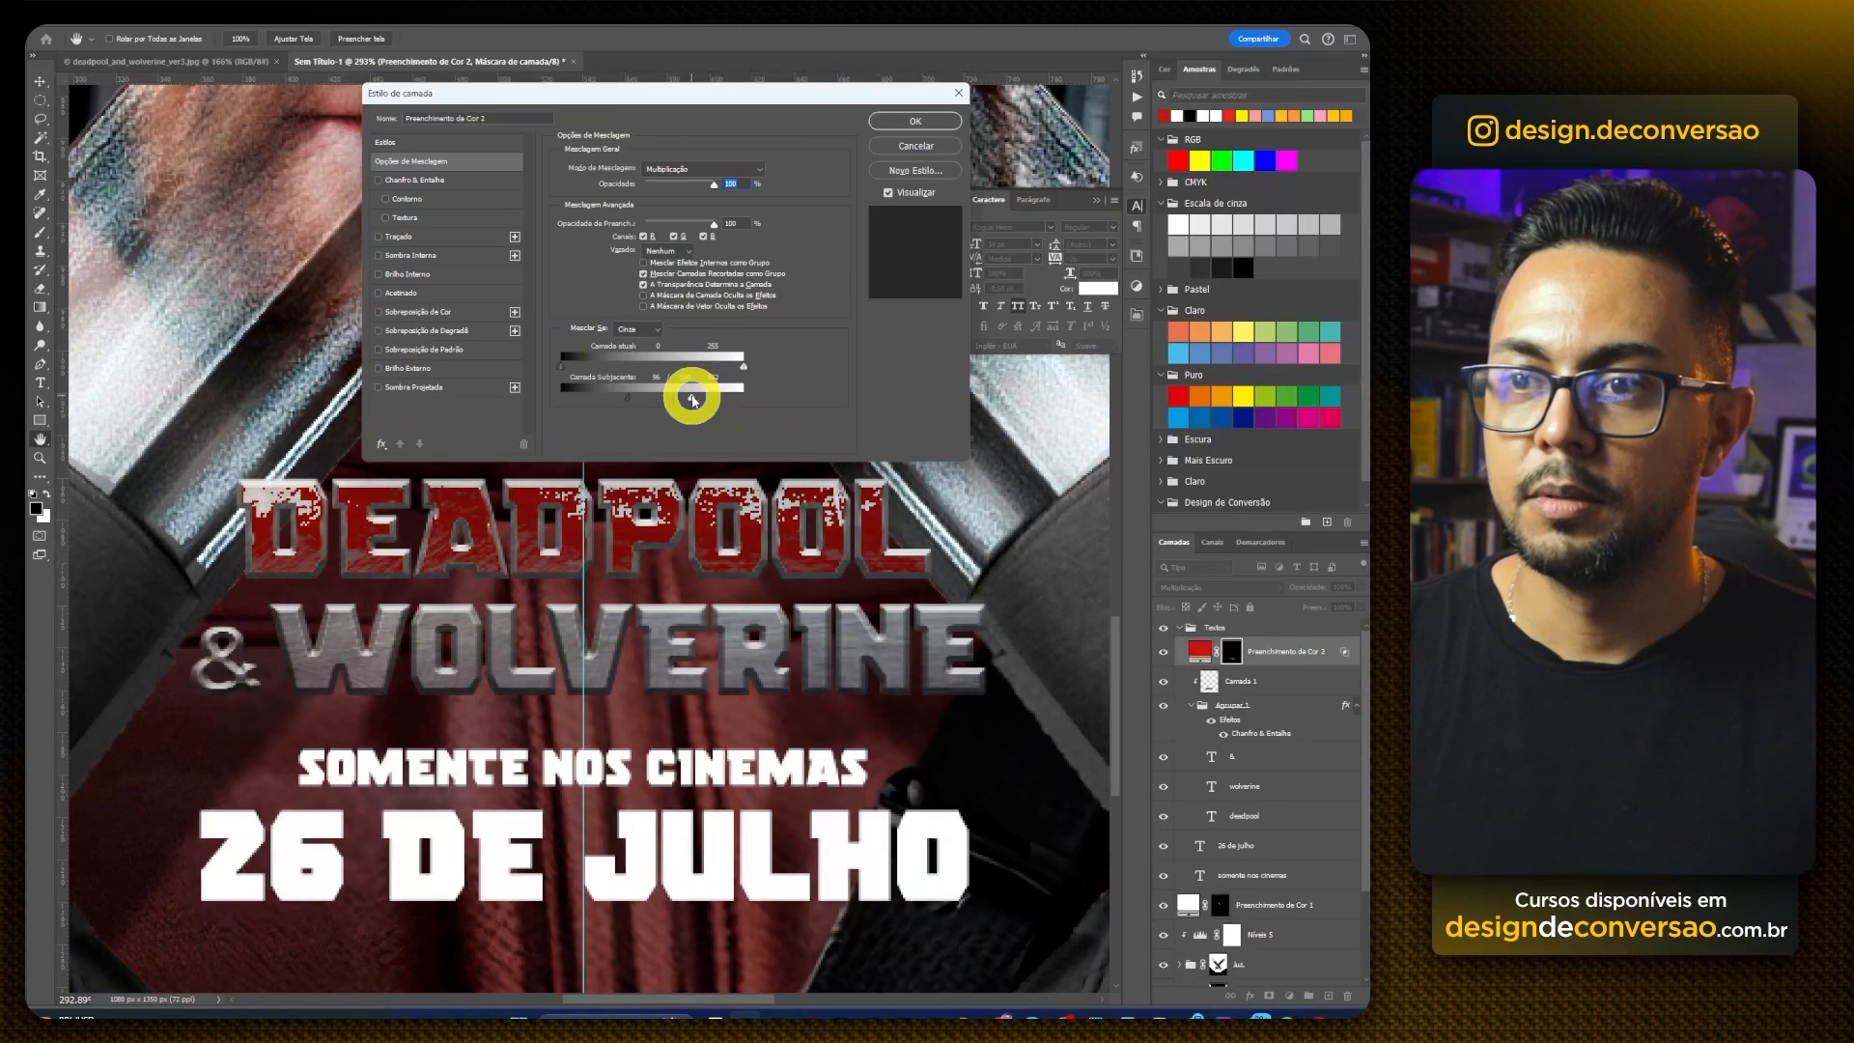
mouse_move(687, 396)
mouse_down()
mouse_move(744, 399)
mouse_move(681, 398)
mouse_up()
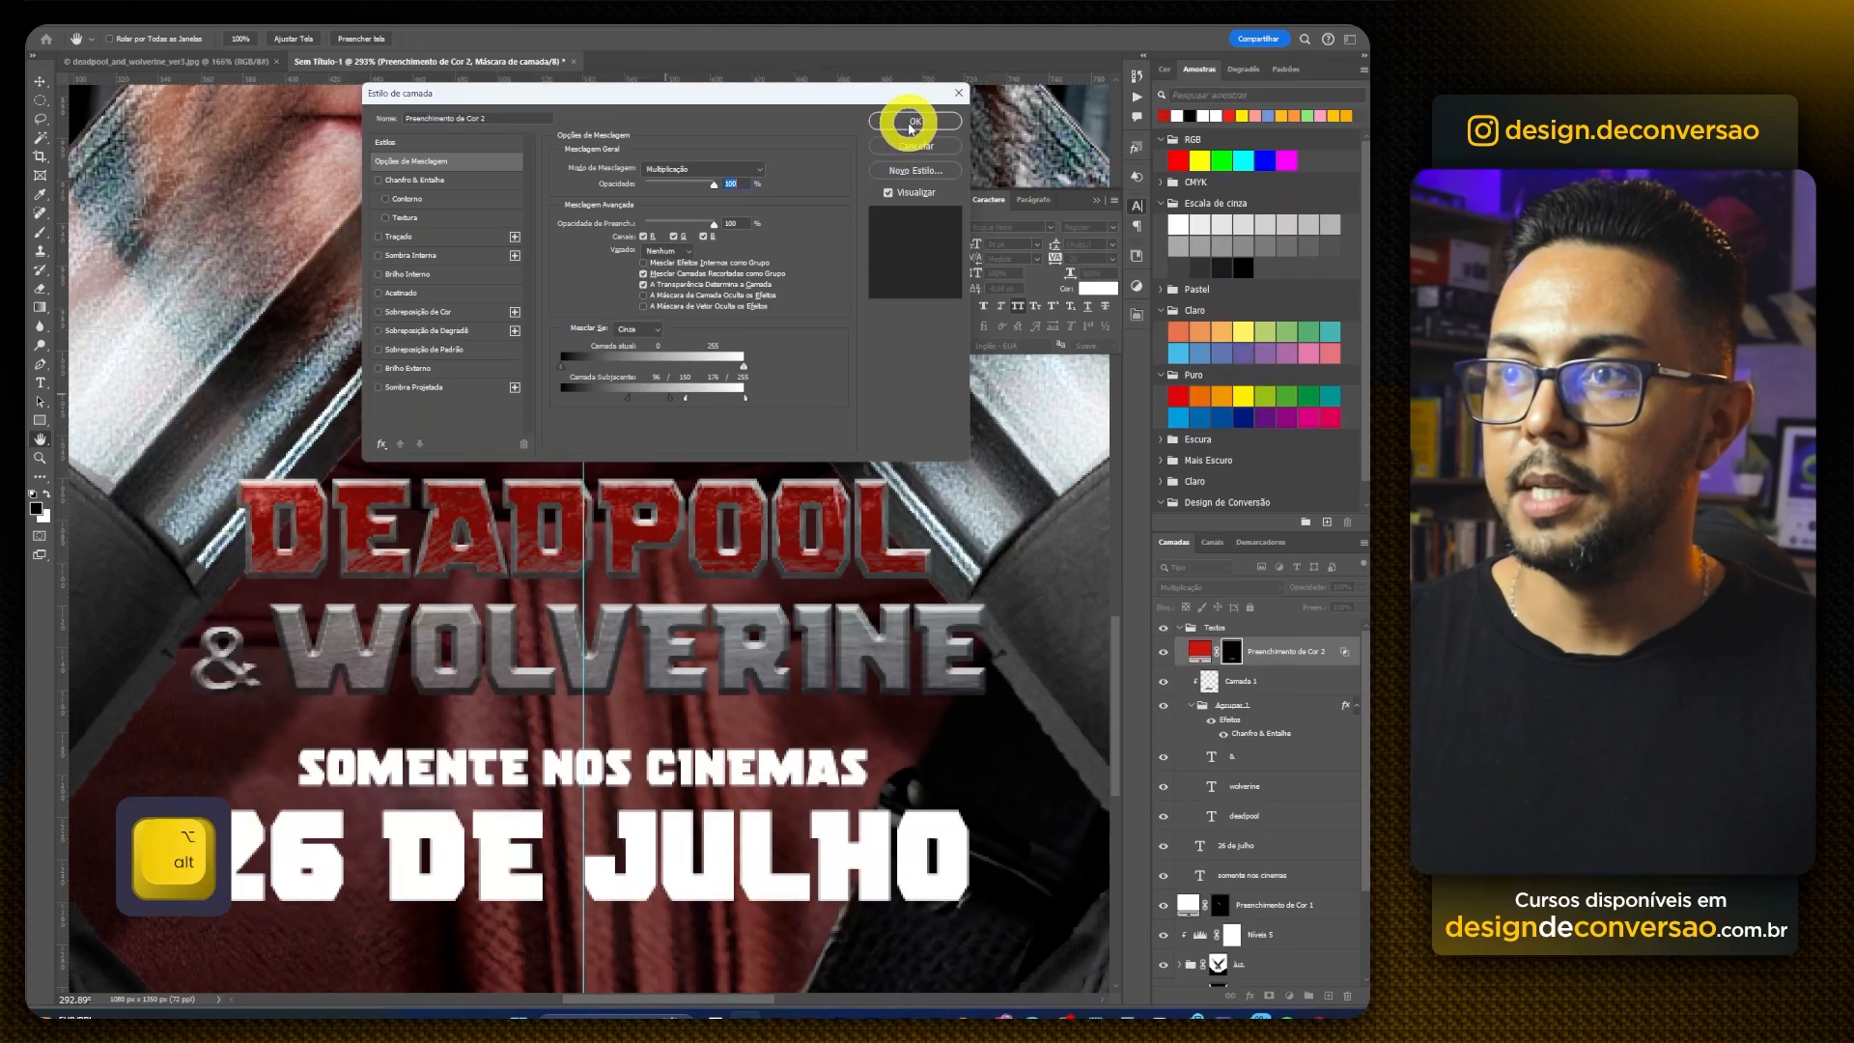
click(911, 119)
Step: Load the WOLVERINE text layer's letter shapes as a selection and contract it by 2 pixels
key(ctrl+d)
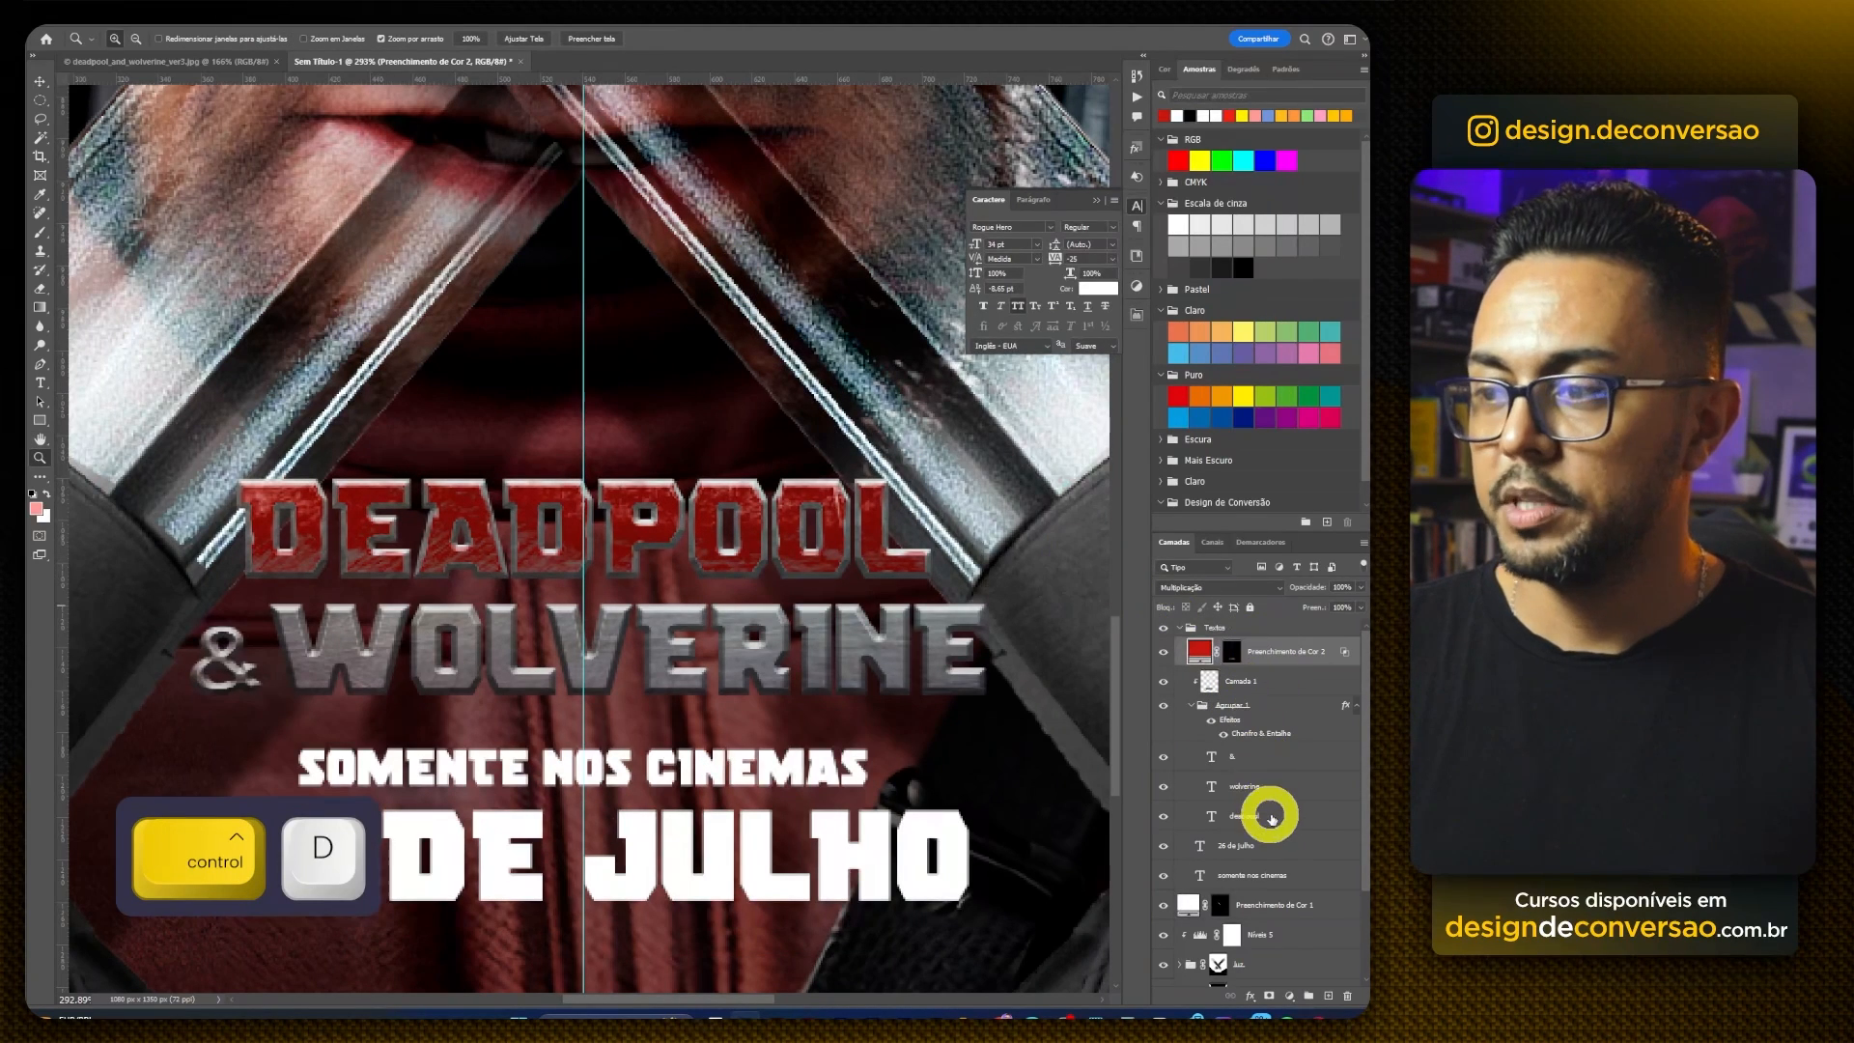
ctrl+click(1209, 784)
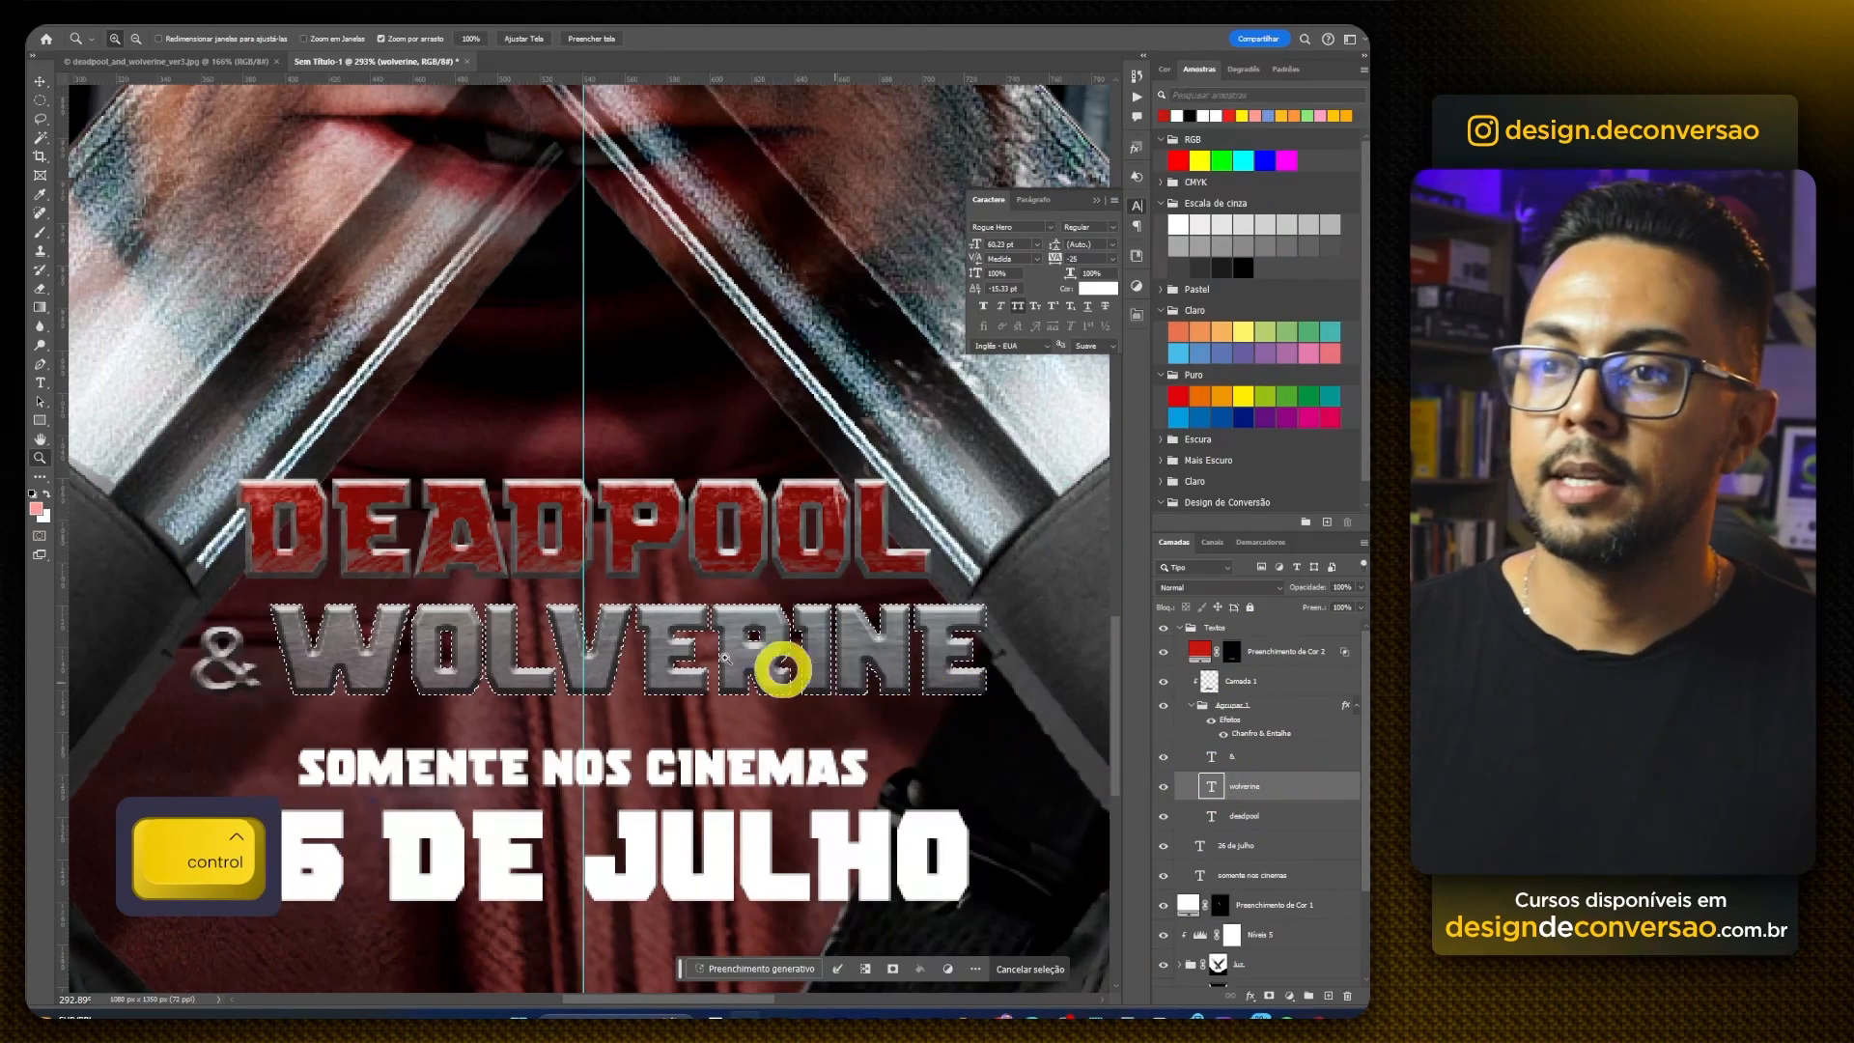
click(256, 26)
mouse_move(377, 234)
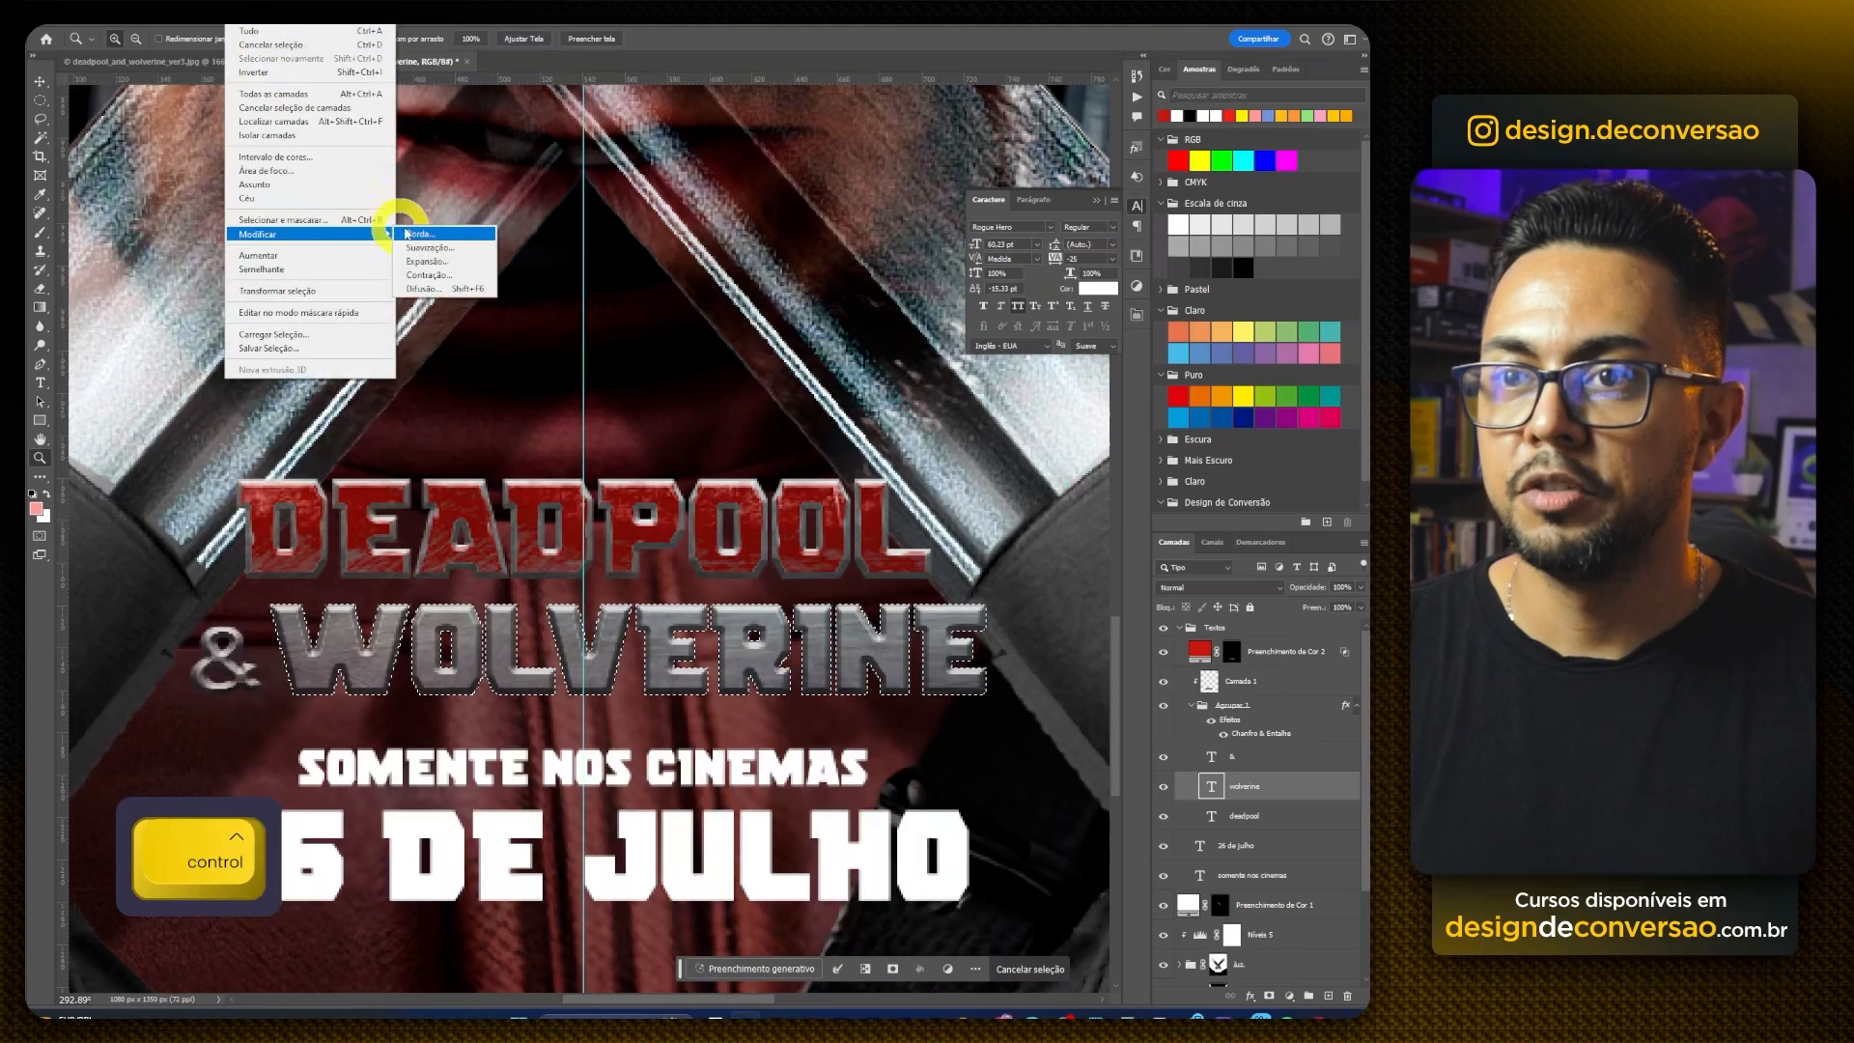
click(453, 277)
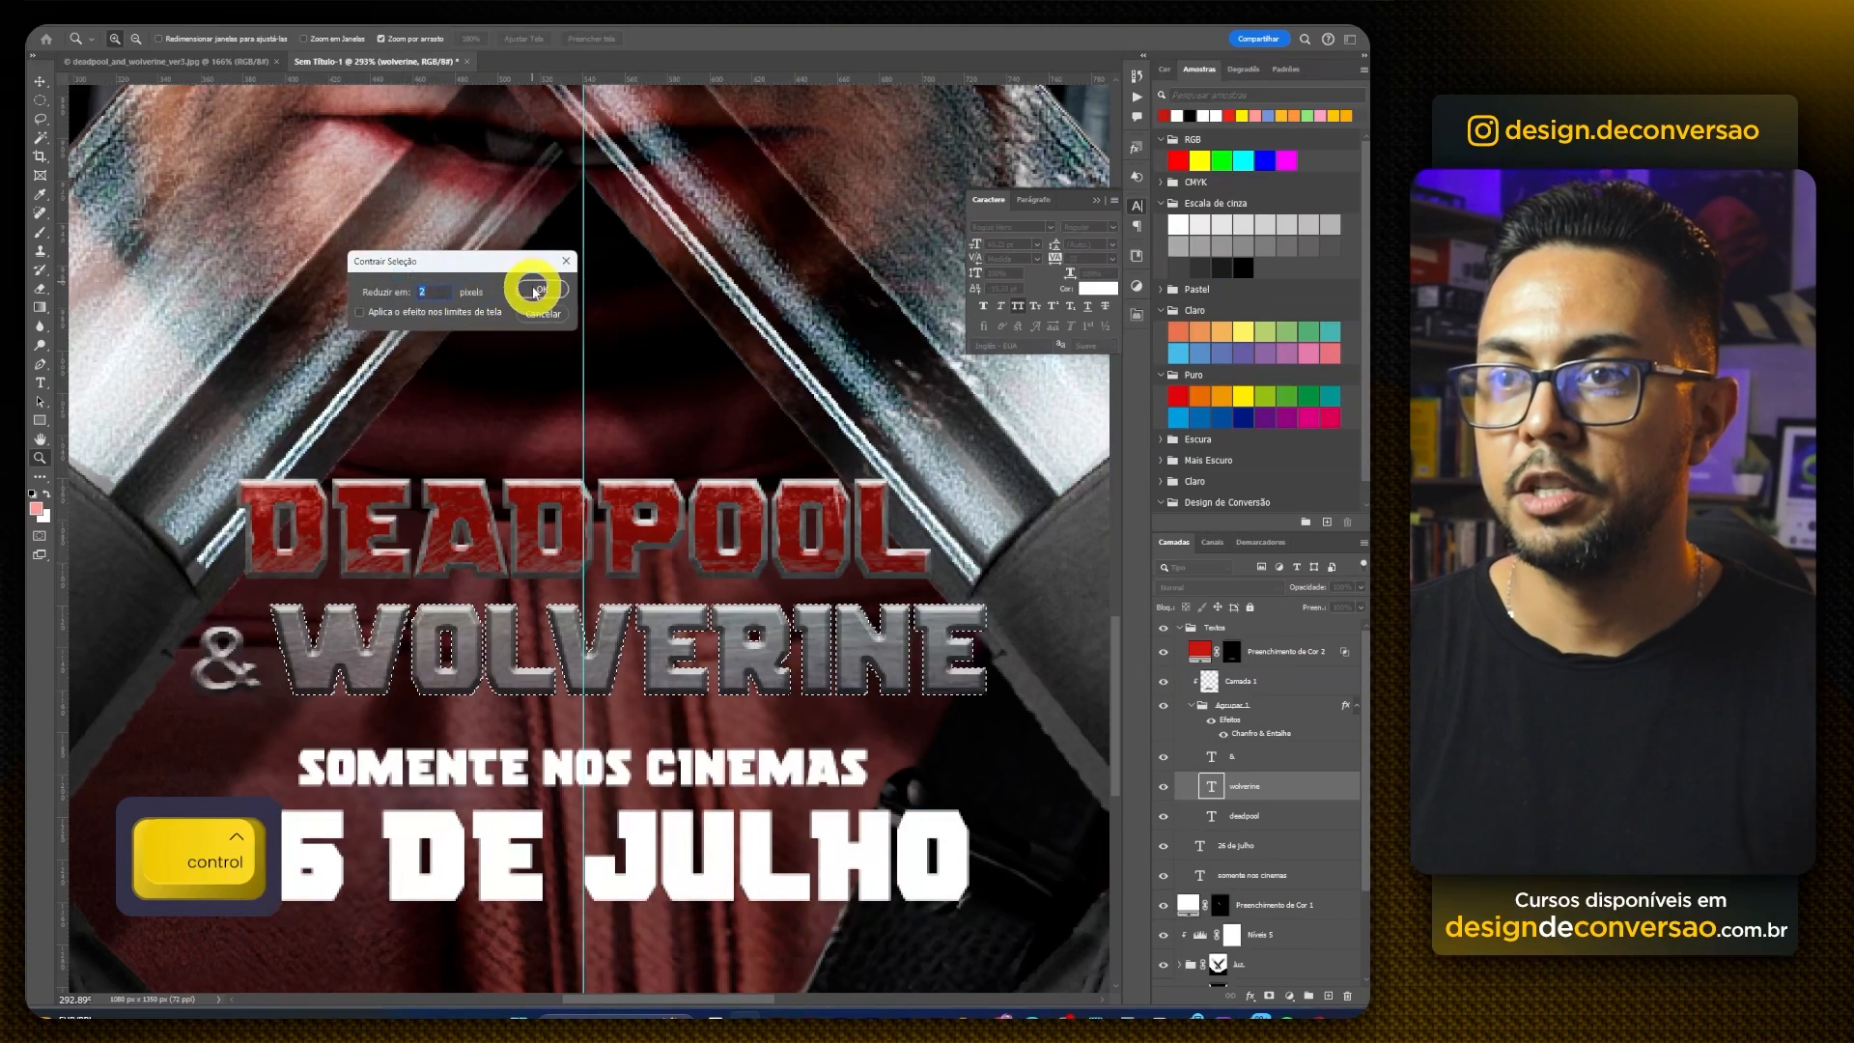
click(530, 285)
Step: Add a golden yellow solid color fill layer above the metal texture, masked to the contracted WOLVERINE selection
click(1269, 673)
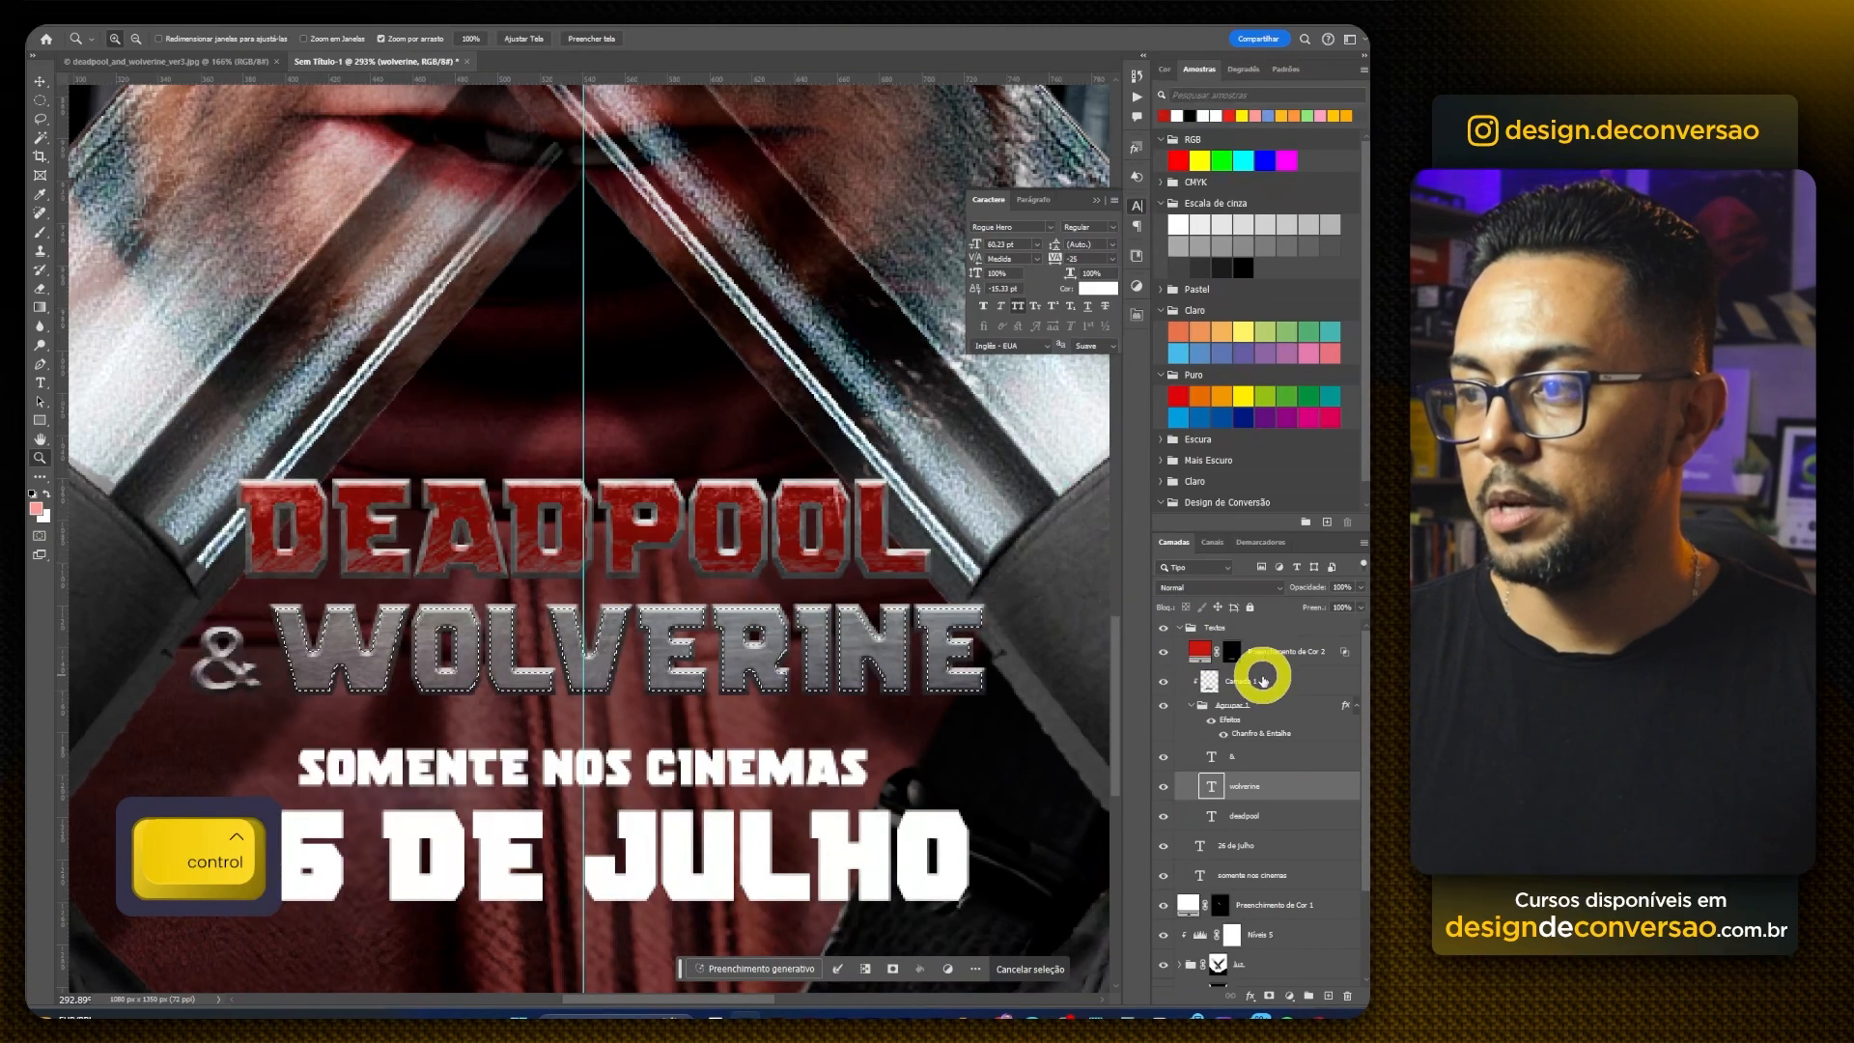
click(1292, 1002)
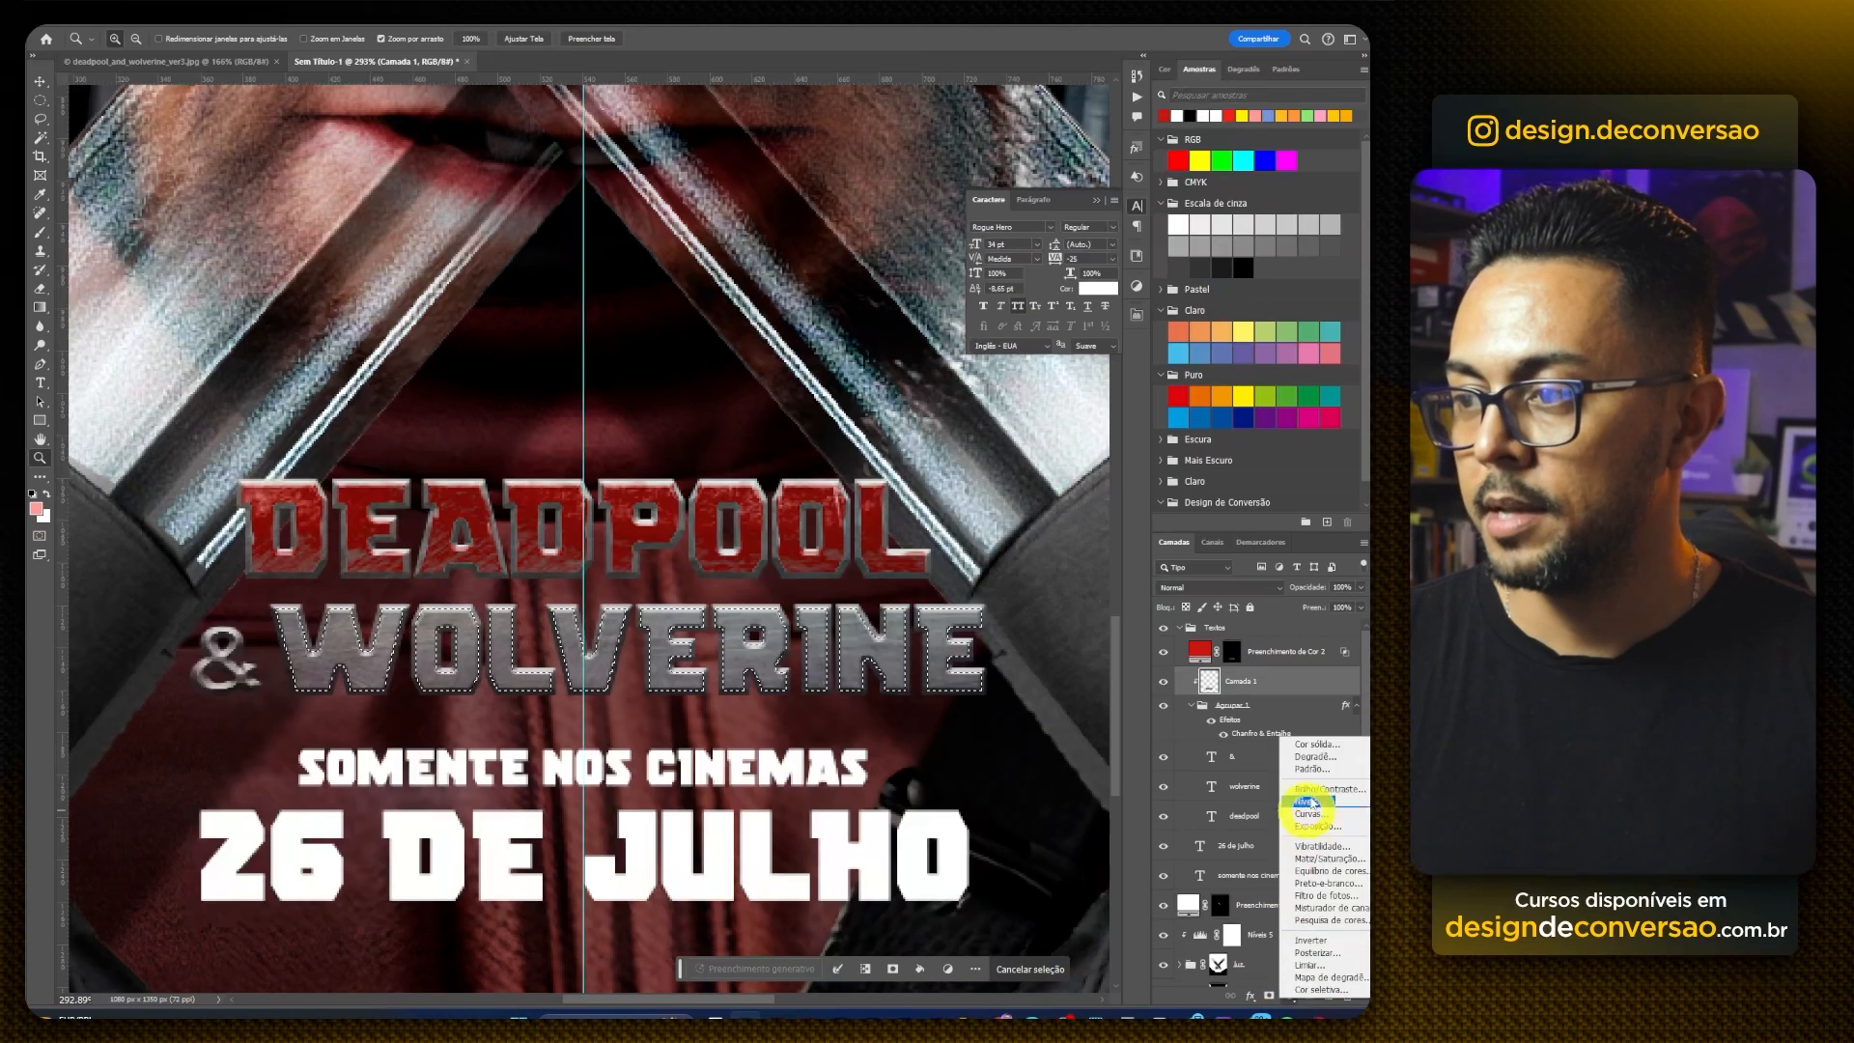
click(1324, 741)
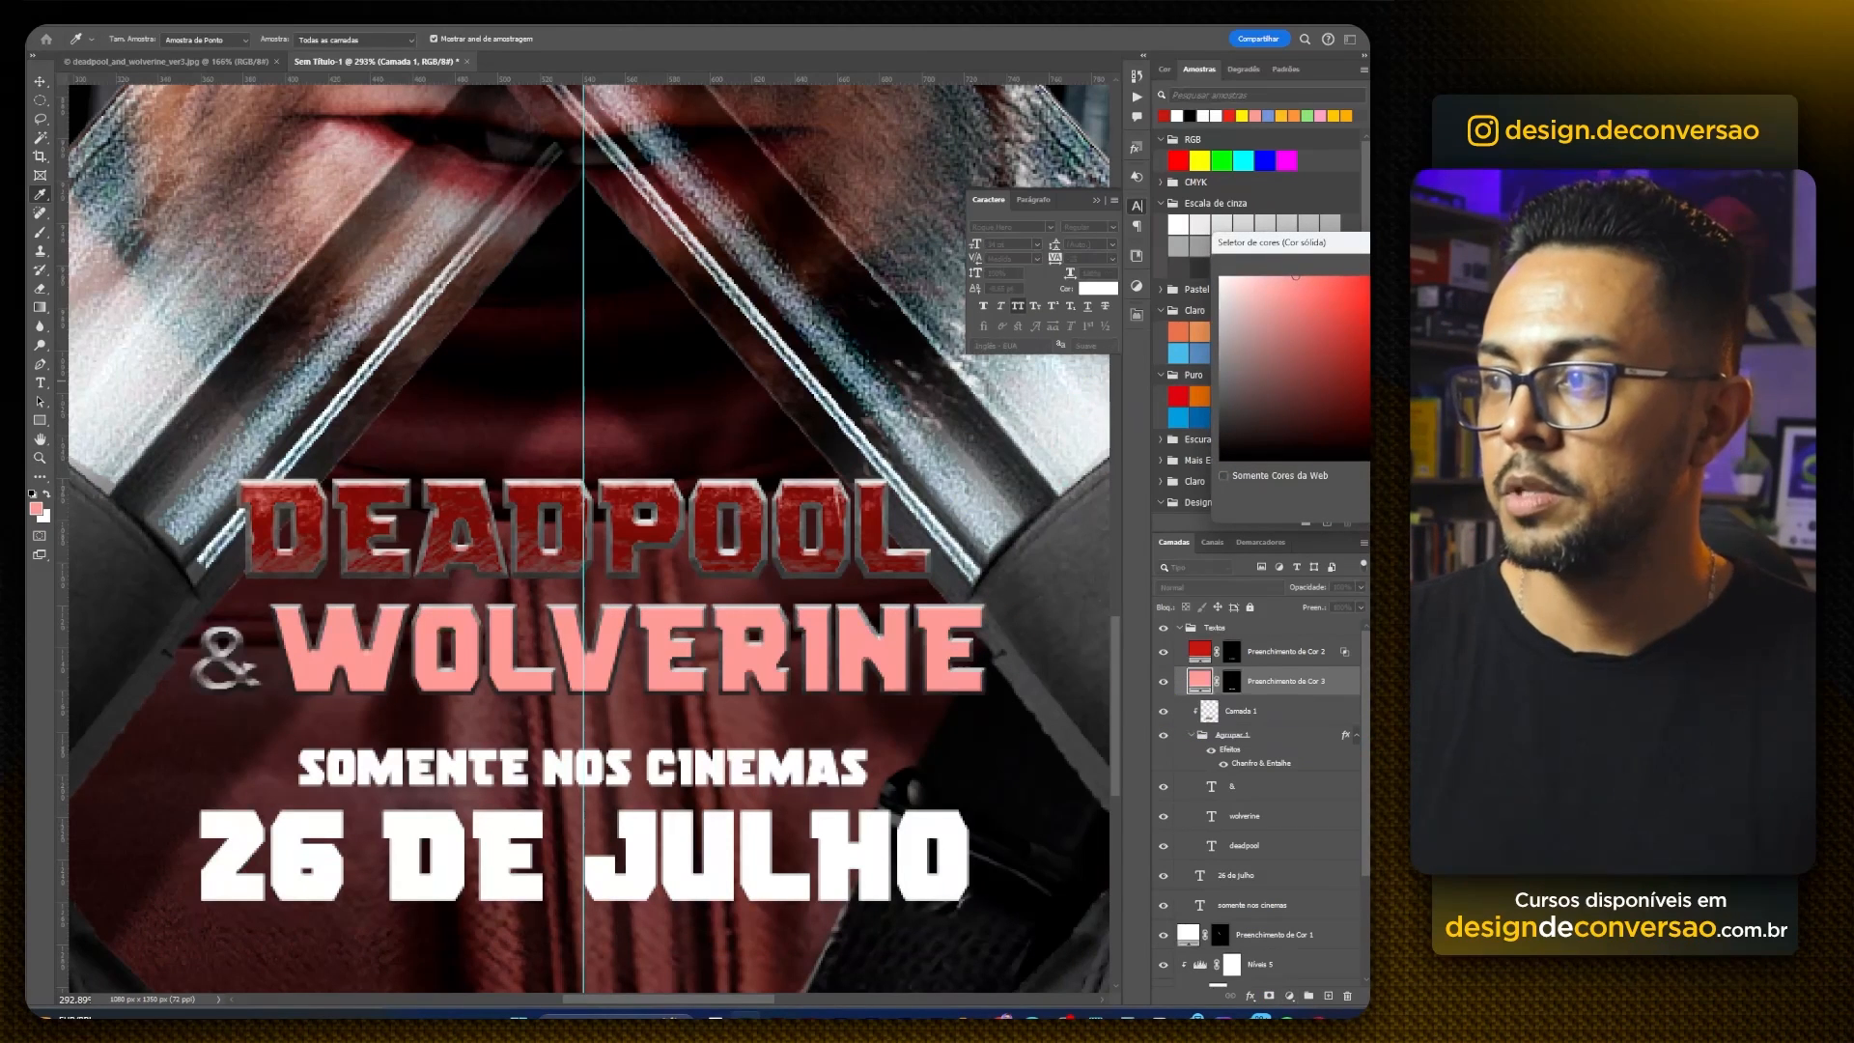
click(1411, 430)
drag(1387, 318, 1401, 277)
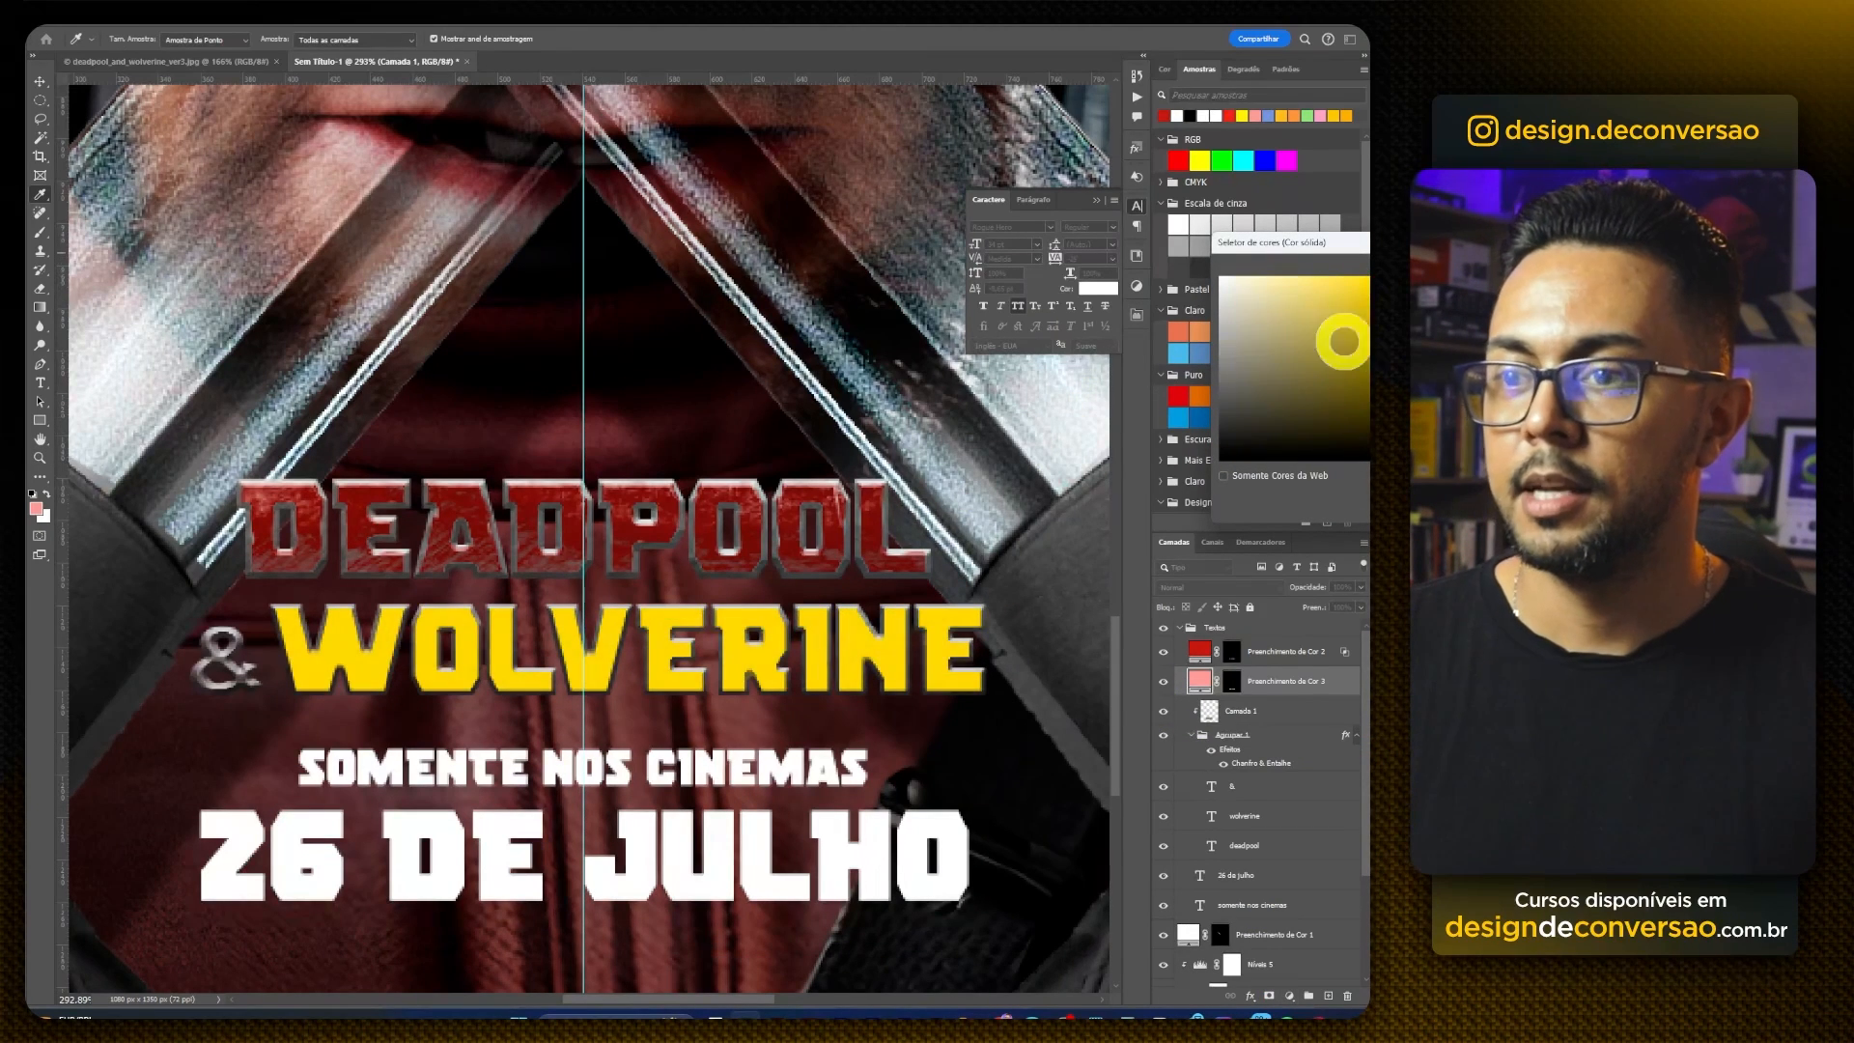
key(Return)
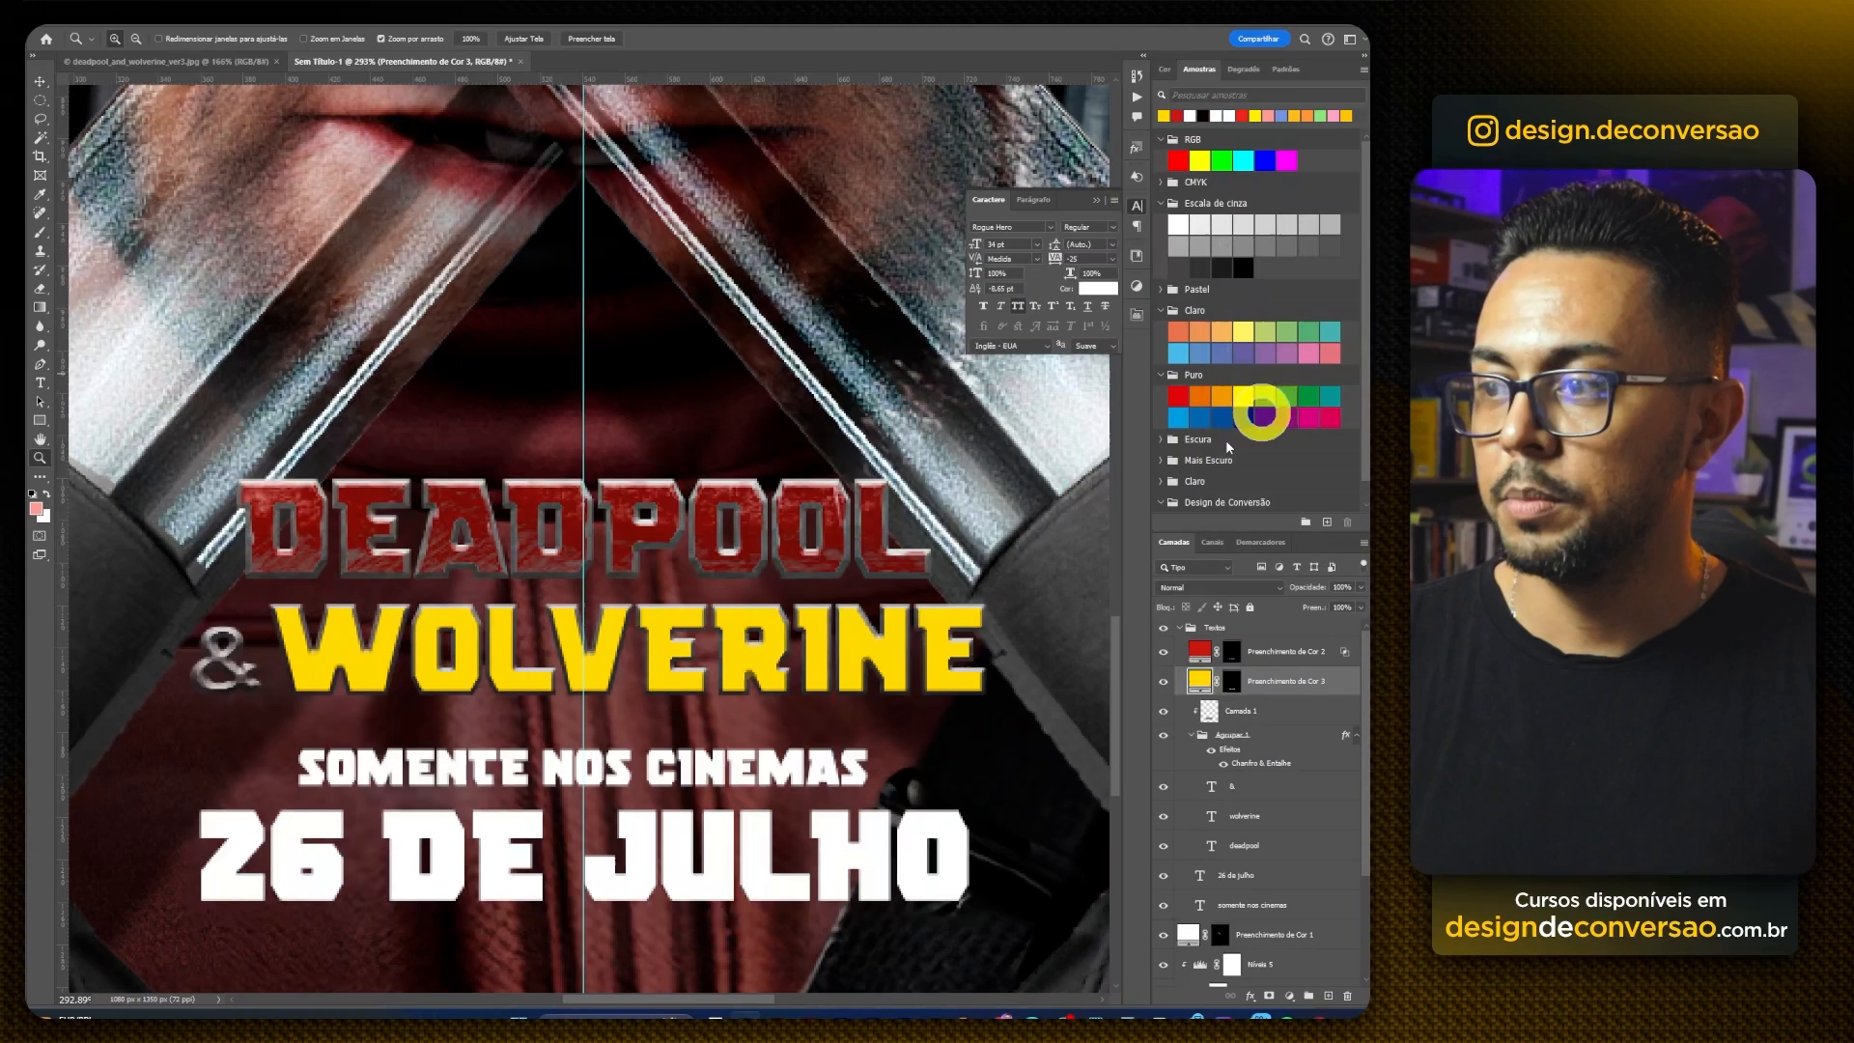
Step: Roughen the yellow fill's mask with the Ripple filter, small size and about -100% intensity, and set the layer's blend mode to Multiply (Multiplicação)
click(1228, 688)
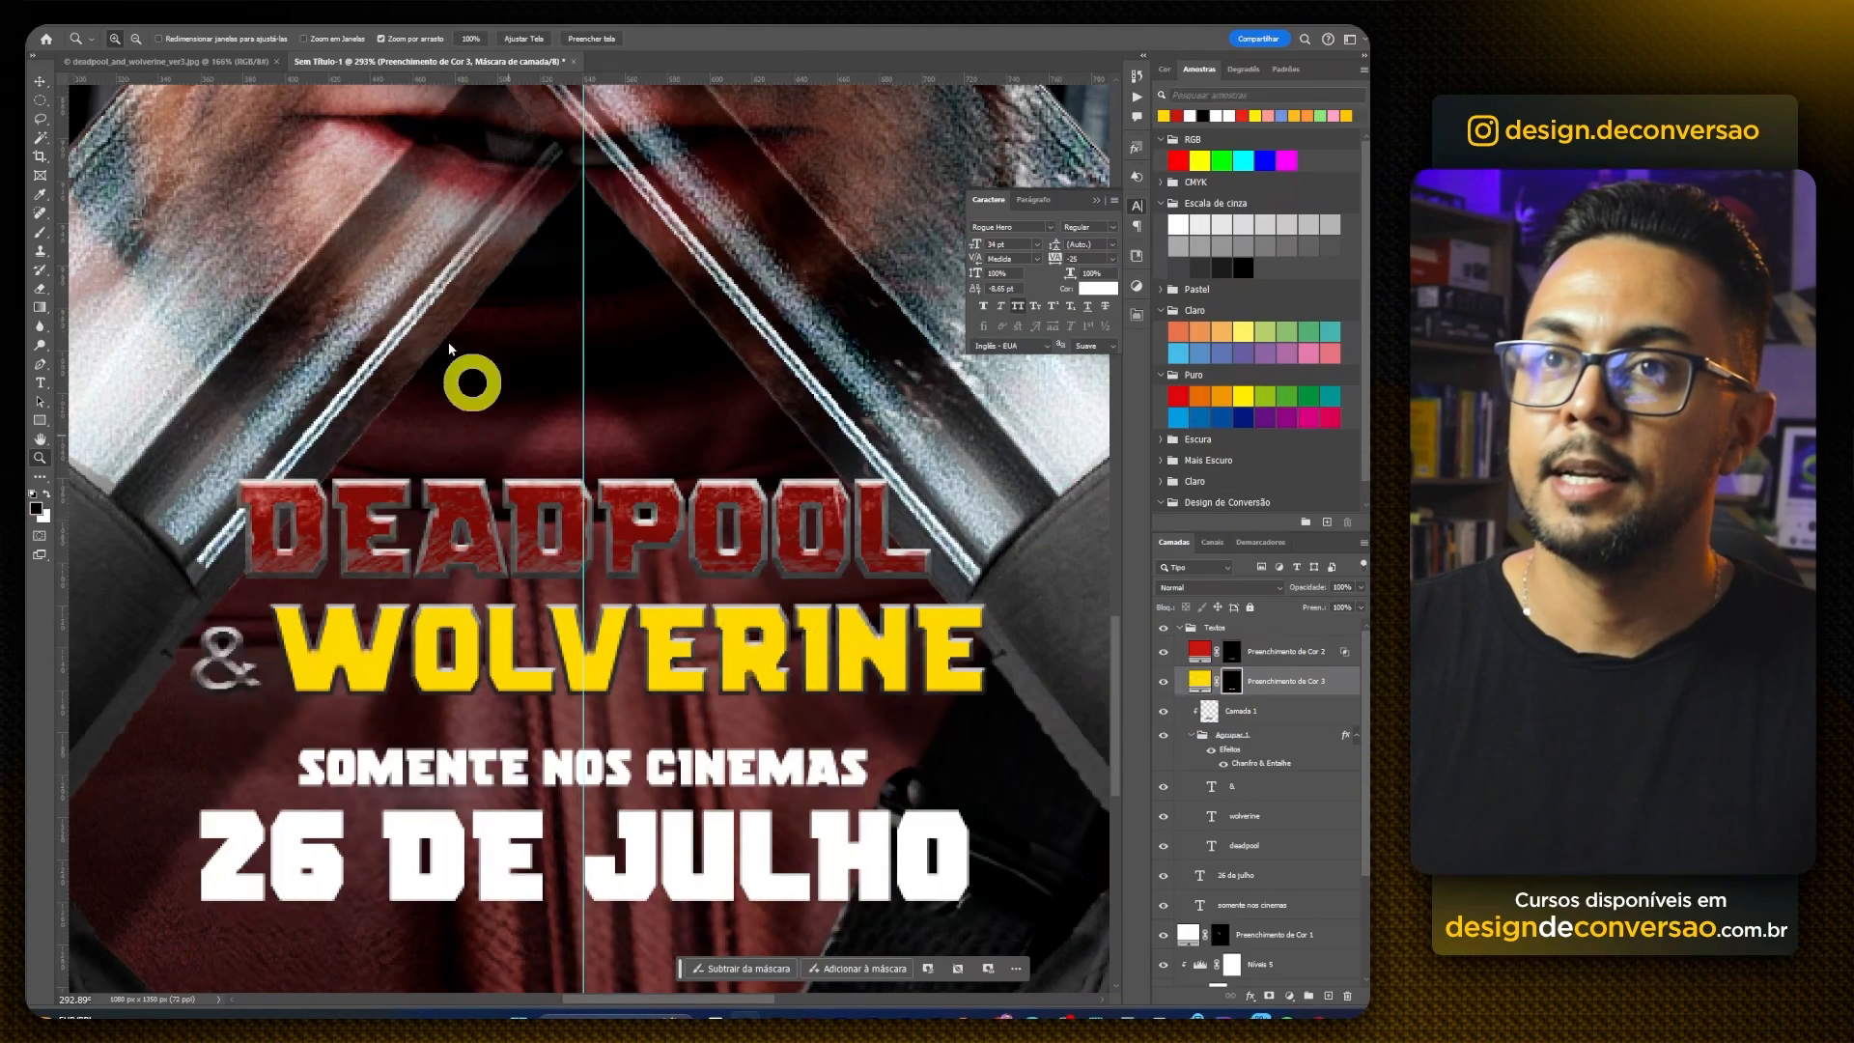
click(307, 27)
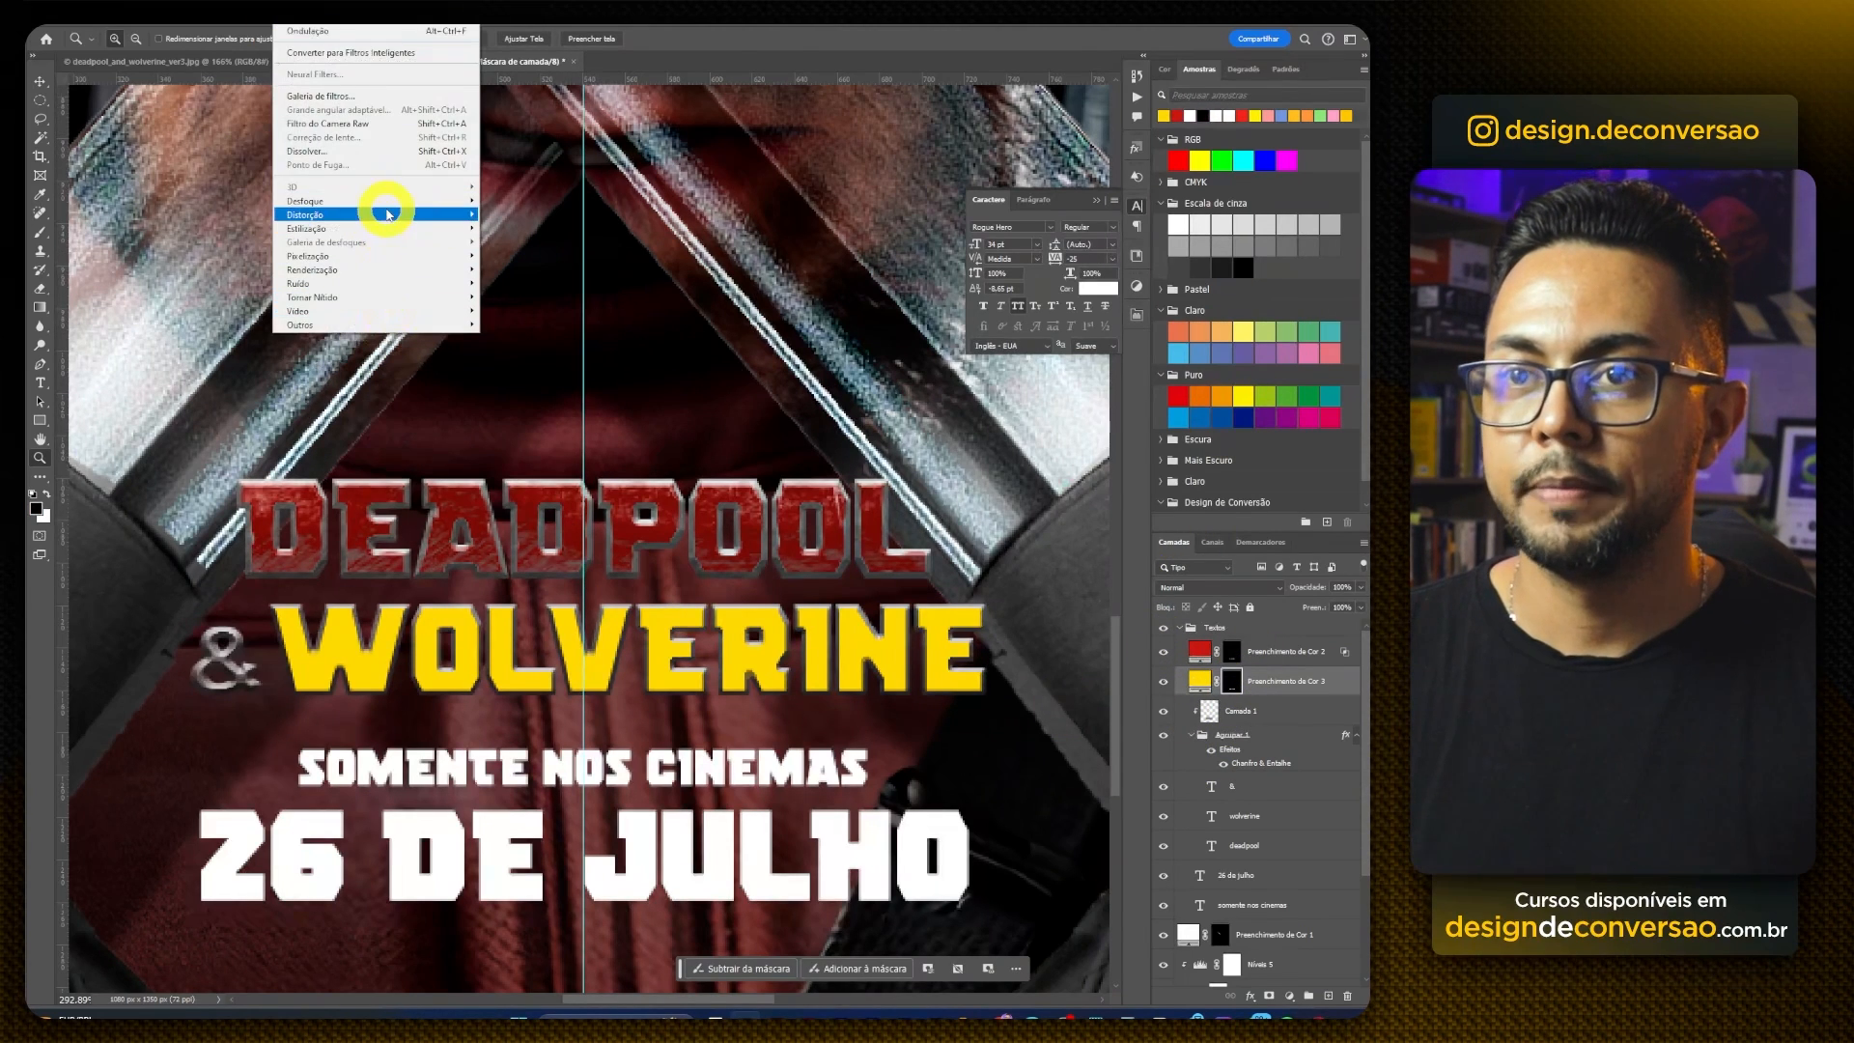
mouse_move(464, 215)
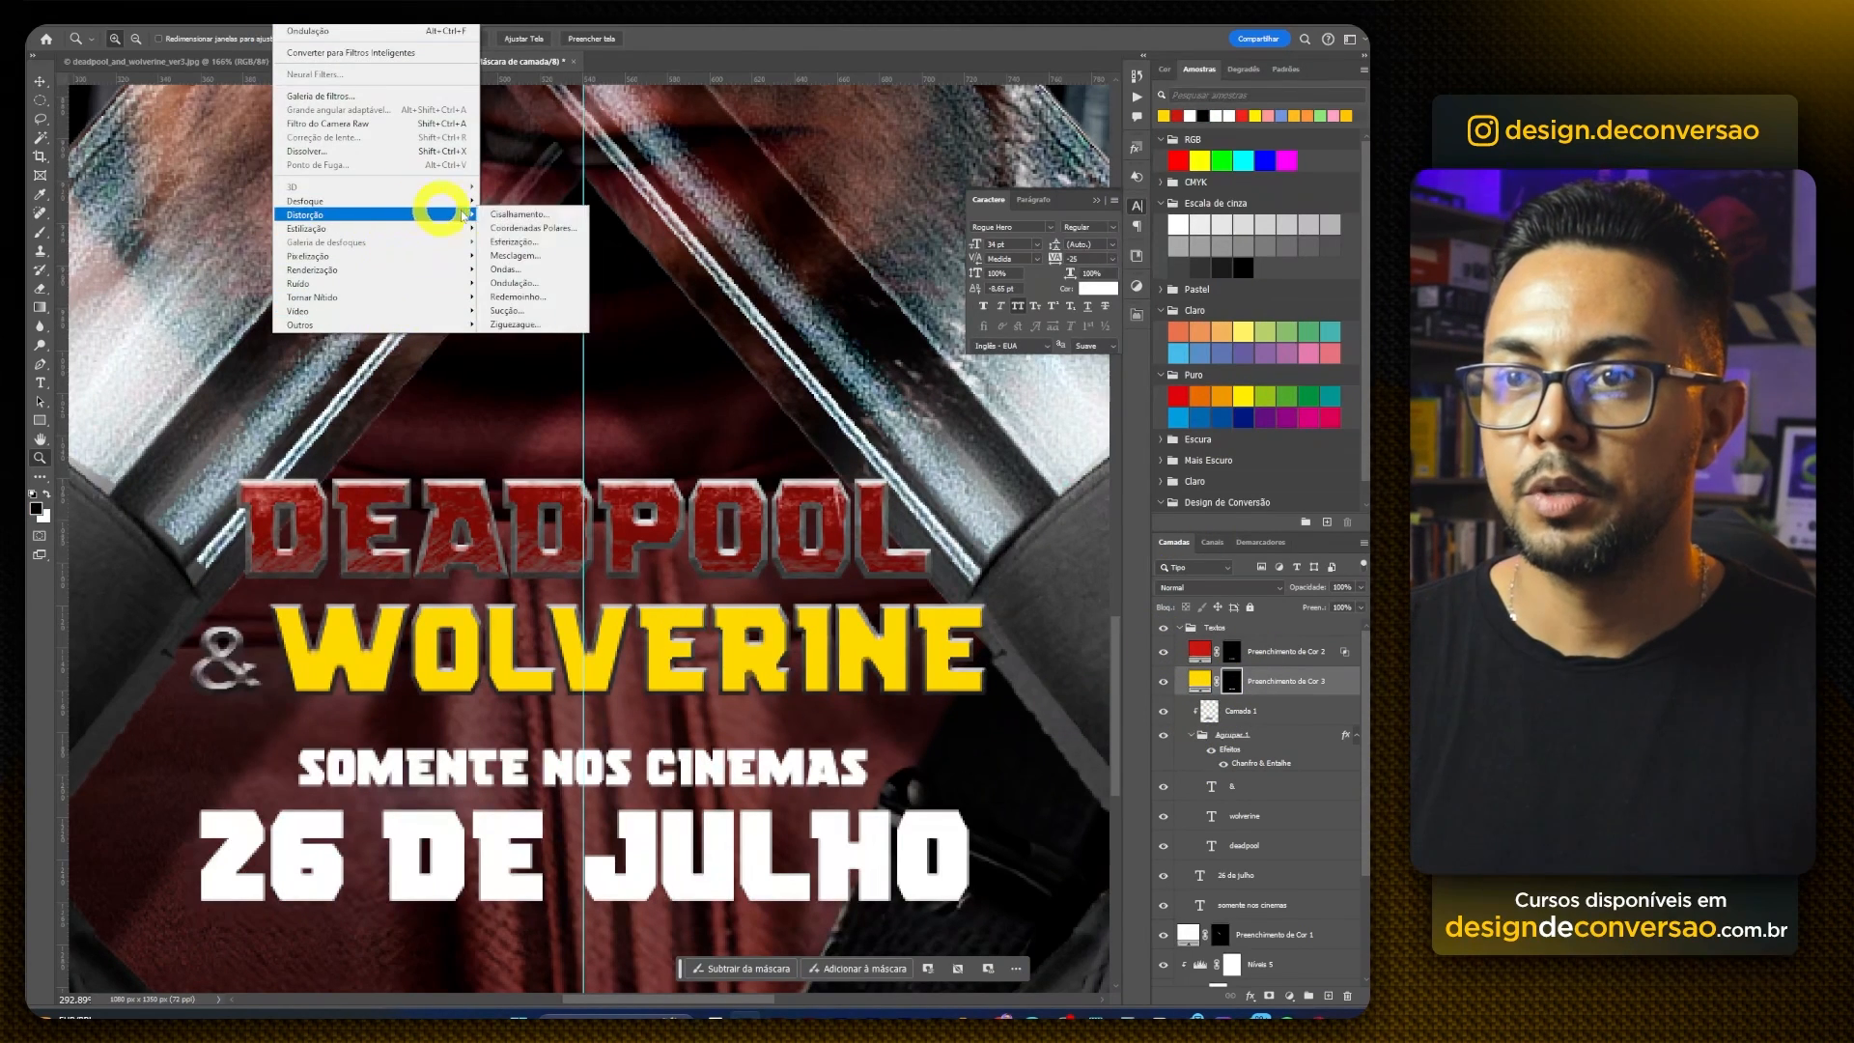
click(540, 288)
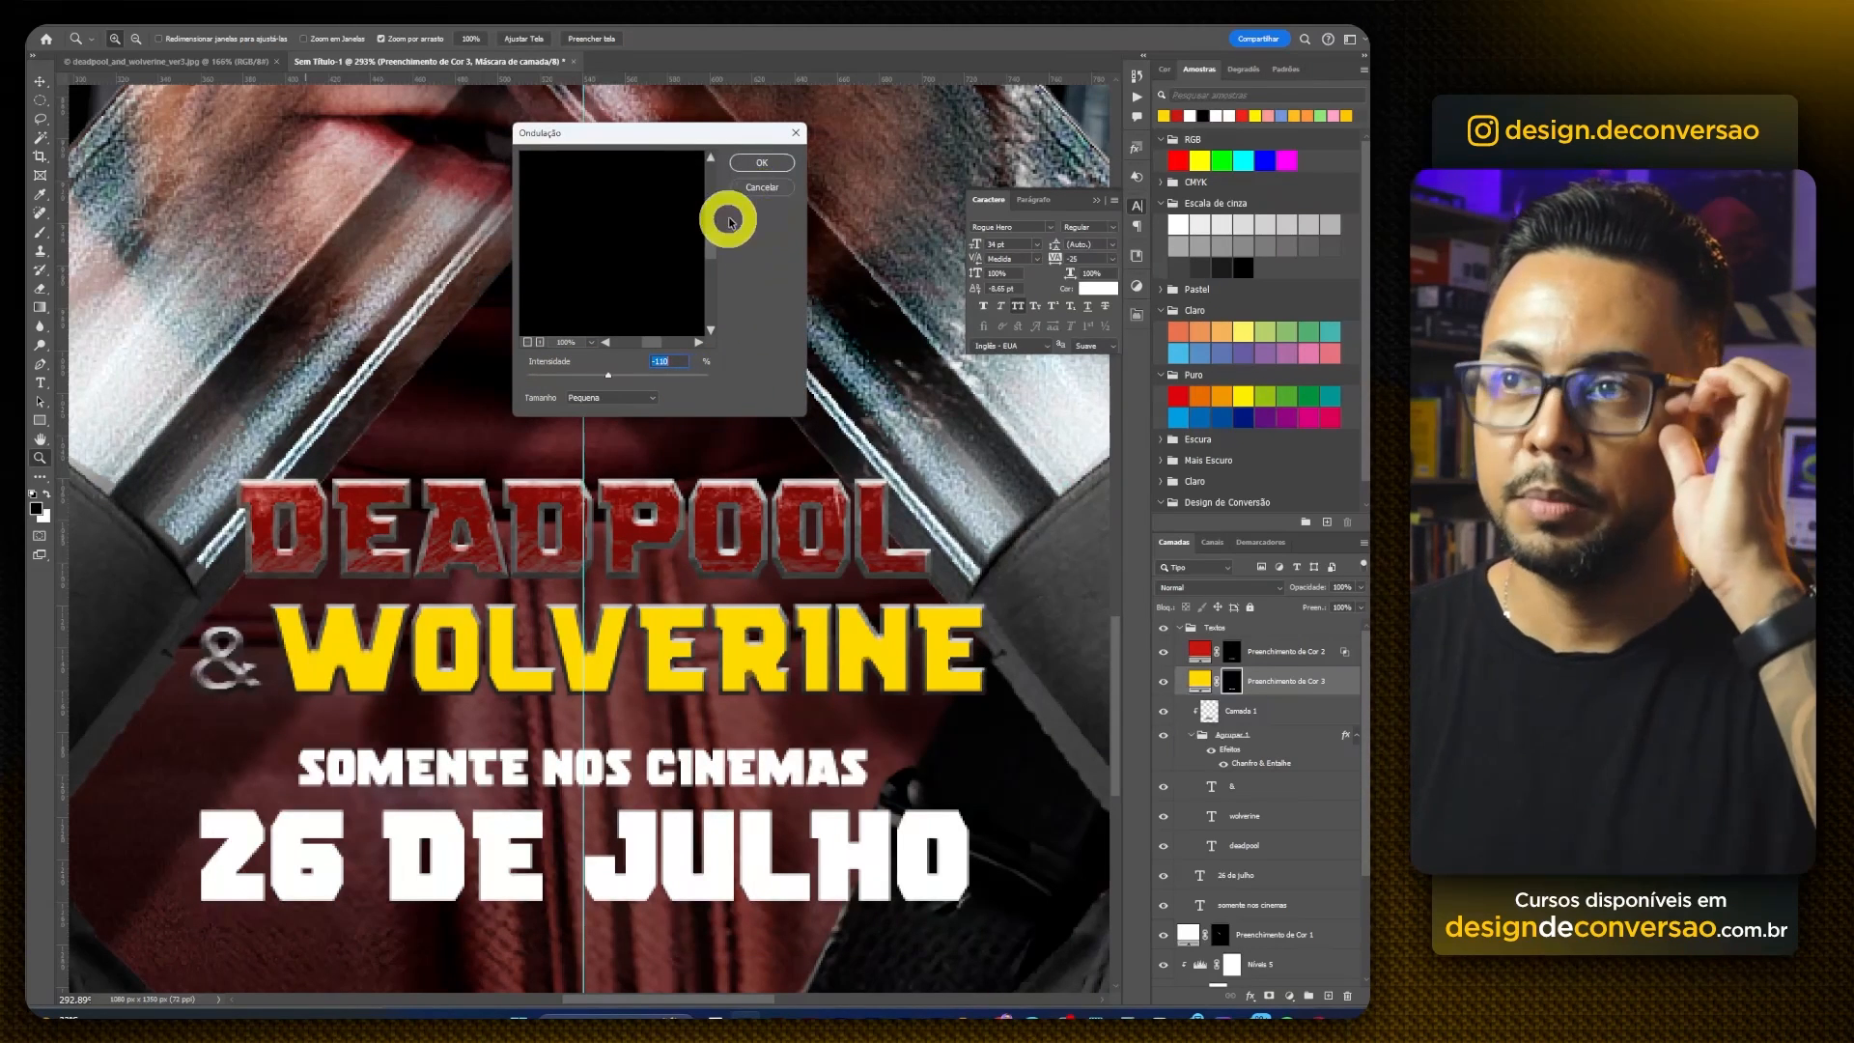
click(760, 164)
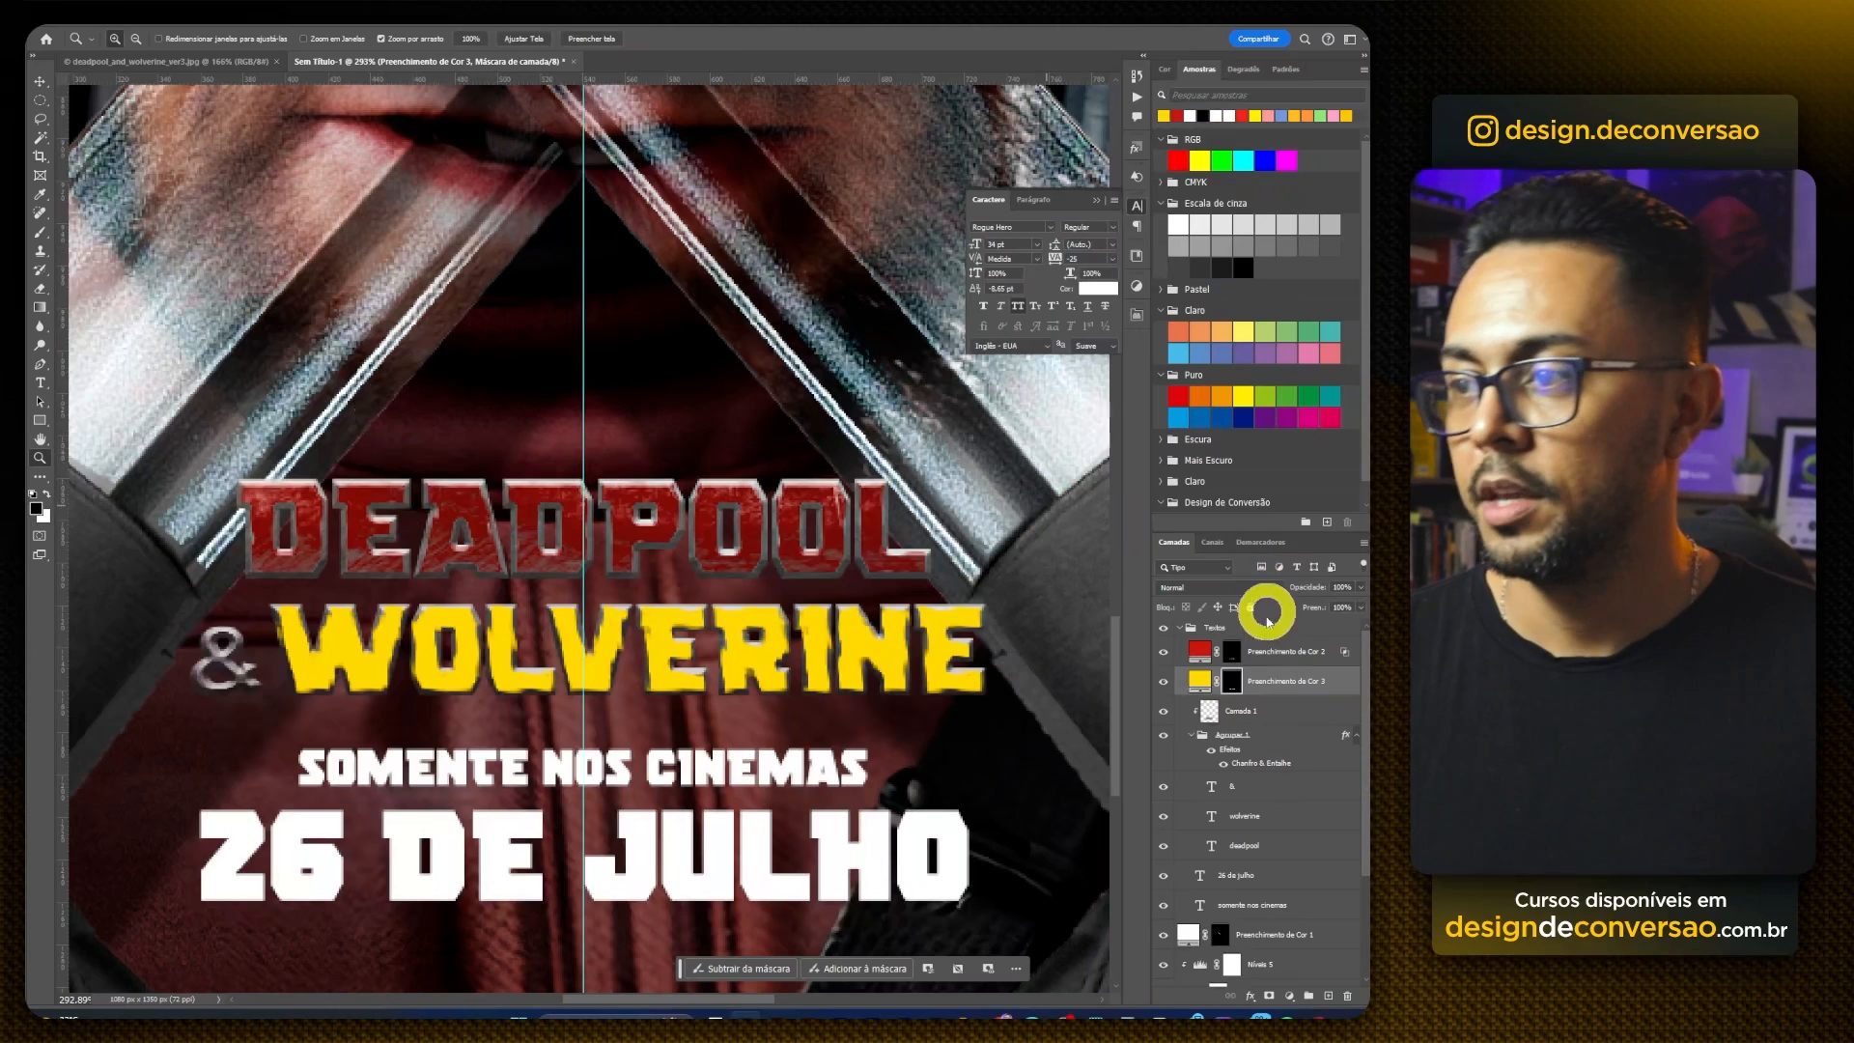
click(1218, 588)
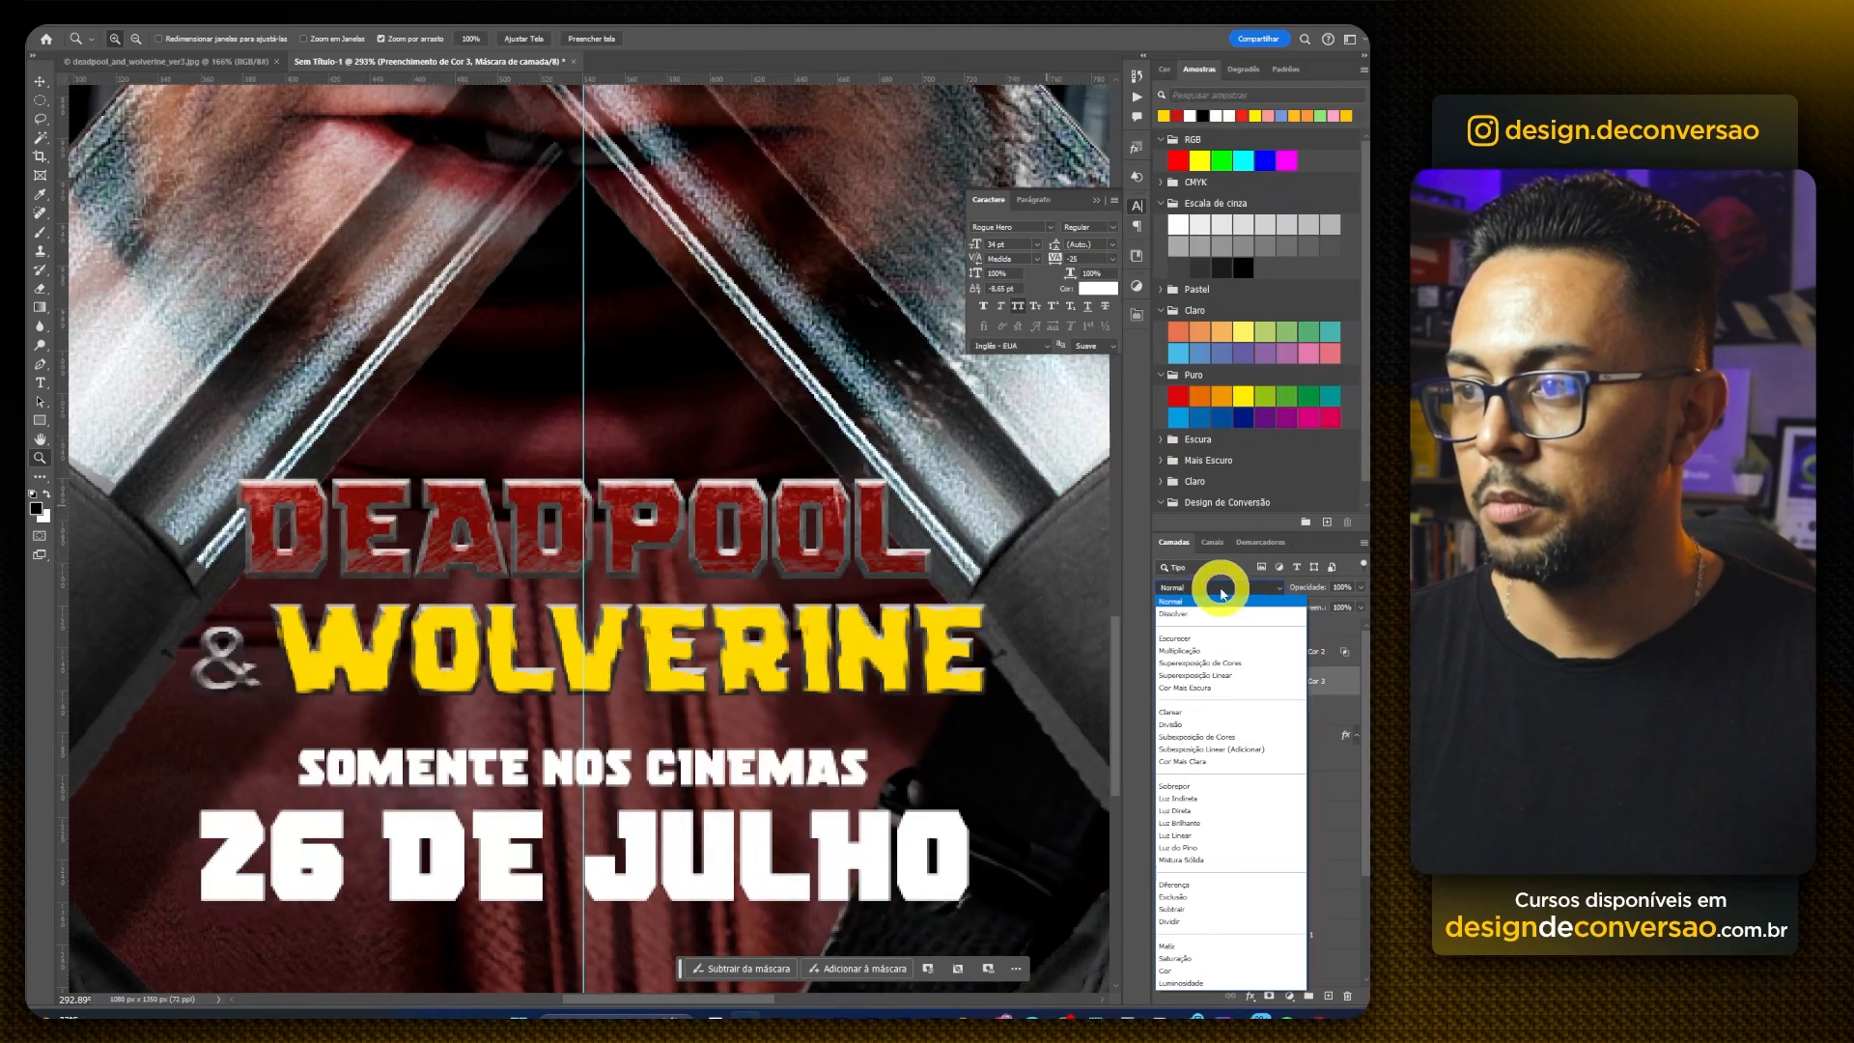
click(1188, 641)
Step: Brighten the metal texture layer (Camada 1) with Levels by lowering the white input level
click(1294, 715)
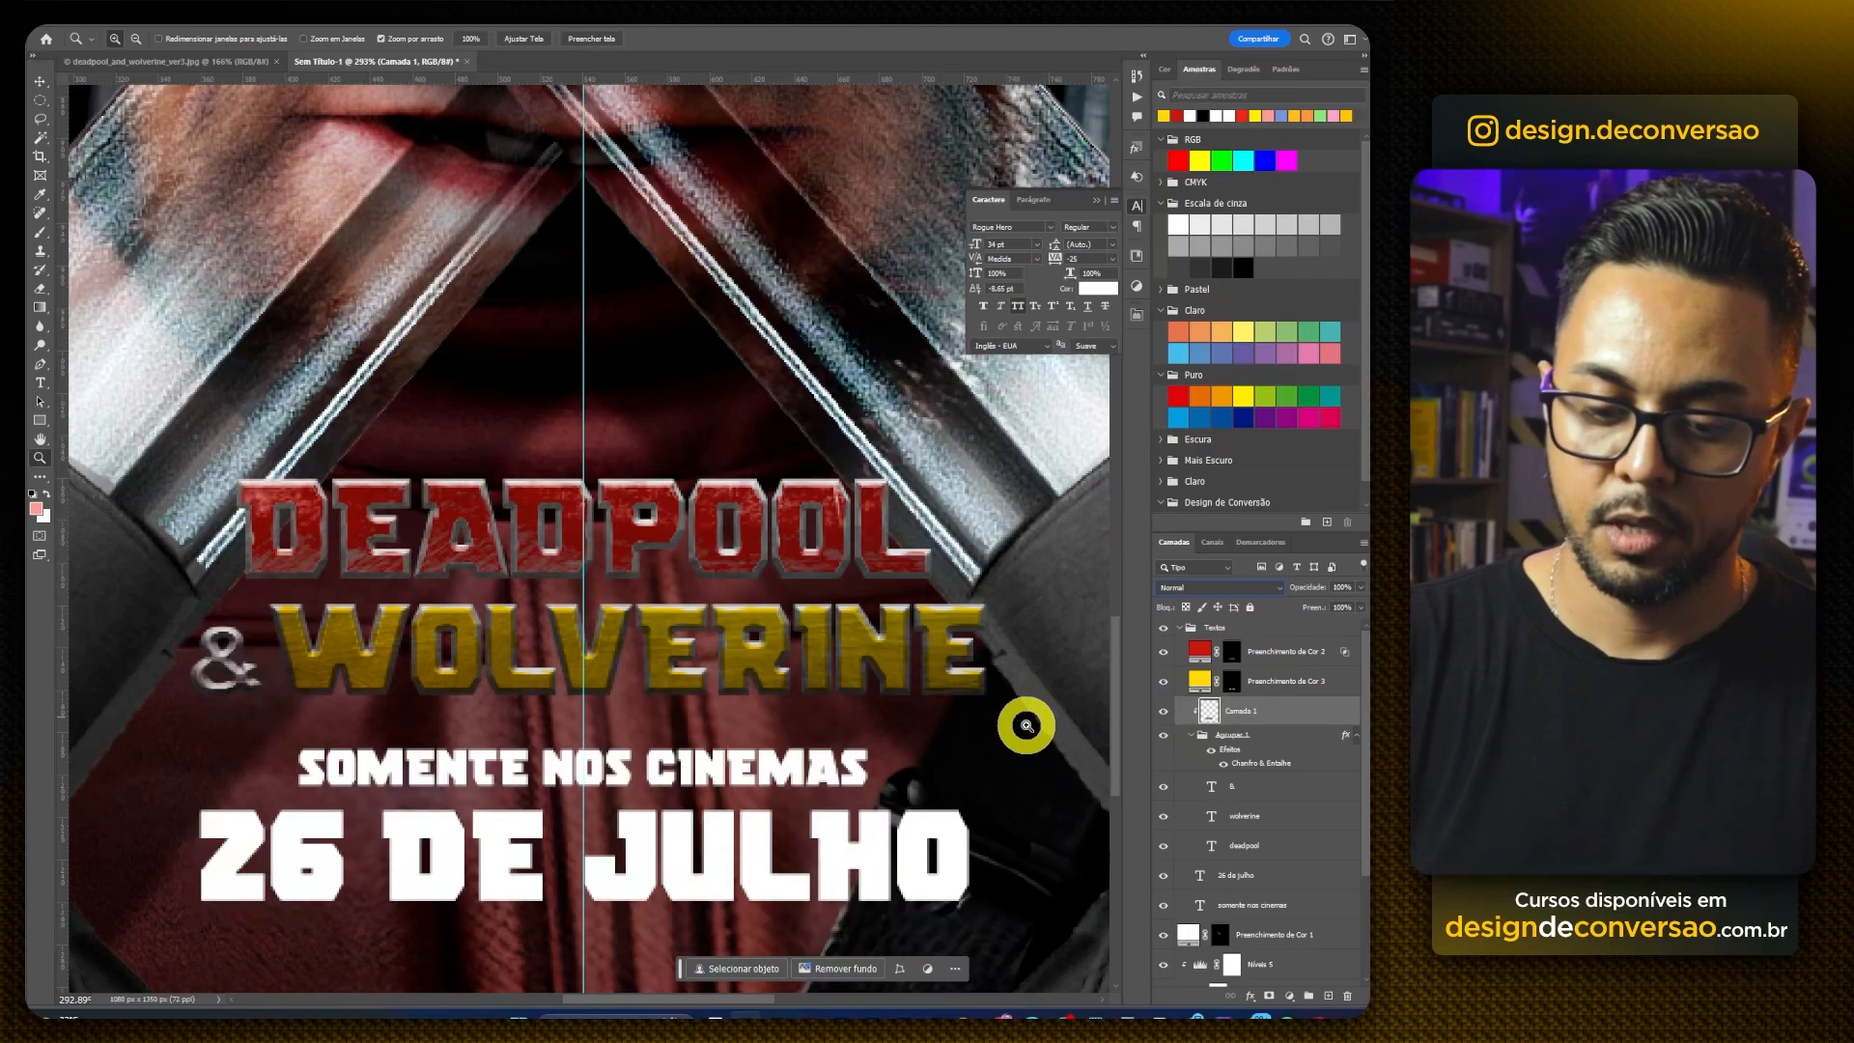
key(ctrl+l)
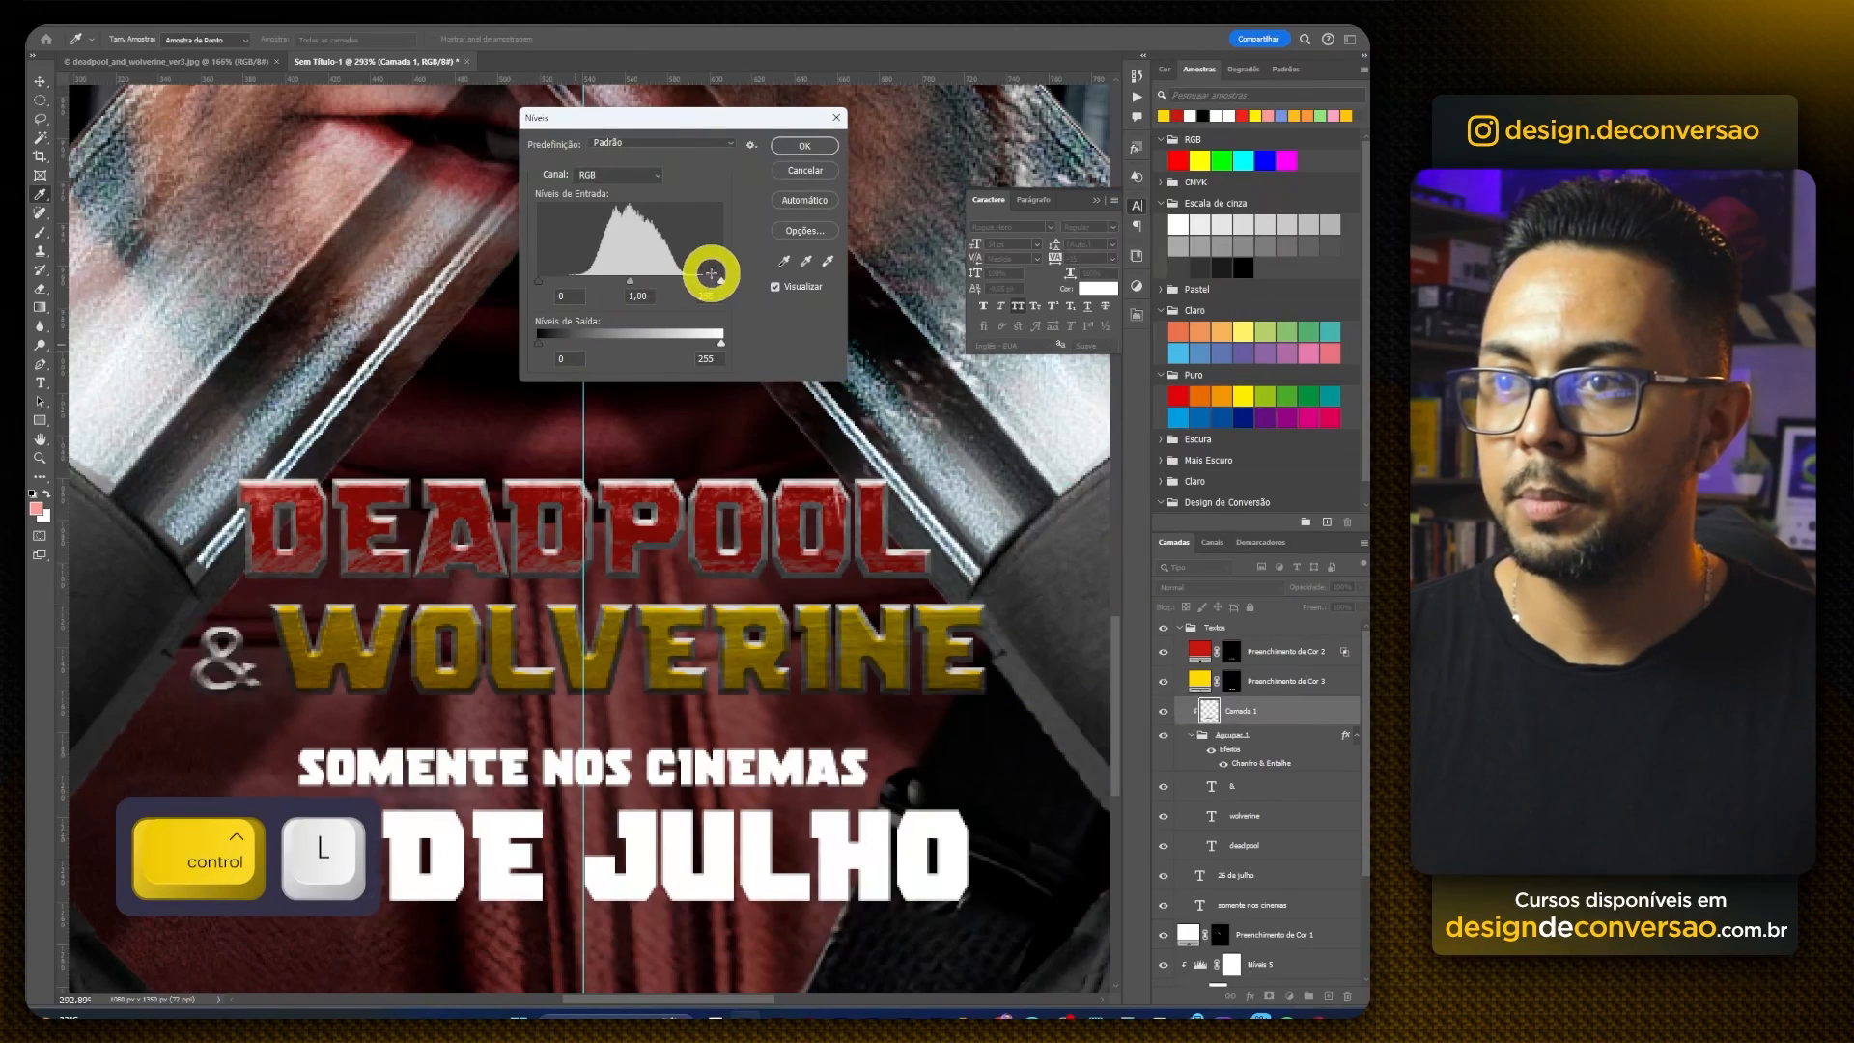
drag(721, 282, 692, 279)
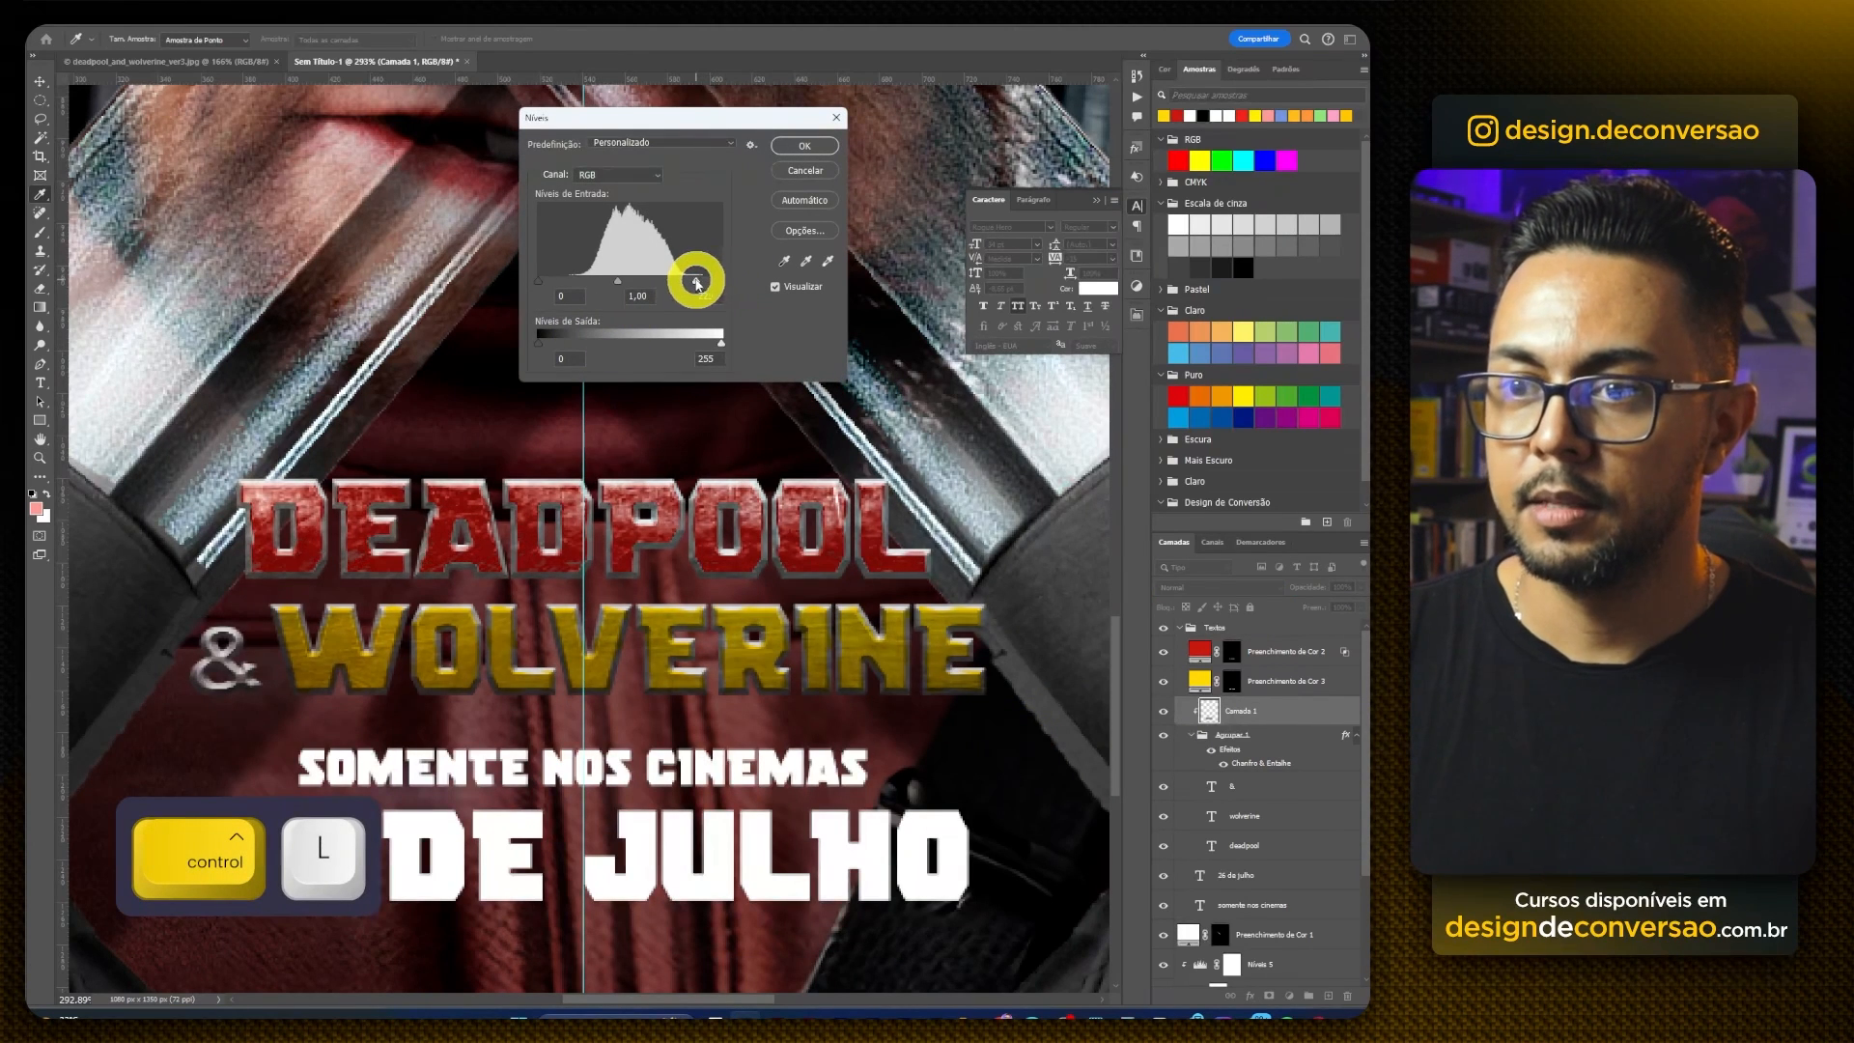
key(Return)
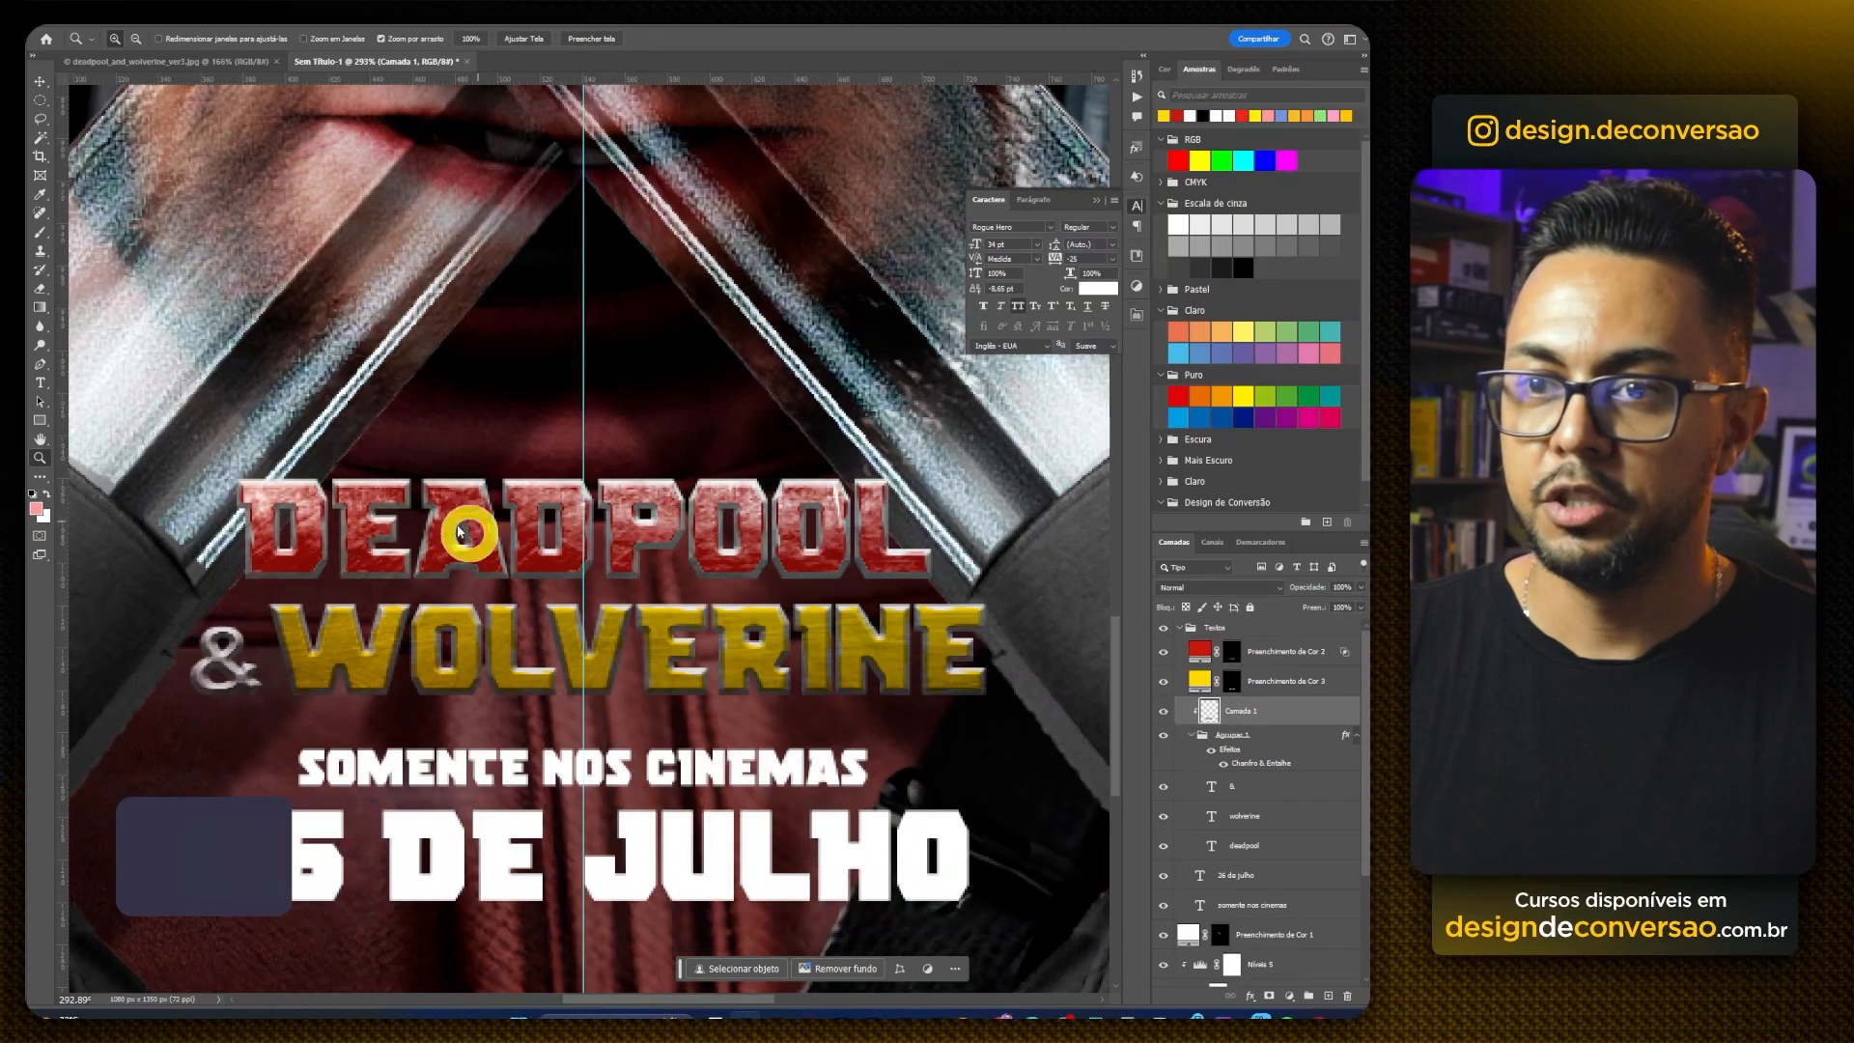
Step: Raise the start of the underlying layer's Blend If highlight fade on the red DEADPOOL fill to restore more red in bright areas
click(1309, 658)
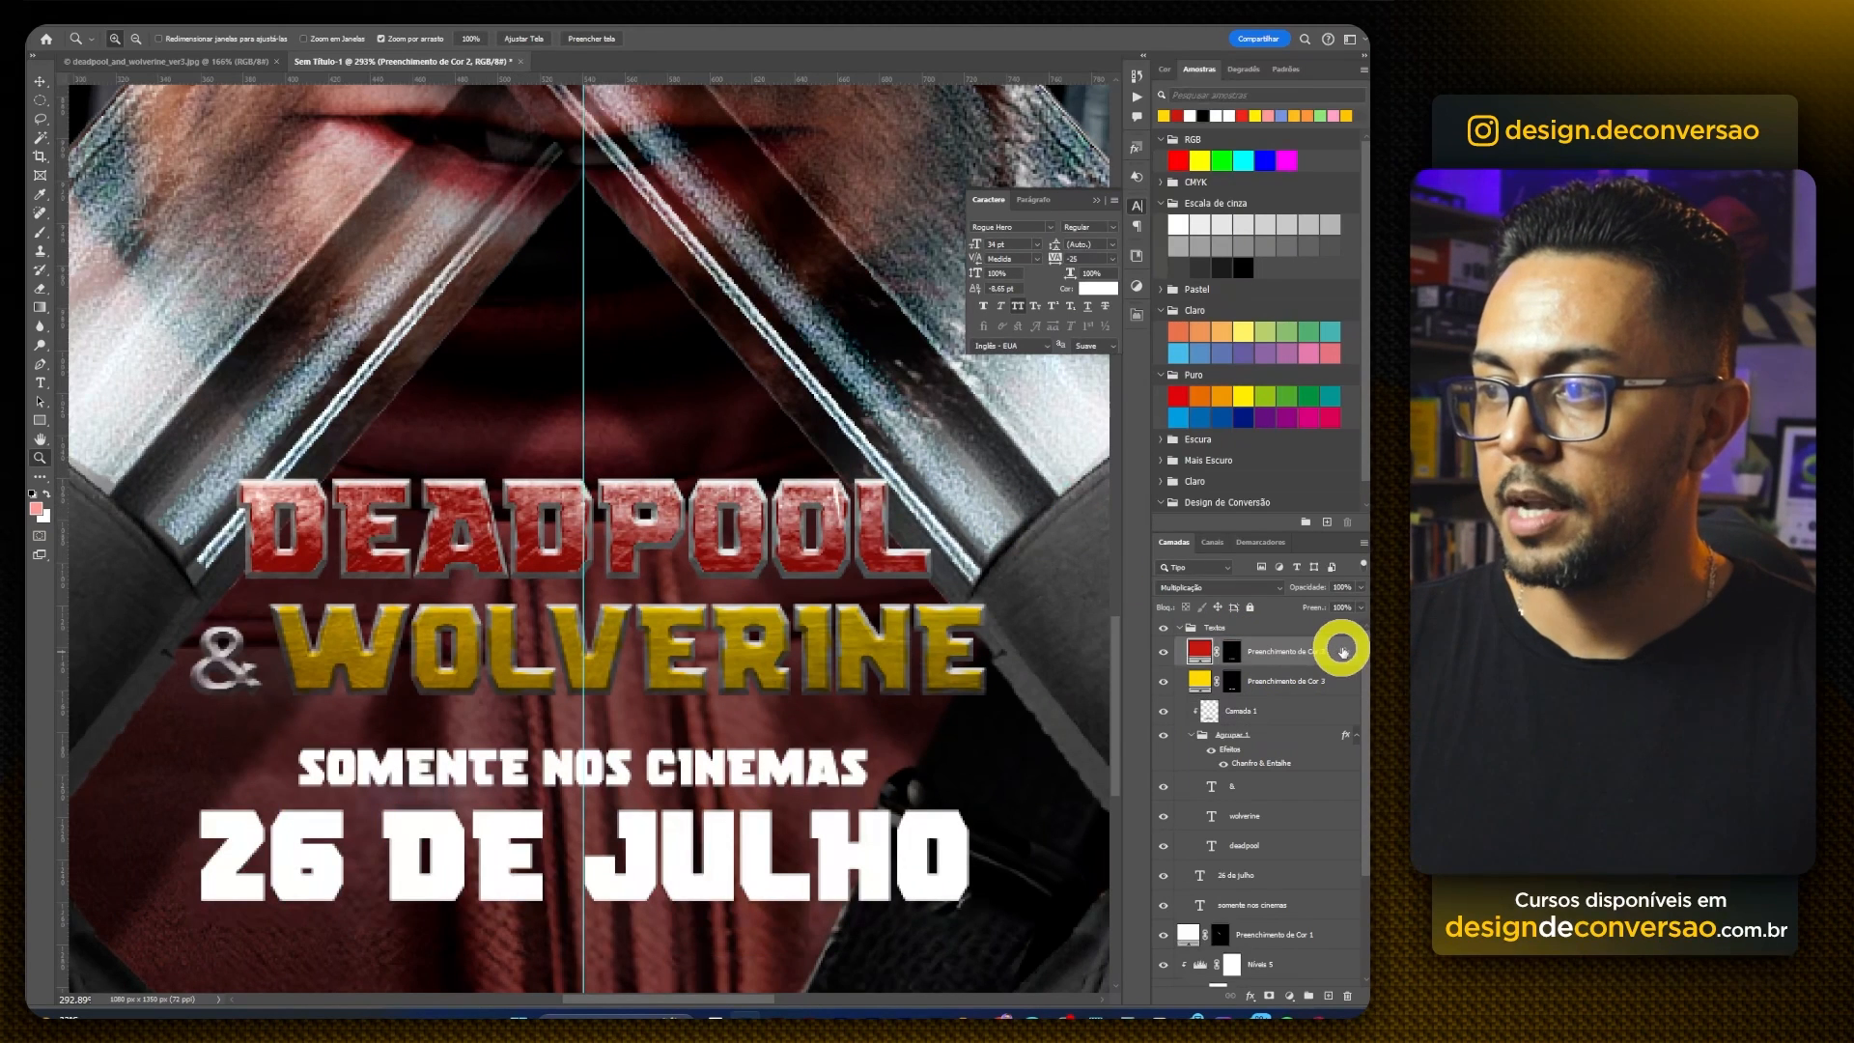
double_click(1344, 651)
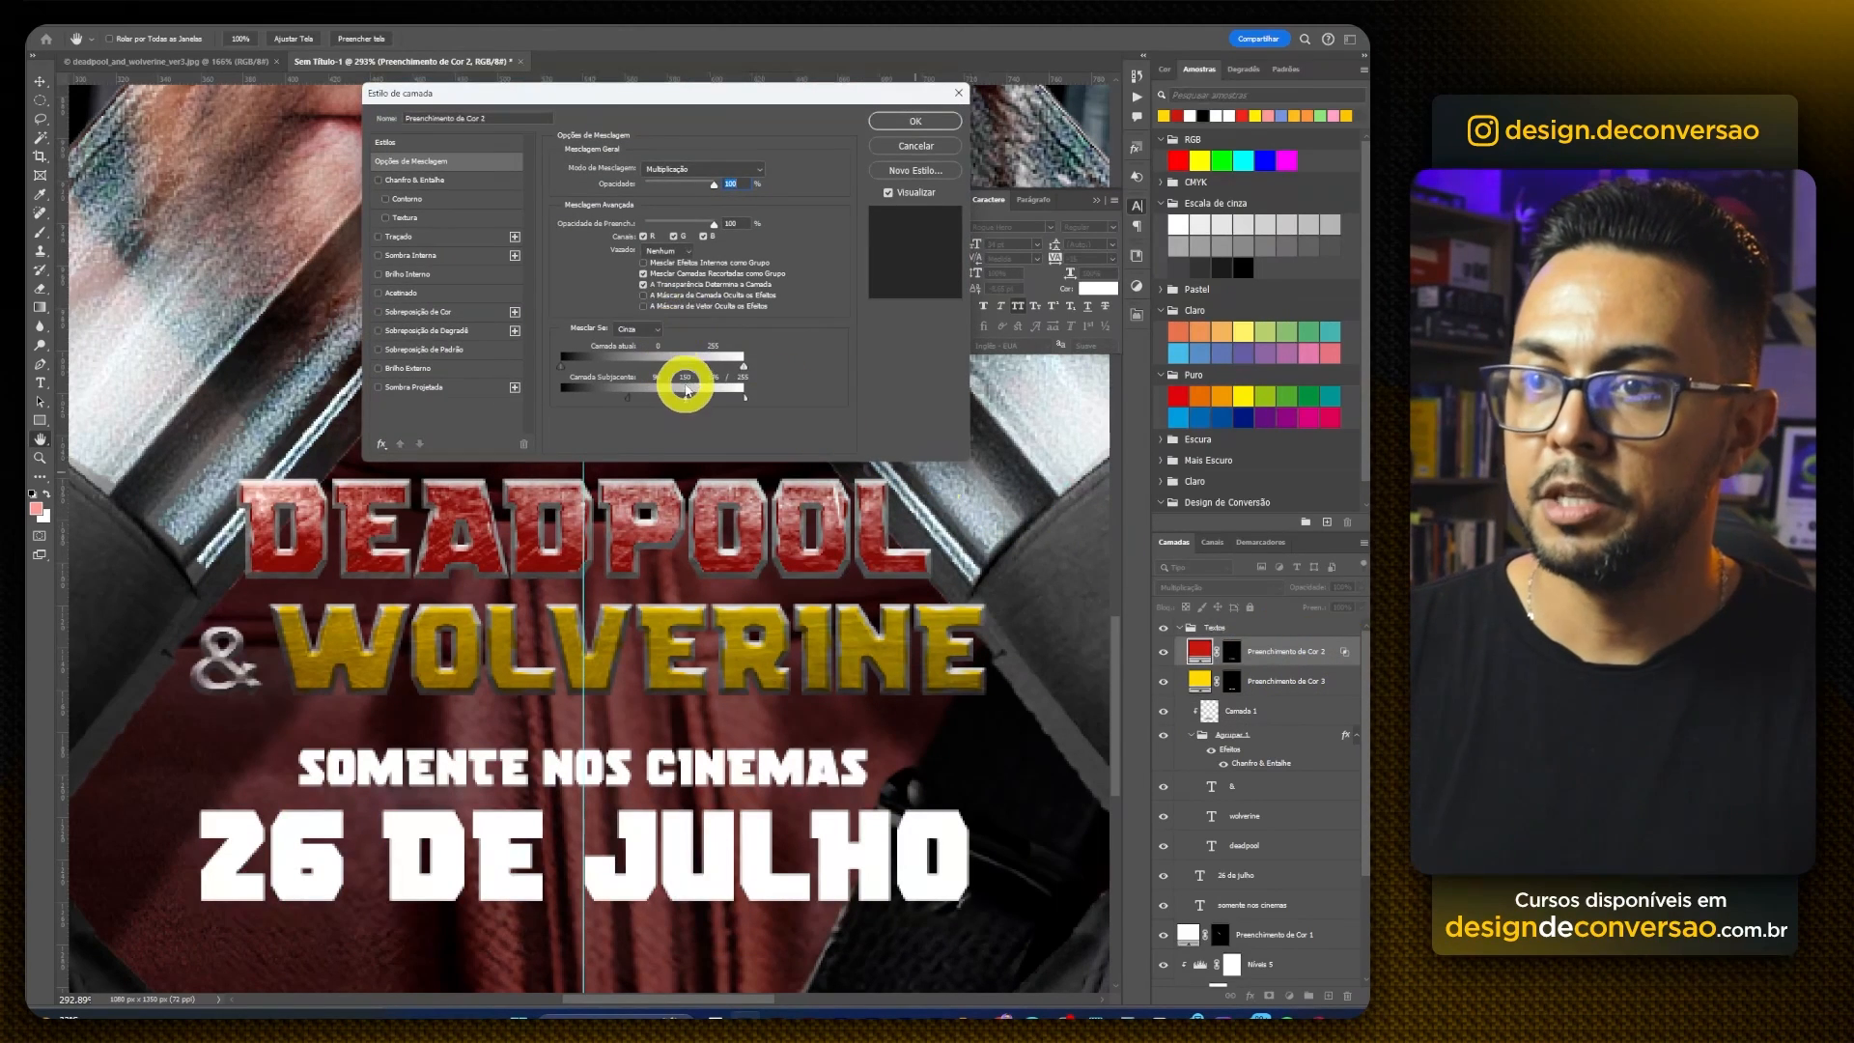
mouse_move(688, 400)
mouse_down()
mouse_move(712, 396)
mouse_move(694, 401)
mouse_up()
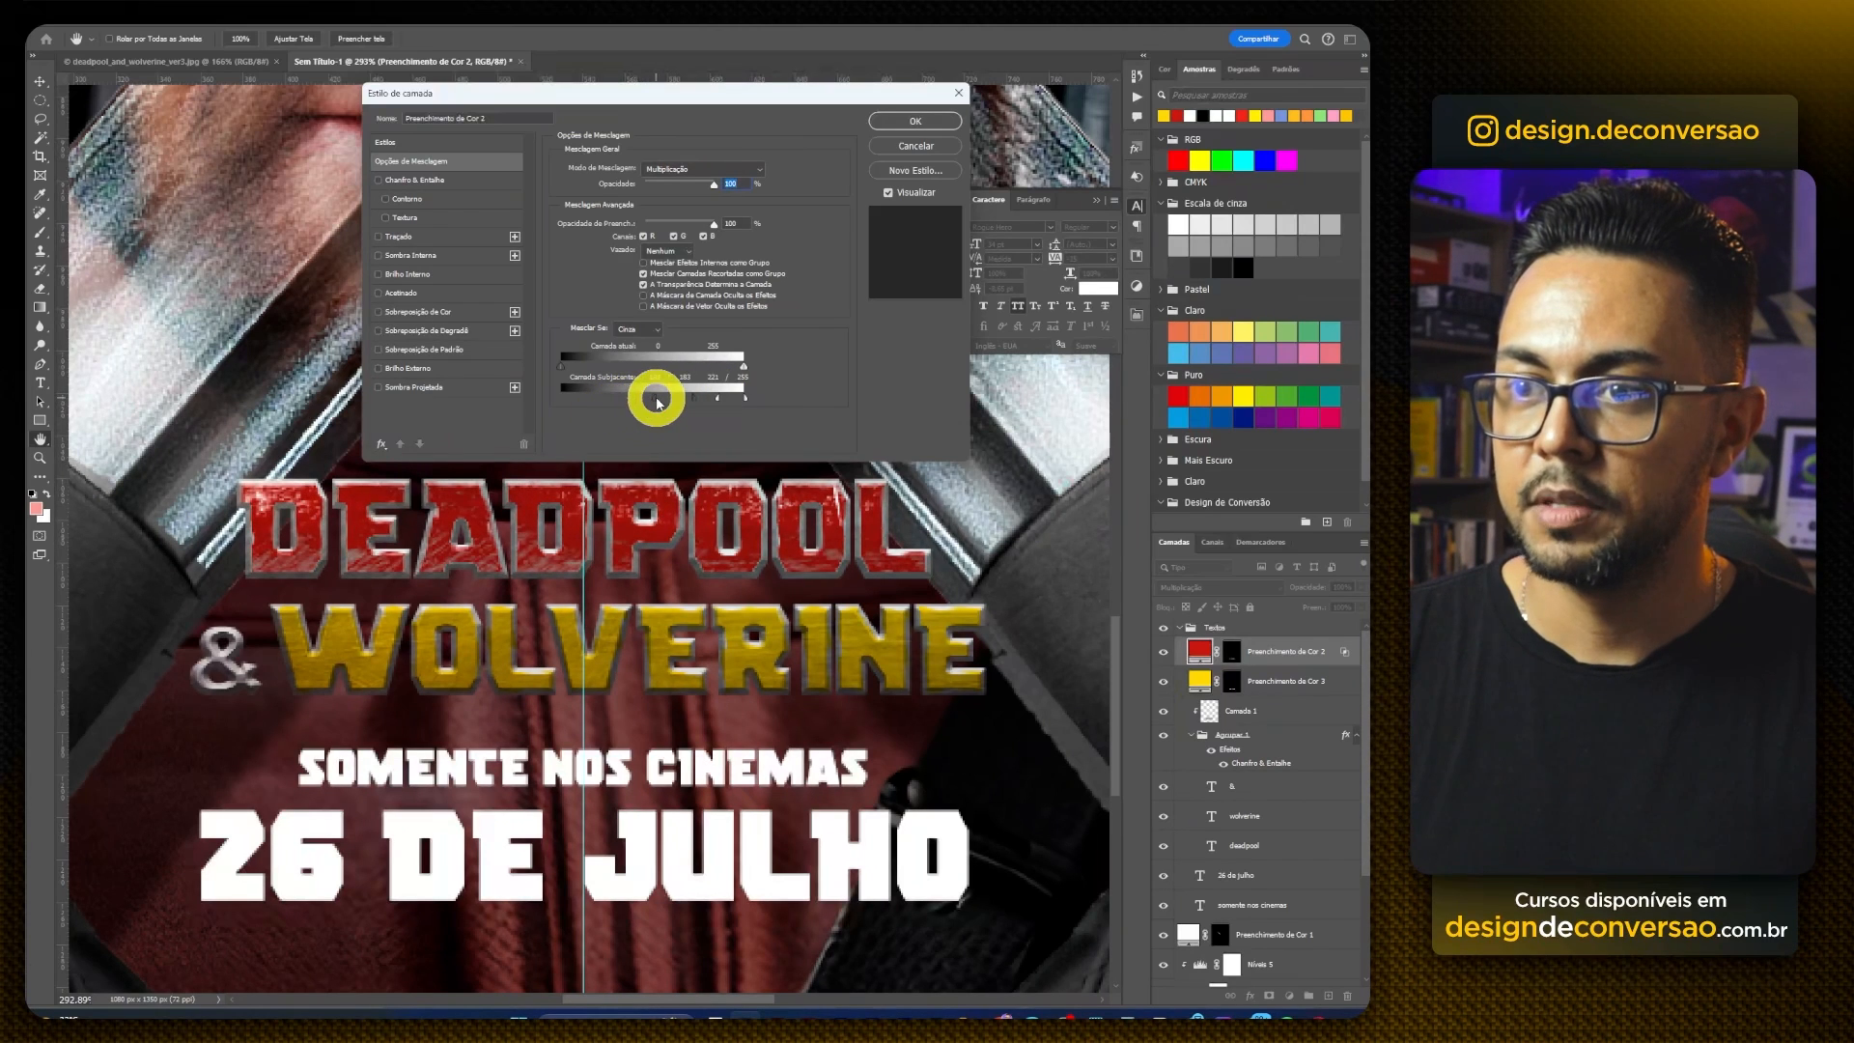
click(929, 121)
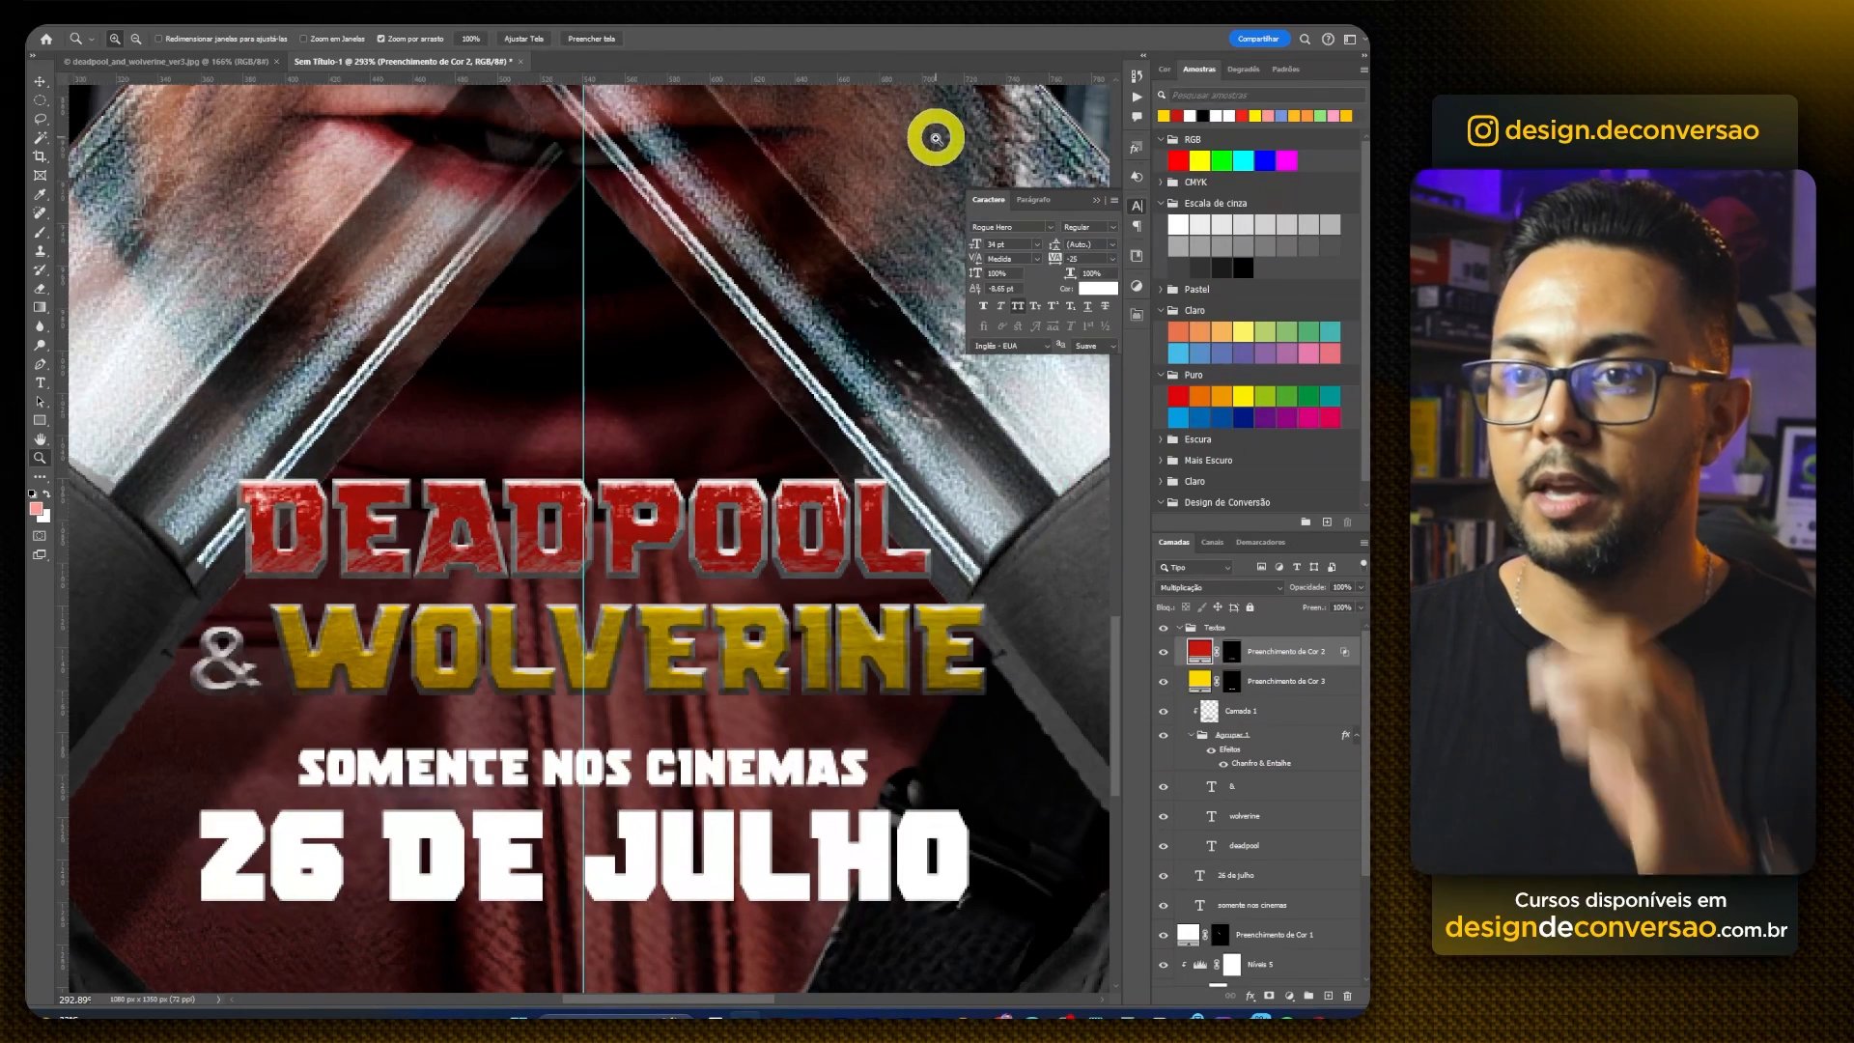
Step: Split the underlying layer's Blend If shadow and highlight ranges on the yellow WOLVERINE fill so the metal texture shows through as wear
click(1295, 686)
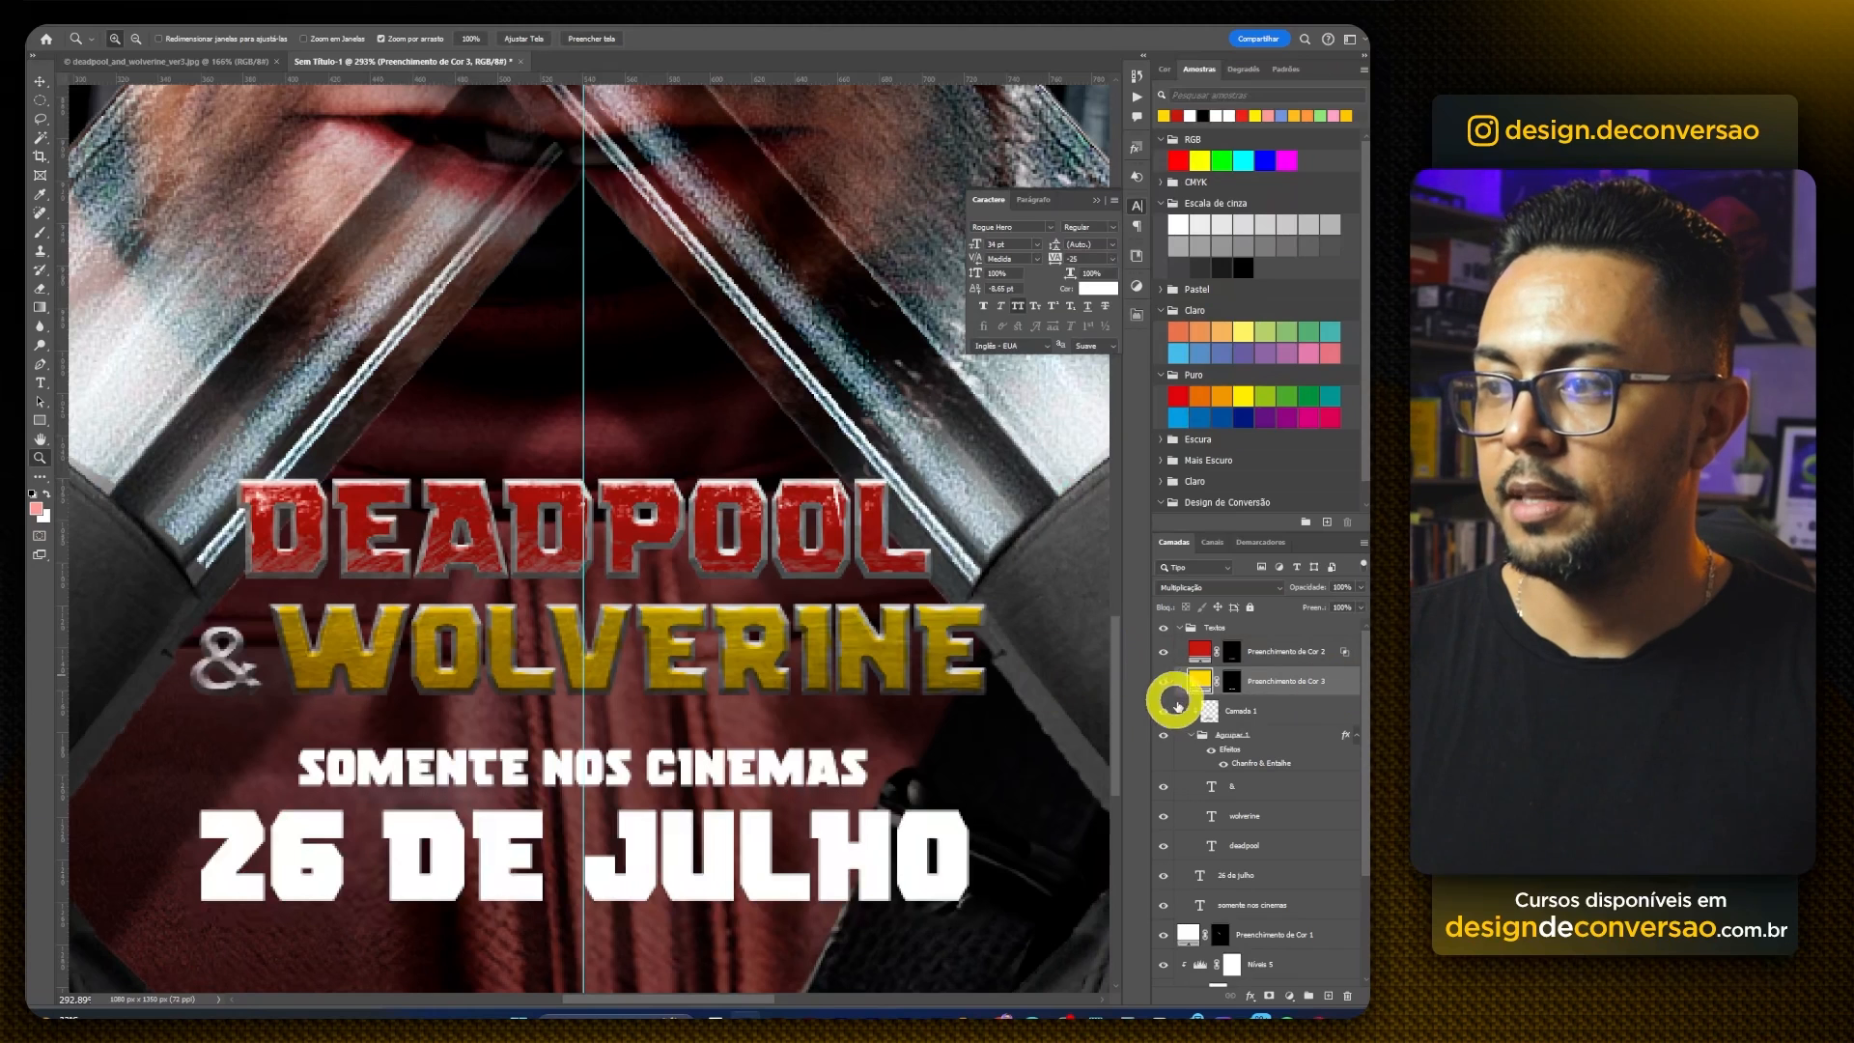
double_click(1328, 675)
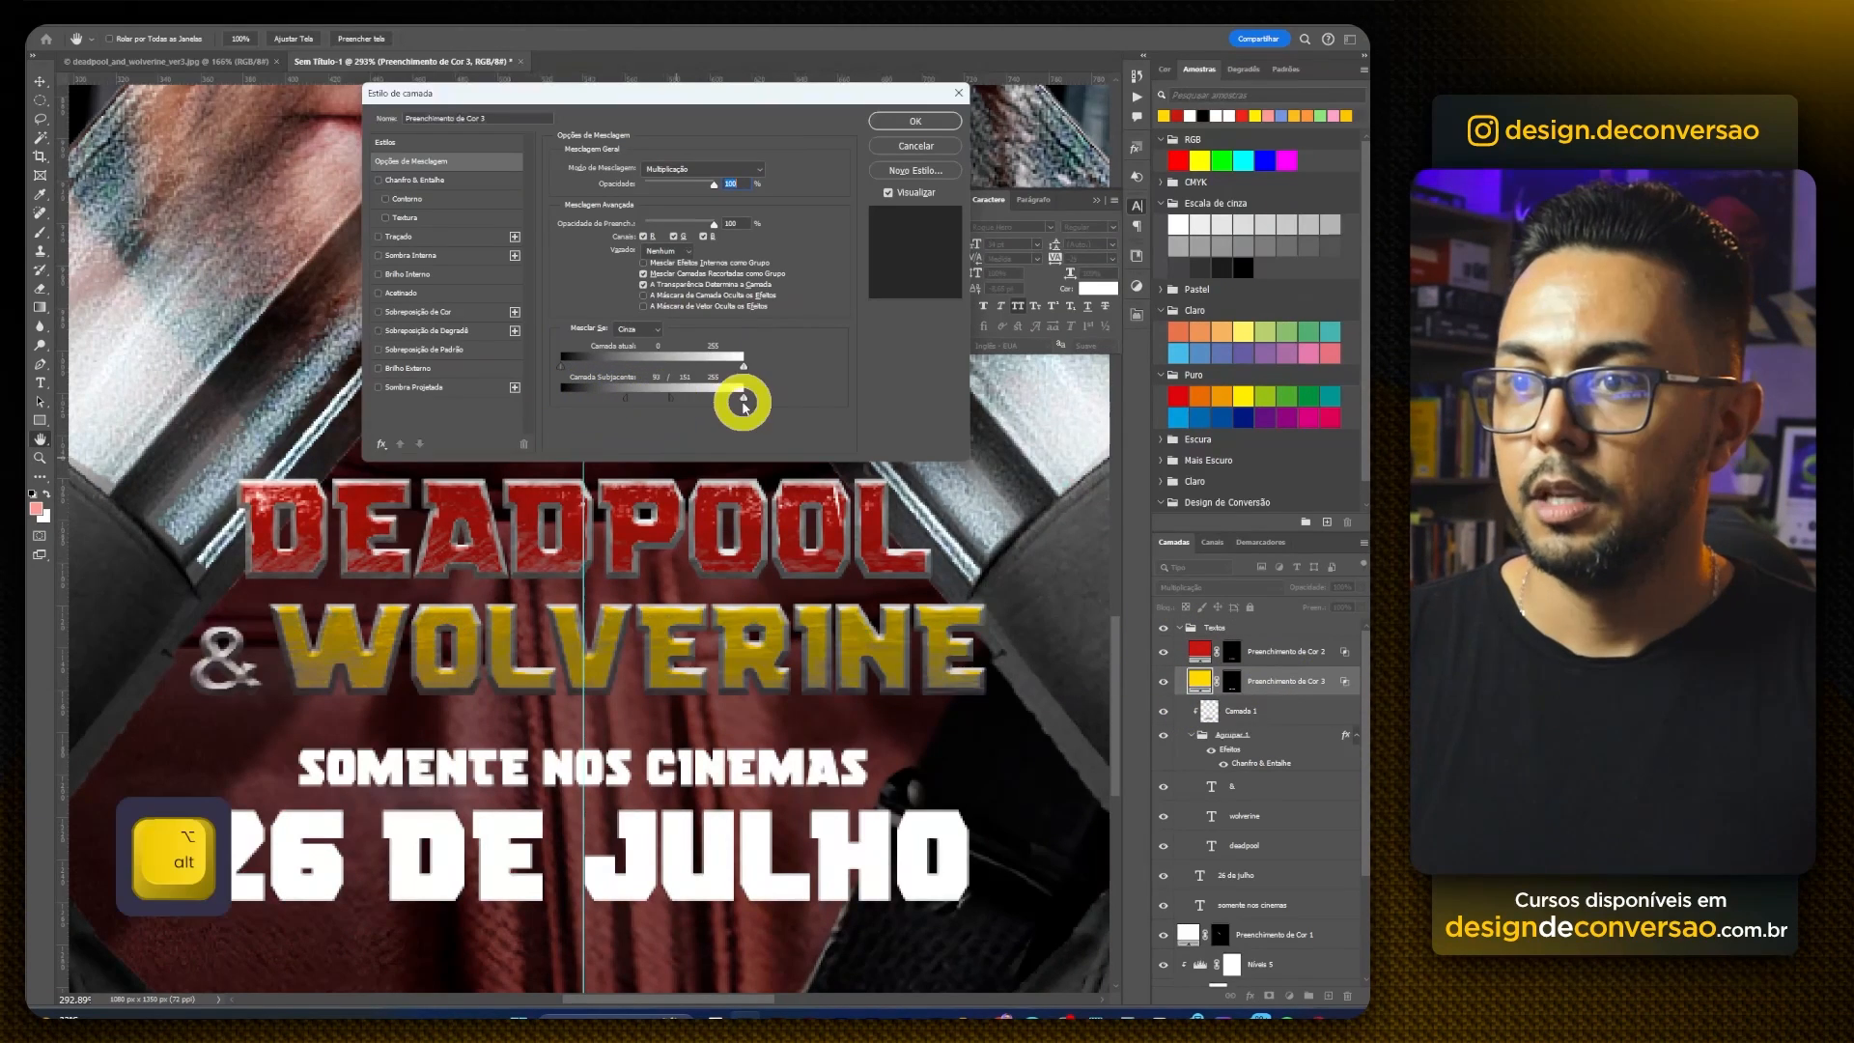
drag(720, 403, 677, 400)
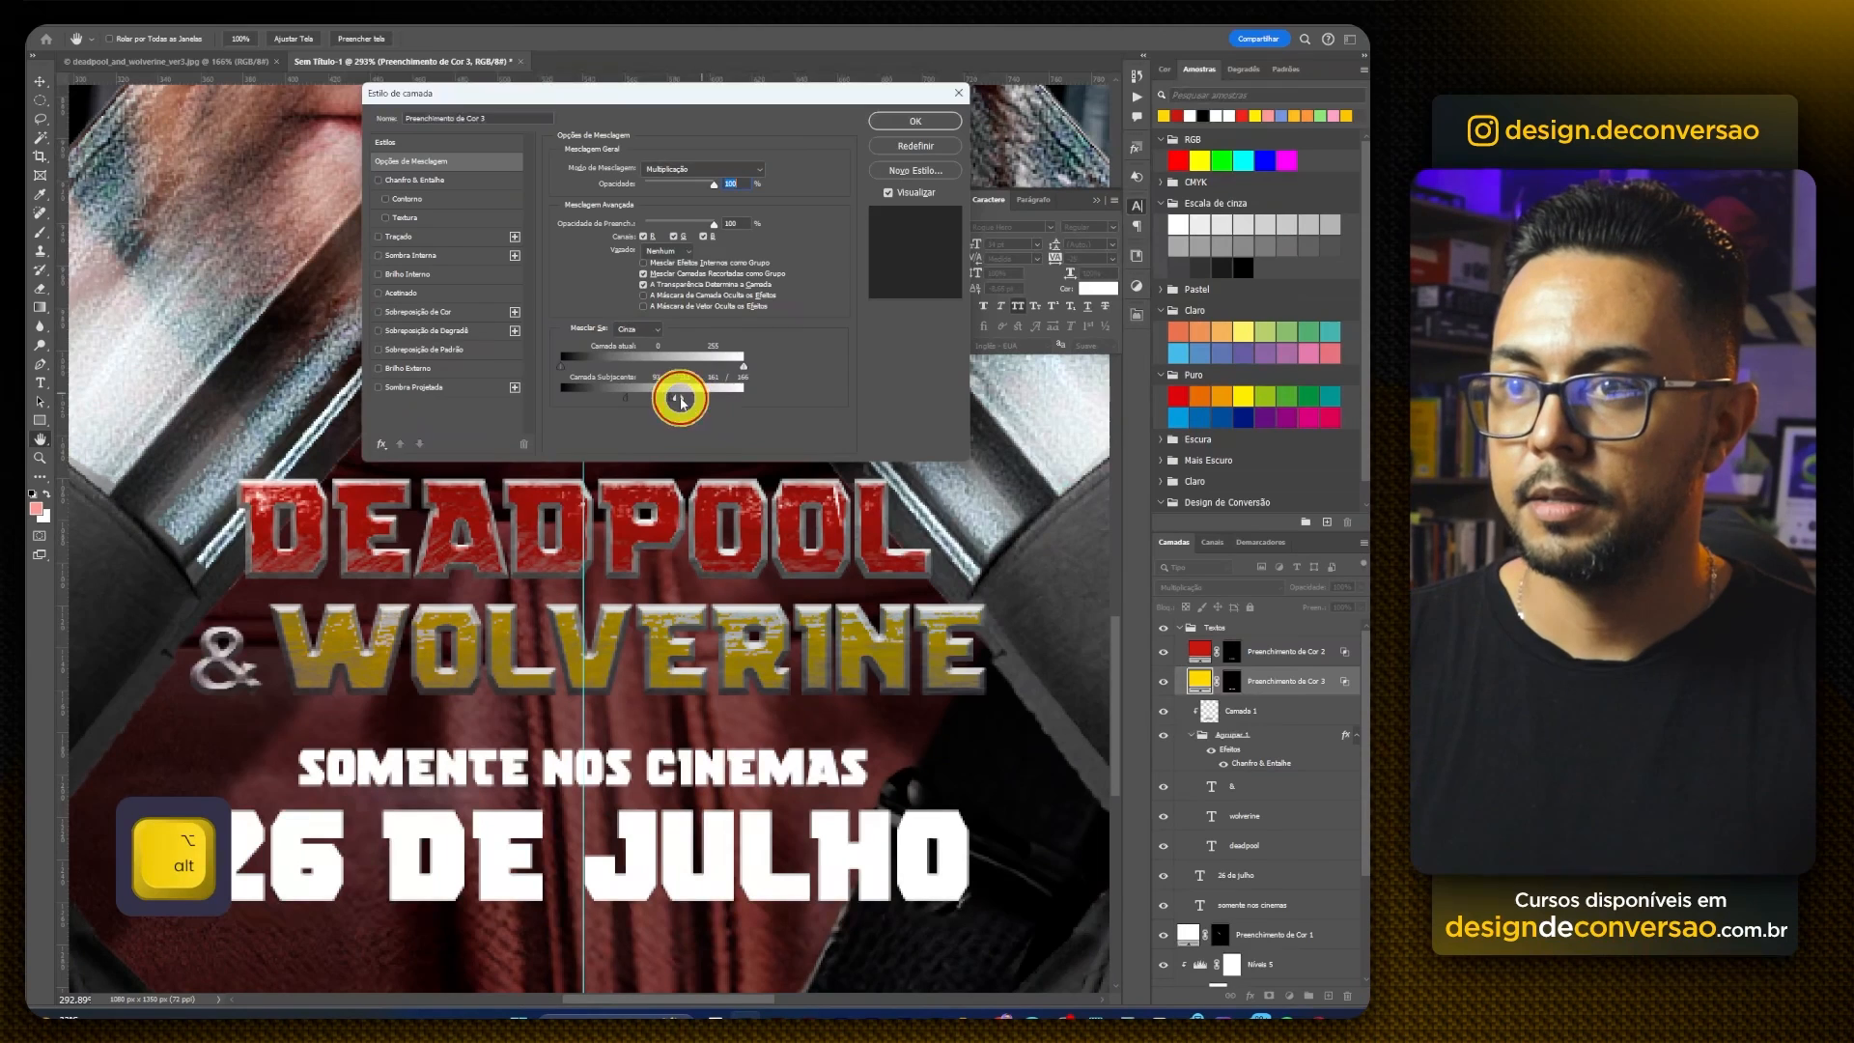
key(Return)
click(1214, 772)
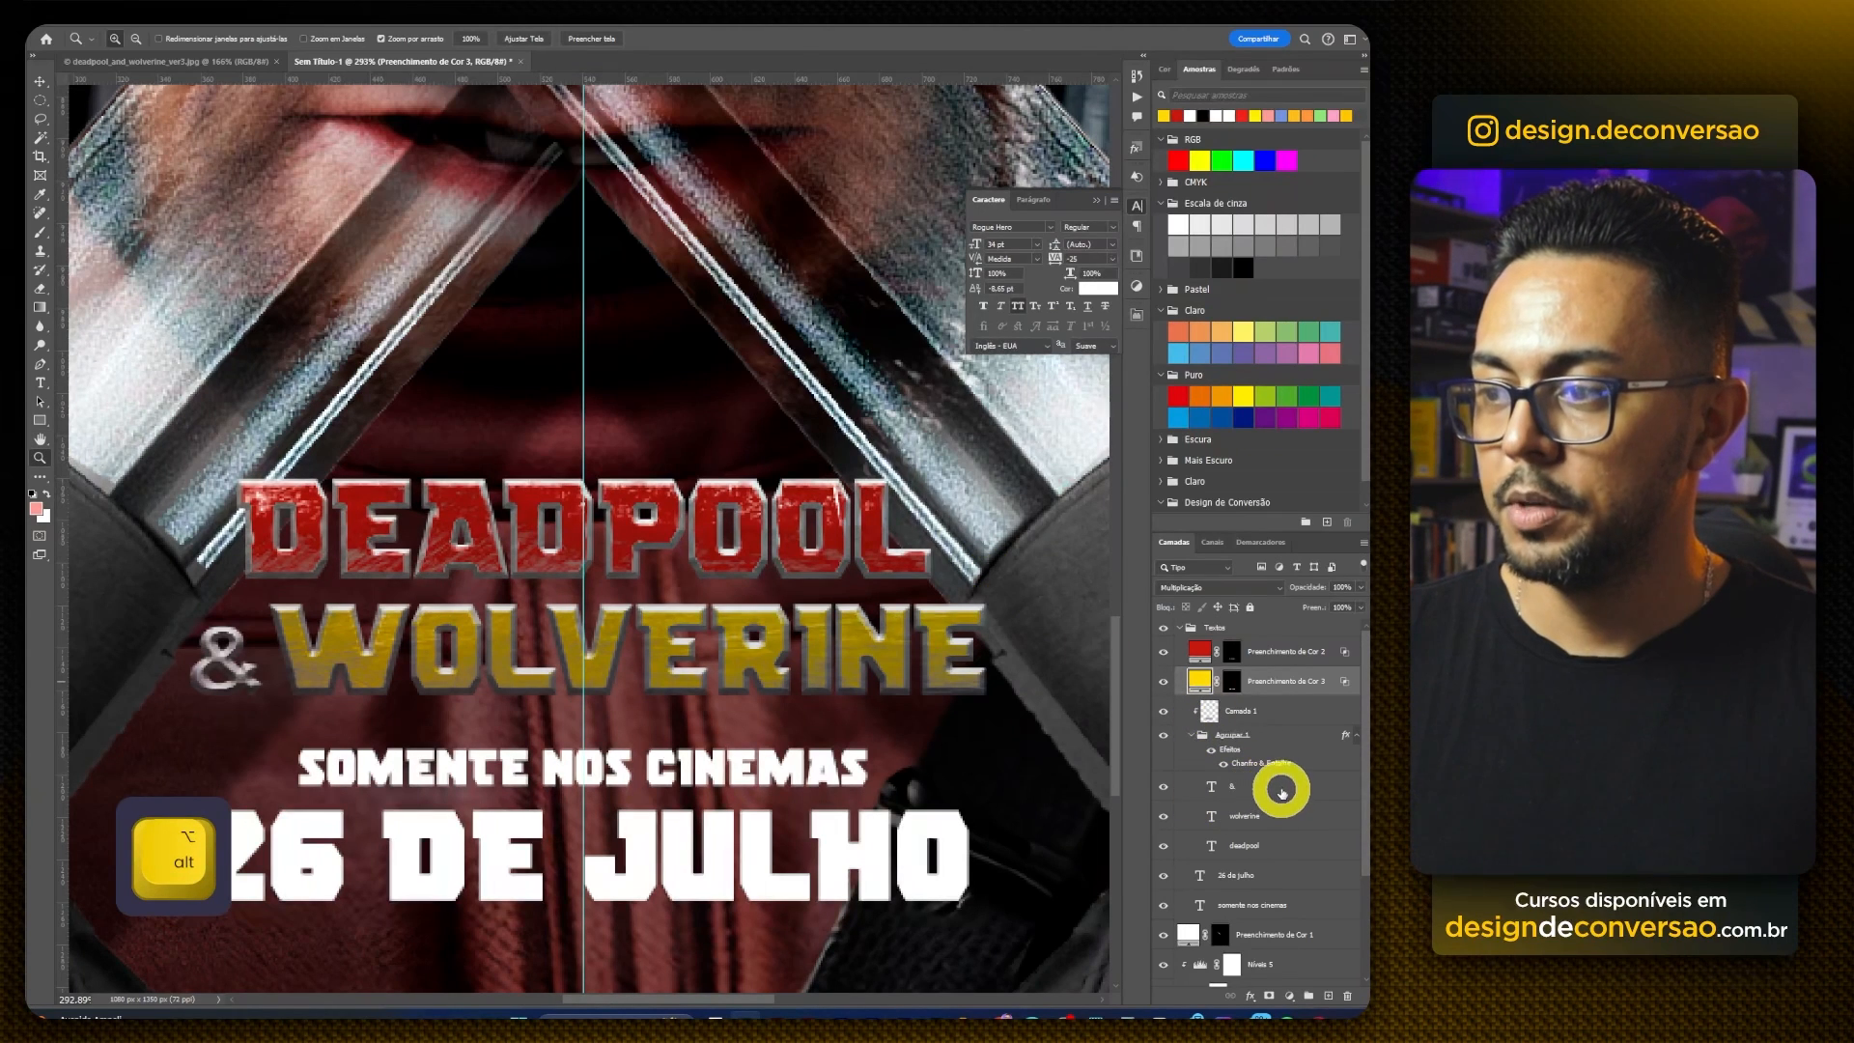
Step: Load the outline of the "&" text layer as a selection and contract it
click(1282, 791)
ctrl+click(1209, 787)
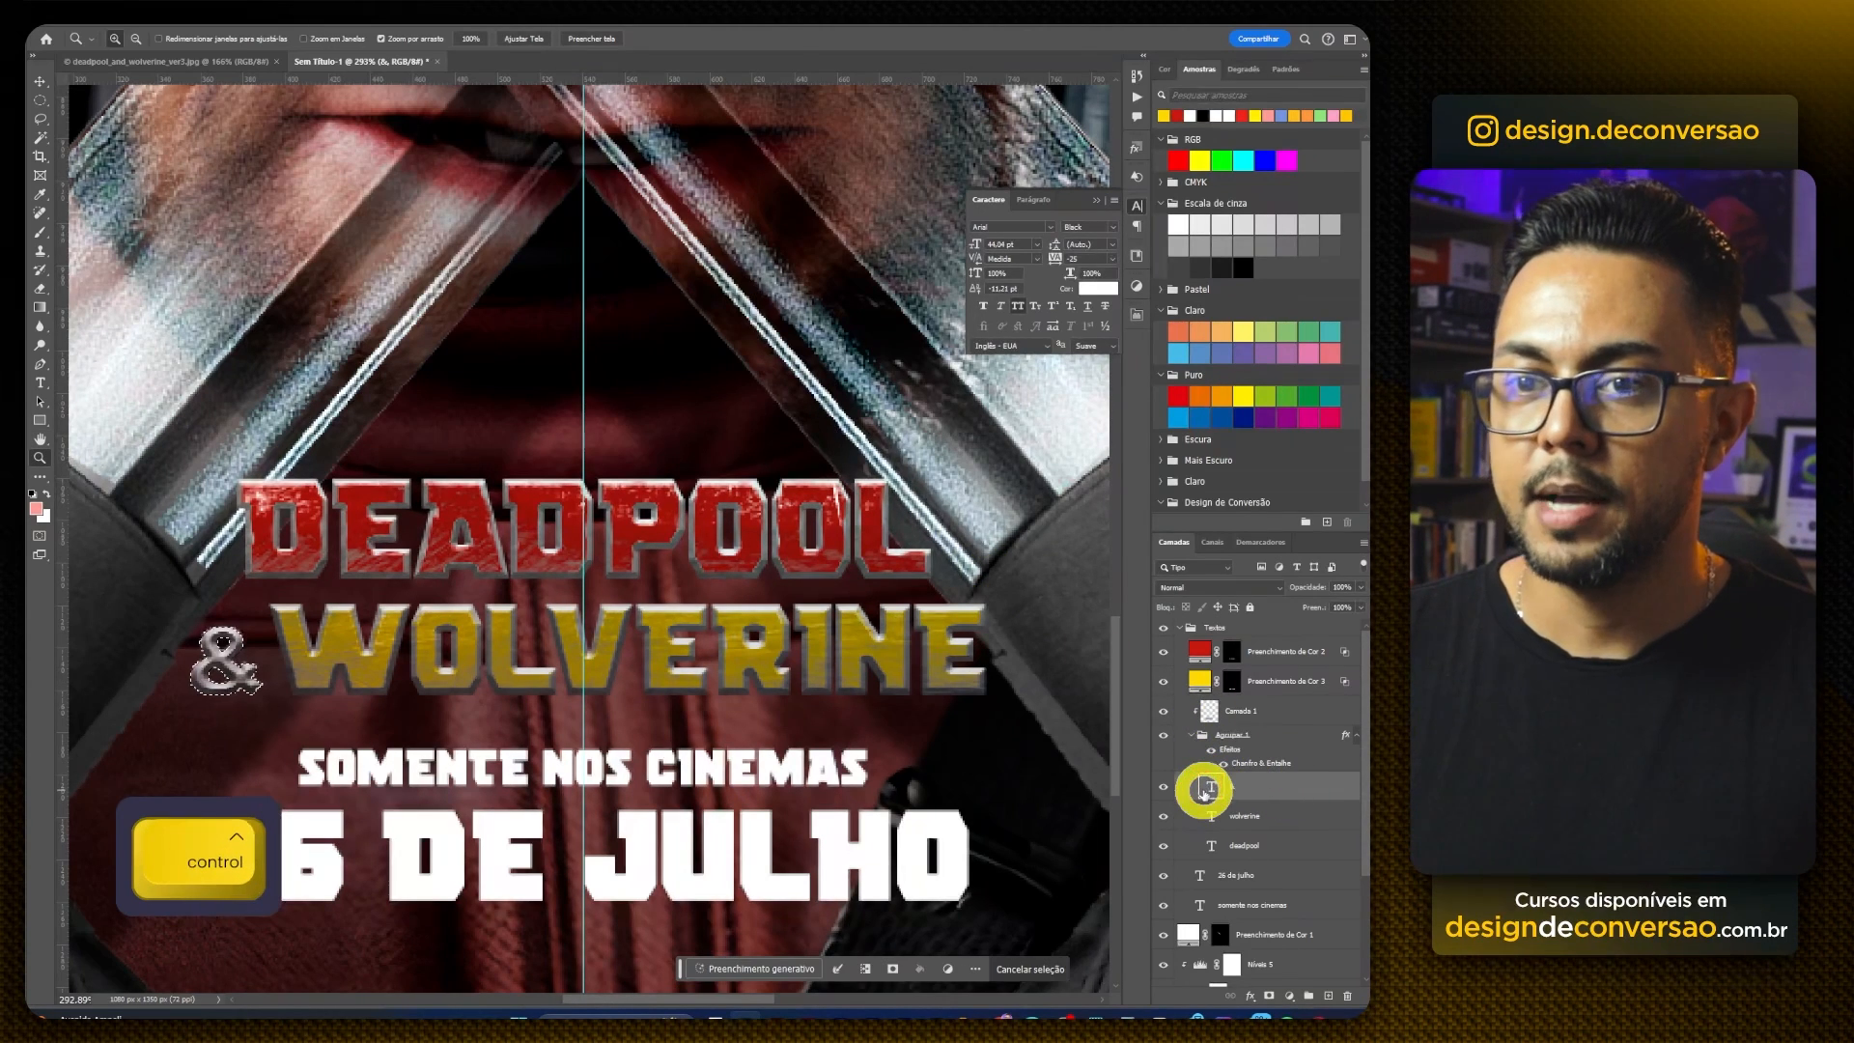
click(250, 15)
mouse_move(357, 234)
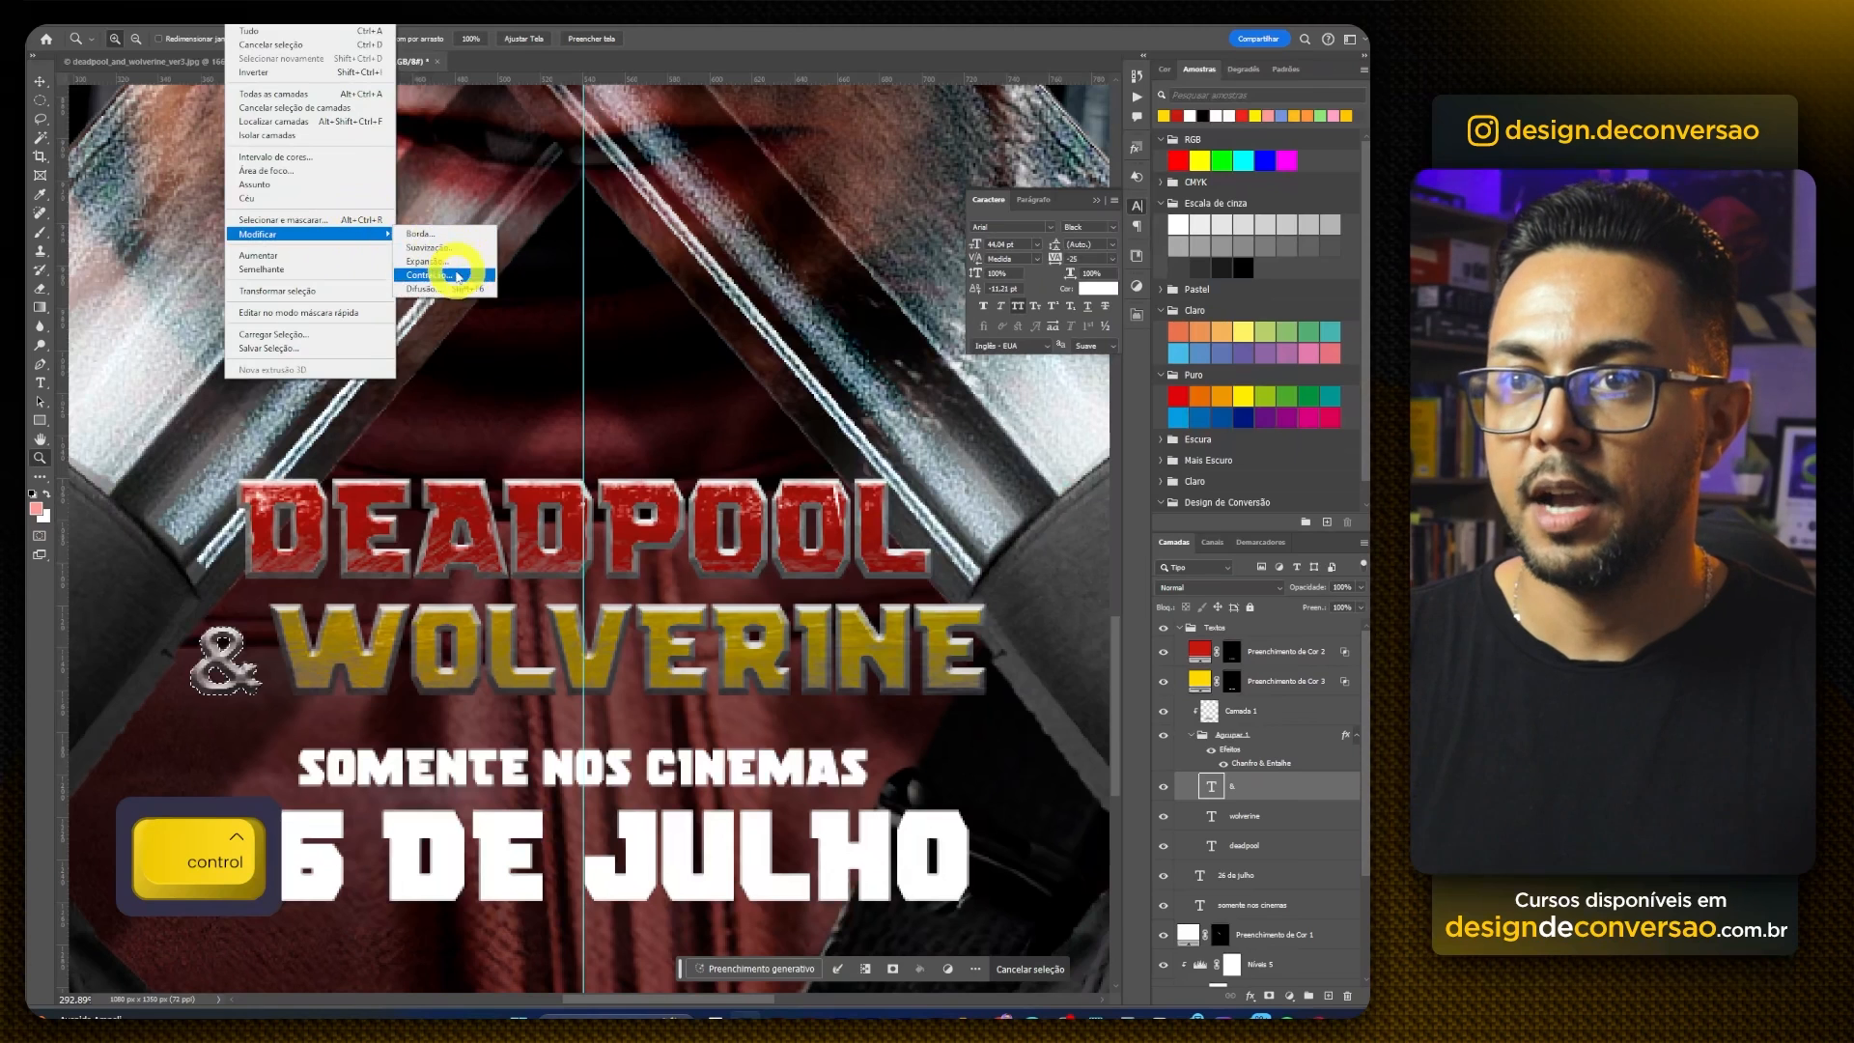
click(447, 278)
click(538, 281)
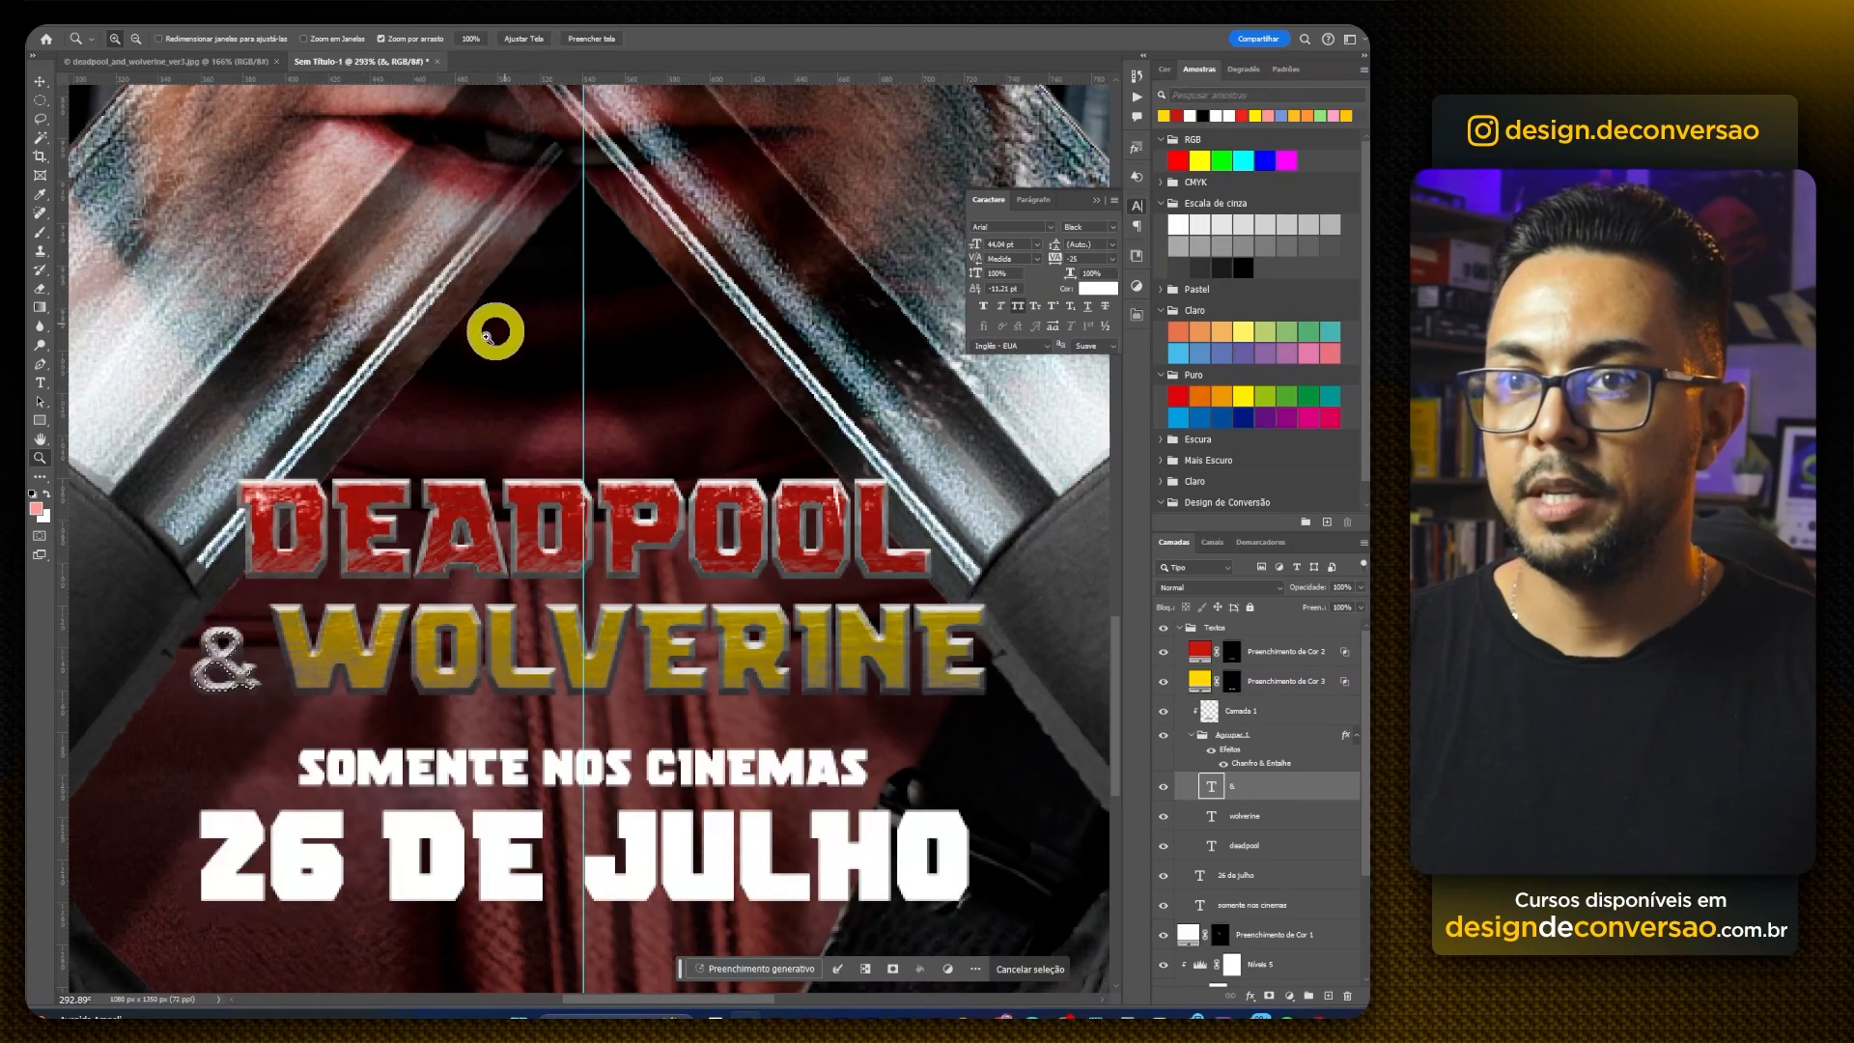
Step: Add a red solid colour fill within the ampersand selection, above the Camada 1 texture layer, and set it to Multiply (Multiplicação)
click(1258, 712)
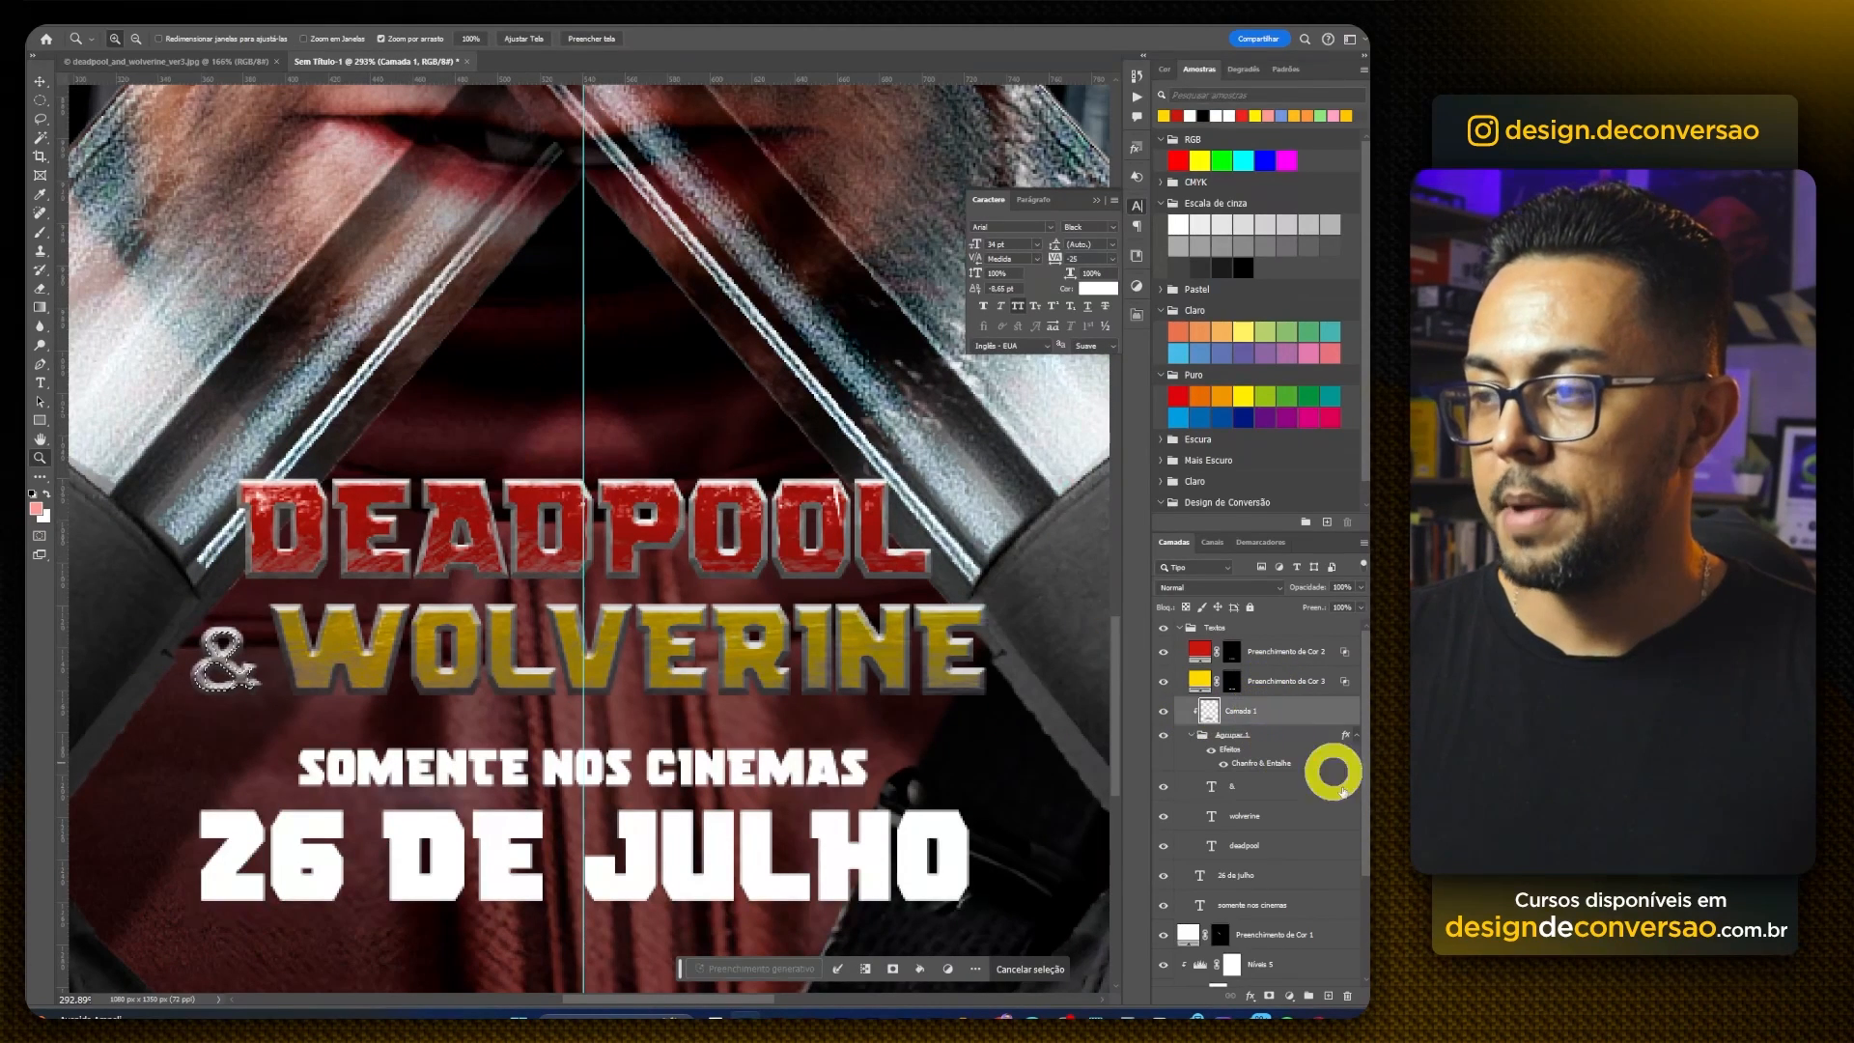
click(1291, 995)
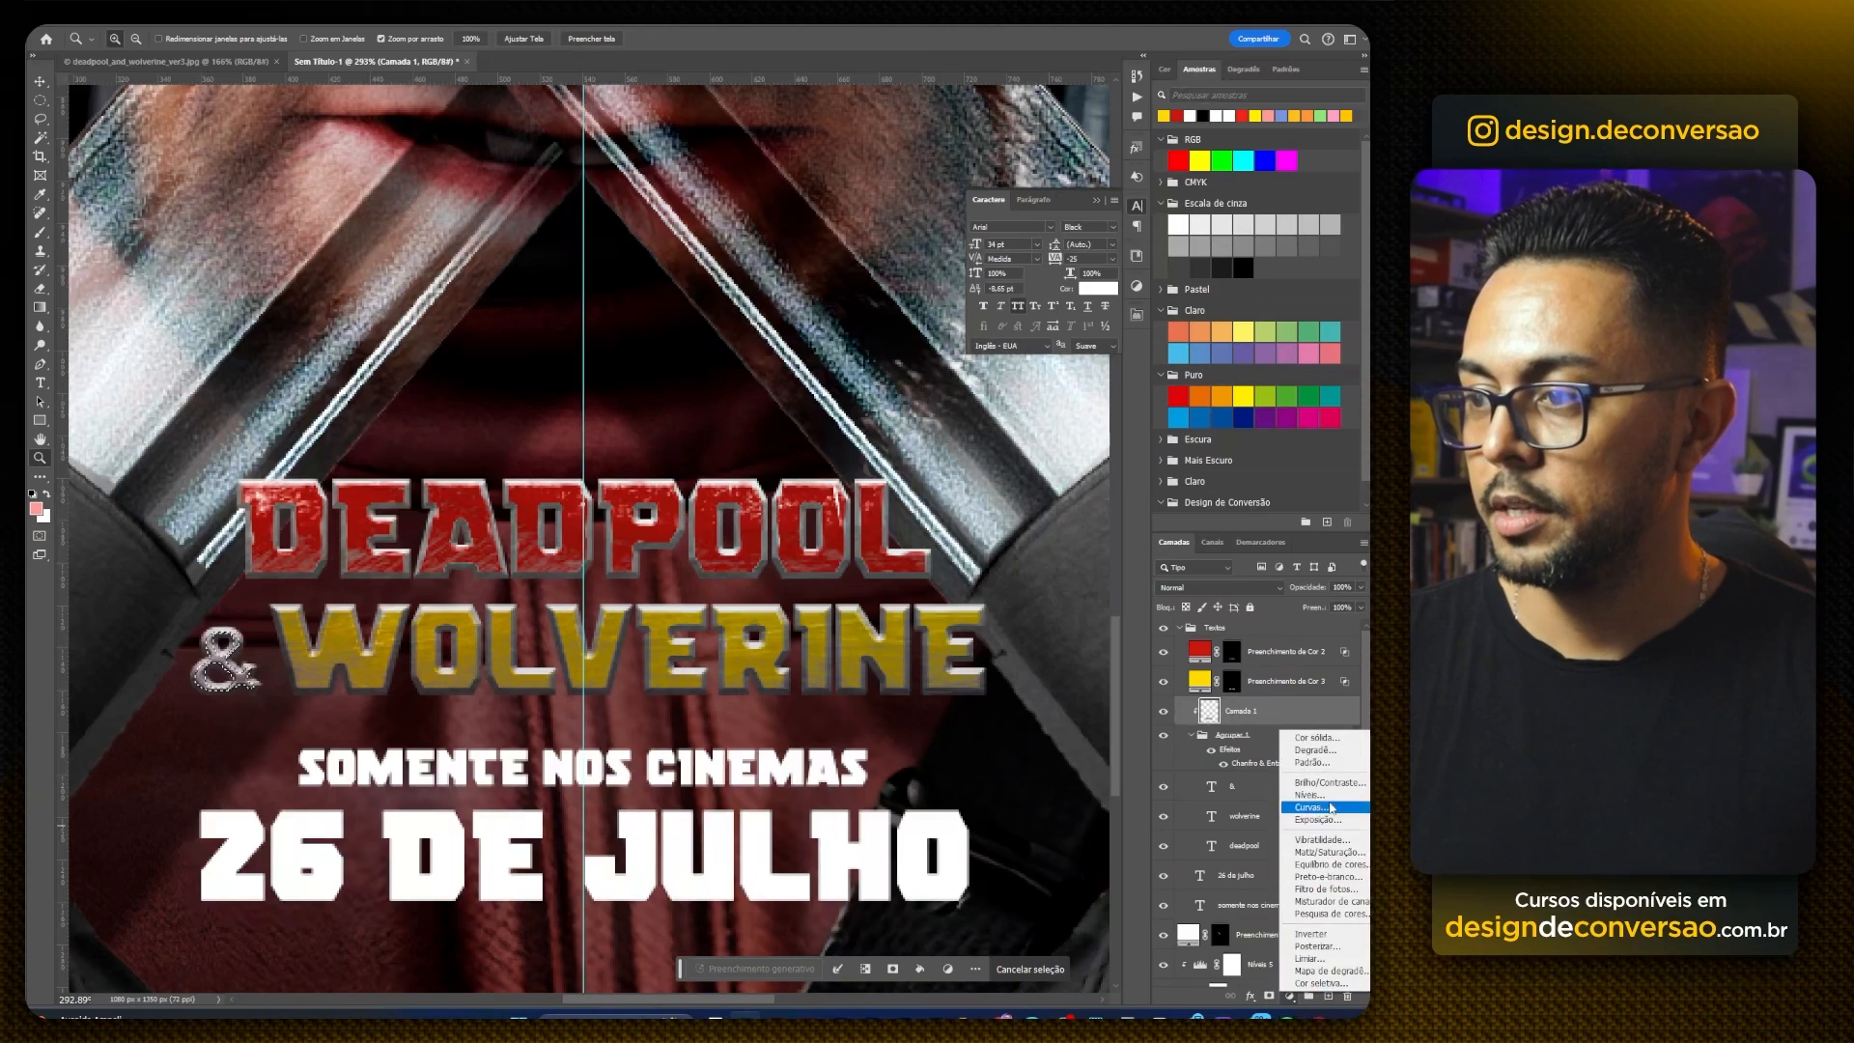
click(1342, 737)
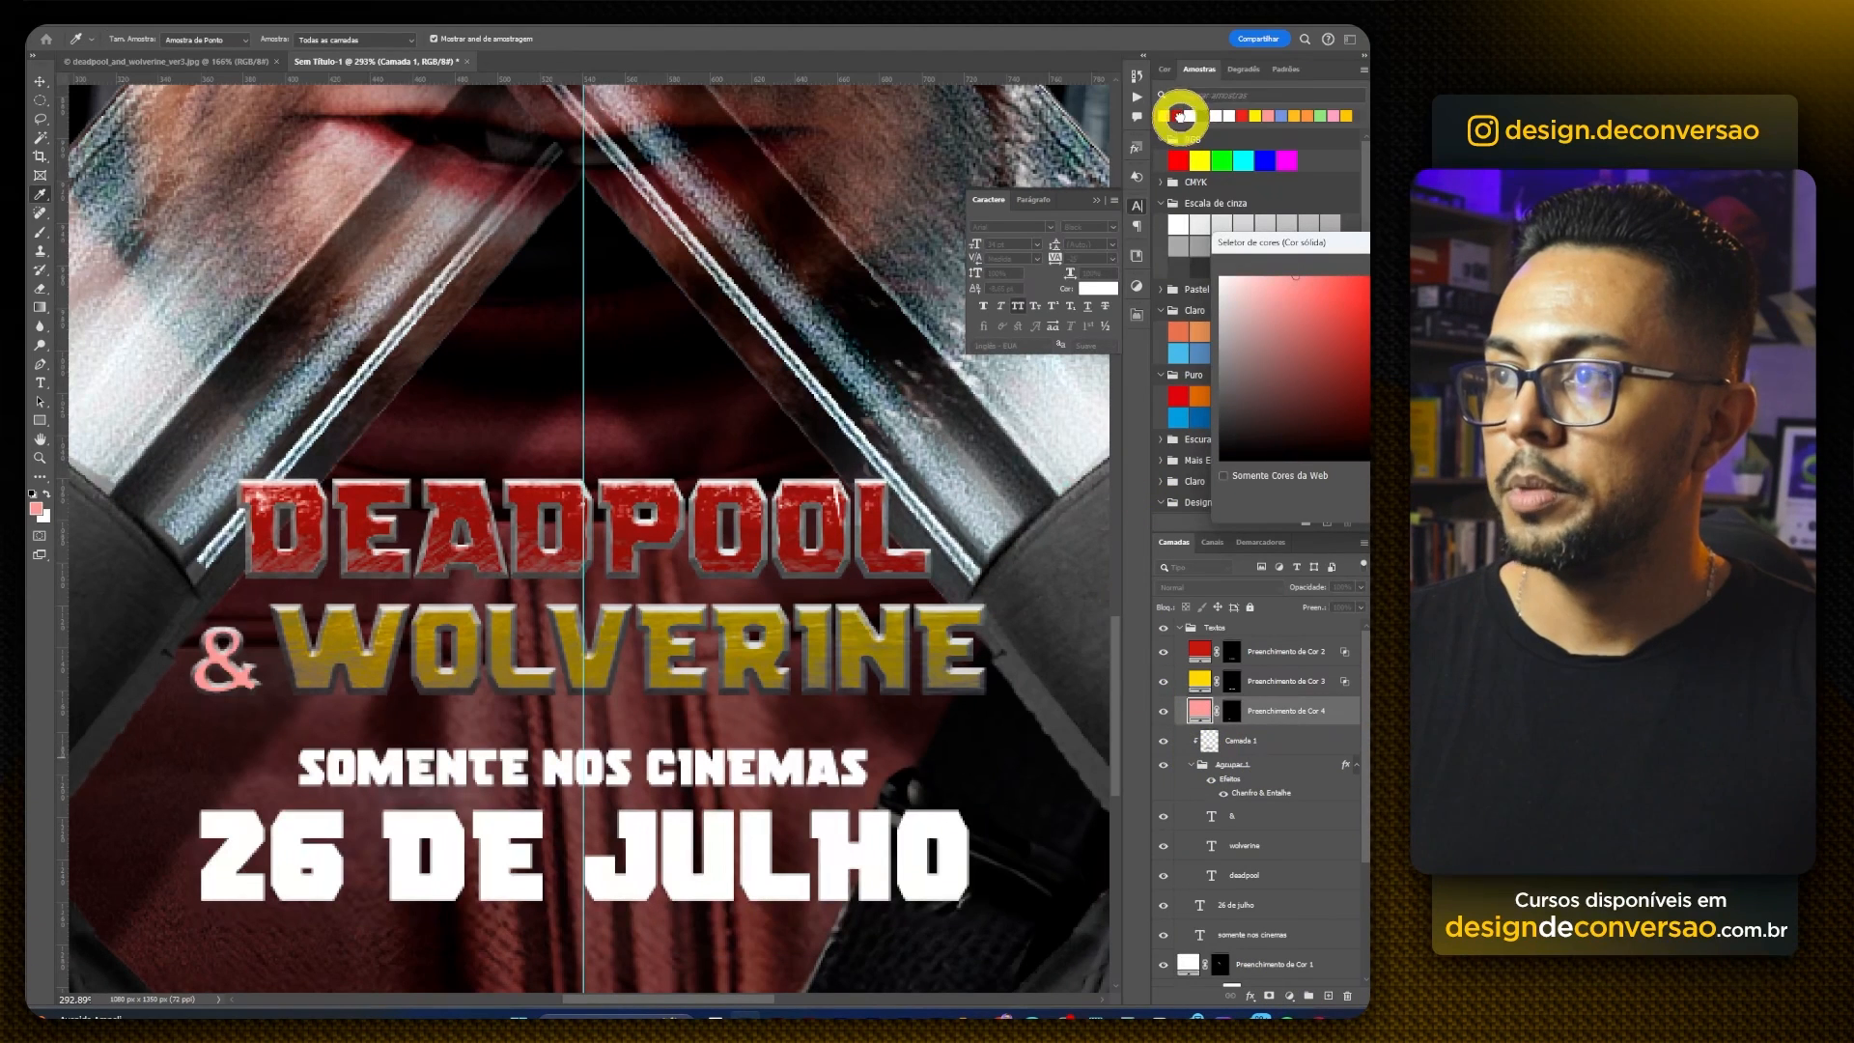
key(Return)
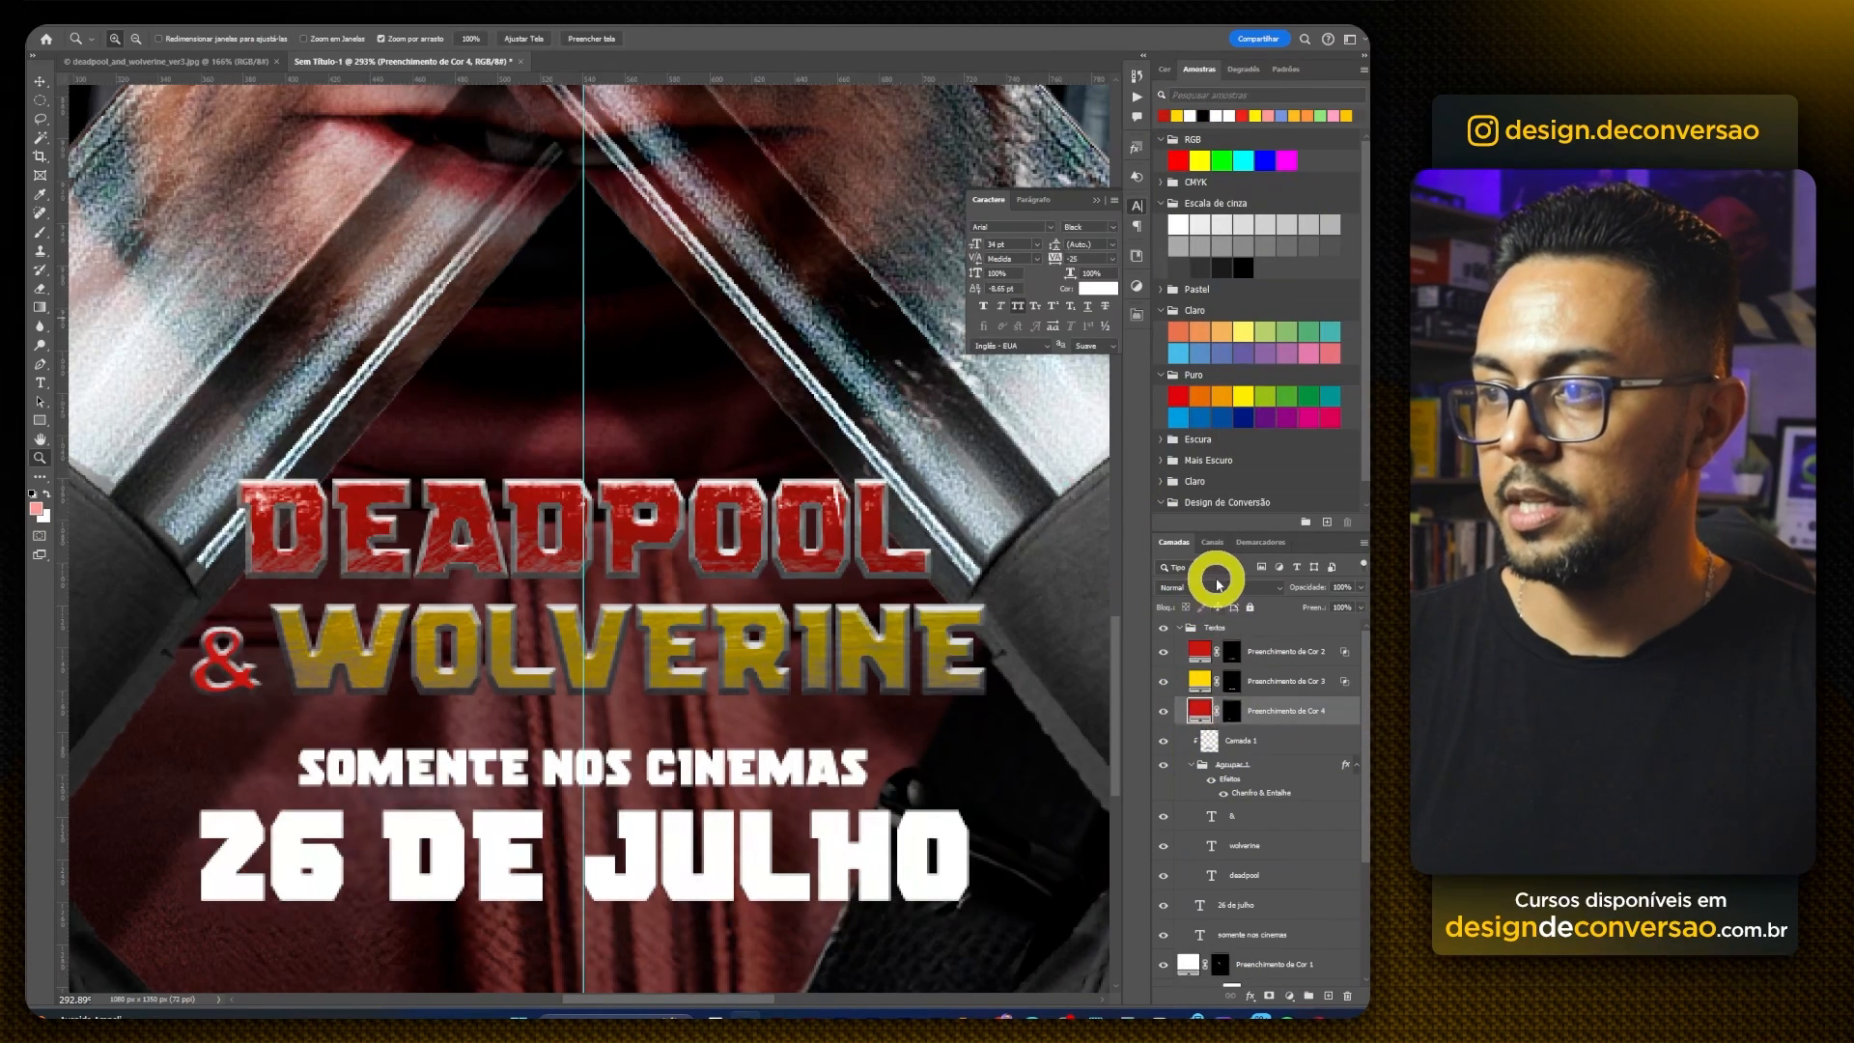
click(1217, 583)
click(1207, 641)
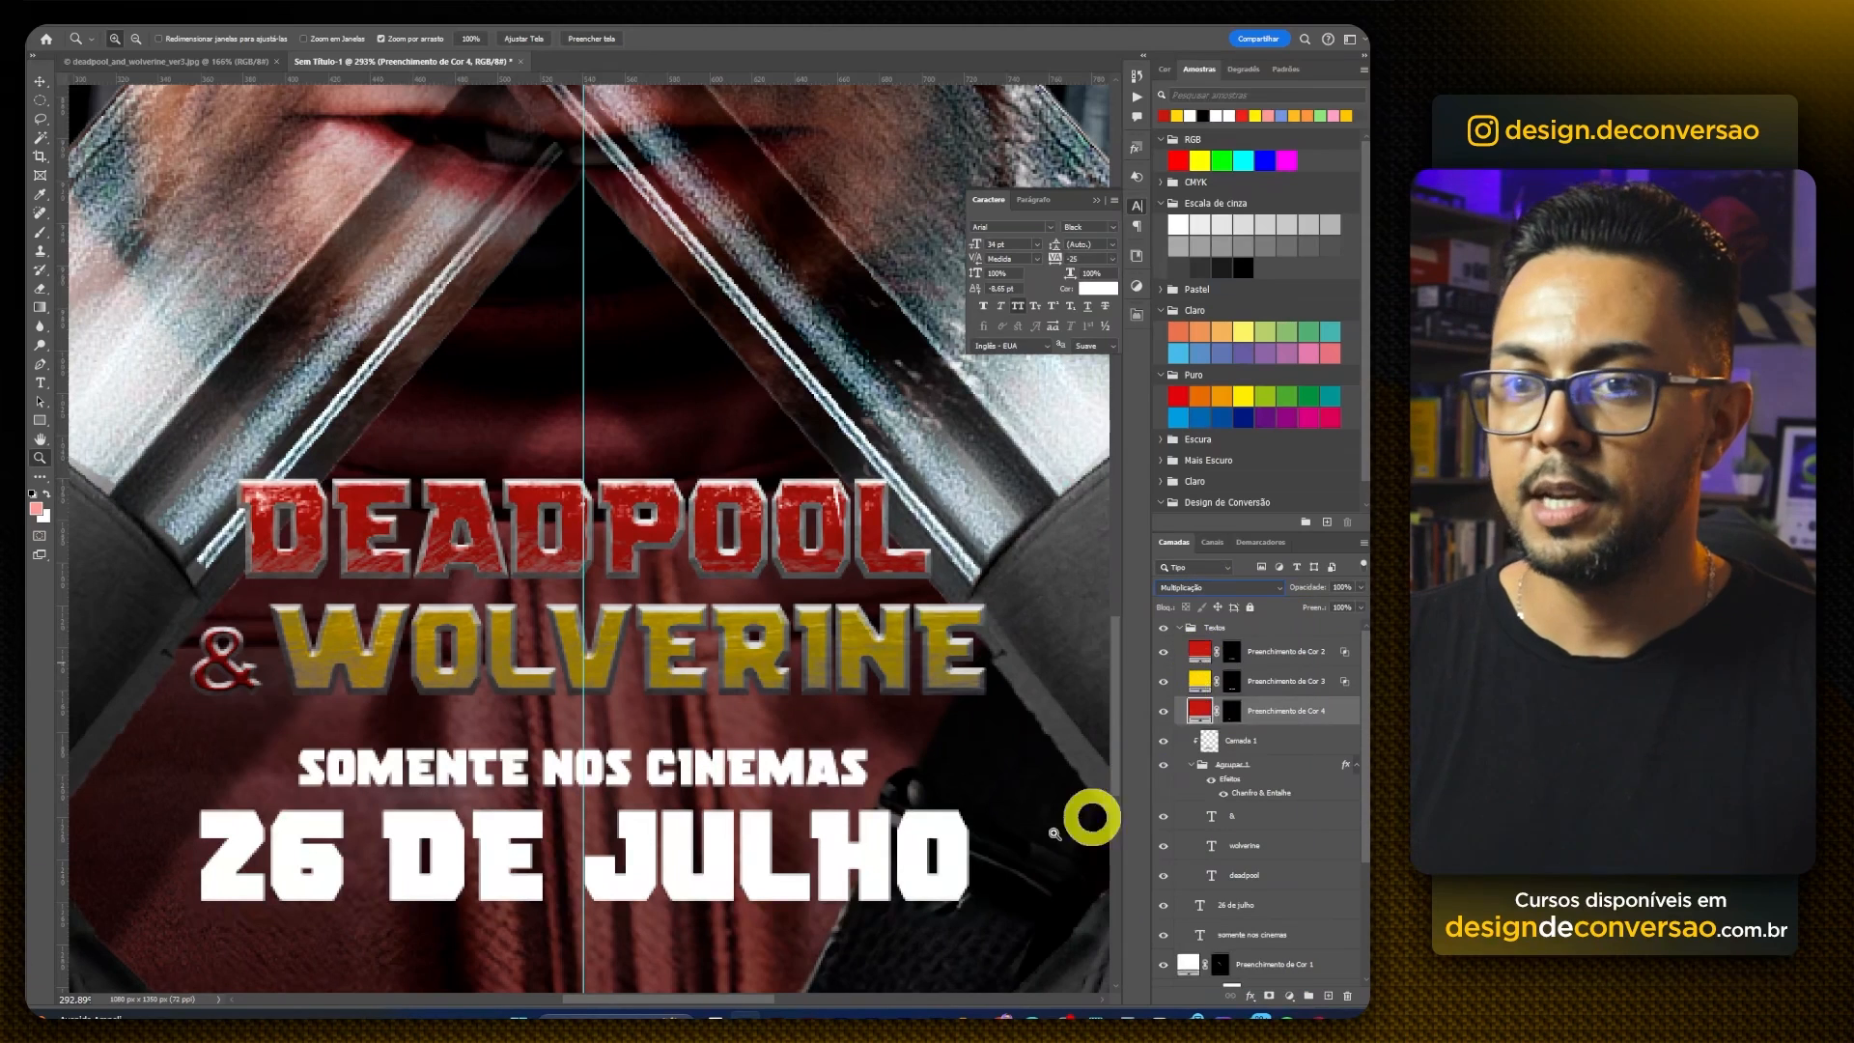
Step: Collapse the Agrupar 1 title group and enable a Drop Shadow (Sombra Projetada) on it with the default settings
click(1279, 726)
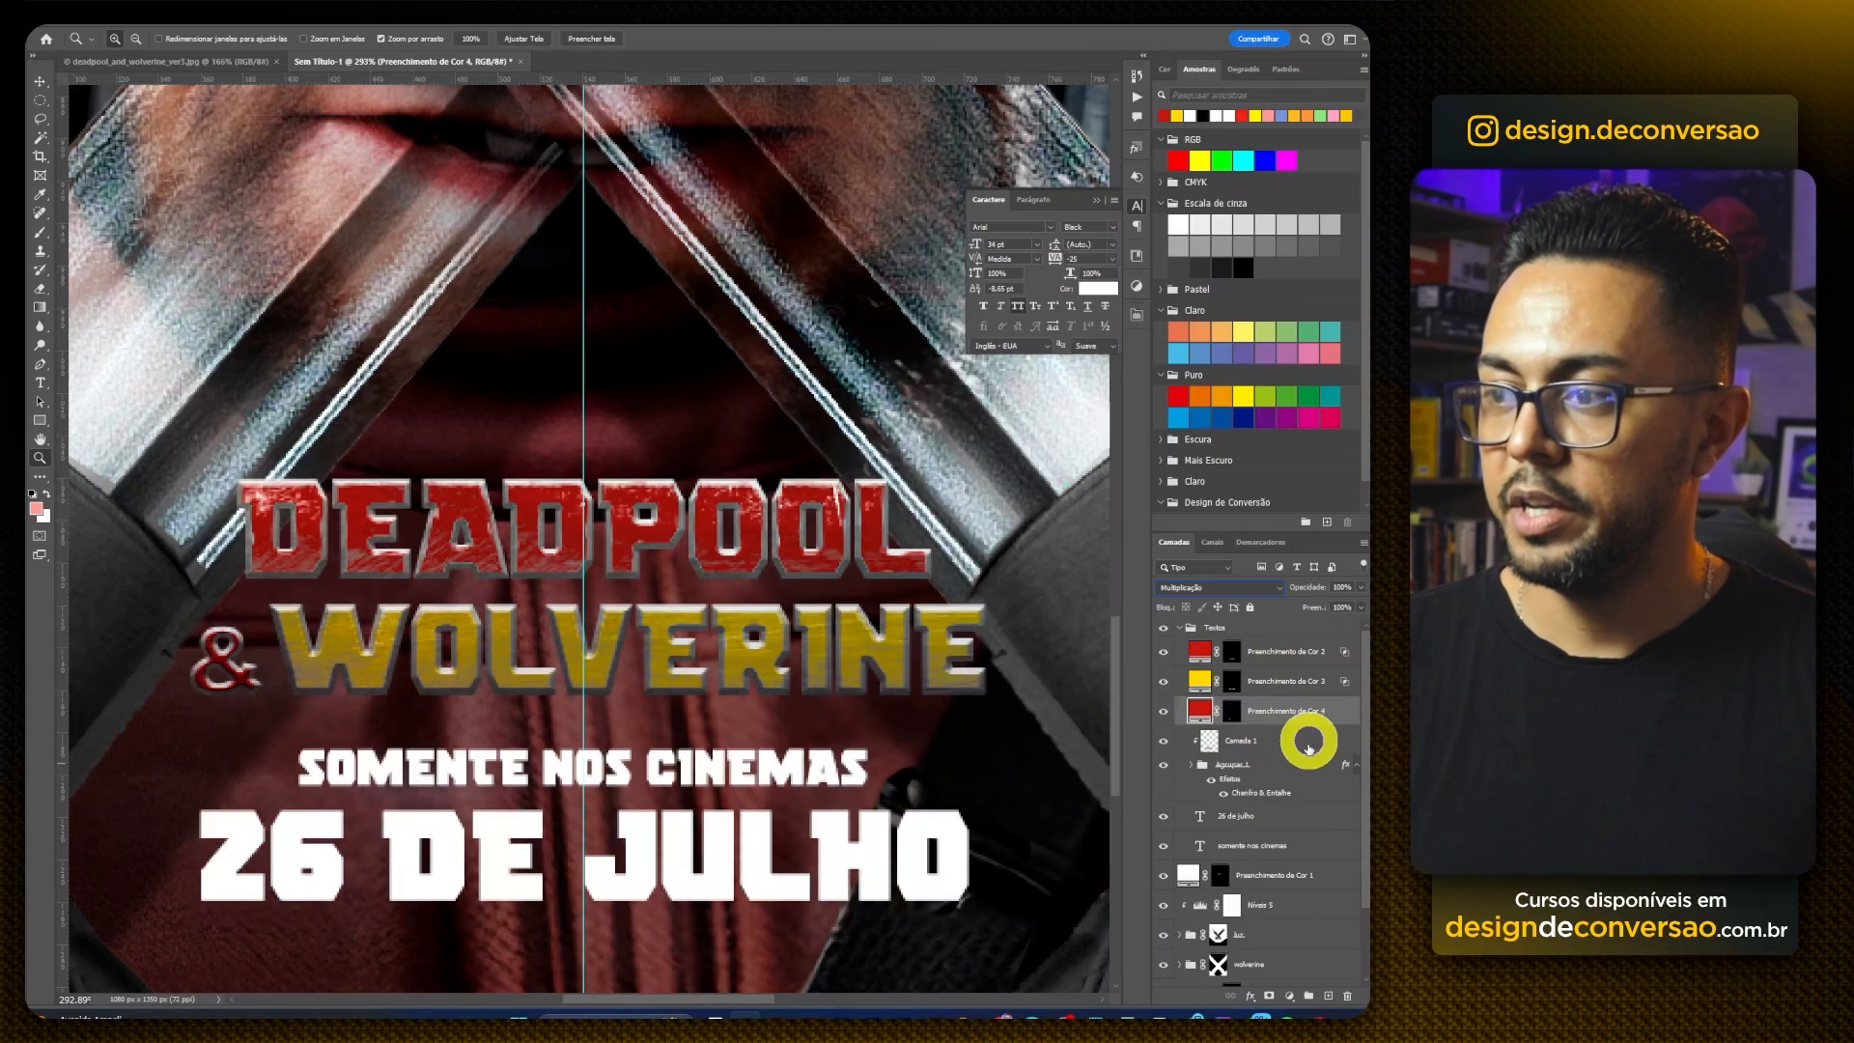
double_click(1295, 765)
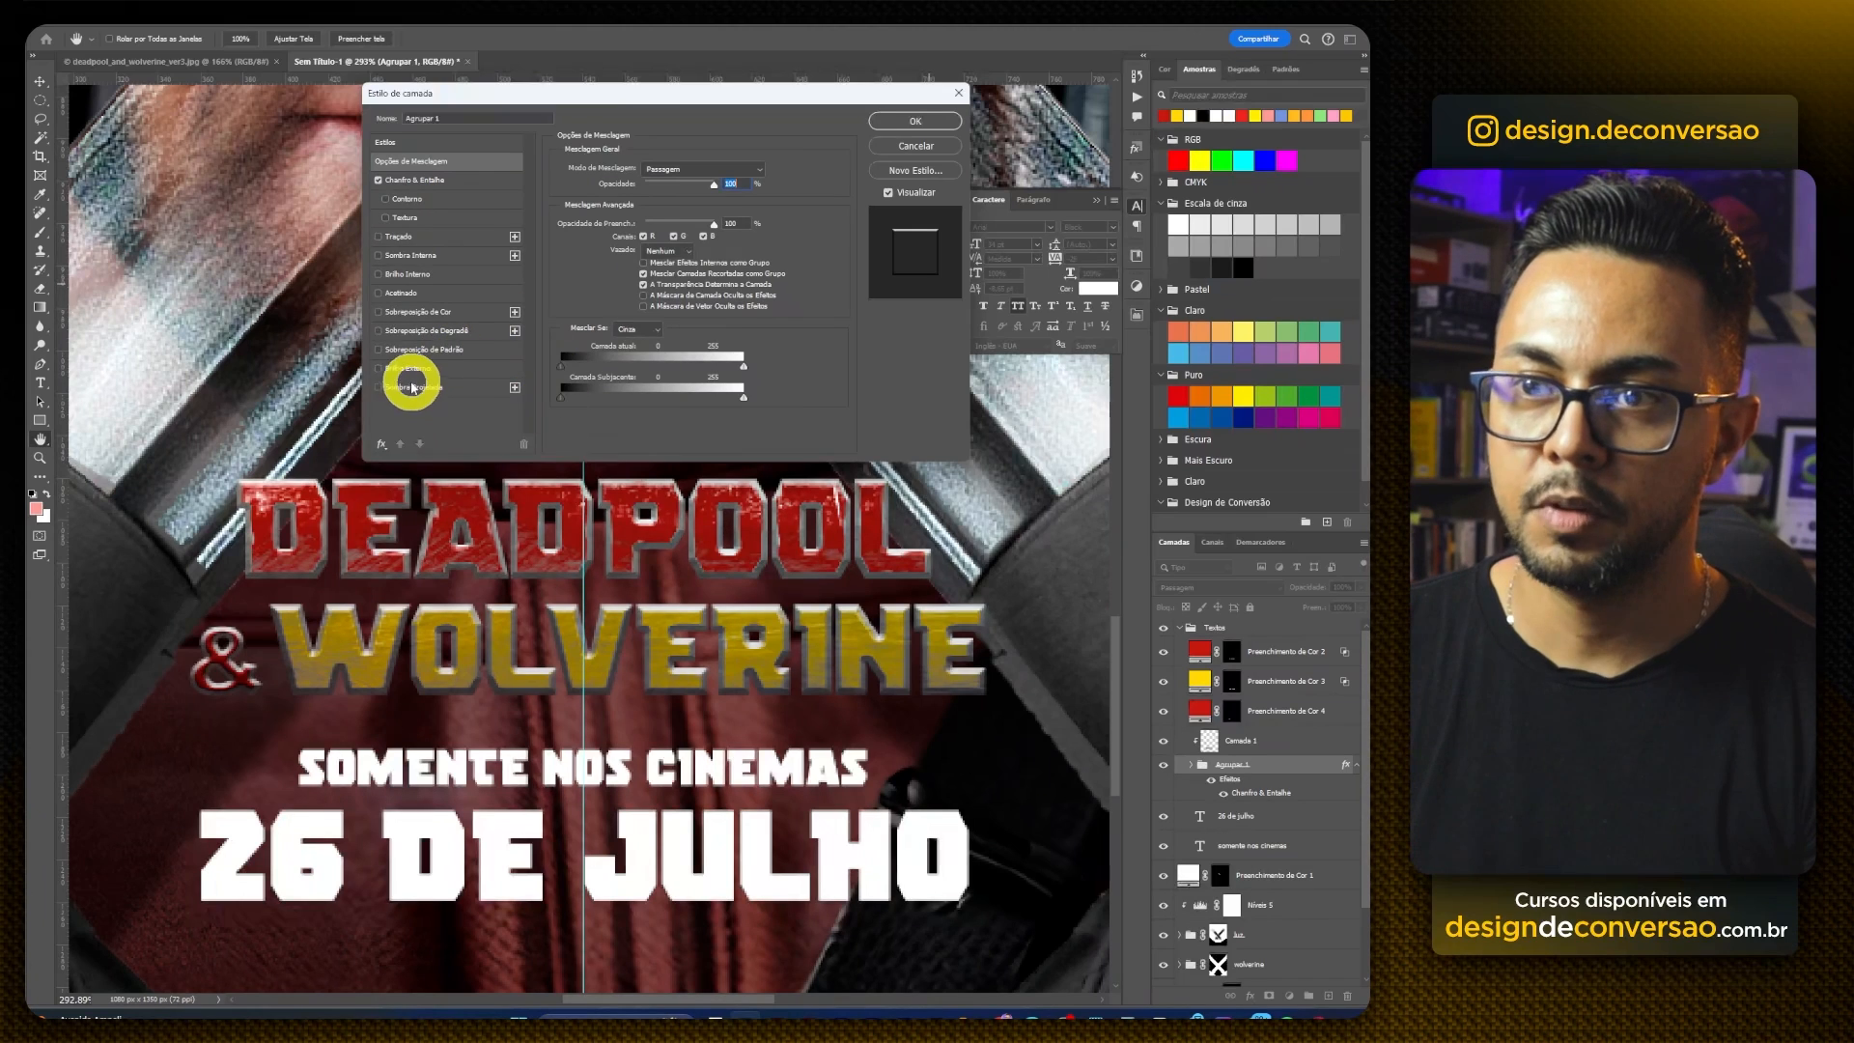
click(378, 388)
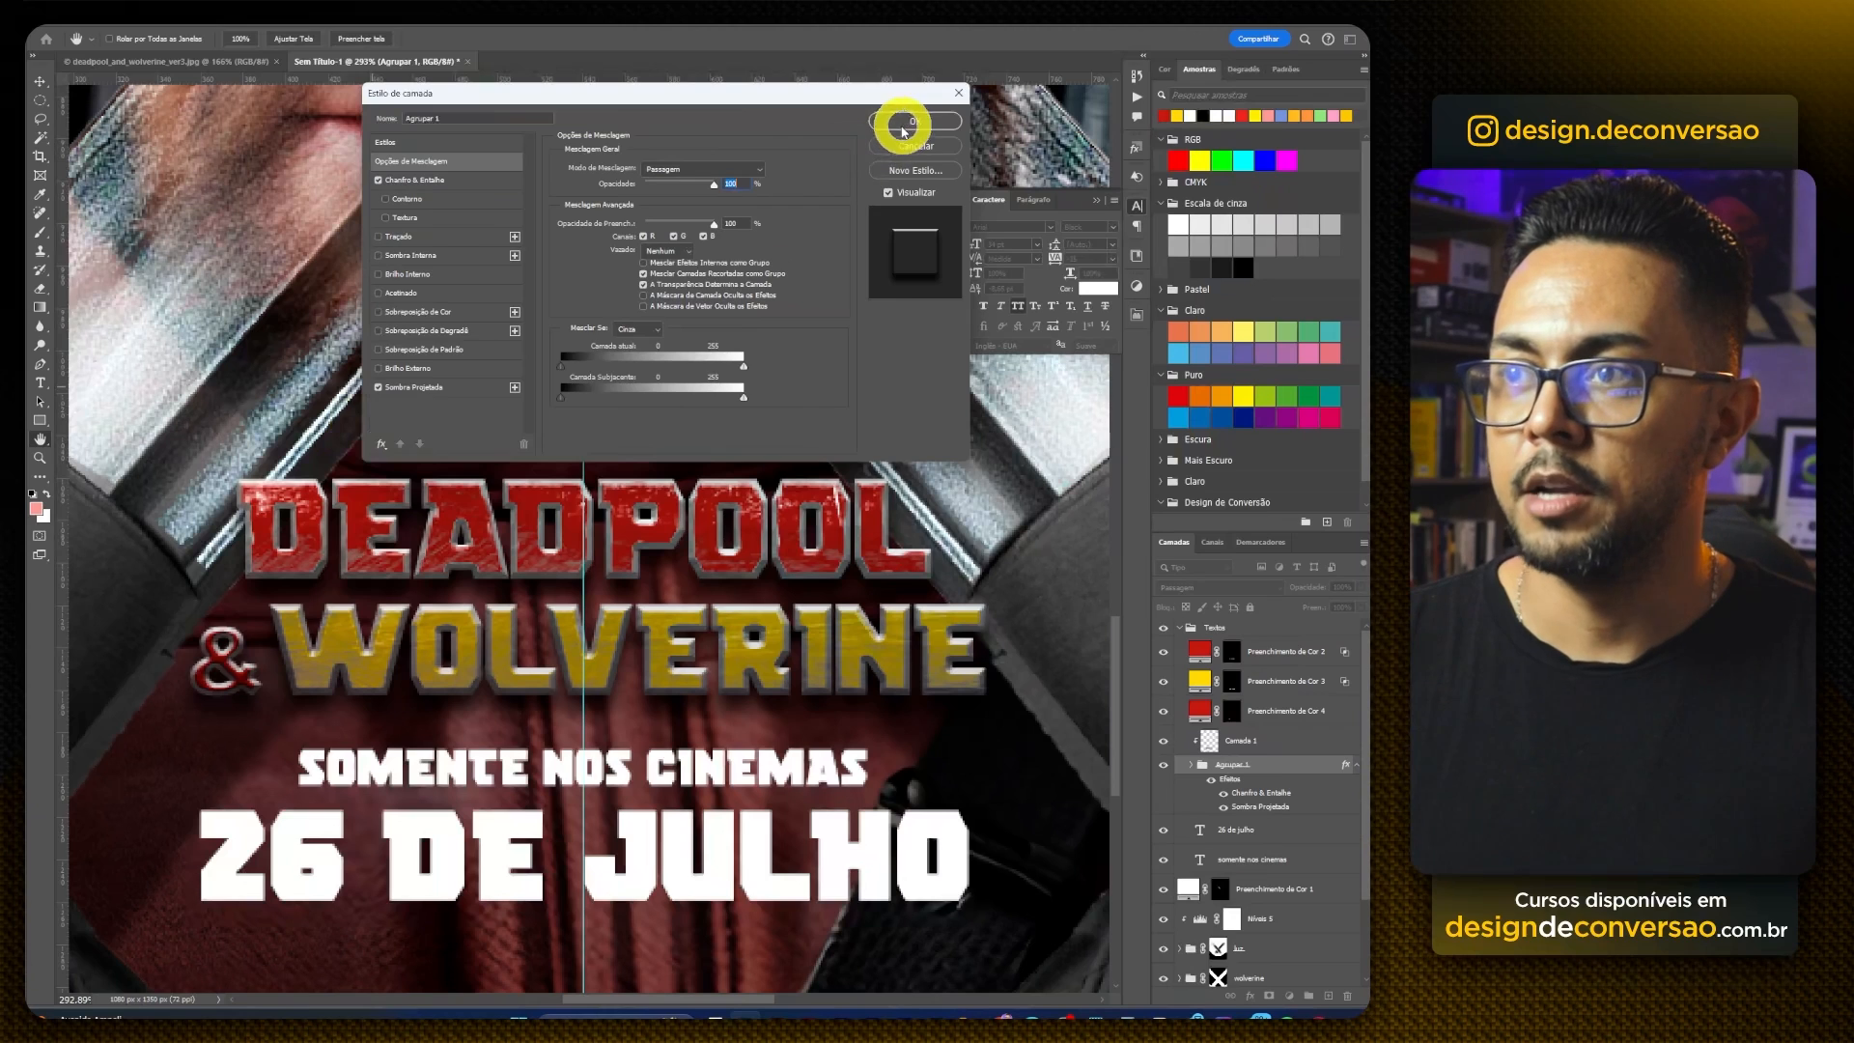
click(902, 126)
Step: Collapse the floating character settings and save the poster as post-deadpool-v3.psd
key(z)
key(ctrl+0)
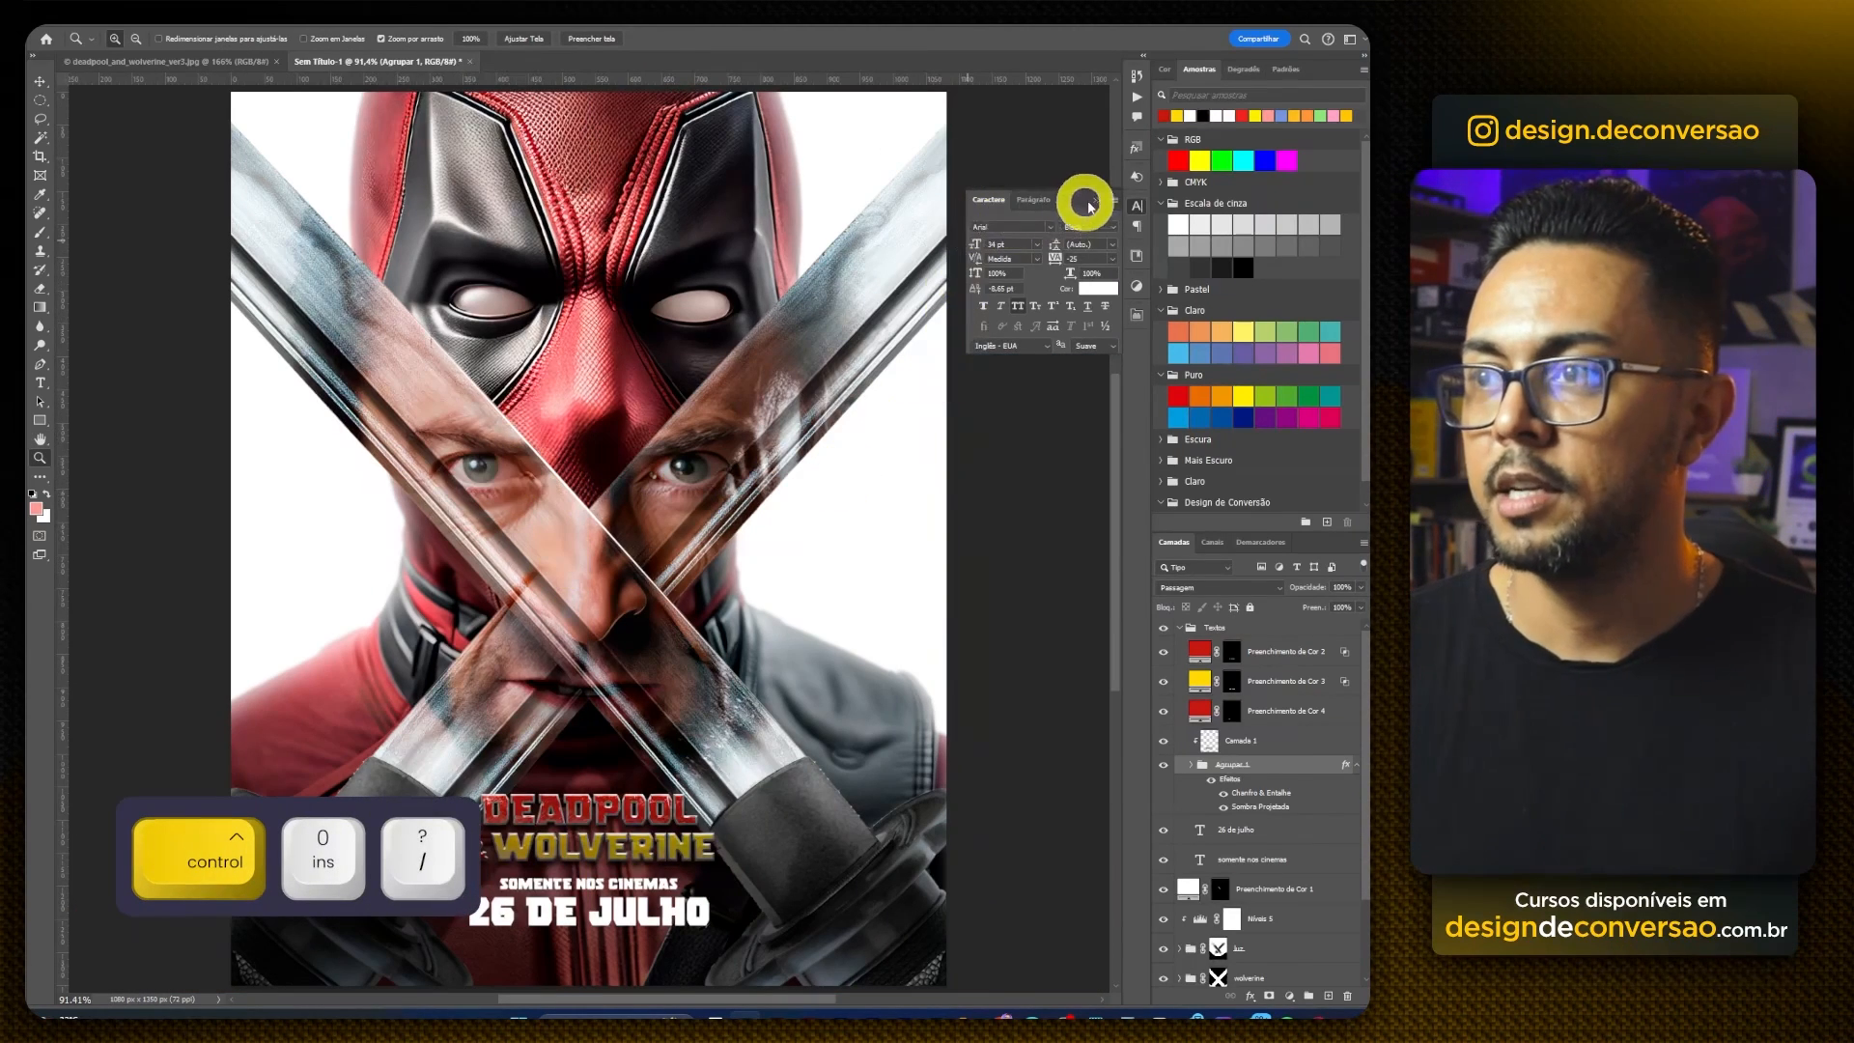
click(1098, 203)
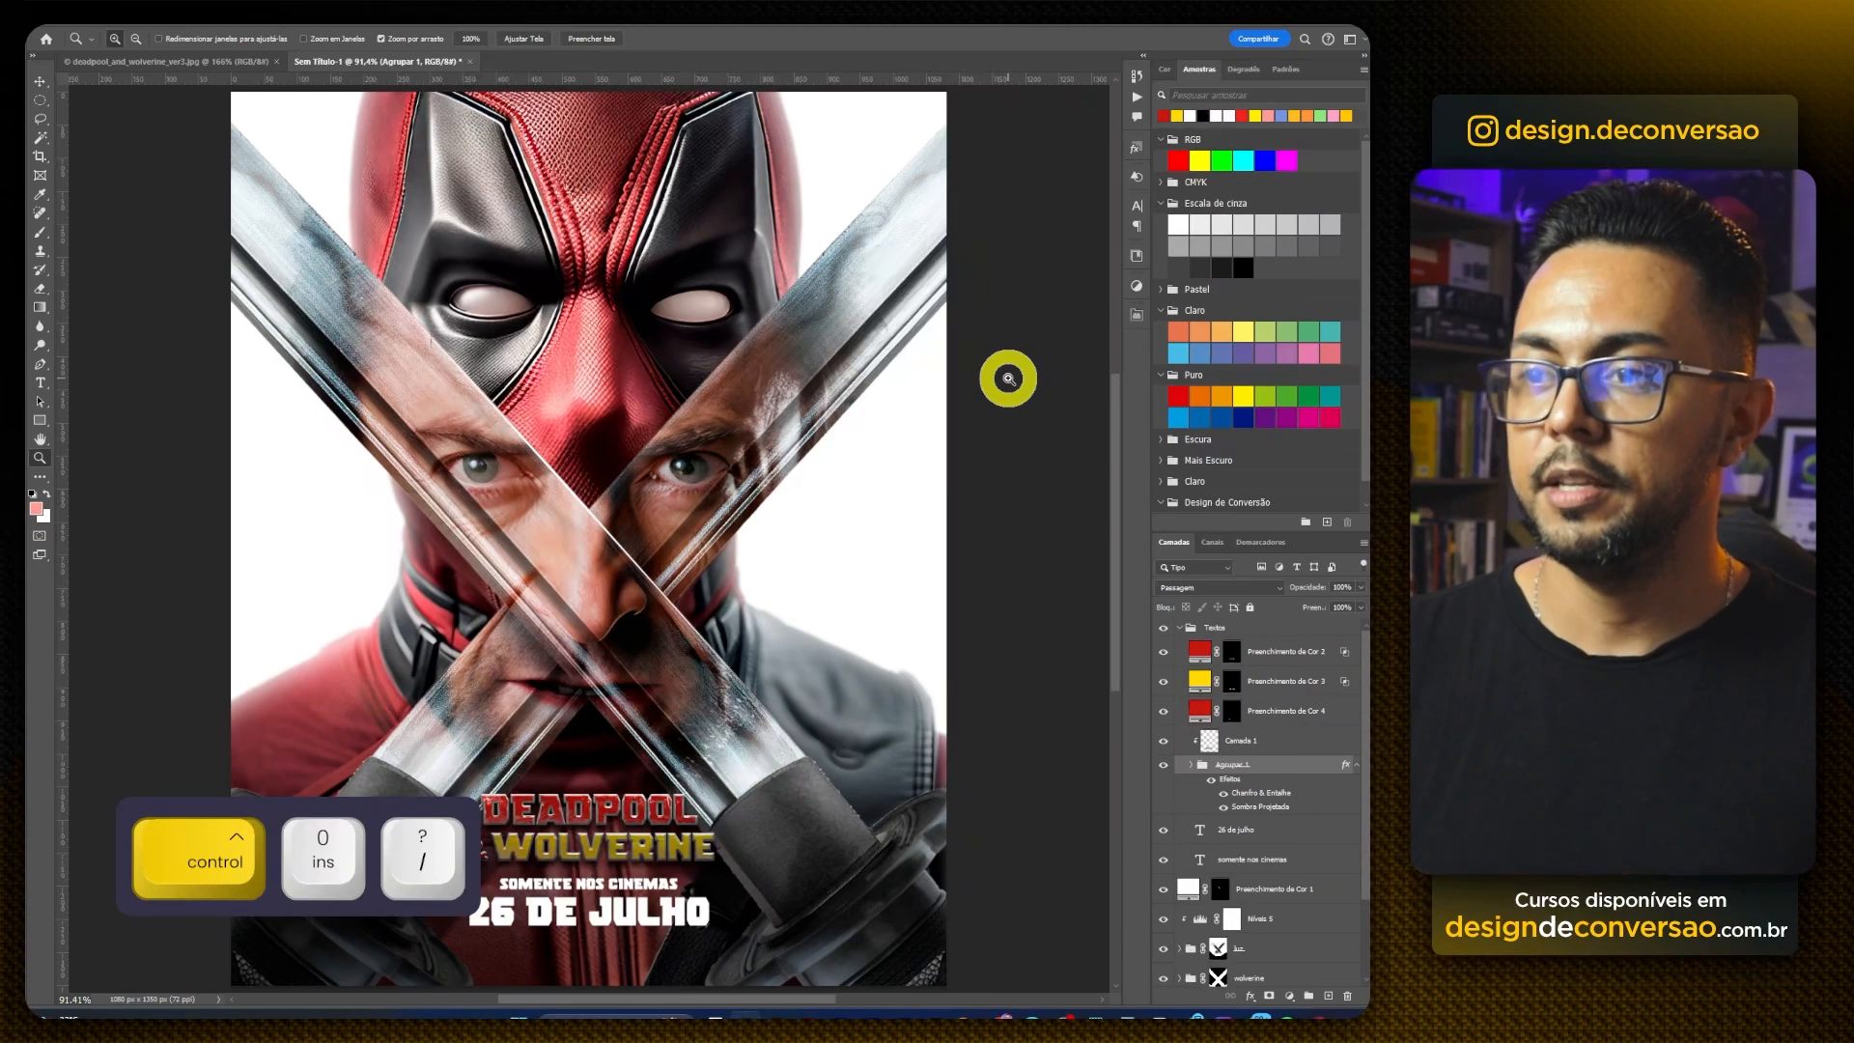
scroll(846, 481, down, 2)
scroll(849, 483, up, 4)
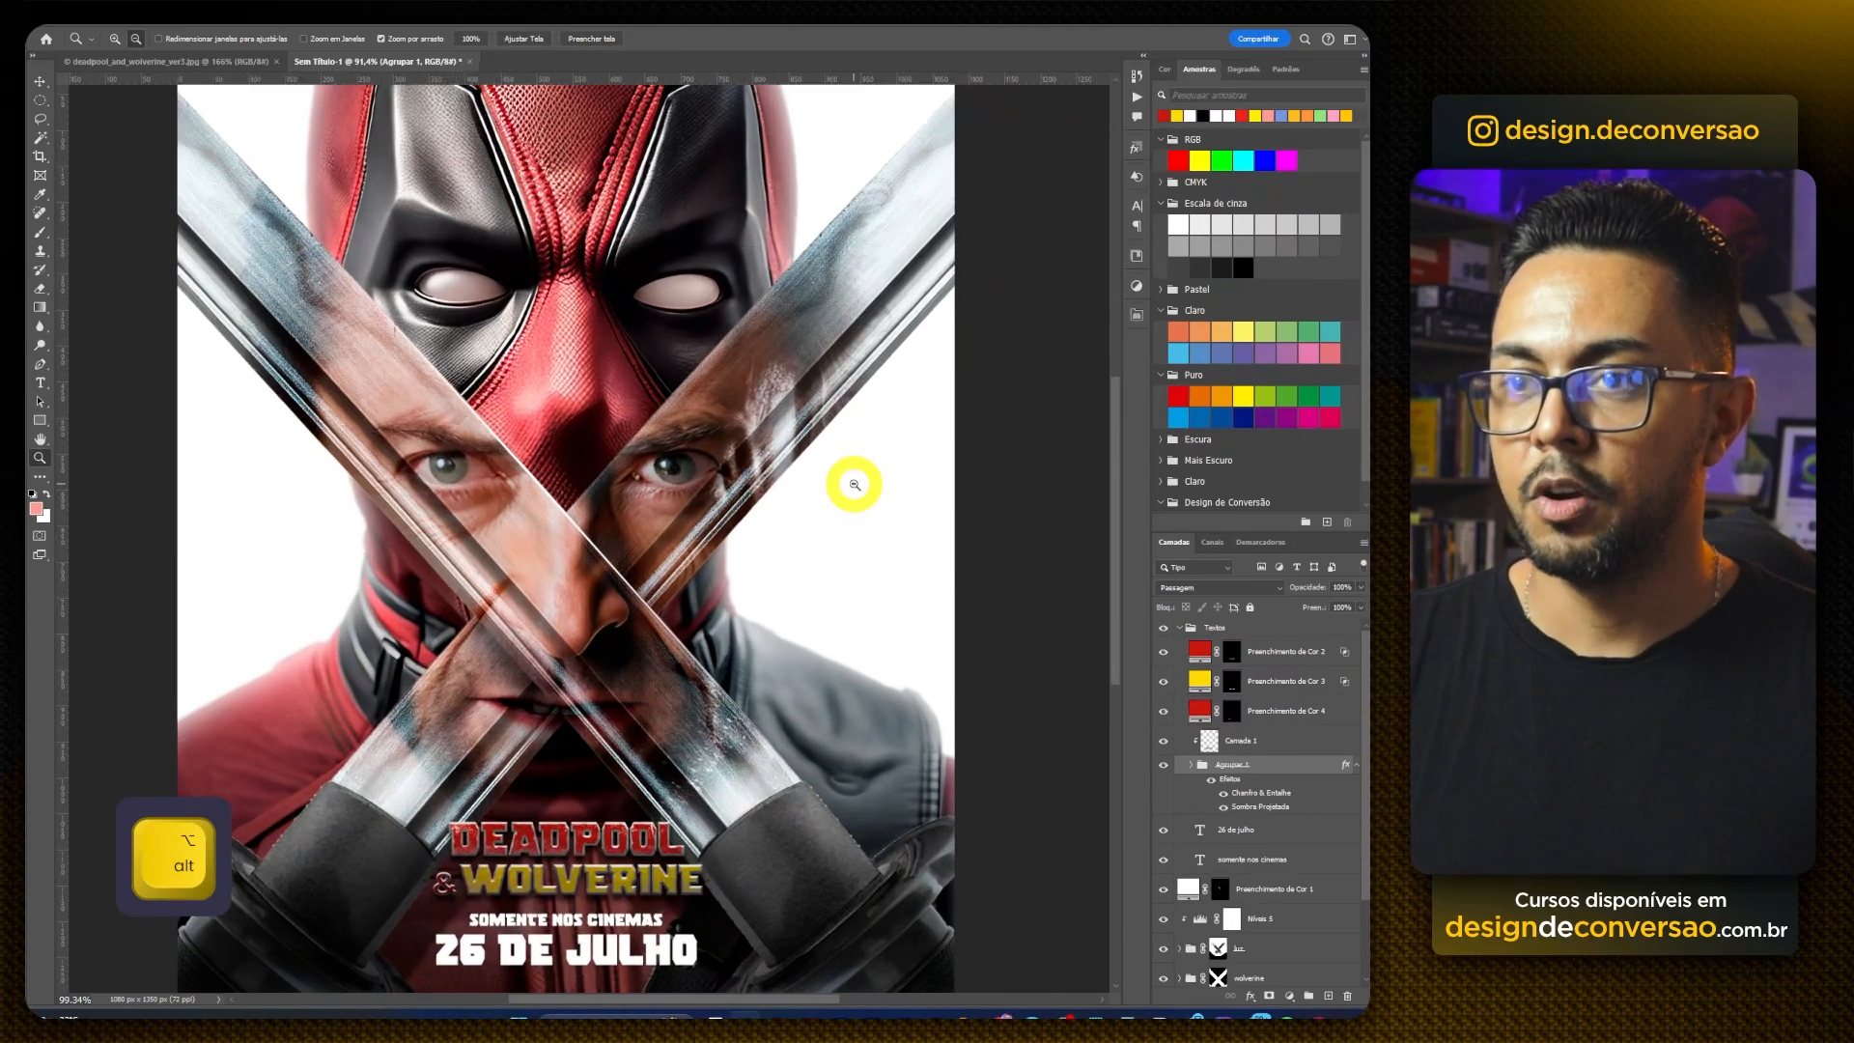
scroll(852, 491, down, 2)
scroll(852, 492, down, 1)
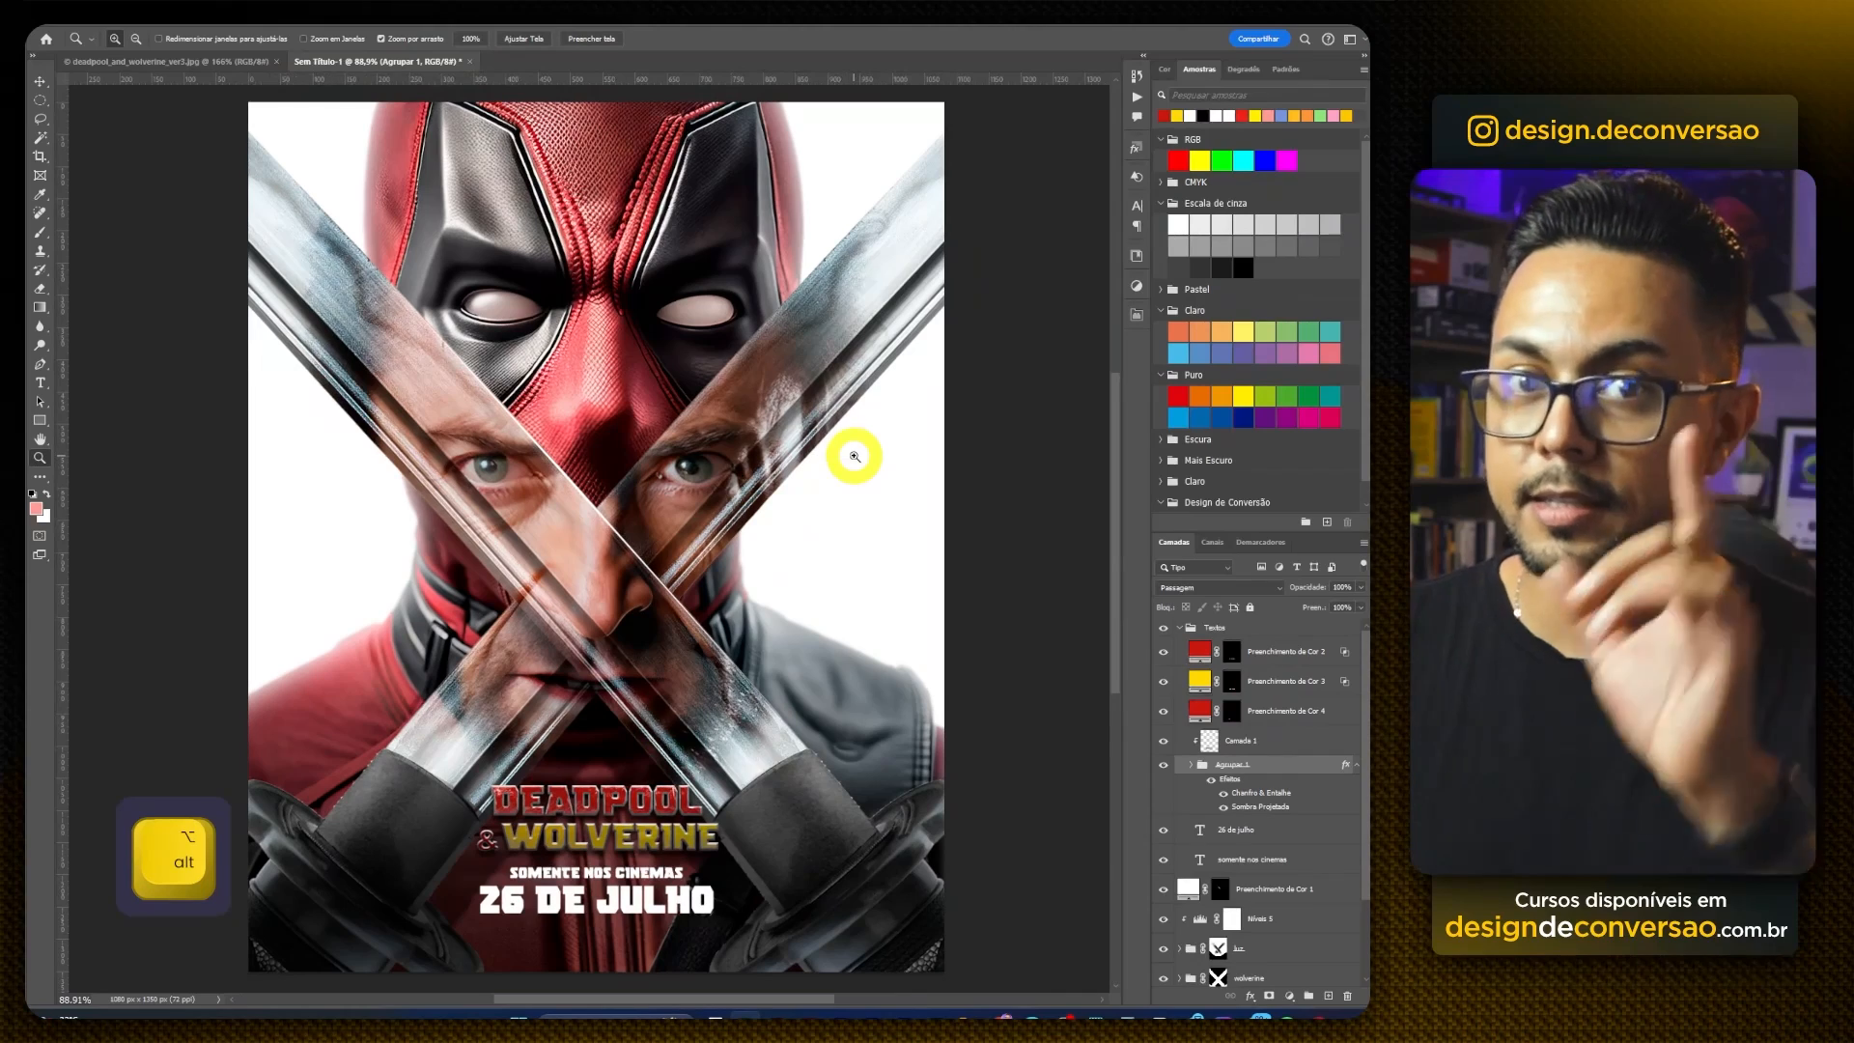
key(ctrl+s)
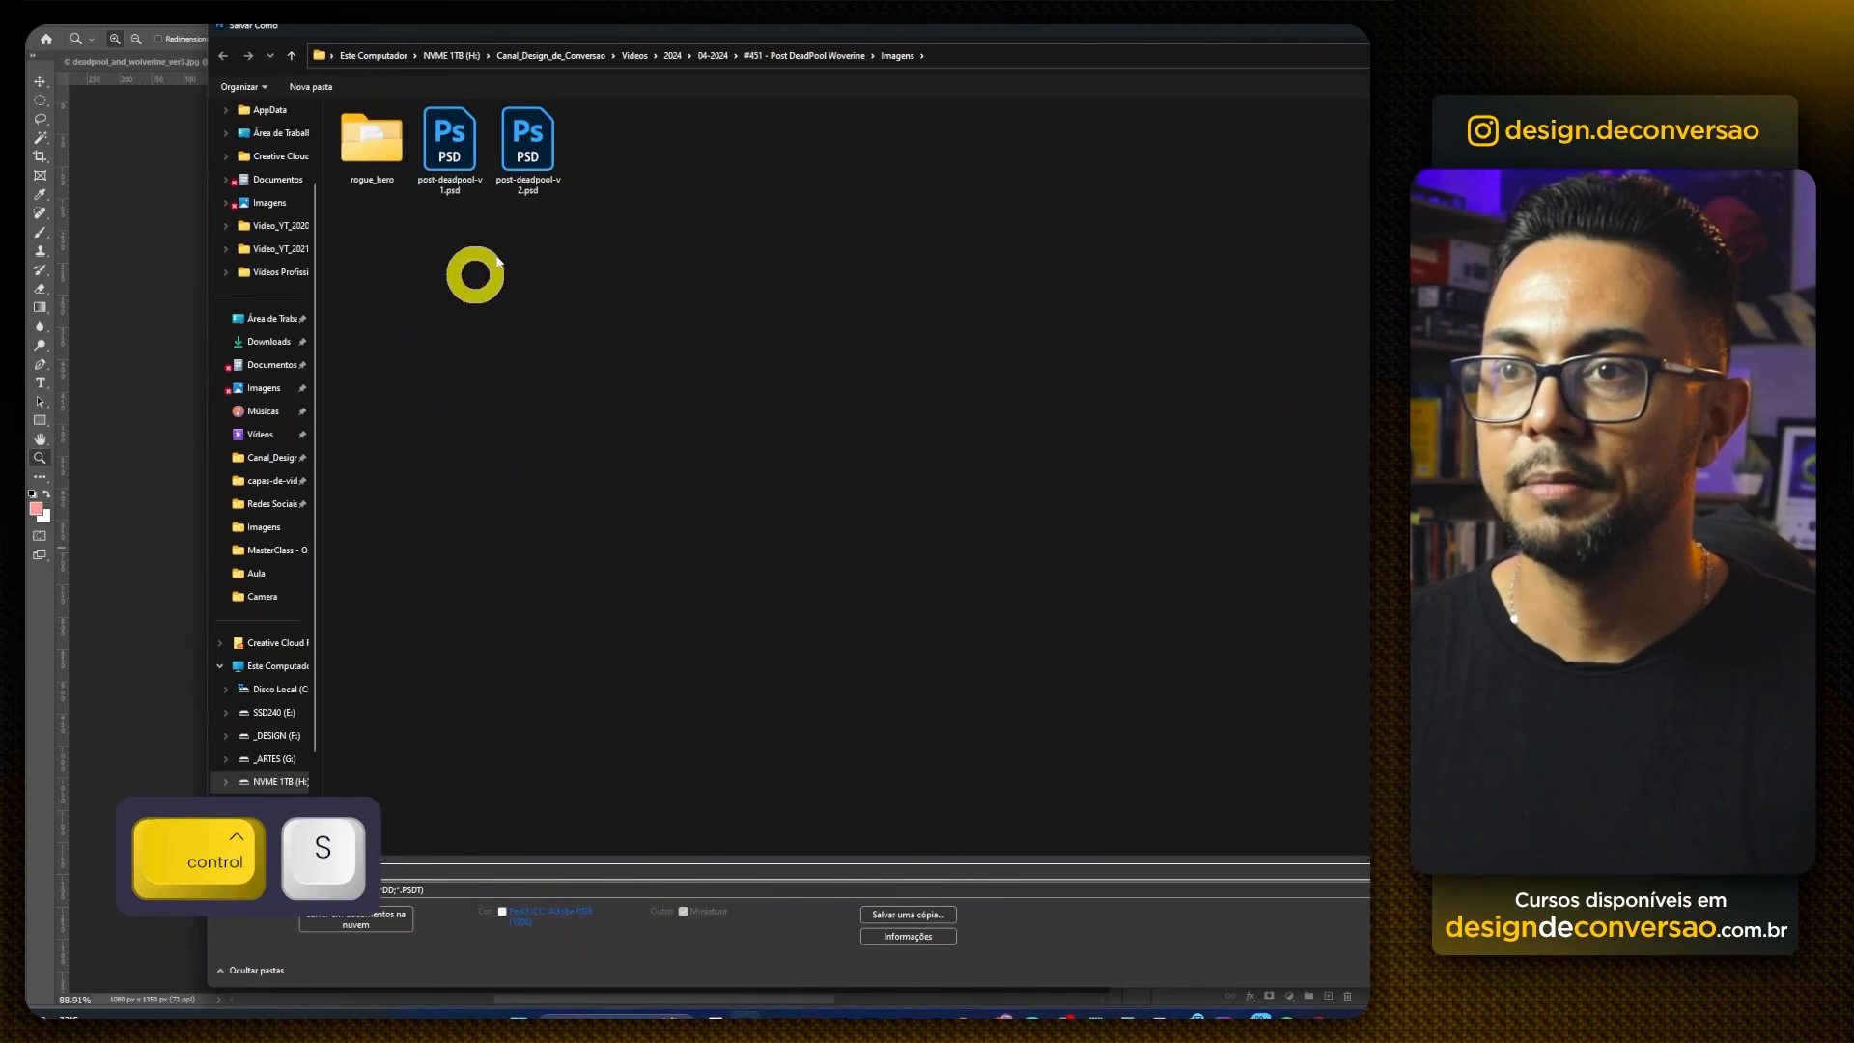
key(Return)
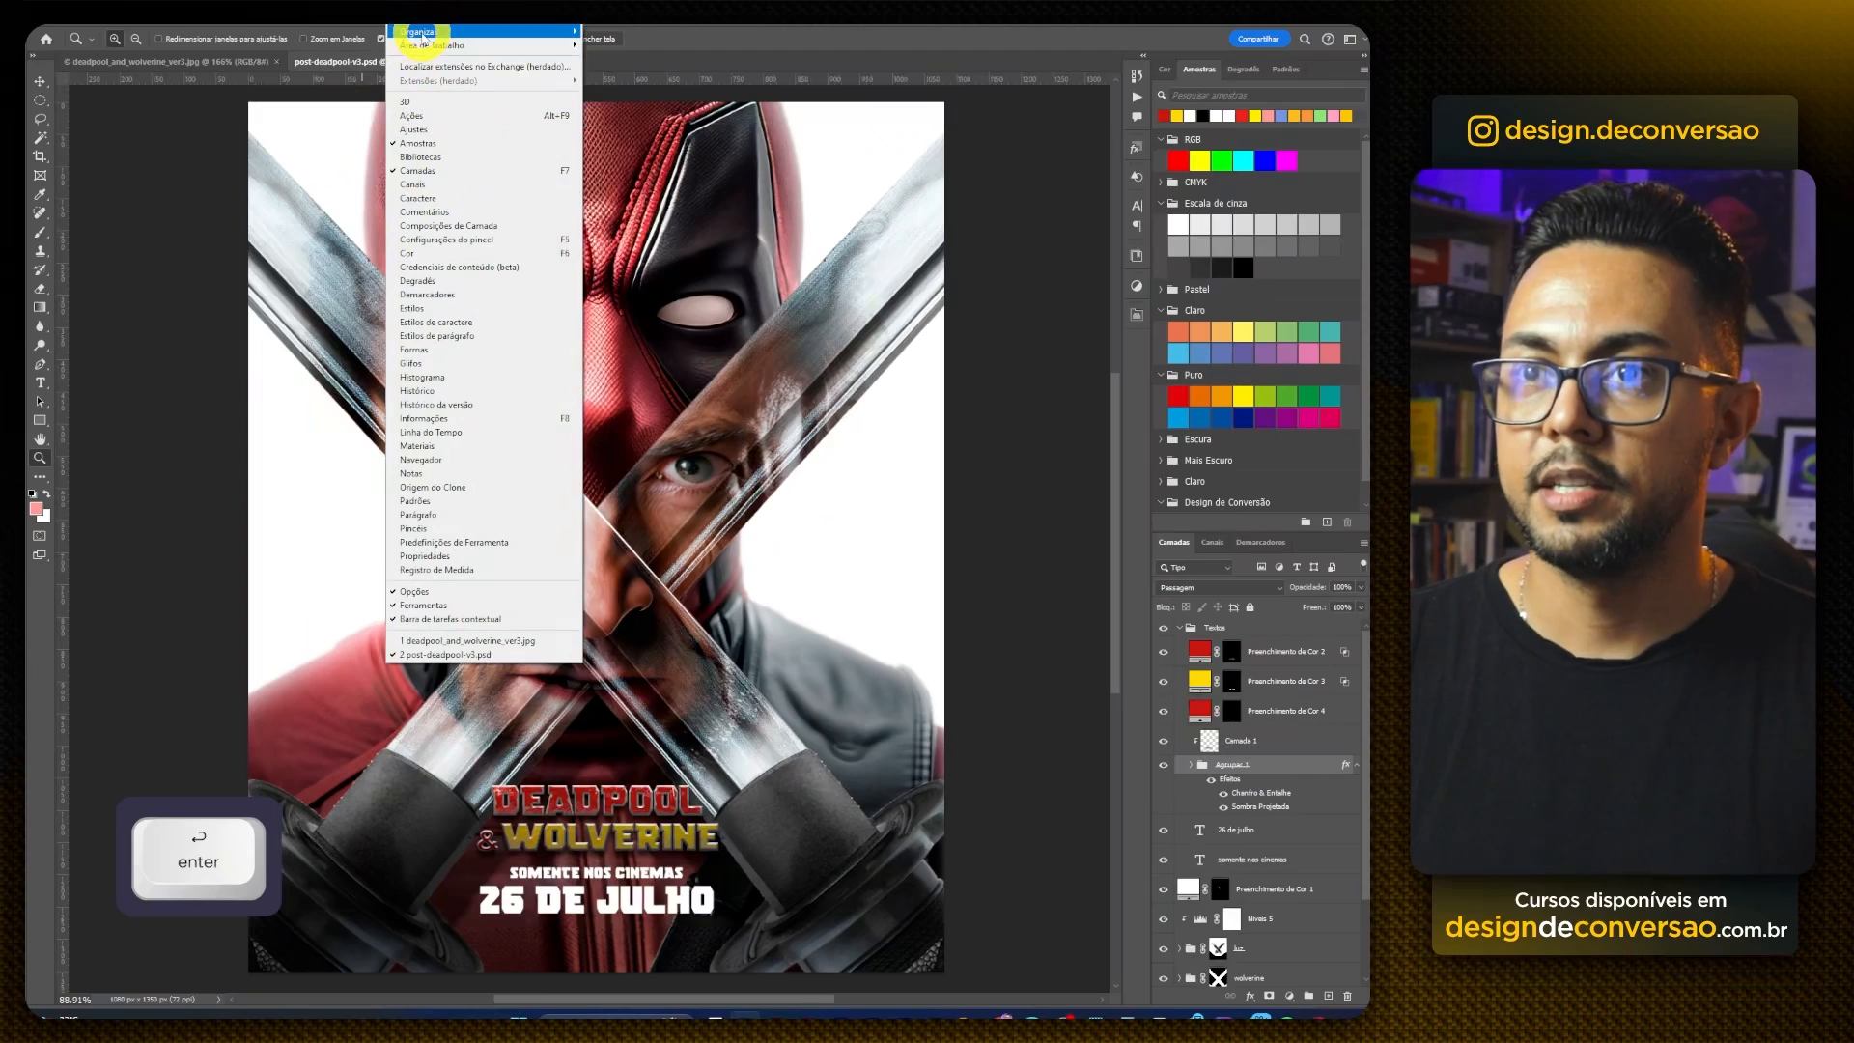
Step: Arrange the poster and the reference image as two vertical tiles and fit each one in its window
mouse_move(422, 37)
click(661, 73)
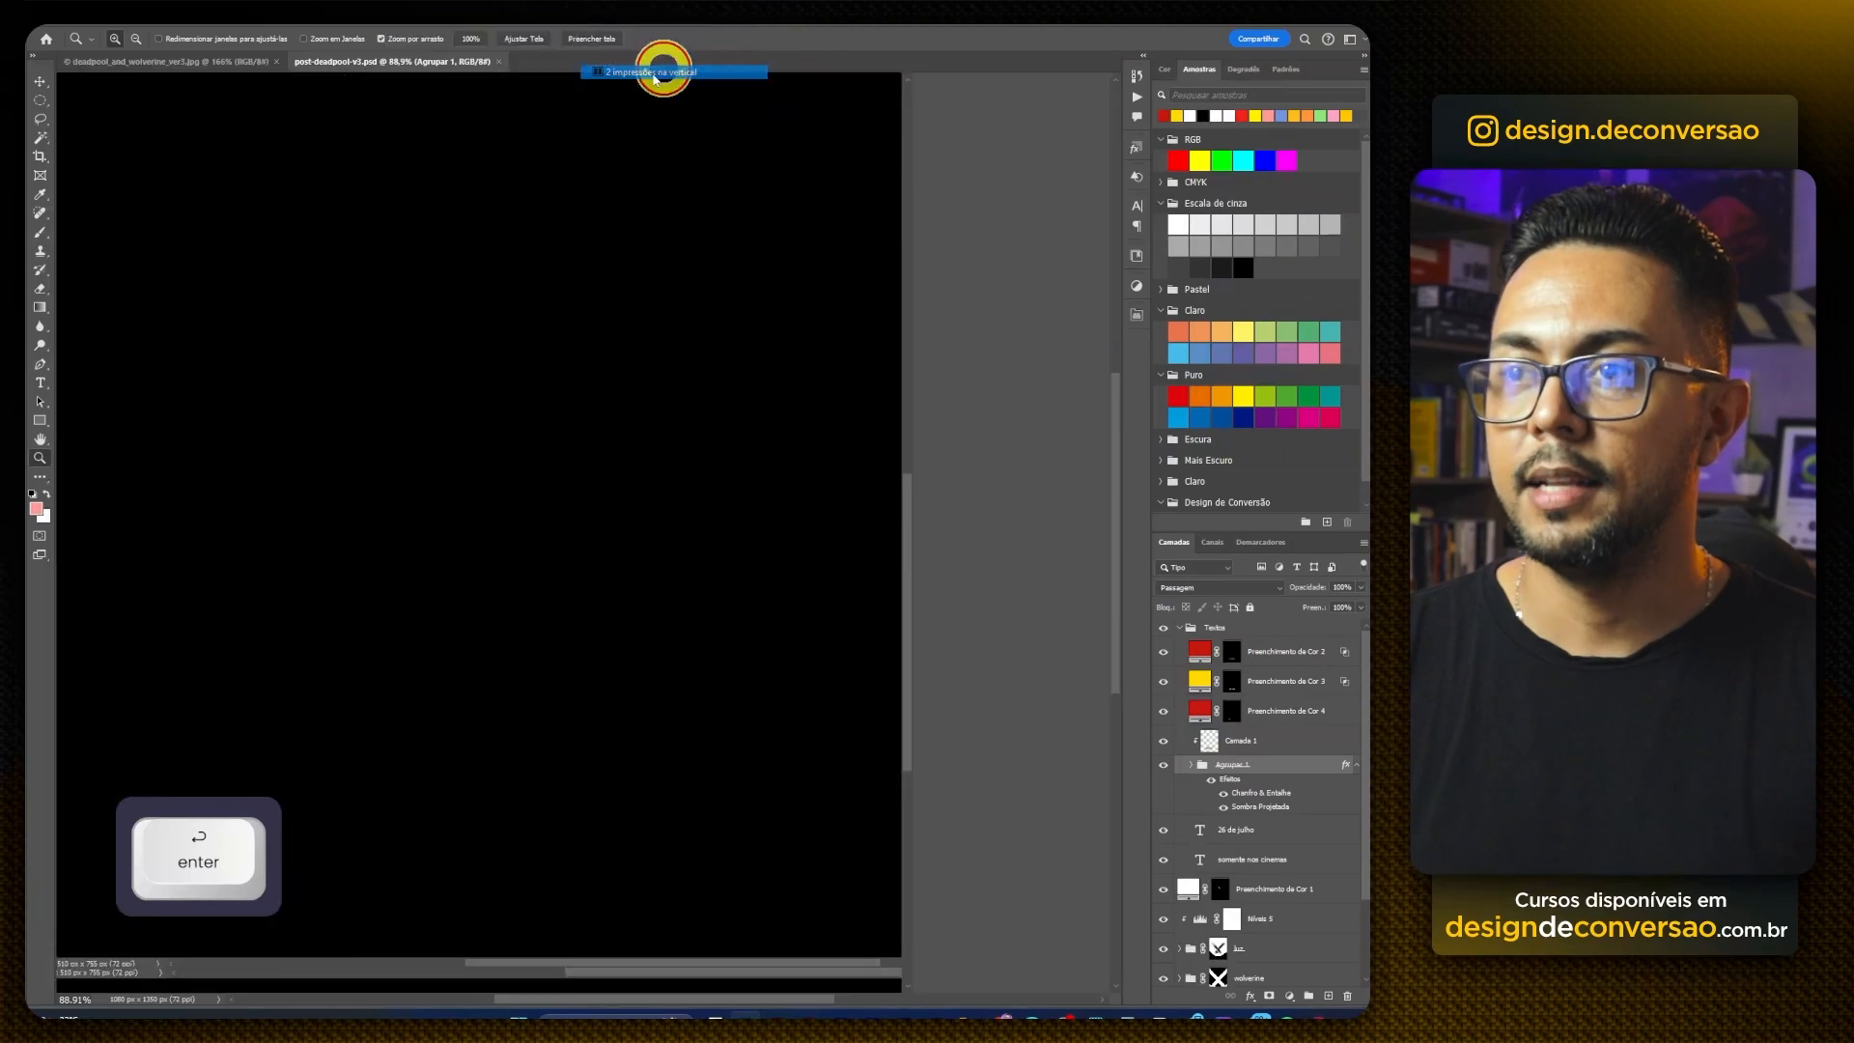
key(ctrl+0)
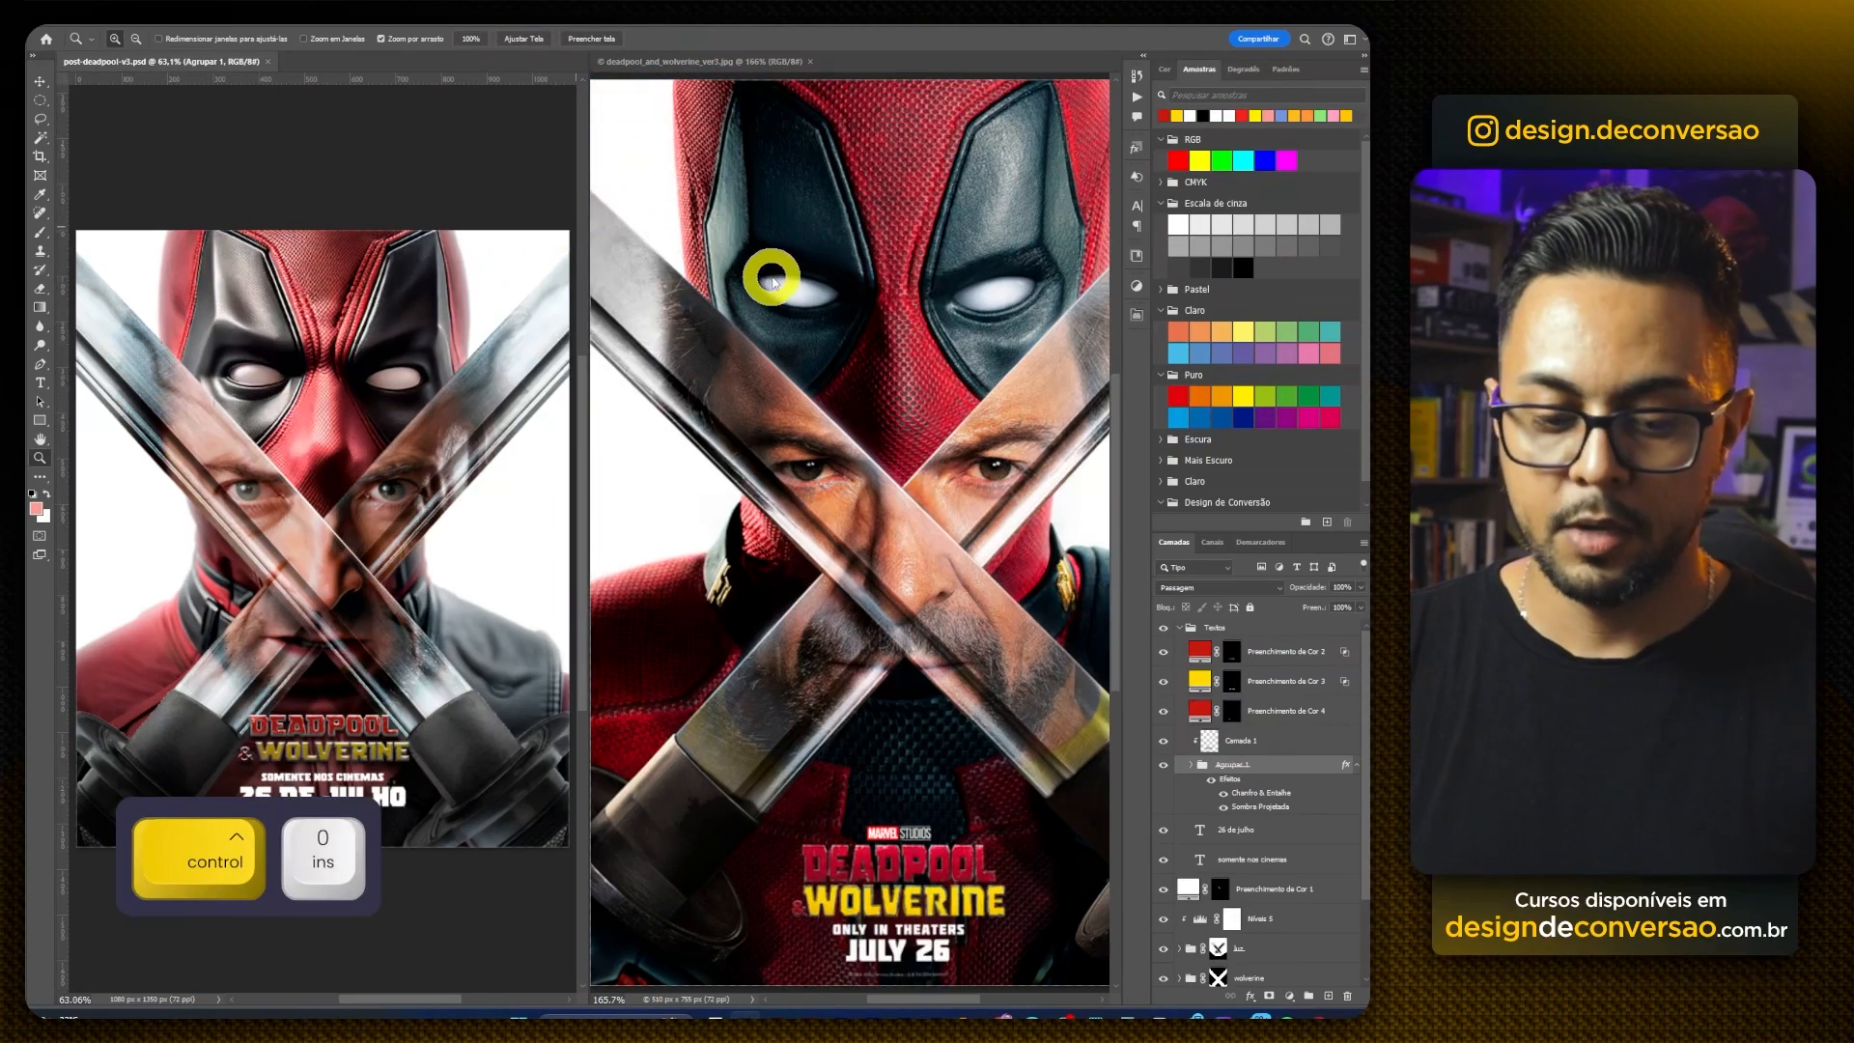
ctrl+click(773, 280)
key(ctrl+0)
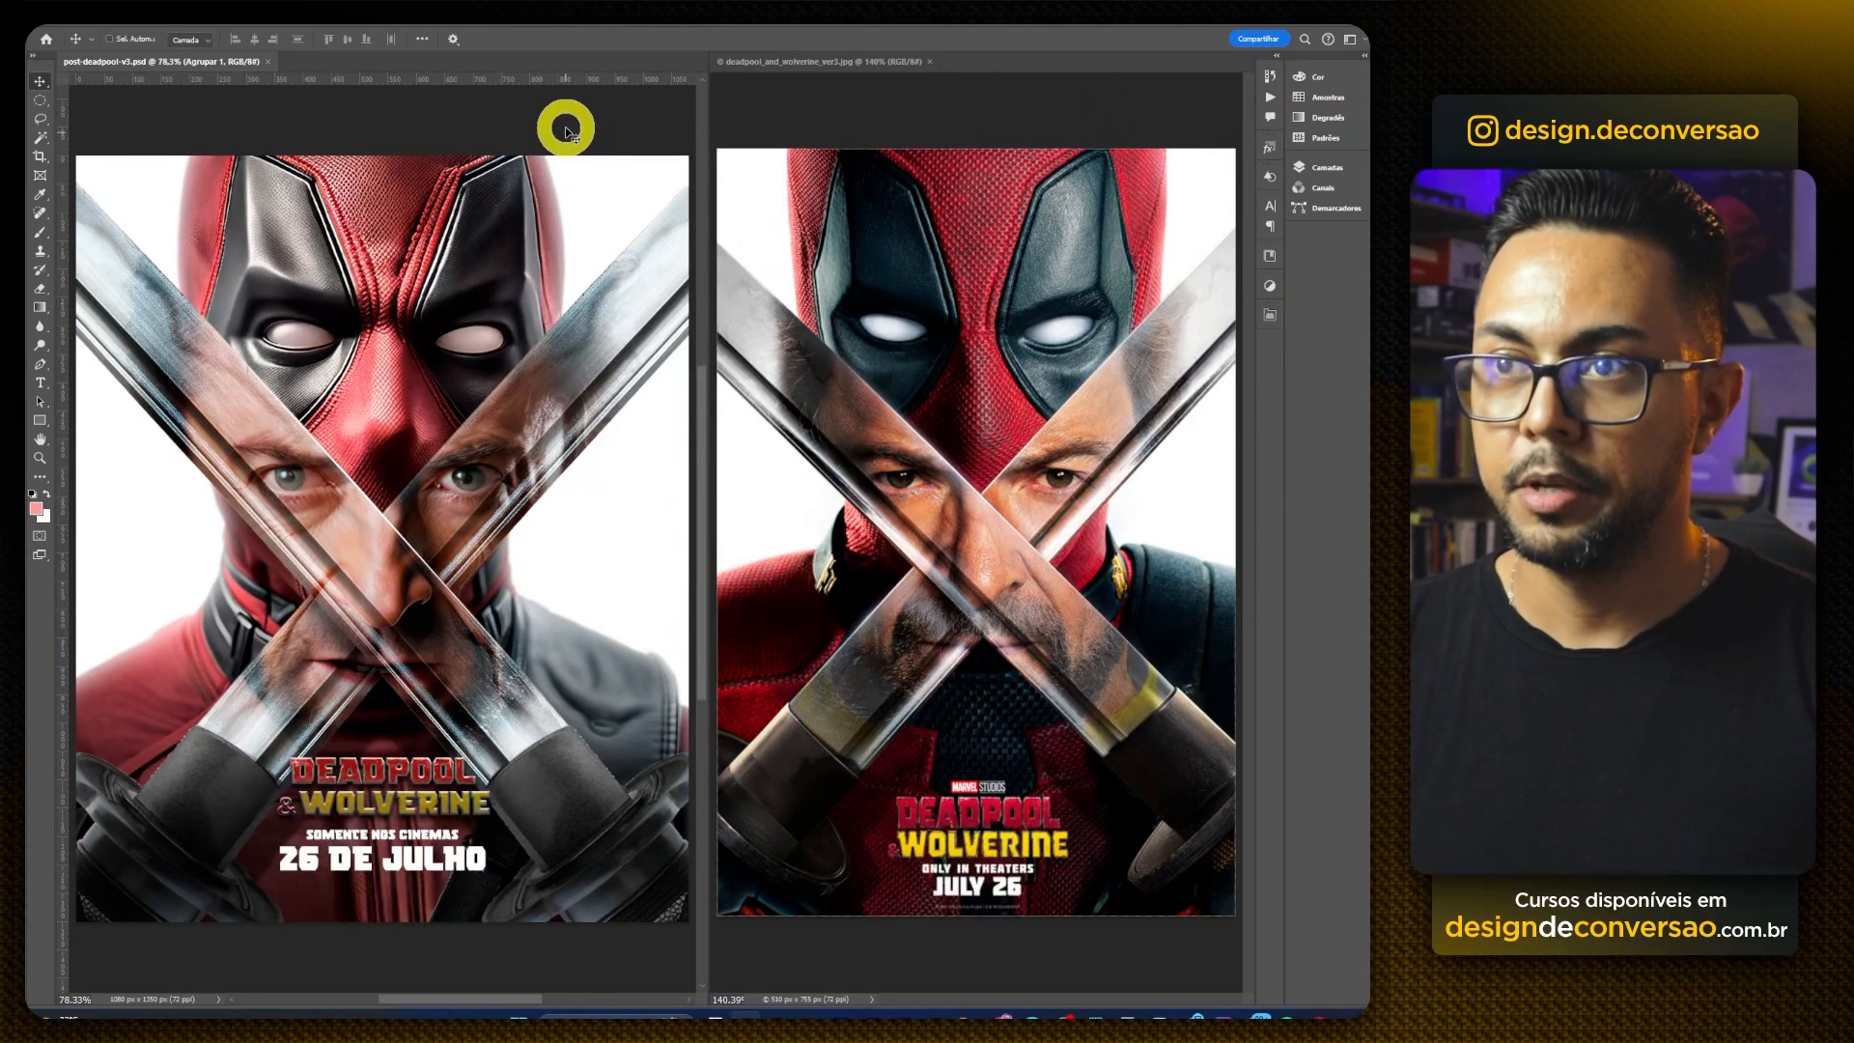
Step: Enlarge the title's fill, texture and group layers to about 112%, and move the Textos group slightly lower on the poster
key(ctrl+z)
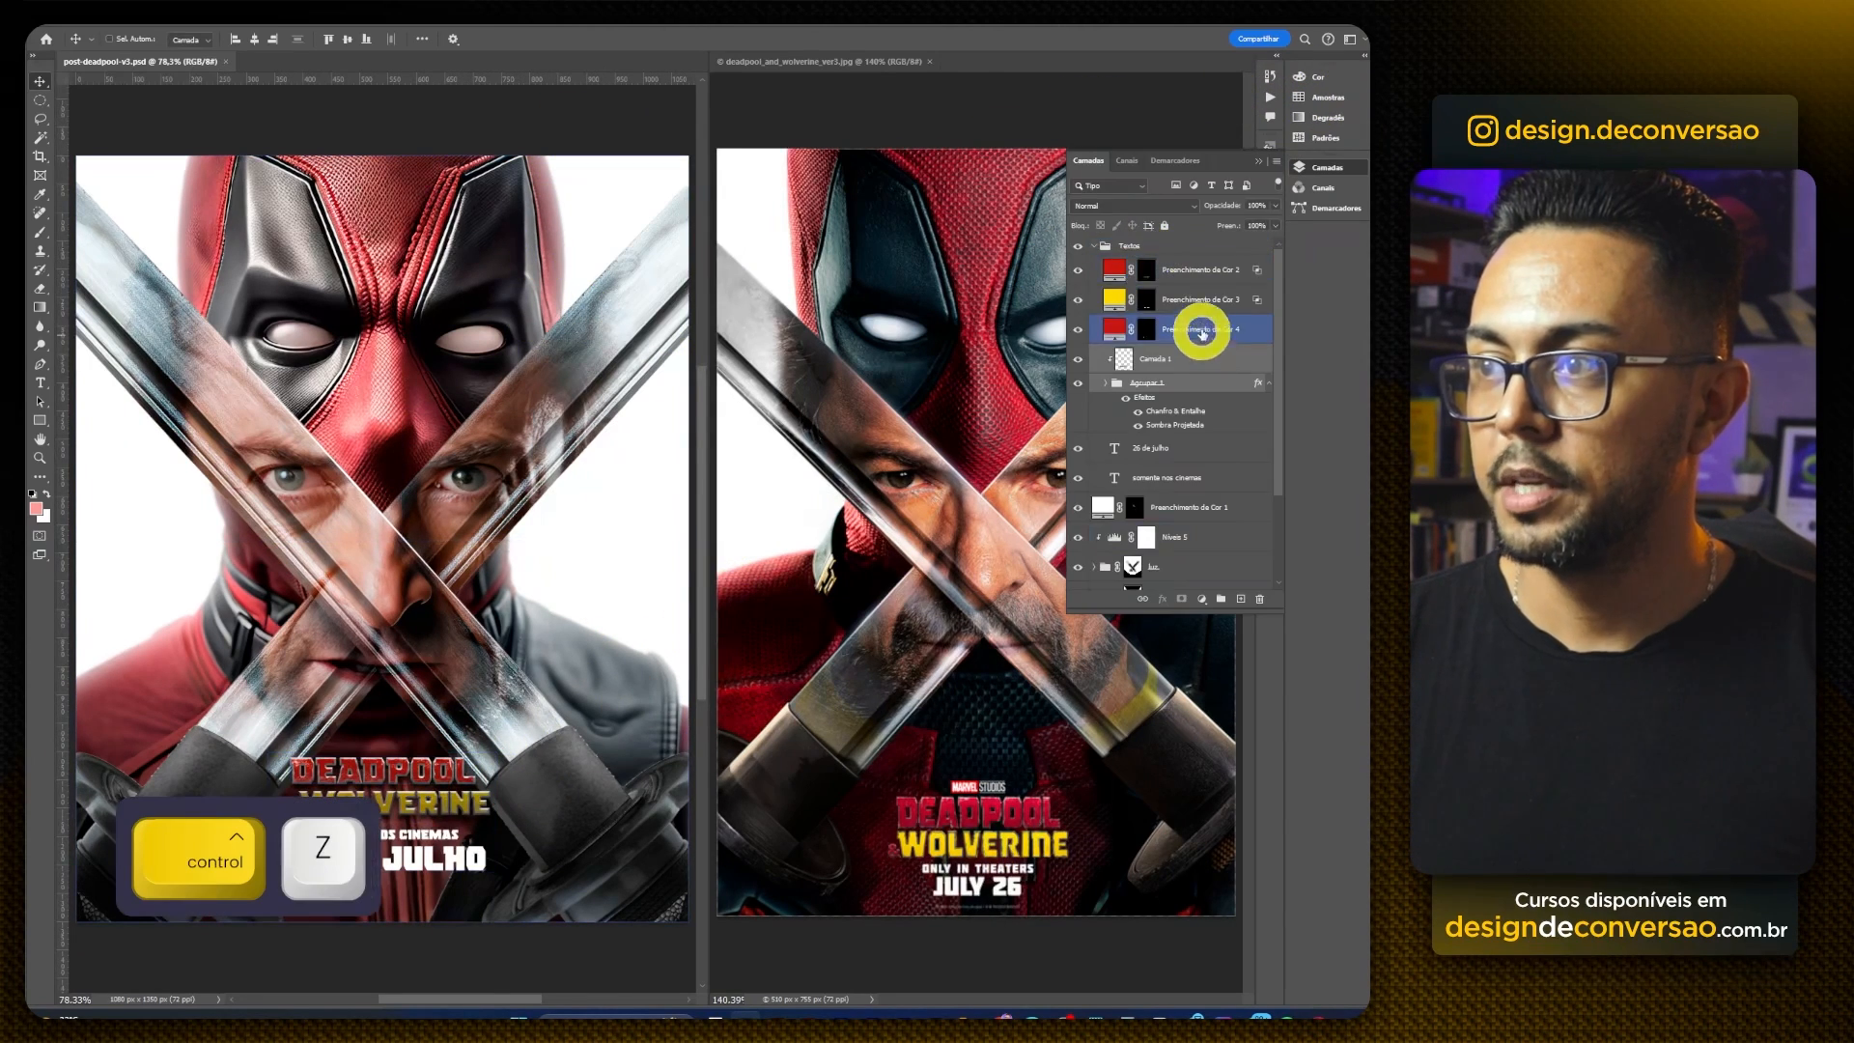
shift+click(1197, 273)
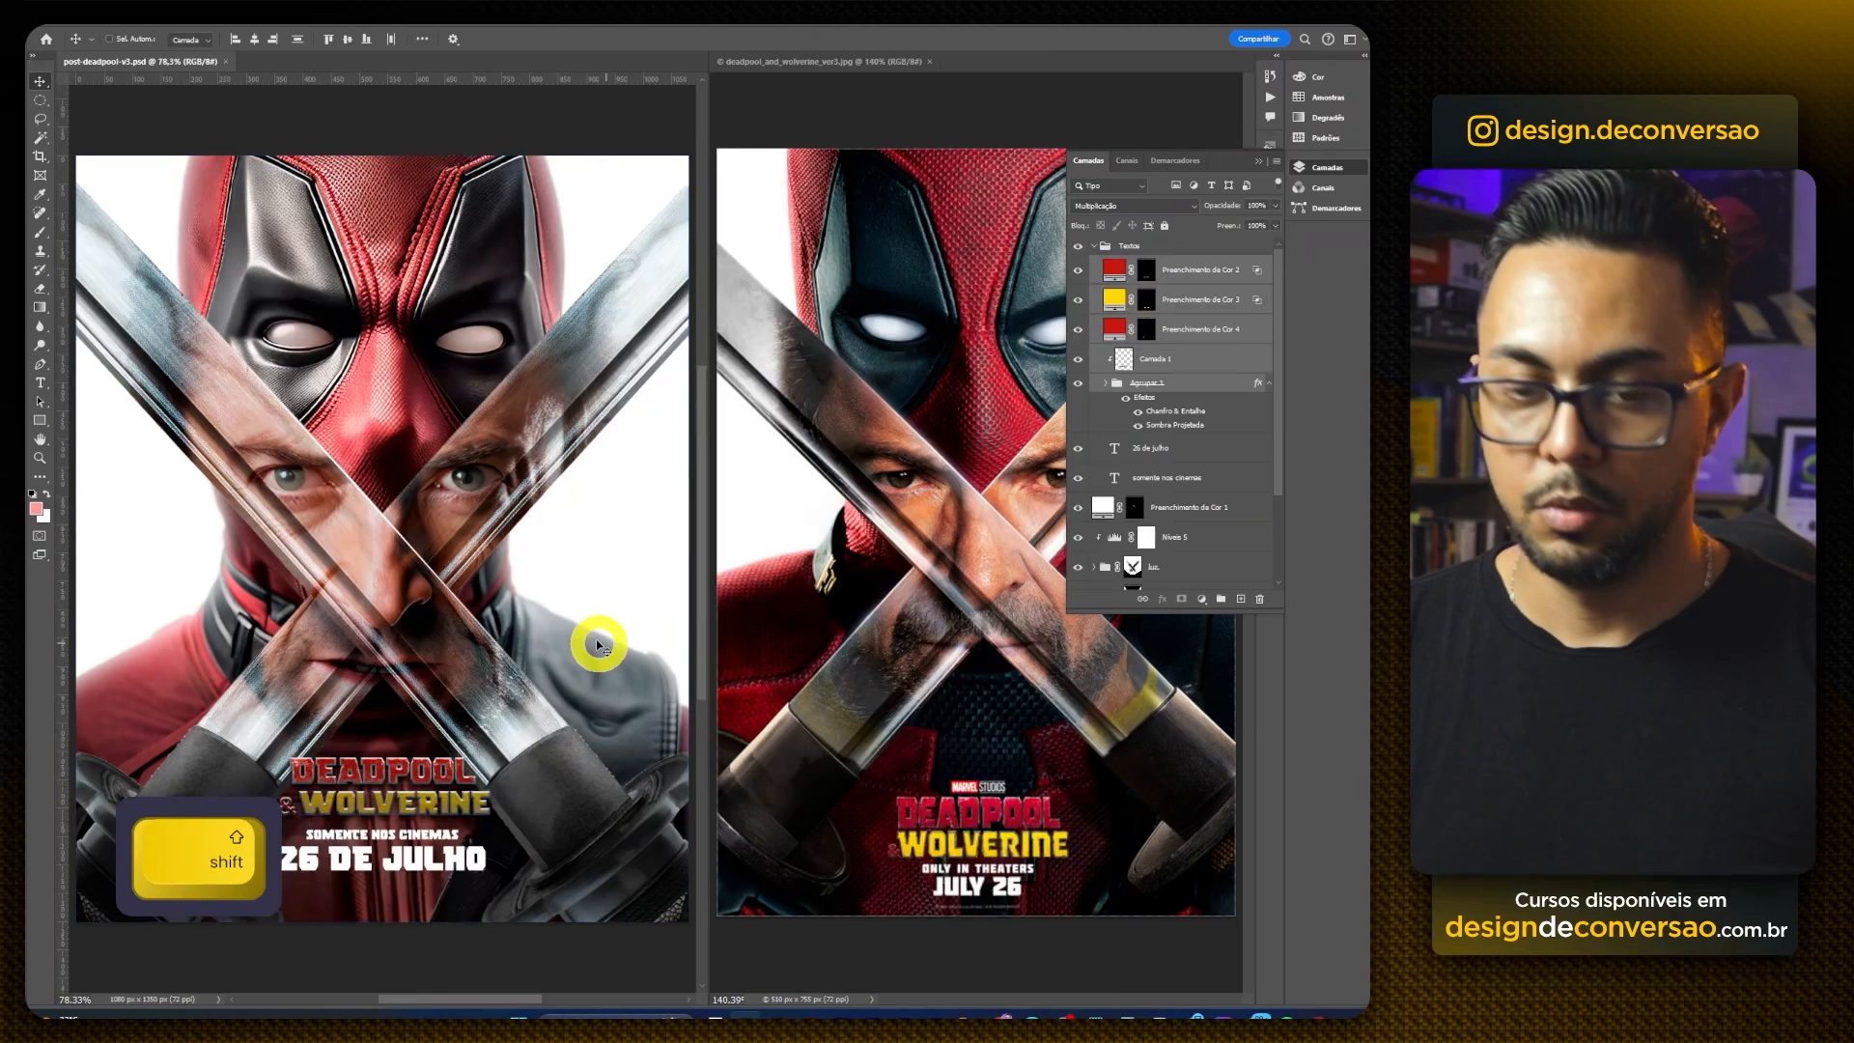
key(ctrl+t)
drag(496, 753, 441, 774)
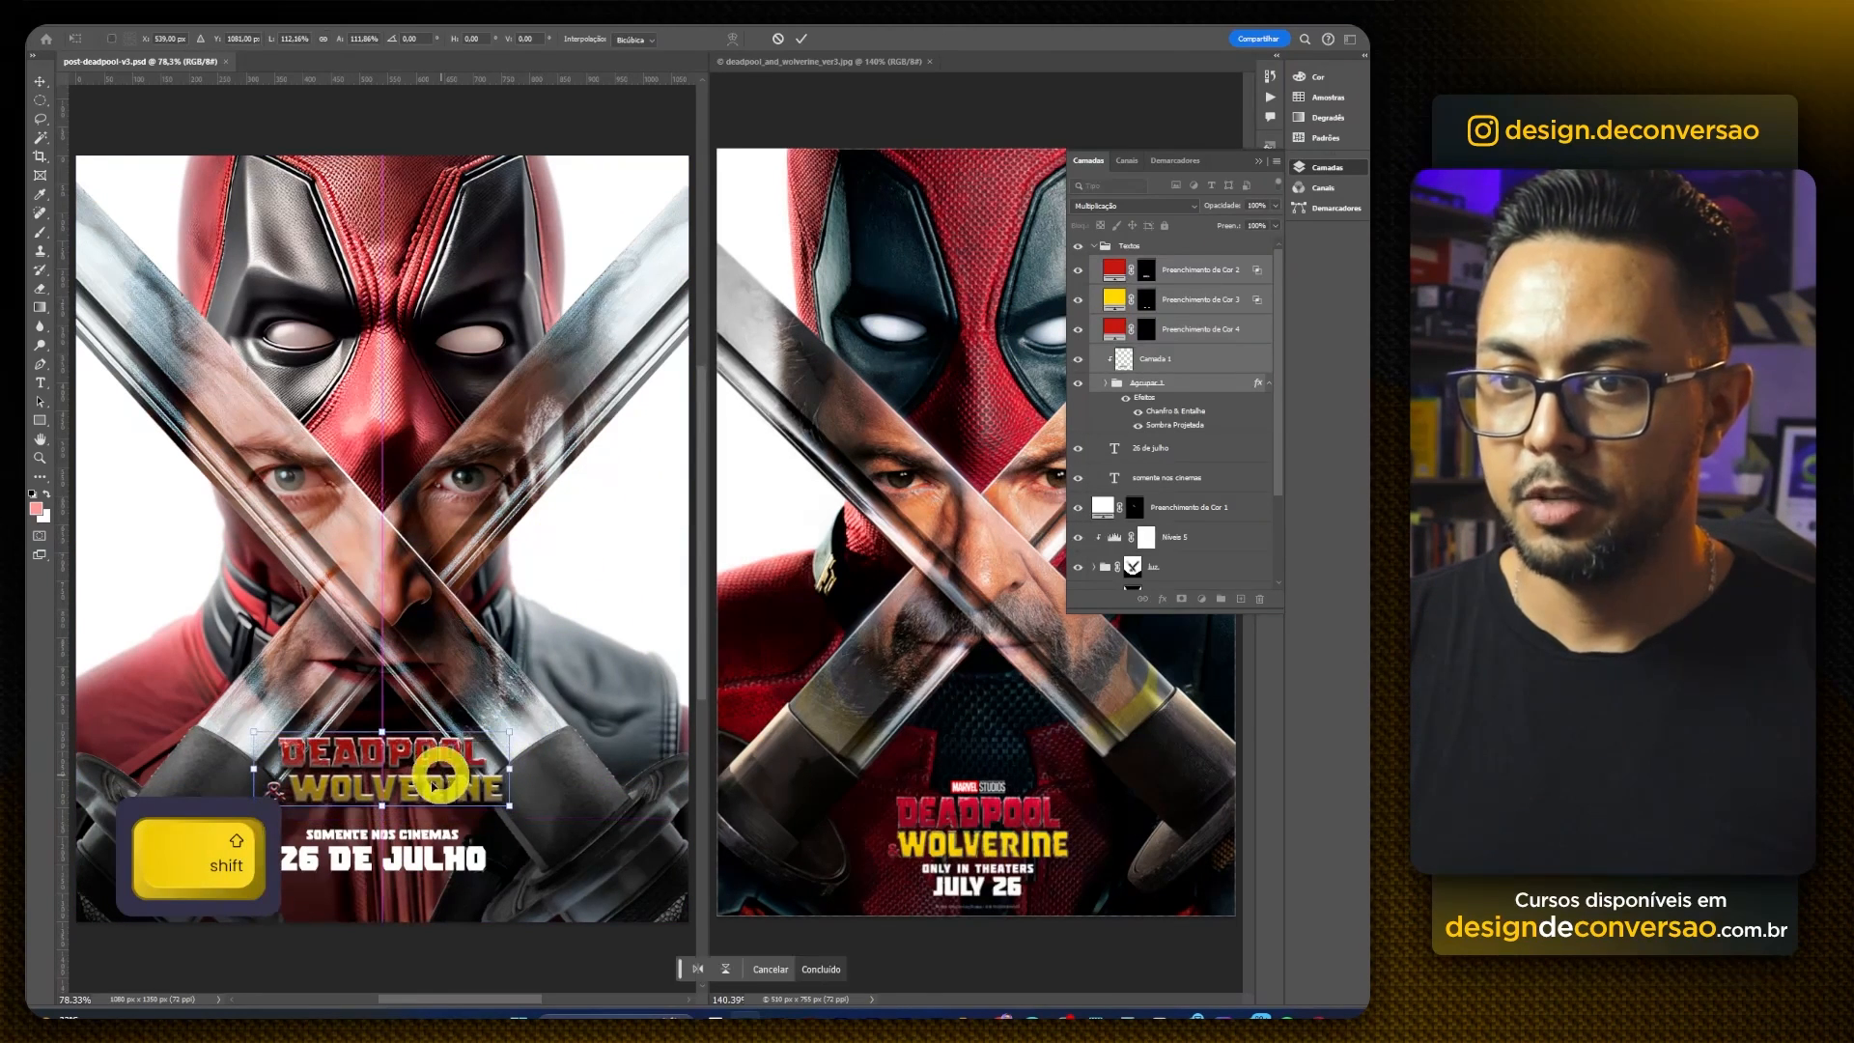
double_click(389, 731)
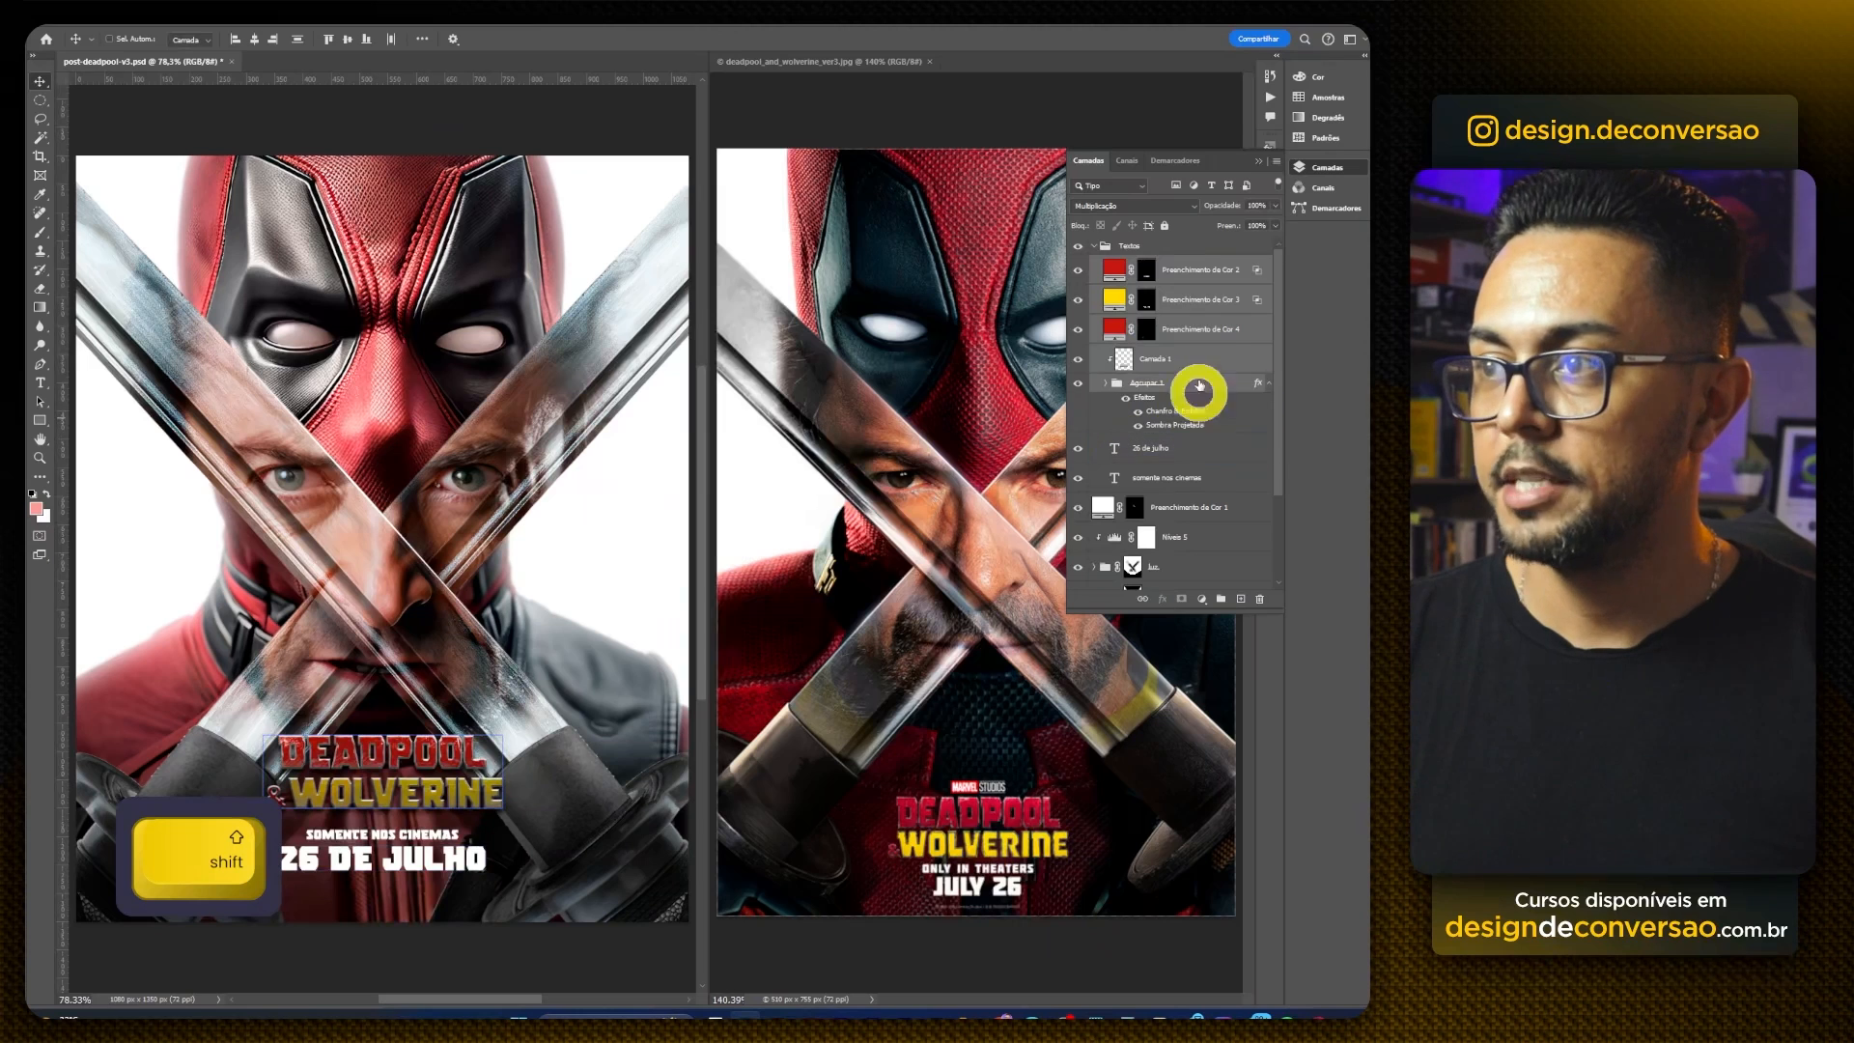
click(1139, 245)
drag(477, 751, 471, 777)
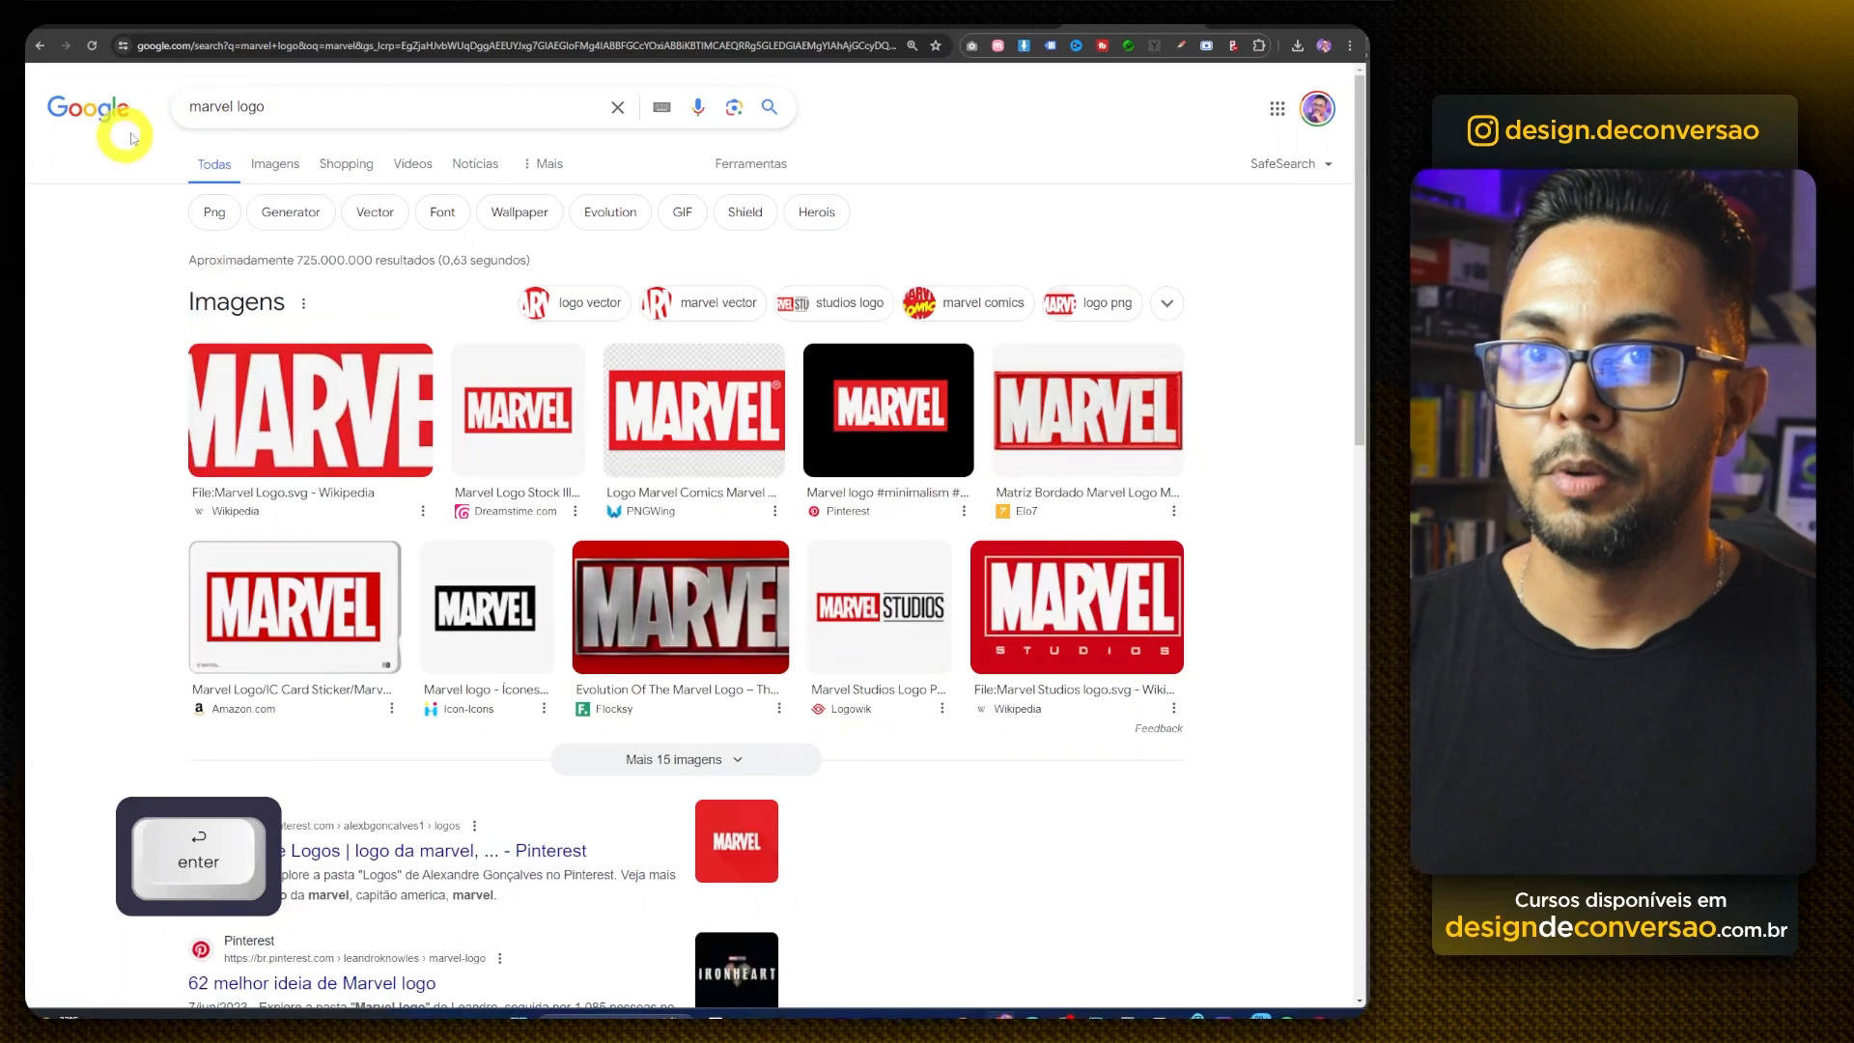
Step: In the browser, filter the "marvel logo" image results to transparent ones and save the Marvel Studios logo from 1000 Logos
click(253, 174)
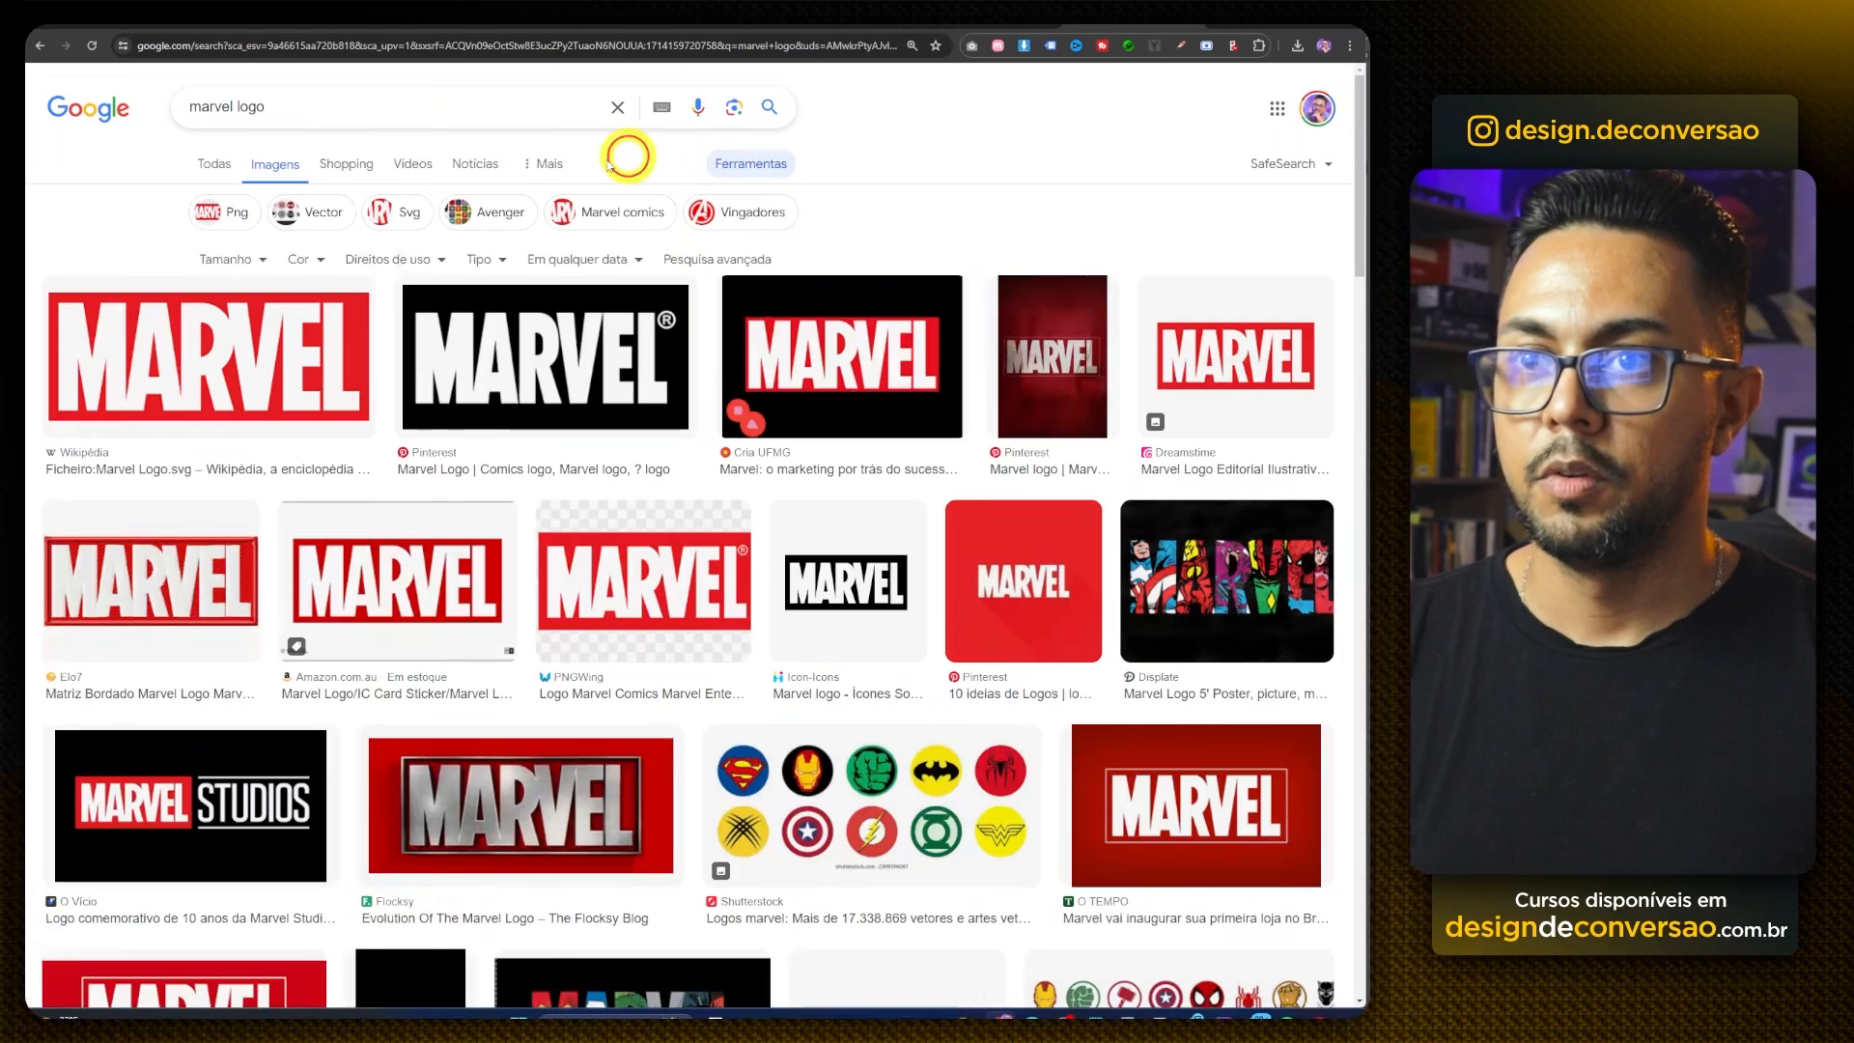
click(310, 258)
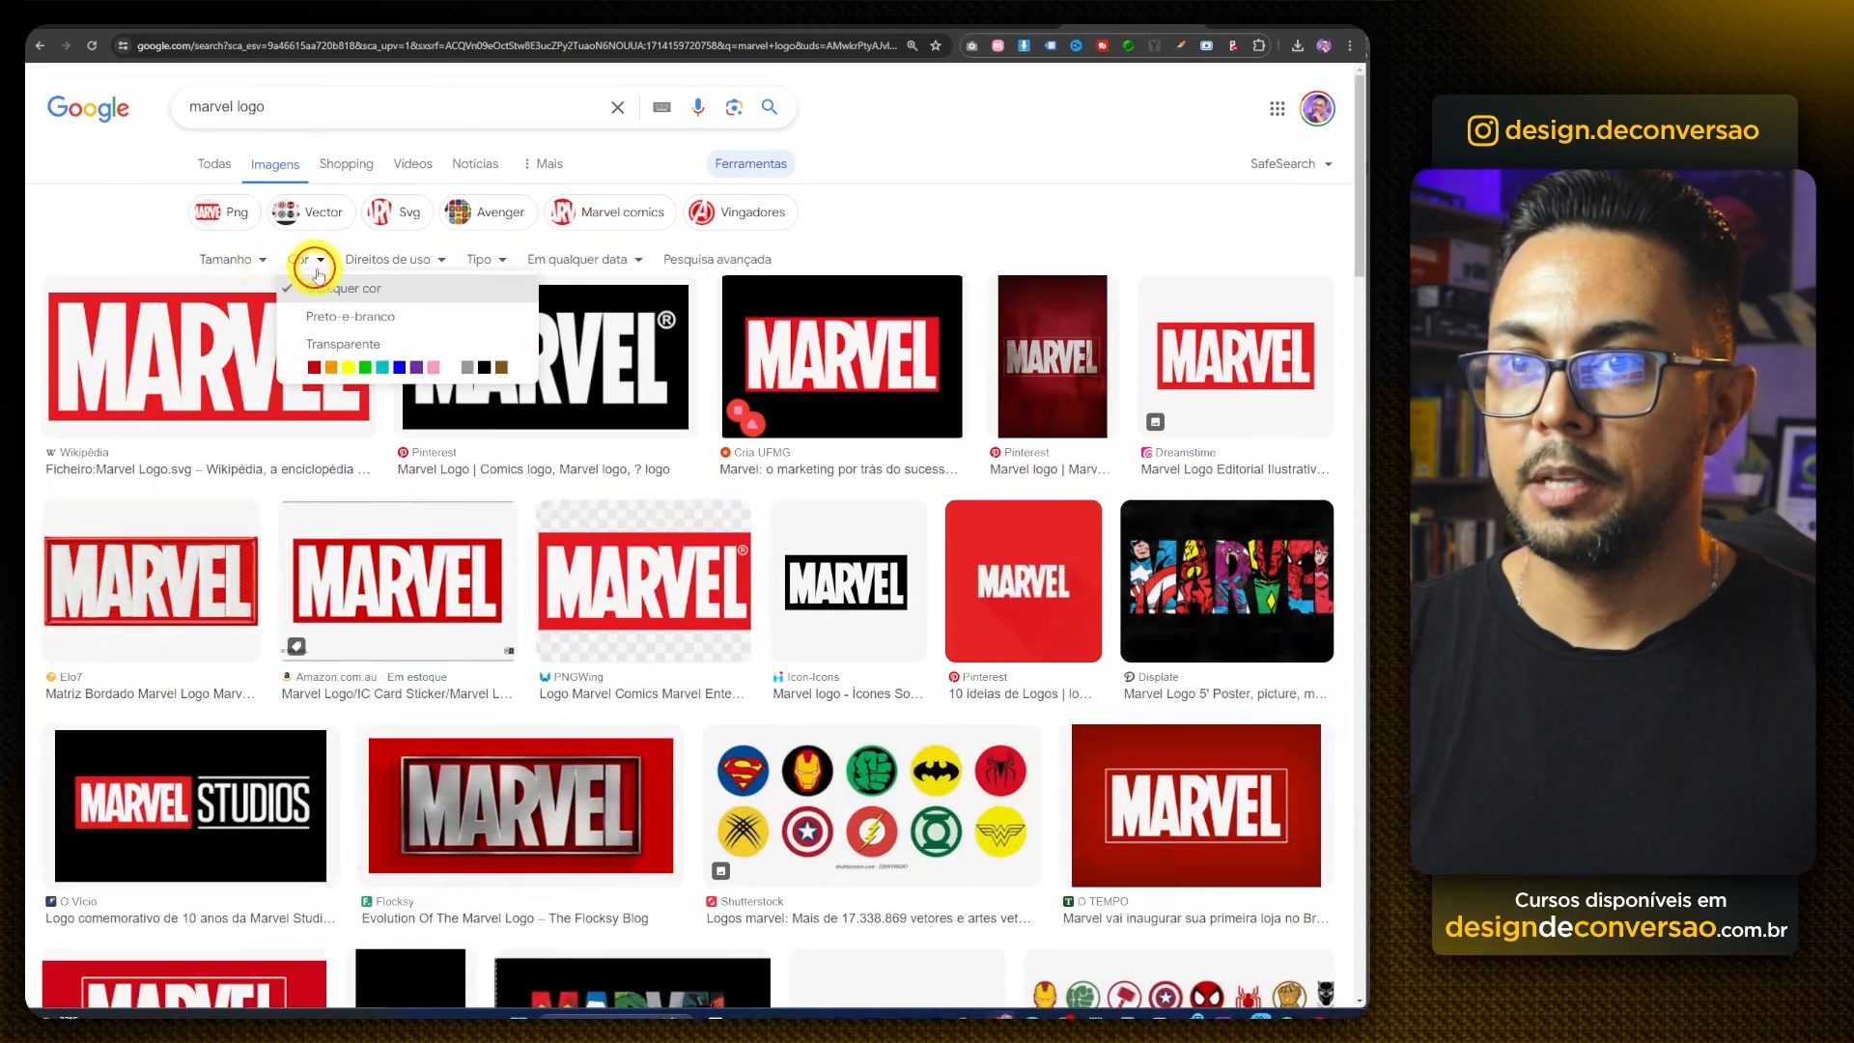
click(344, 357)
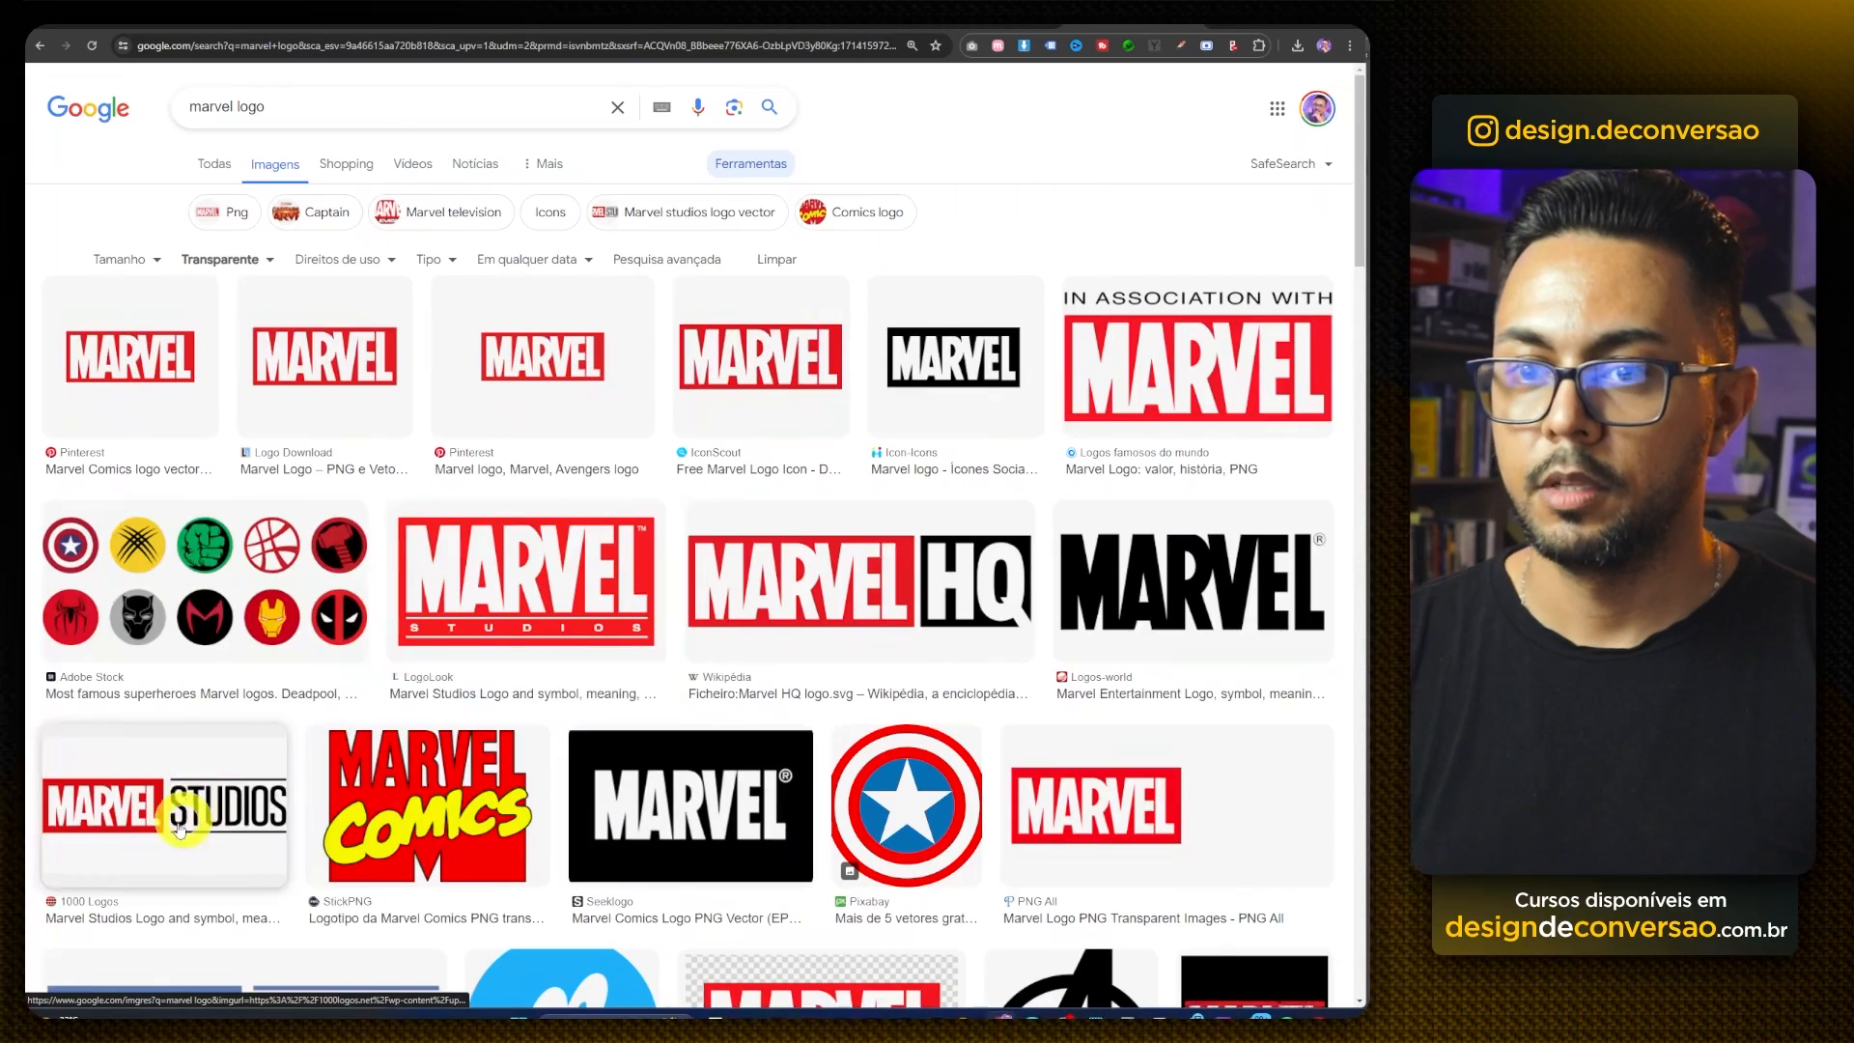
scroll(193, 811, down, 3)
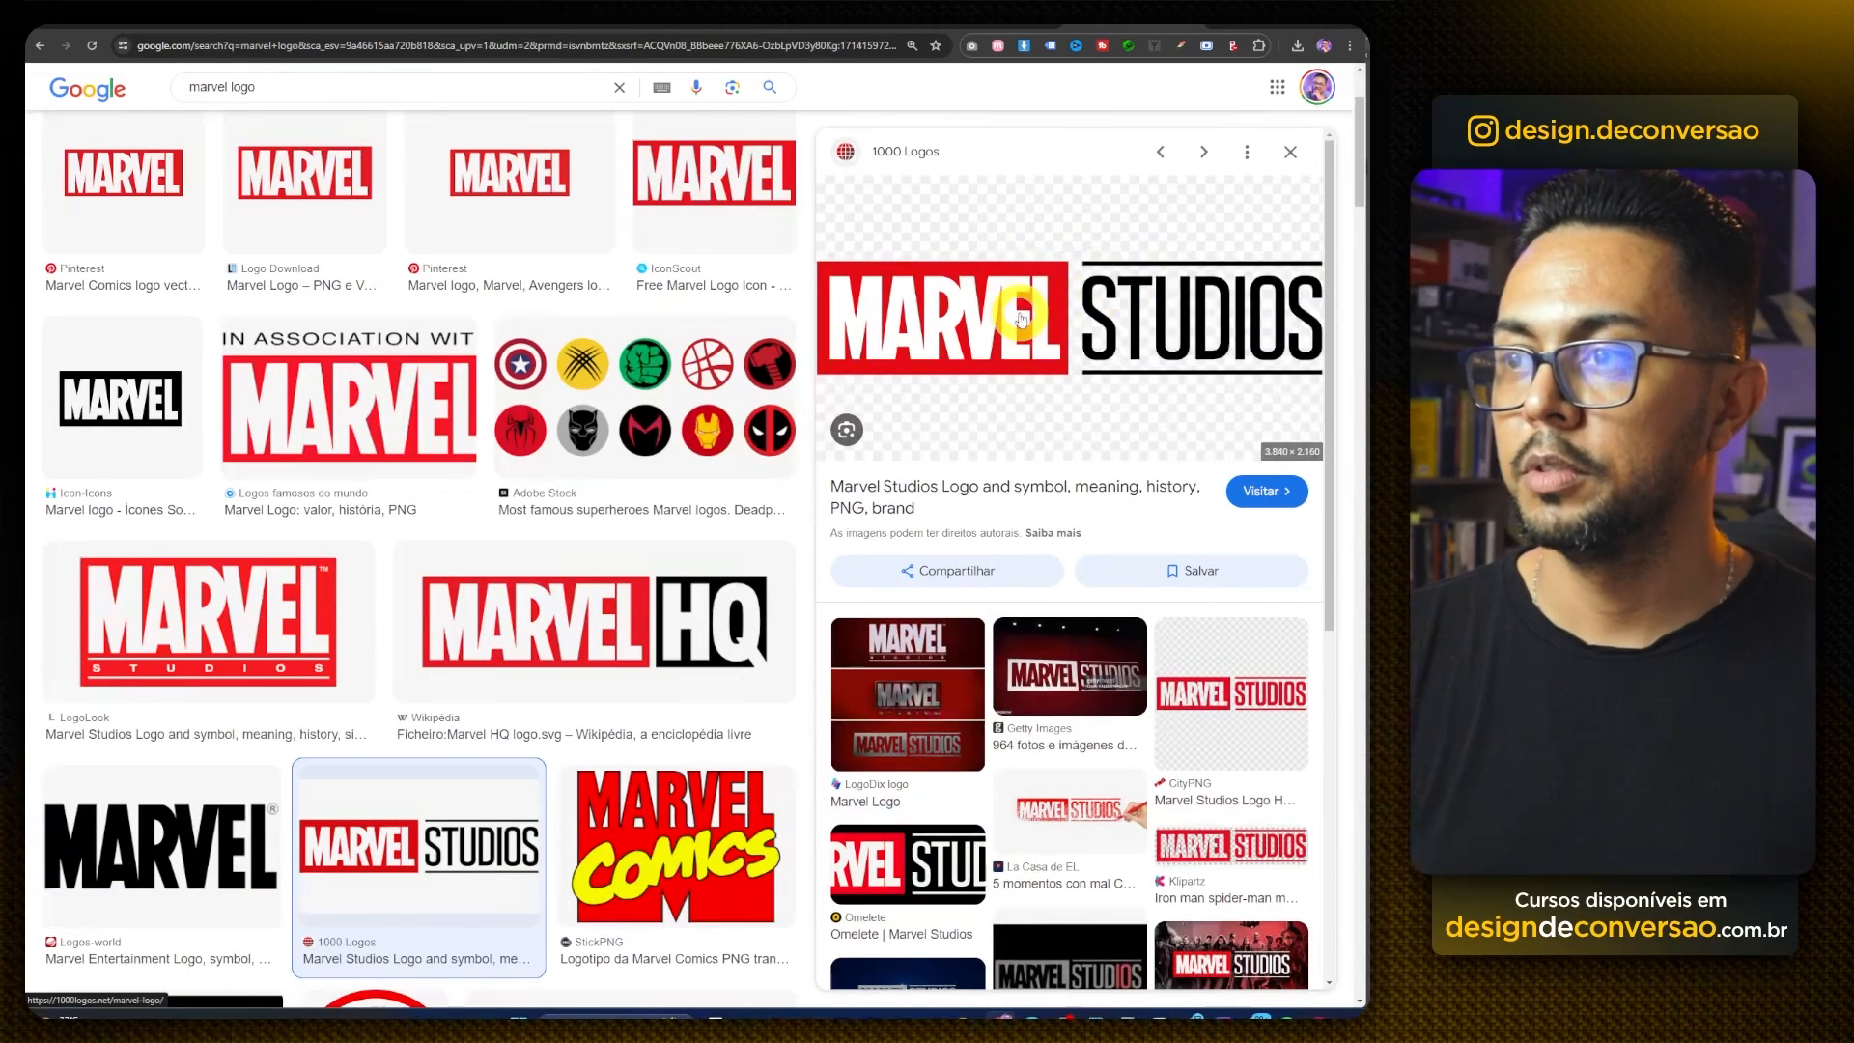
right_click(1021, 309)
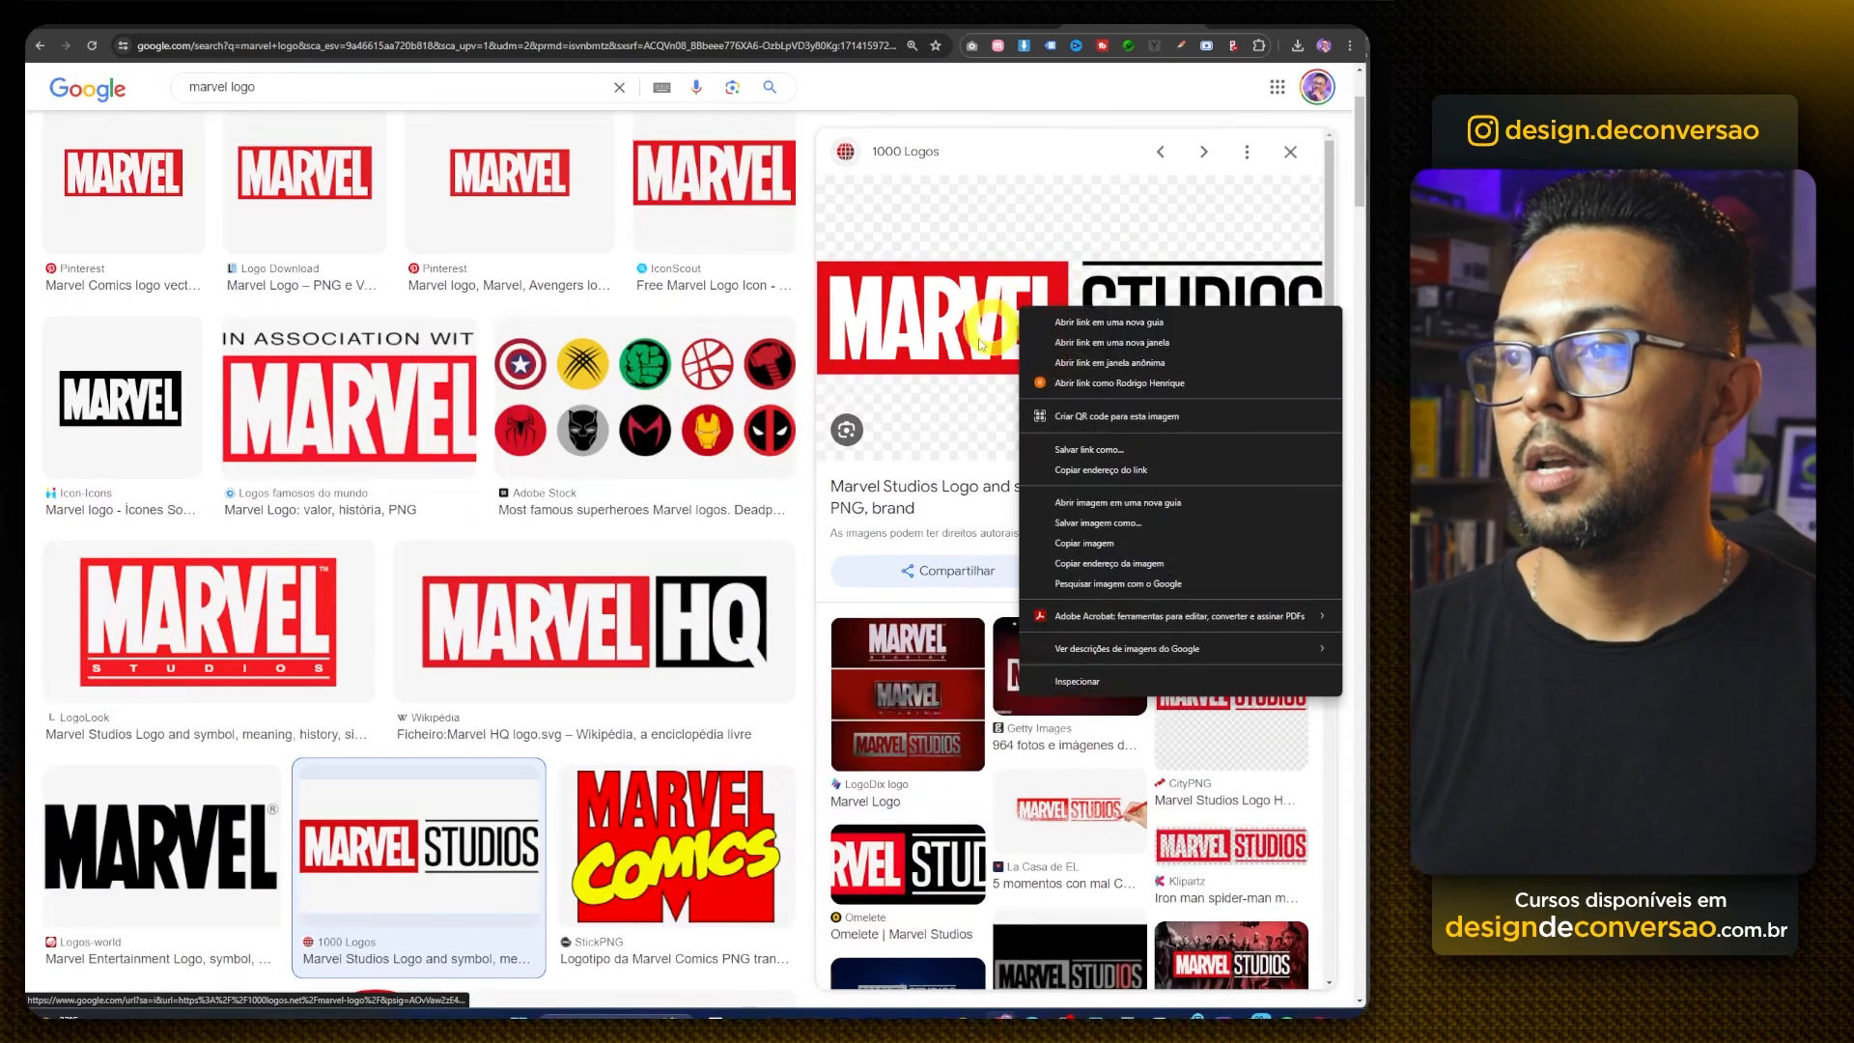
click(1159, 543)
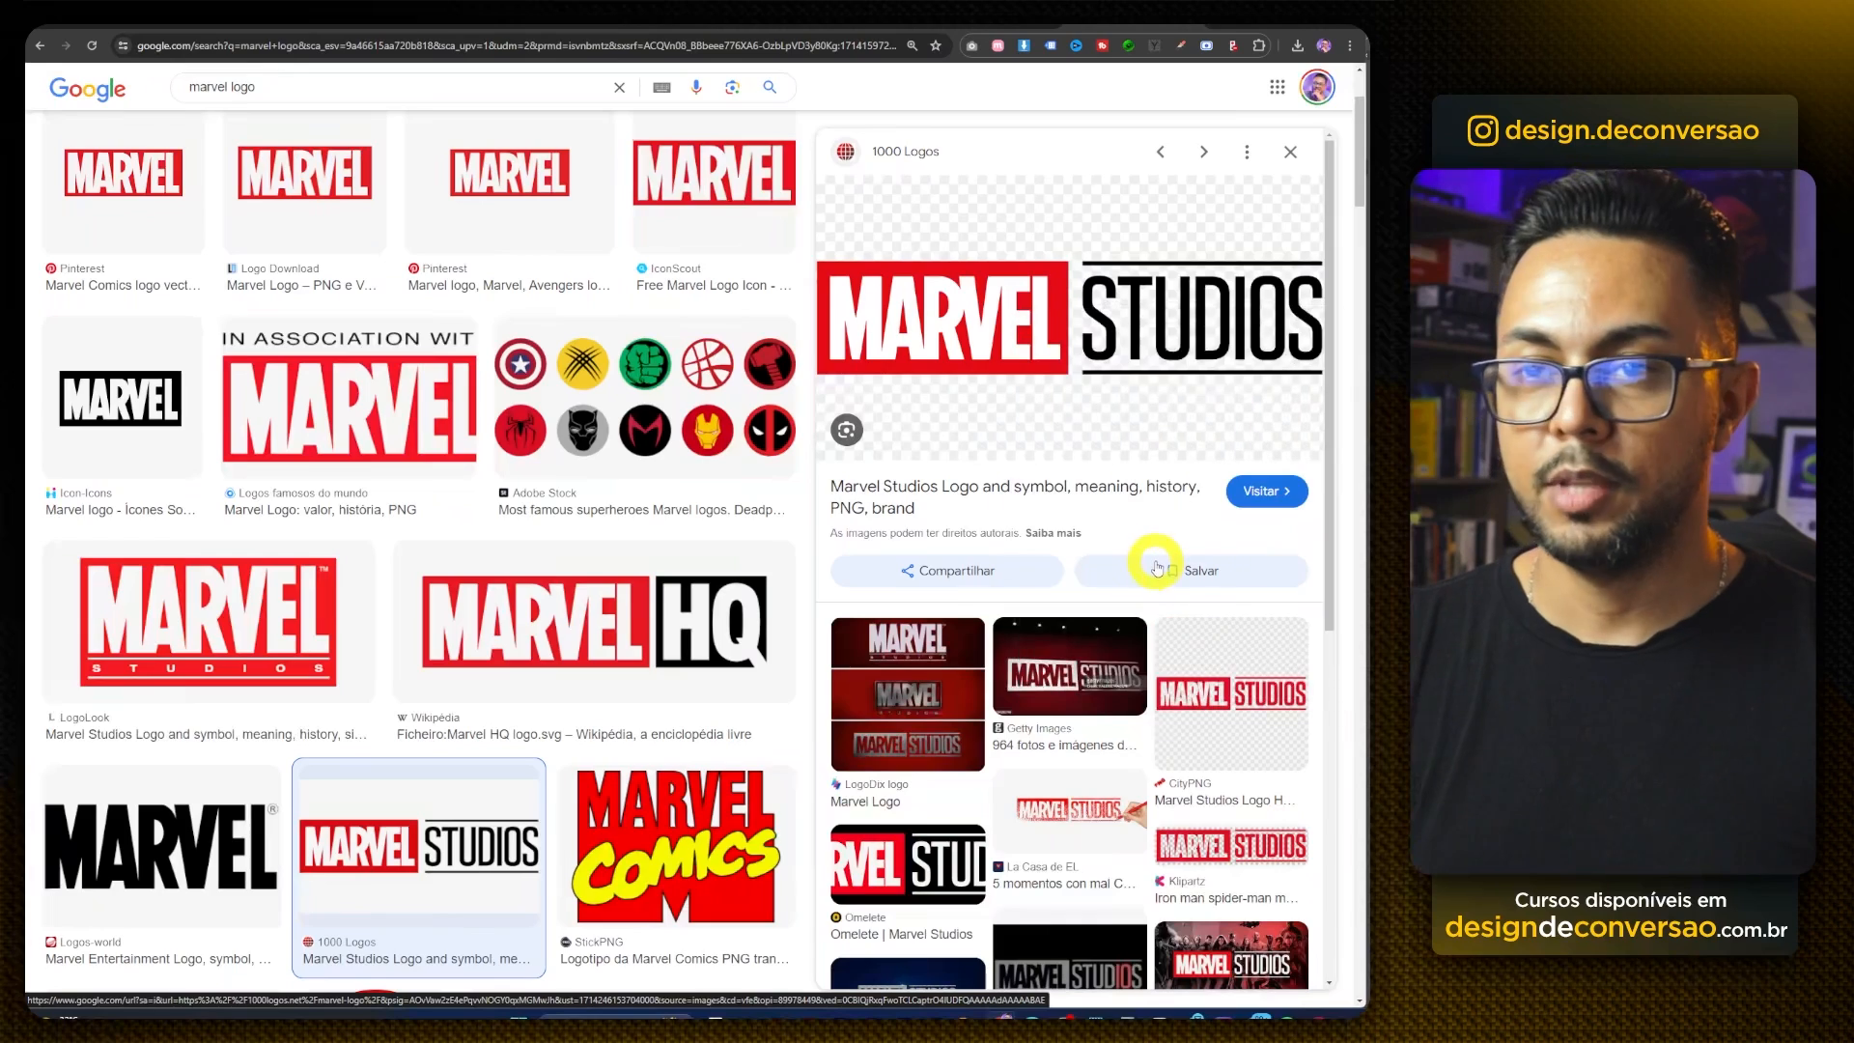
Step: Switch back to Photoshop, then collapse and select the Textos group
key(alt+Tab)
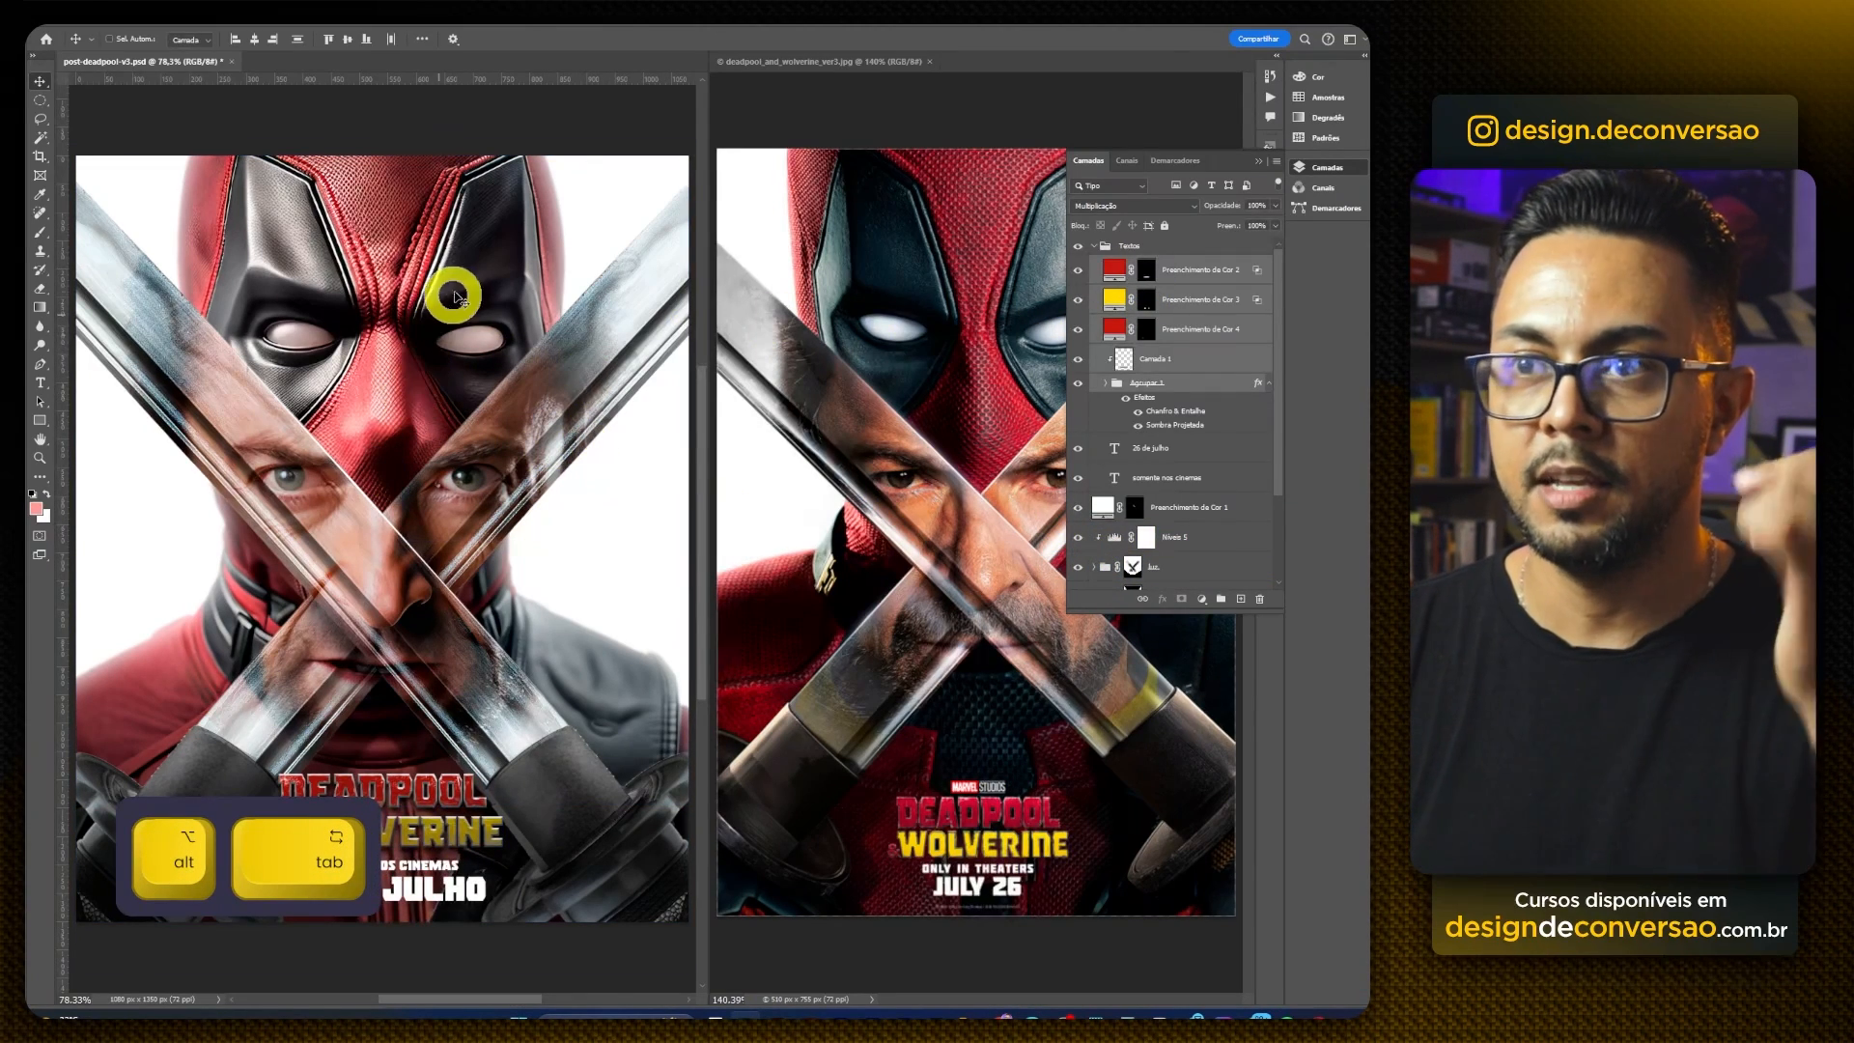
click(1099, 249)
click(1095, 246)
Step: Place the Marvel-Studios-logo.png image from its copied web address as an embedded object above the Textos group
key(z)
drag(387, 753, 475, 690)
key(space)
drag(471, 603, 512, 339)
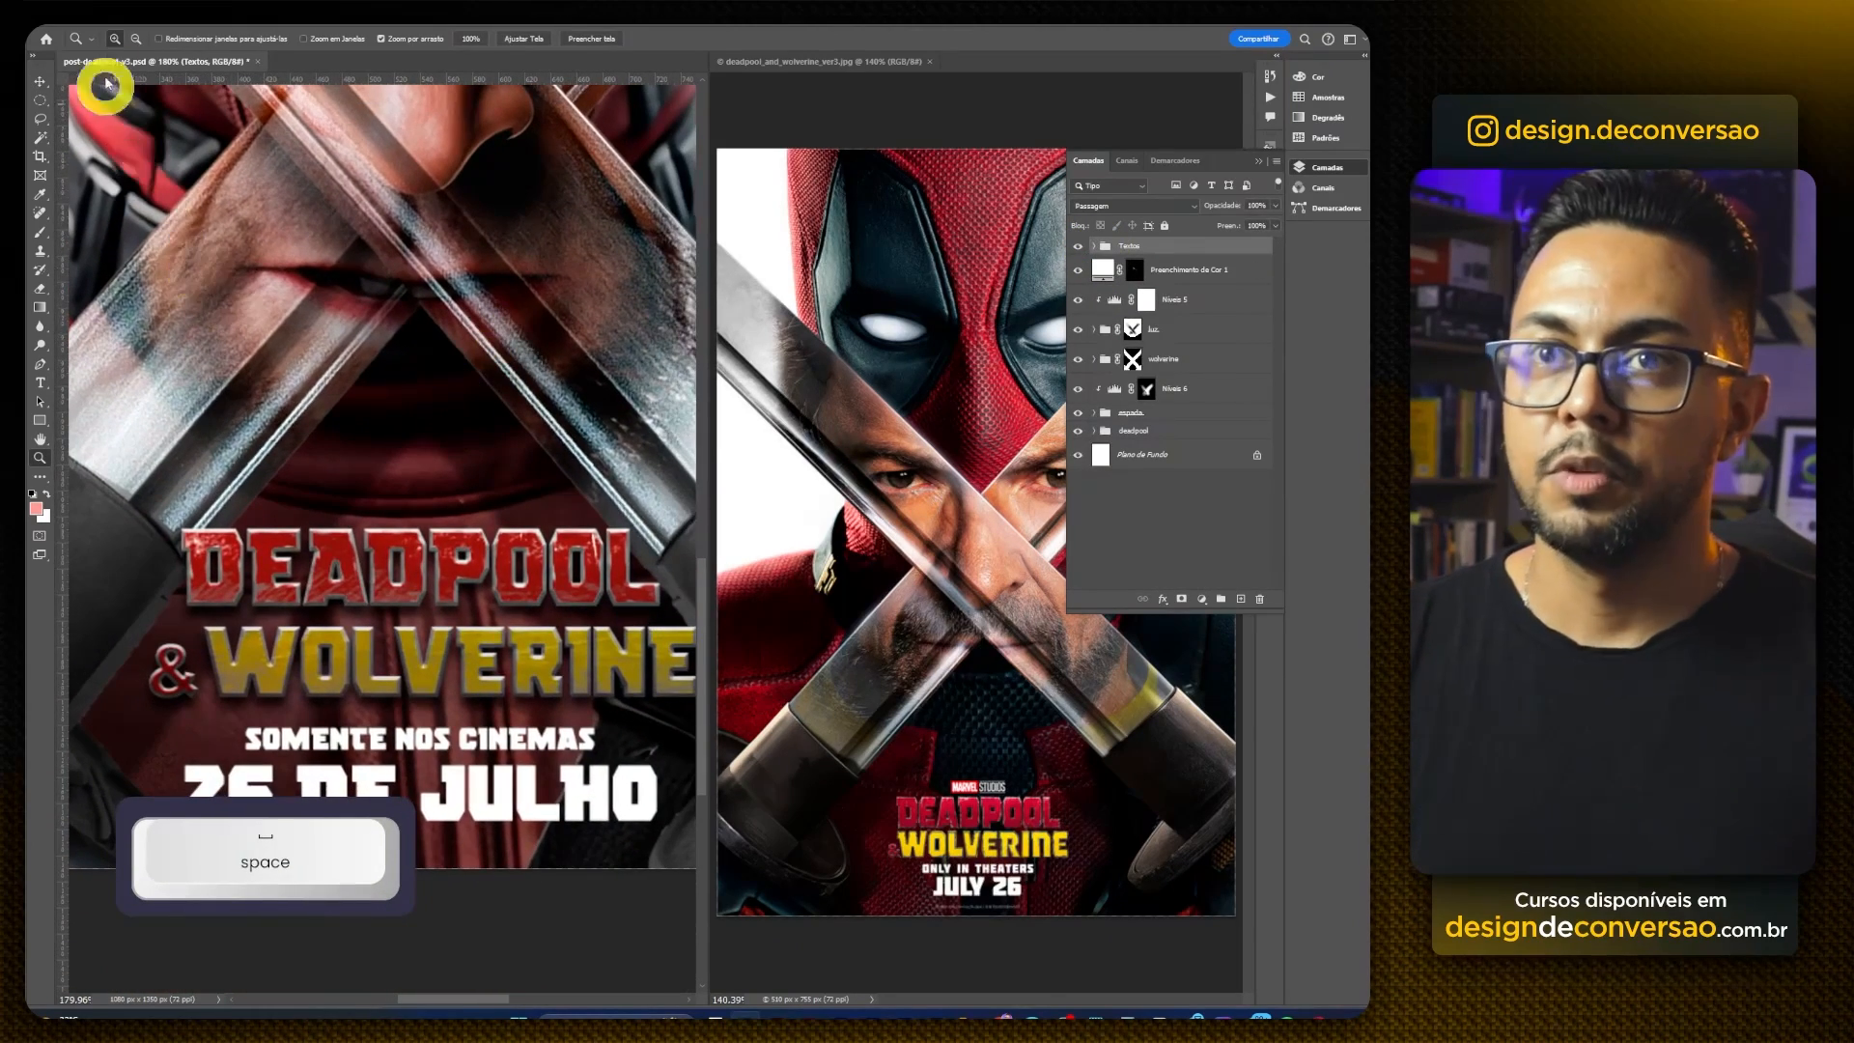
click(72, 27)
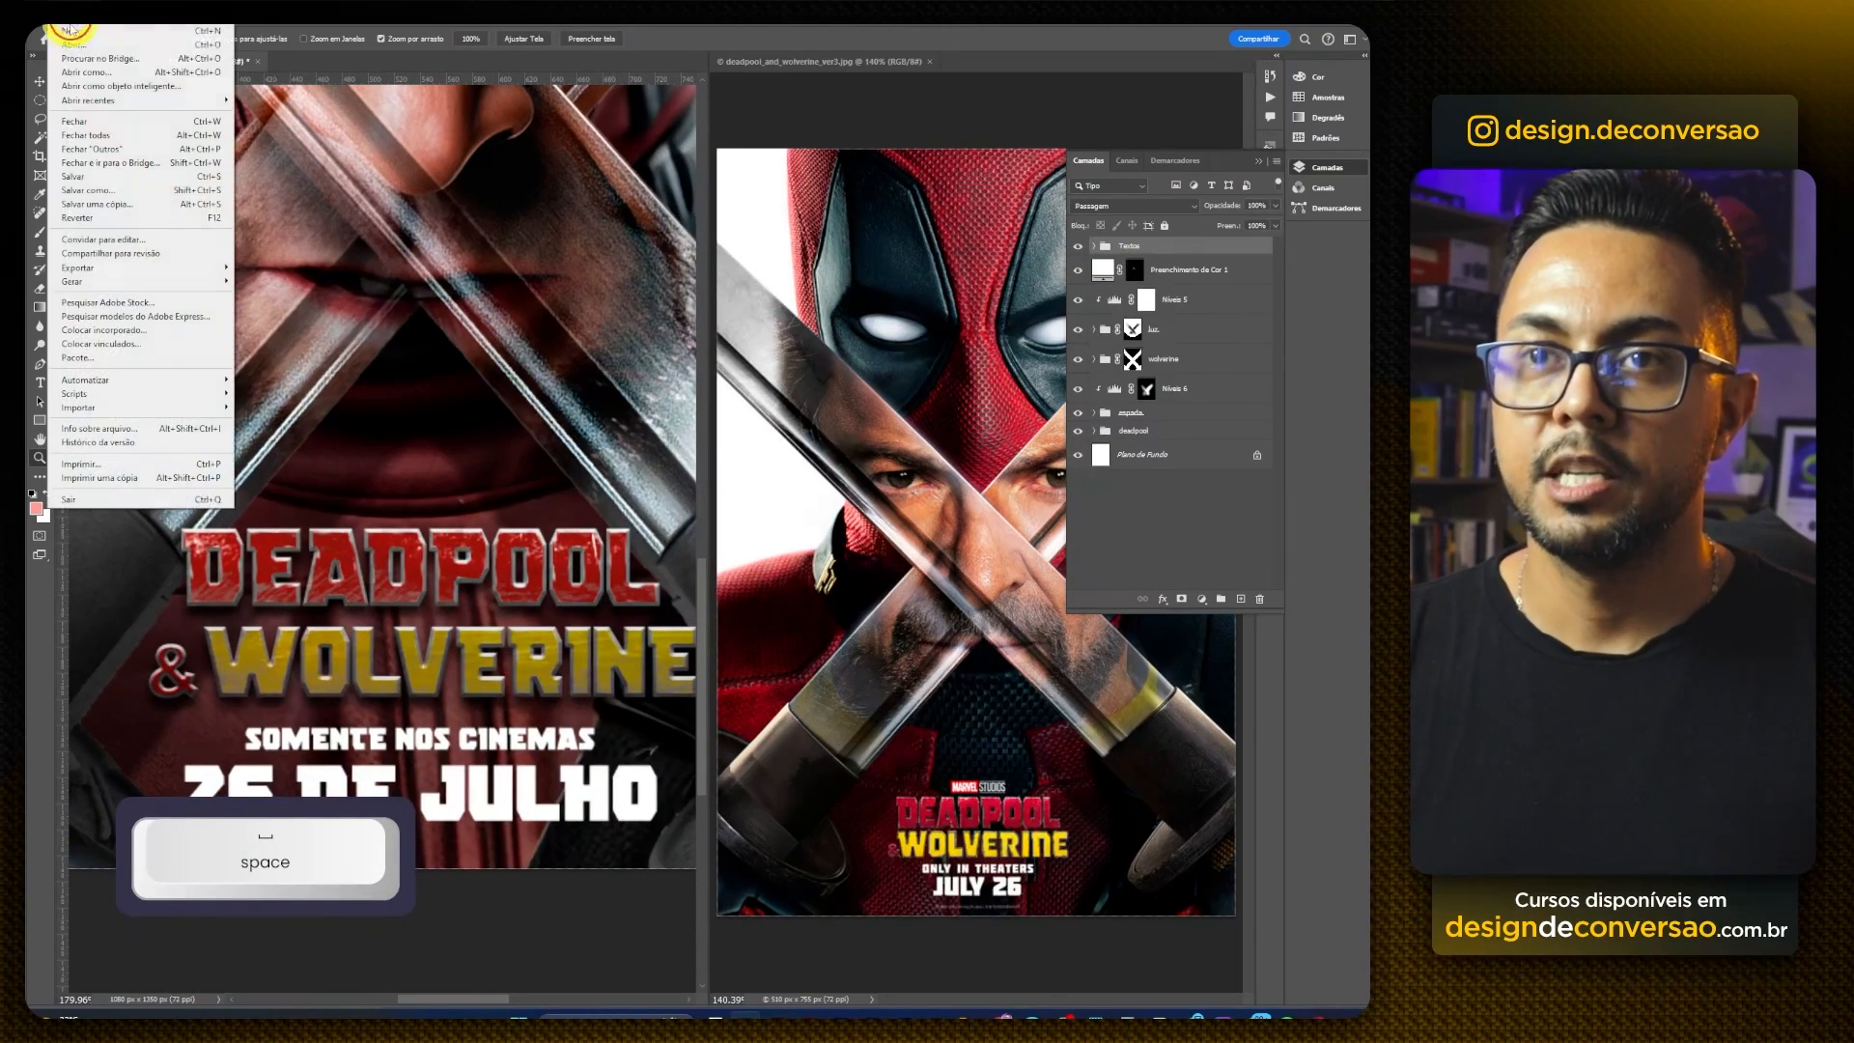
click(145, 331)
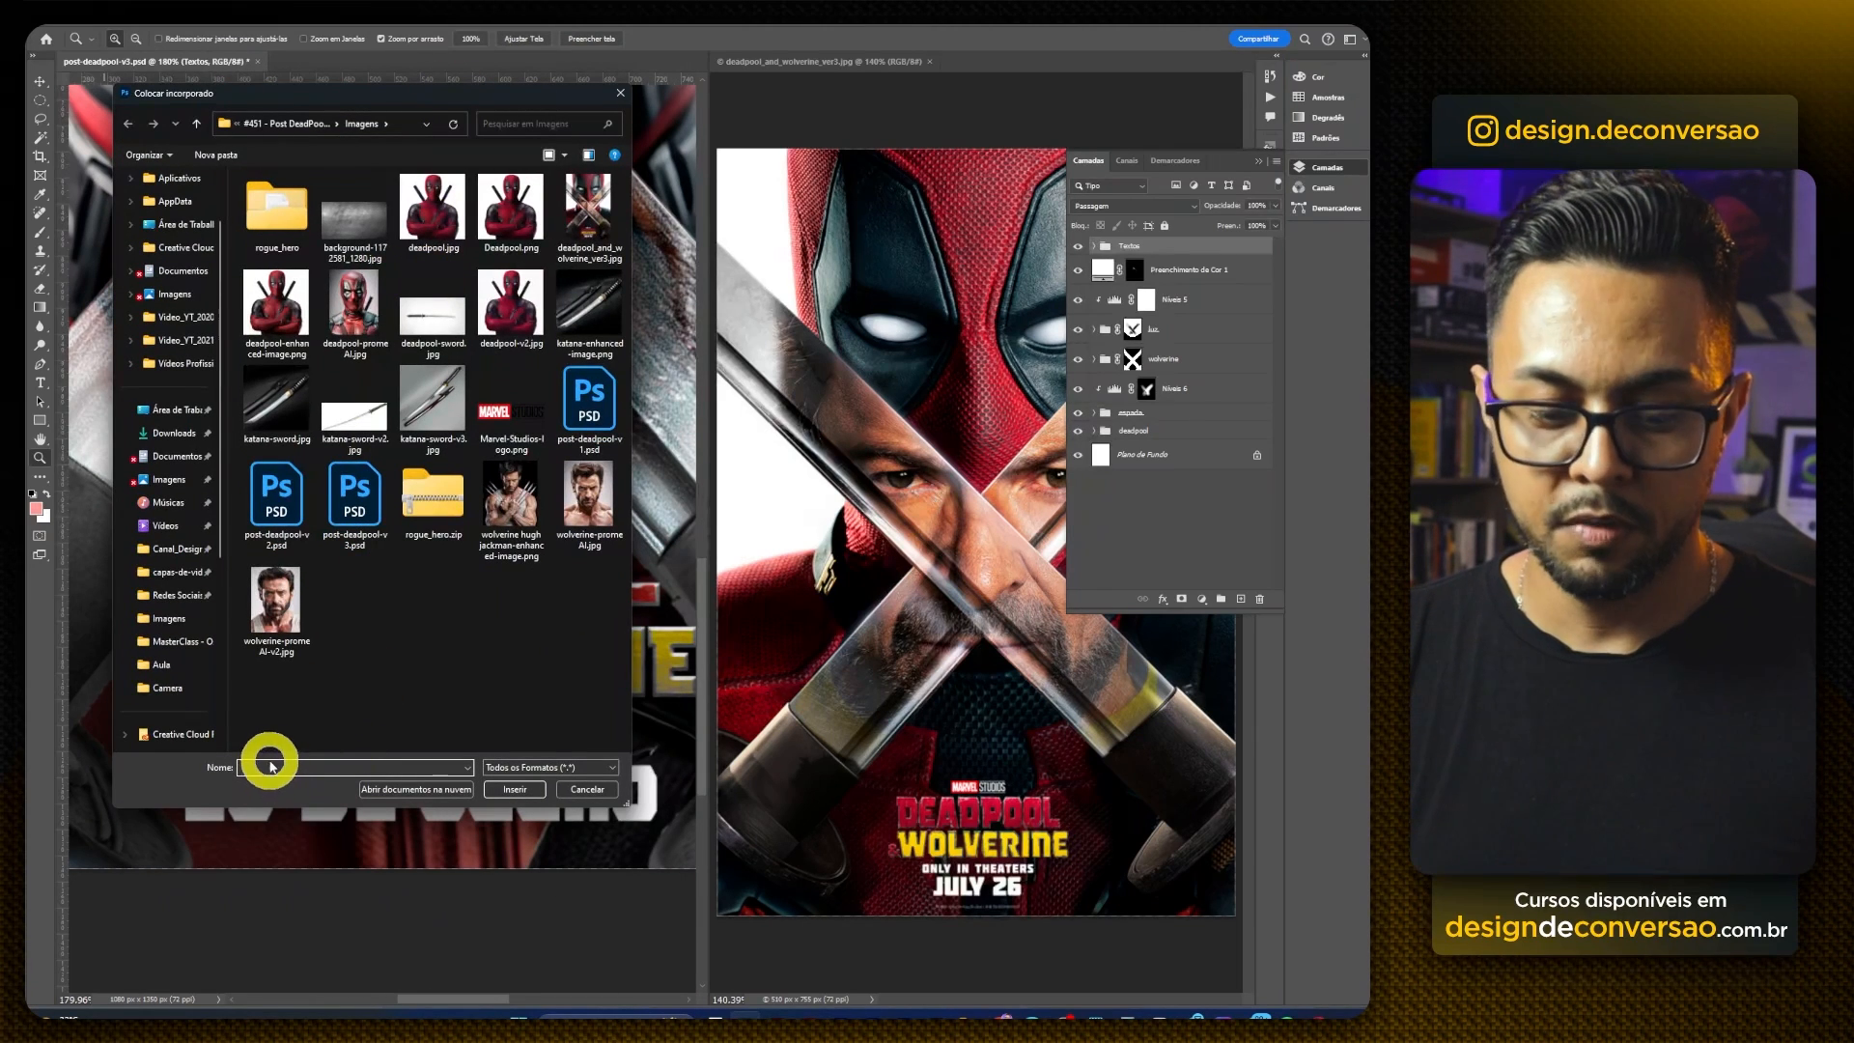
key(ctrl+v)
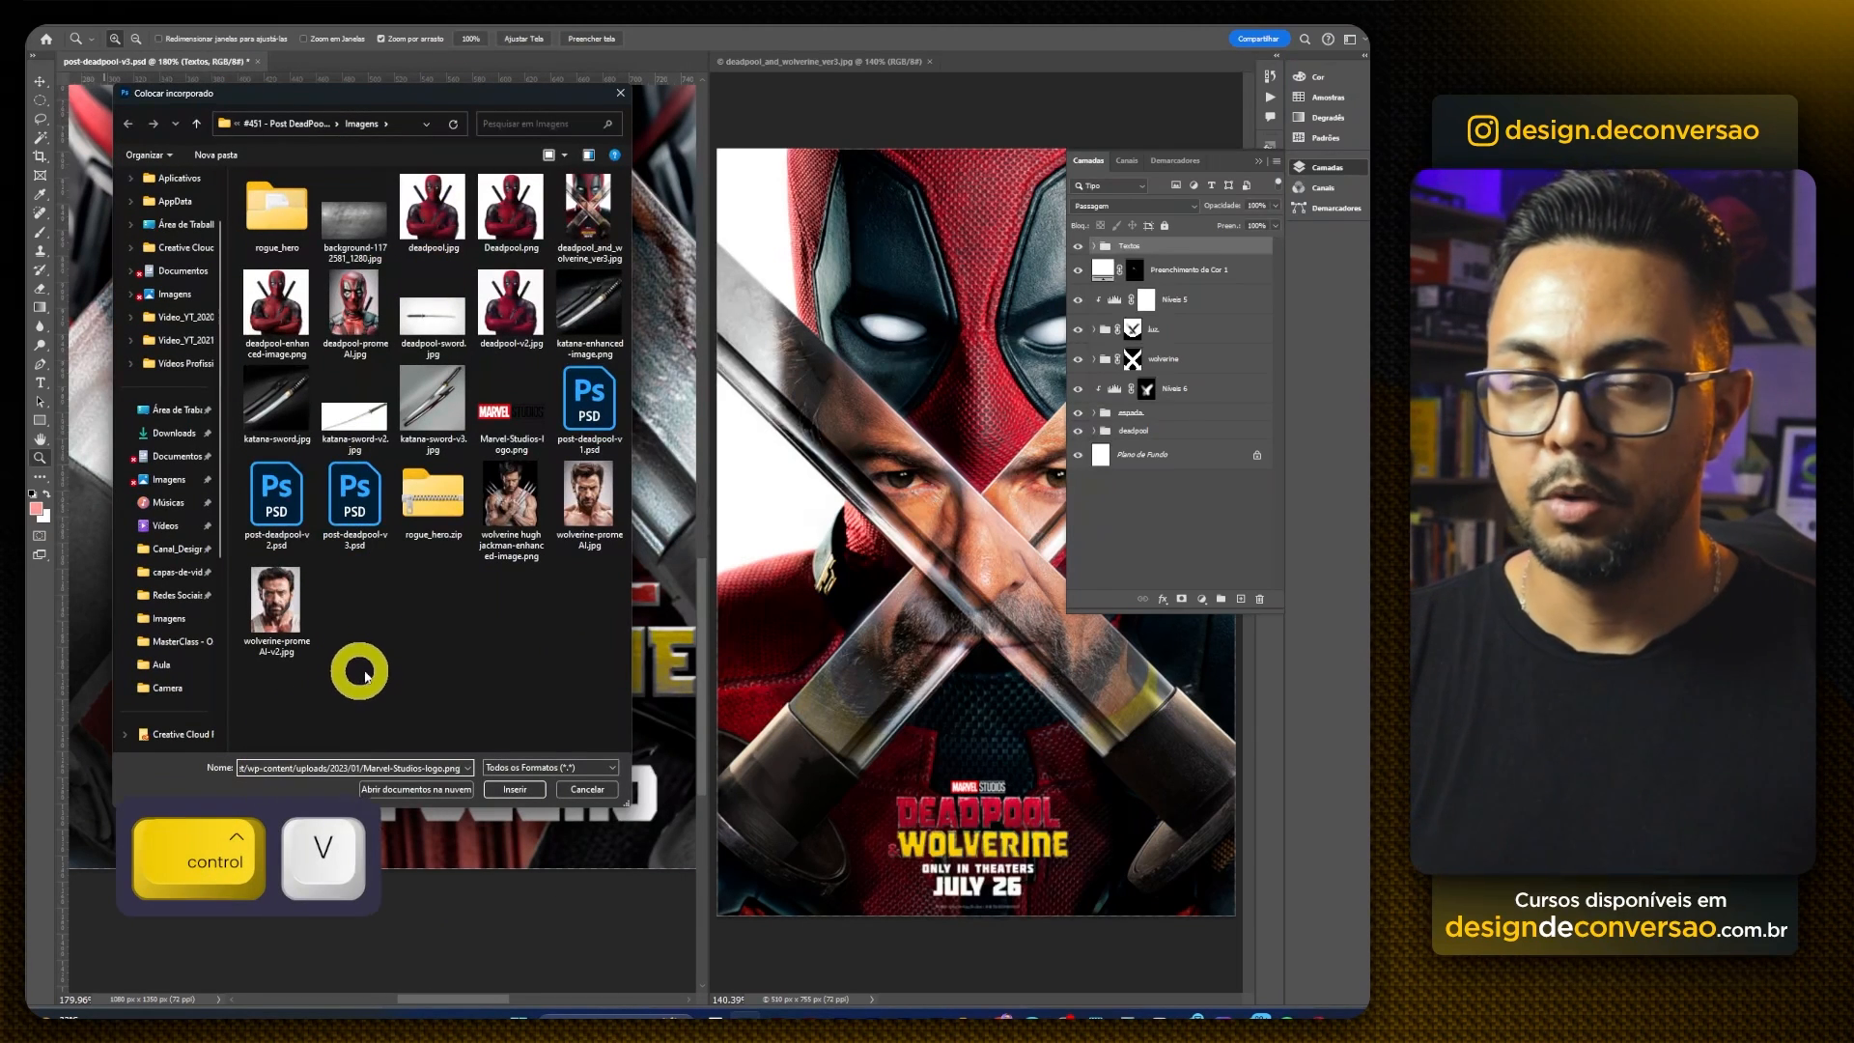
click(523, 791)
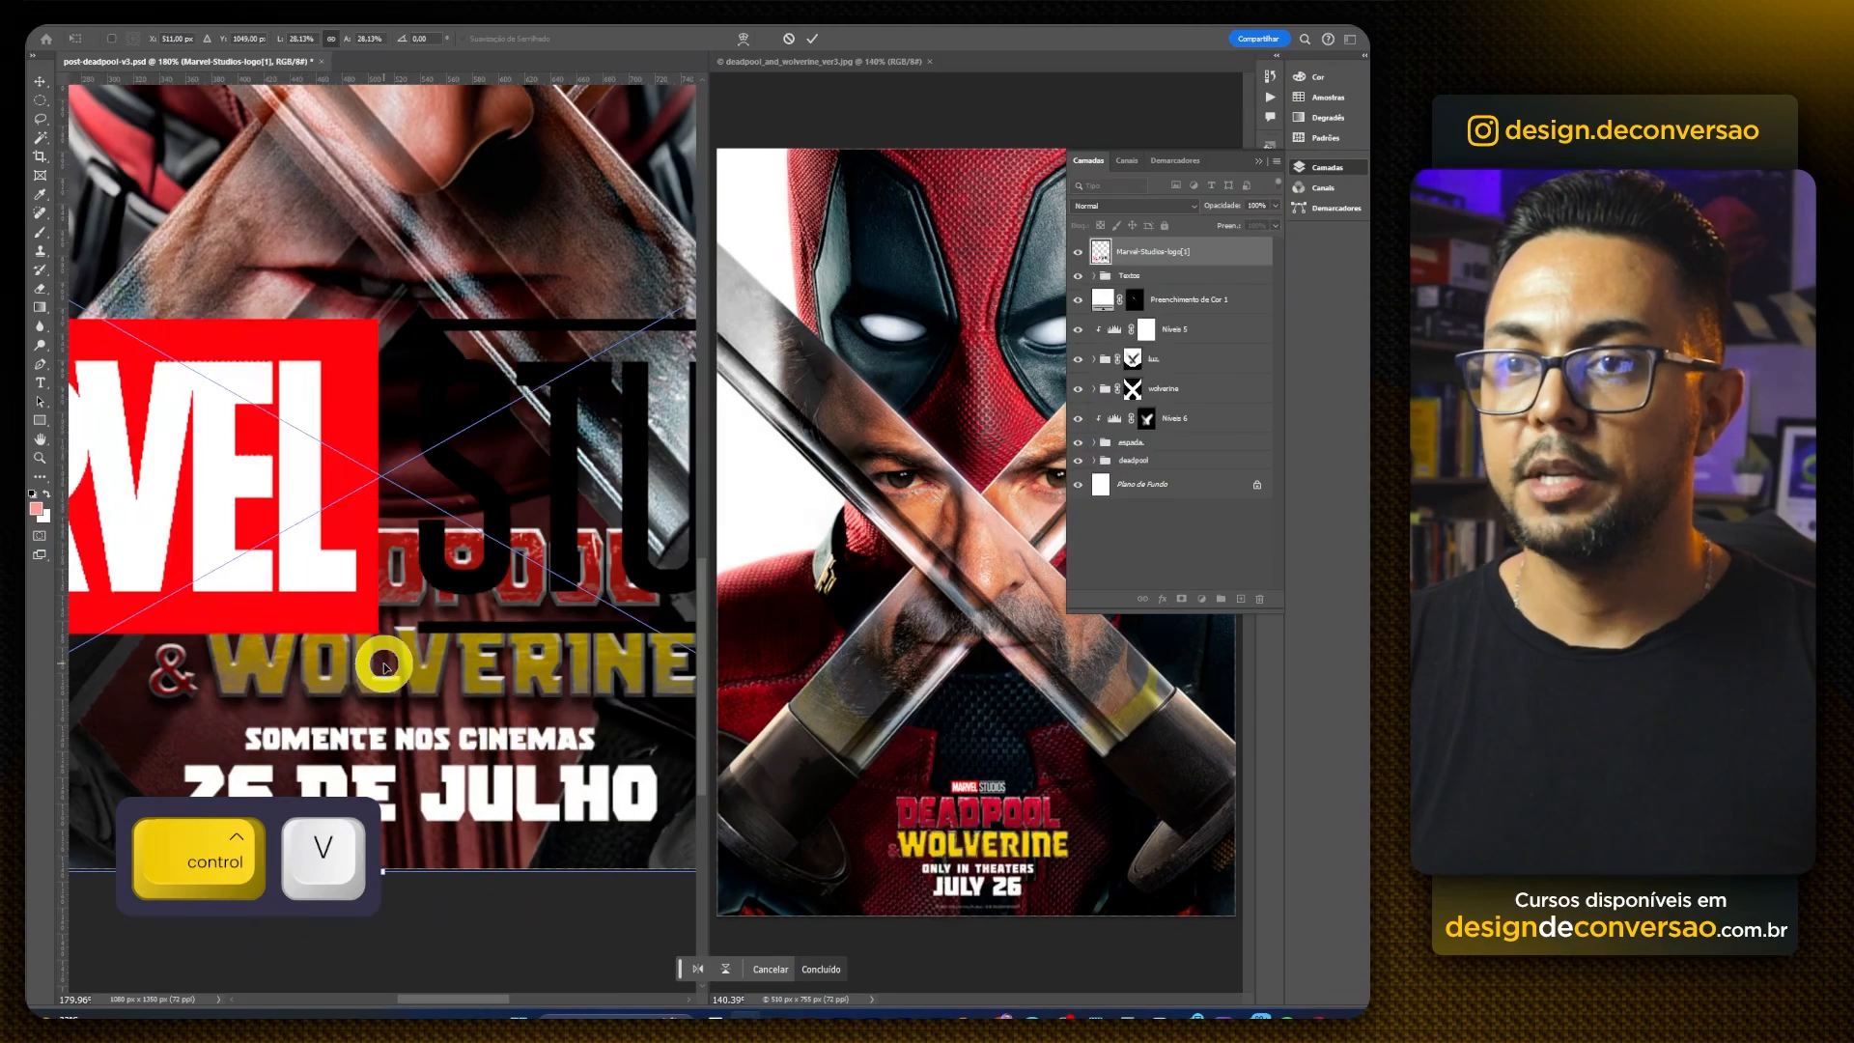
Step: Scale the Marvel Studios logo down to a small size and place it just above the DEADPOOL title
drag(301, 256, 360, 492)
key(Return)
key(v)
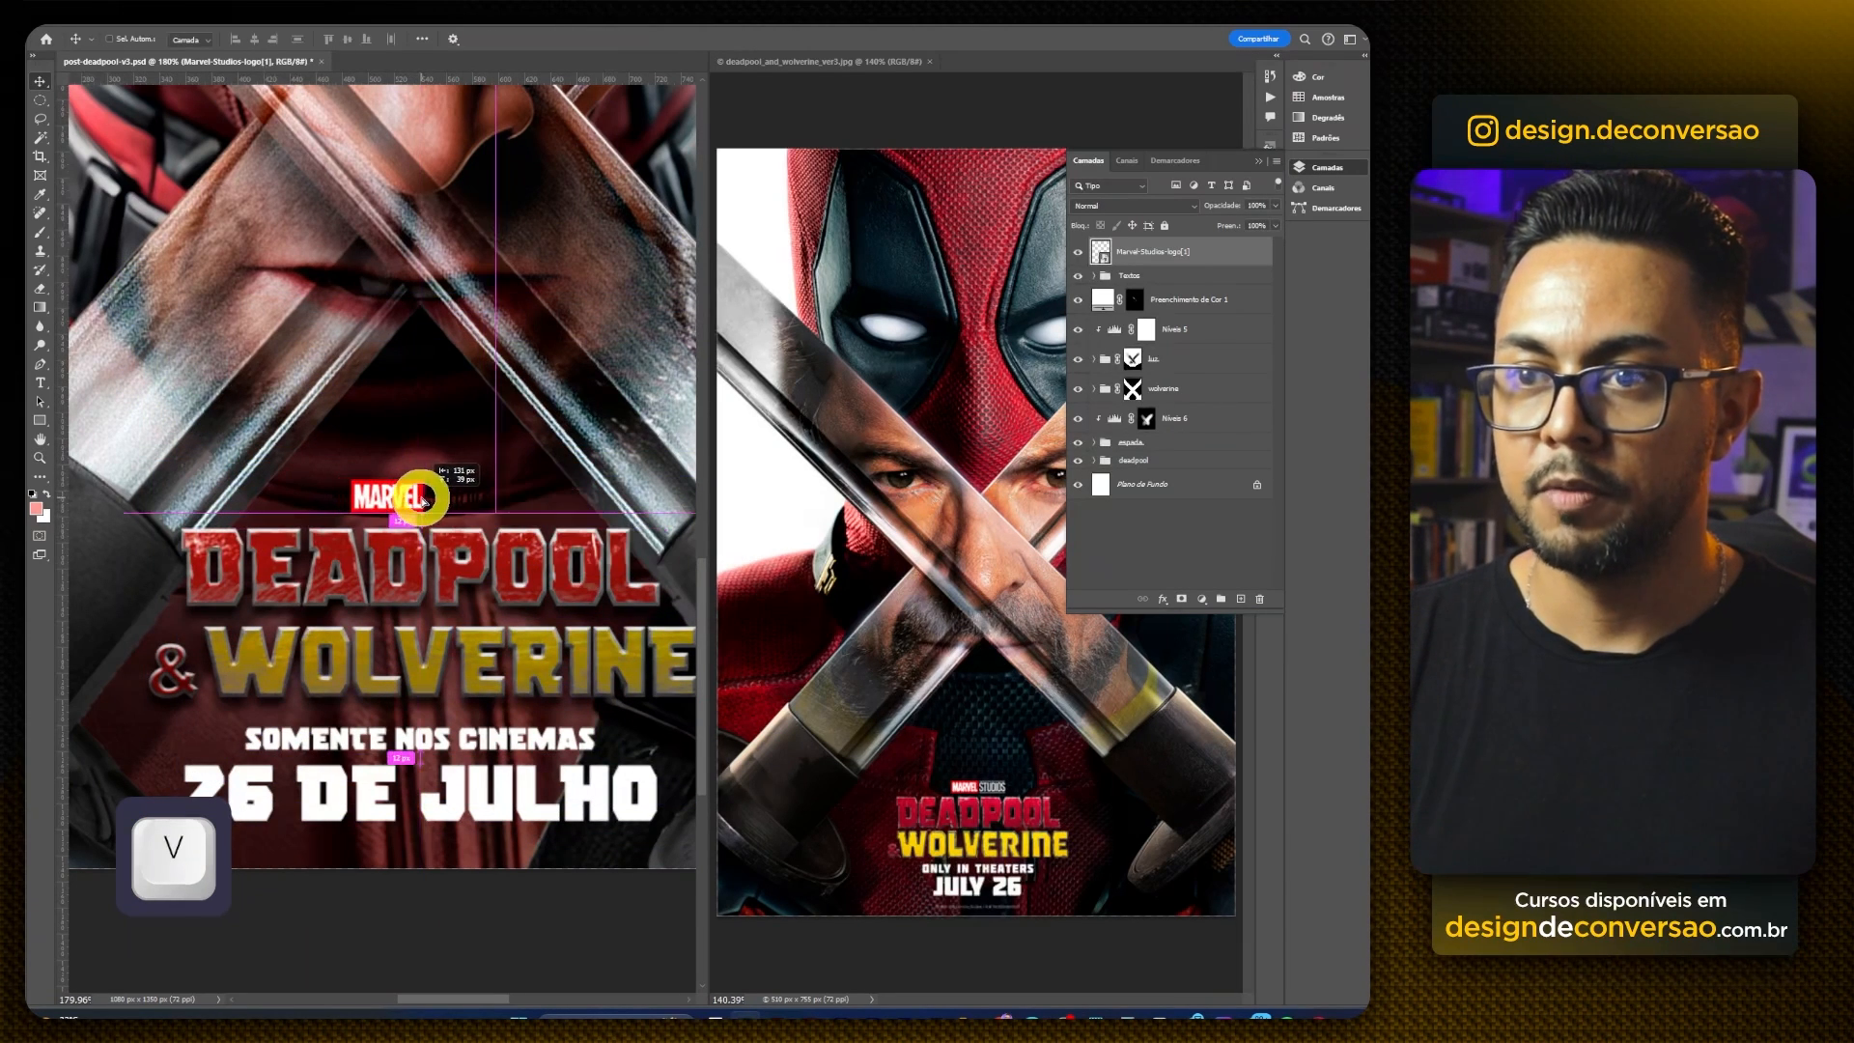
key(ctrl+t)
drag(501, 465, 483, 465)
key(Return)
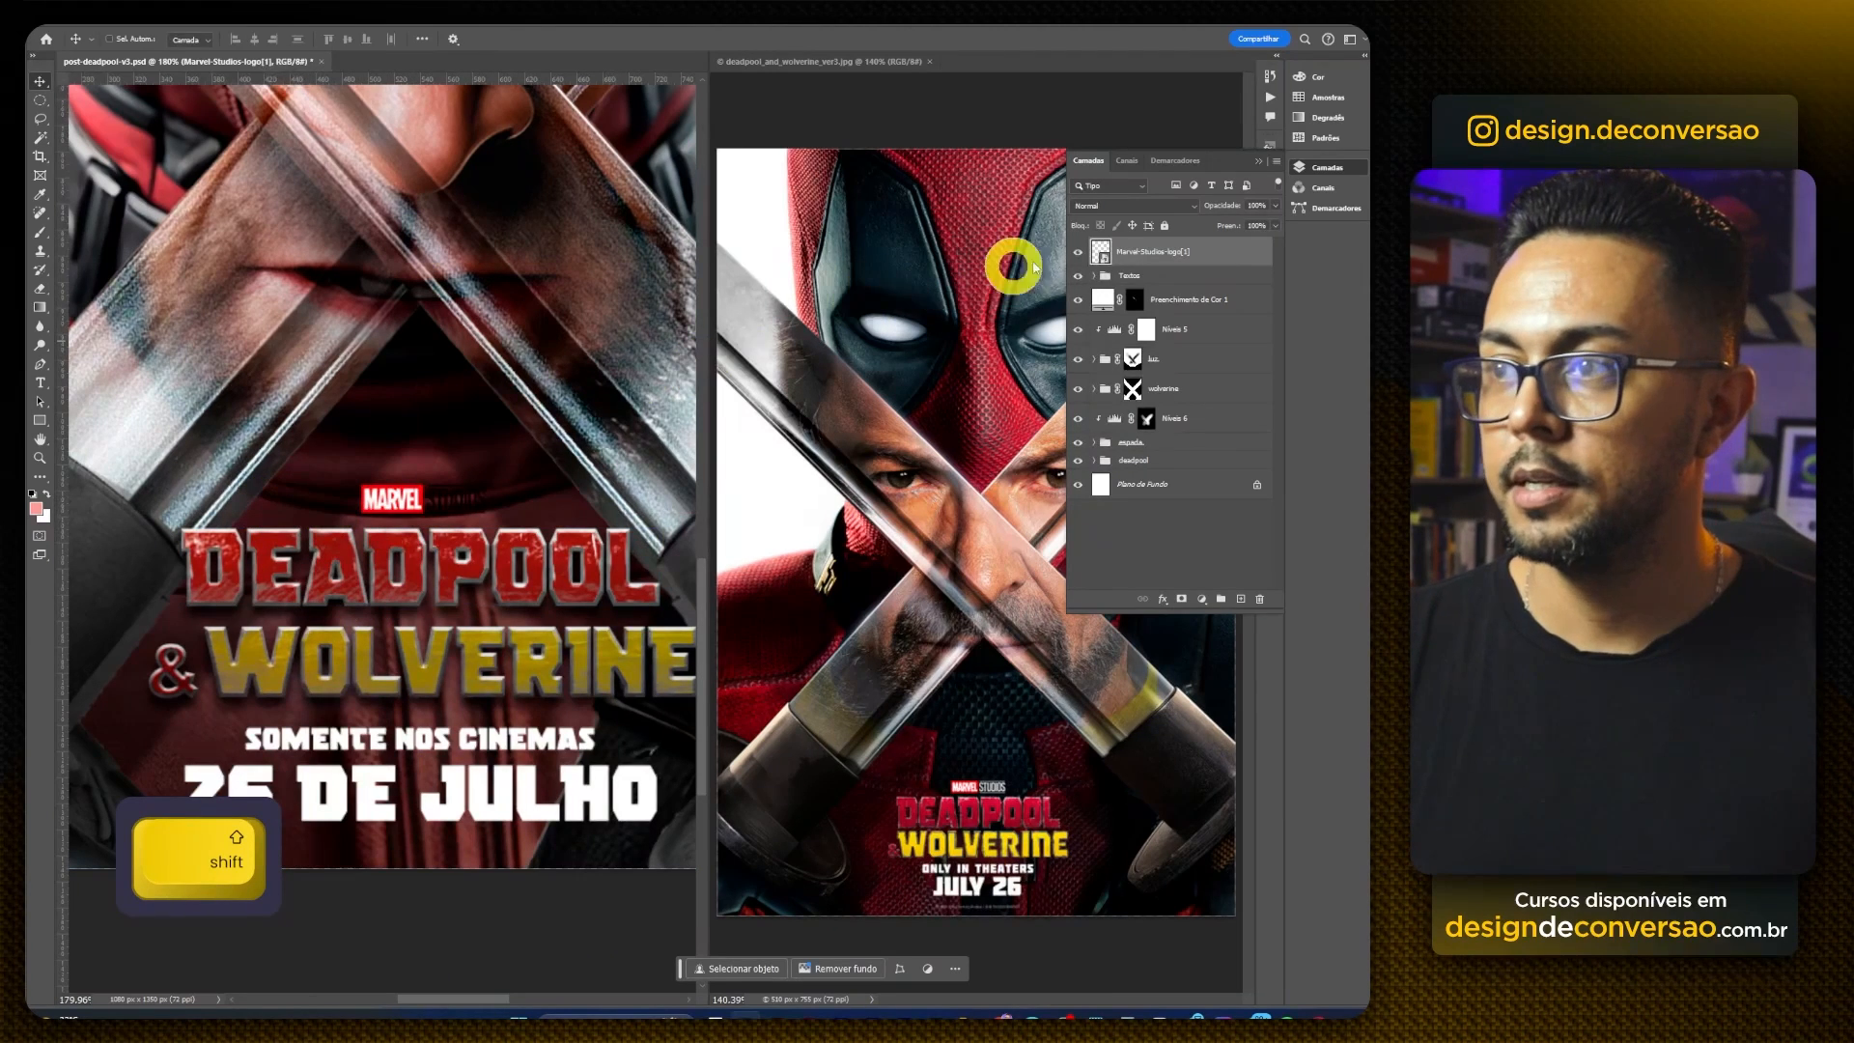
Step: Open the logo smart object's contents, leaving its colour profile as it is, and bring the word STUDIOS into view
double_click(1101, 248)
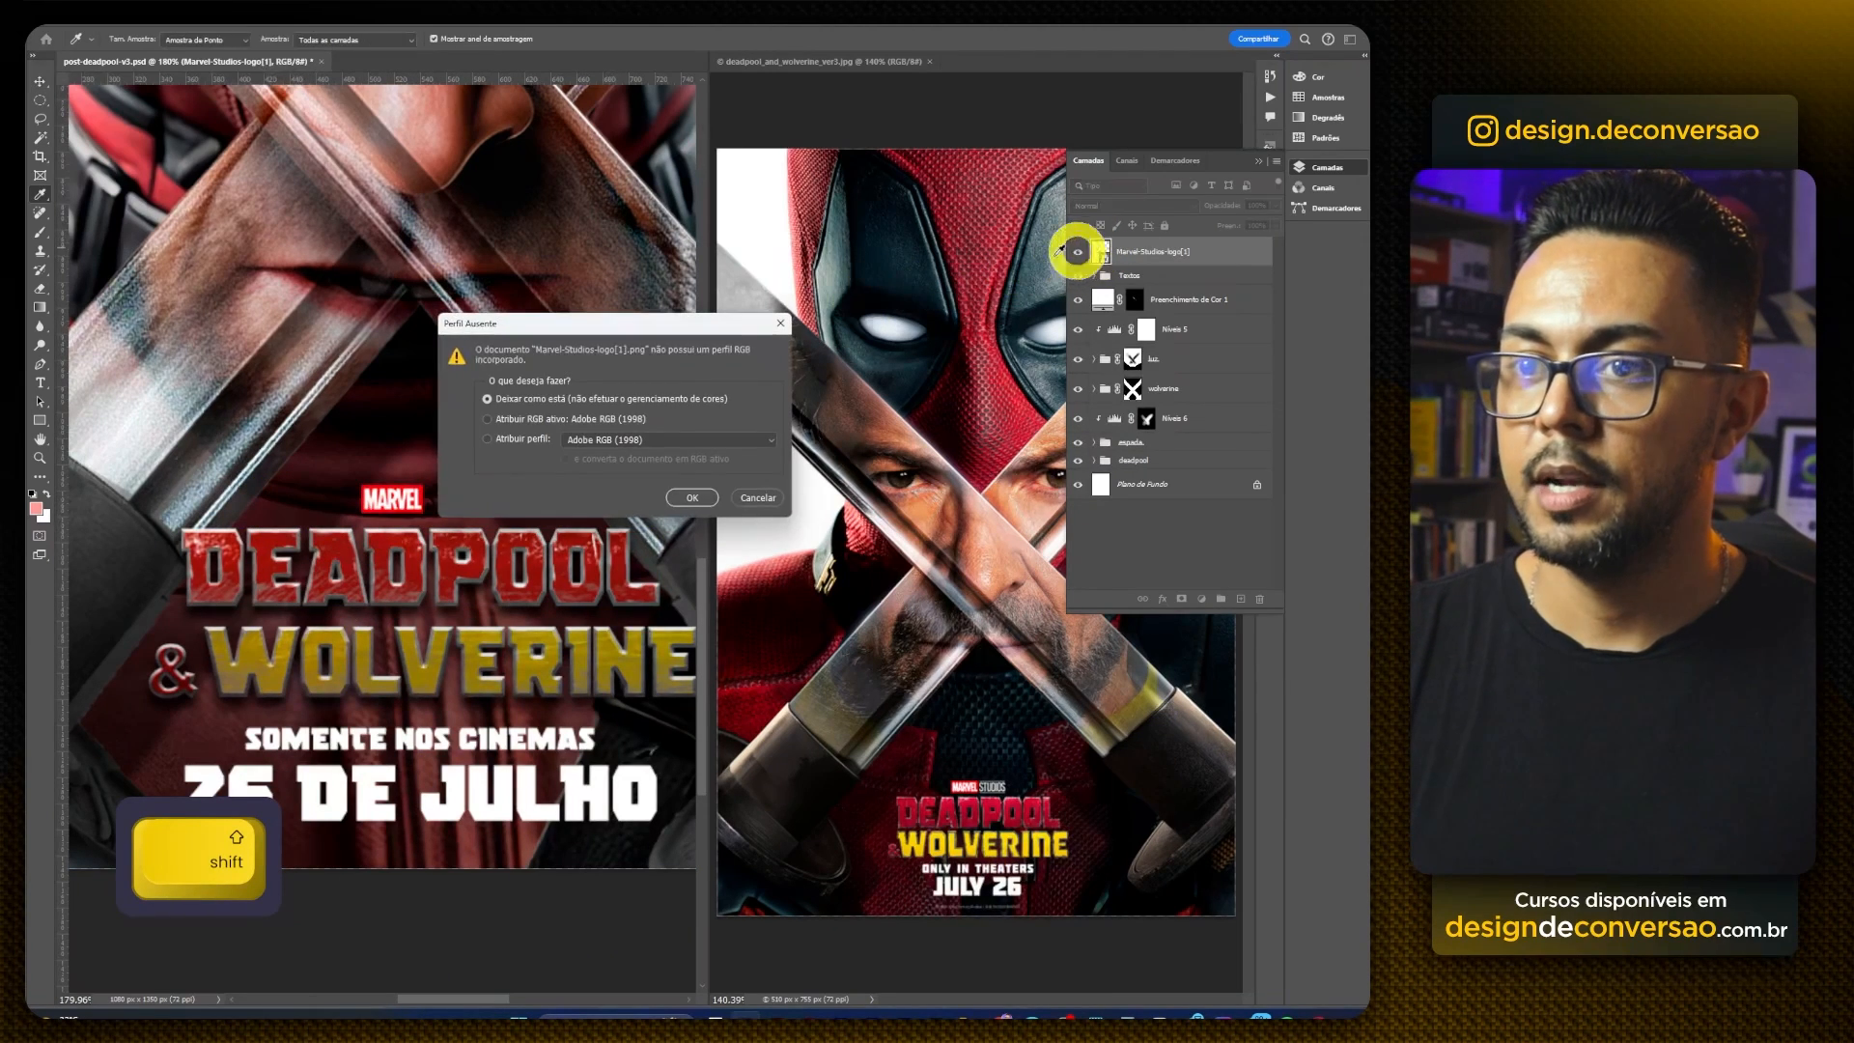
click(689, 497)
drag(580, 381, 75, 133)
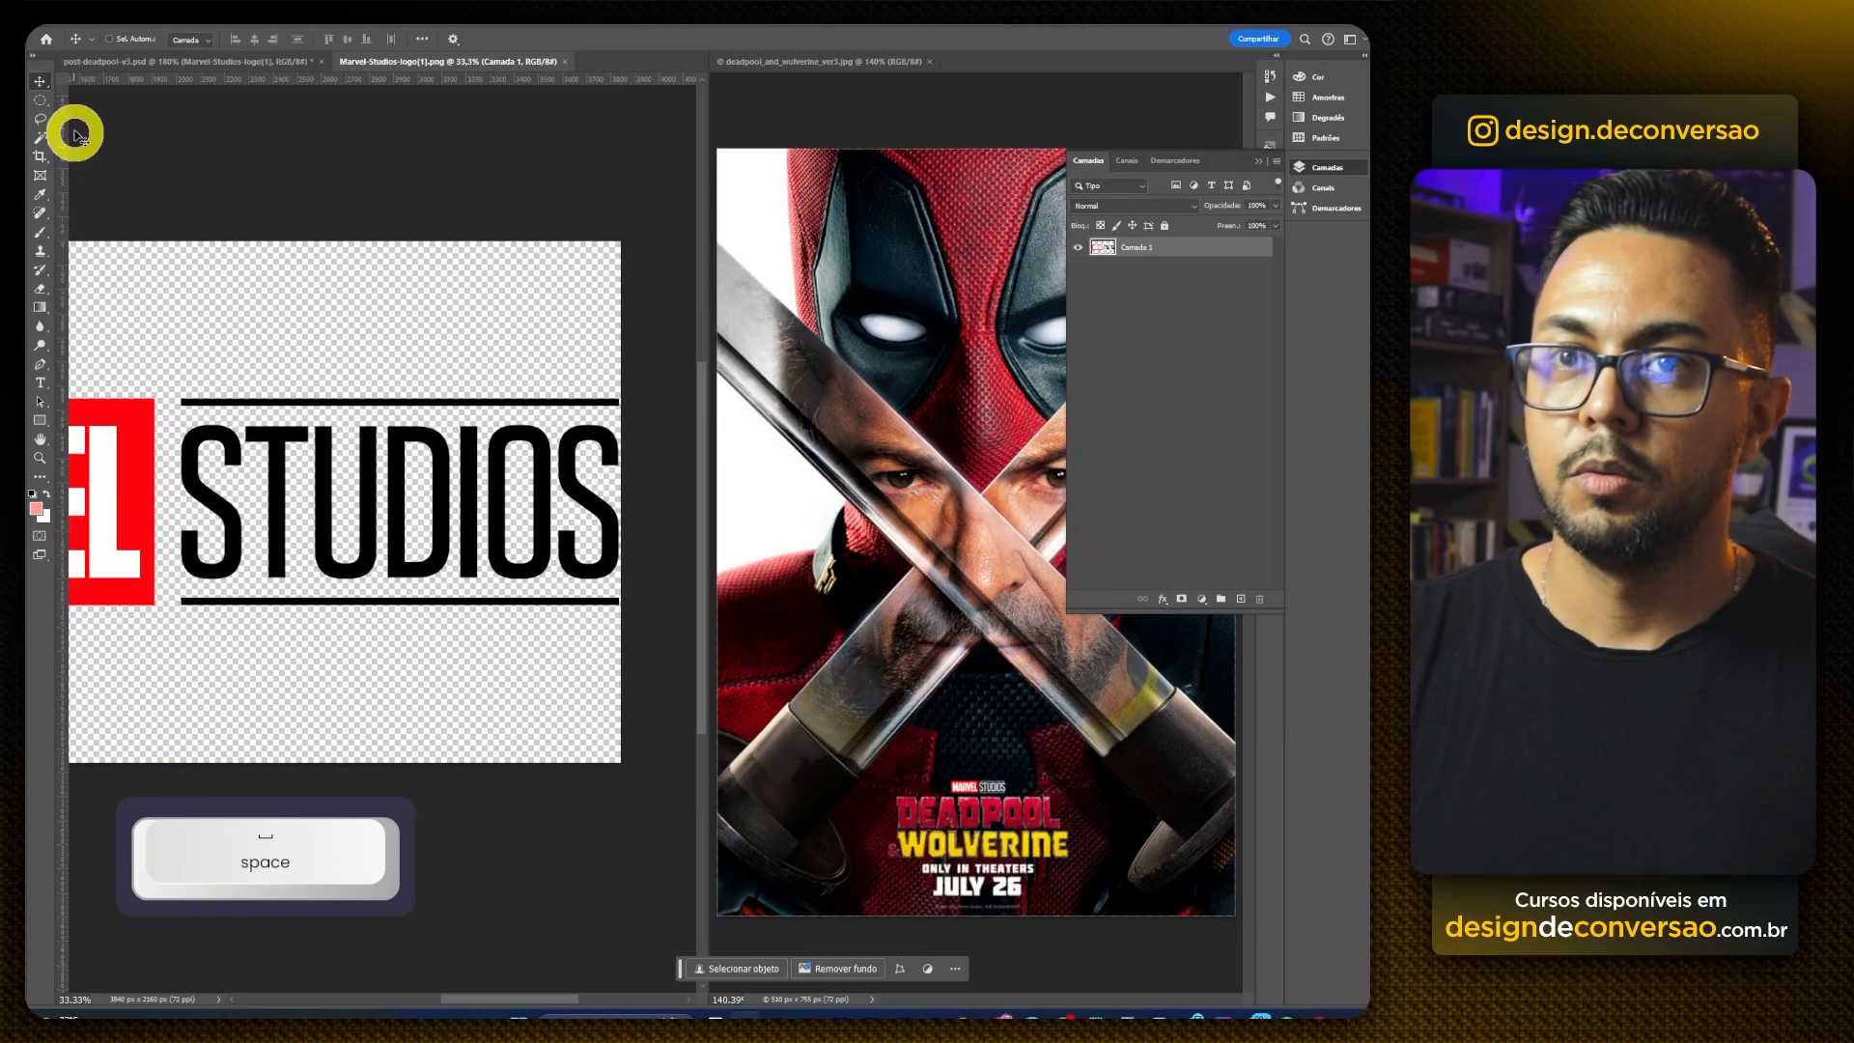
Step: Turn the STUDIOS lettering and its lines white with a solid colour fill limited to that area and clipped to the logo layer
click(42, 102)
drag(169, 367, 675, 705)
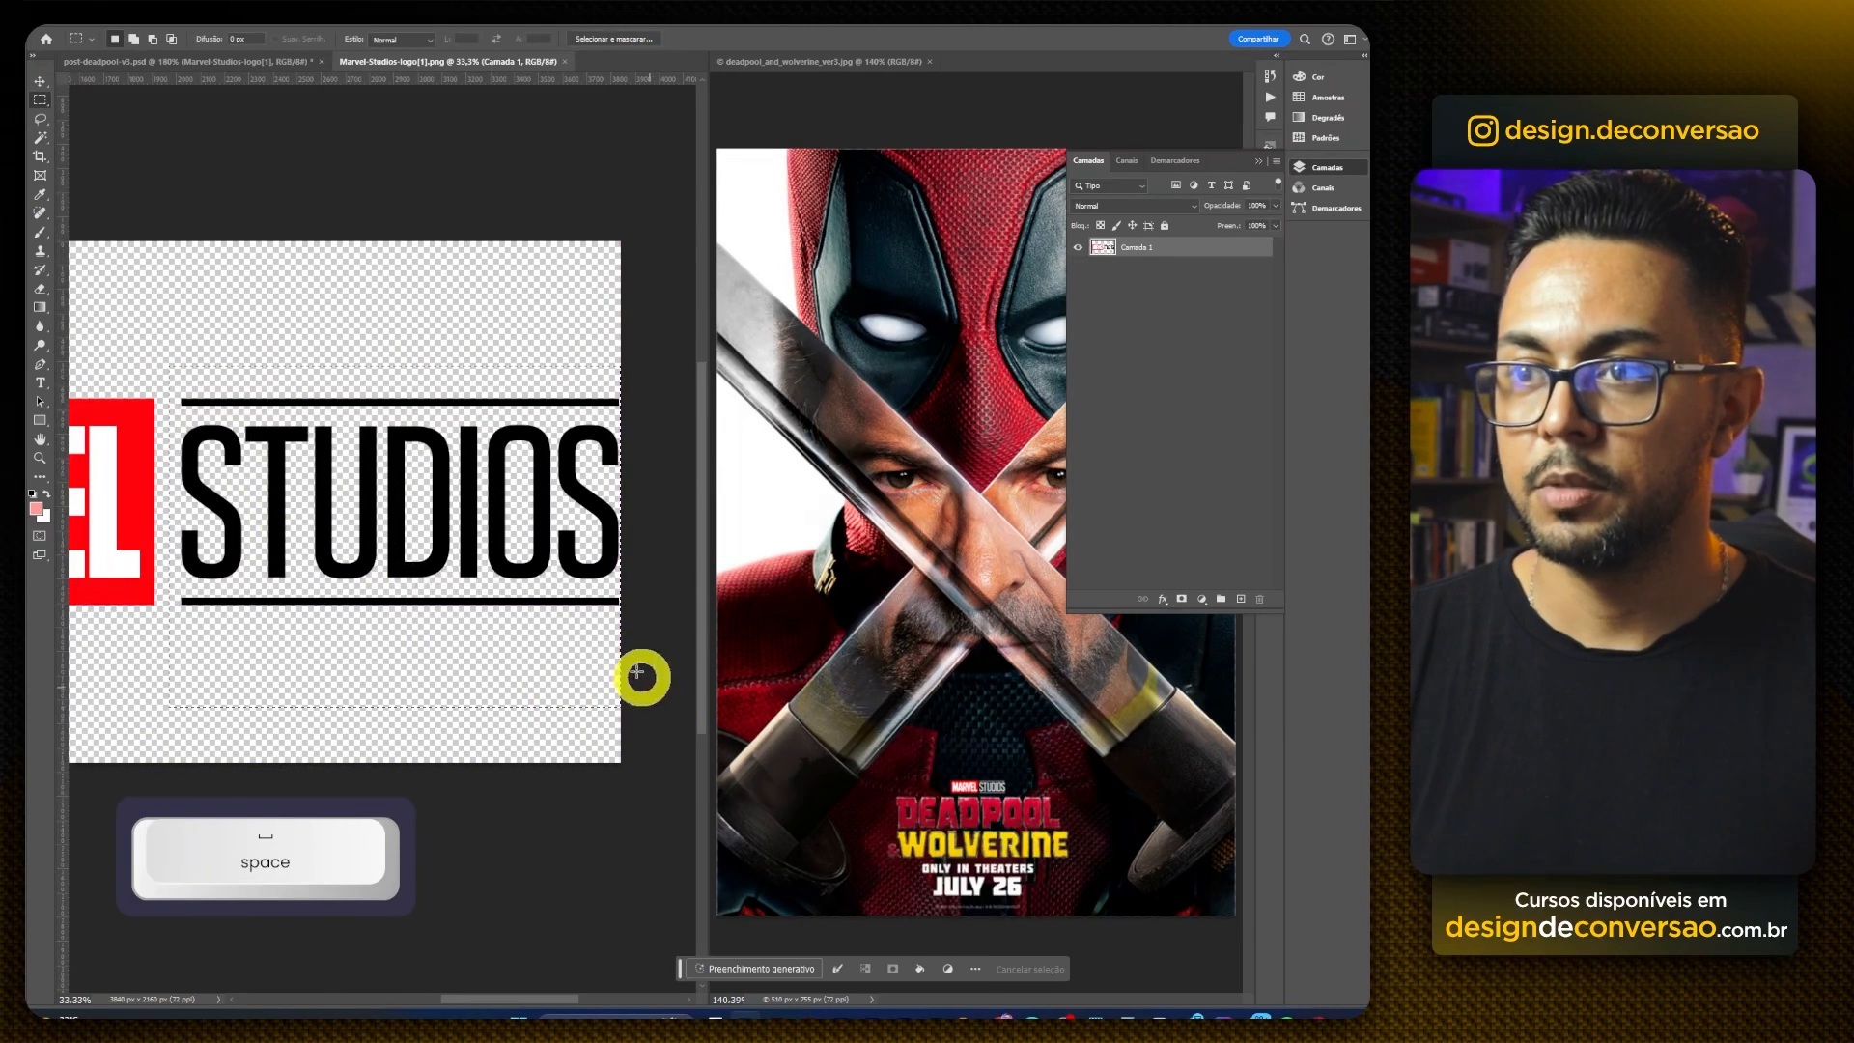
click(1202, 599)
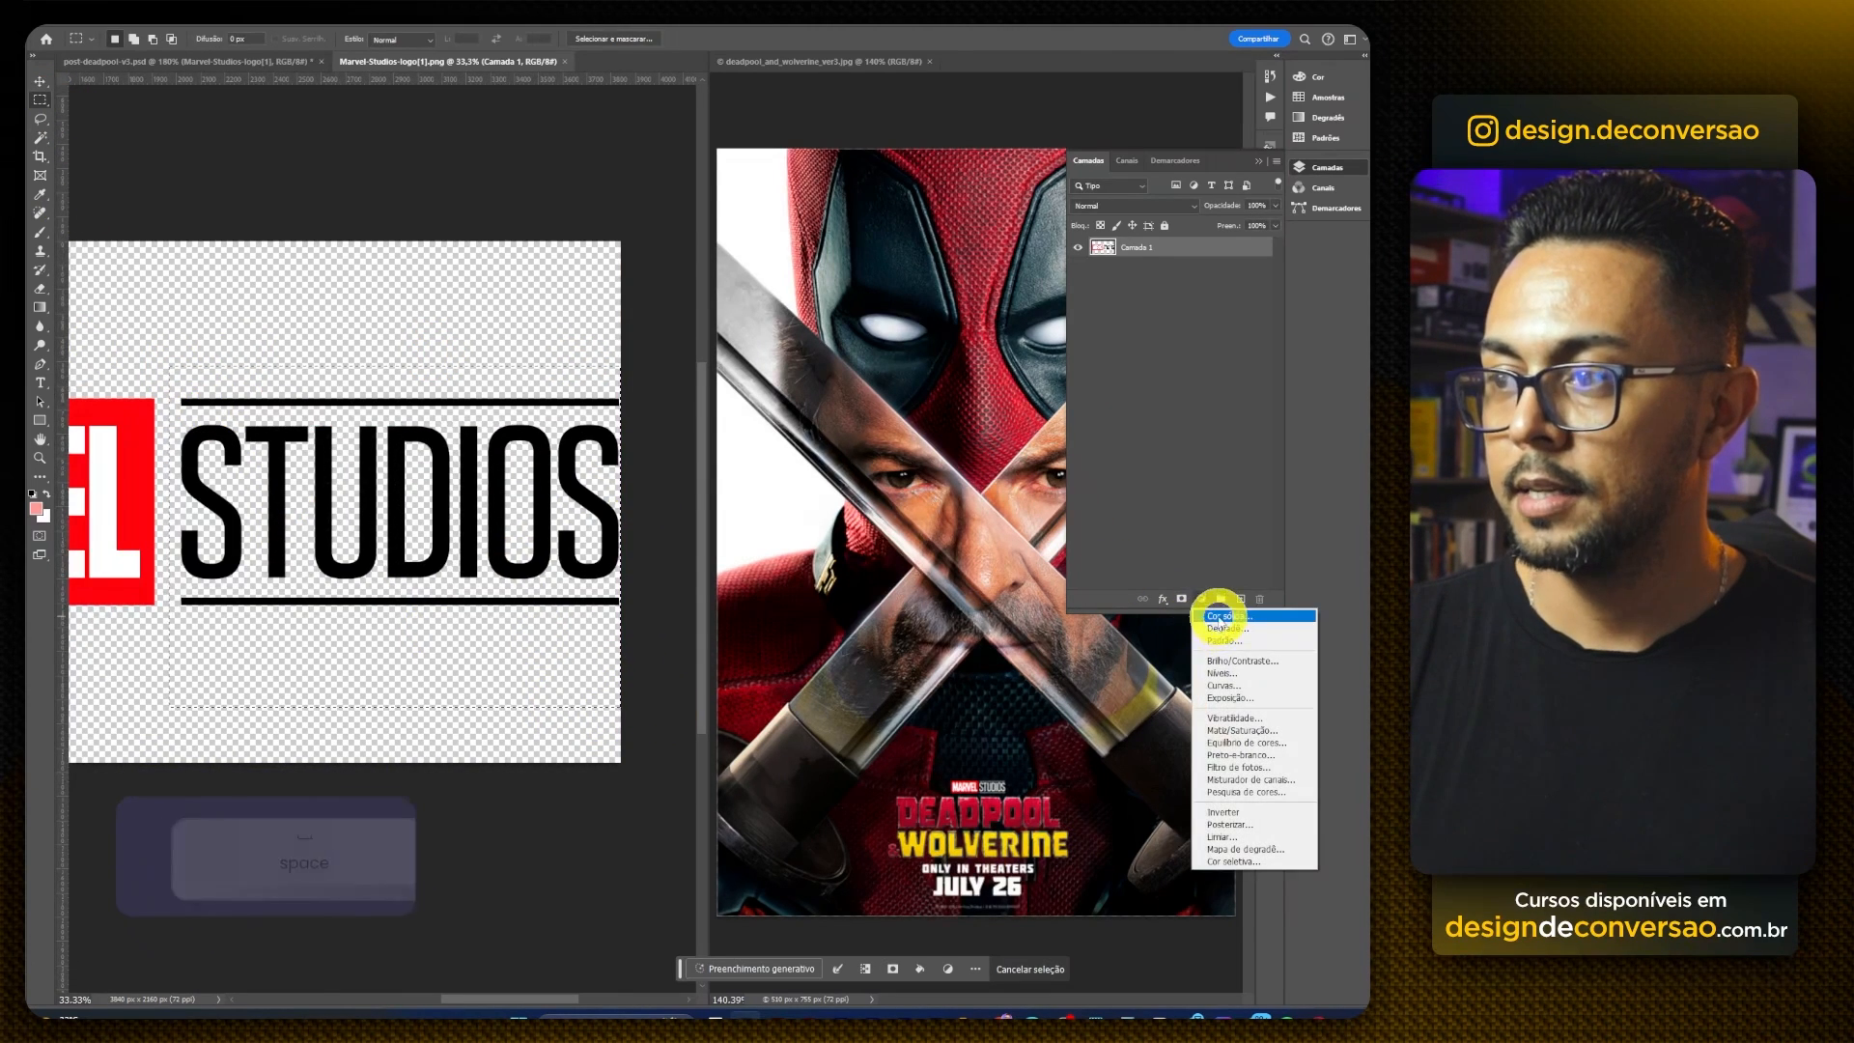
click(1228, 616)
click(1271, 322)
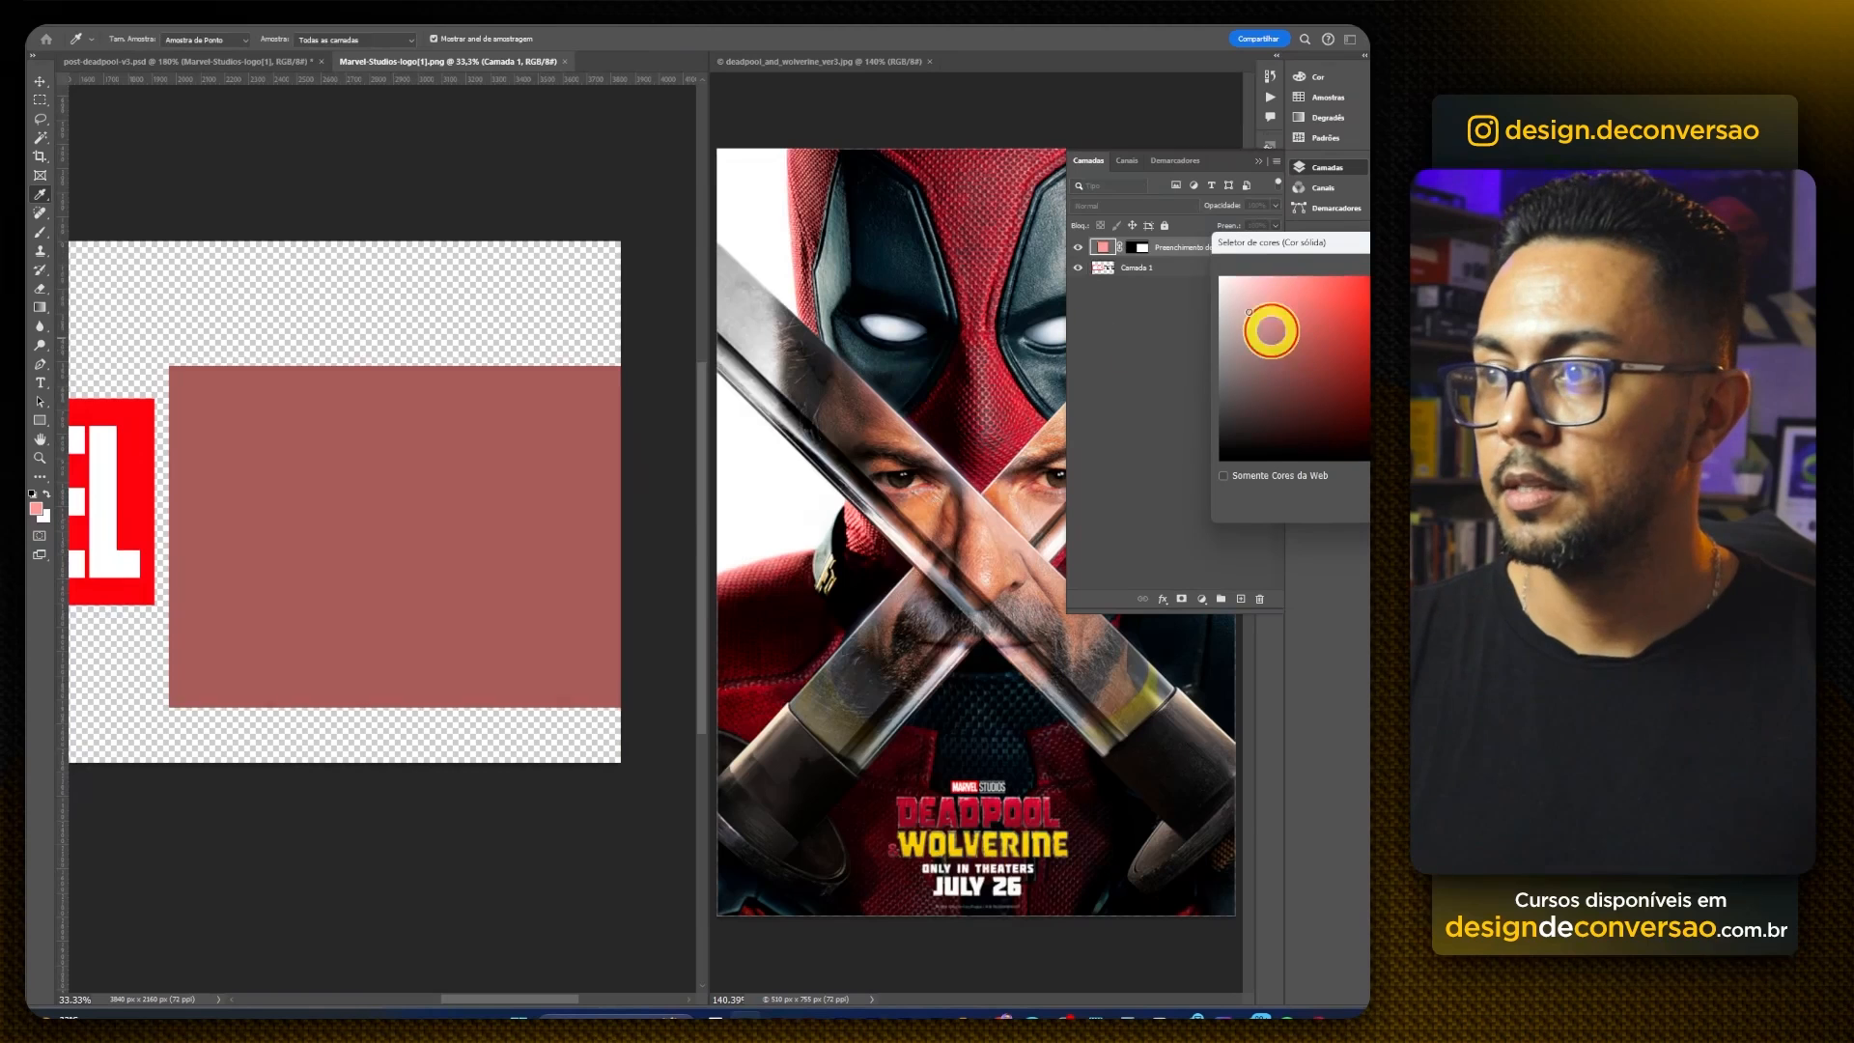
click(1222, 277)
key(Return)
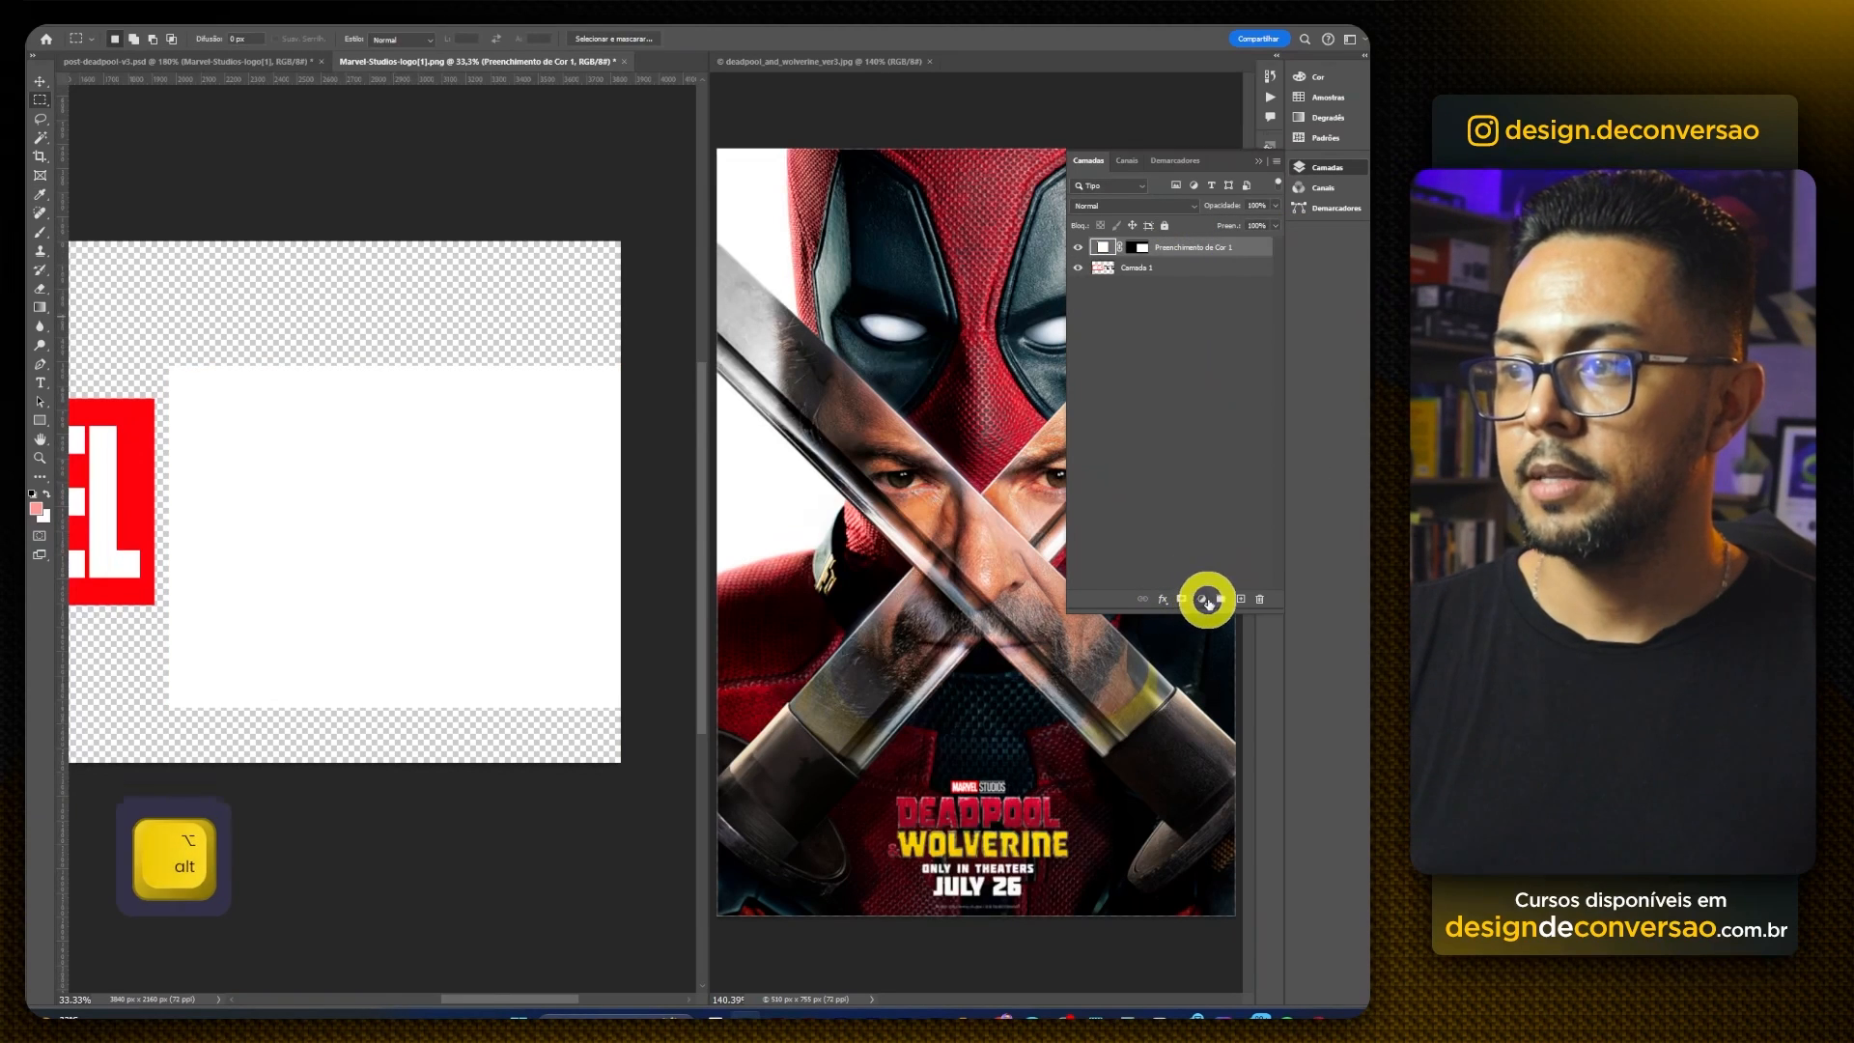
alt+click(1159, 257)
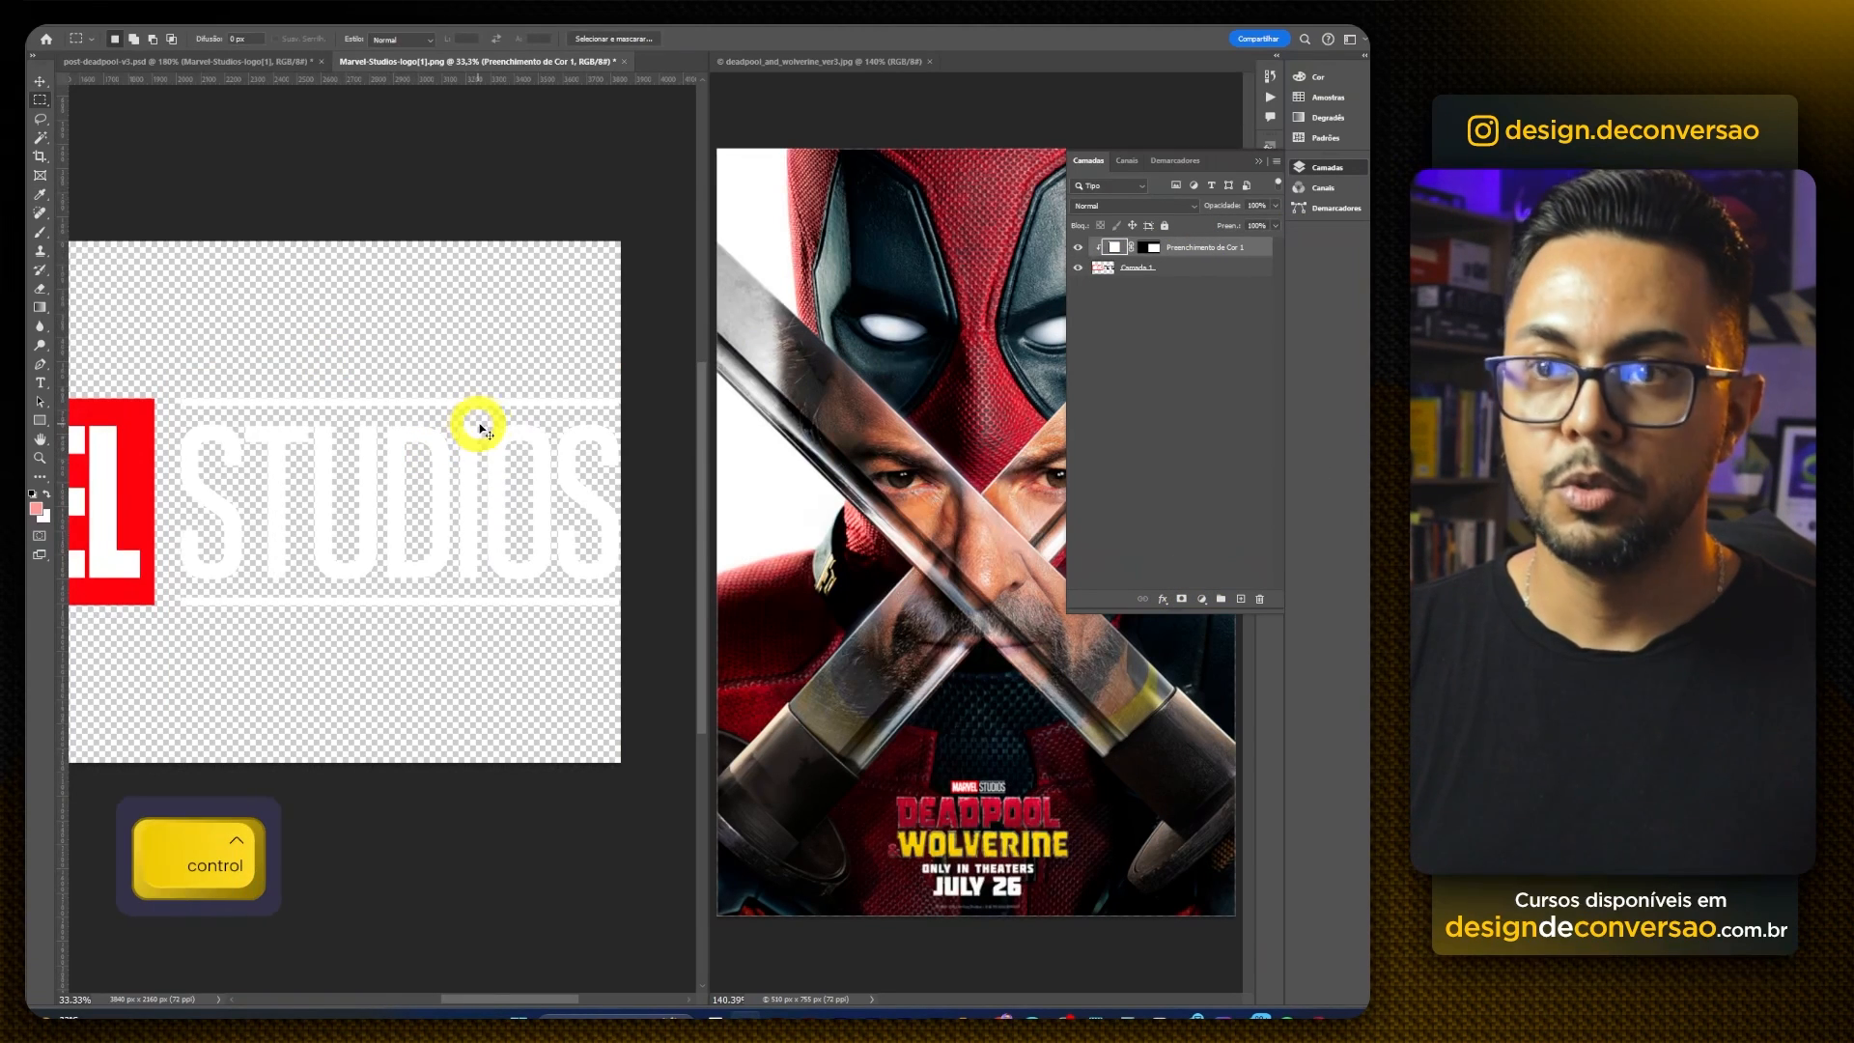
Step: Merge the white fill with the logo layer, then save and close the smart object's document
shift+click(1193, 269)
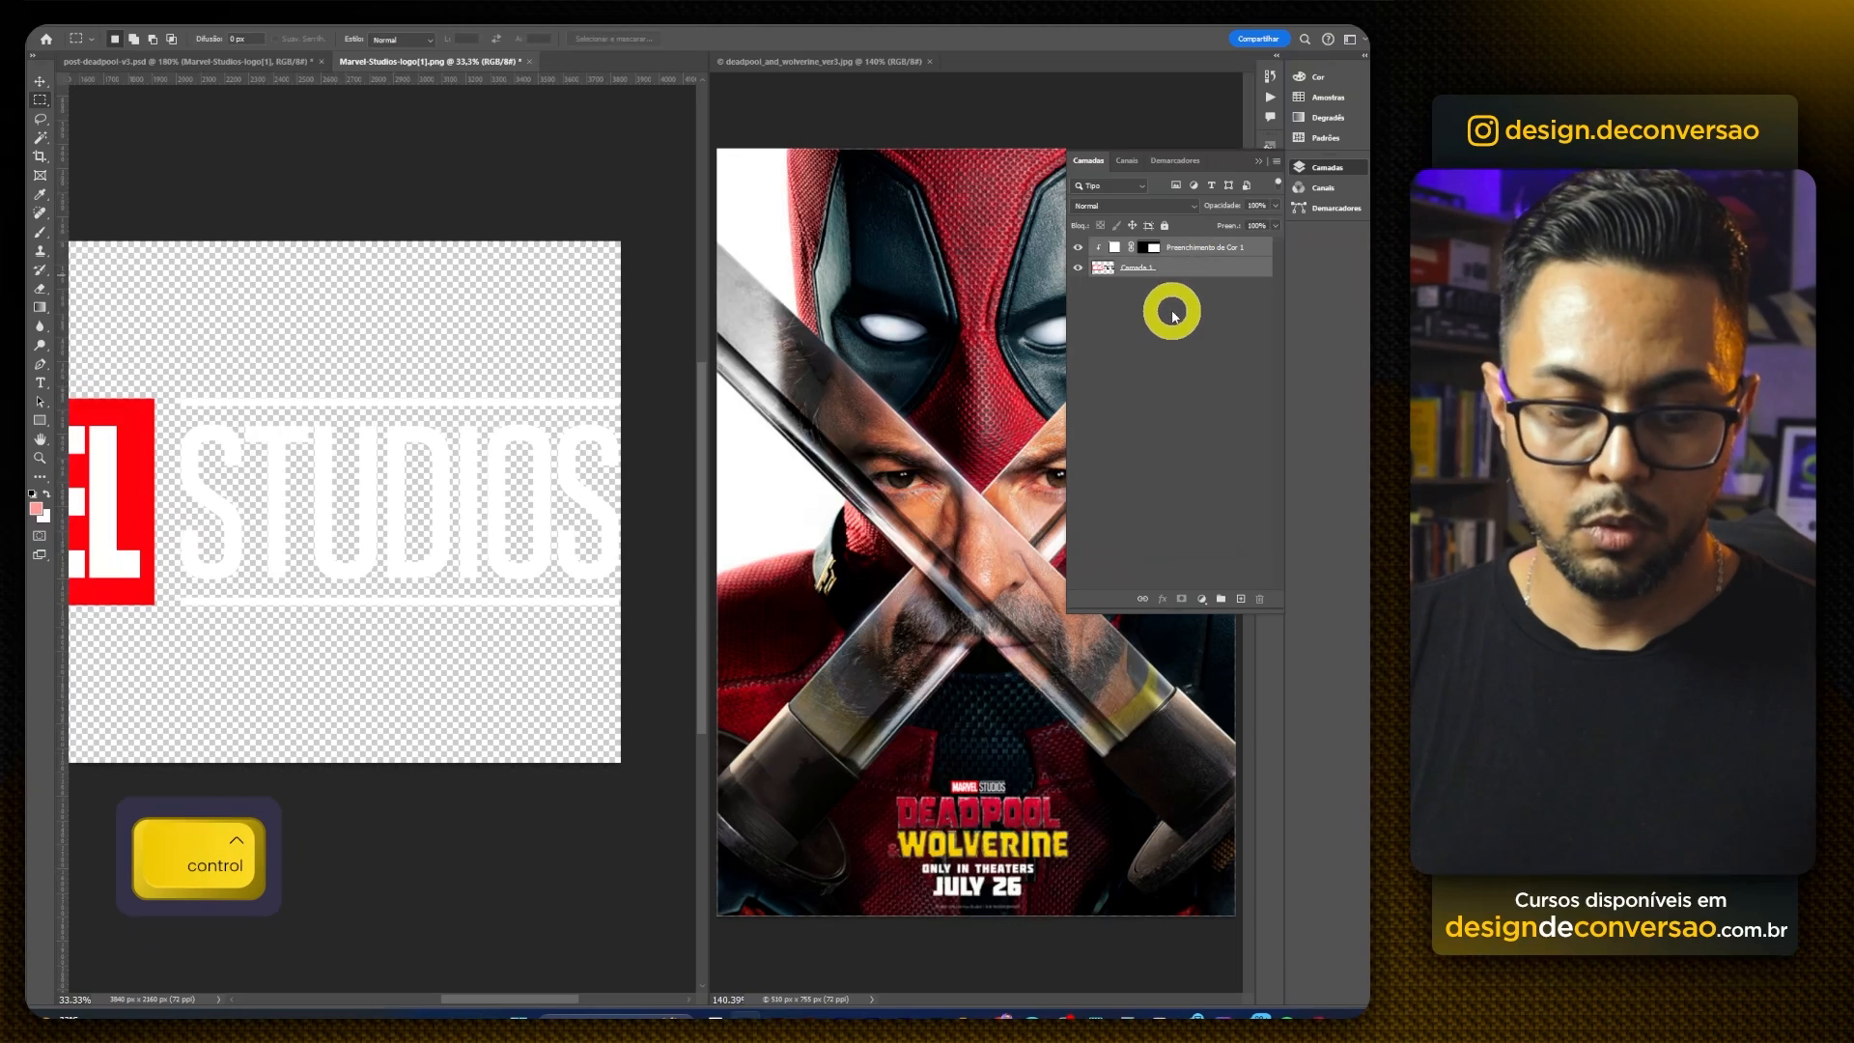
key(ctrl+e)
key(ctrl+s)
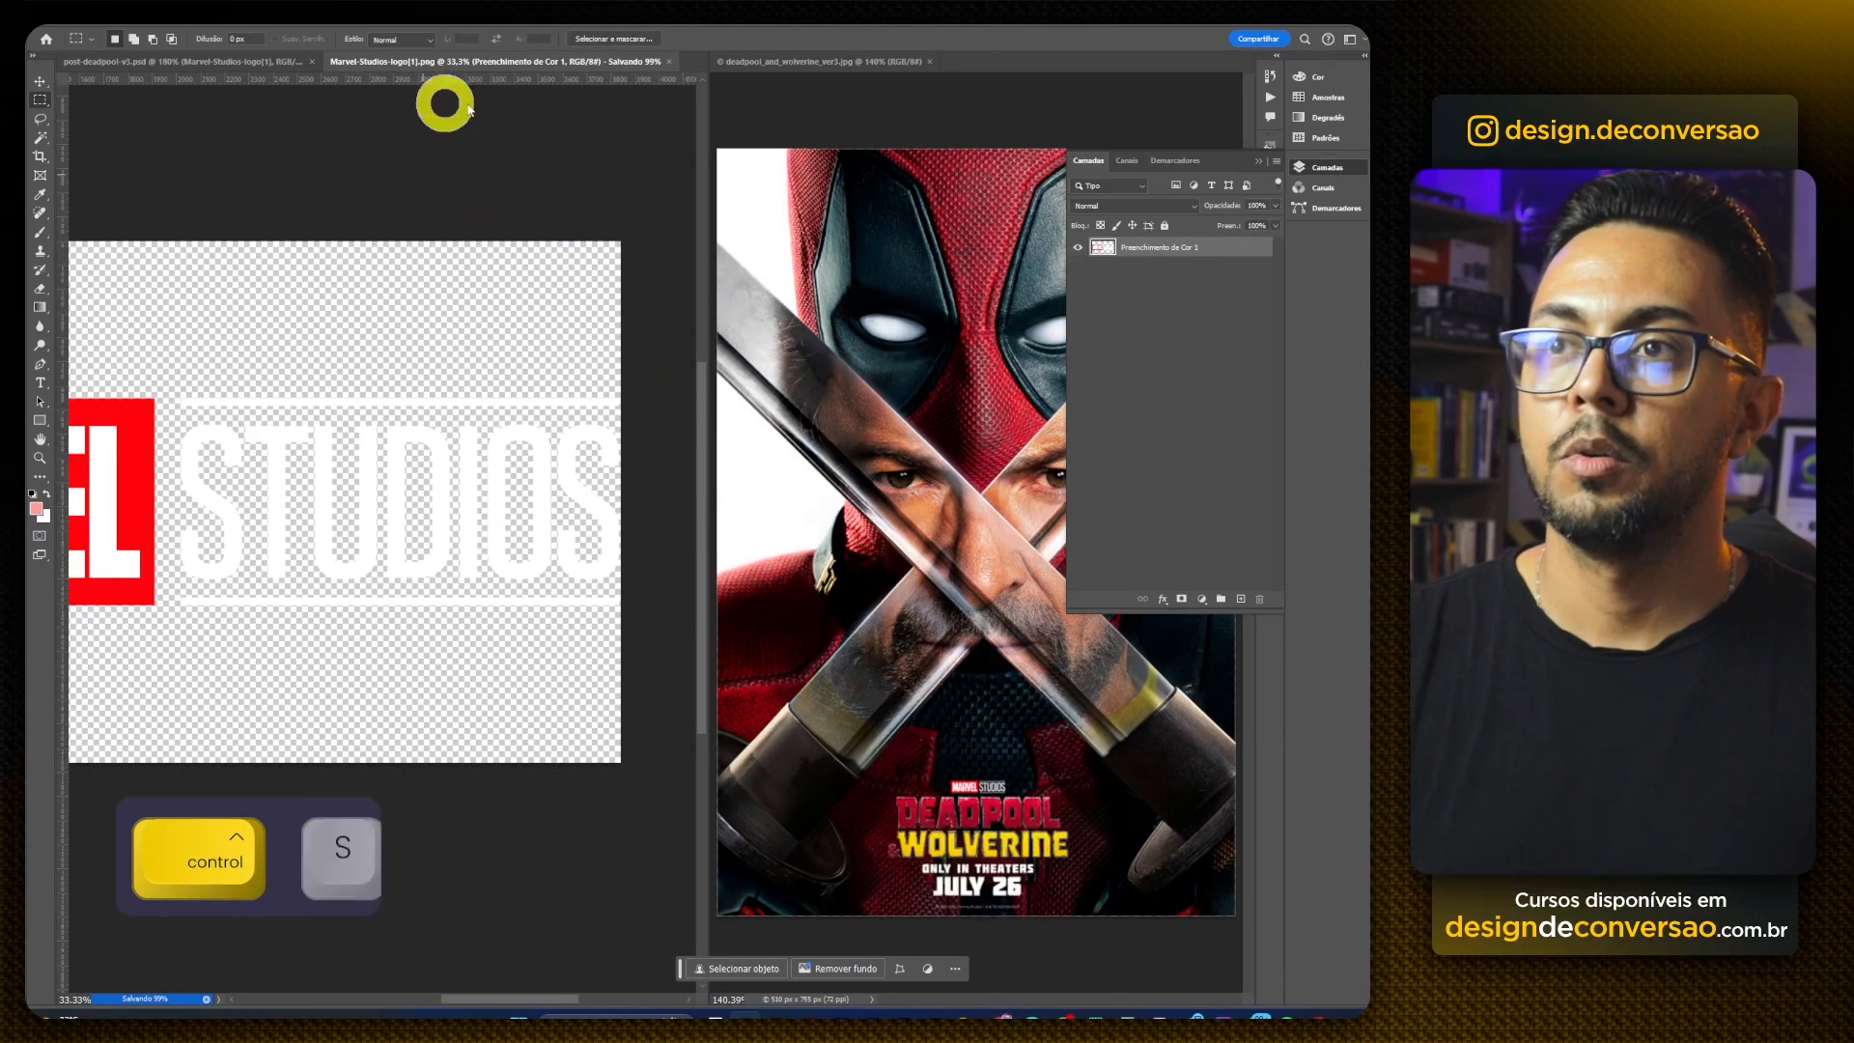
click(619, 63)
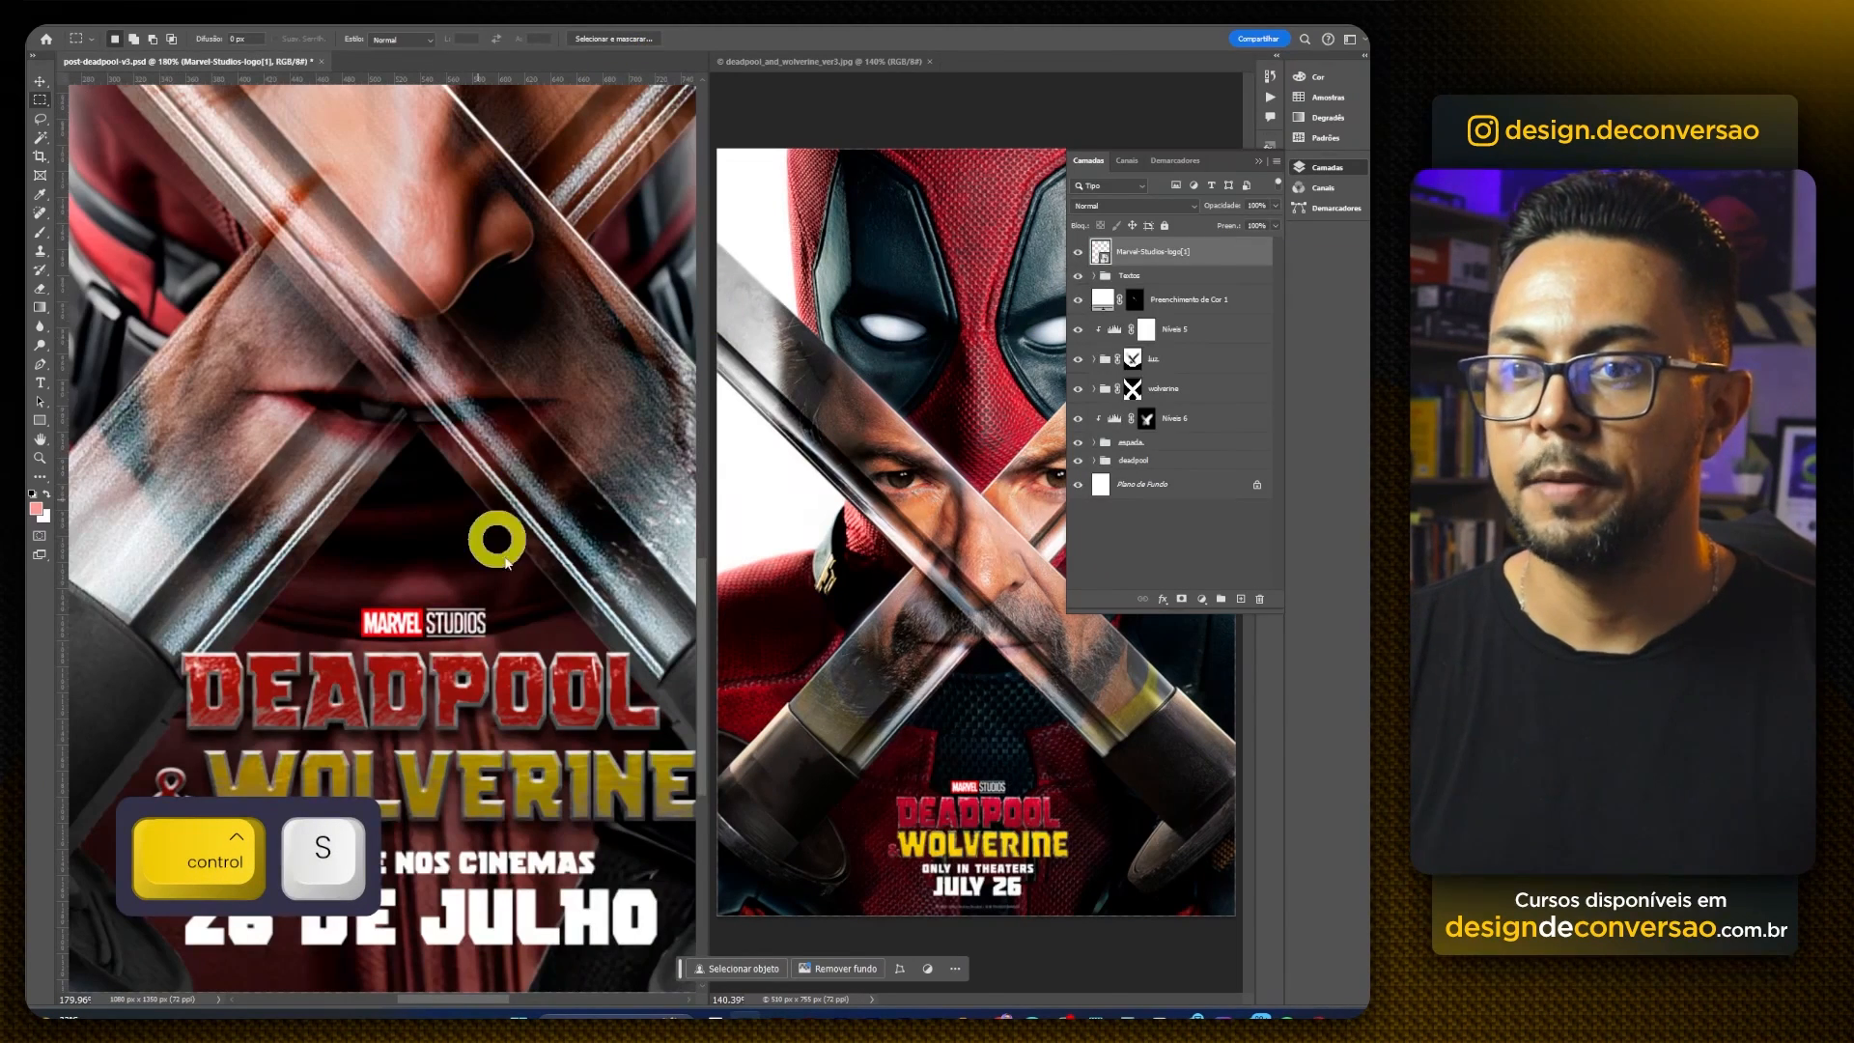
Step: Fit the whole poster in its window and collapse the floating layer list to uncover the reference image
key(ctrl+0)
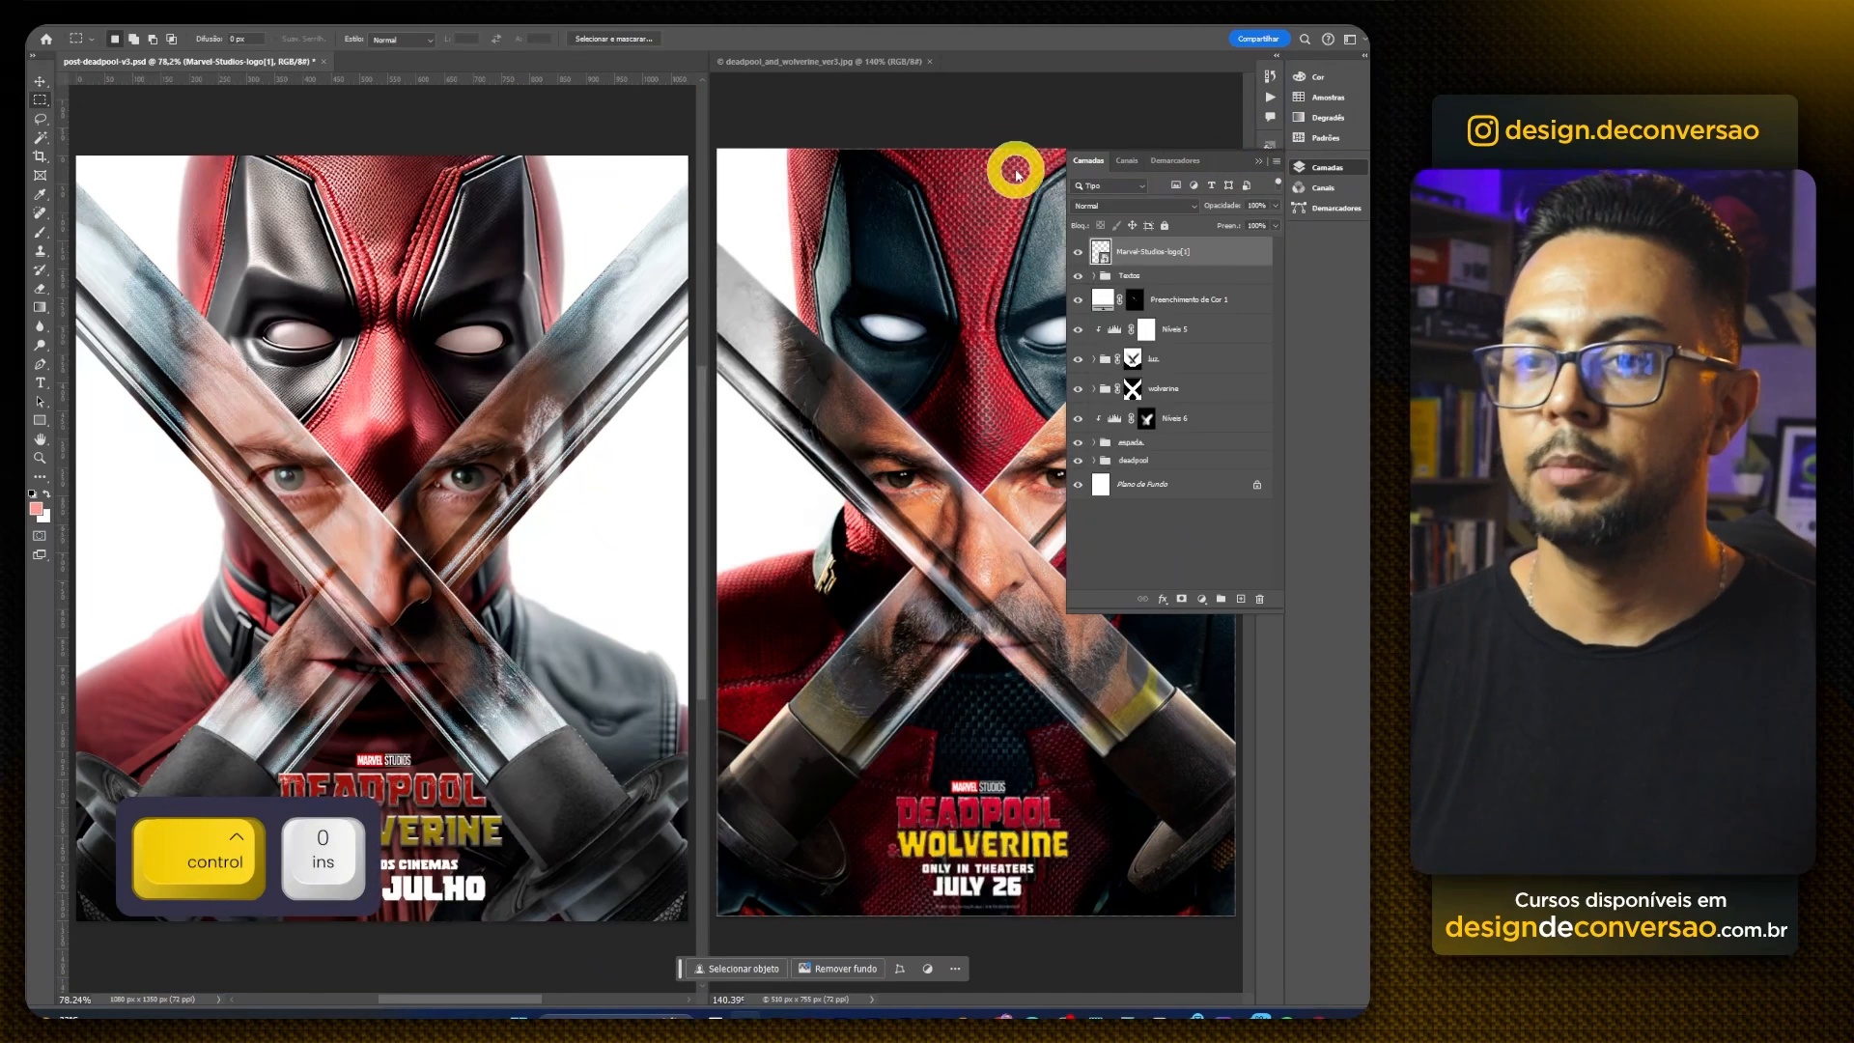
click(1254, 162)
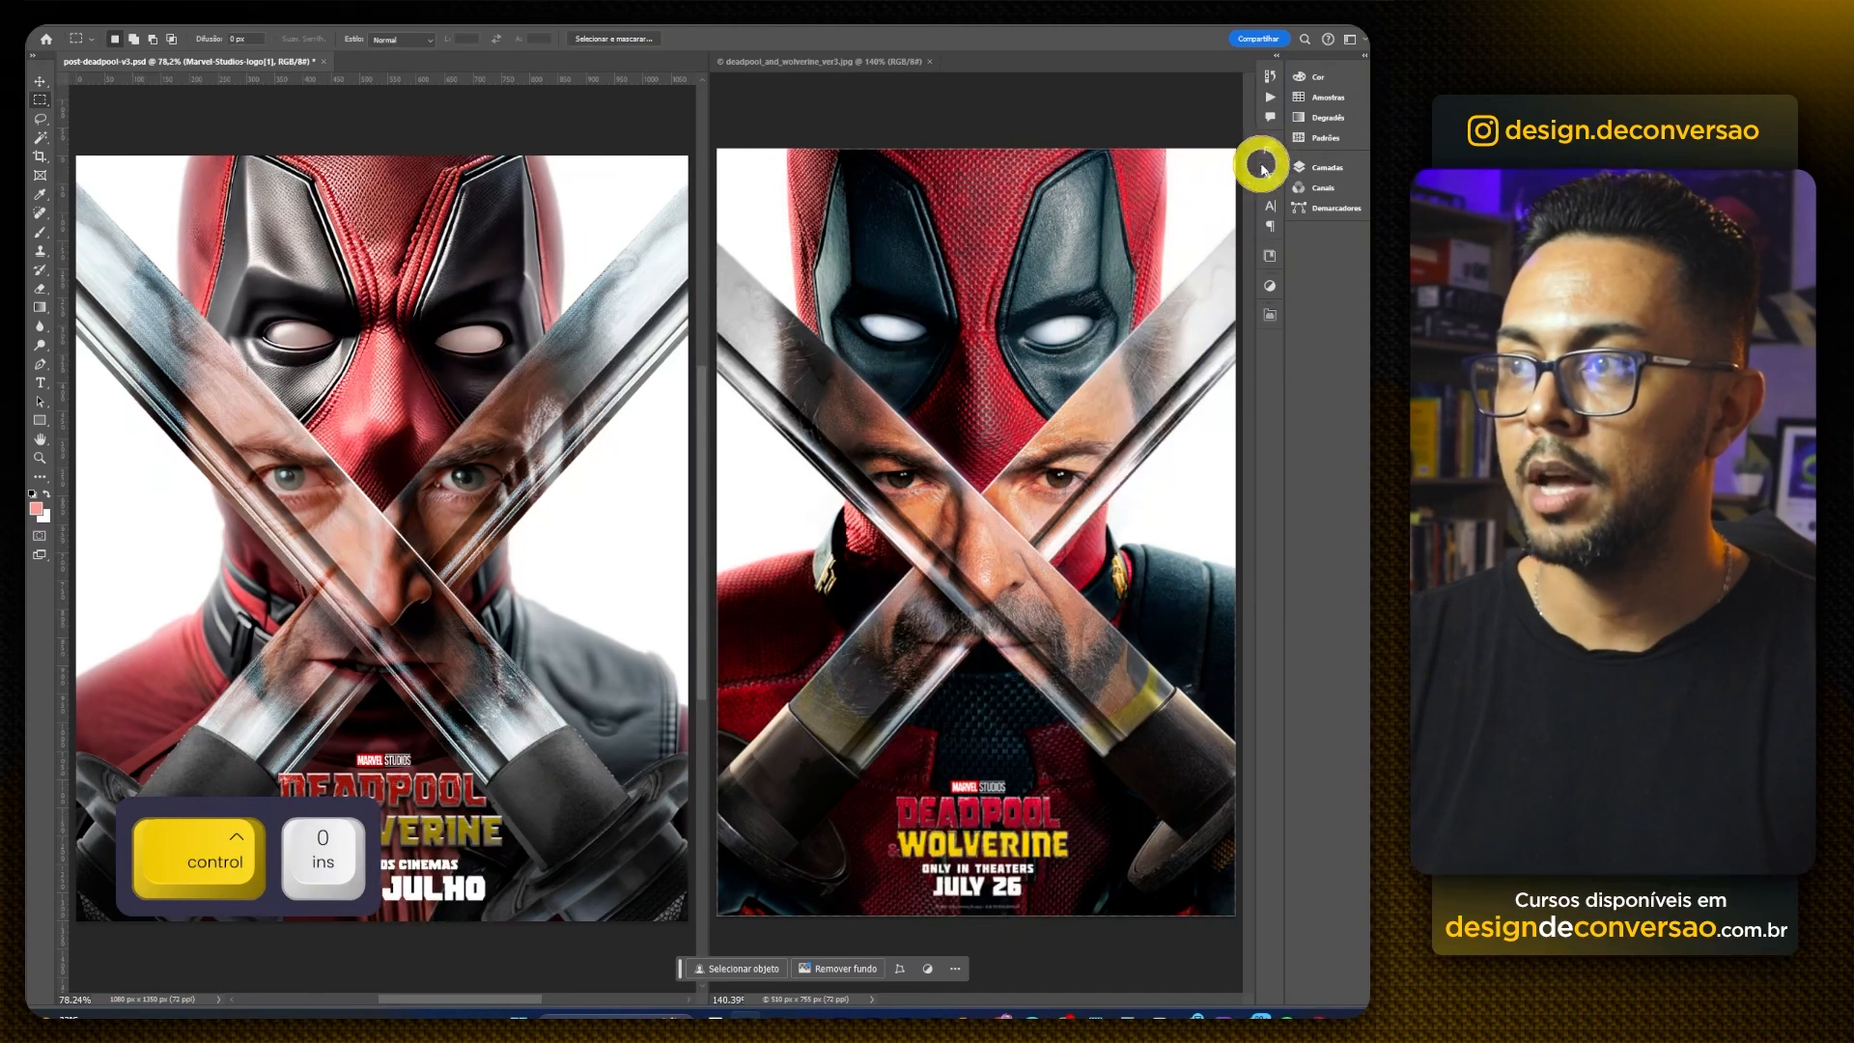